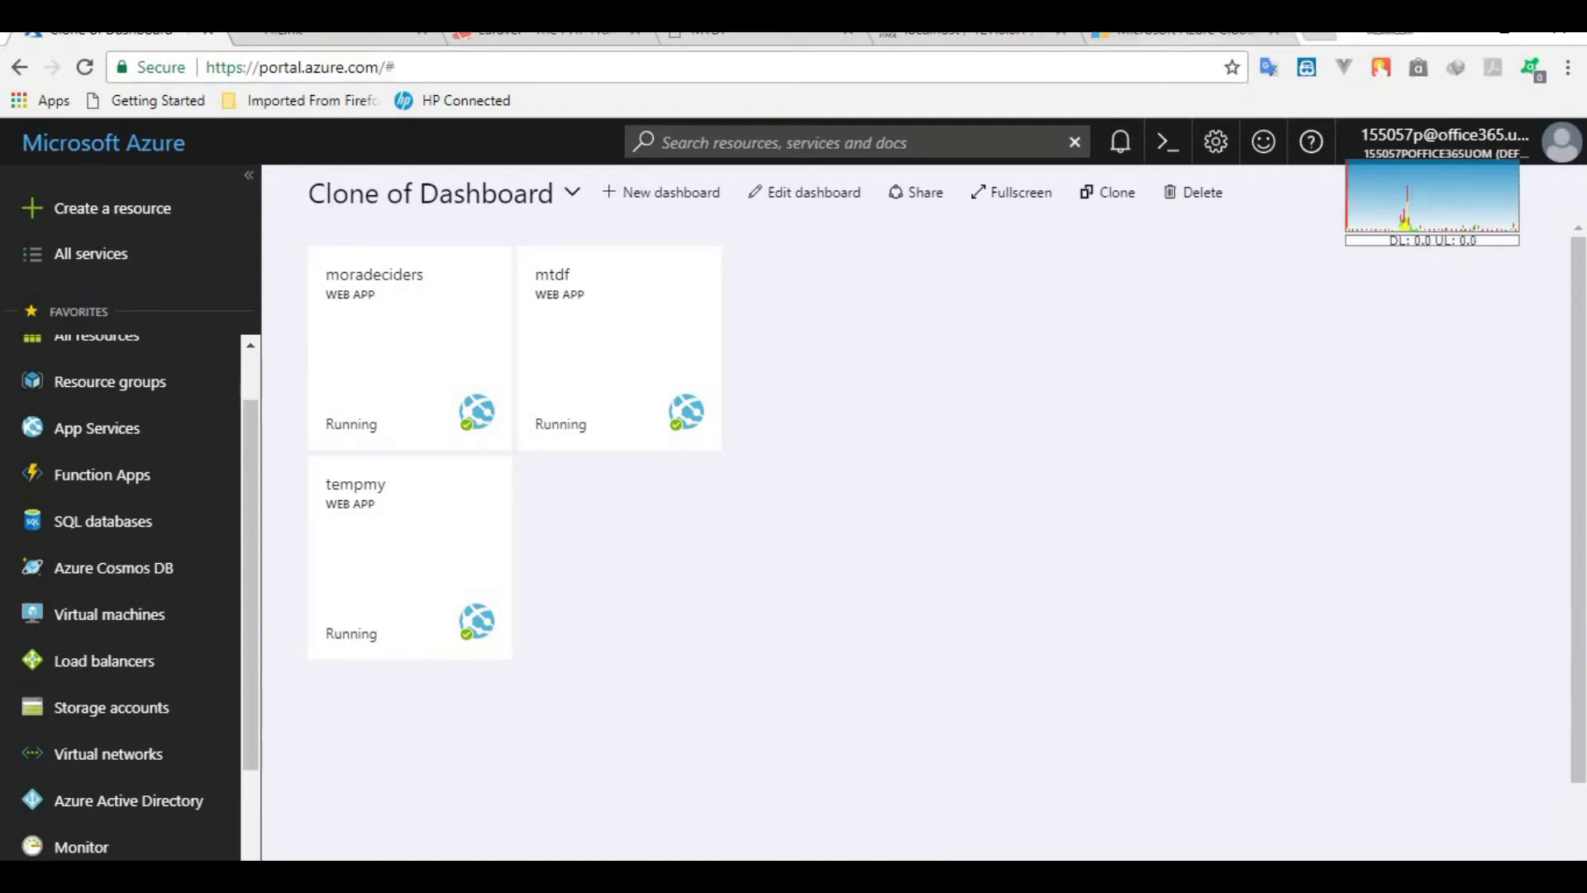
- Look through the Microsoft Azure home page, including its announcements, the world map of Azure regions and the customer figures
left_click(1146, 32)
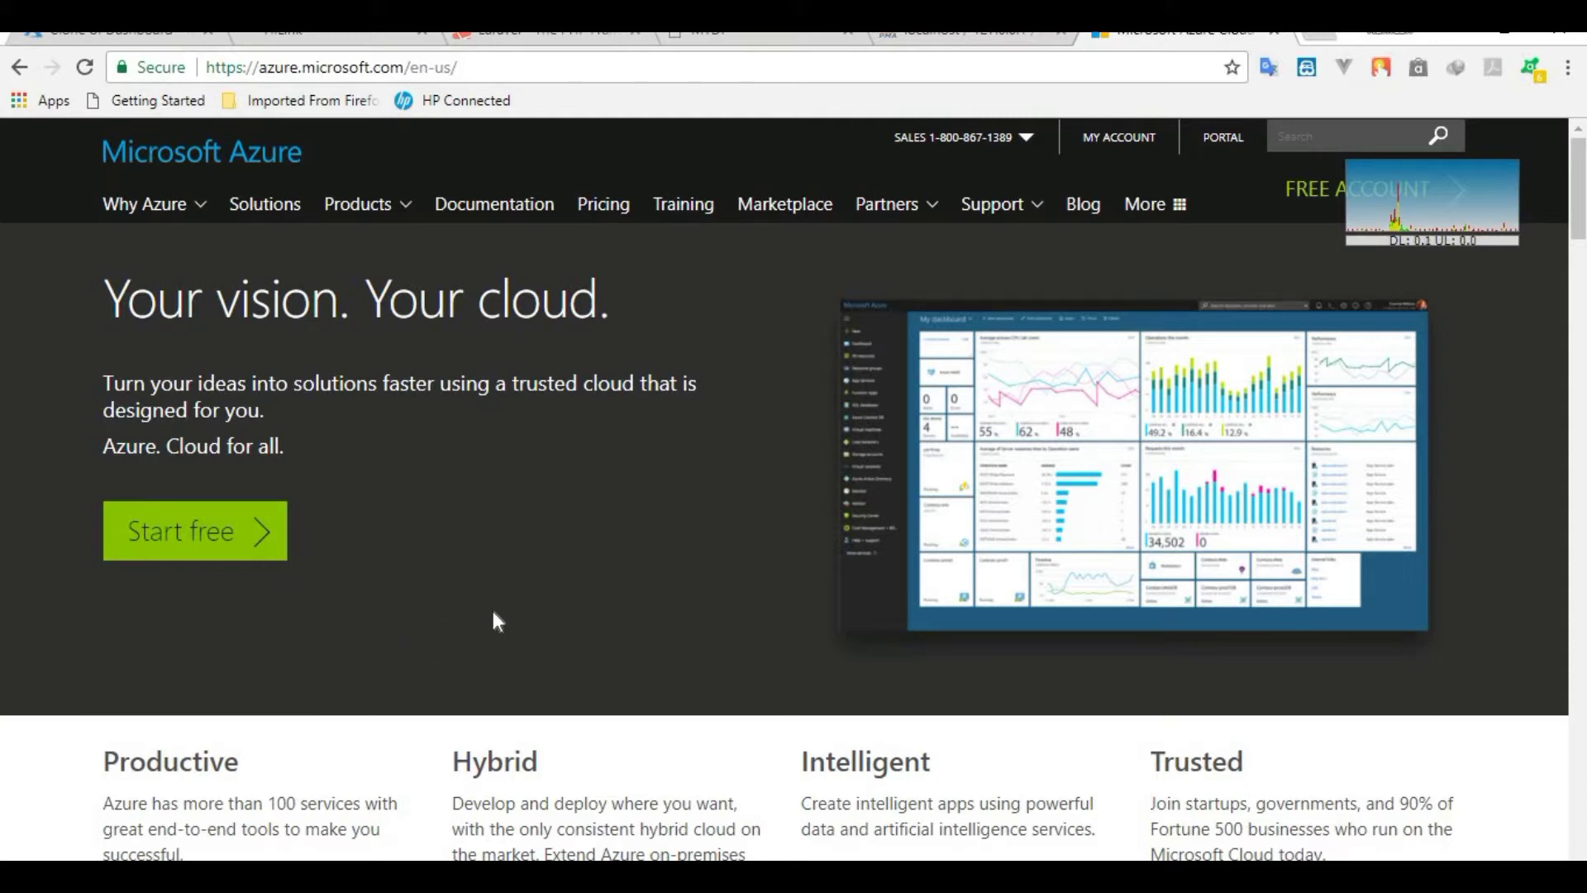
scroll(498, 614, "down", 20)
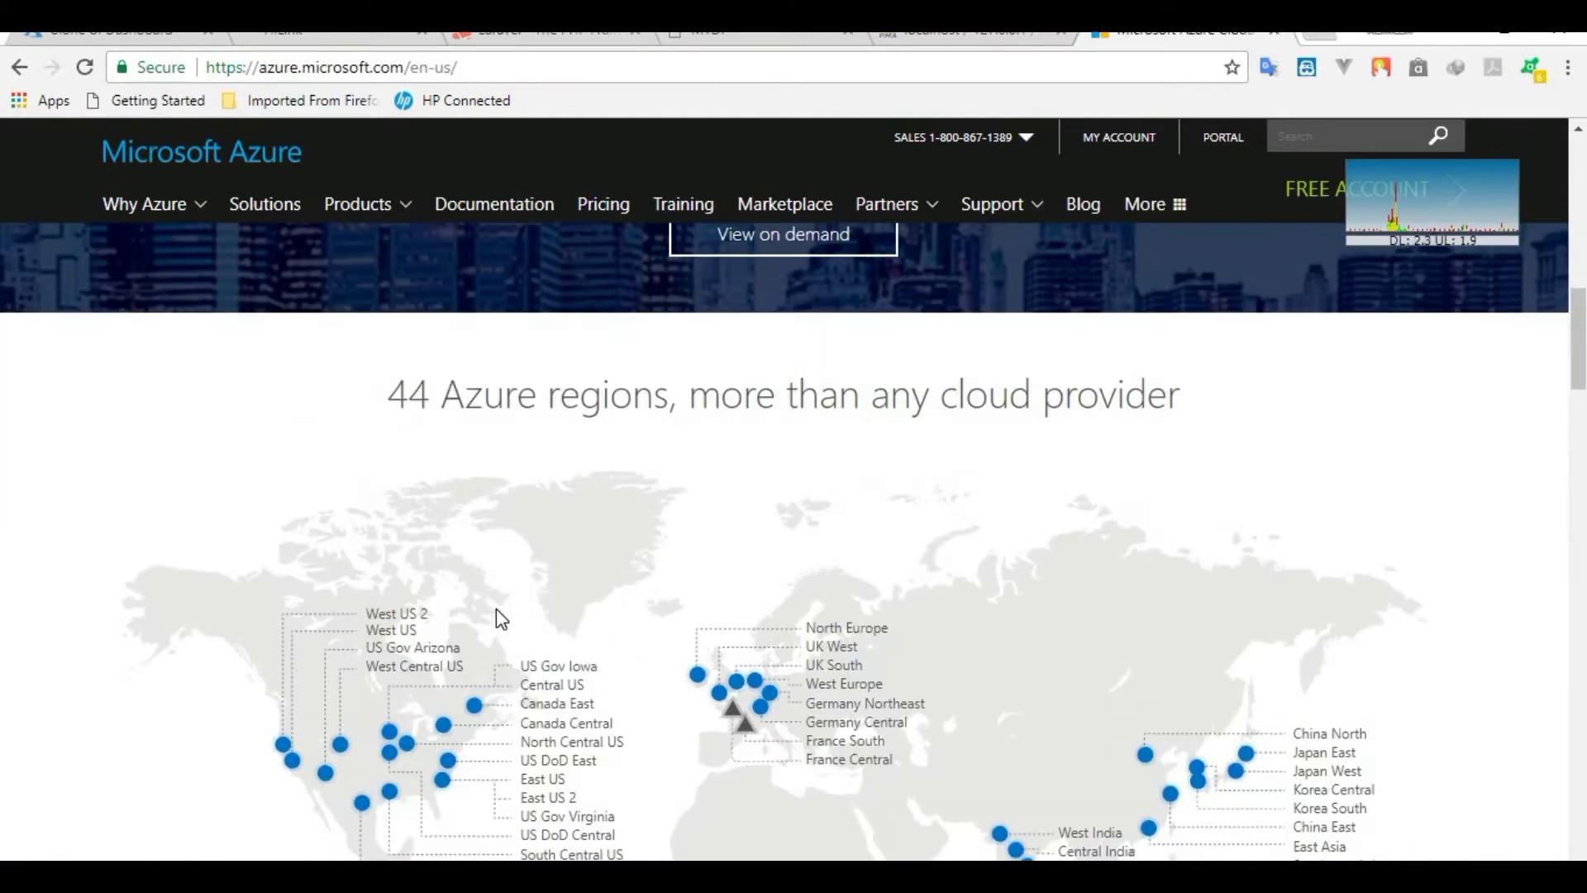
scroll(496, 611, "down", 8)
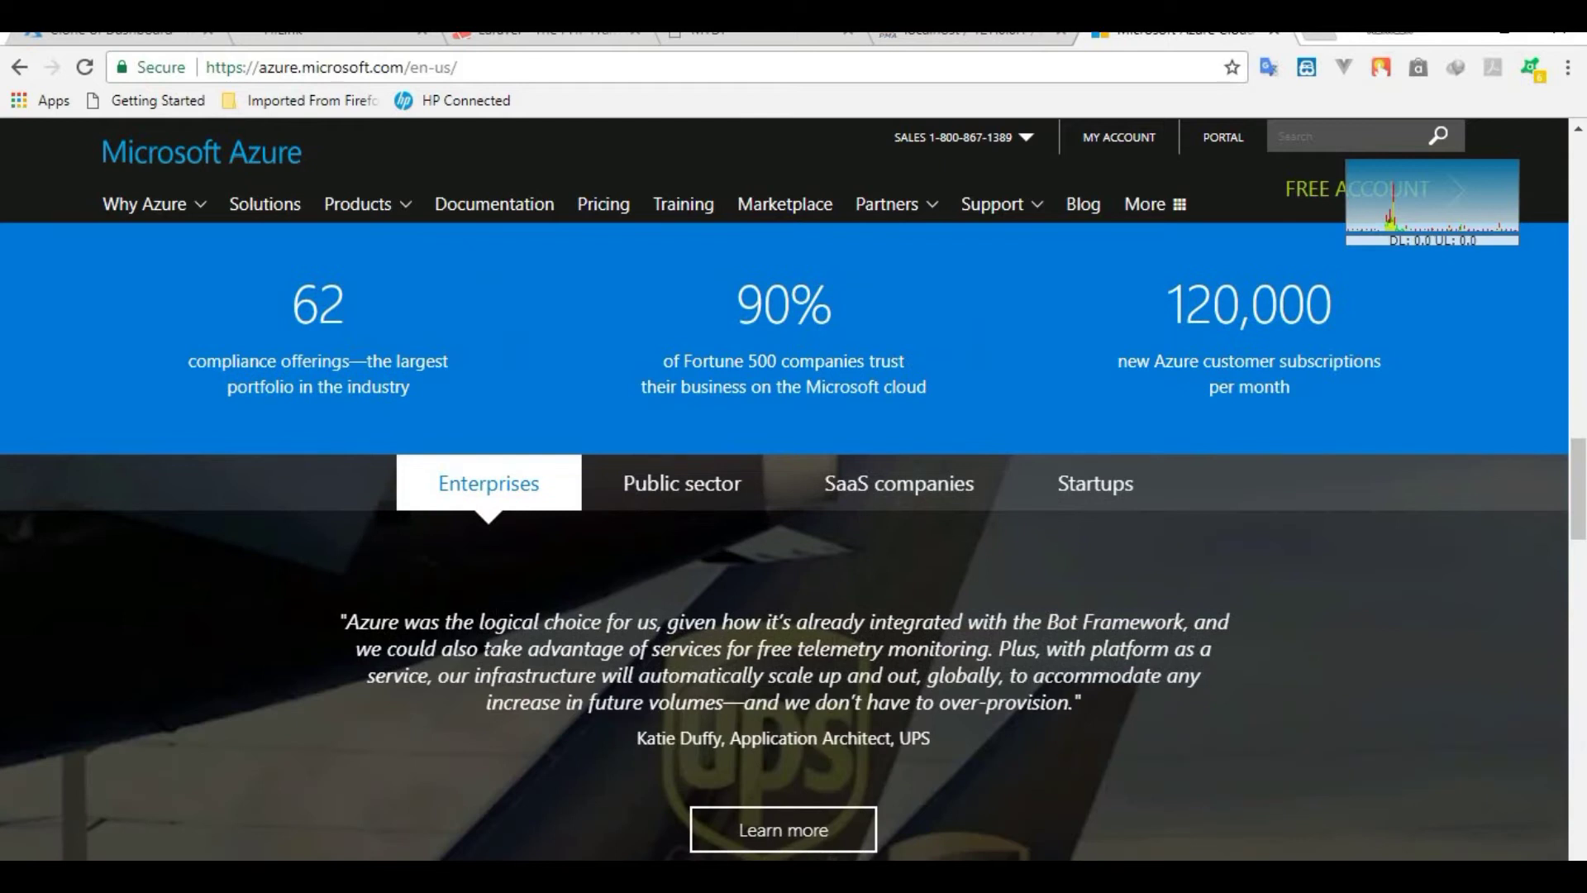
scroll(341, 390, "up", 10)
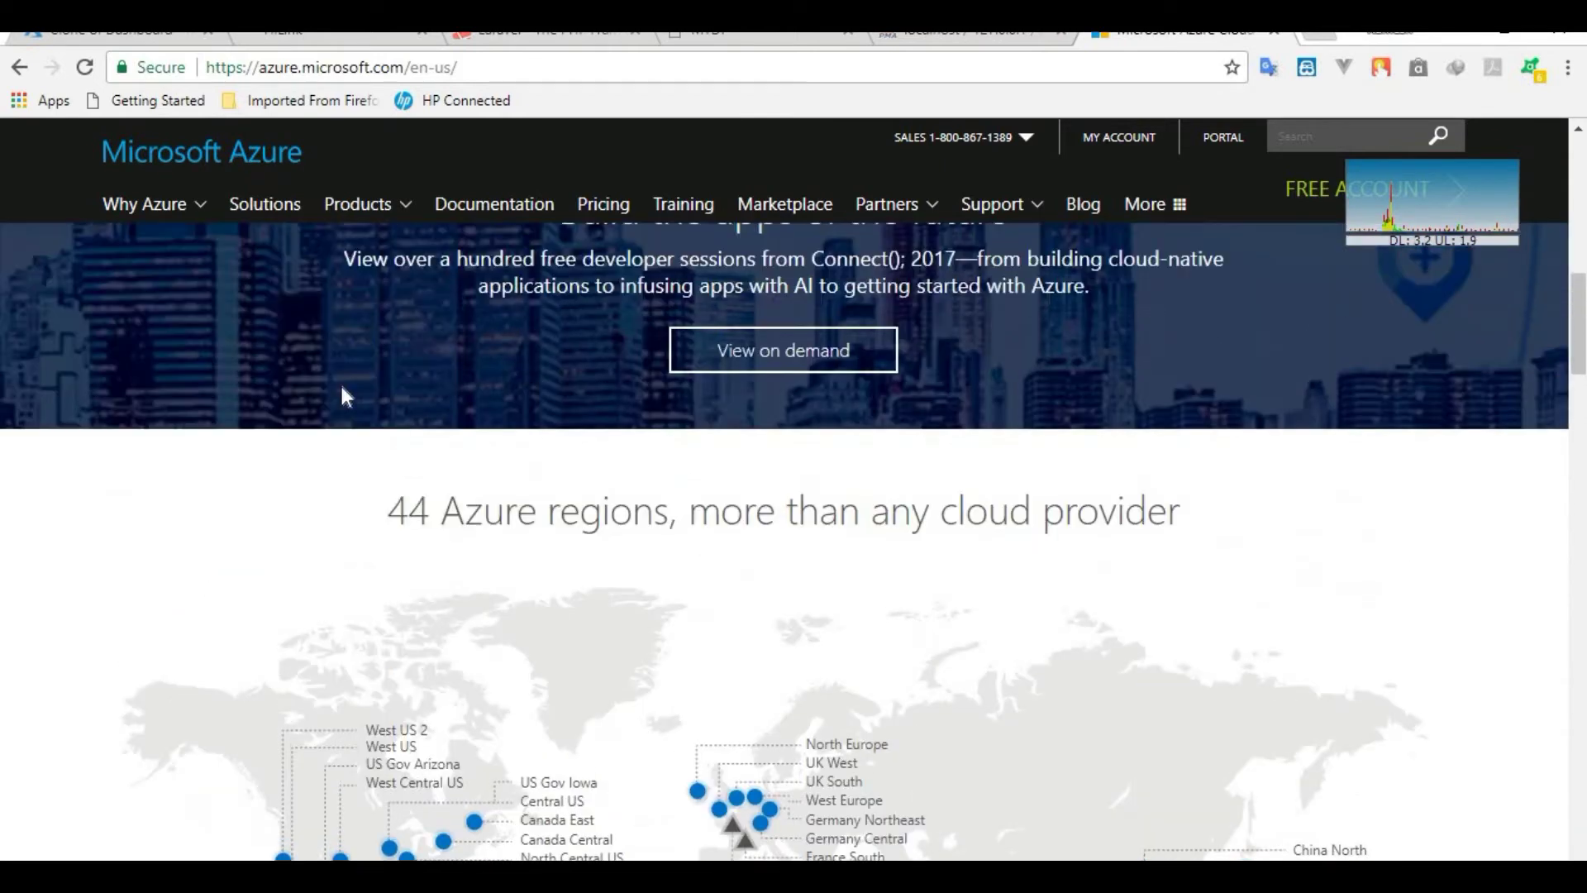
scroll(341, 399, "down", 8)
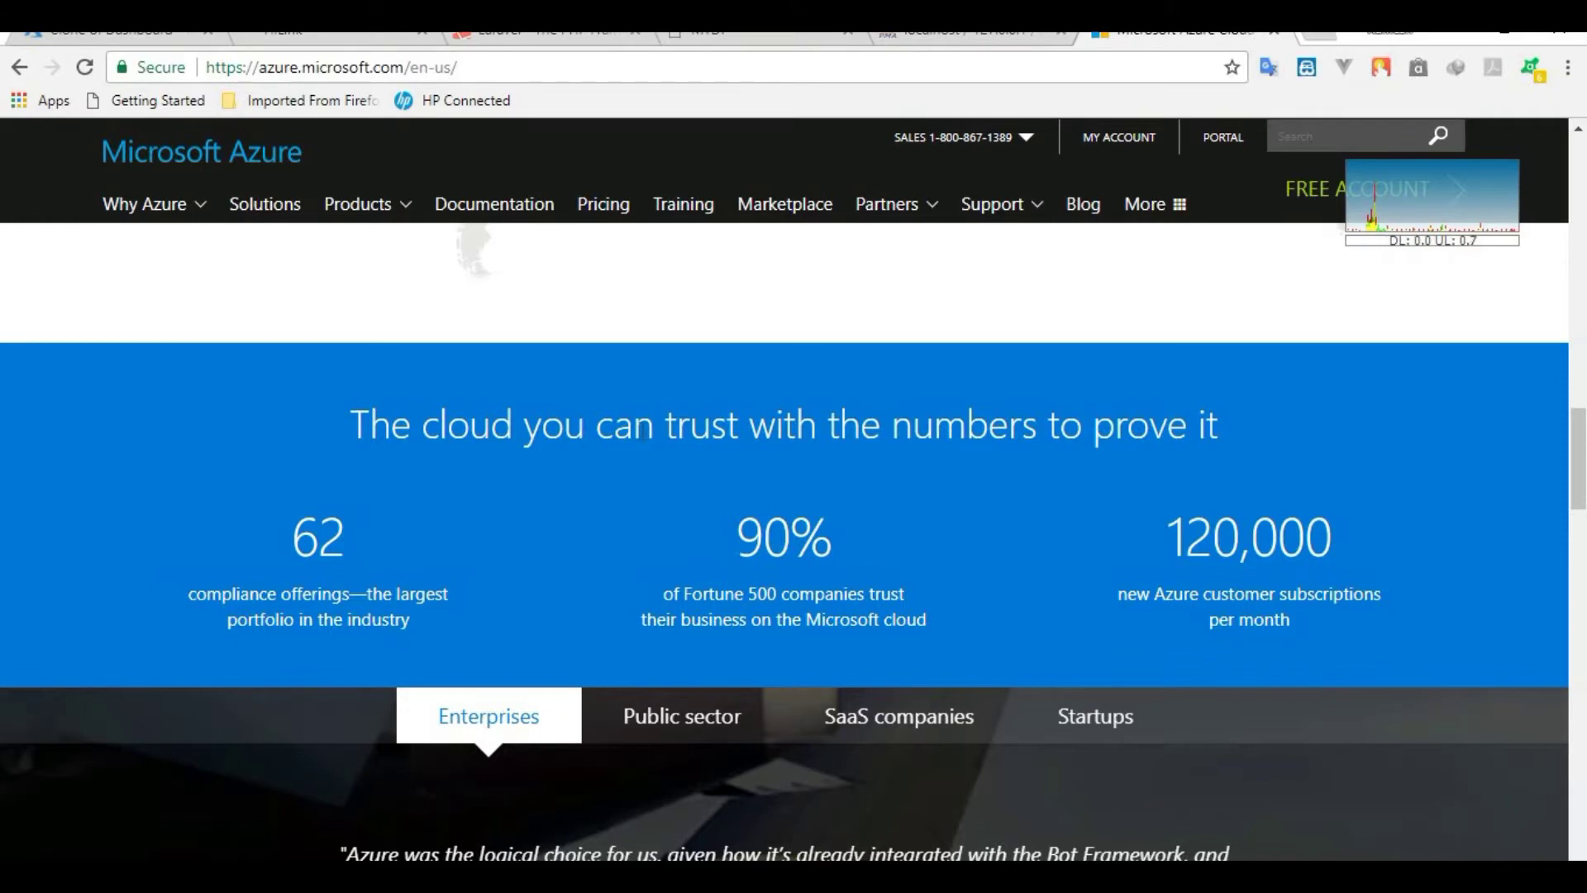
scroll(642, 432, "up", 6)
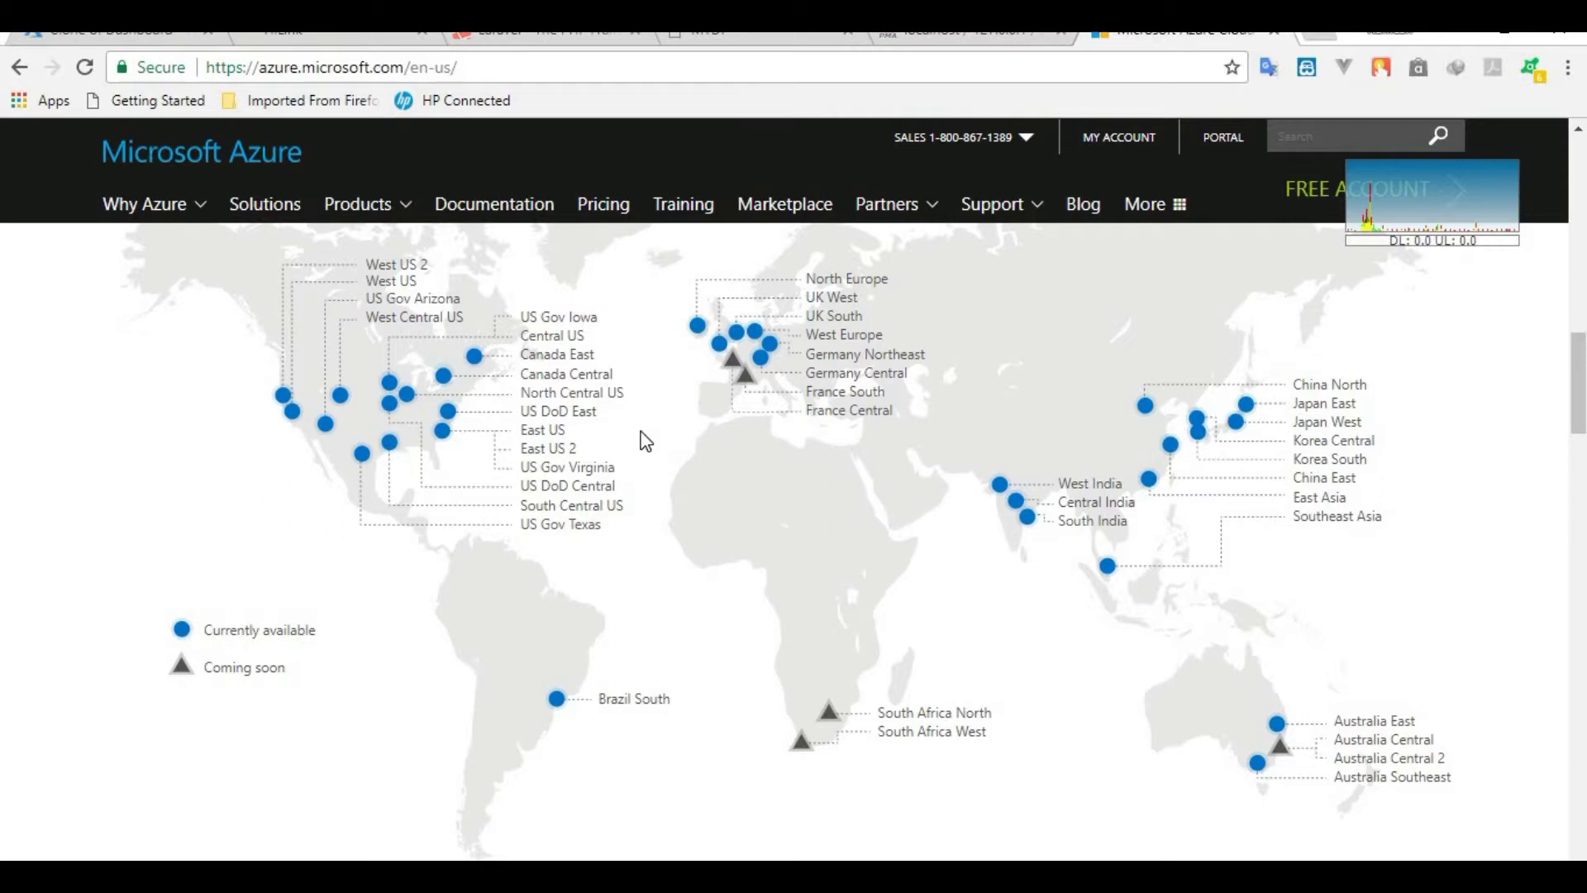
scroll(646, 440, "up", 4)
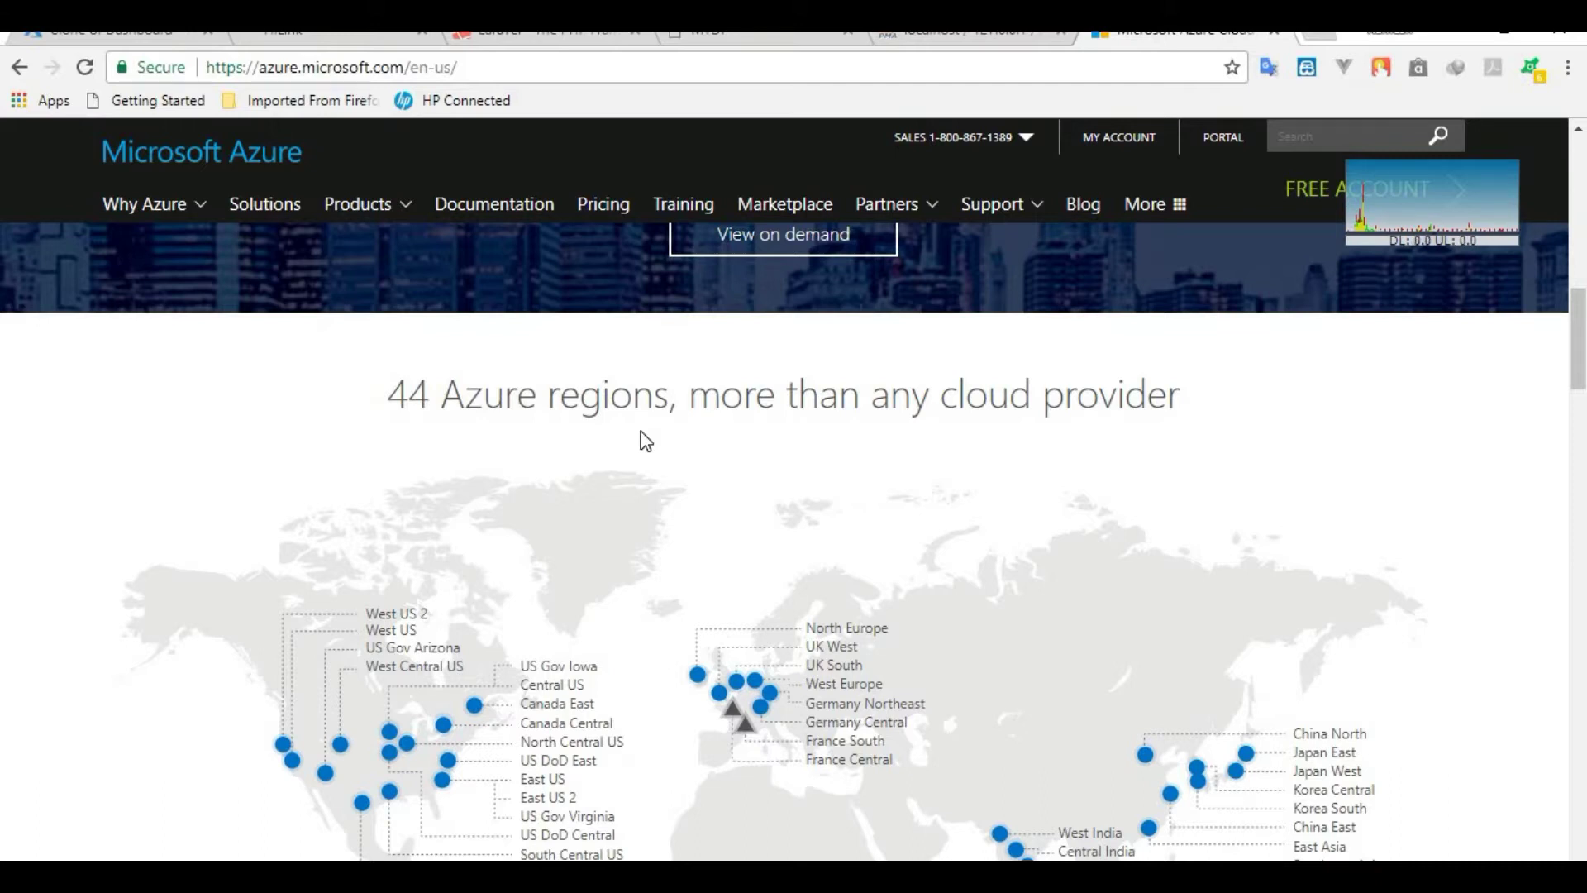
scroll(642, 438, "up", 7)
scroll(643, 440, "down", 12)
scroll(661, 456, "down", 5)
scroll(659, 446, "up", 15)
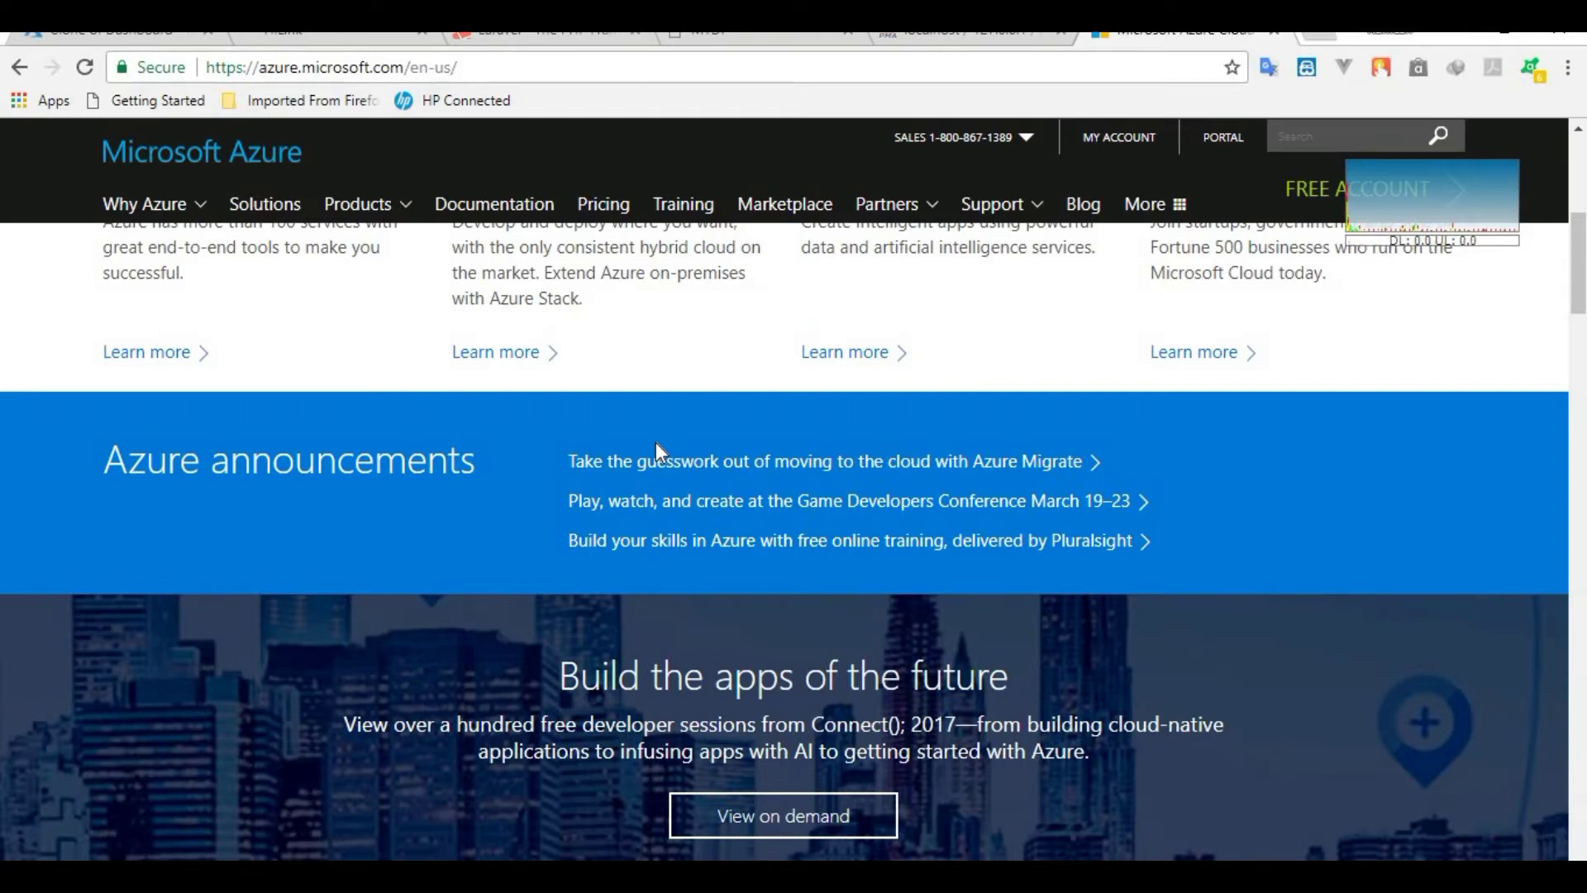
scroll(656, 444, "up", 7)
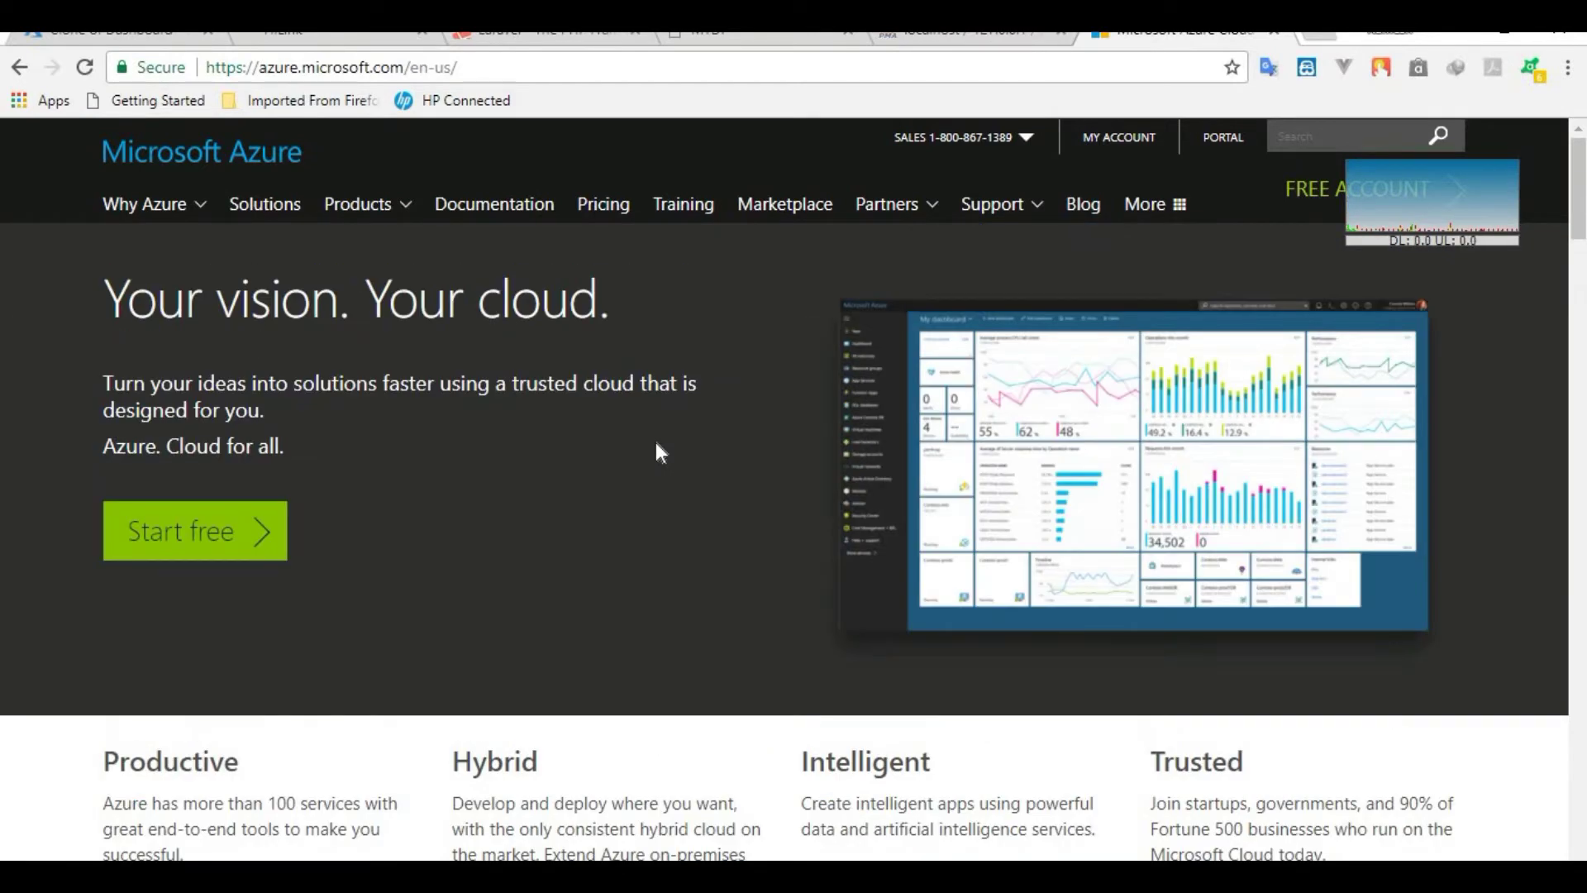
scroll(653, 446, "down", 8)
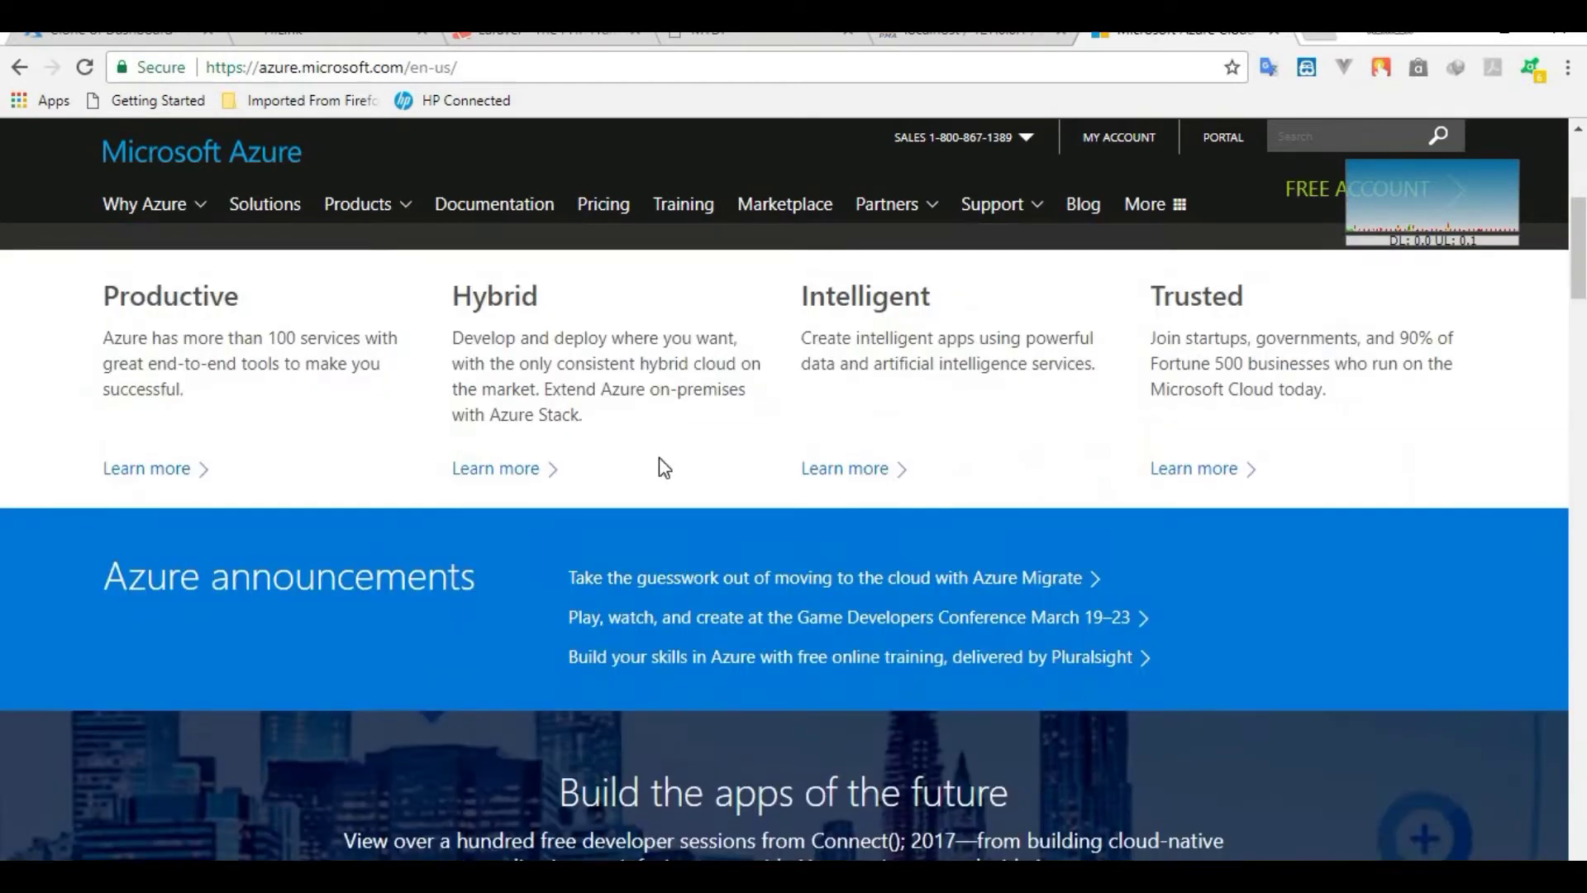
scroll(671, 483, "down", 5)
- View the Laravel home page and switch to PhpStorm to show the MTDF project's files
left_click(543, 37)
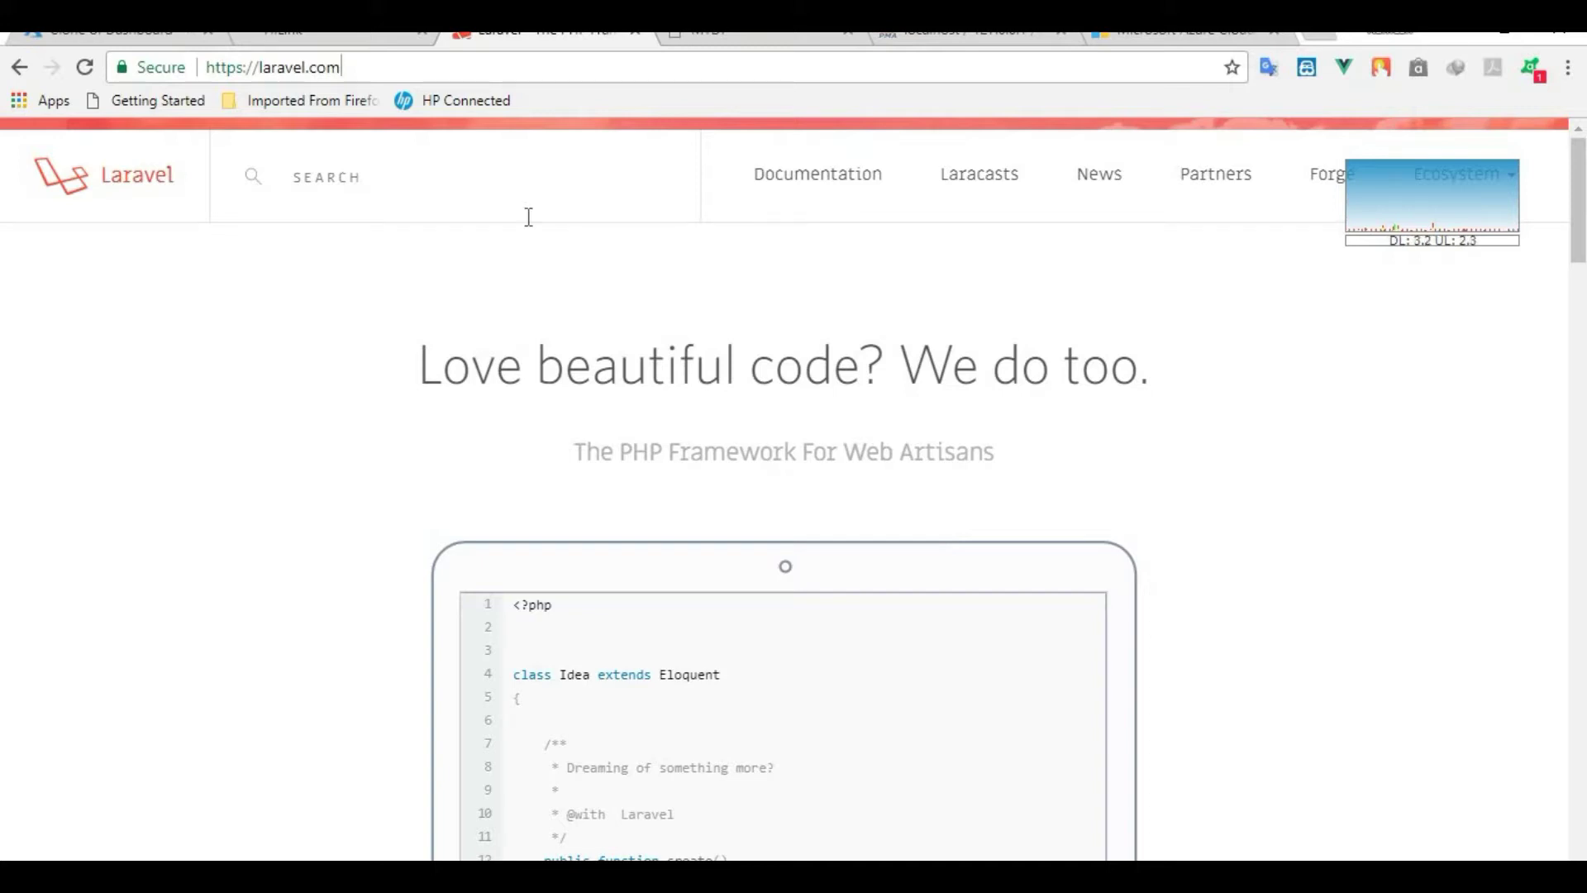
scroll(528, 217, "down", 4)
left_click(487, 785)
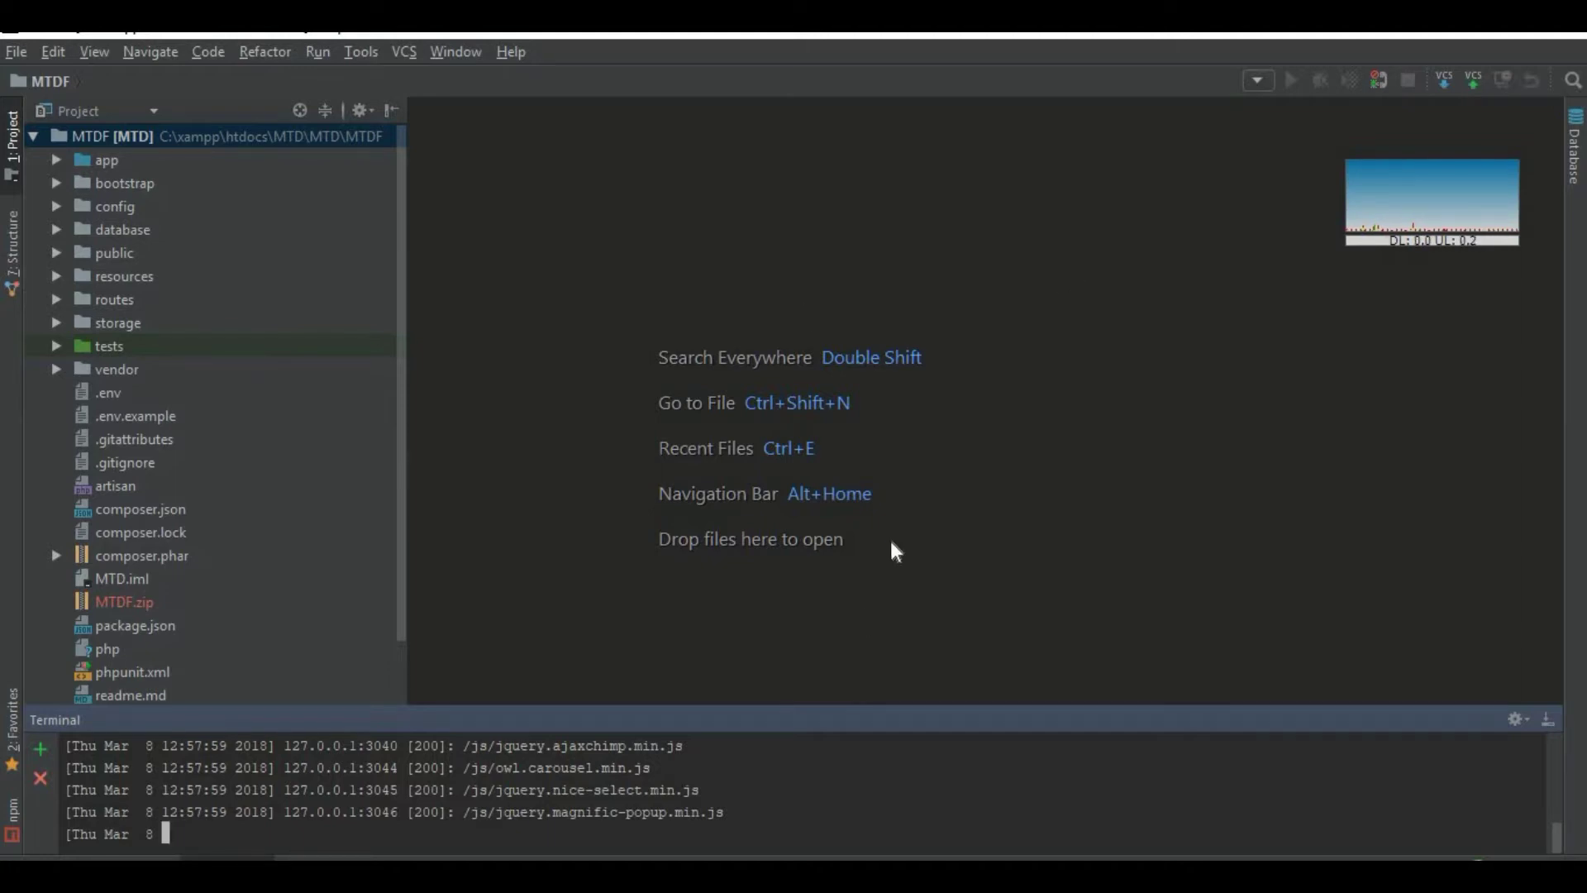
- Switch back to Chrome and view the MTDF site running locally at localhost:8000
key("alt+Tab")
left_click(752, 33)
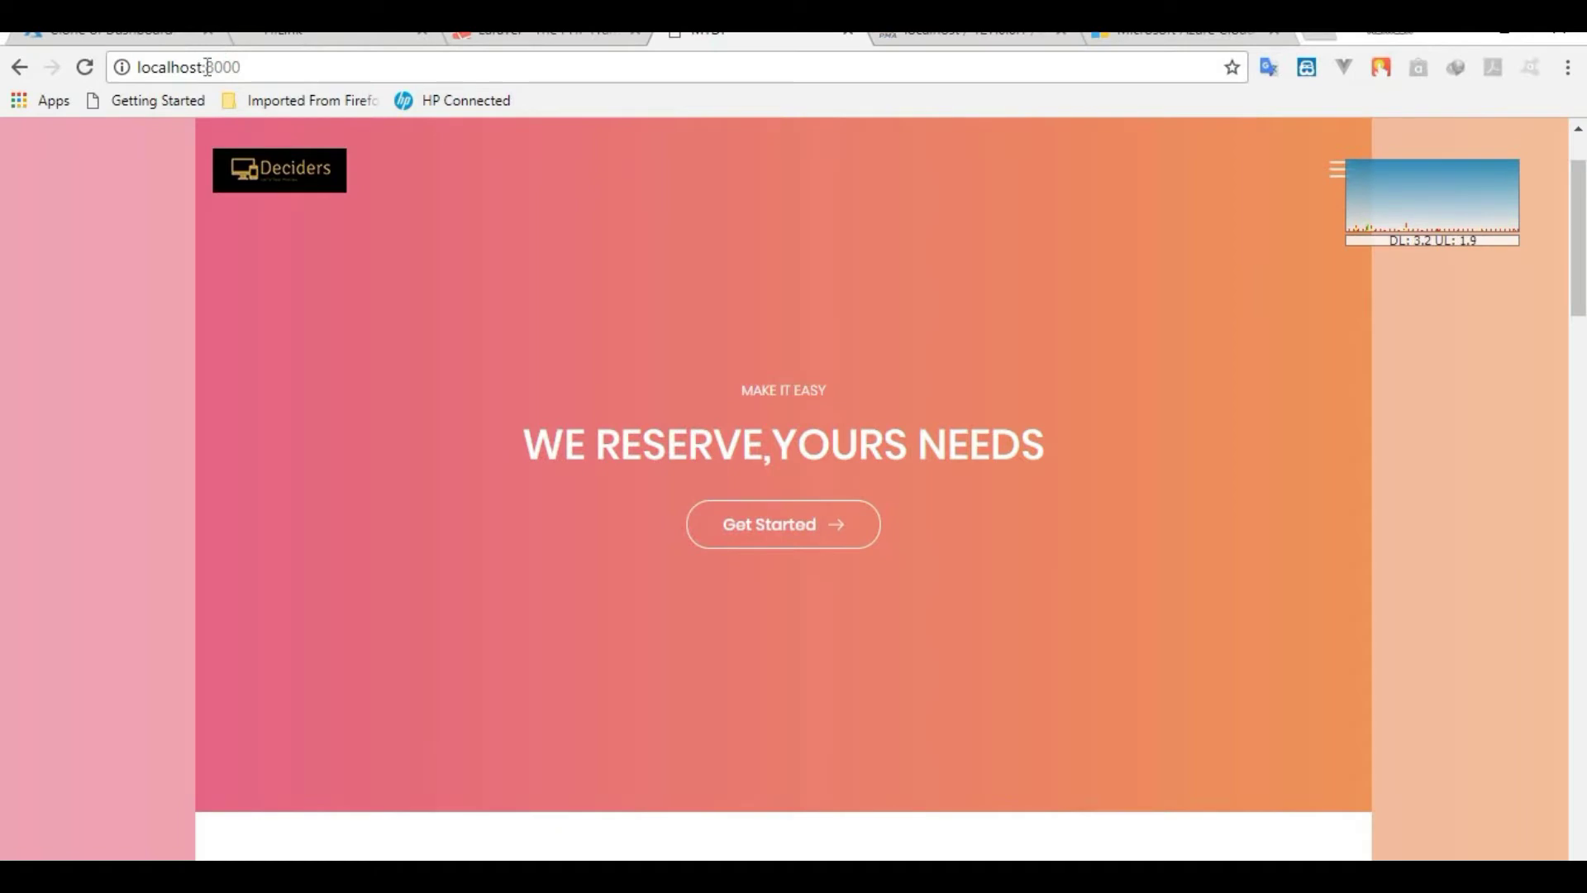
left_click(281, 69)
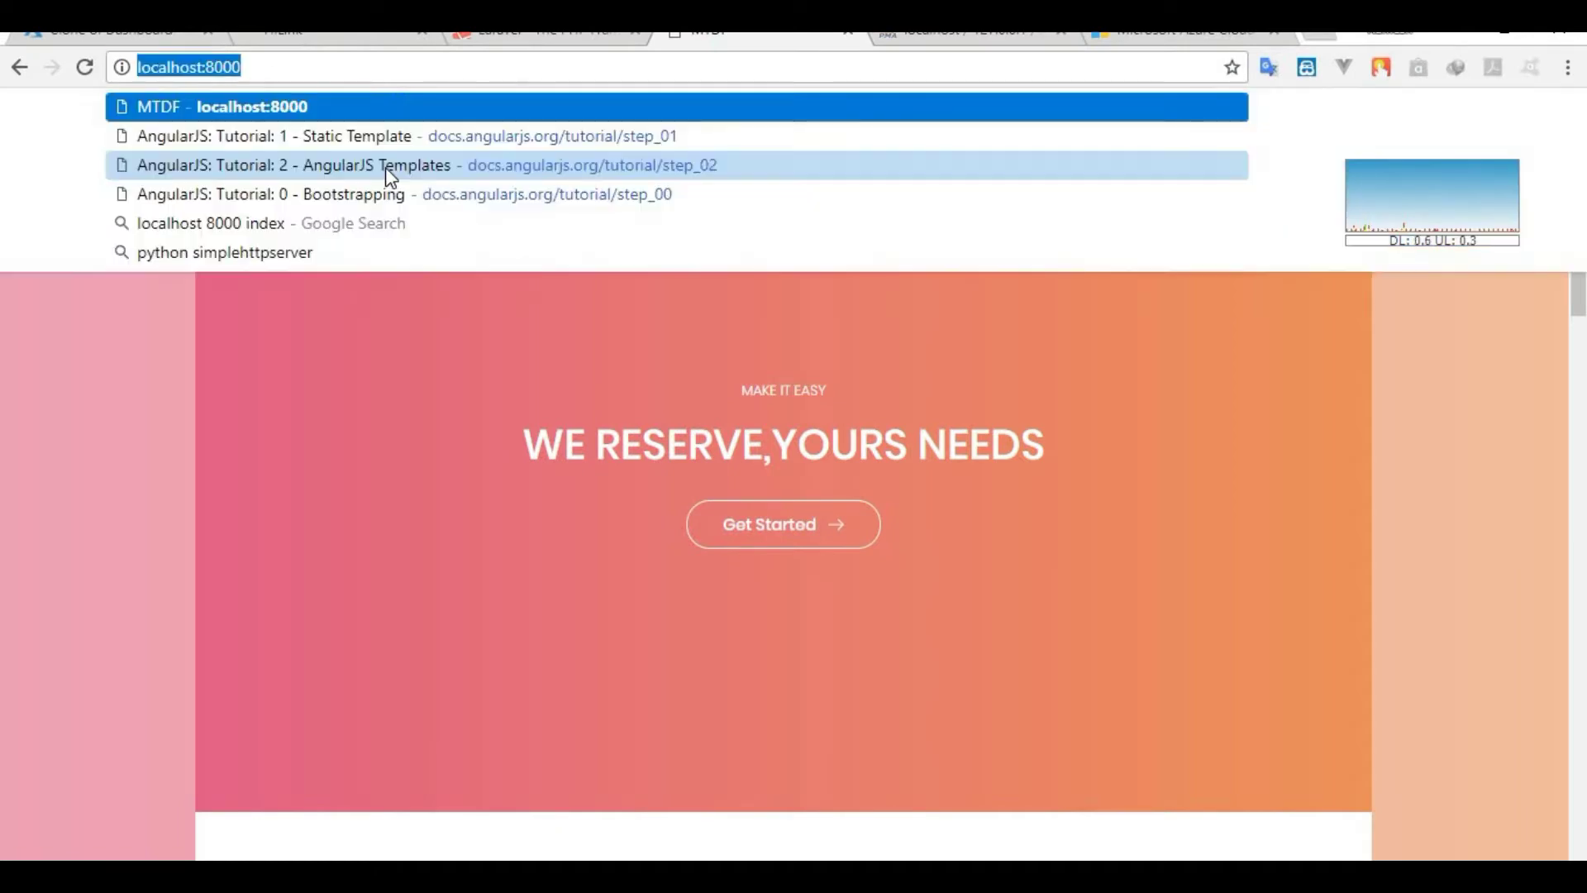
left_click(470, 420)
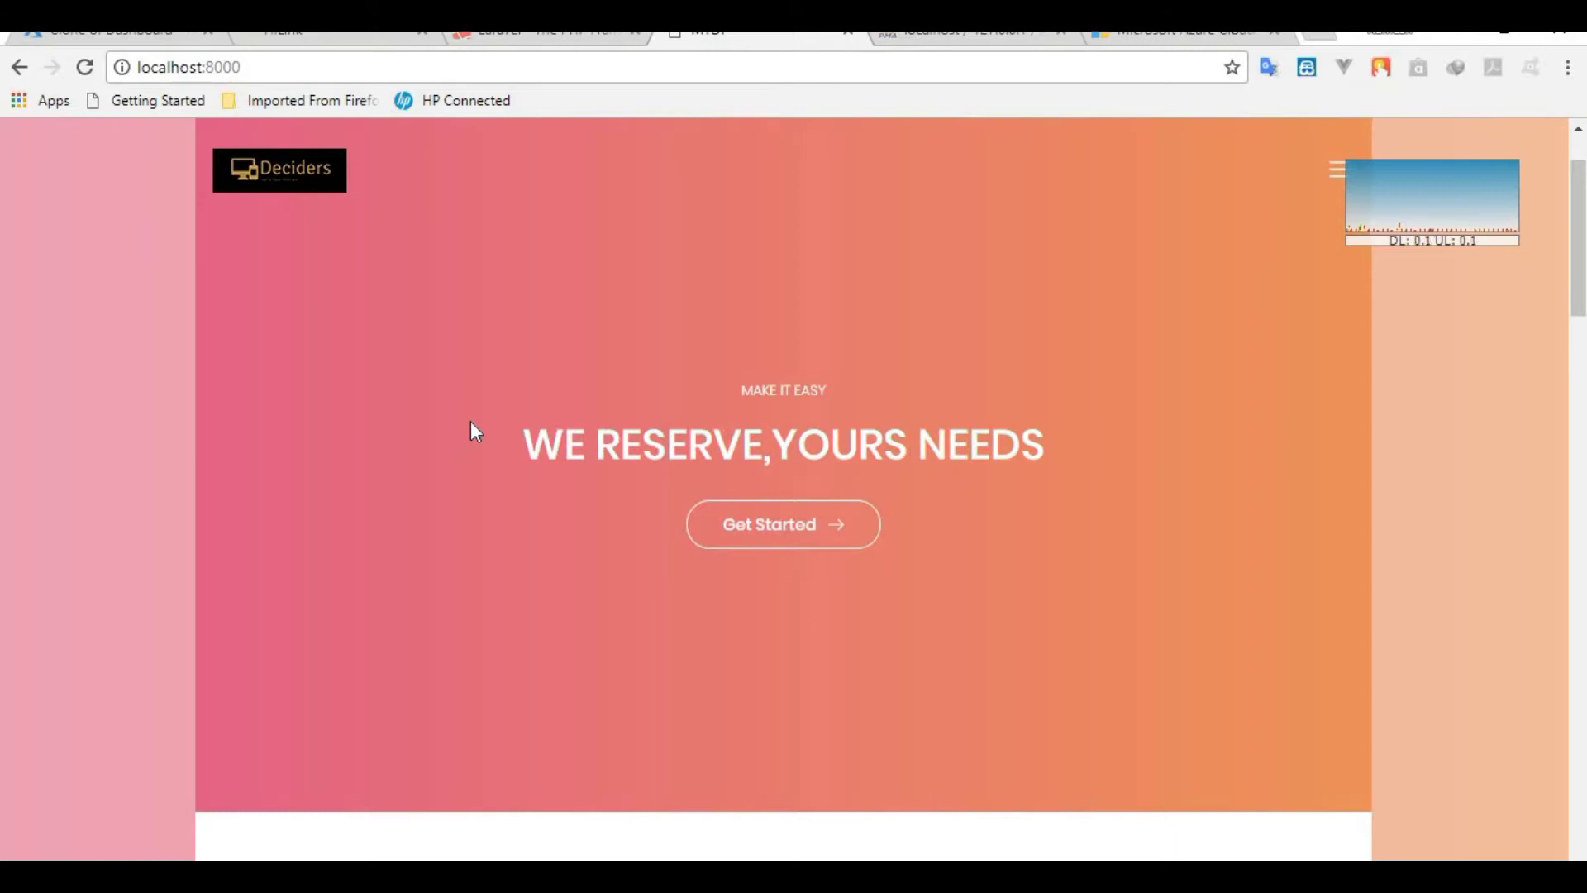
- Examine the Web App creation form in the Azure portal and close it without creating an app
key("ctrl+1")
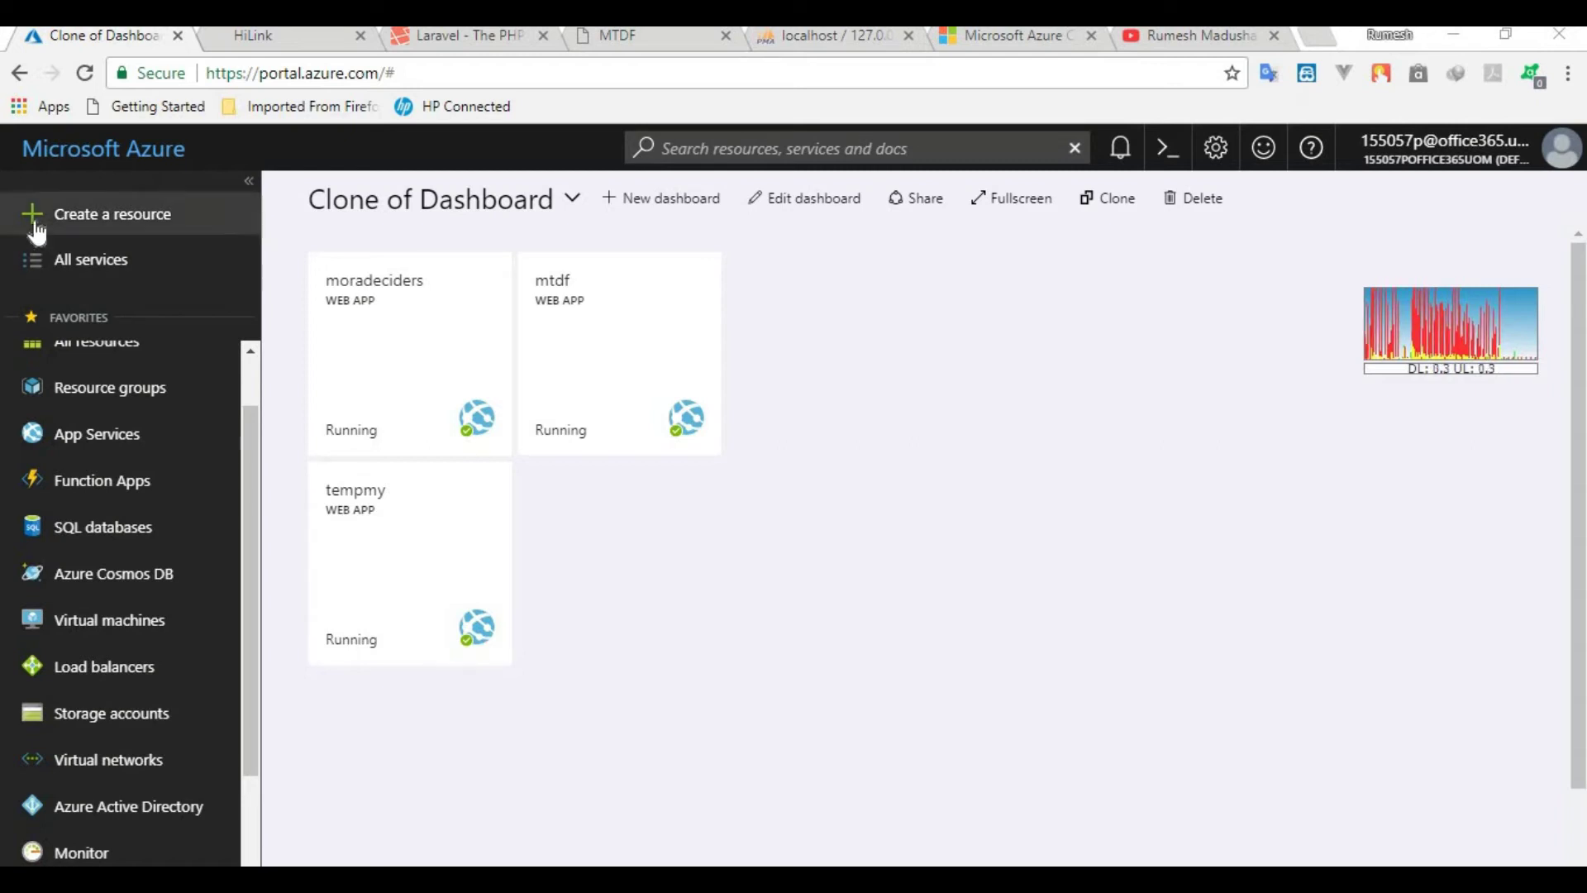
left_click(97, 225)
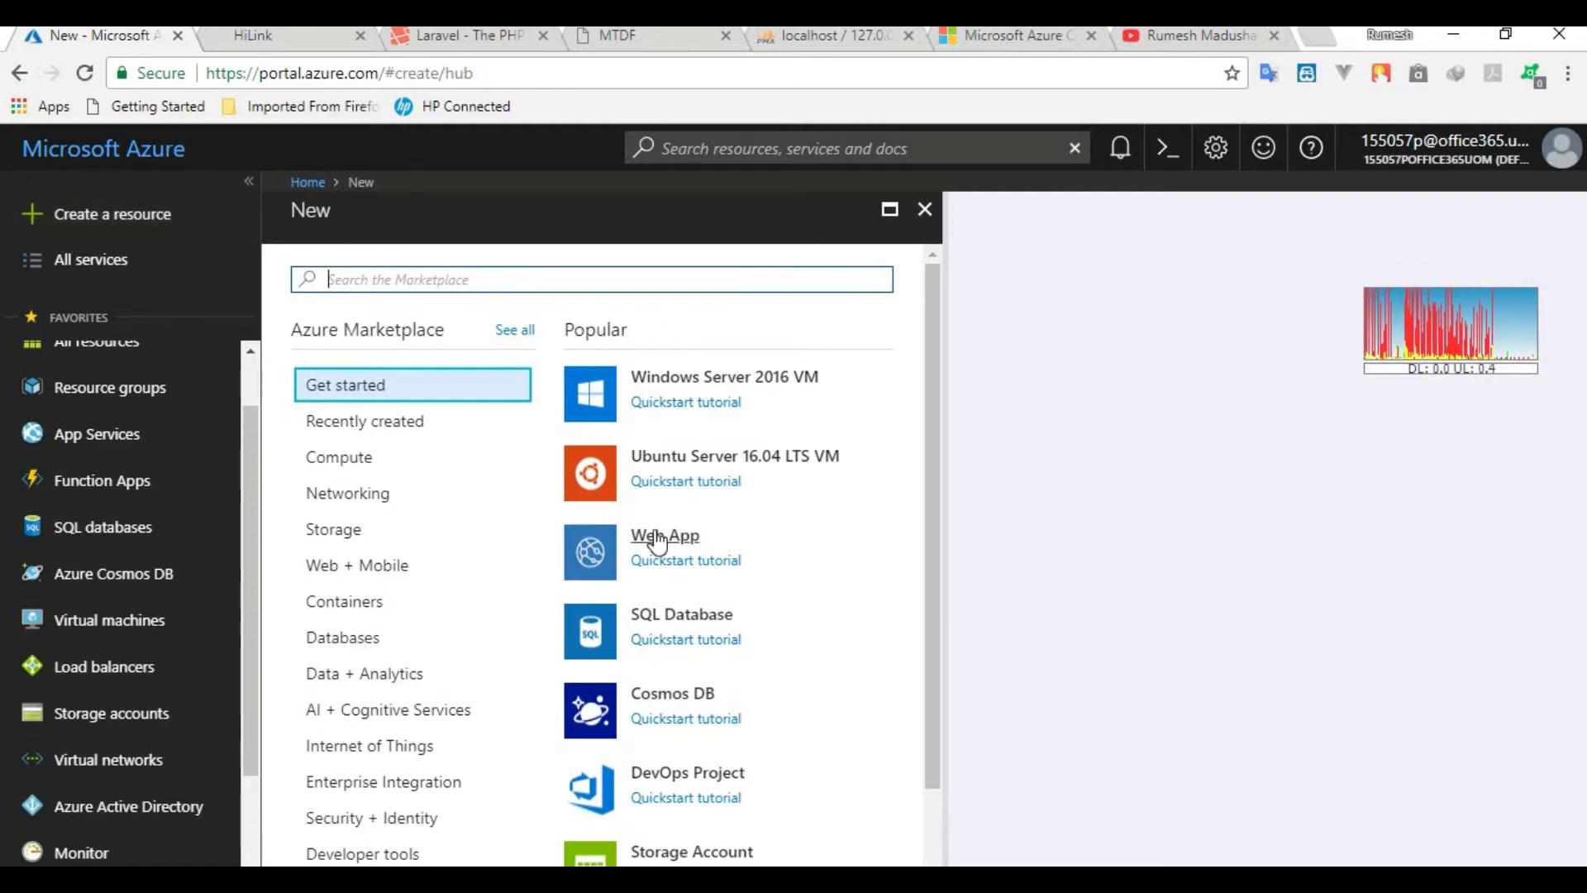
scroll(676, 390, "down", 2)
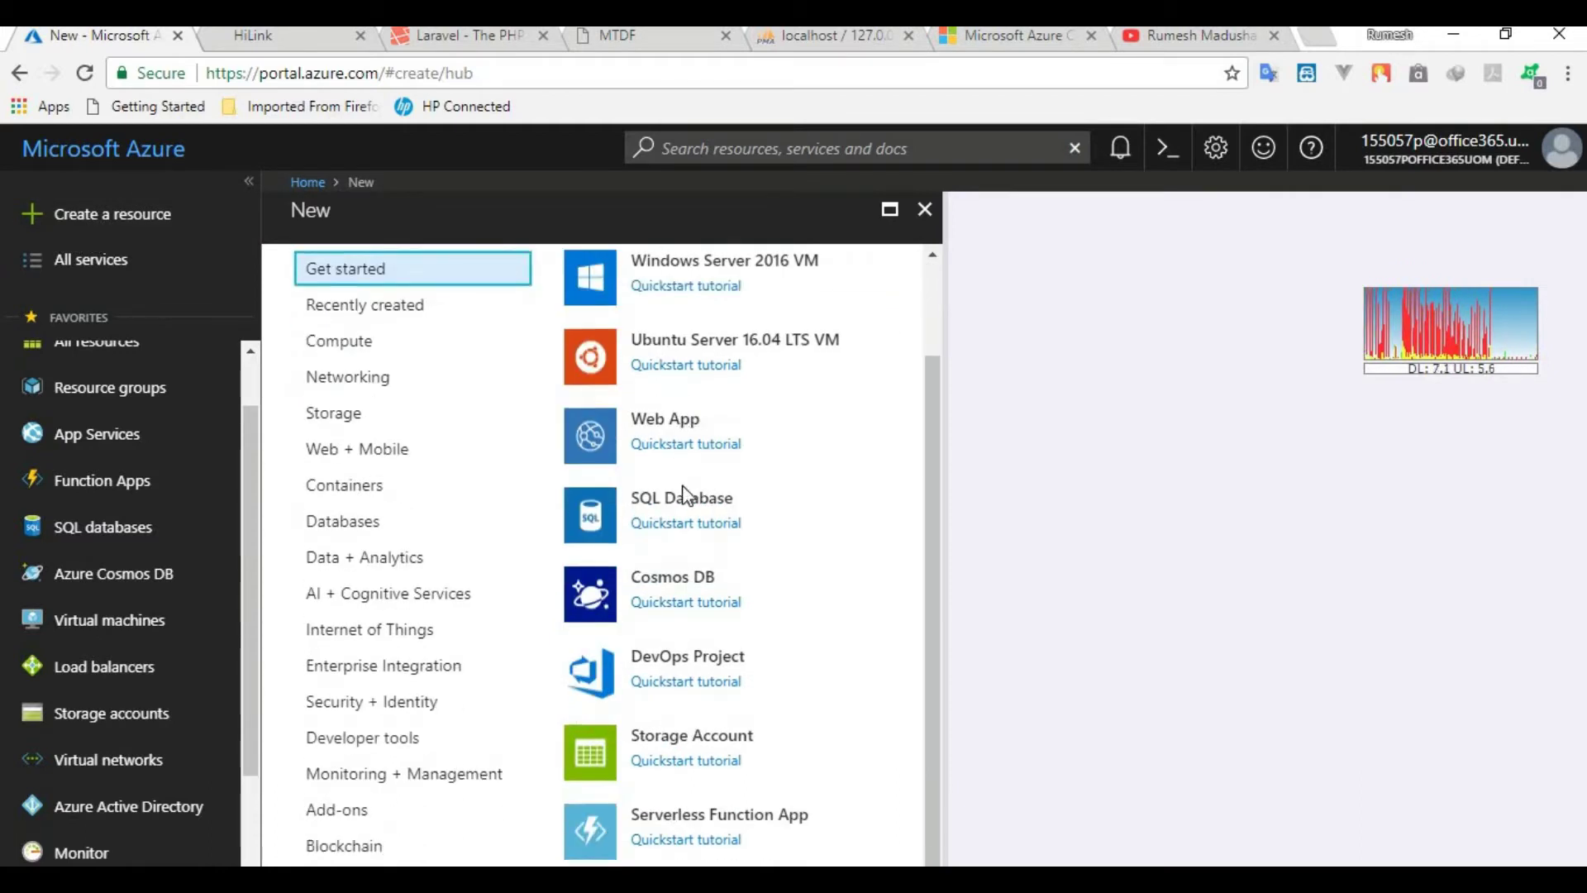
left_click(658, 434)
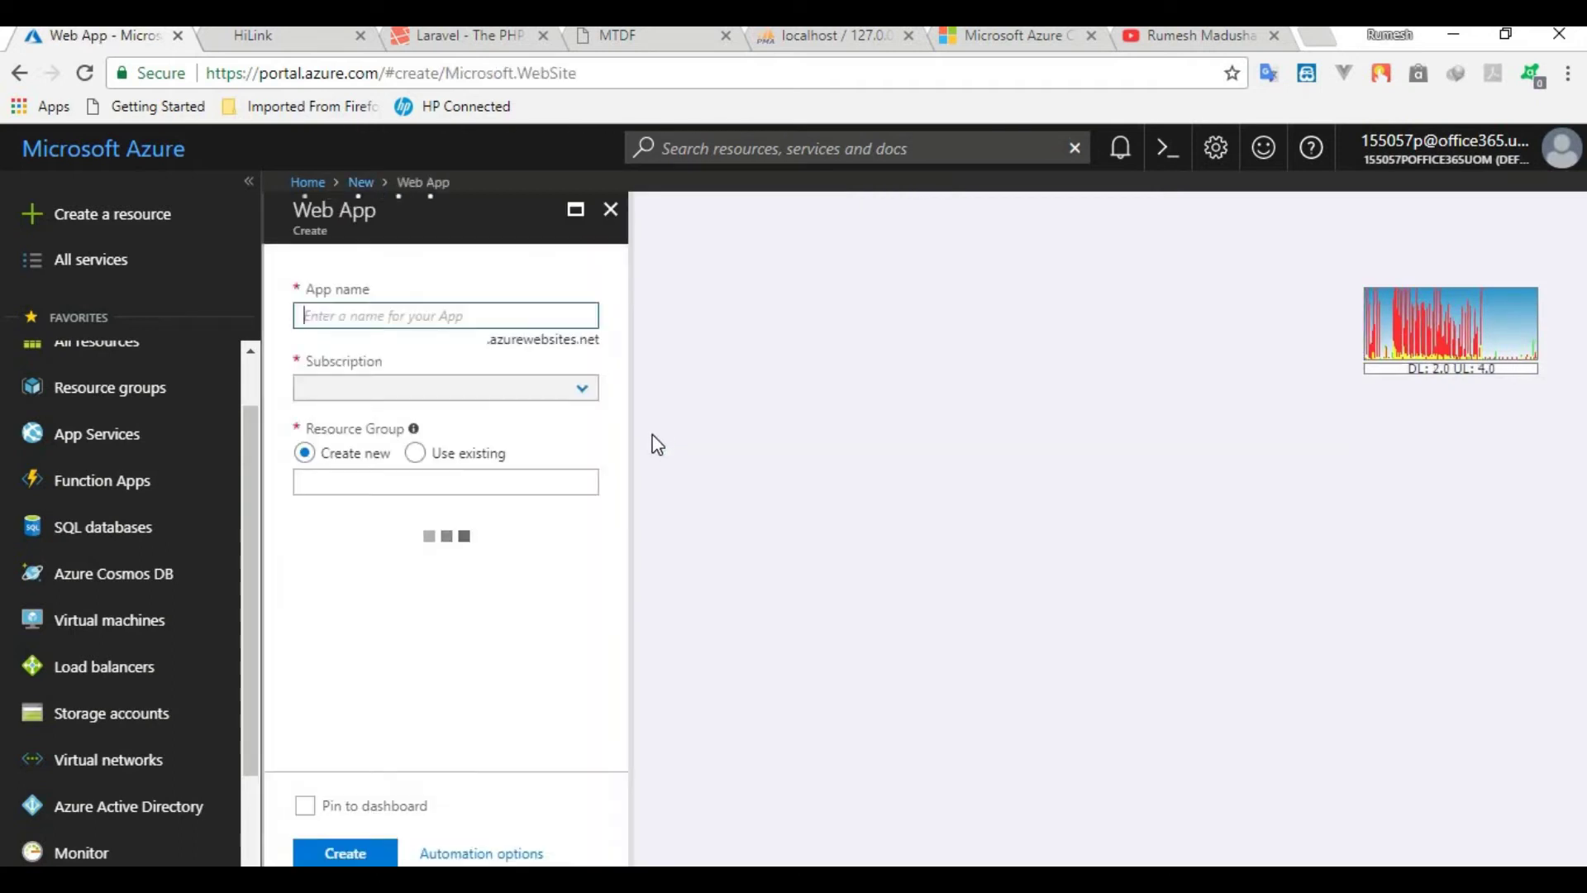
left_click(421, 315)
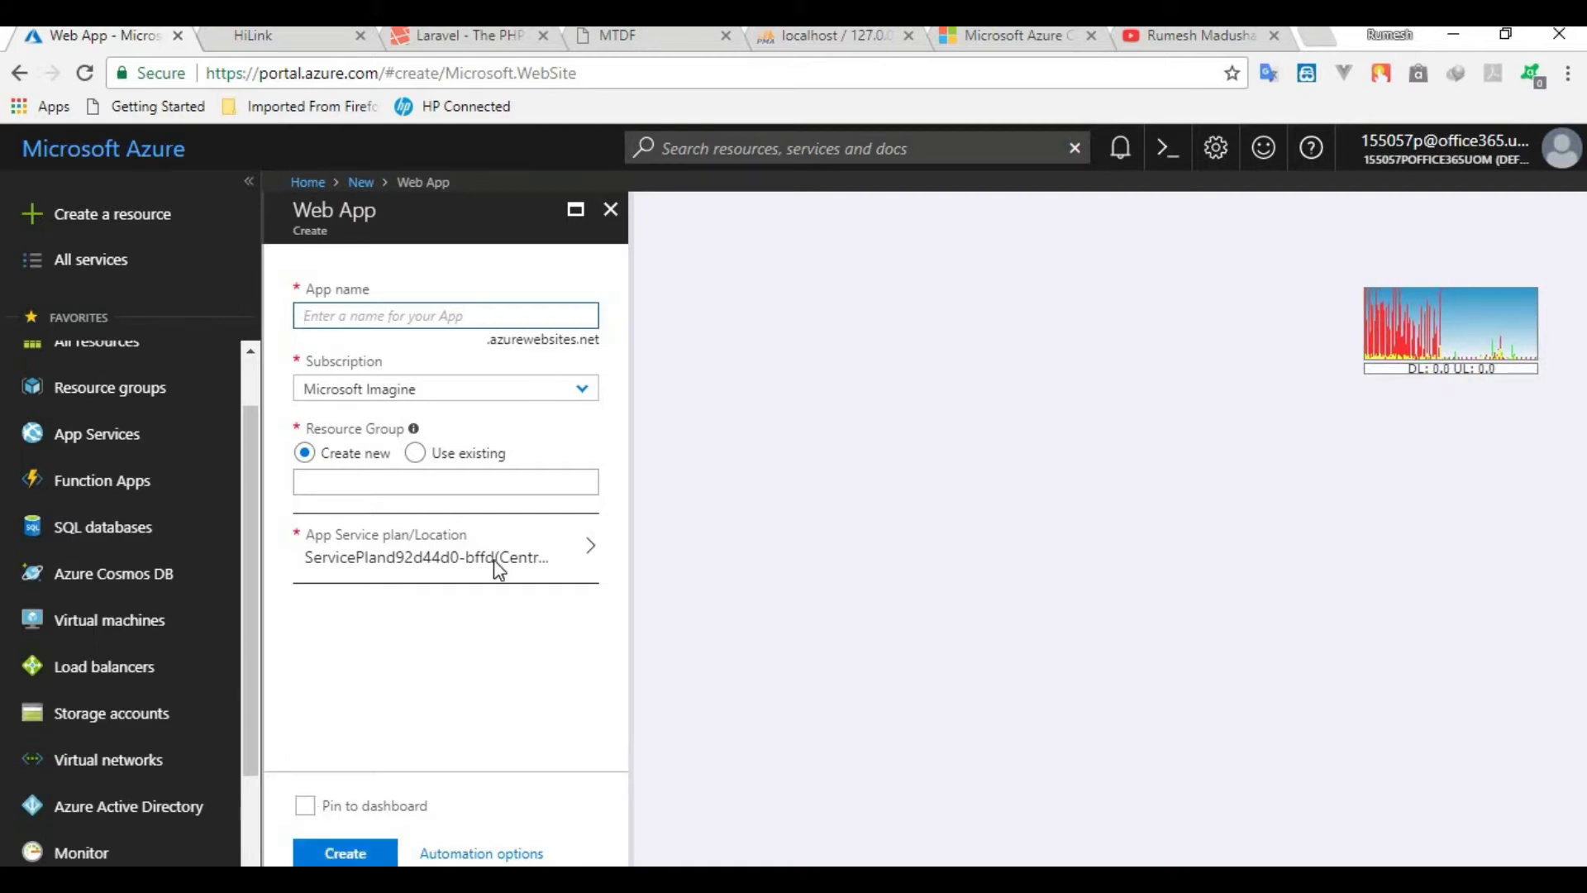
left_click(610, 209)
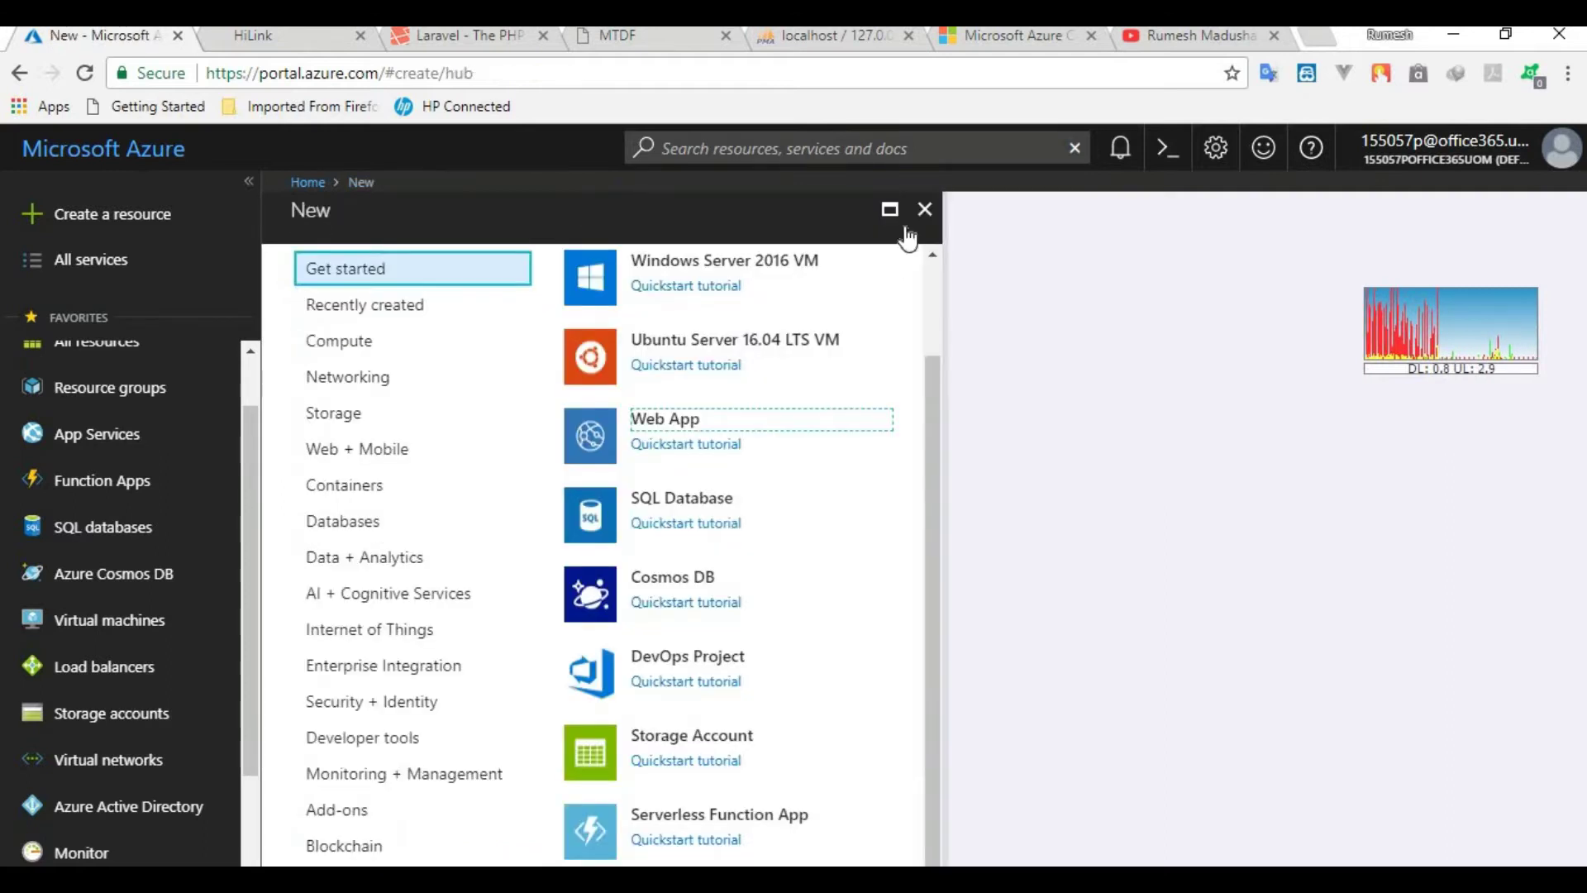
left_click(923, 210)
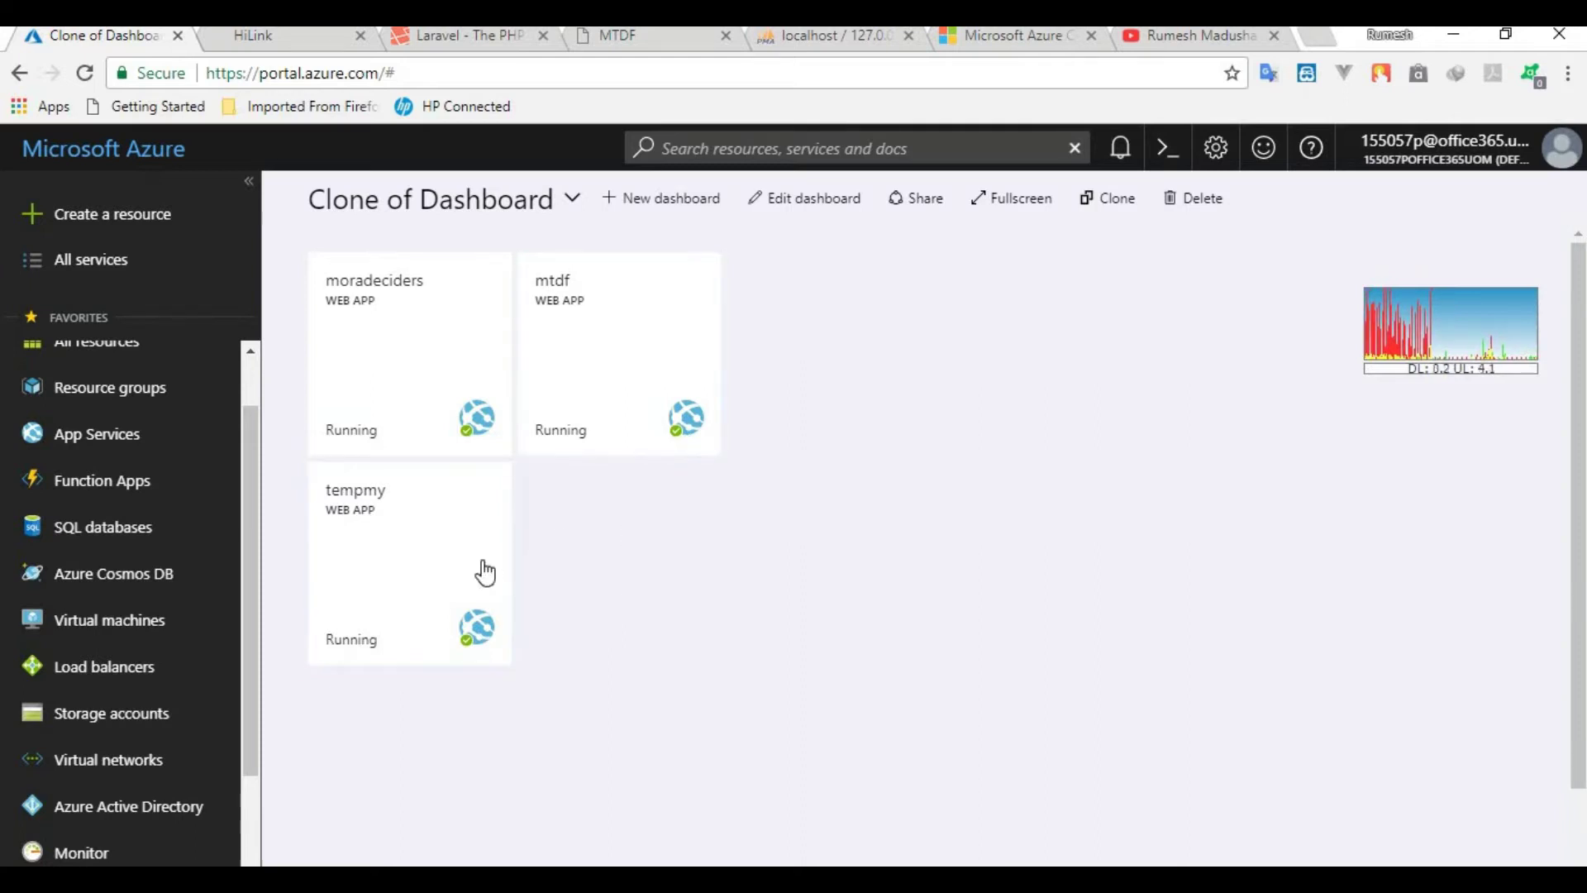
- Open the tempmy web app from the dashboard and look through its deployment and settings options
mouse_move(397, 567)
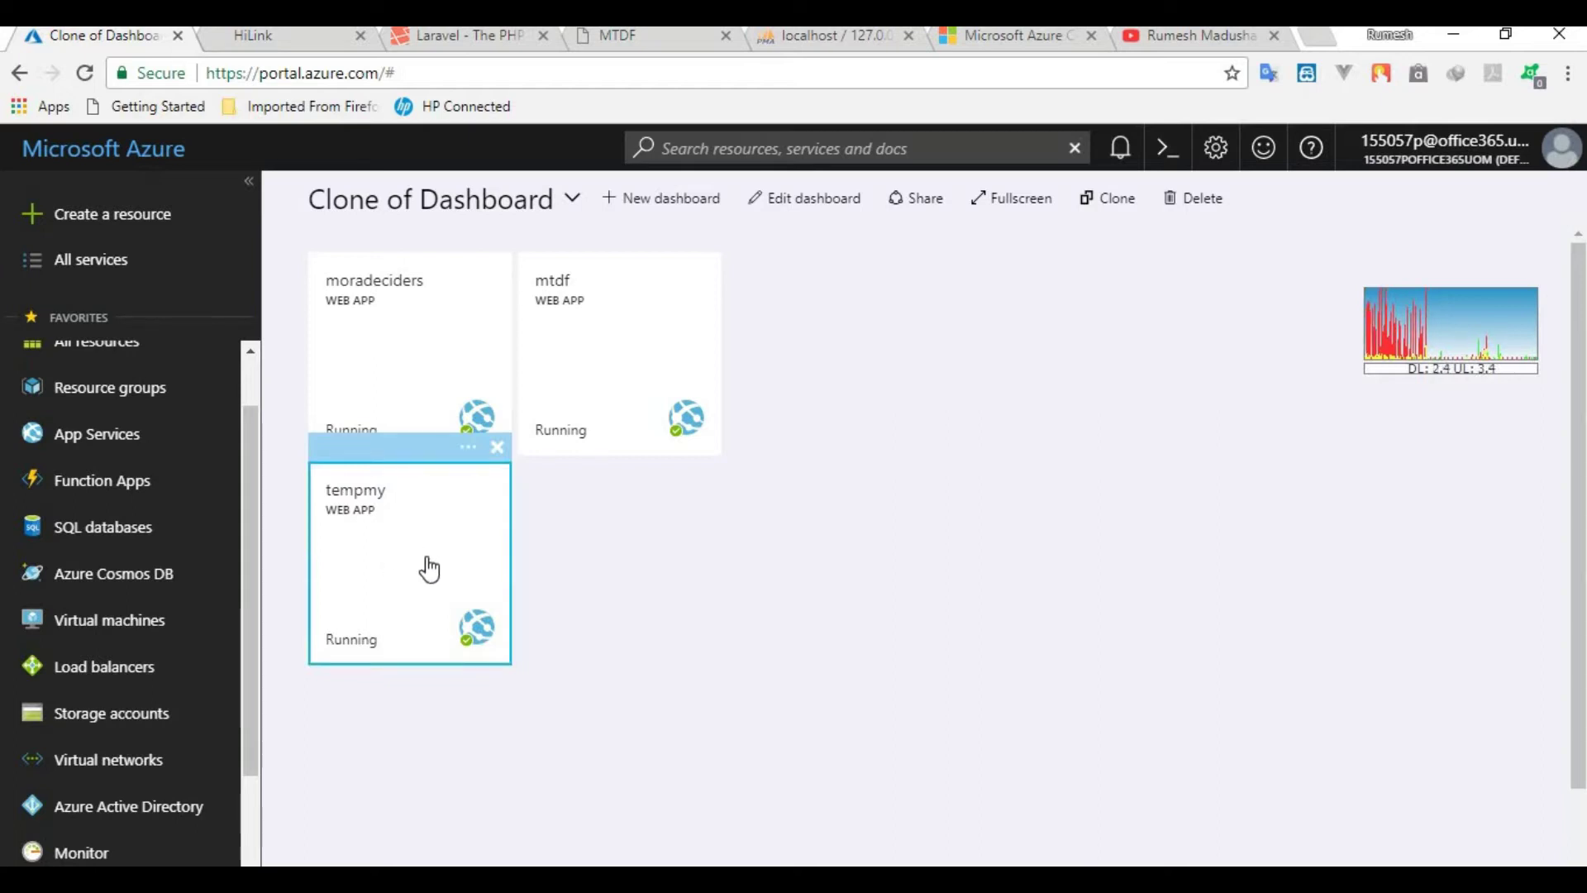
left_click(426, 555)
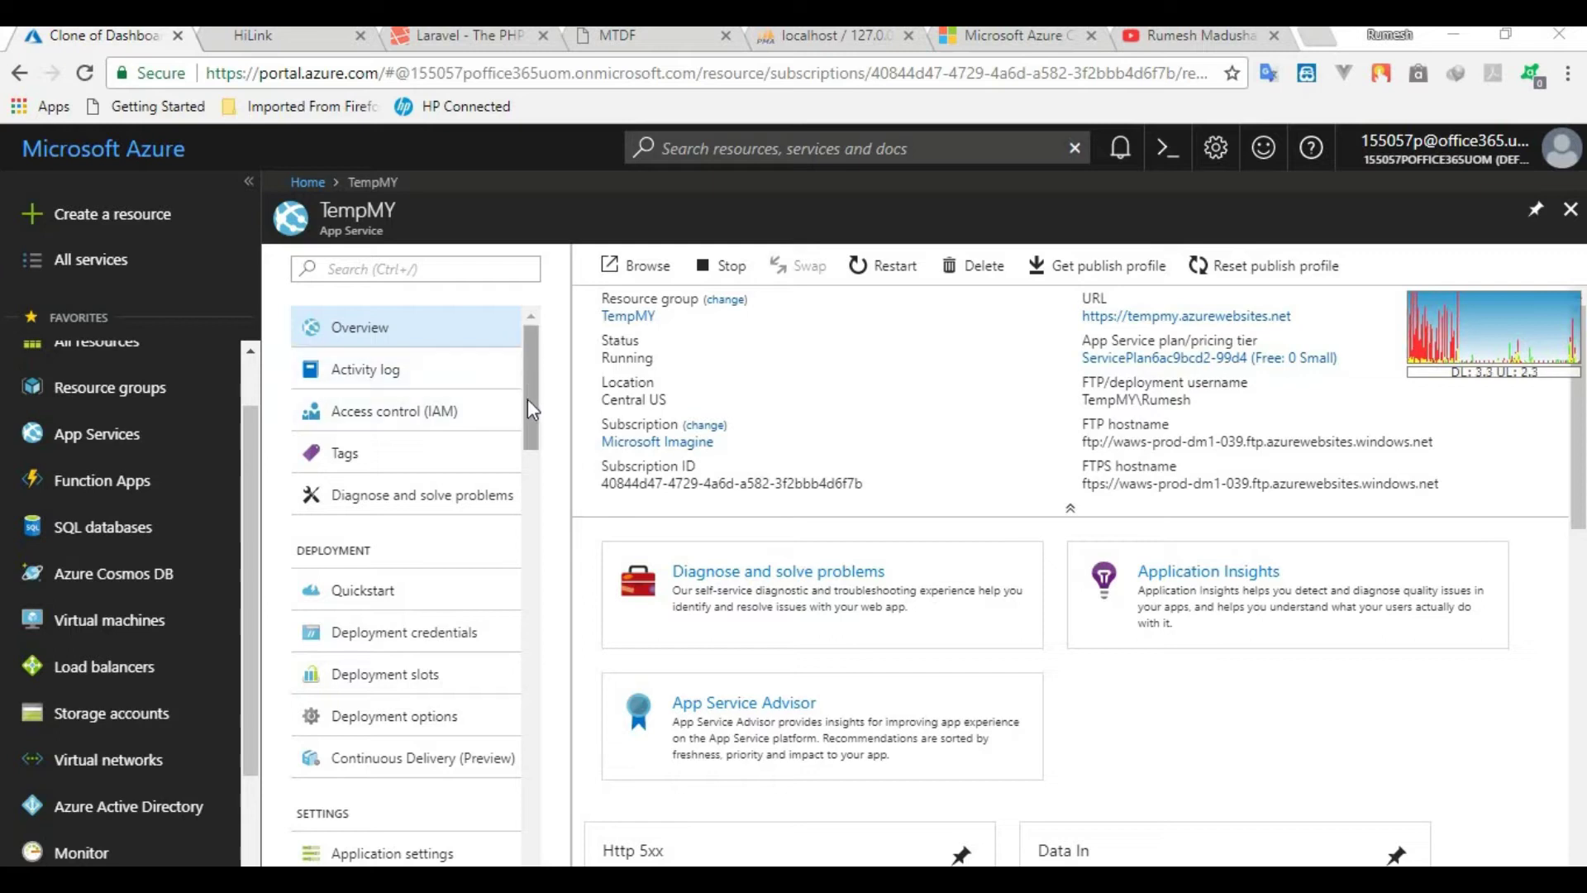
scroll(529, 404, "down", 2)
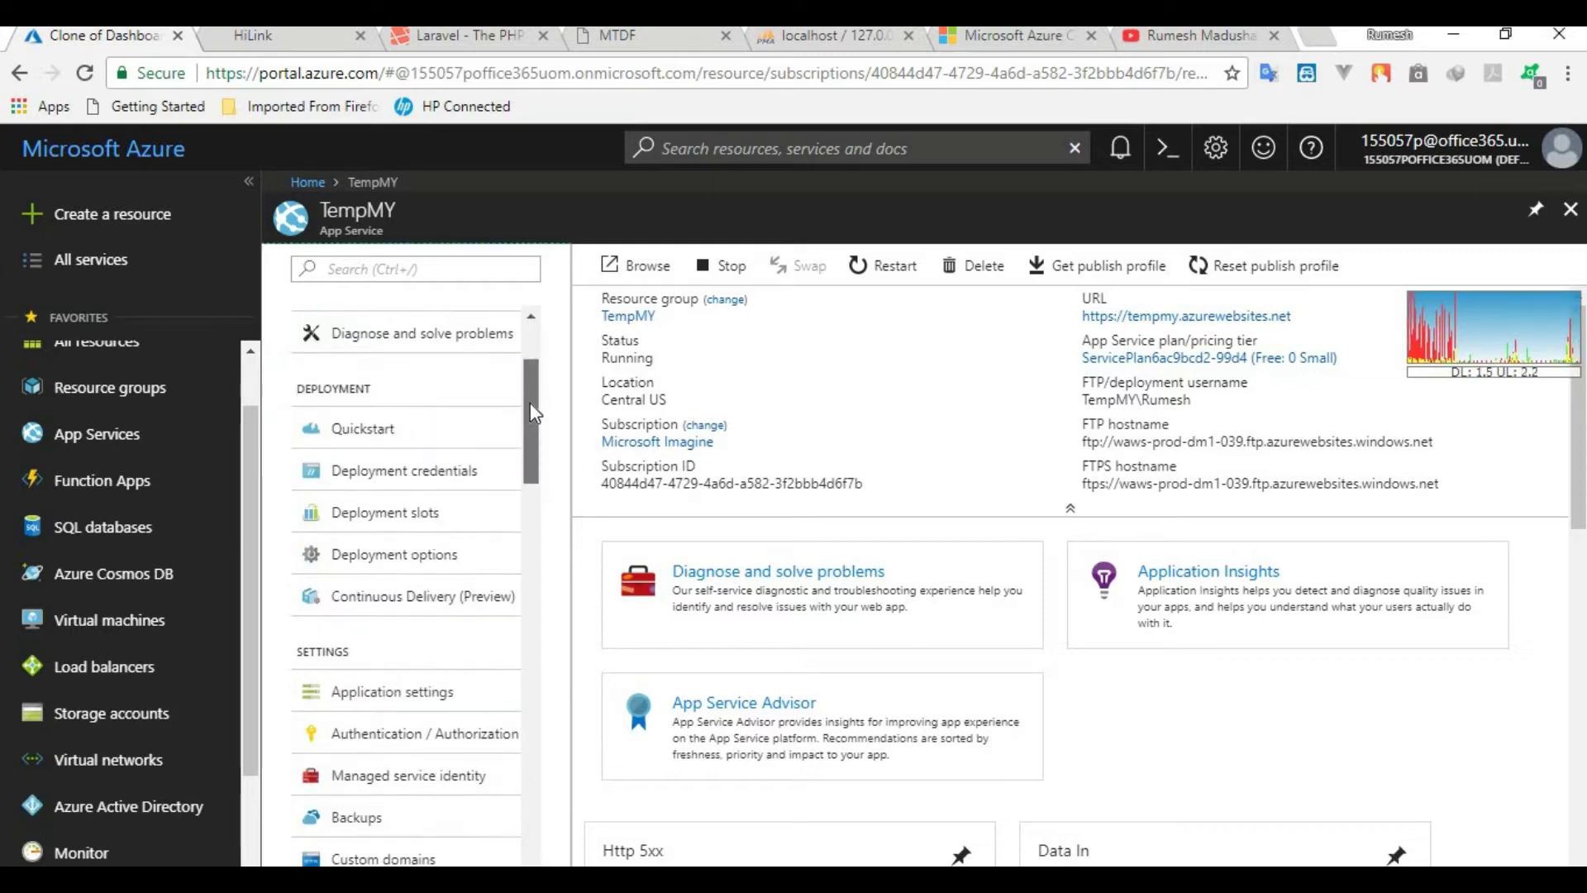
mouse_move(527, 438)
left_mouse_down()
mouse_move(529, 469)
mouse_move(523, 414)
mouse_move(526, 461)
left_mouse_up()
scroll(407, 553, "down", 5)
scroll(408, 548, "up", 8)
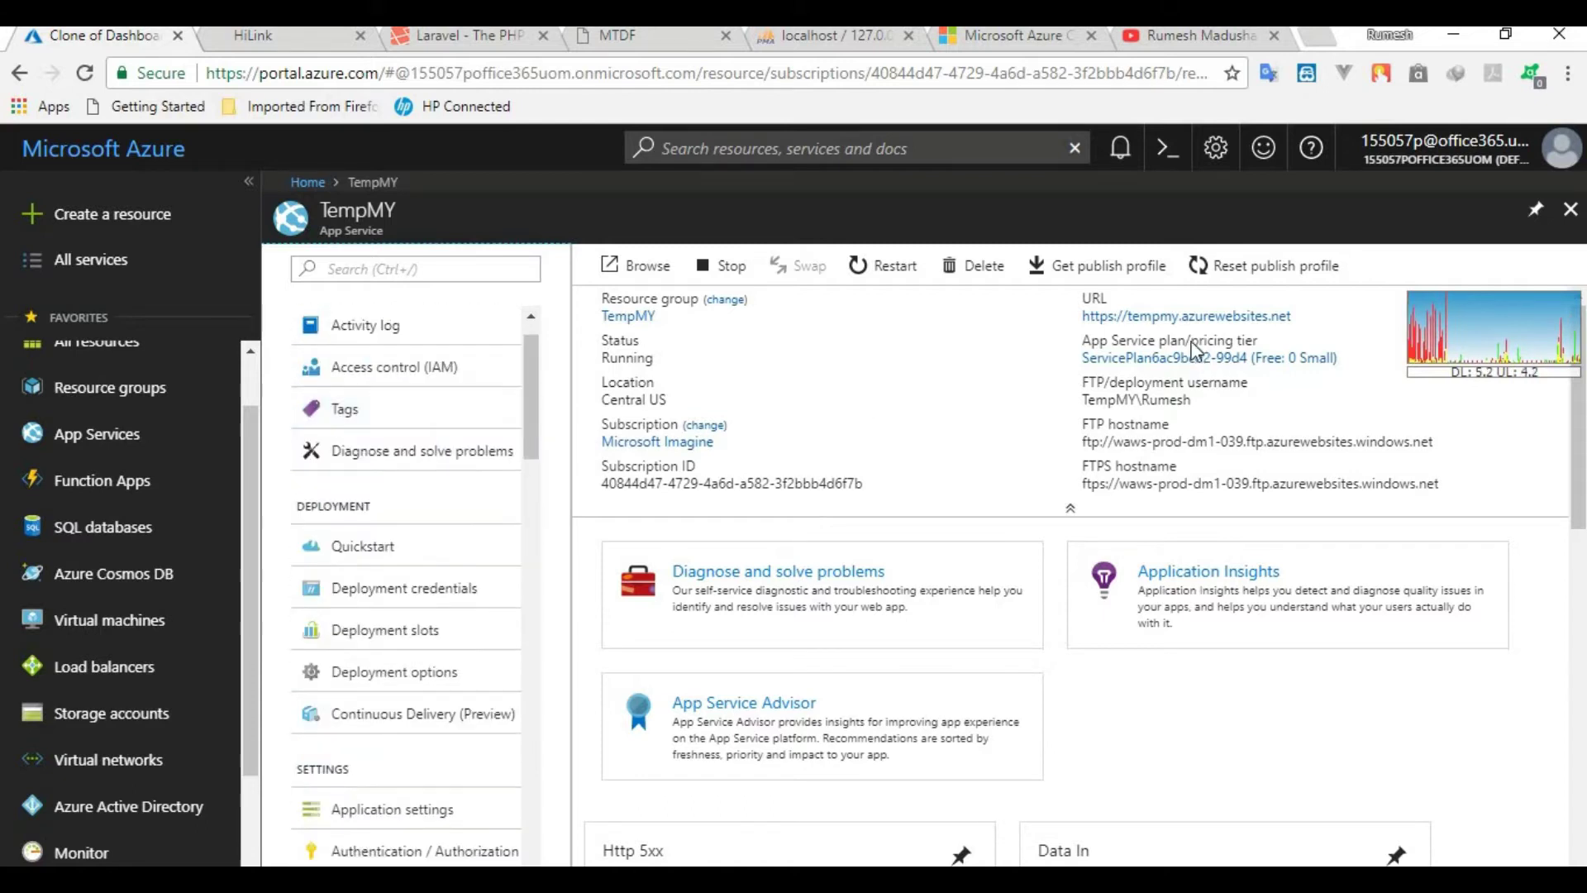
- Review the TempMY URL and FTP details, view its live site, and return to the app's overview
mouse_move(1158, 326)
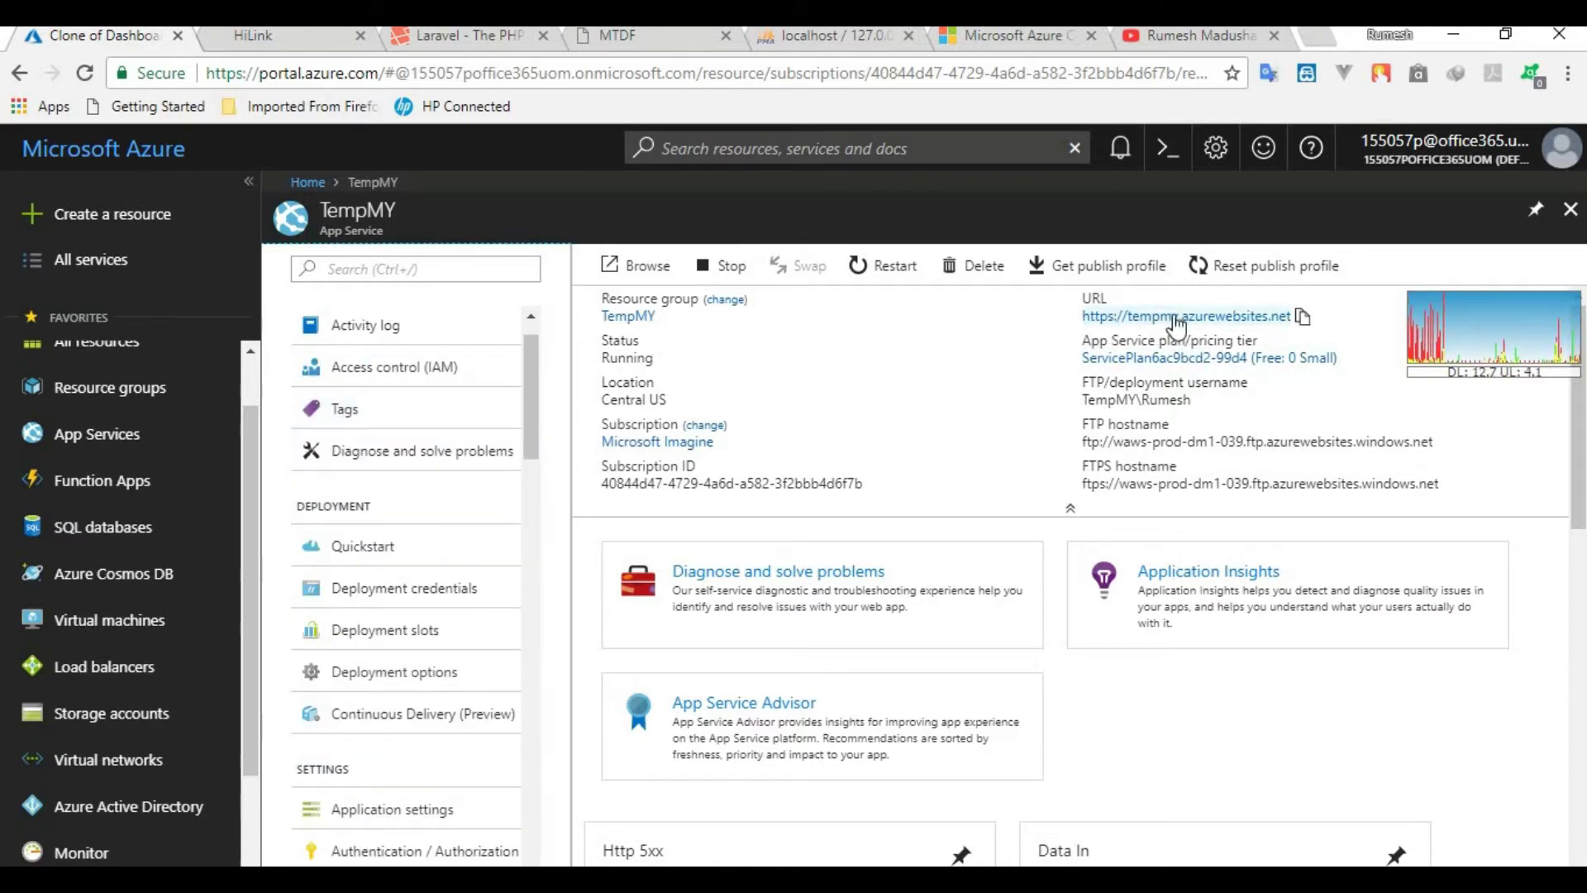
mouse_move(1177, 405)
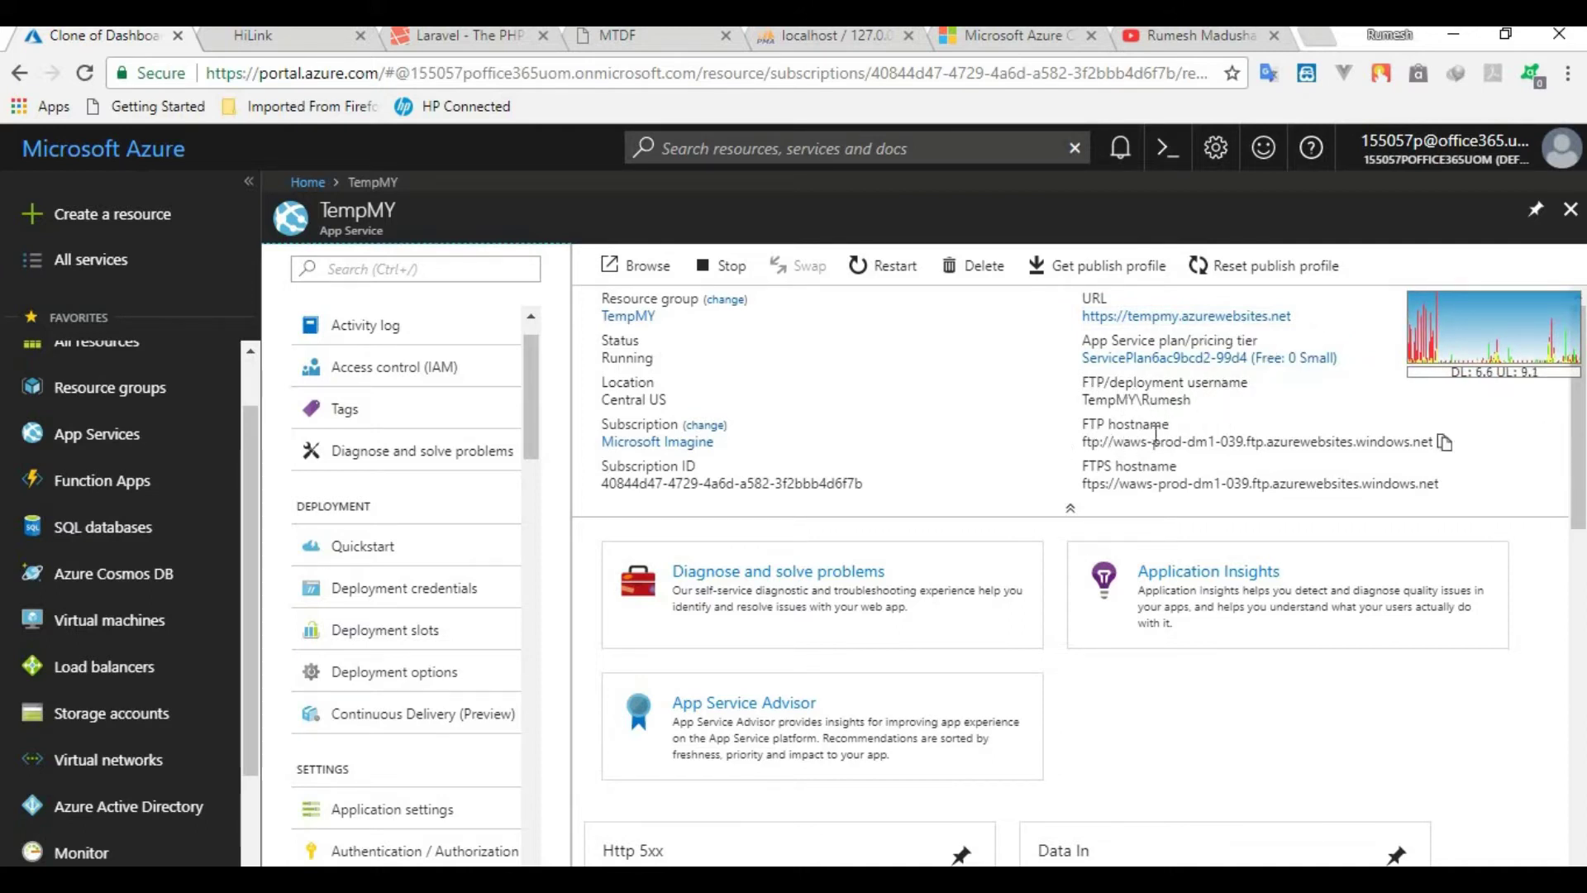
scroll(794, 434, "down", 2)
scroll(991, 380, "up", 2)
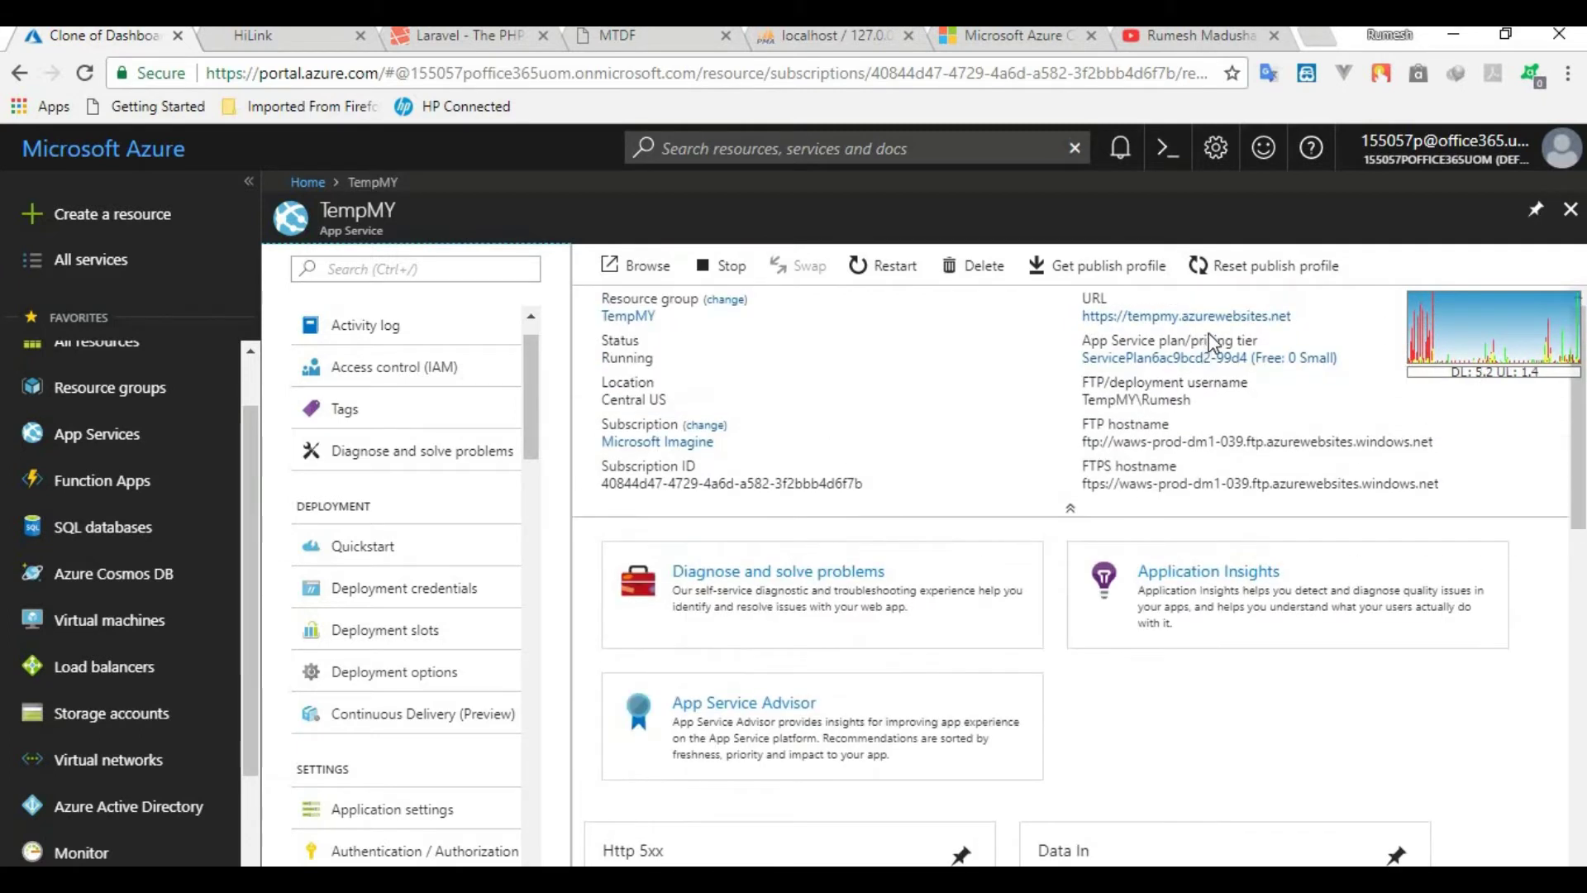
left_click(1138, 323)
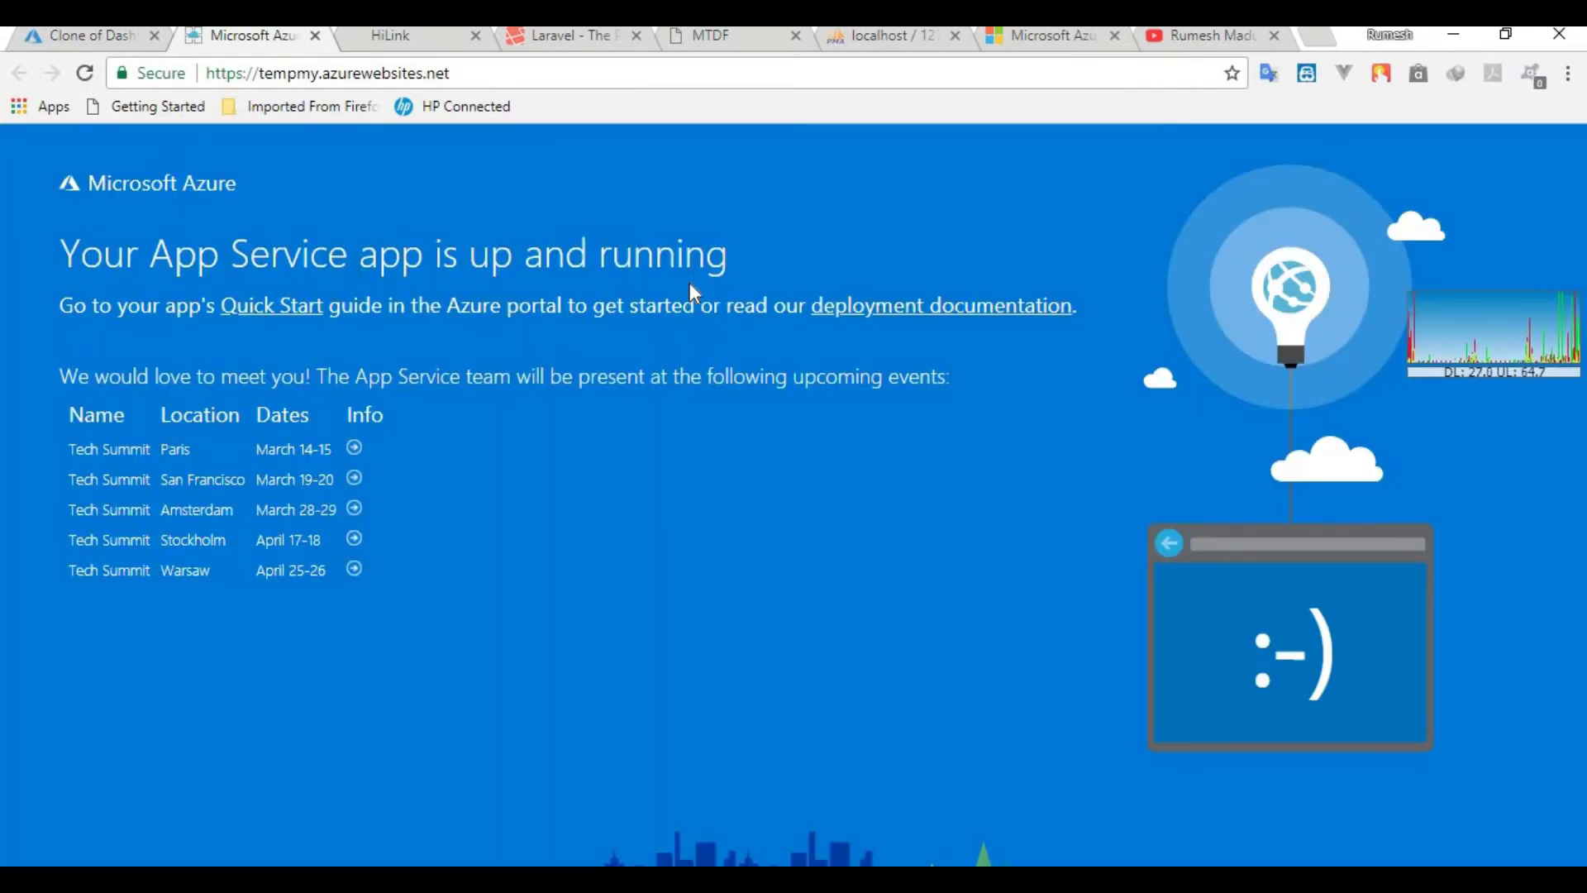
left_click(88, 33)
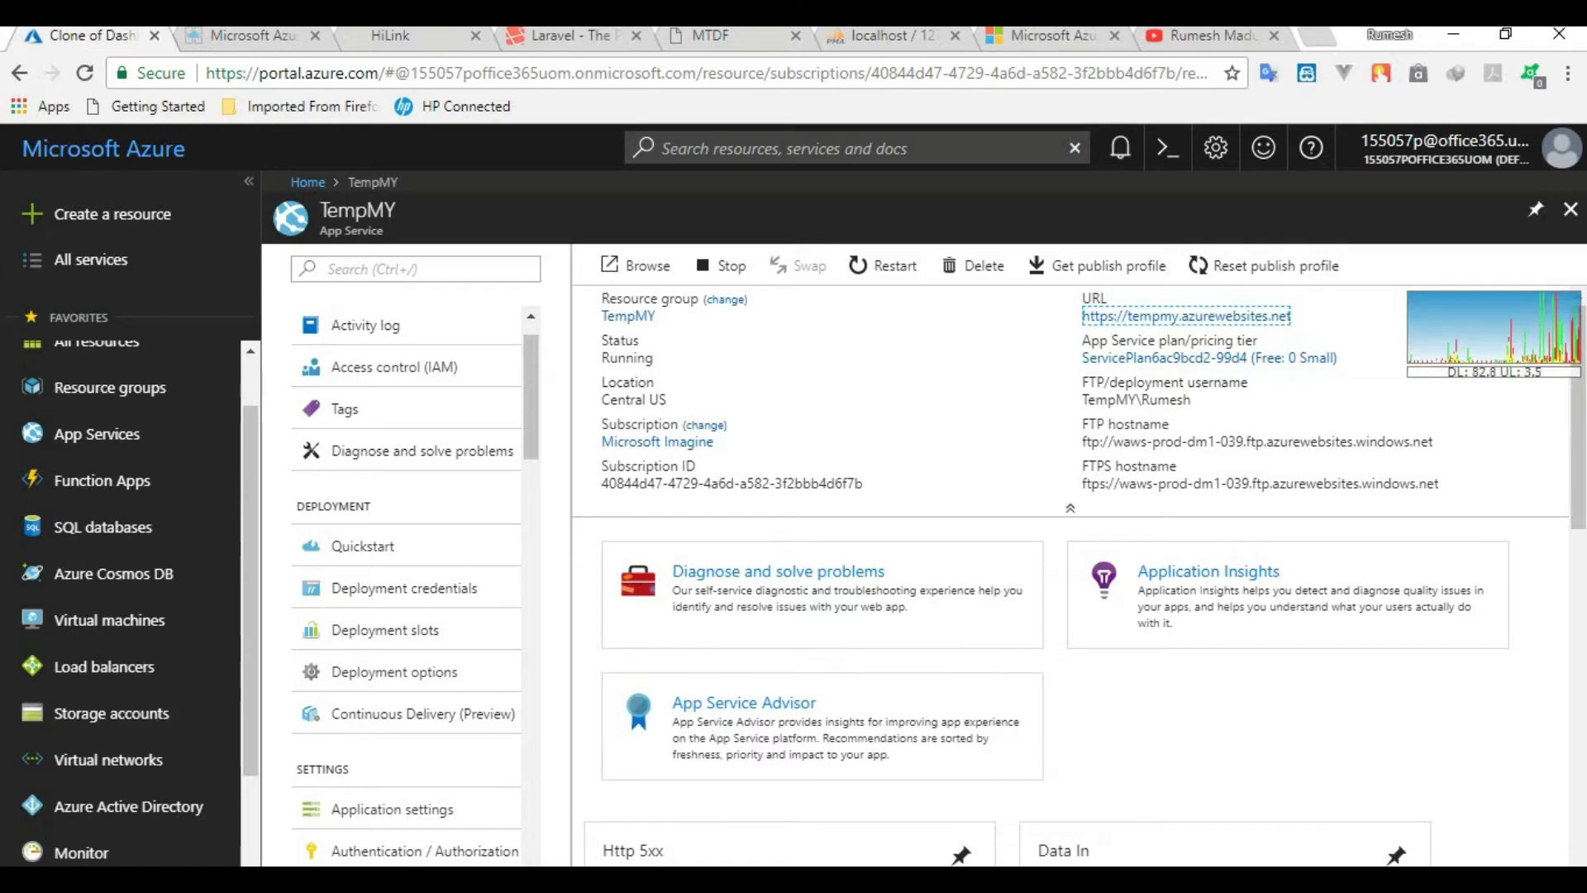
key("alt+Tab")
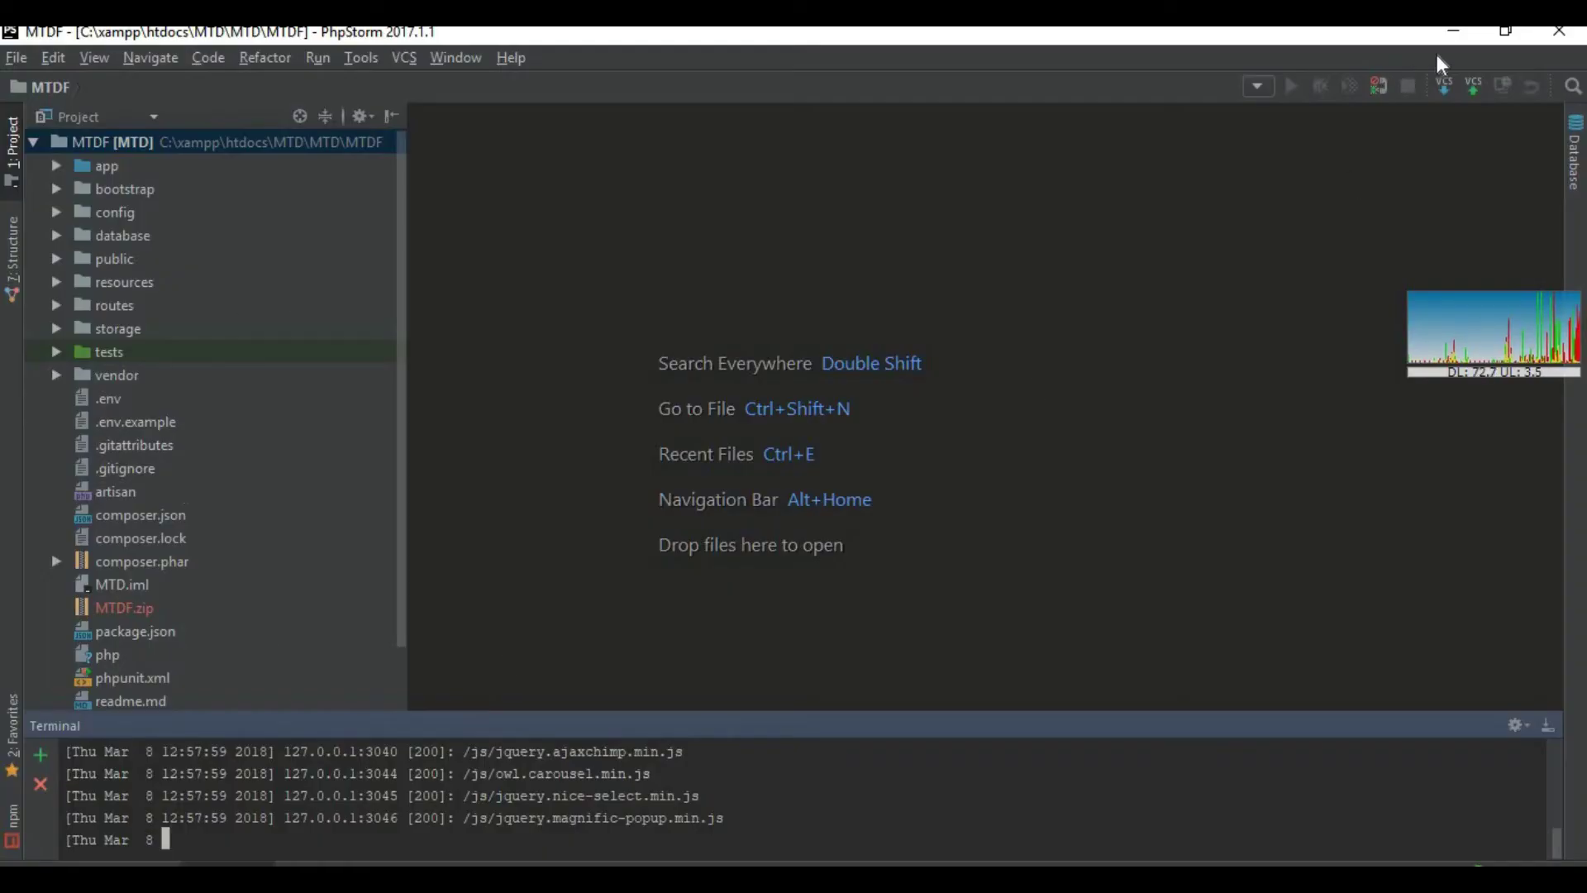
left_click(1453, 32)
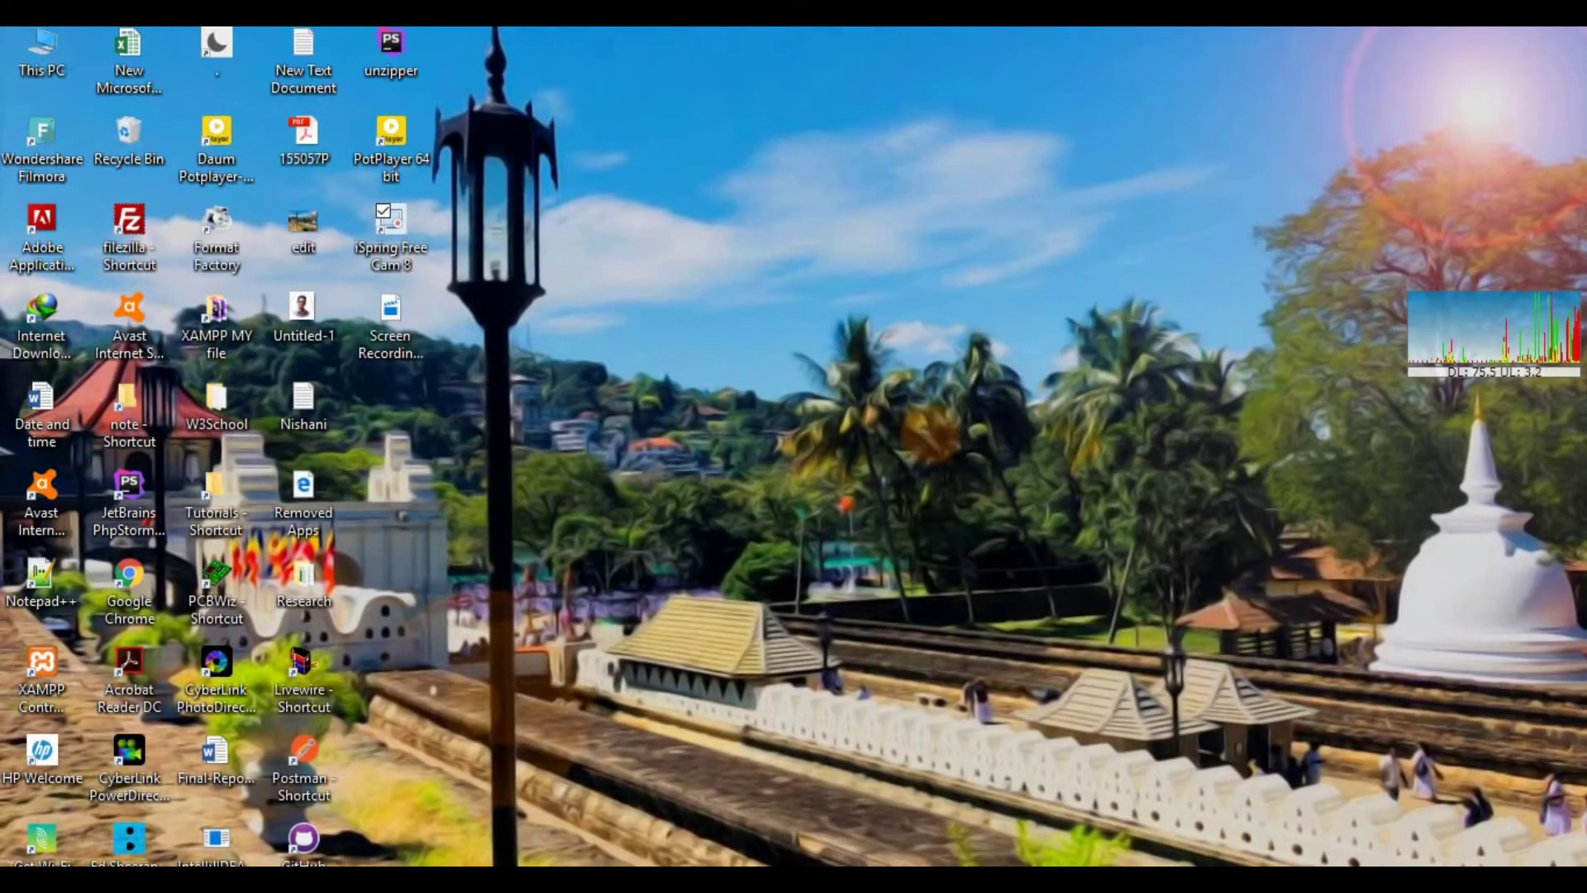
left_click(537, 877)
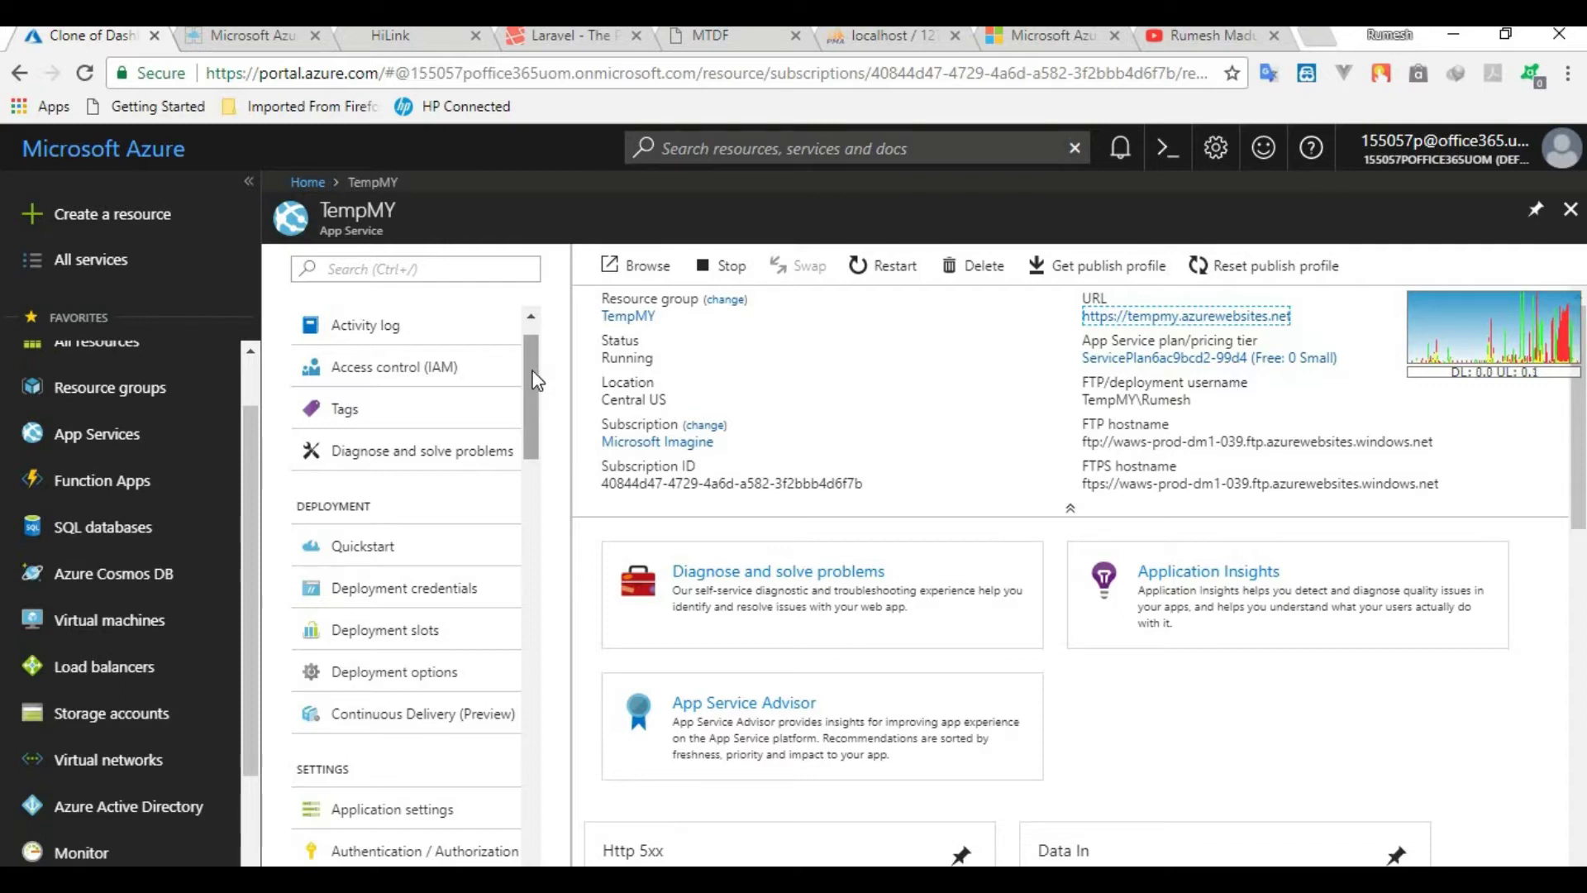
- Search the web for filezilla download in a new tab and review the FileZilla Client download page for Windows (32bit)
left_click(1314, 37)
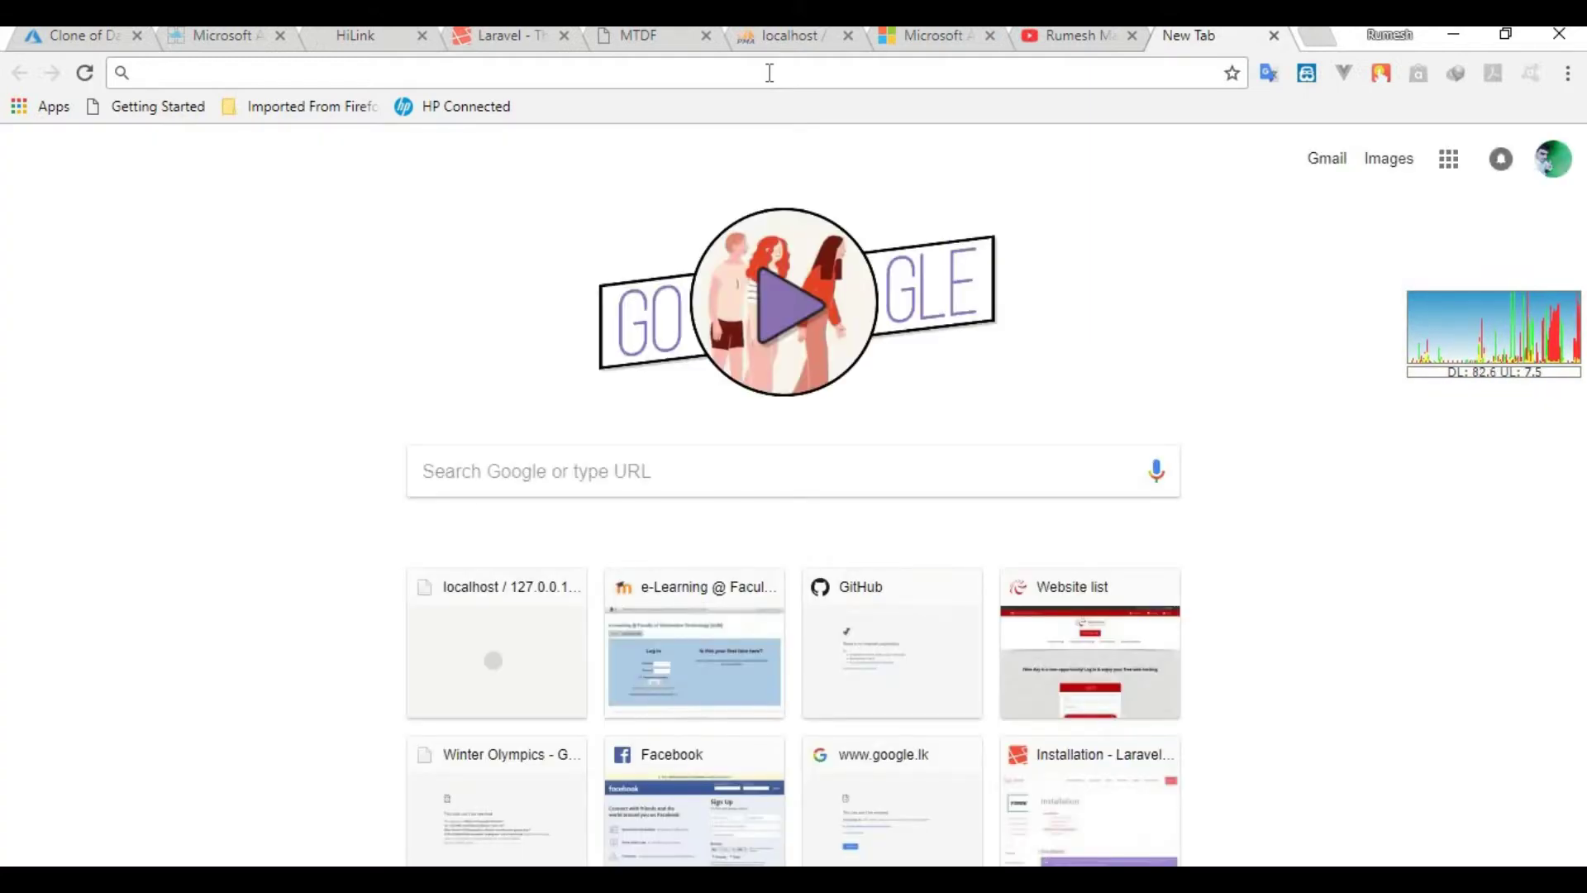
type("filw")
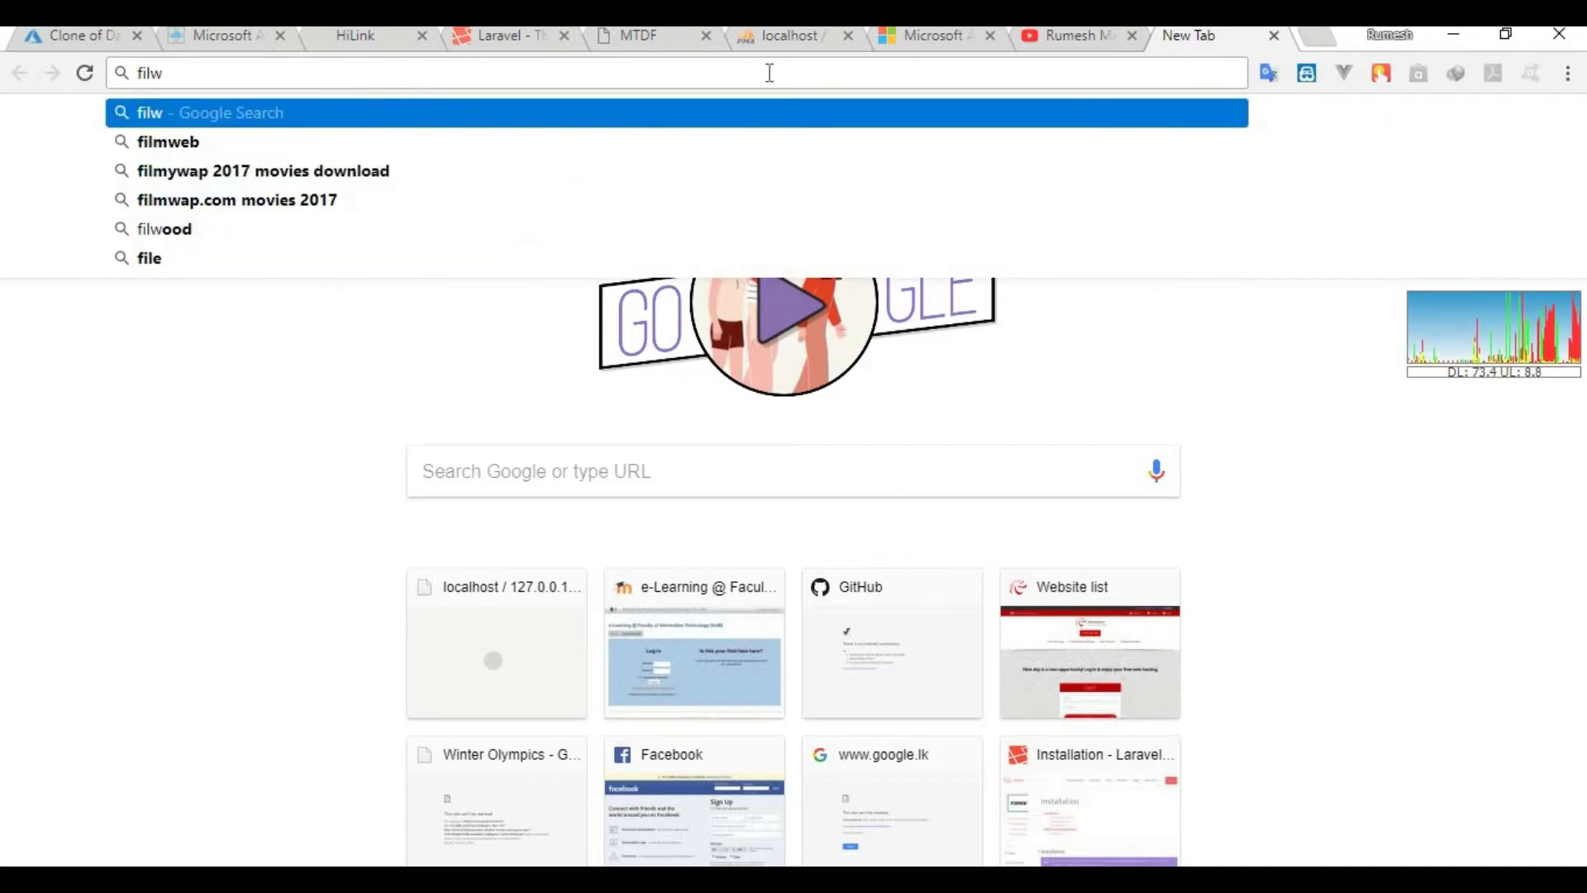
type("z")
key("Down")
key("Down")
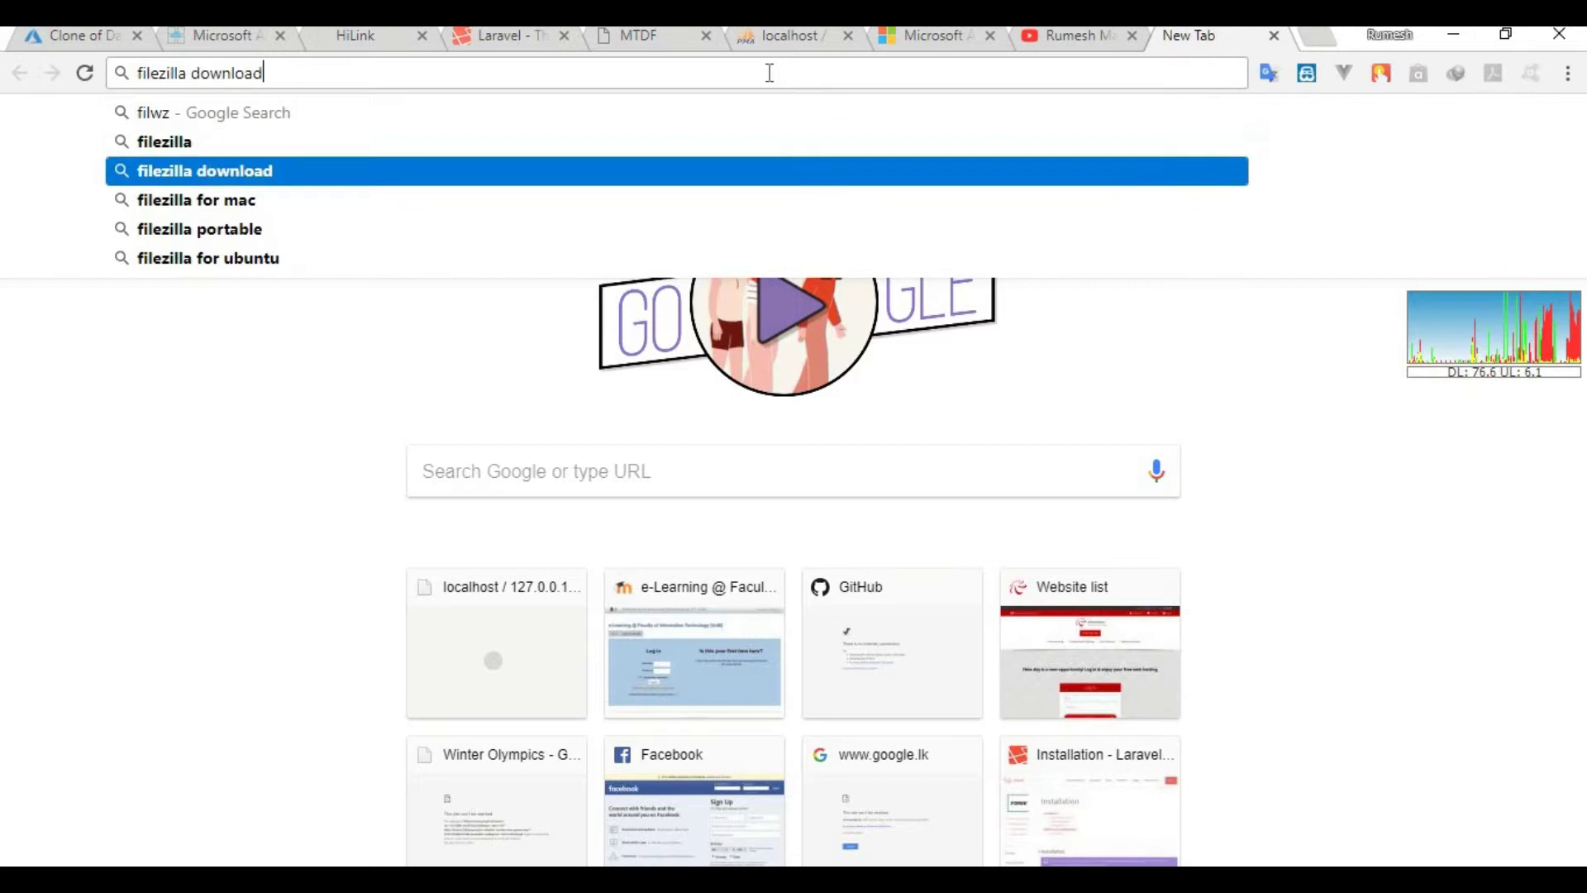
key("Return")
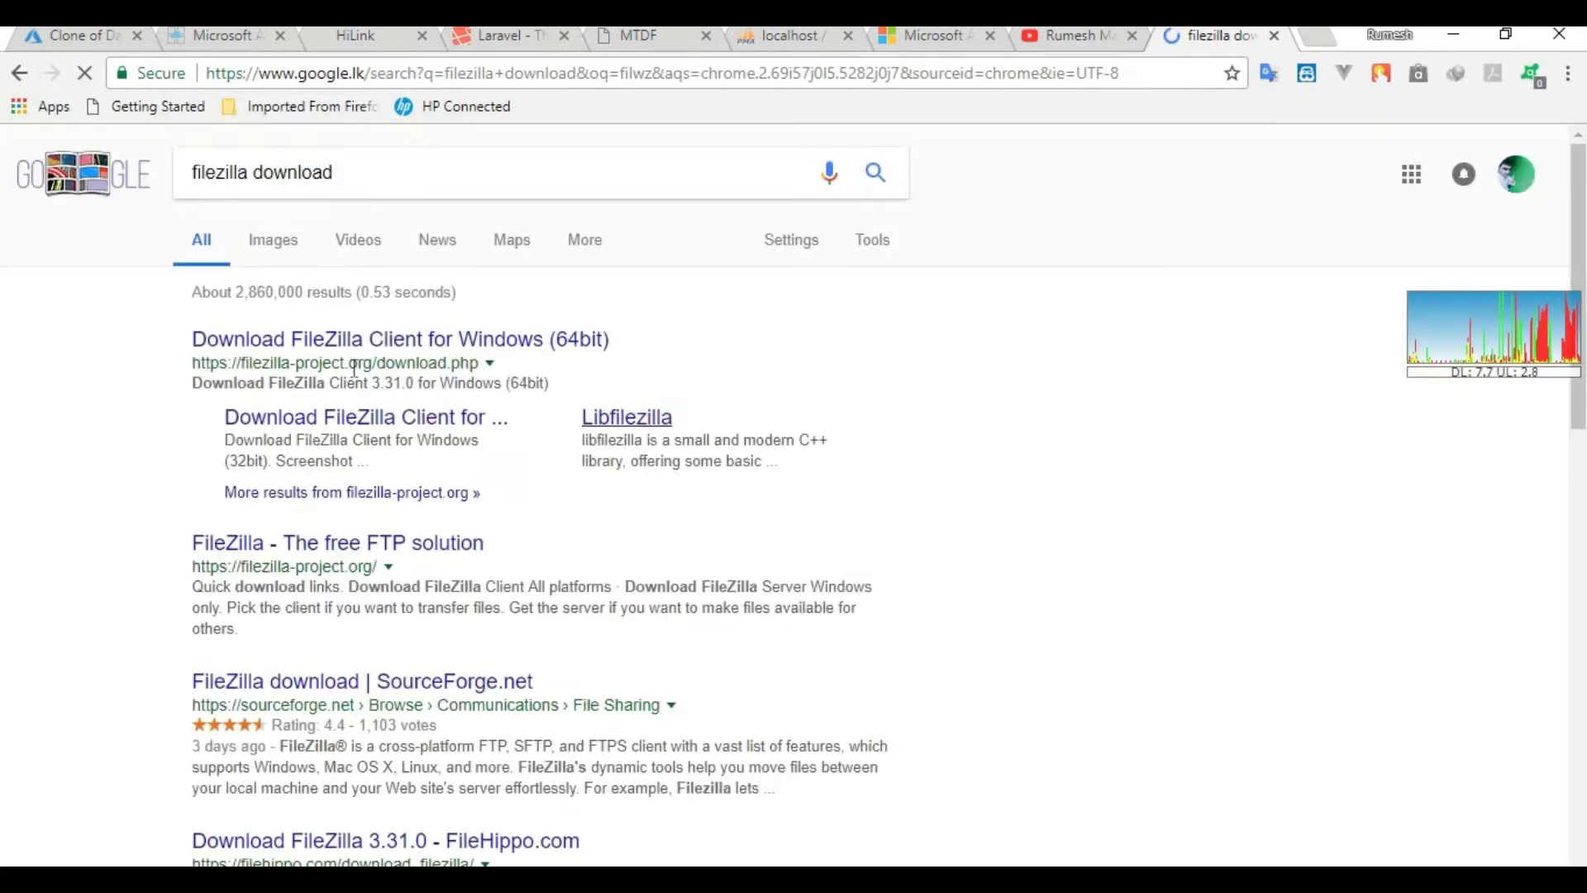
left_click(377, 418)
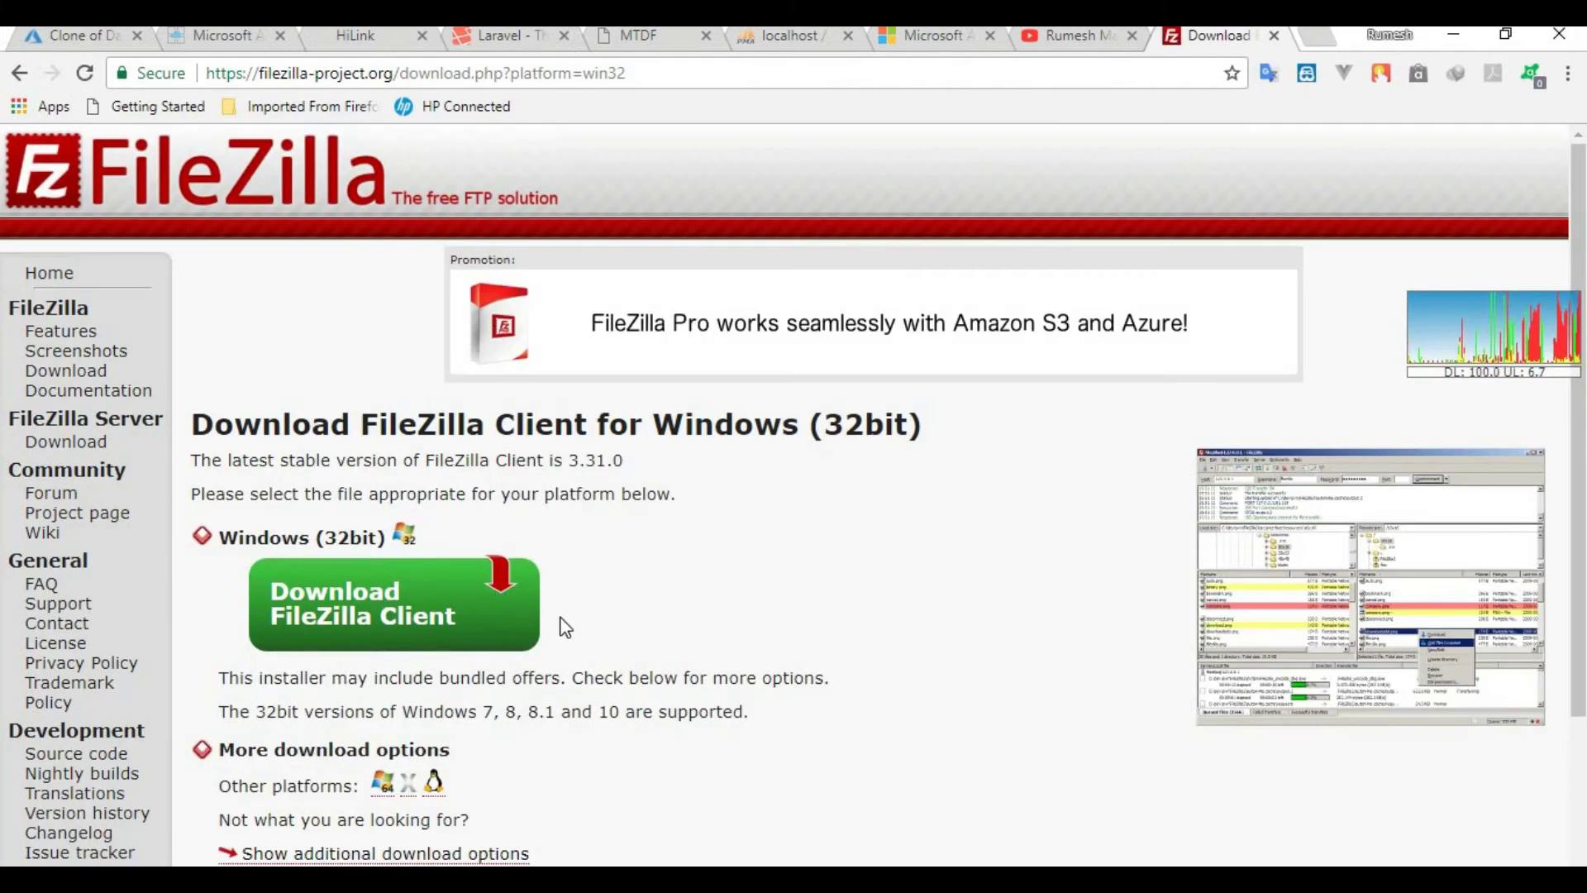
scroll(693, 542, "down", 3)
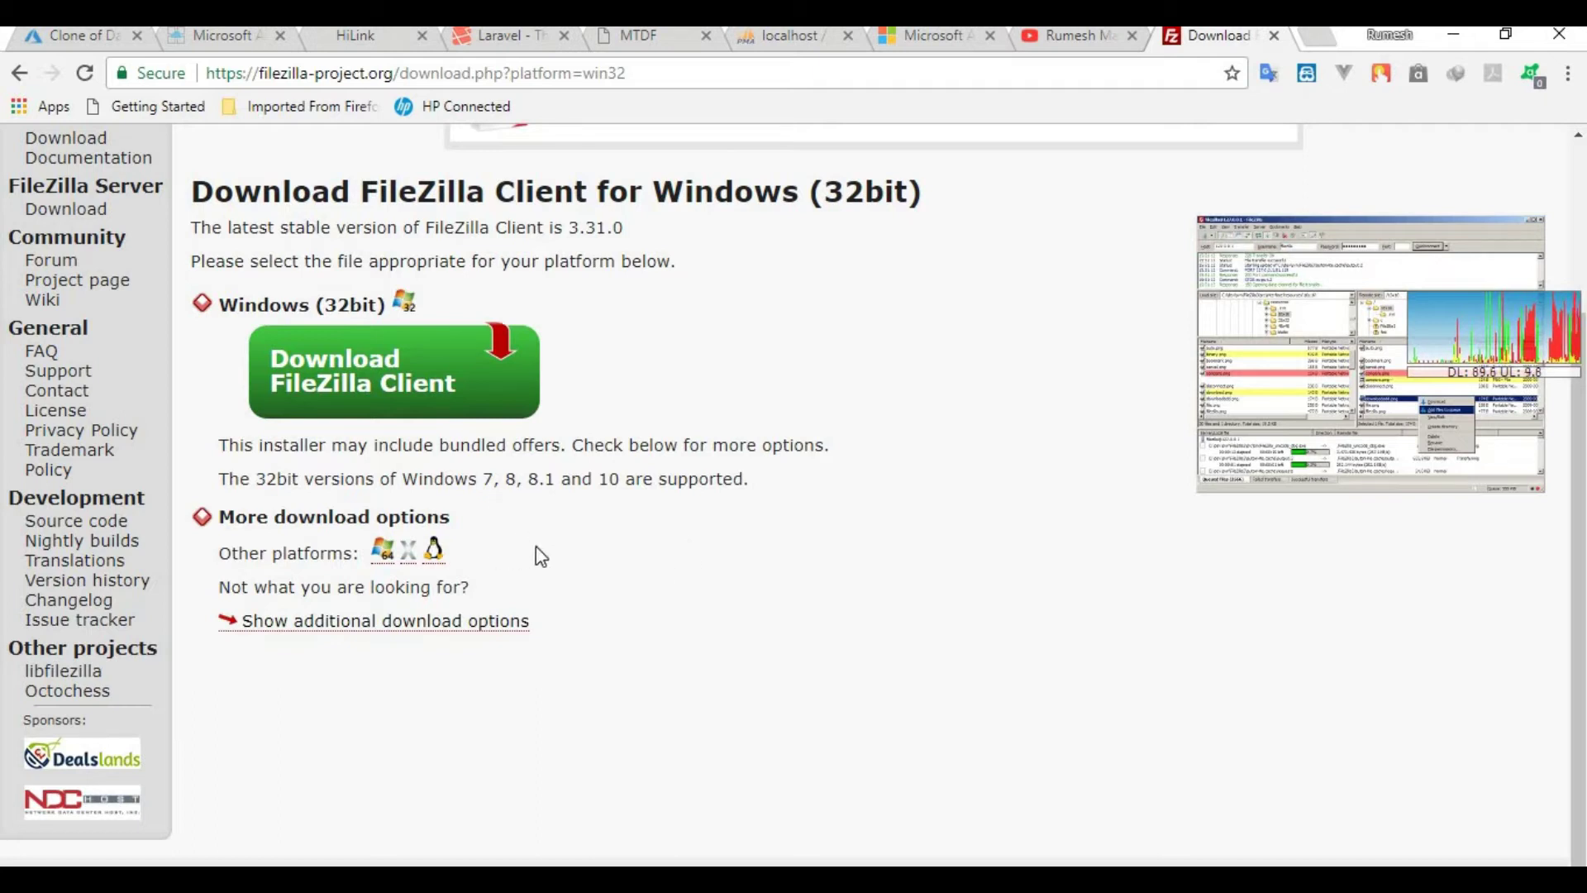
scroll(593, 543, "up", 3)
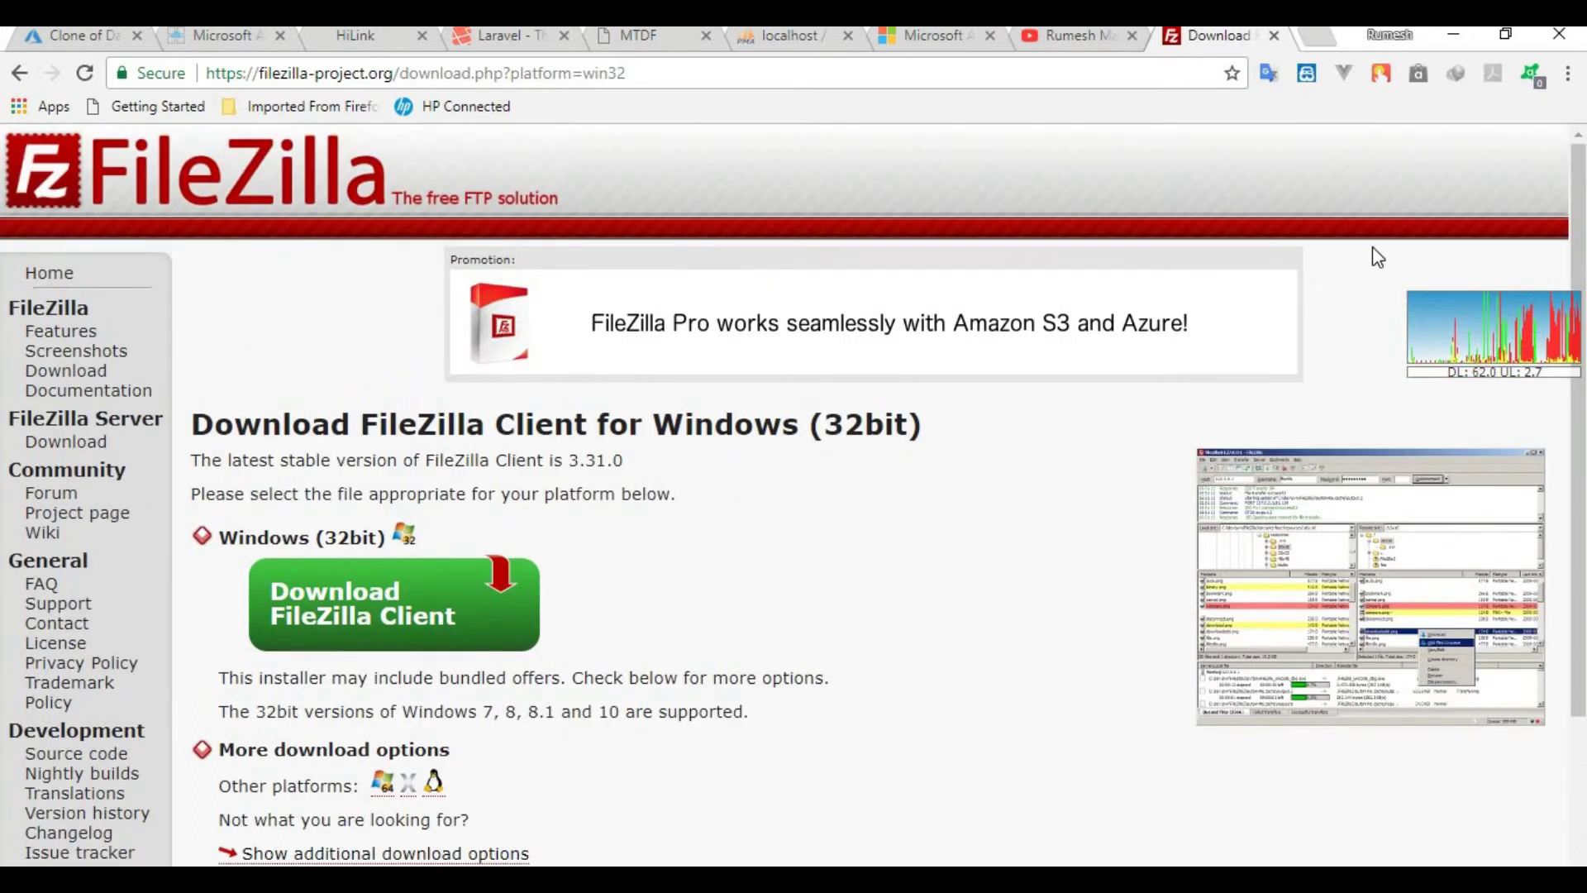
- Launch FileZilla from the desktop and copy TempMY's FTP hostname from its overview in the Azure portal
left_click(1445, 46)
double_click(126, 250)
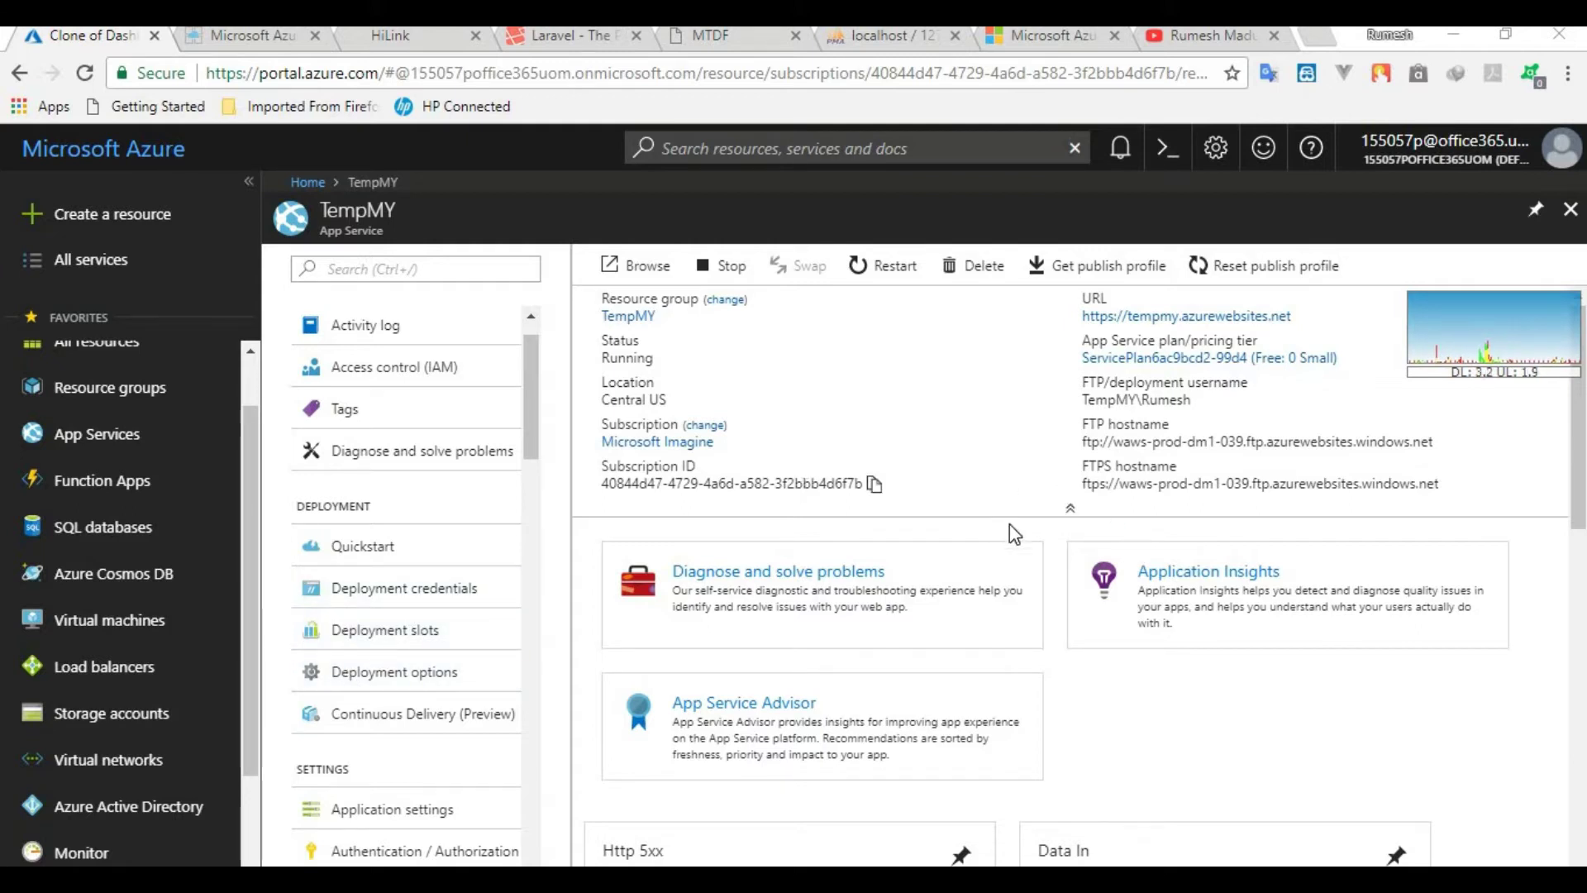
left_click(1186, 316)
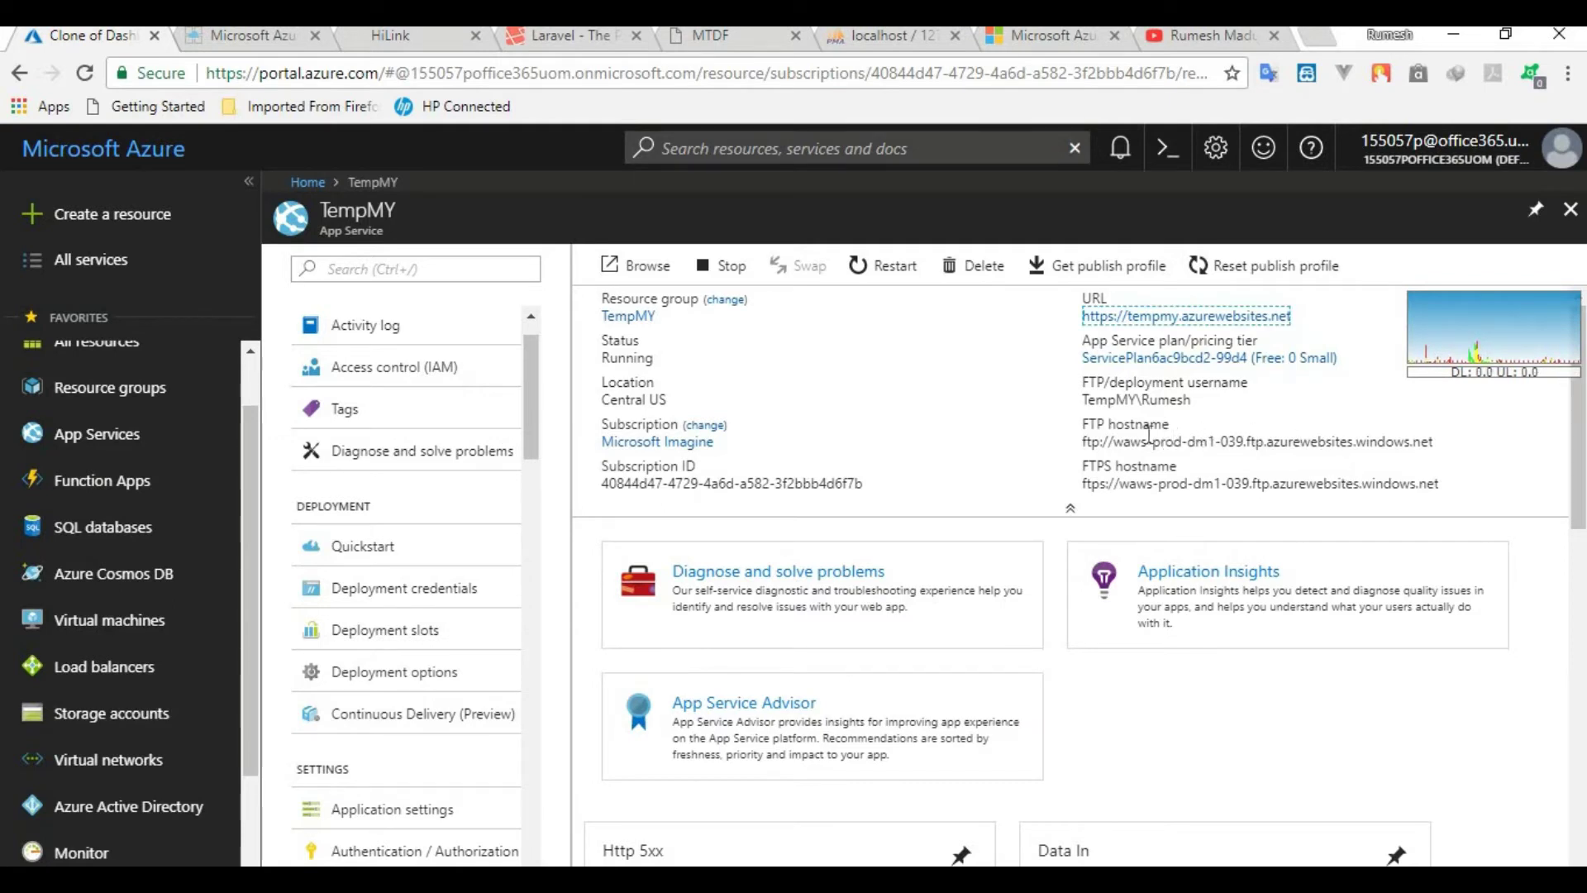
left_click(1444, 442)
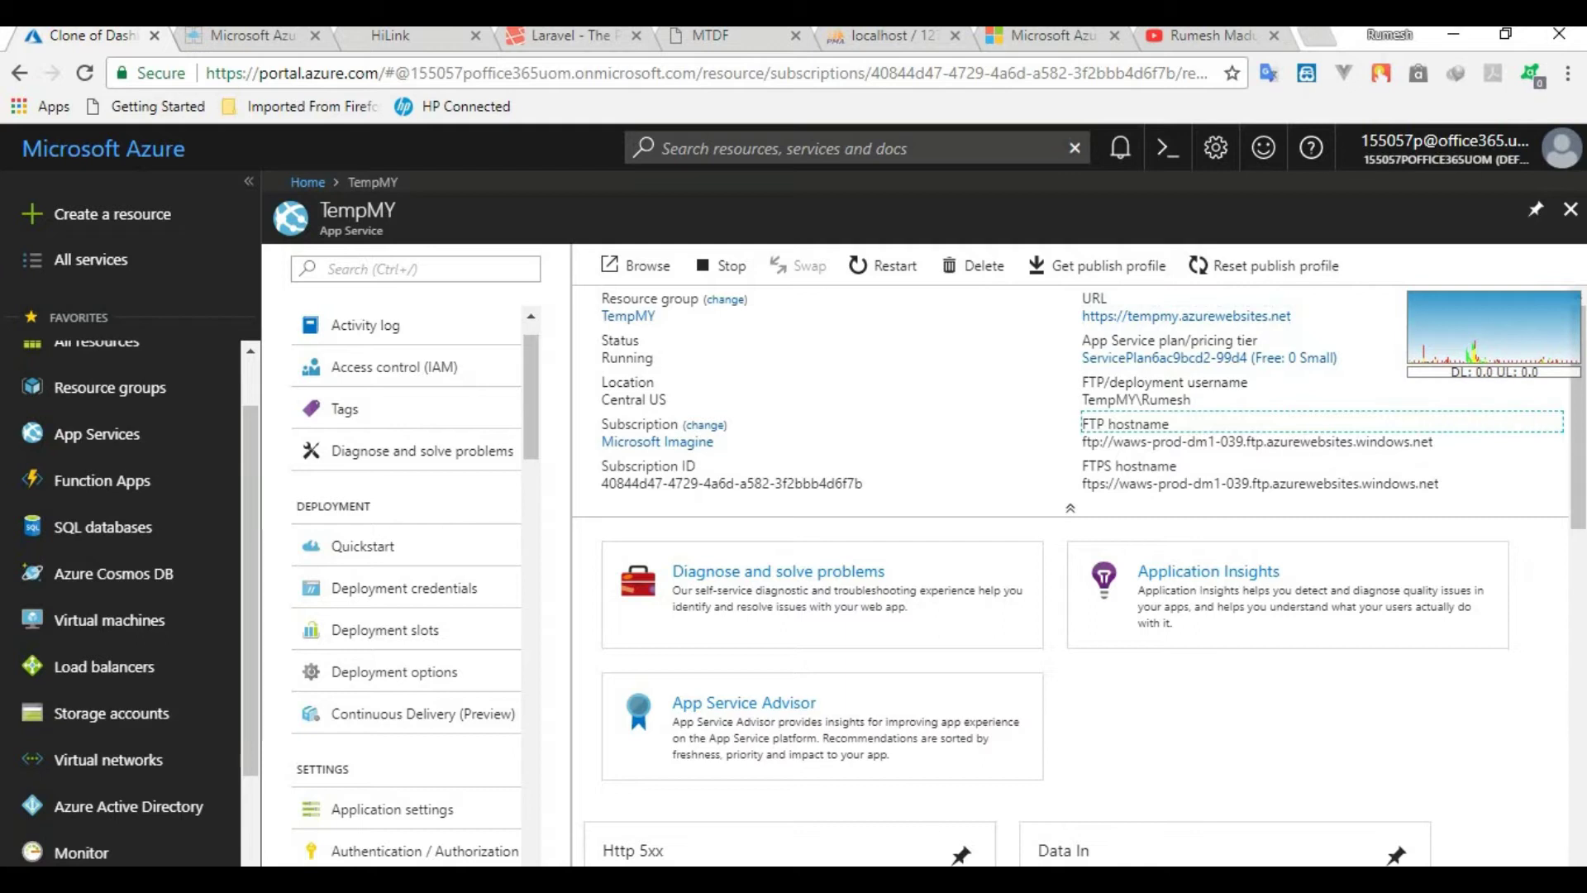
- Switch to FileZilla and add a new site named temp in the Site Manager
left_click(583, 881)
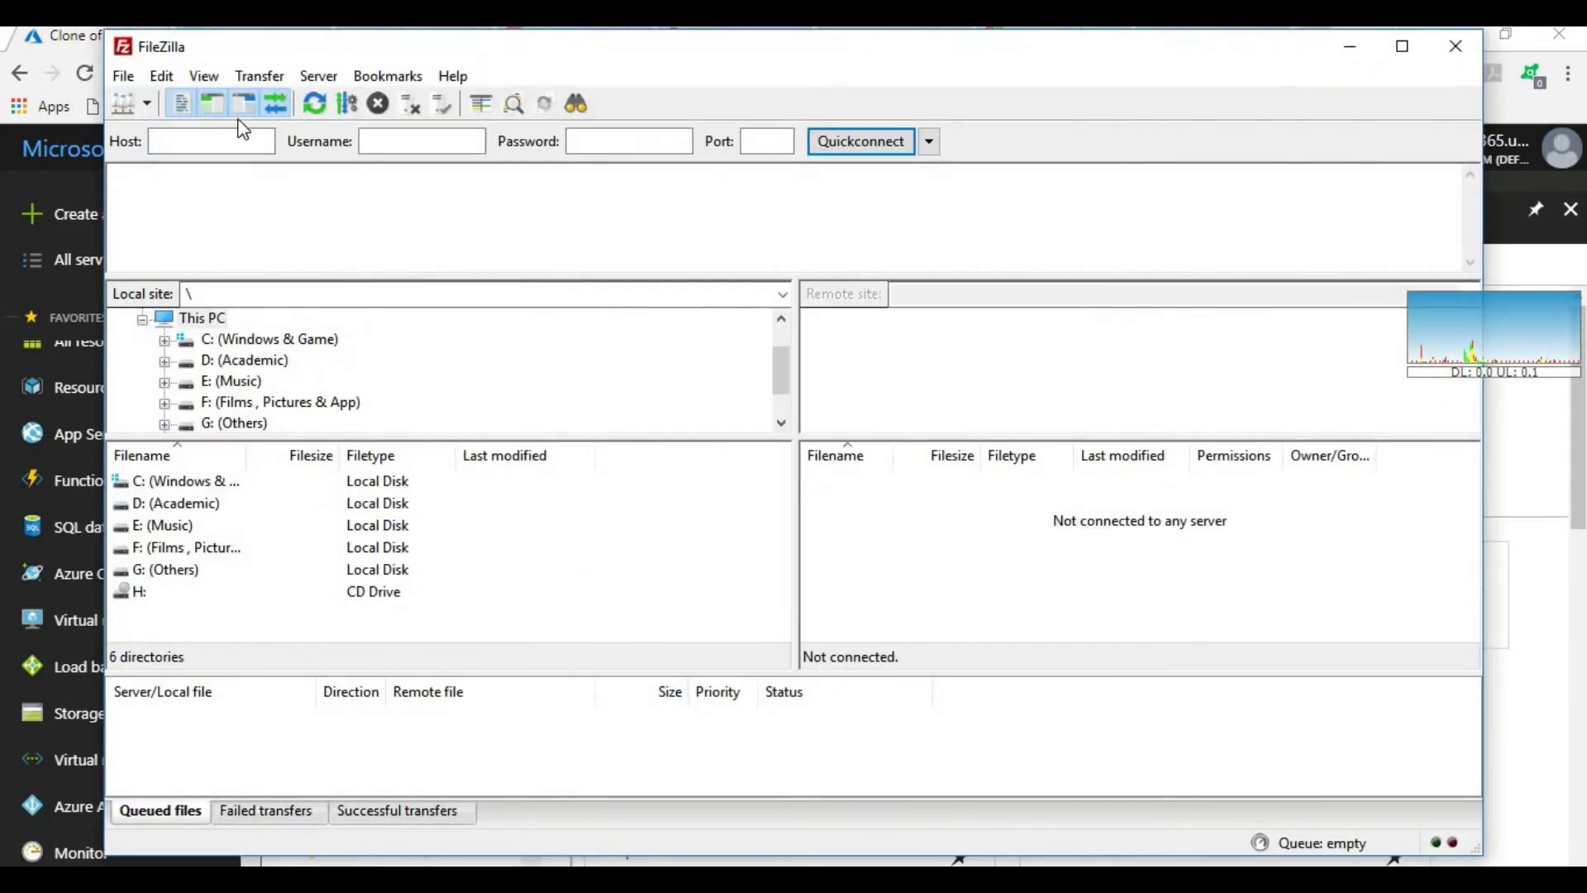
left_click(129, 110)
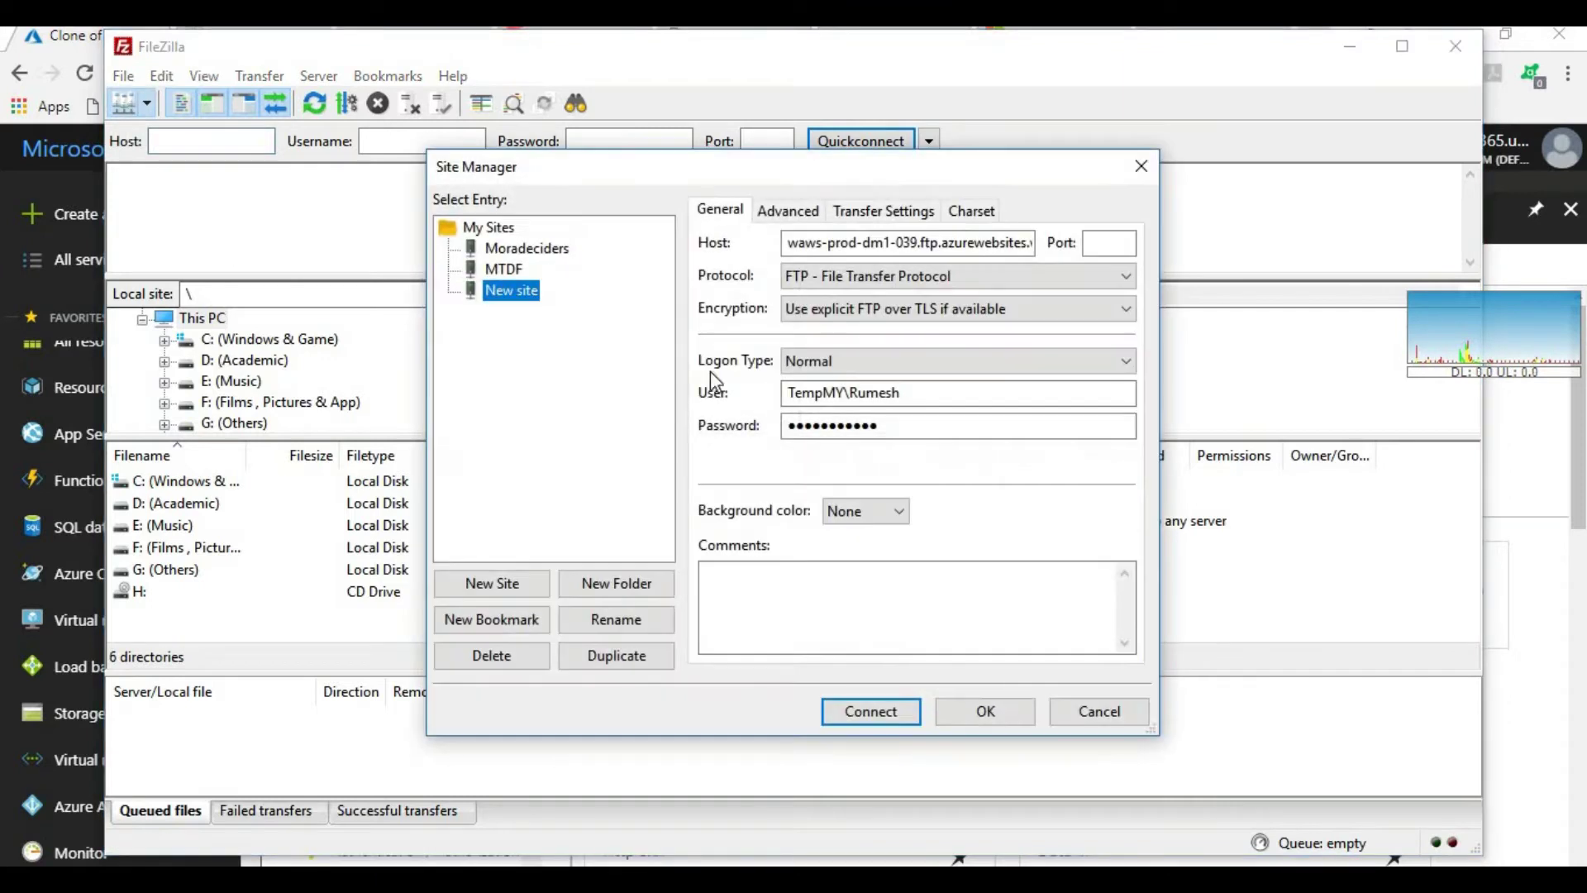
left_click(529, 584)
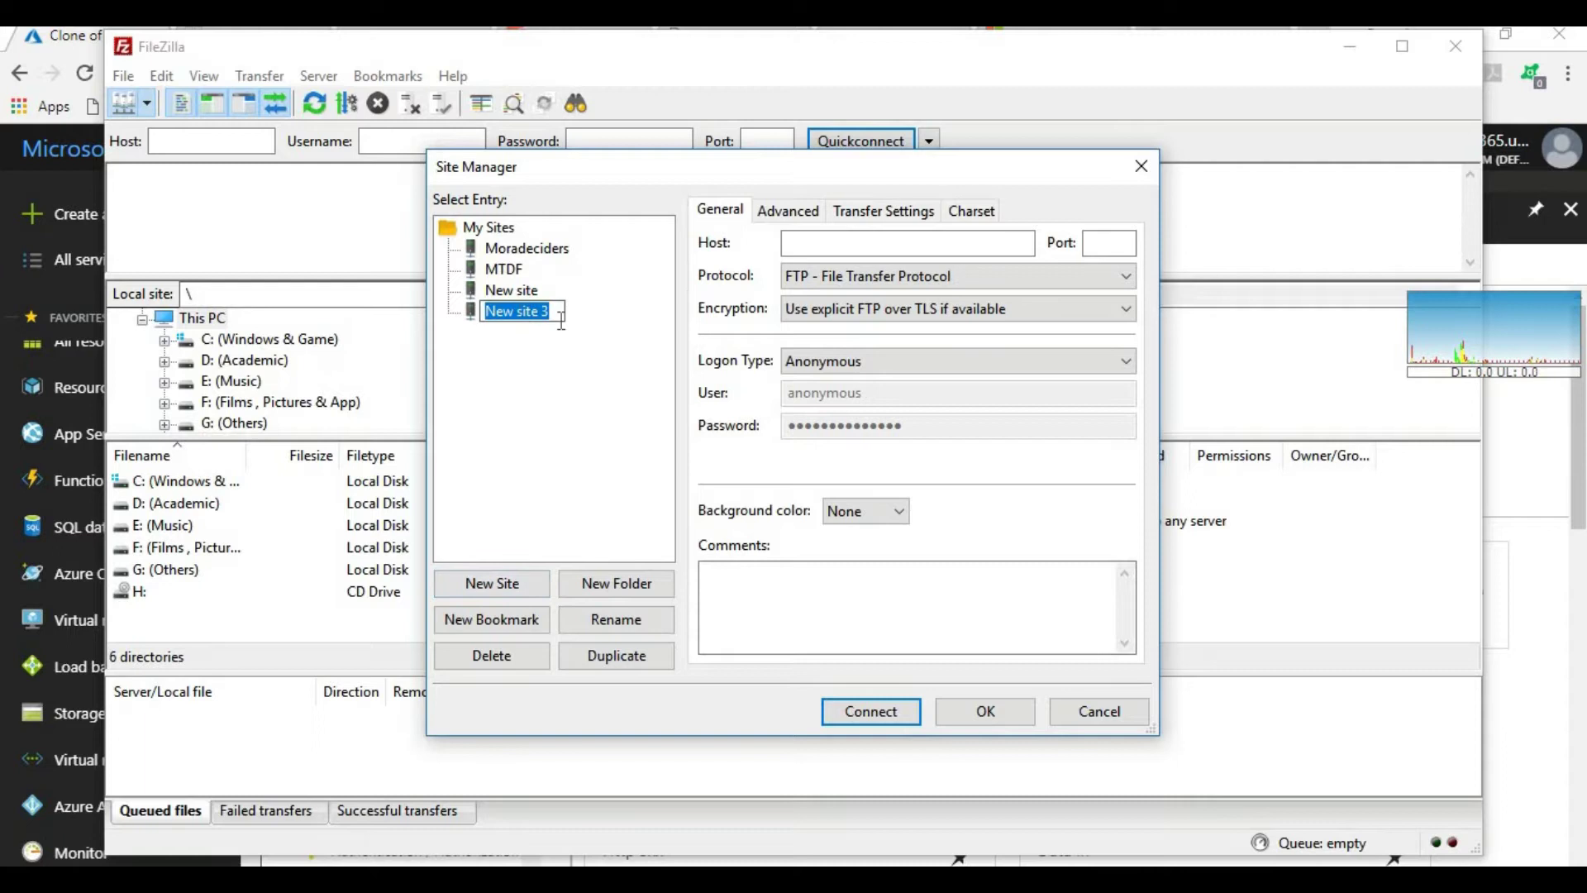
type("temp")
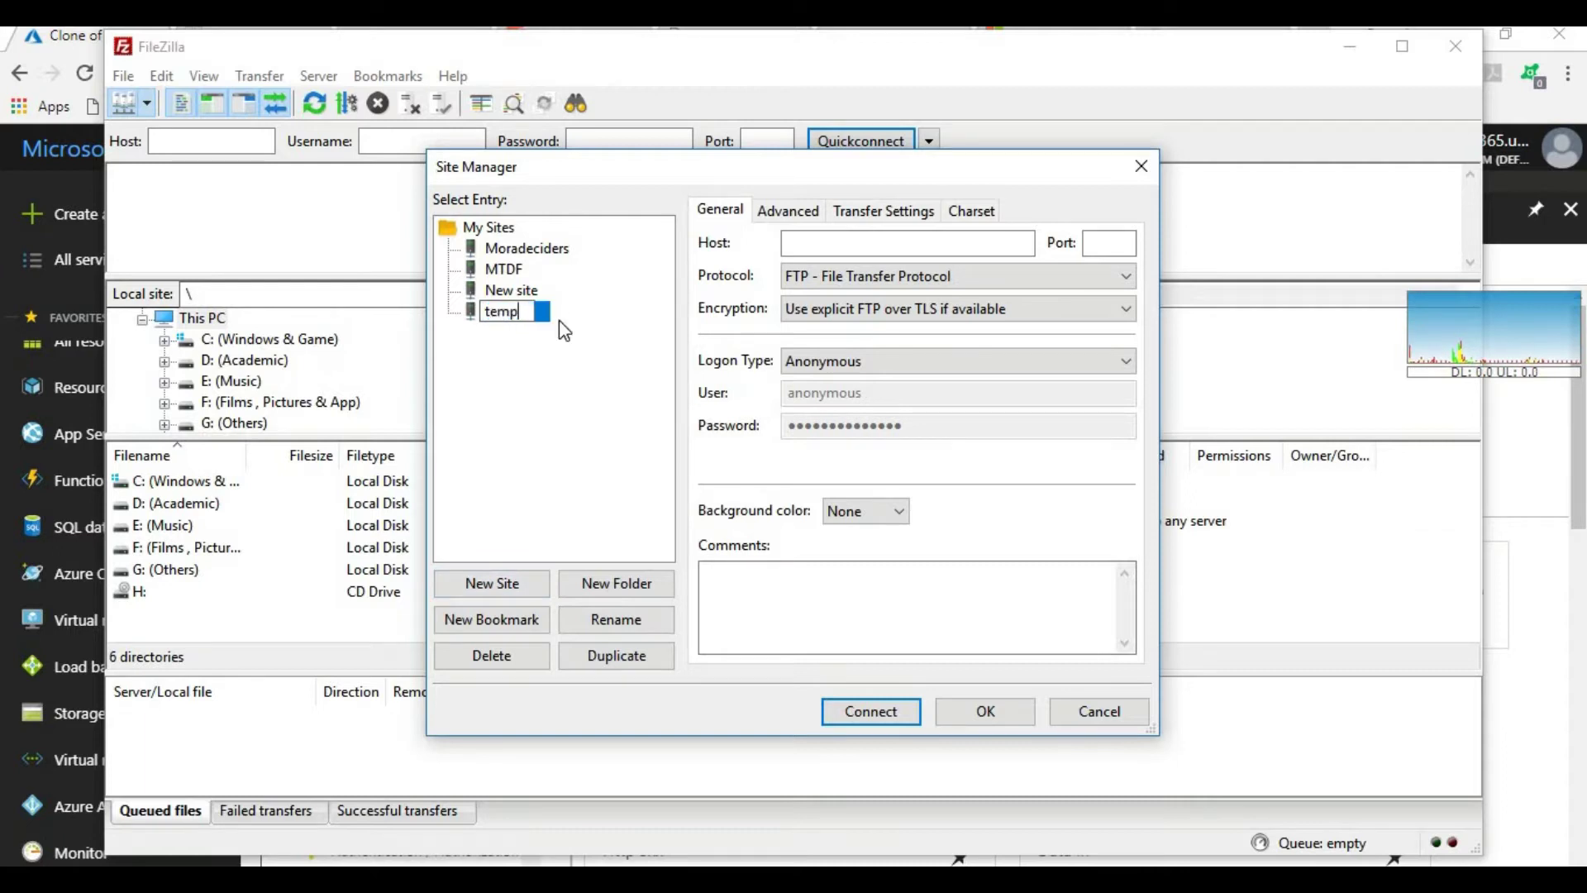
key("Return")
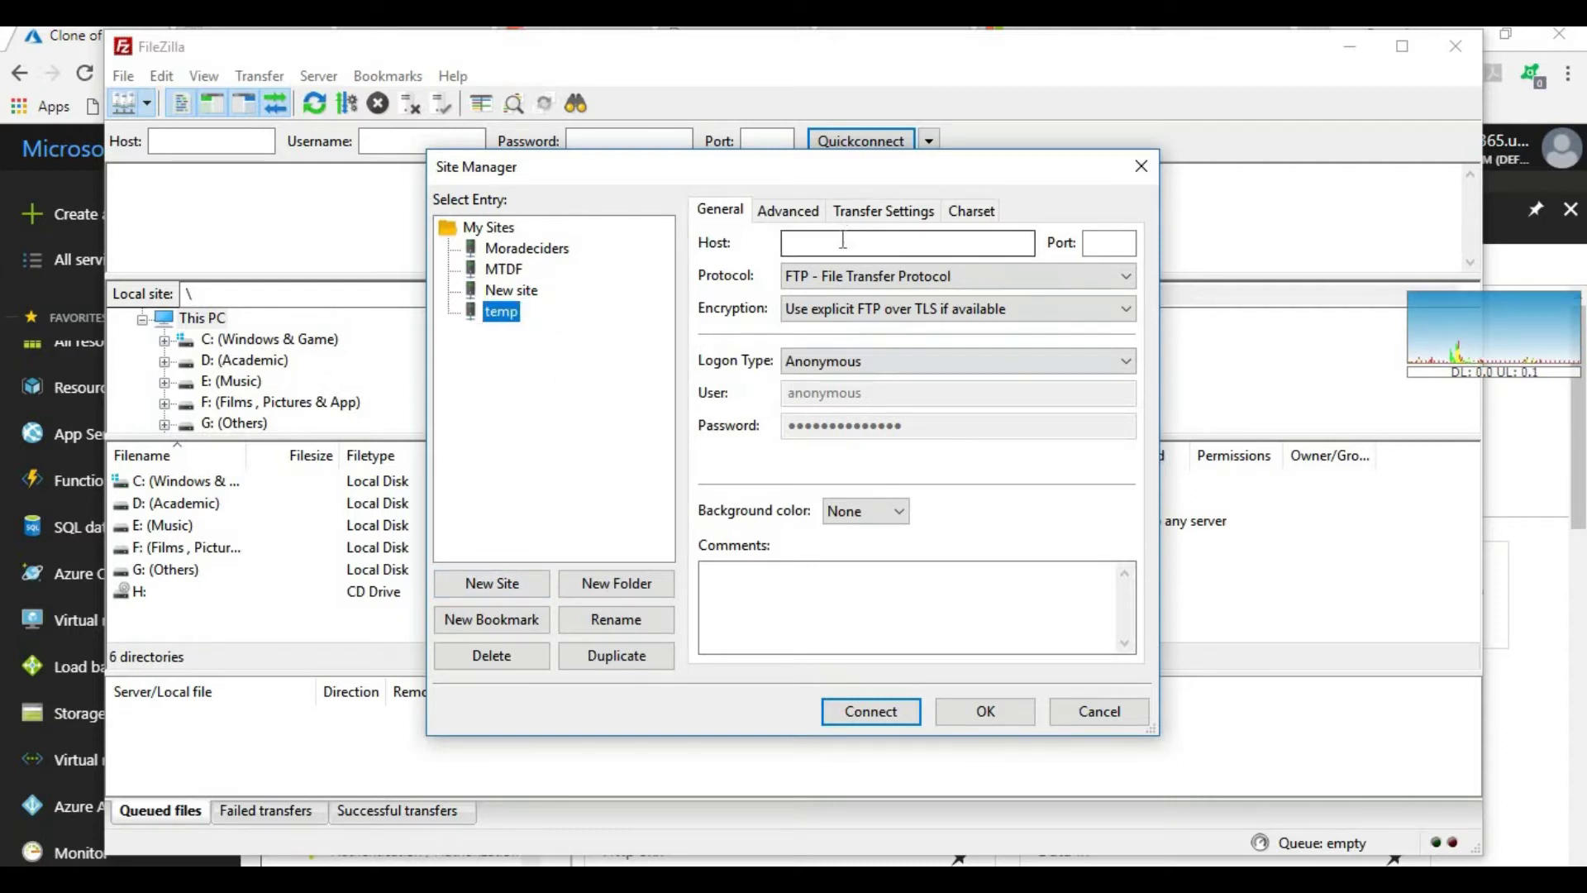
- Paste the copied Azure FTP hostname as the temp site's host and set the port to 21
left_click(817, 243)
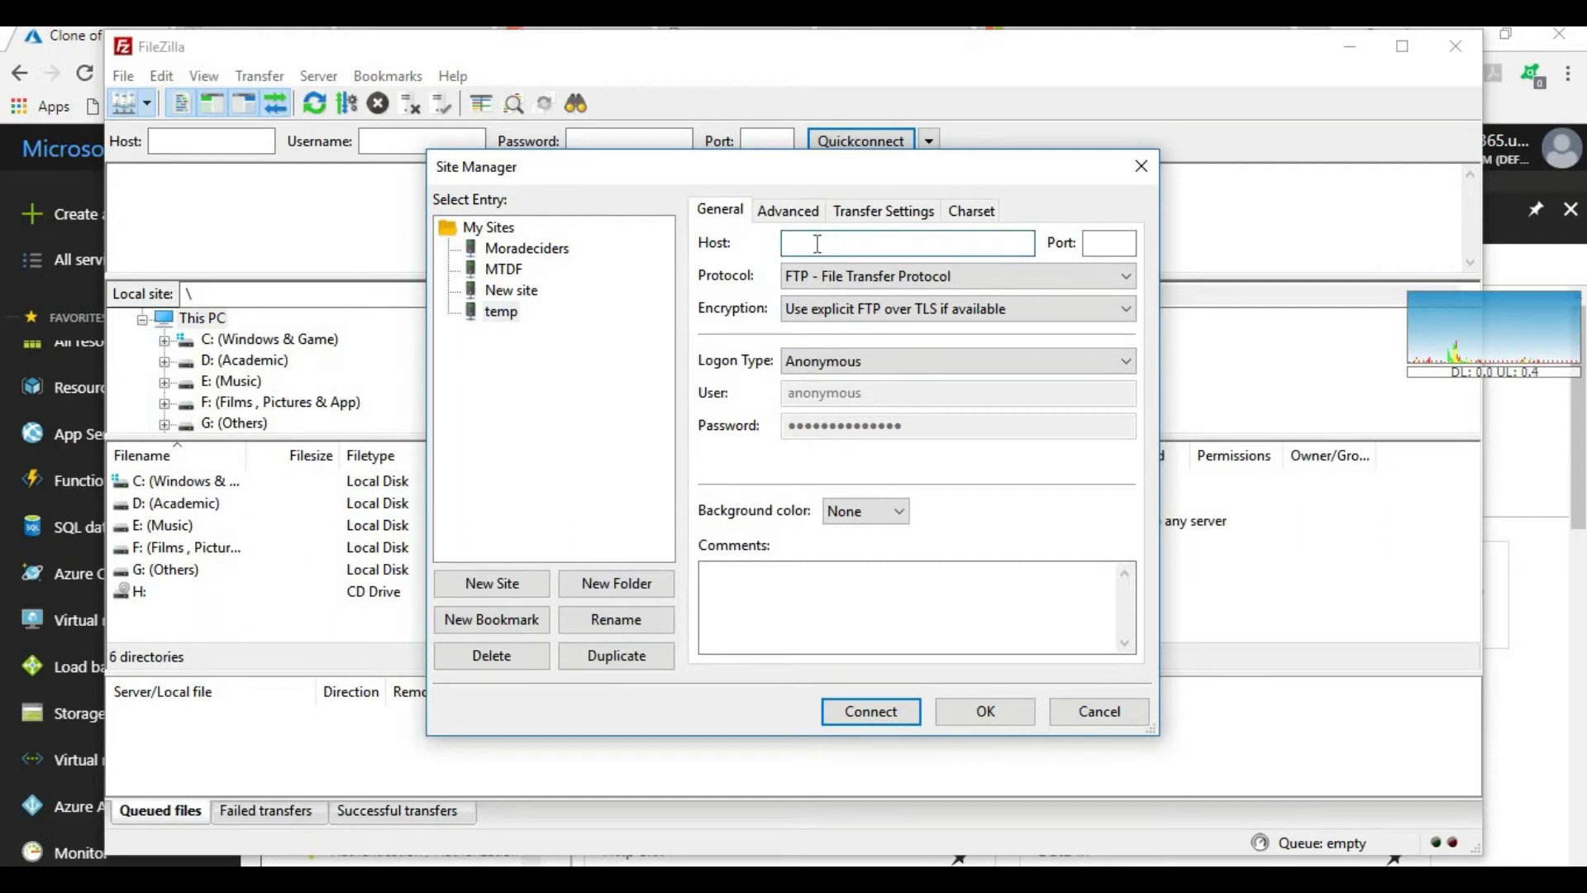
key("ctrl+v")
left_click(1095, 250)
type("21")
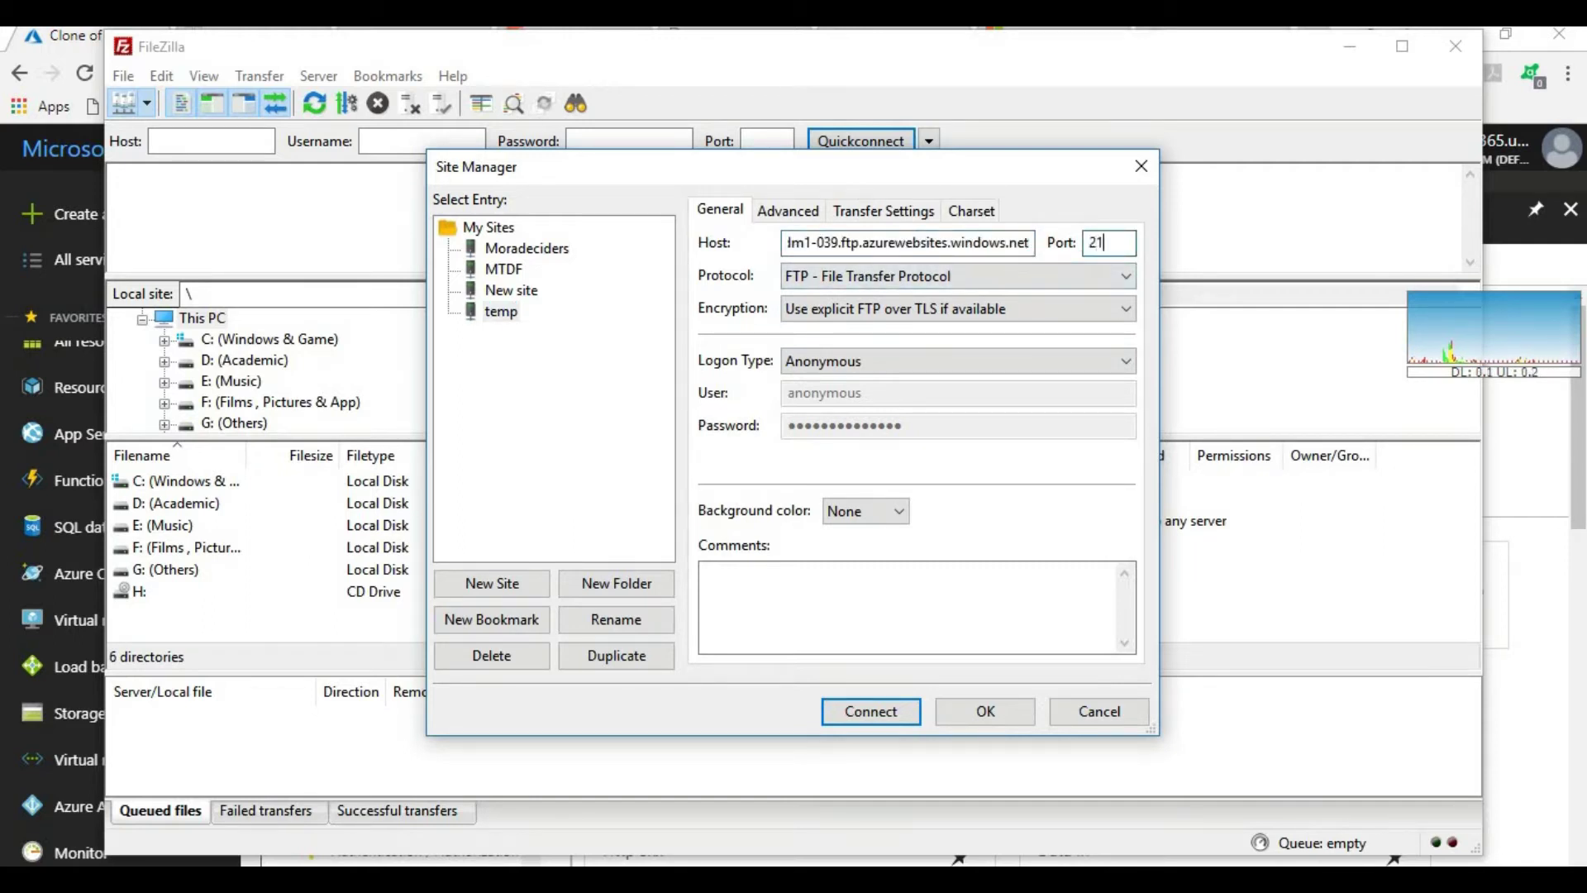
- Set the logon type to Normal and fill in the user with the FTP/deployment username copied from TempMY's Azure overview
left_click(820, 365)
left_click(827, 401)
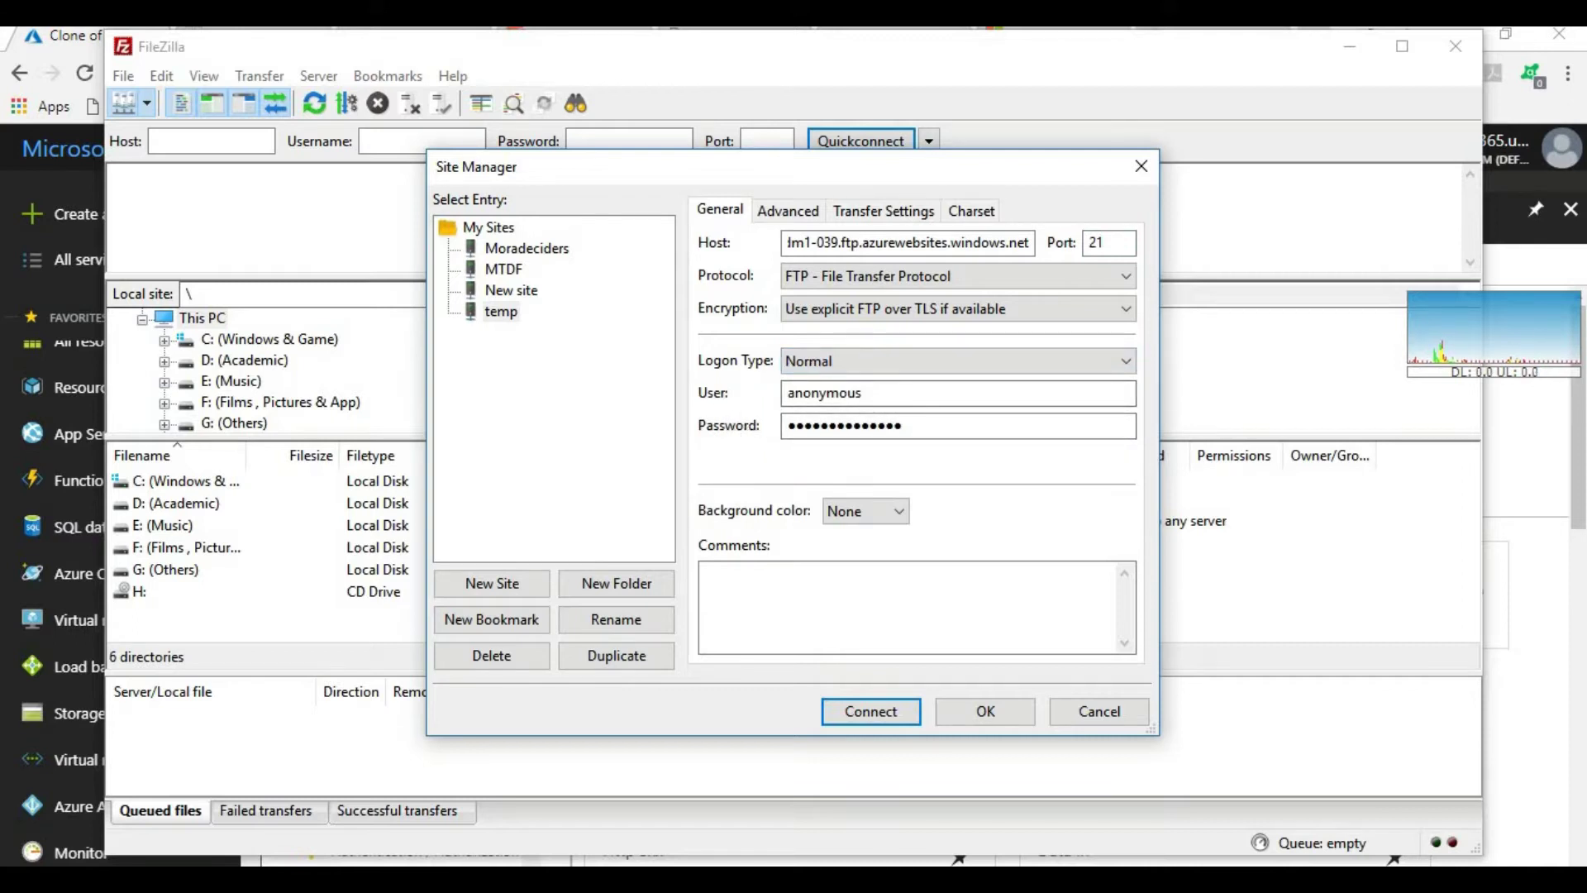
key("alt+Tab")
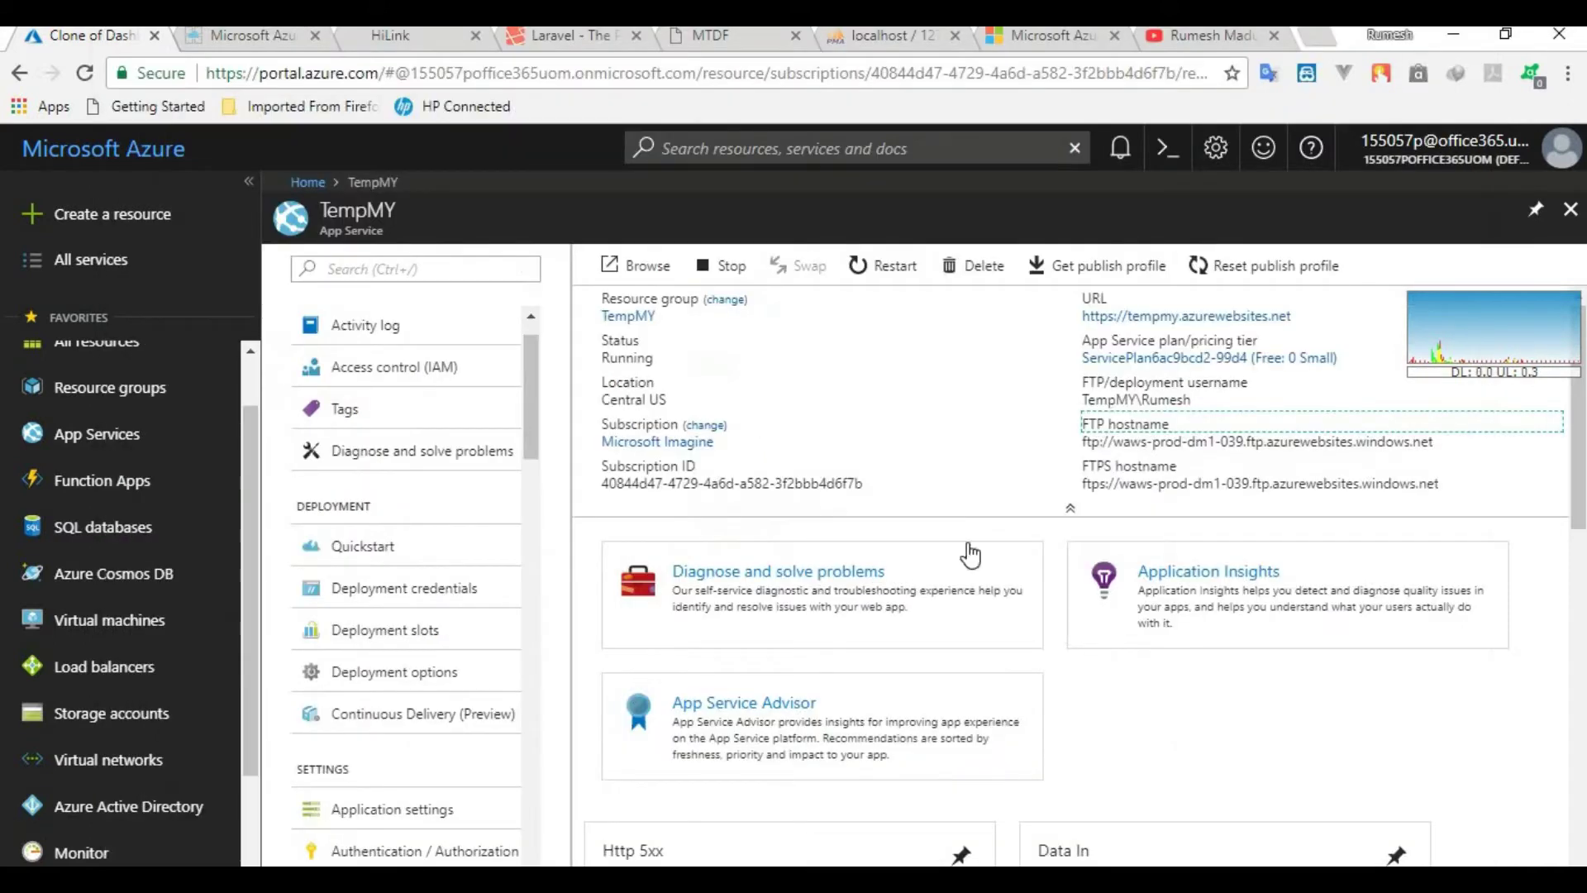
mouse_move(1140, 395)
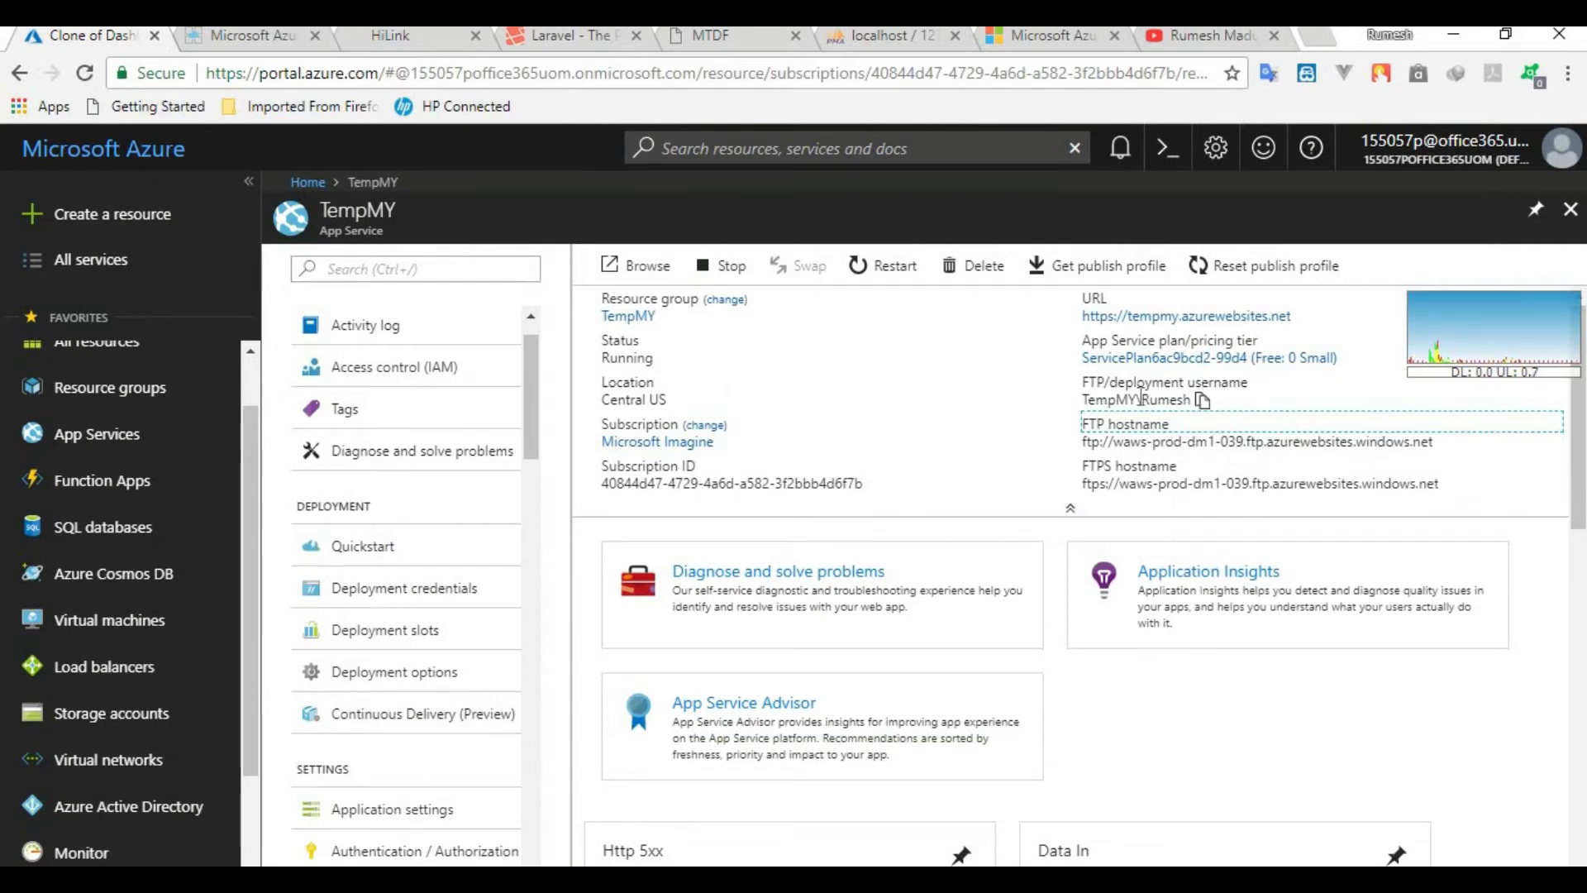
mouse_move(1203, 407)
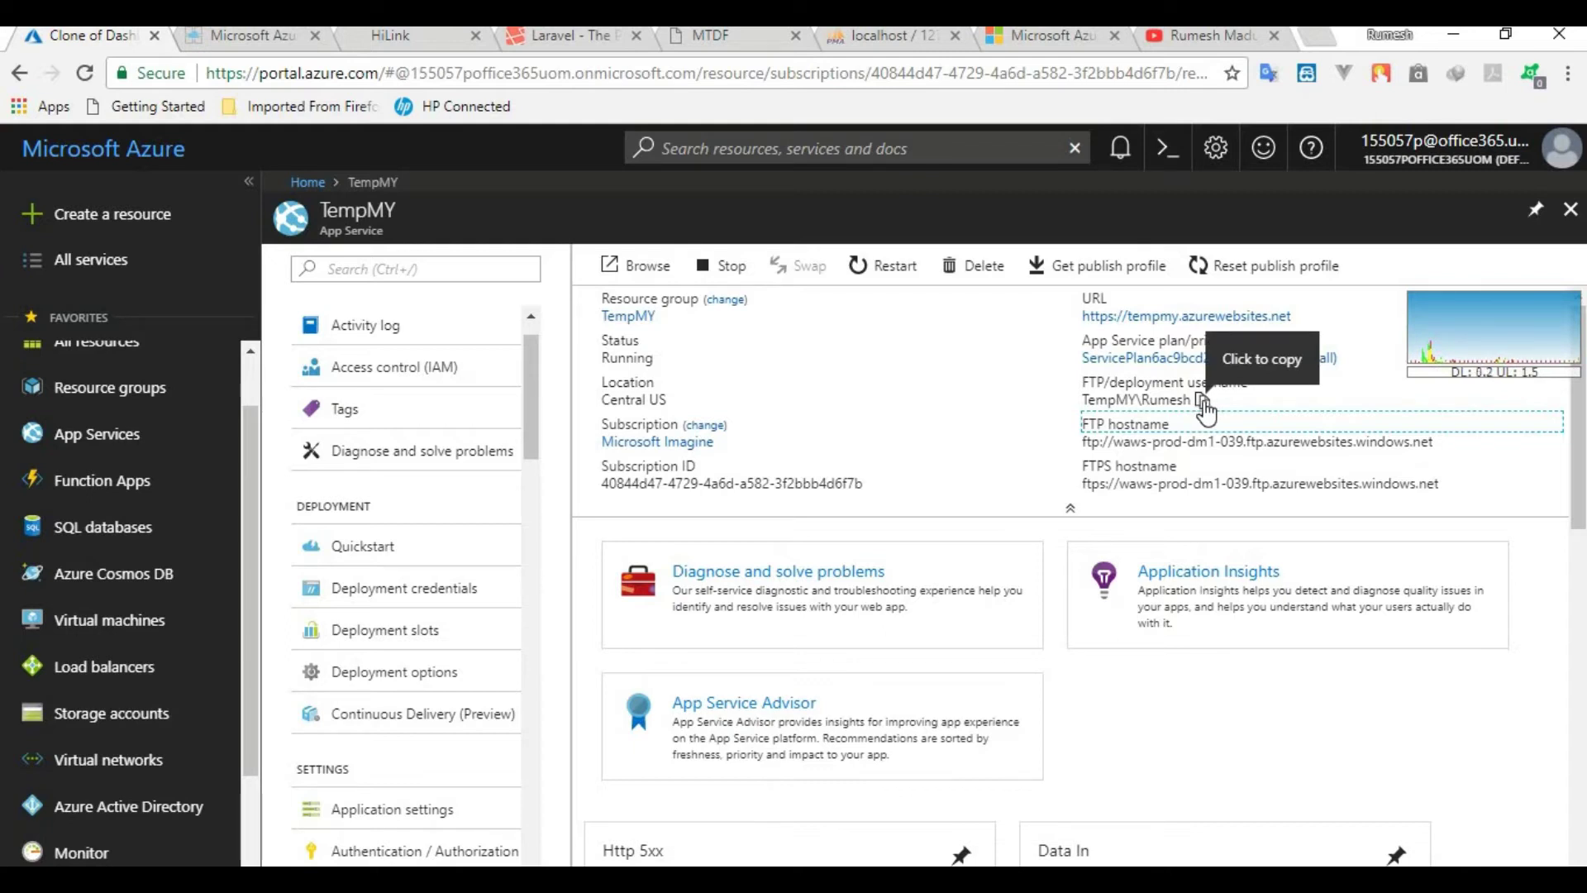
left_click(1202, 403)
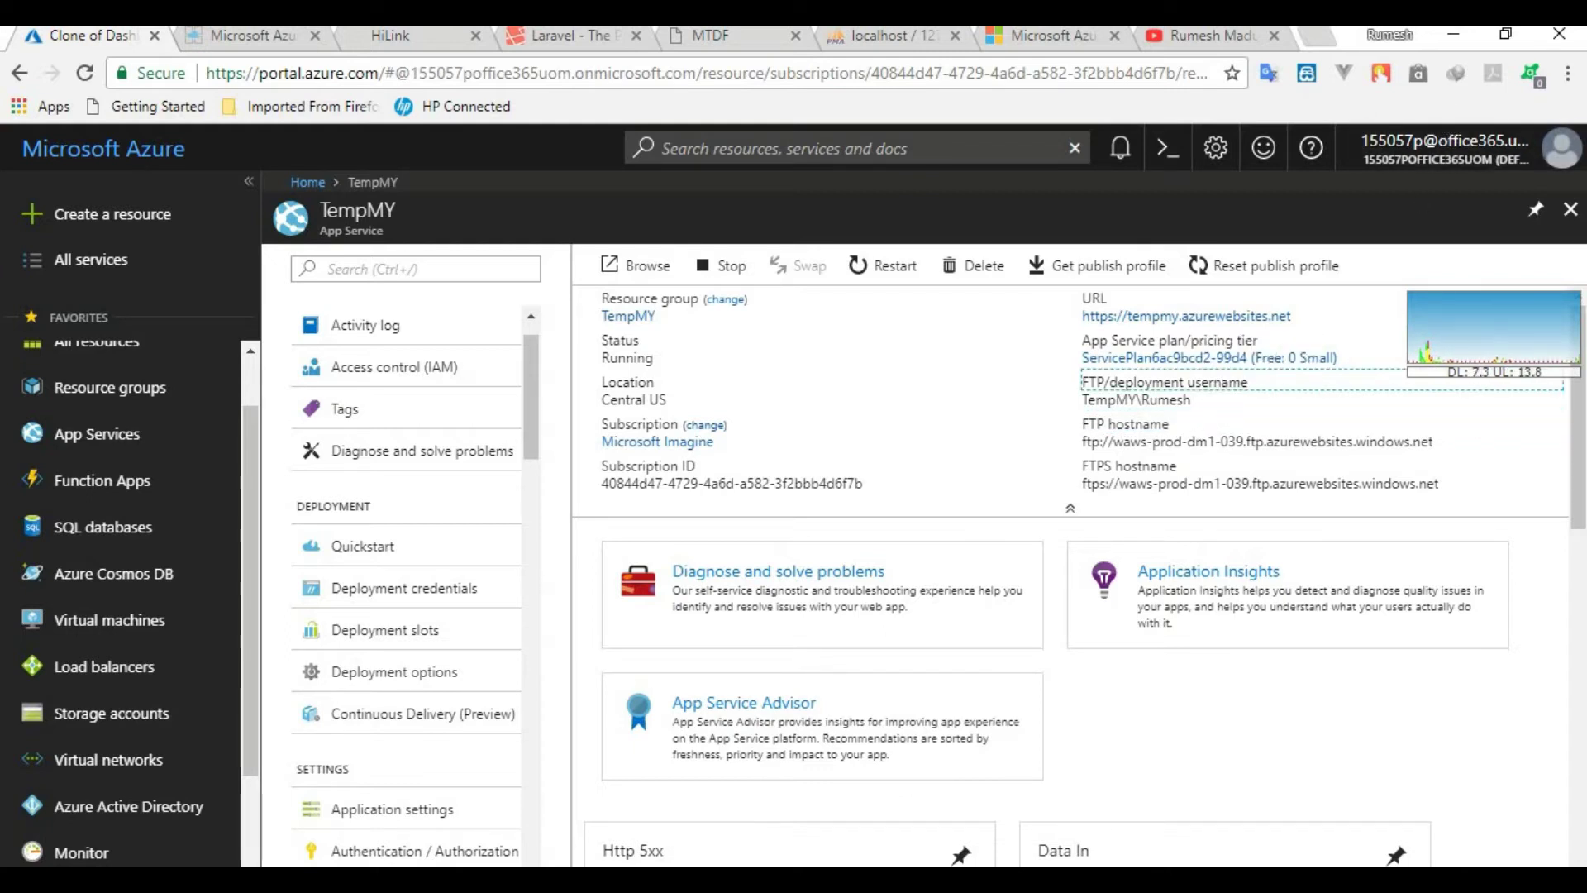
key("alt+Tab")
left_click_drag(864, 393, 780, 419)
key("ctrl+v")
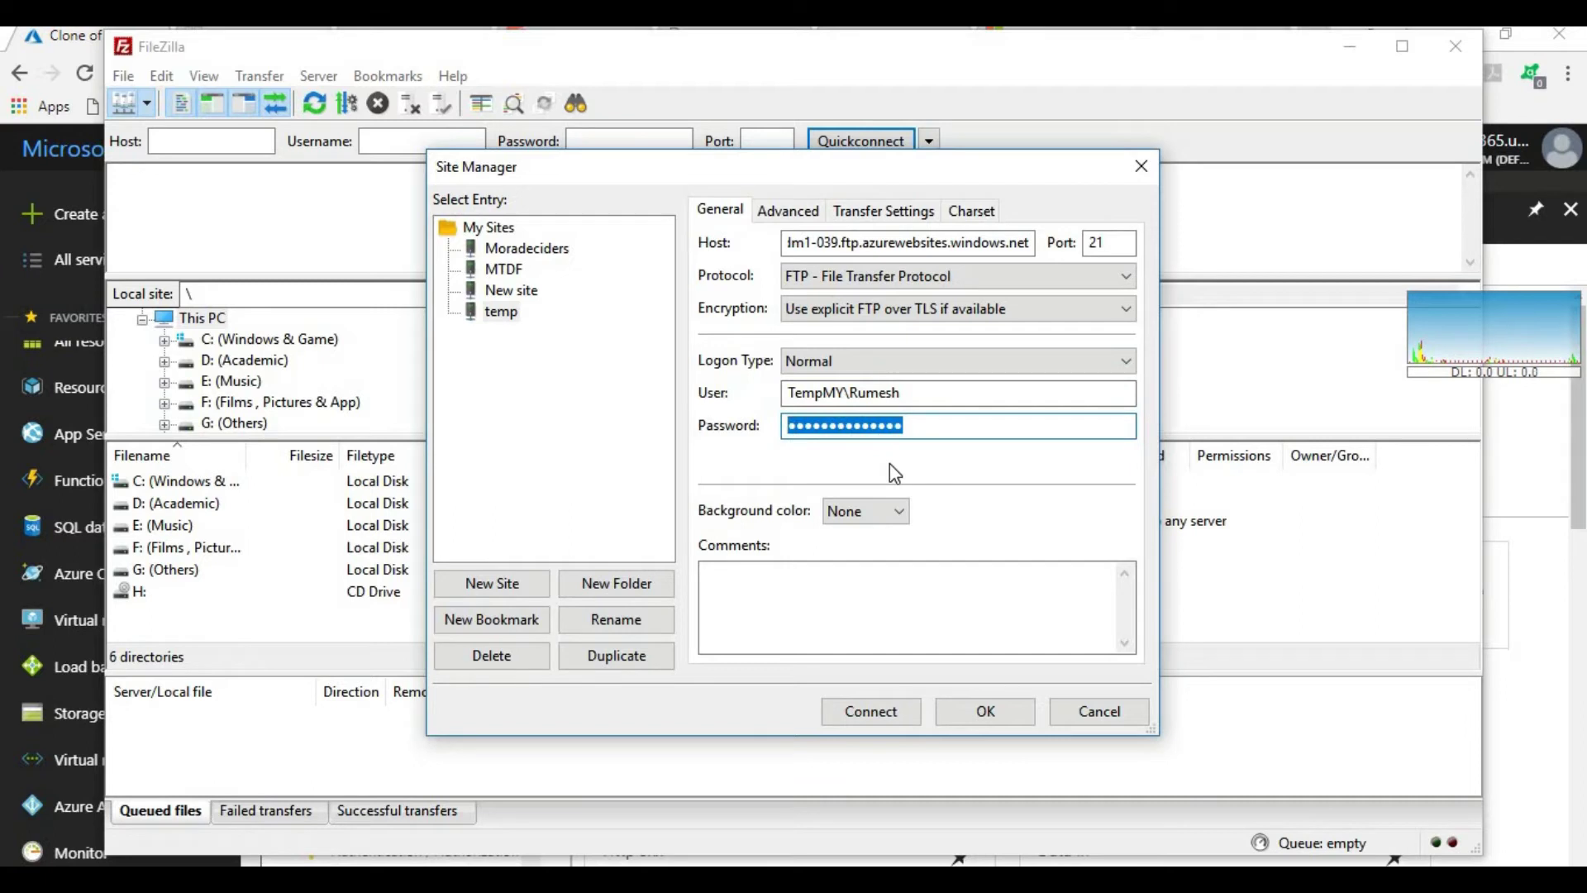
- Enter the FTP account password, connect to the temp site and accept the server's certificate
type("••••••")
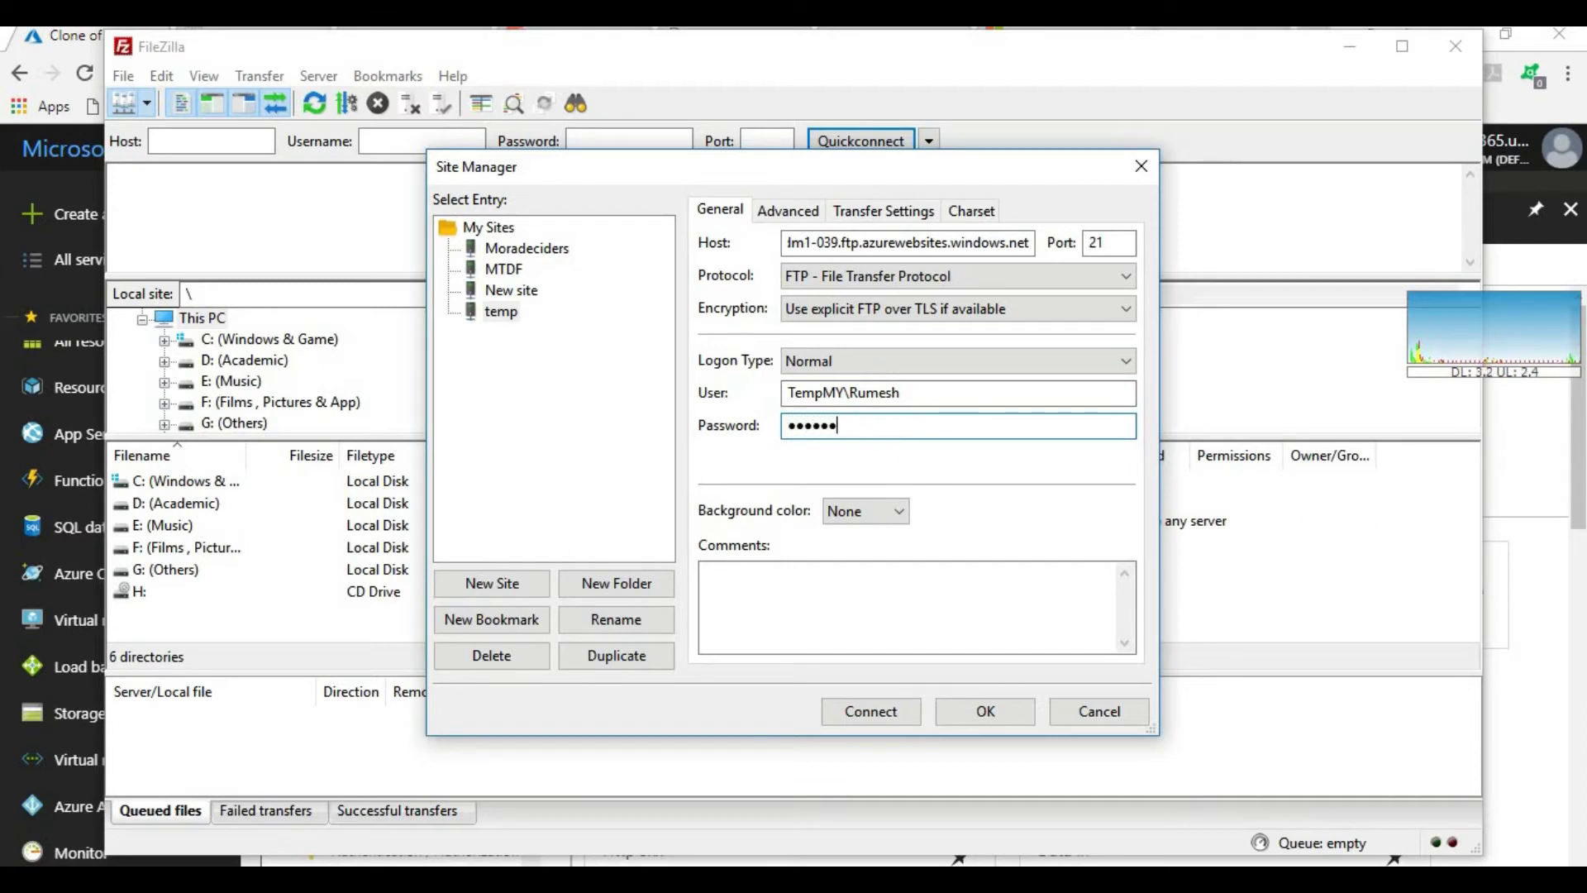
type("••")
left_click(872, 712)
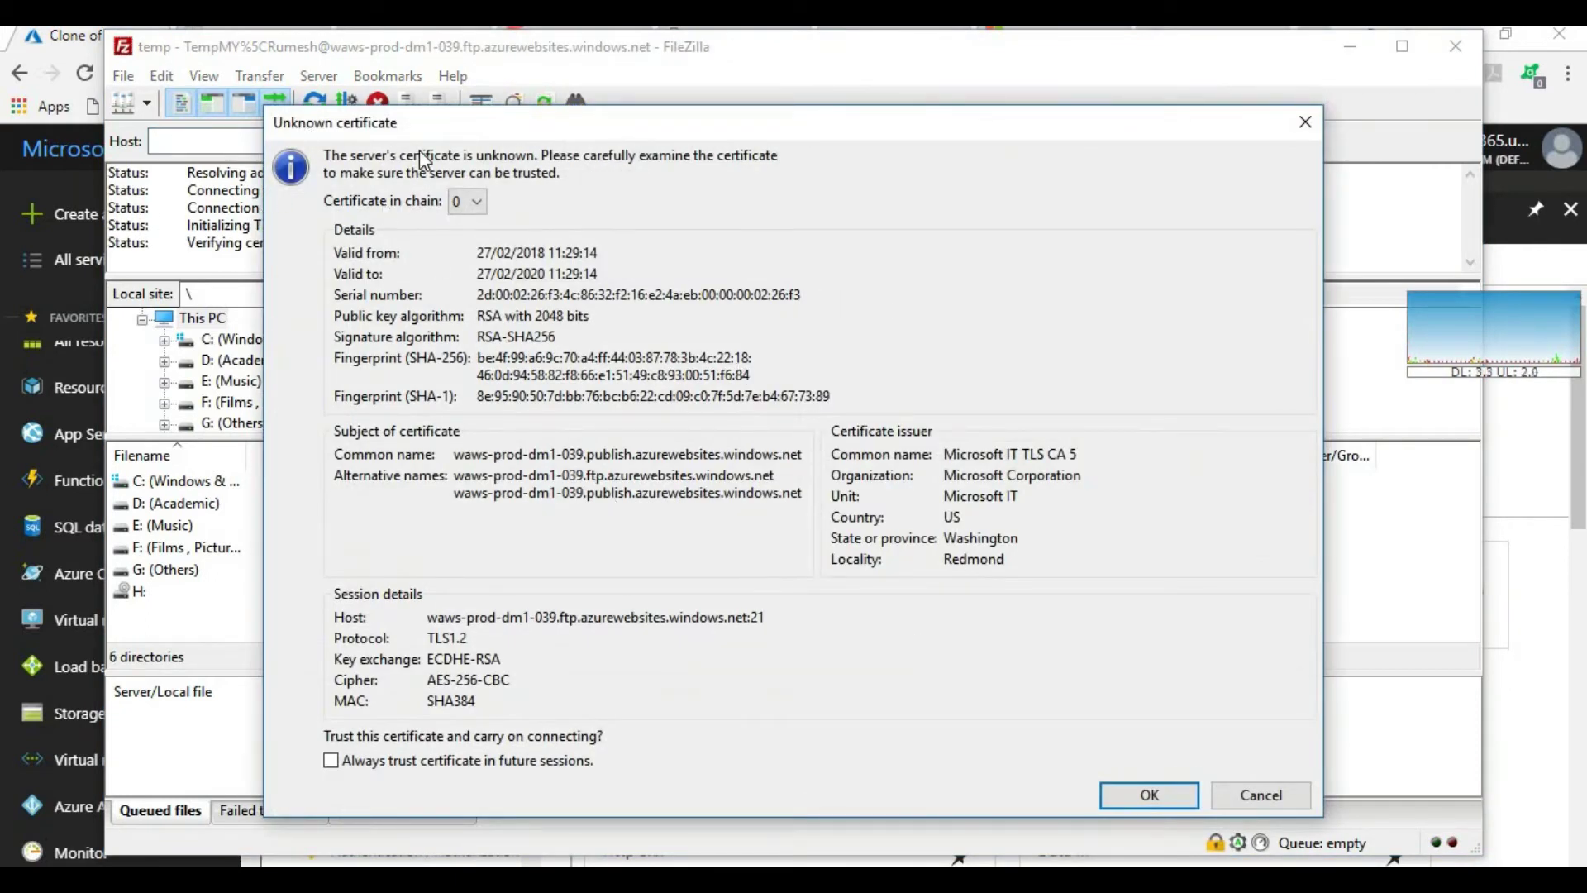
left_click(1144, 795)
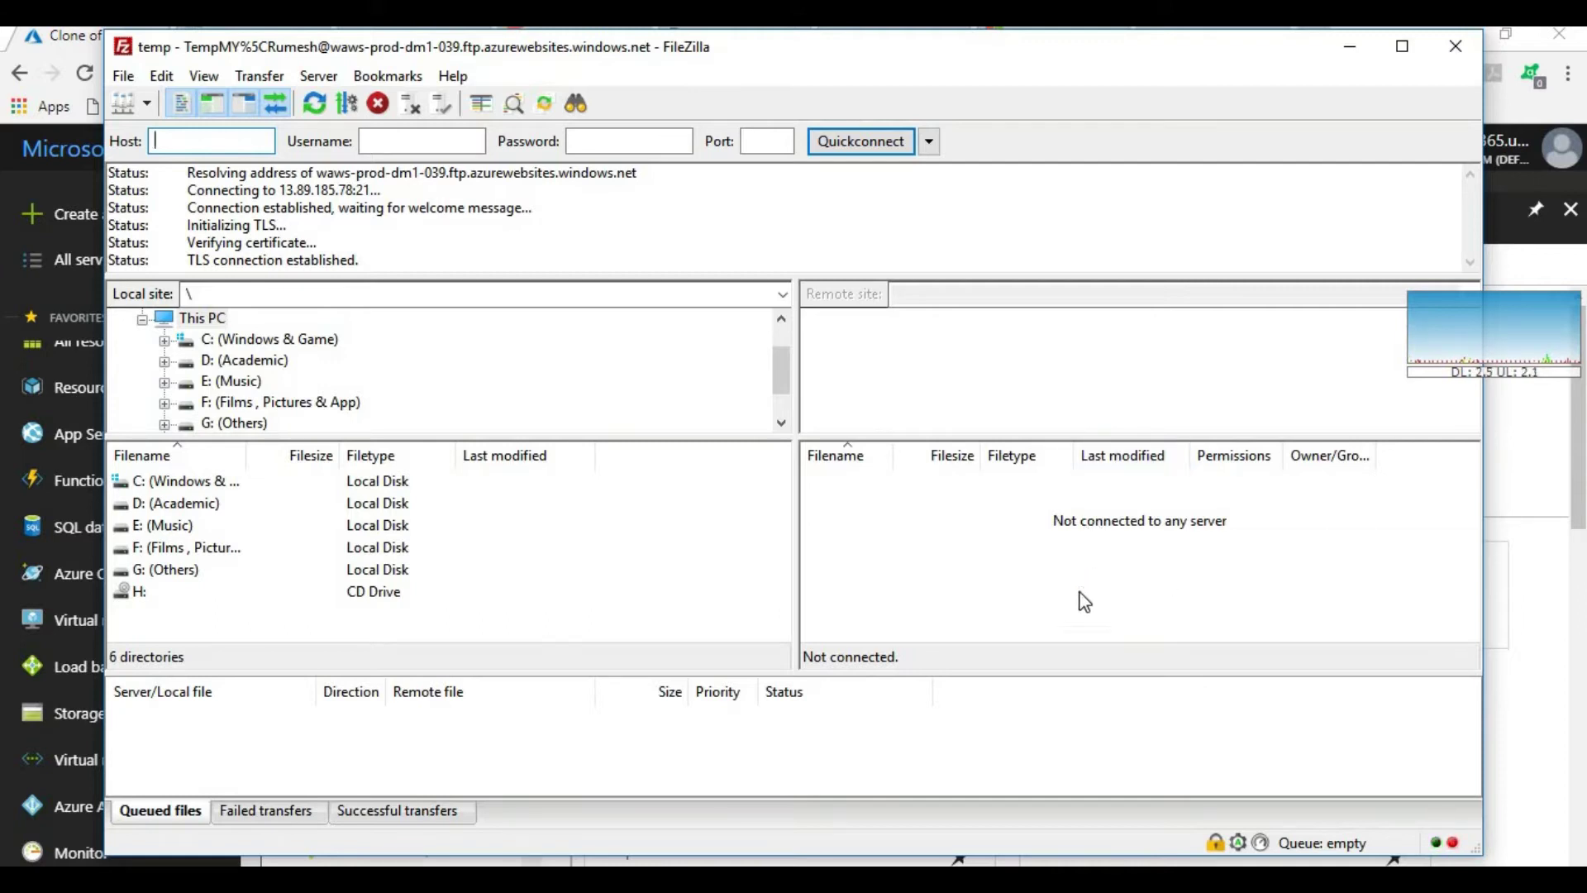
- Enlarge the file listing area and open the /site/wwwroot folder on the remote site
mouse_move(906, 673)
left_mouse_down()
mouse_move(910, 716)
mouse_move(910, 702)
left_mouse_up()
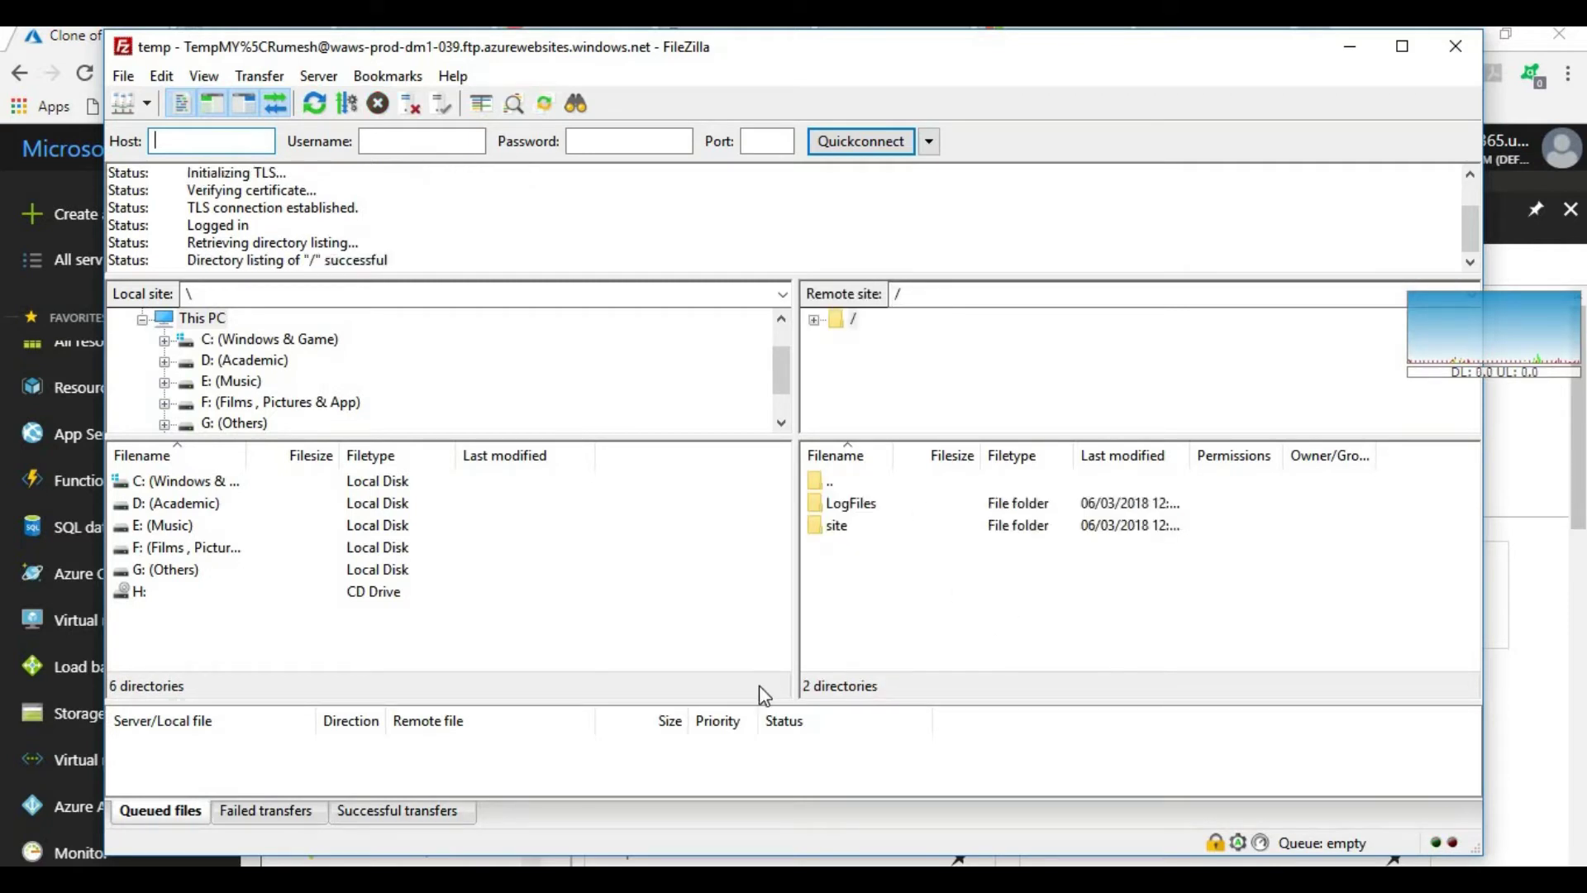
double_click(838, 529)
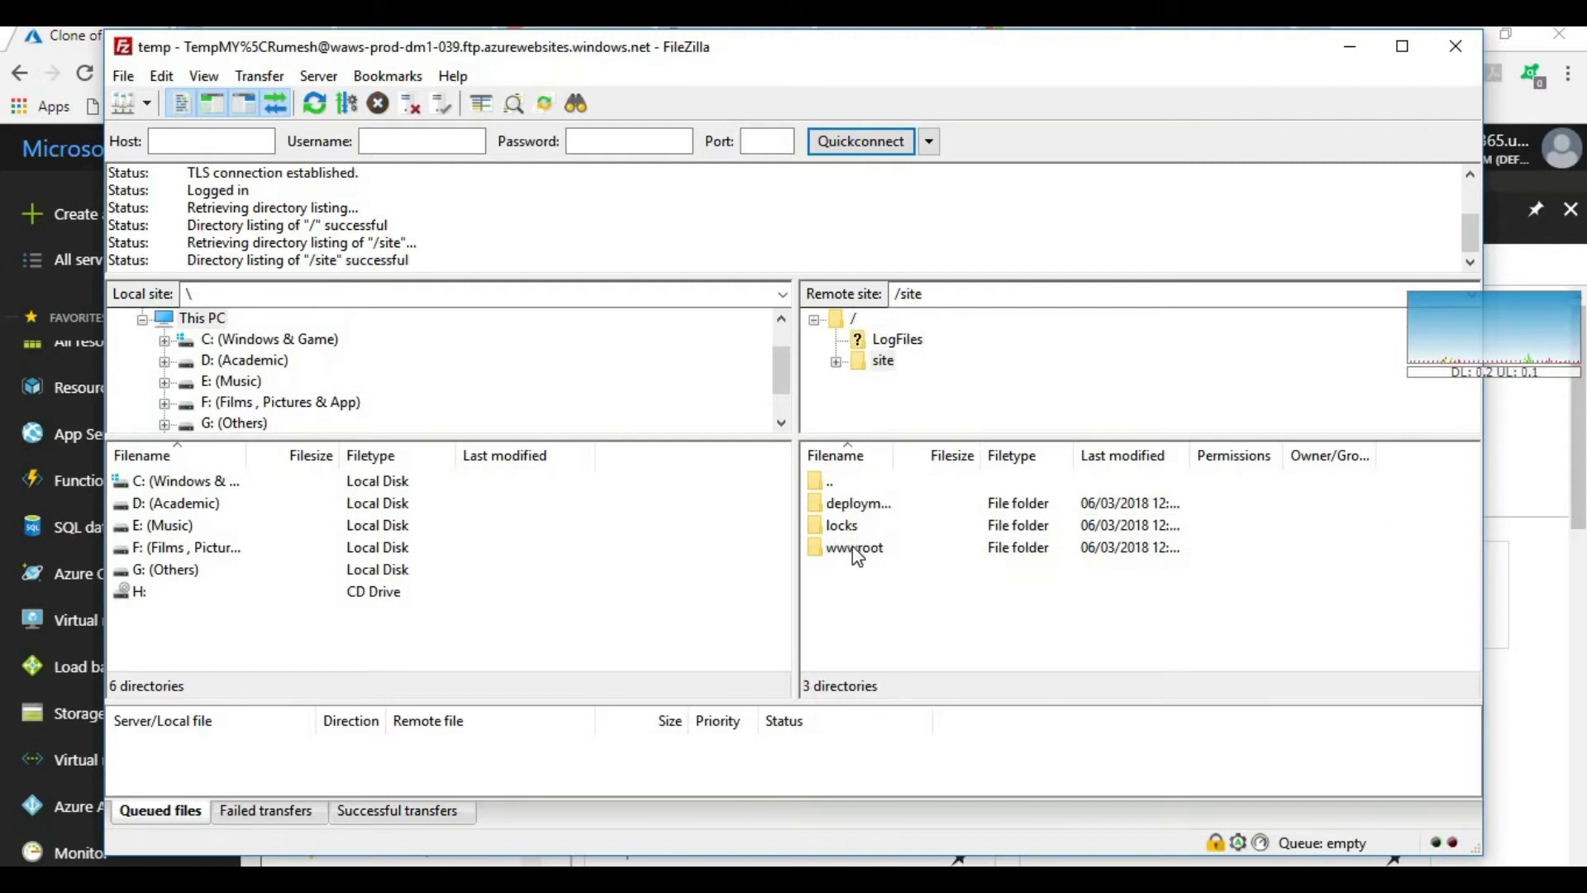
double_click(856, 548)
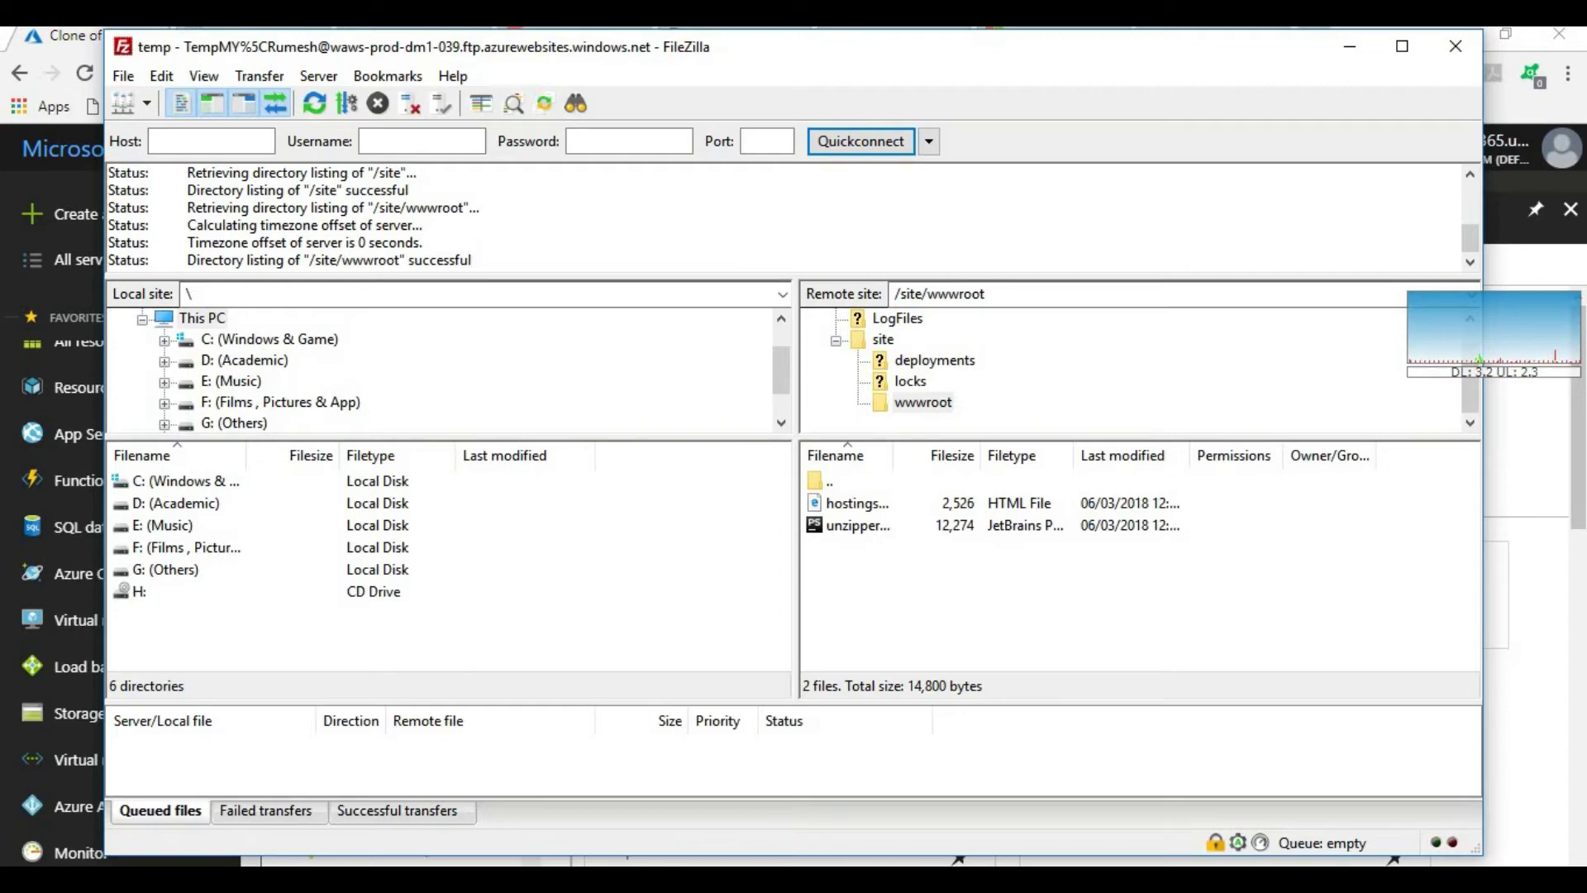
- Check the MTDF project's path in PhpStorm, then return to FileZilla and open C:\xampp in the local site tree
key("alt+Tab")
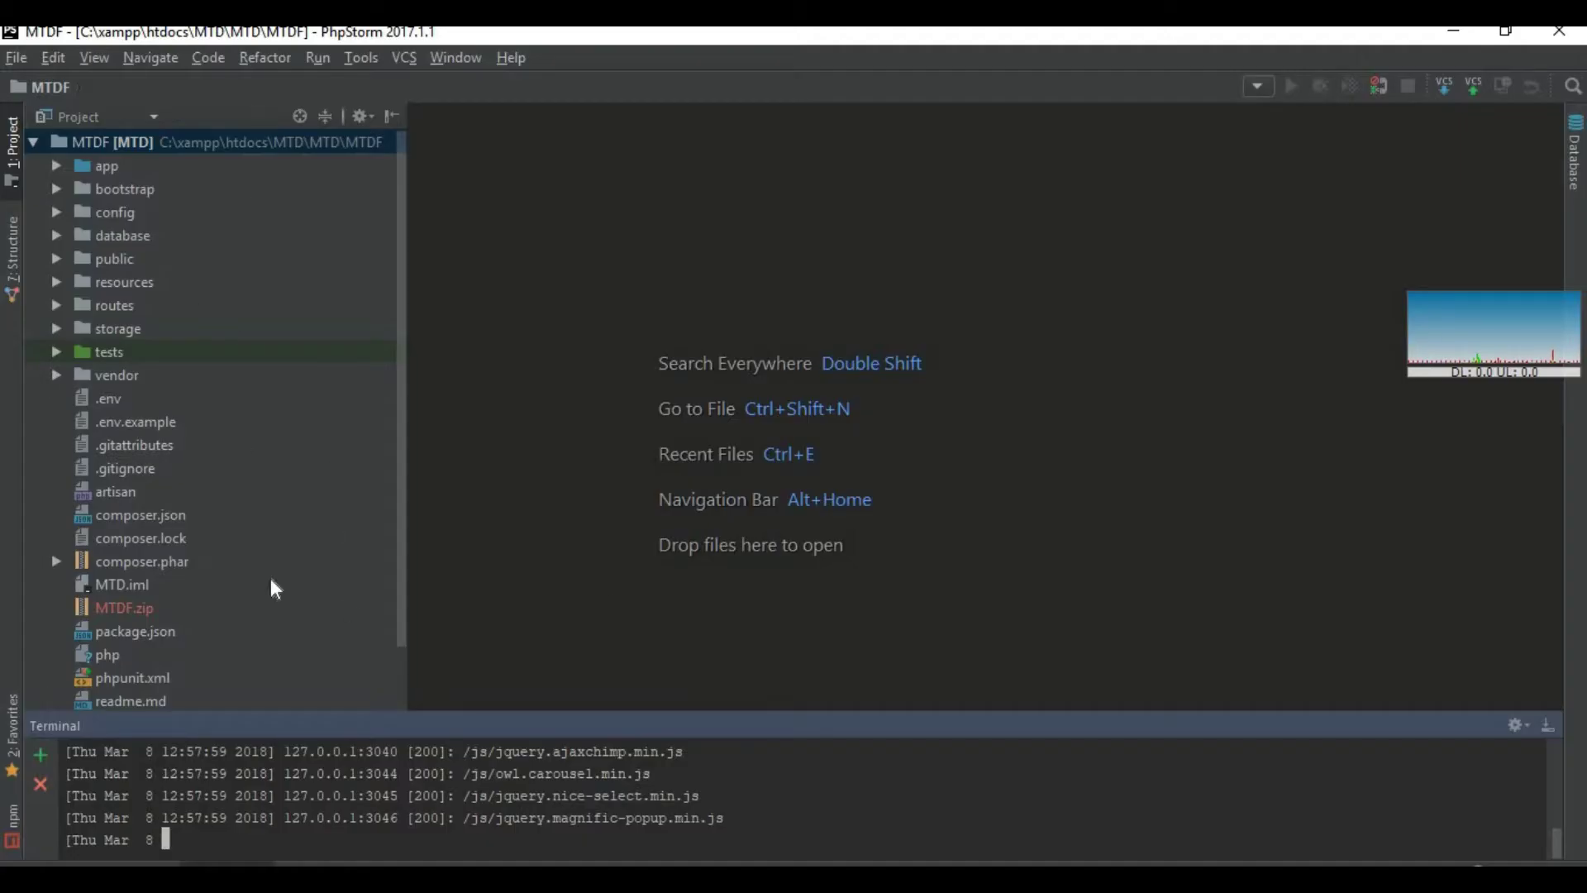
left_click(1453, 33)
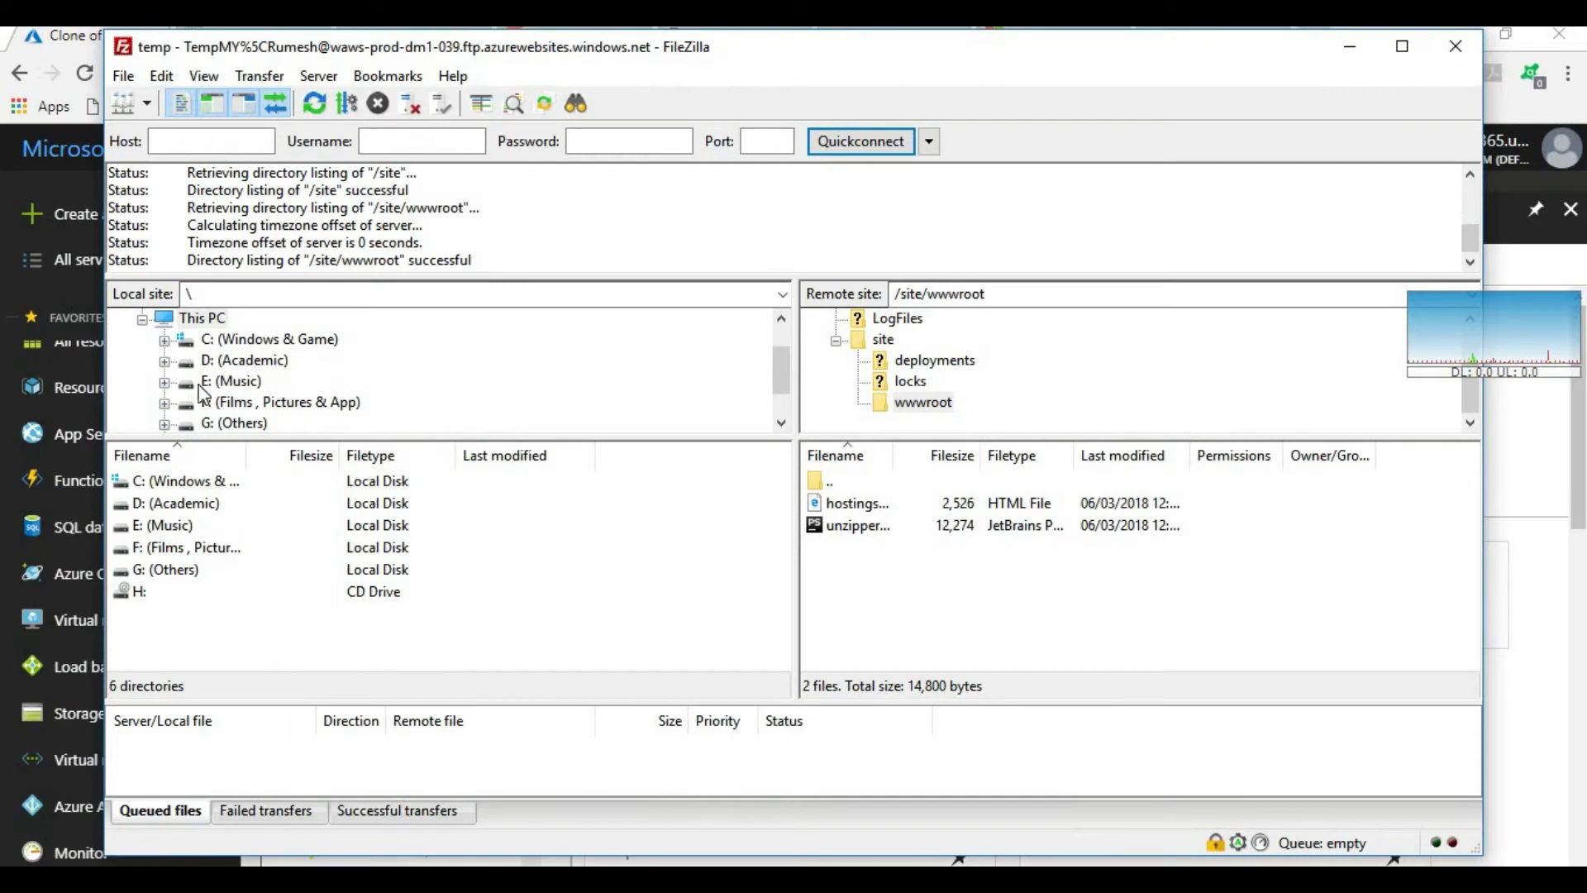
left_click(164, 340)
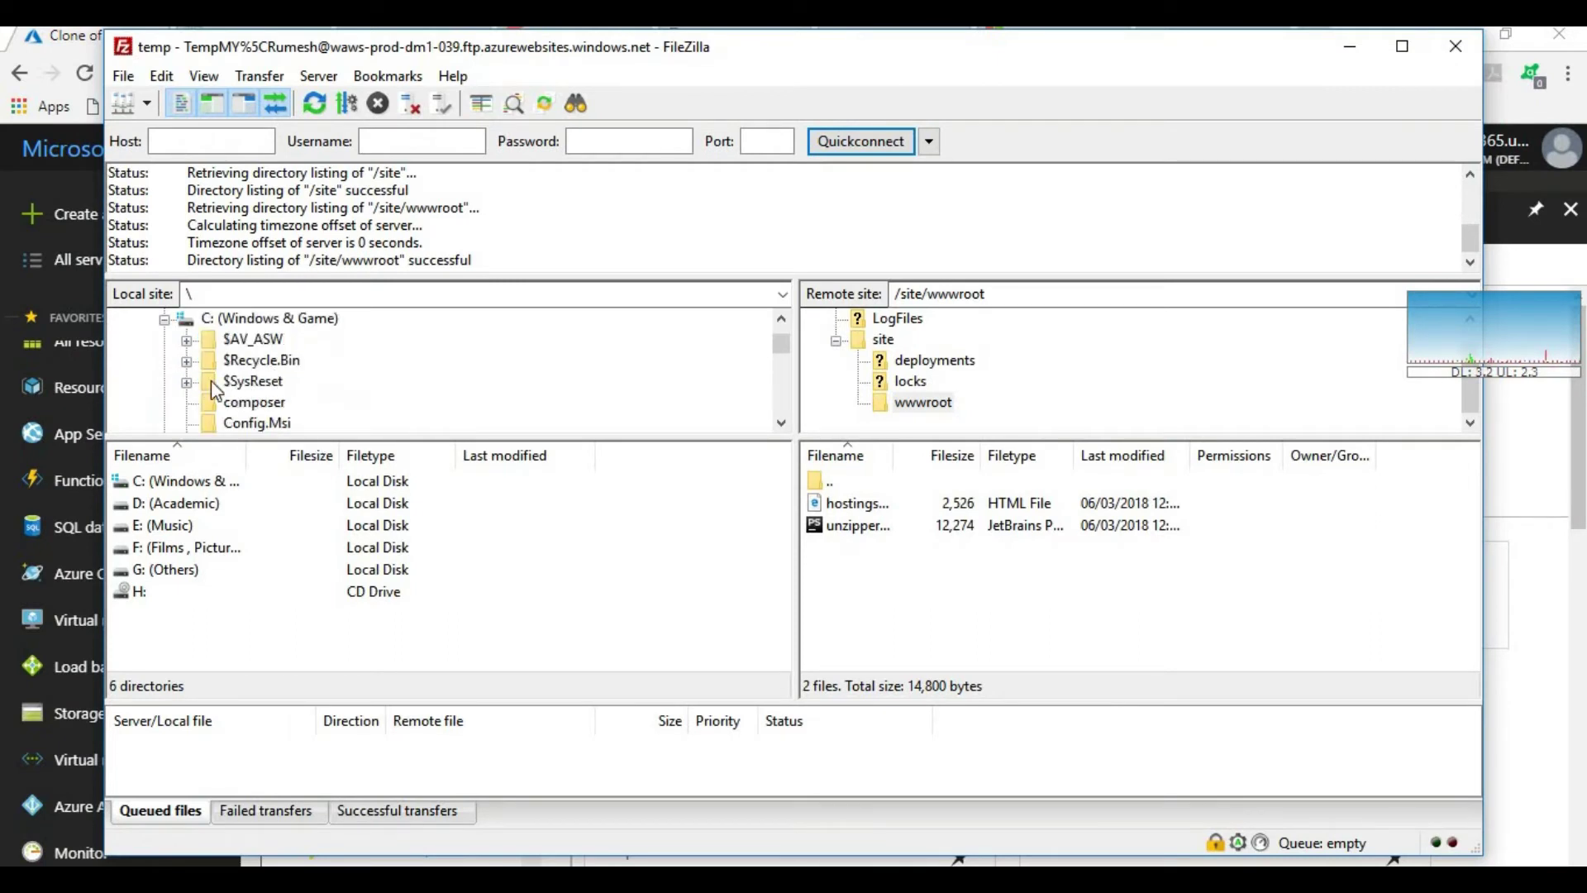
left_click_drag(368, 439, 256, 581)
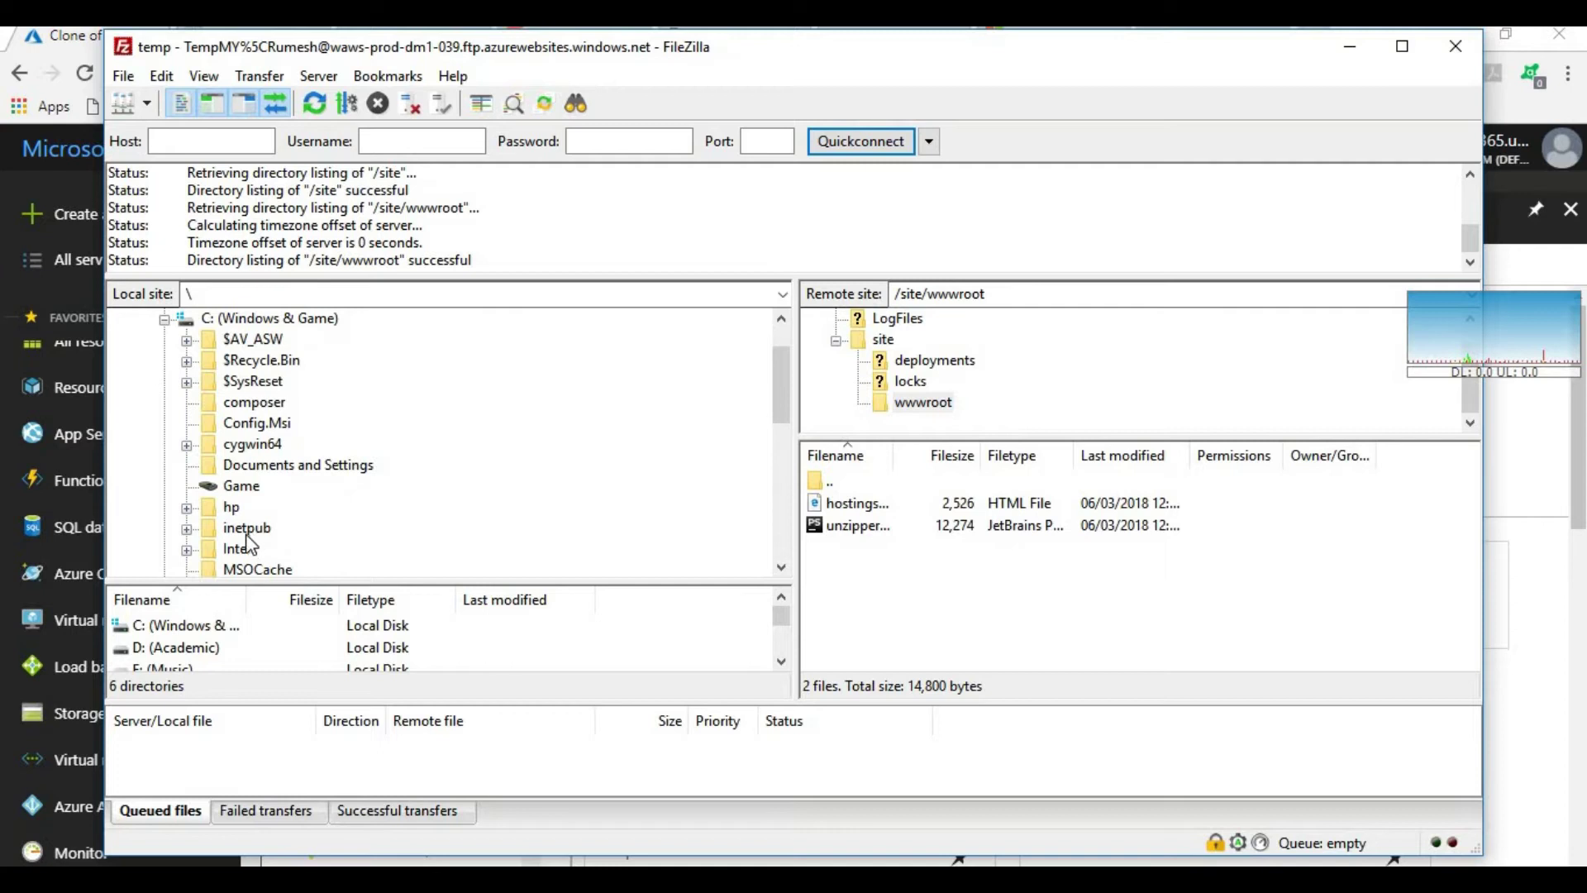
scroll(249, 546, "down", 7)
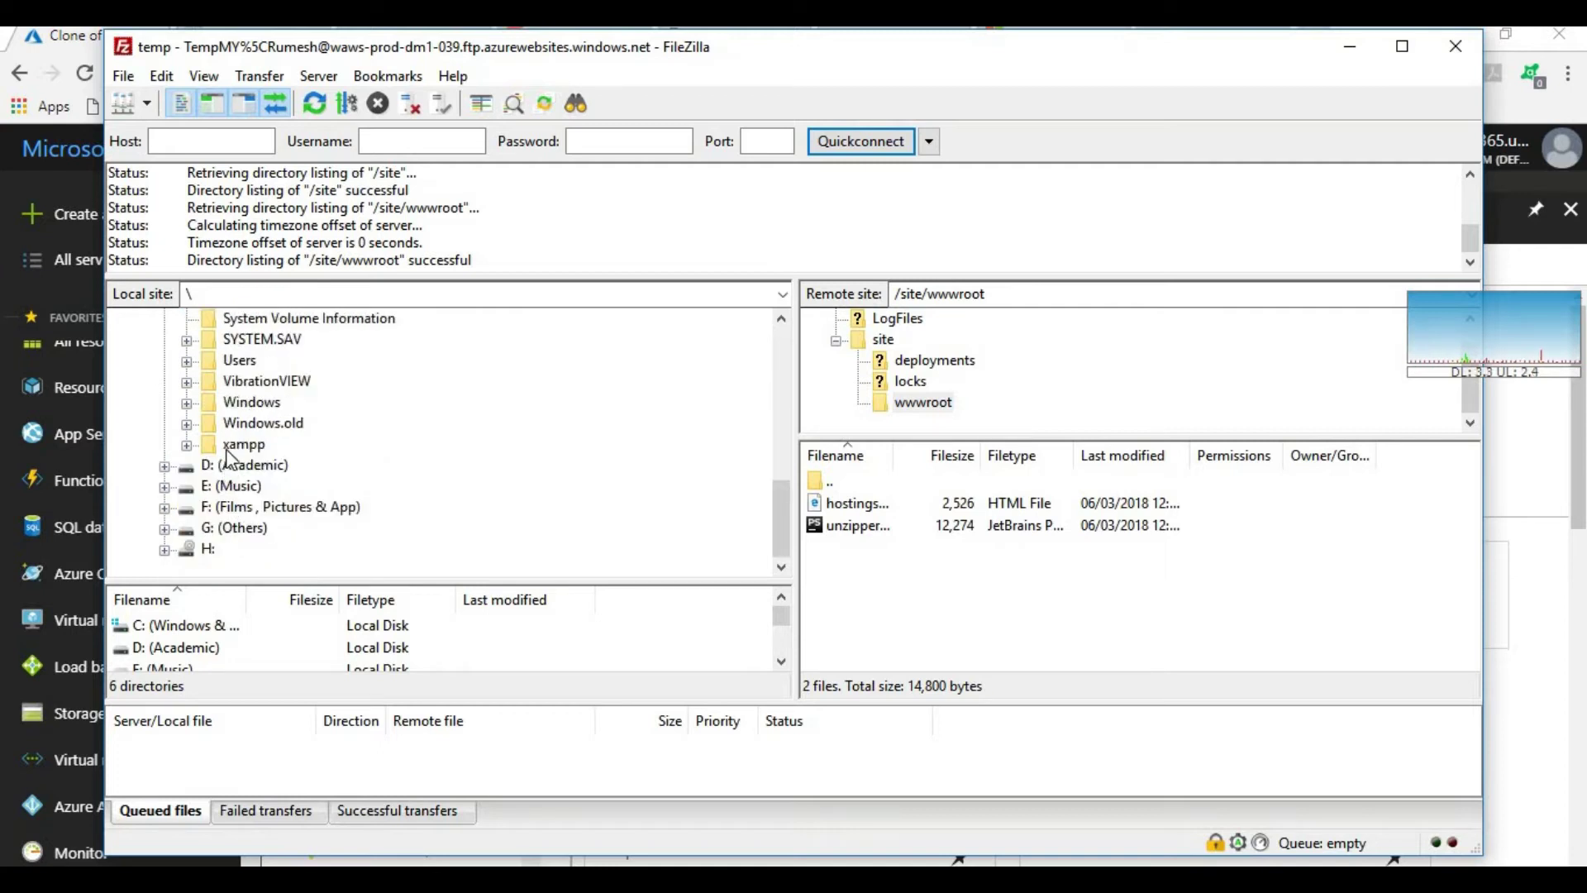
left_click(239, 446)
scroll(285, 484, "down", 8)
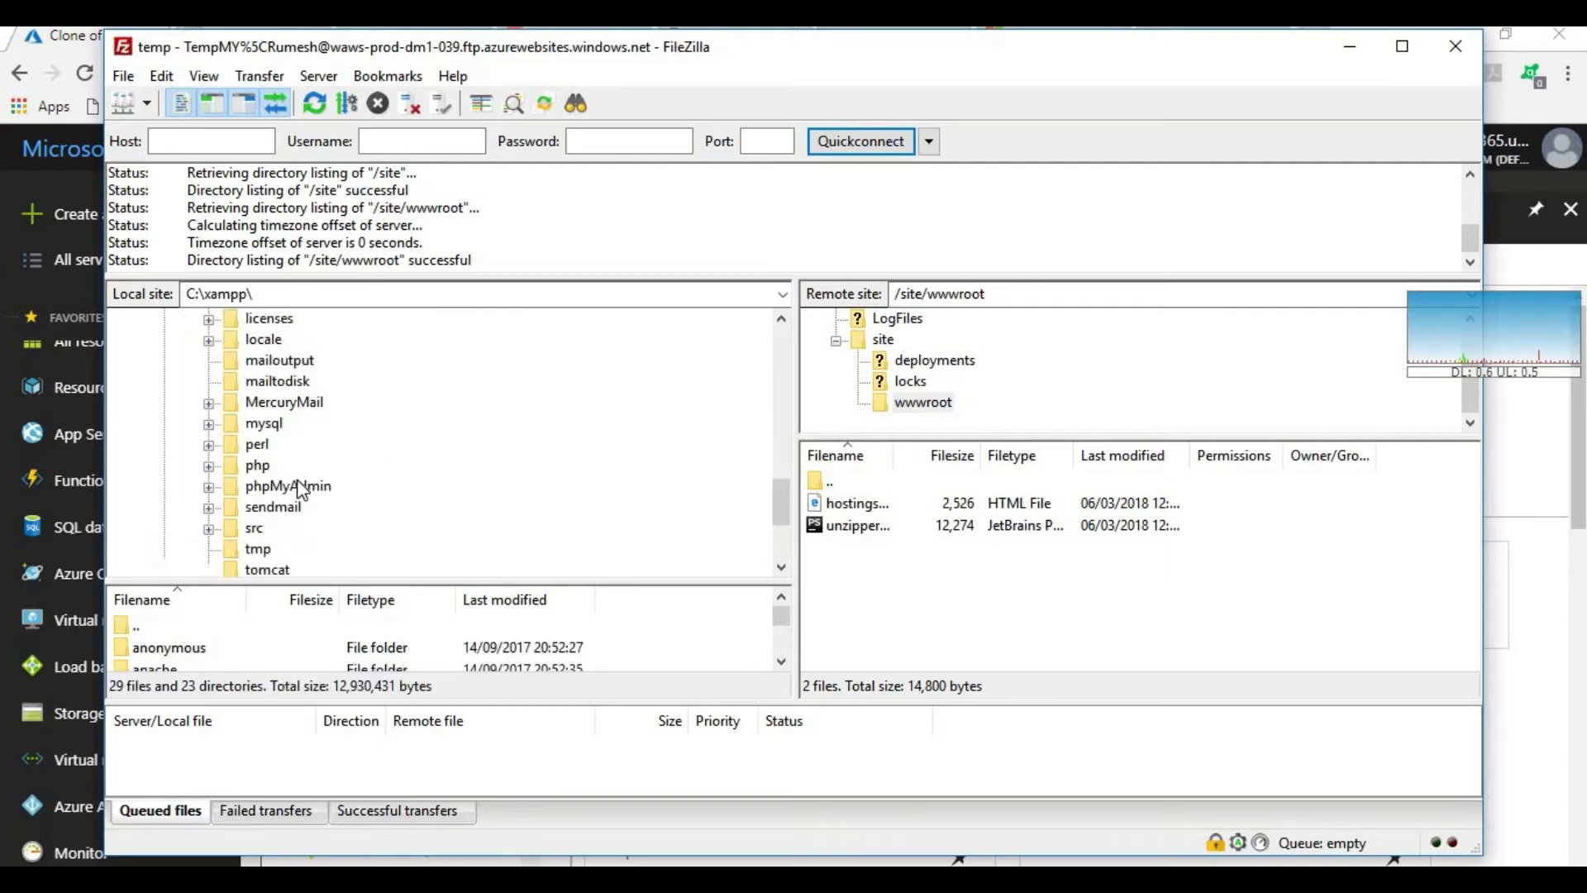
scroll(264, 471, "up", 2)
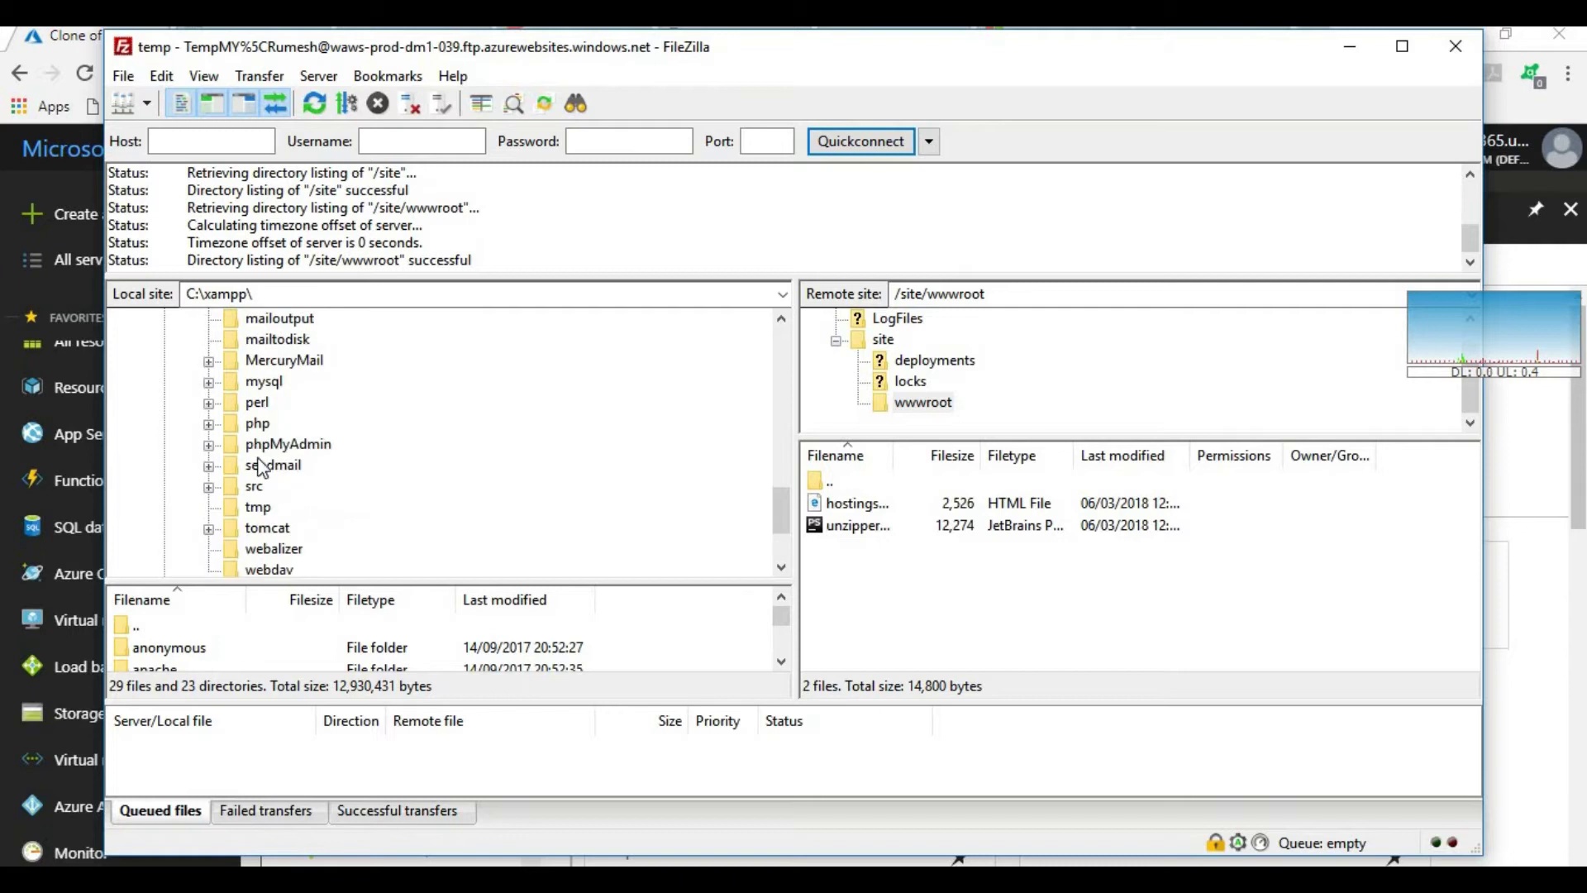
left_click(209, 446)
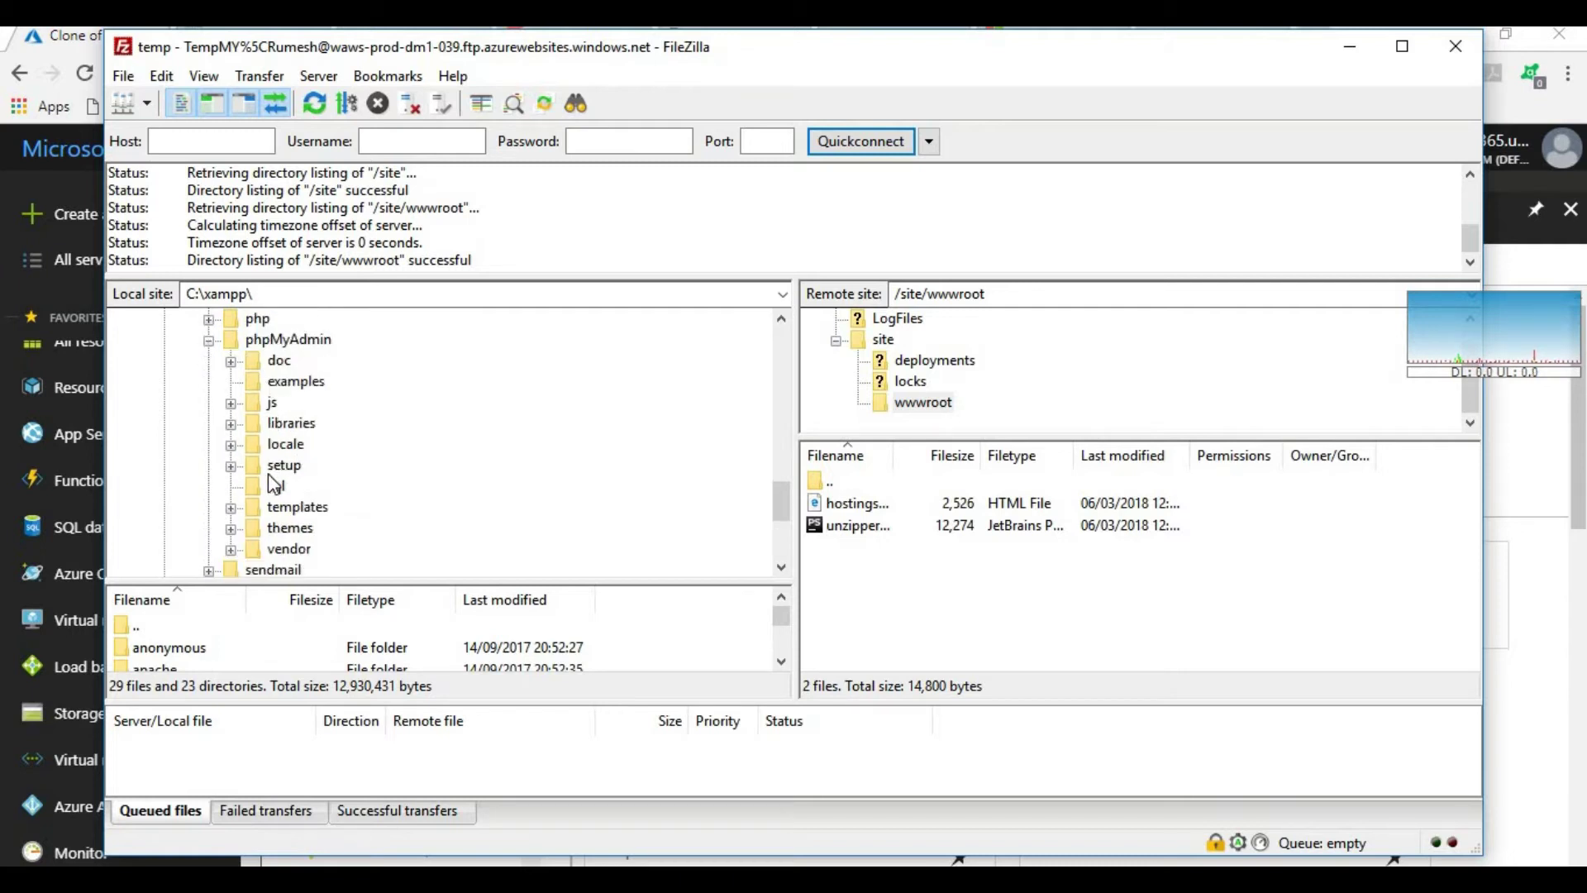
left_click(209, 339)
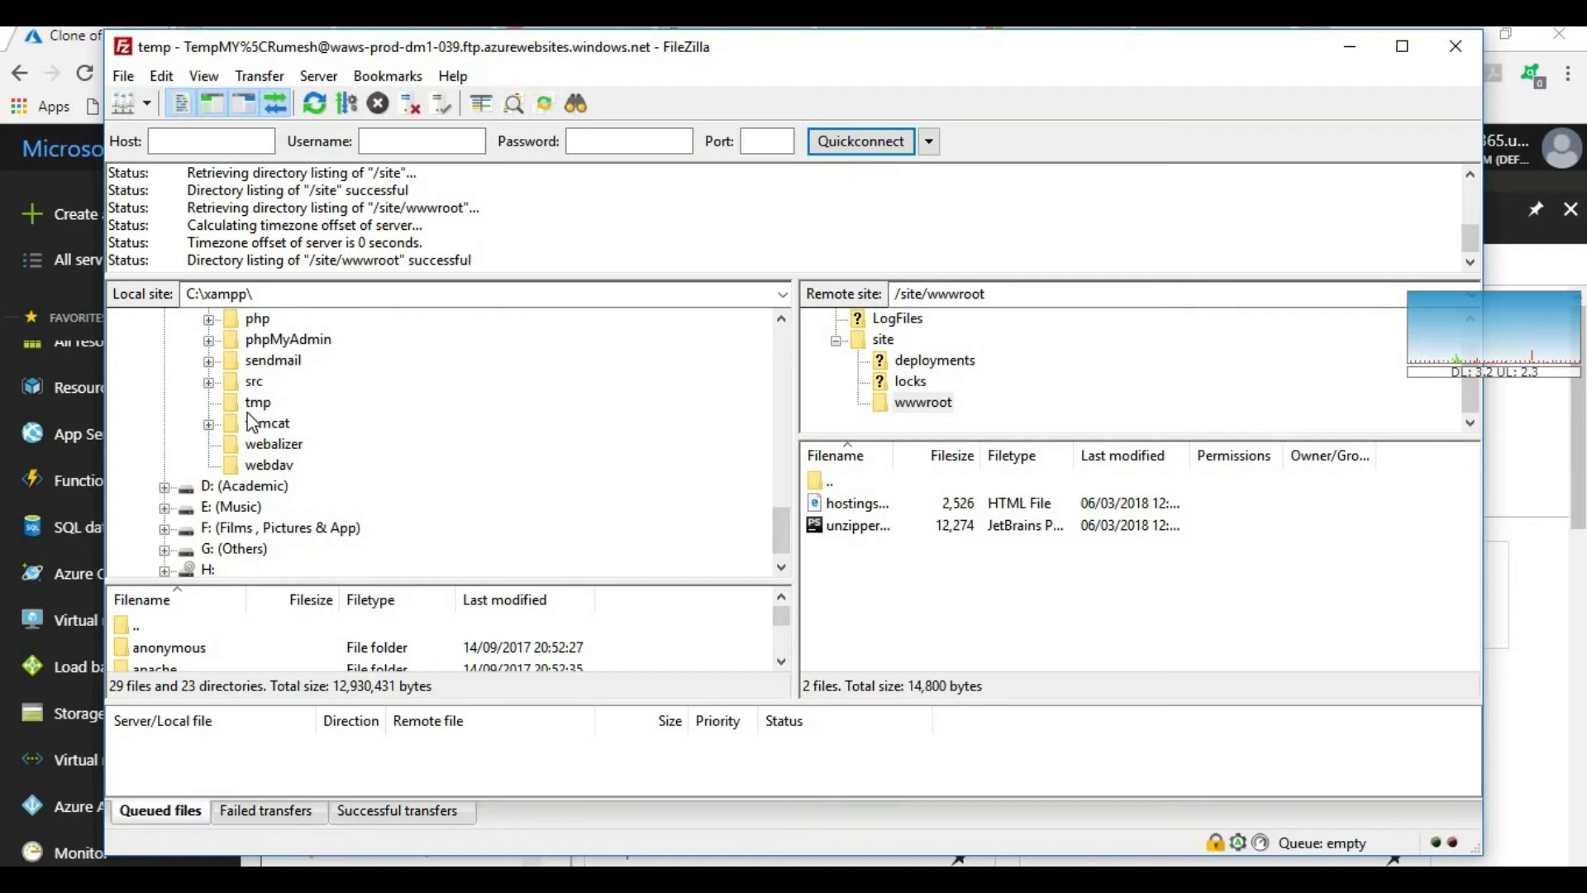
scroll(252, 421, "up", 6)
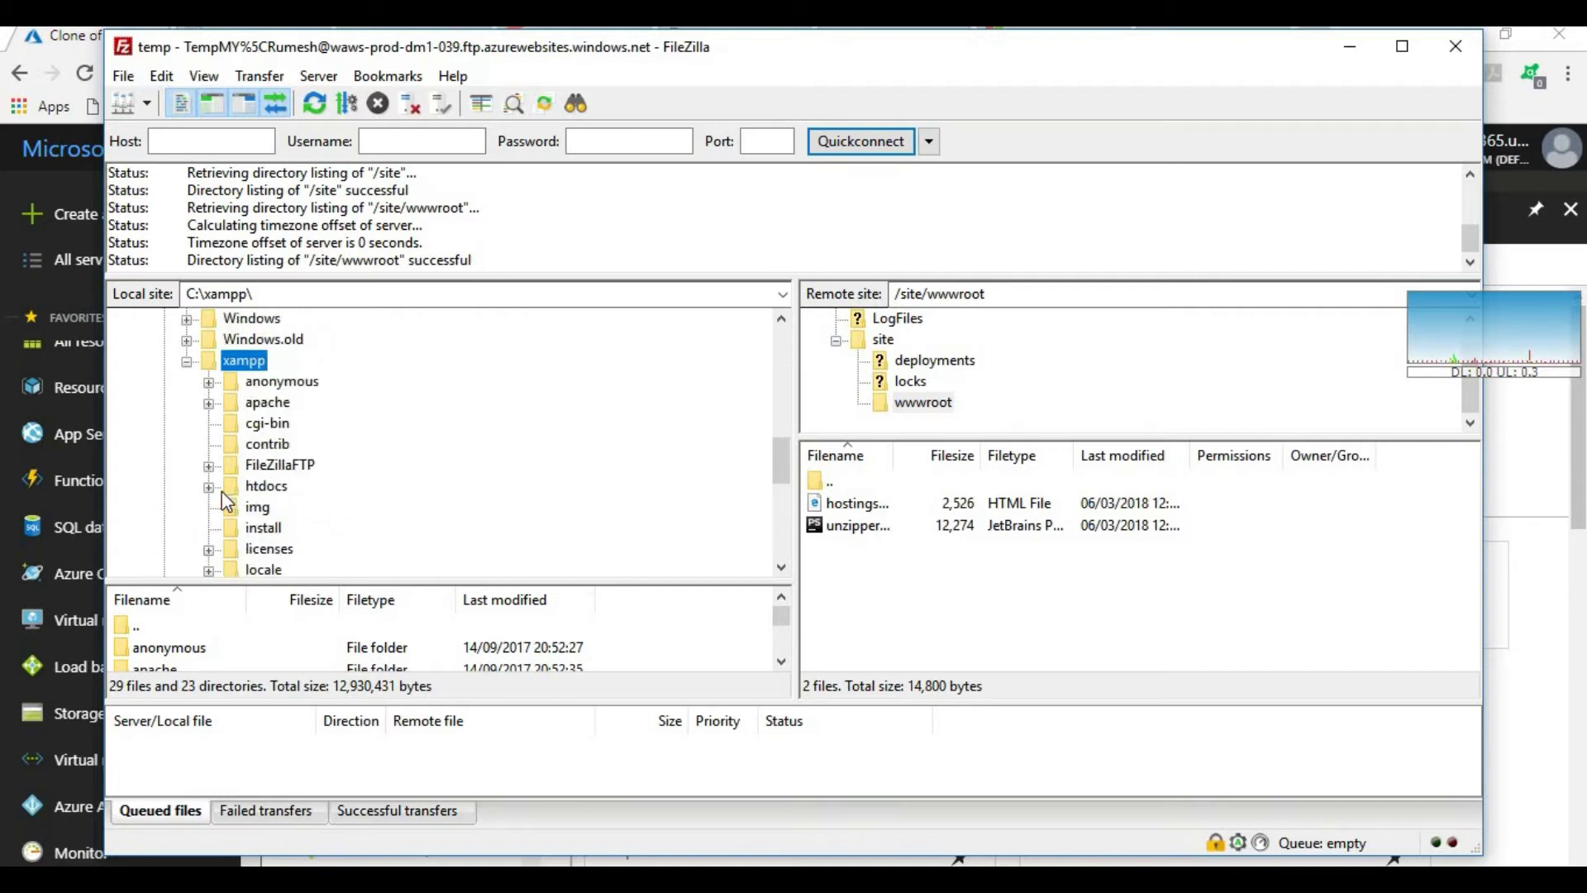
- Expand htdocs, MTD, MTD and MTDF in the local site tree and look over the project's folders
left_click(208, 486)
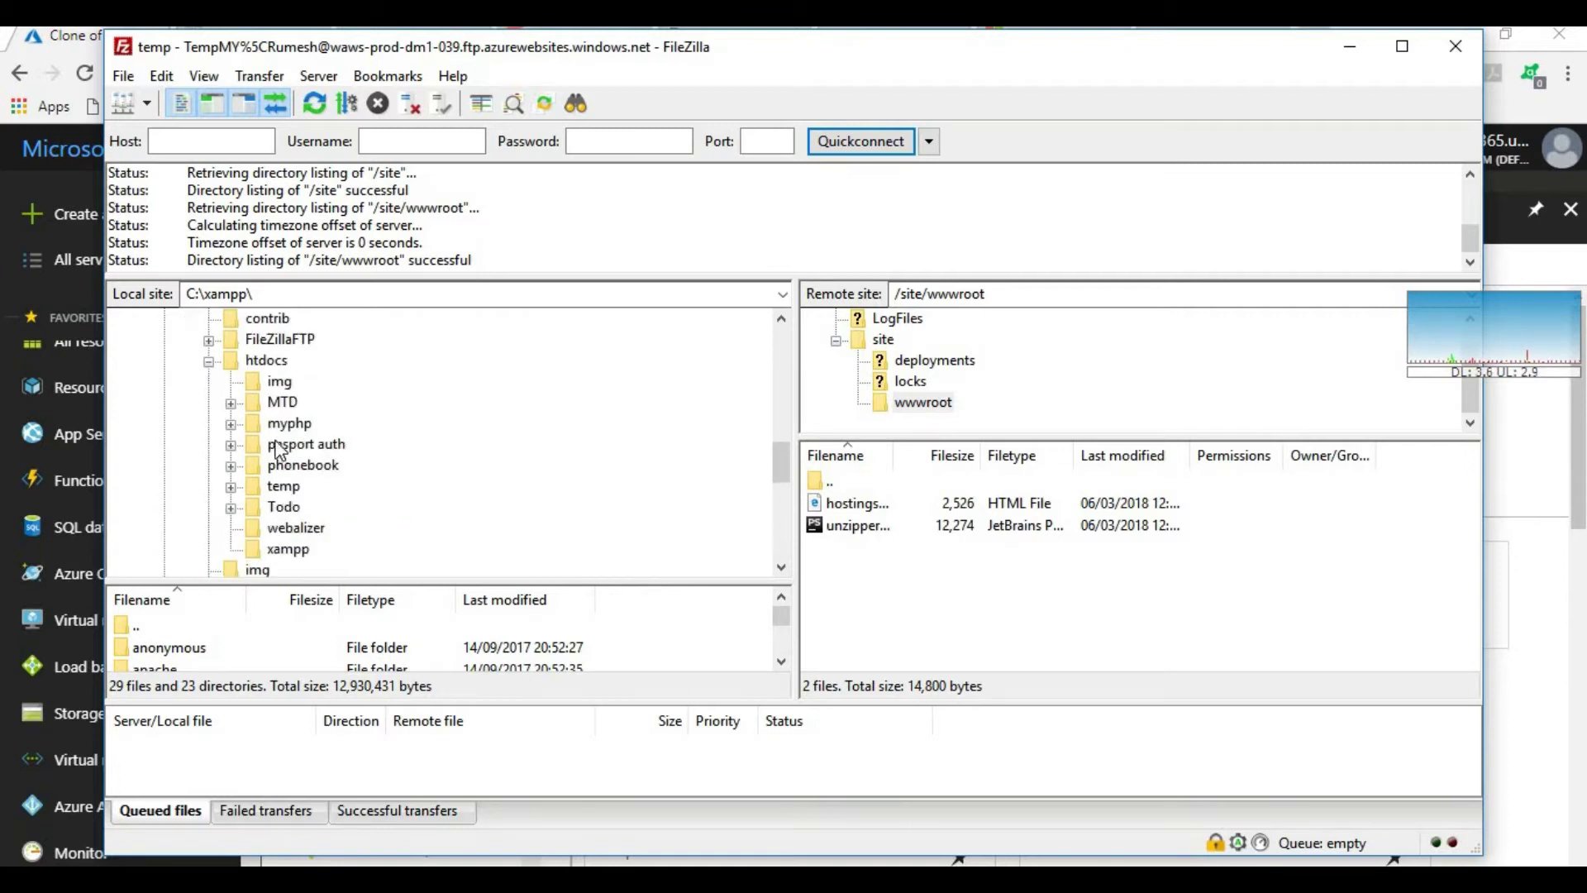
left_click(231, 403)
left_click(253, 424)
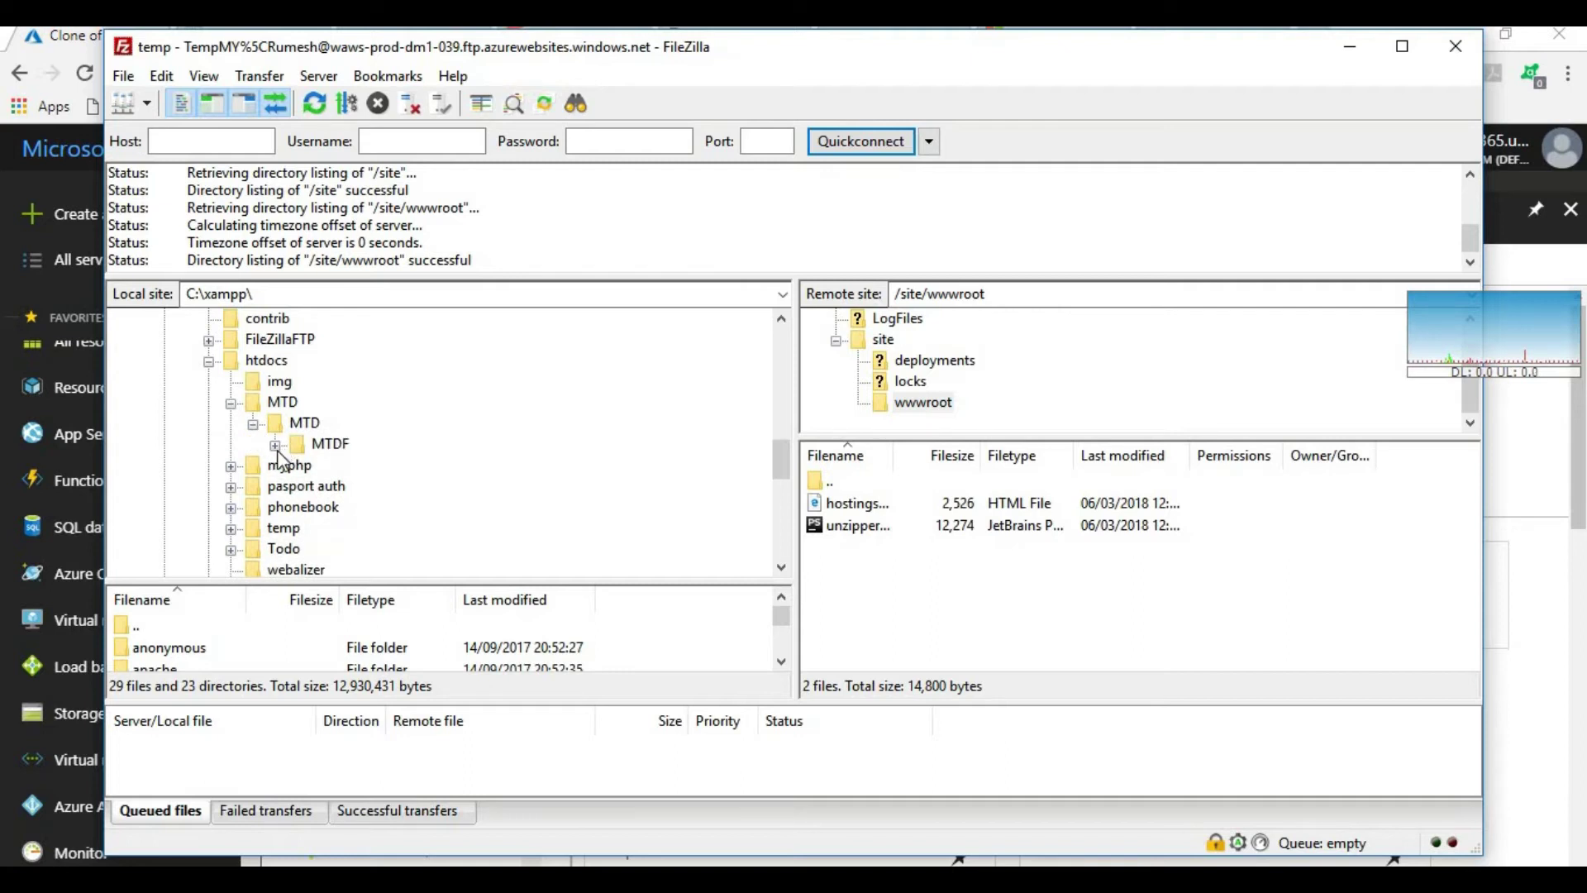
left_click(276, 446)
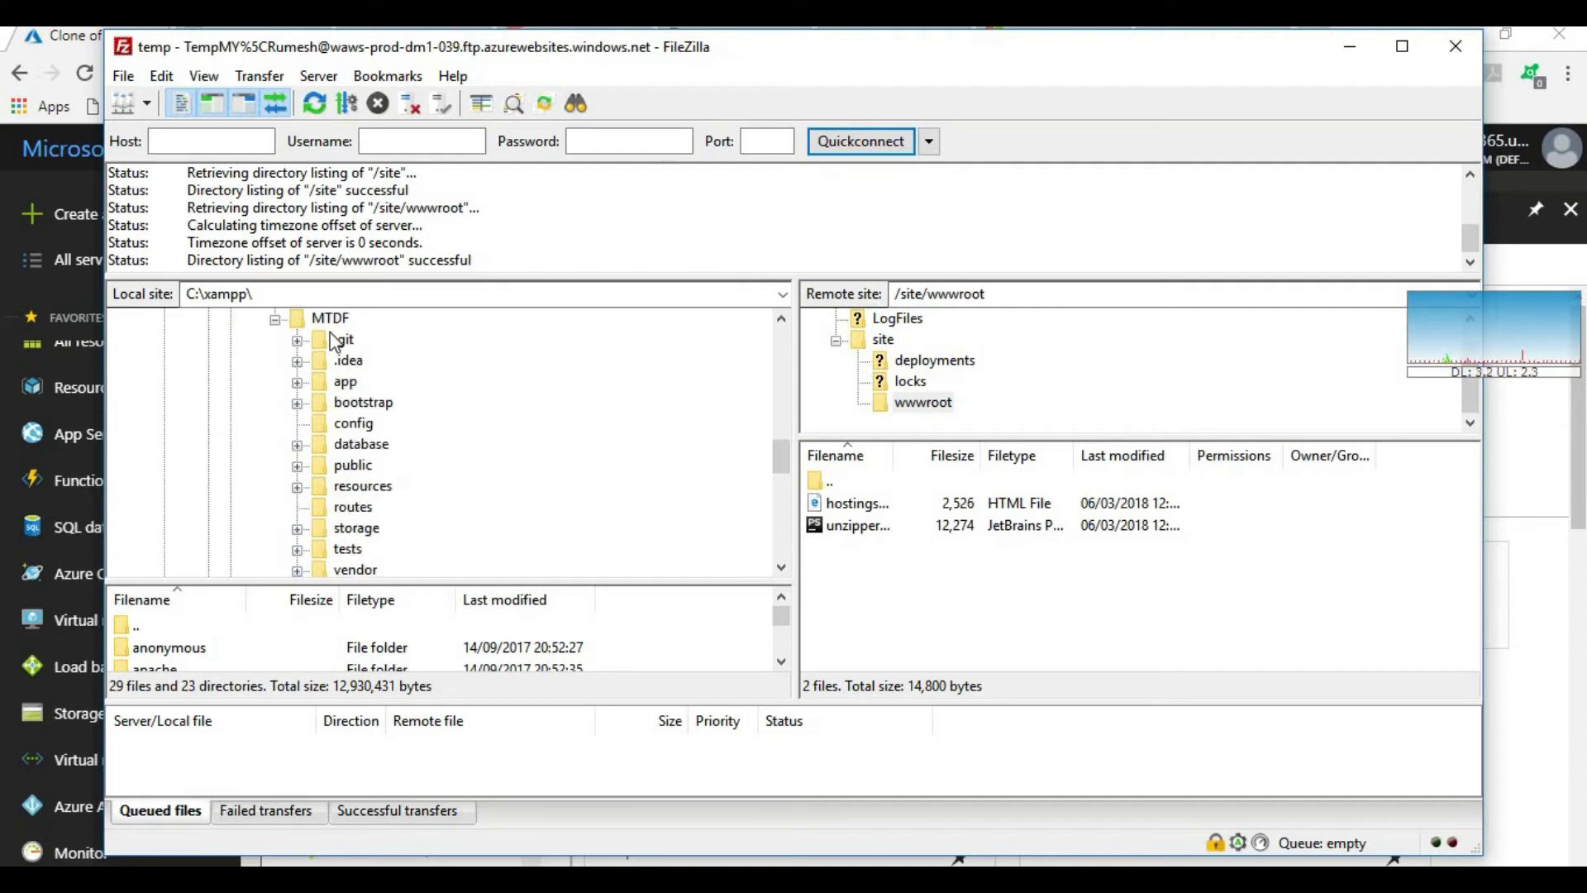
scroll(363, 380, "down", 2)
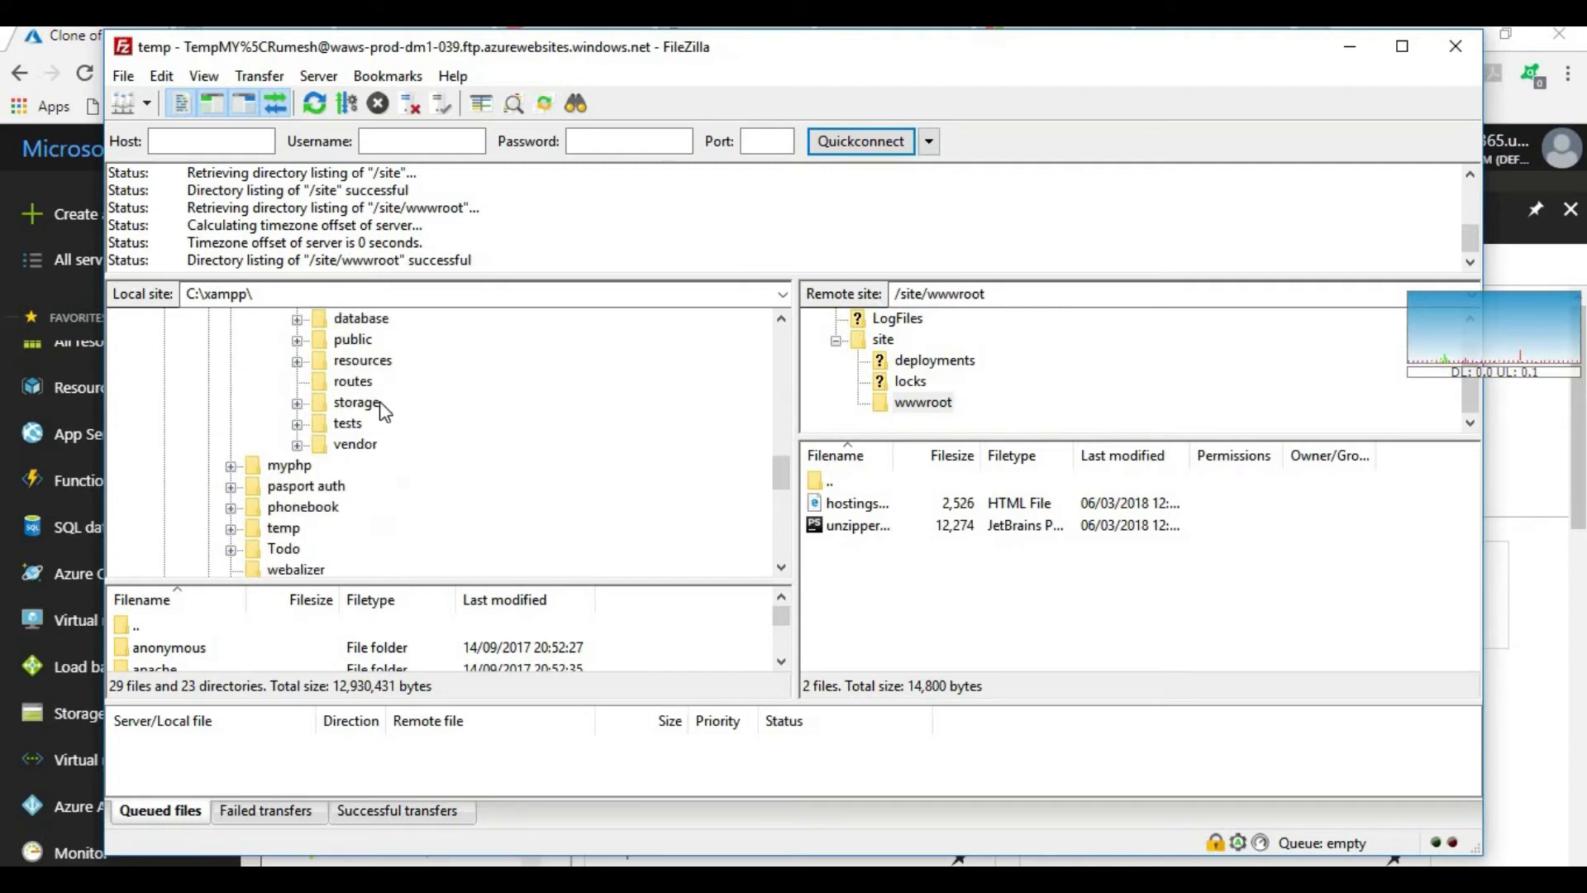
scroll(382, 411, "up", 2)
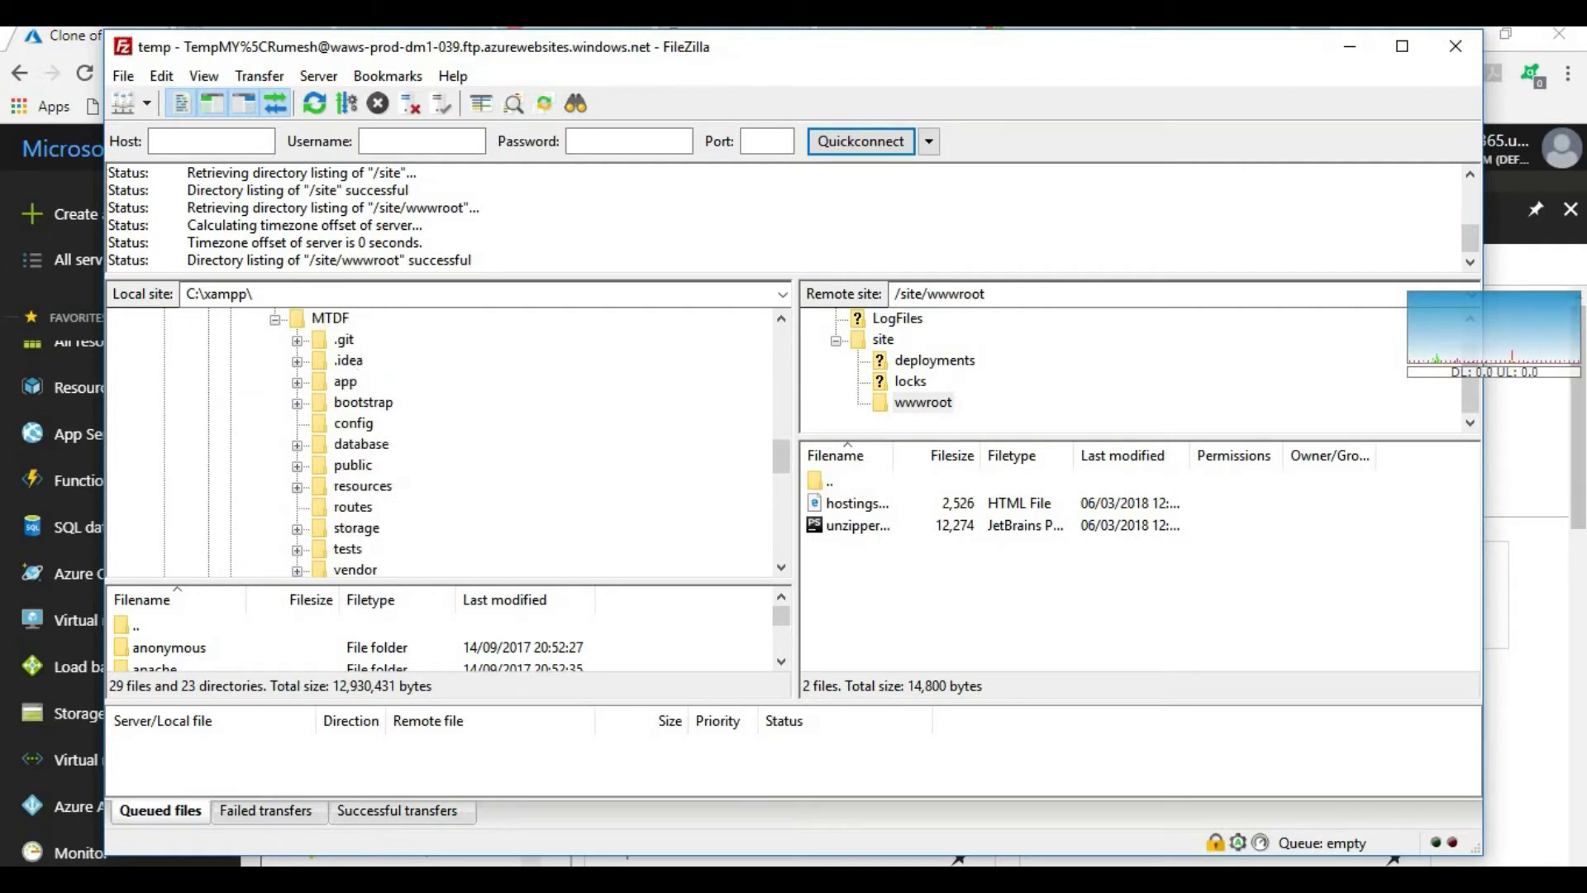
- Switch to File Explorer, open C:\xampp\htdocs\MTD\MTD\MTDF and look through the project files
key("alt+Tab")
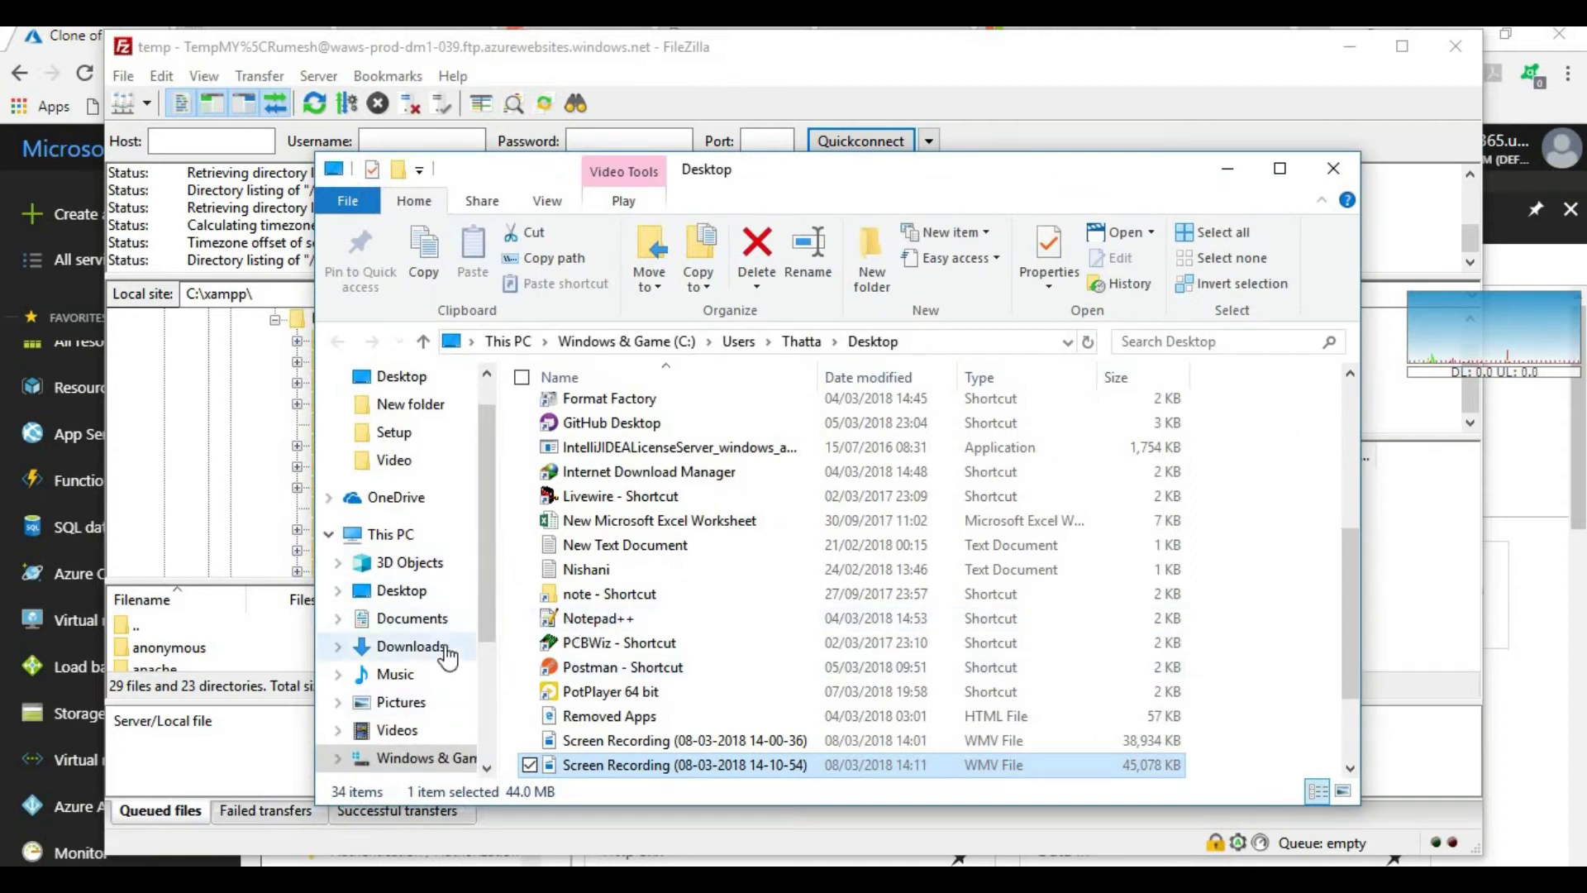
scroll(492, 595, "down", 1)
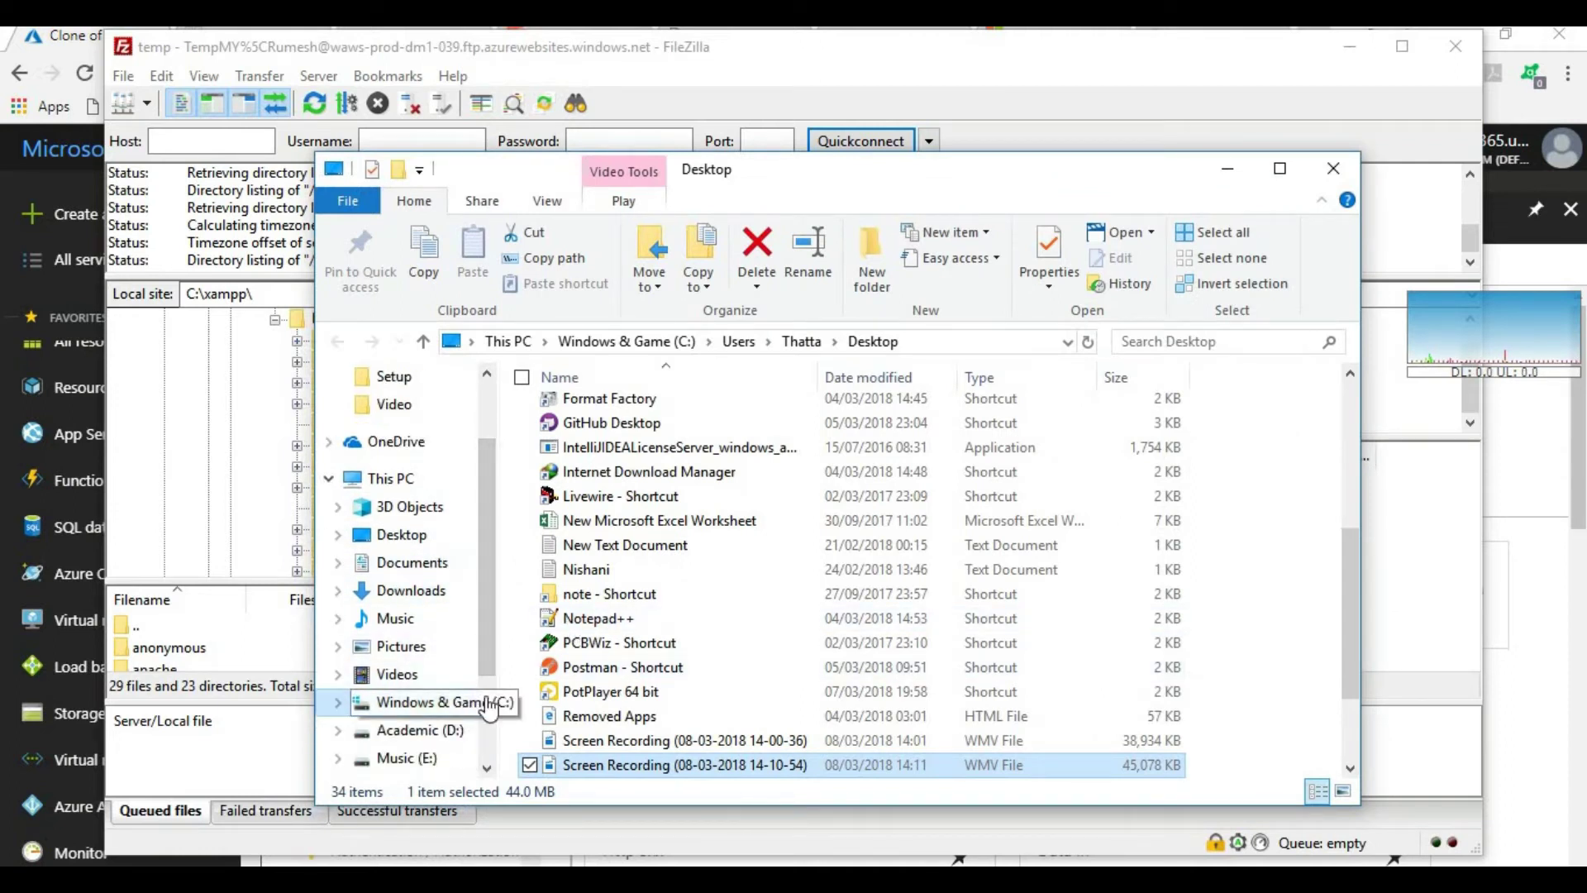
left_click(429, 702)
scroll(616, 727, "down", 1)
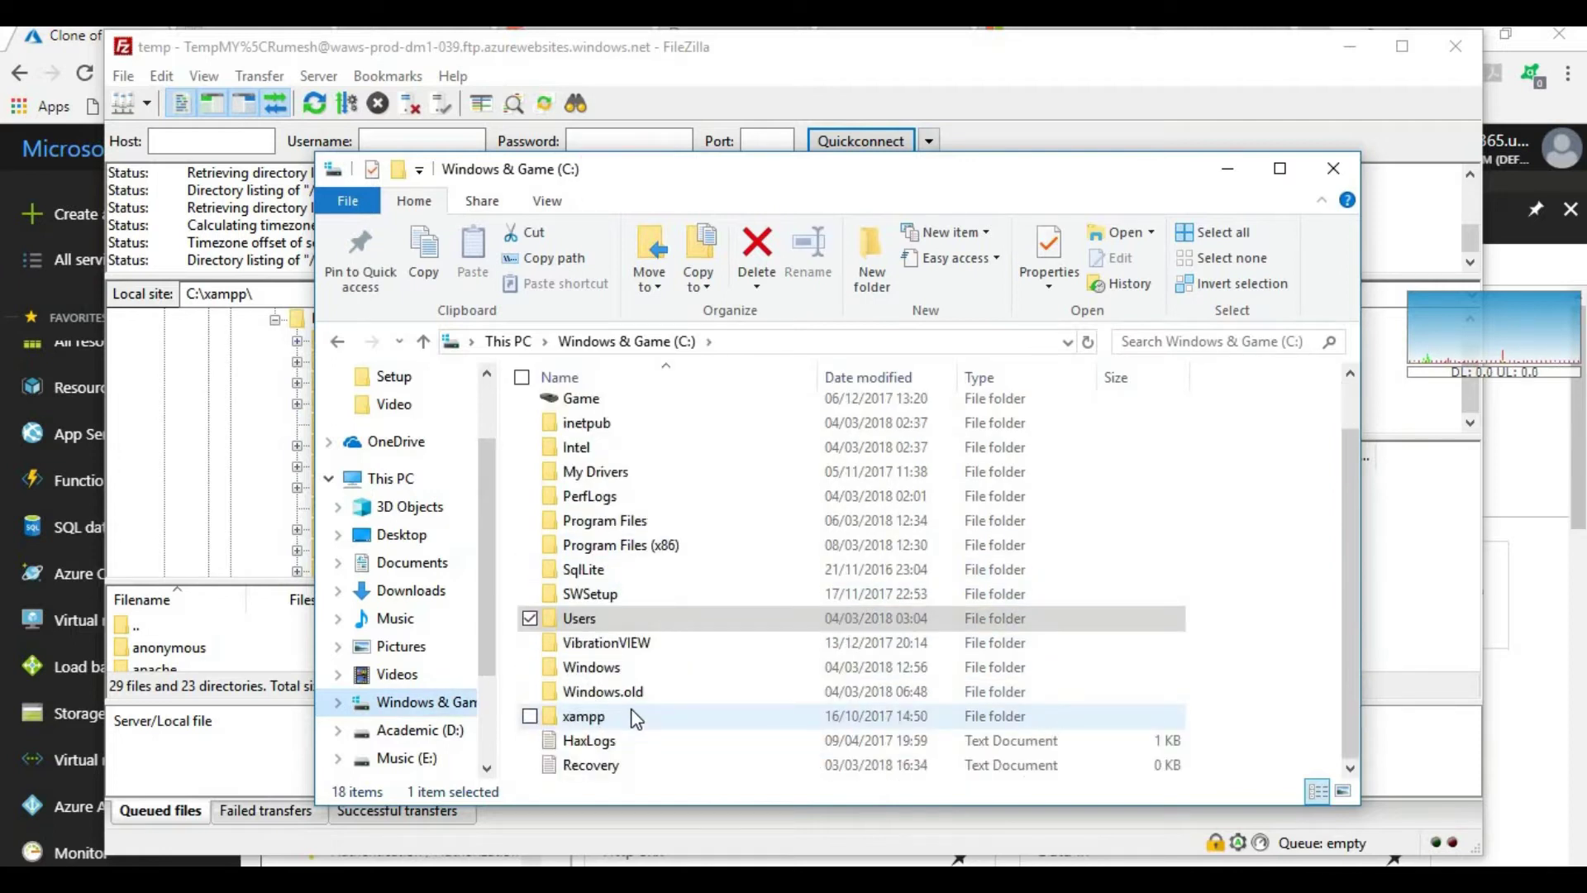
double_click(629, 717)
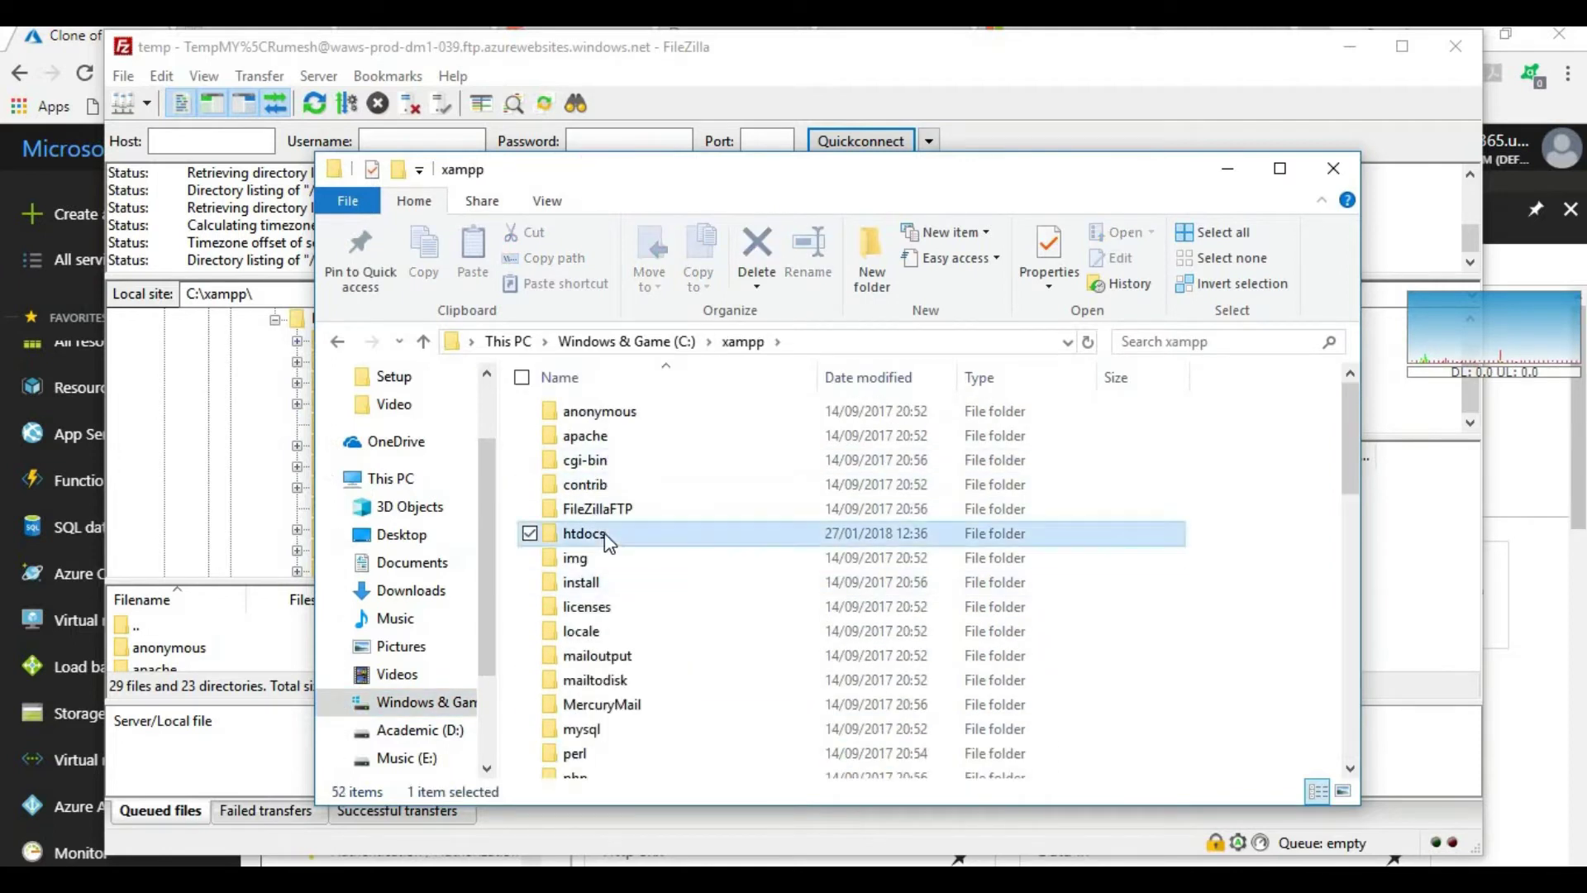
double_click(602, 533)
double_click(606, 436)
double_click(595, 411)
double_click(595, 413)
scroll(641, 589, "down", 4)
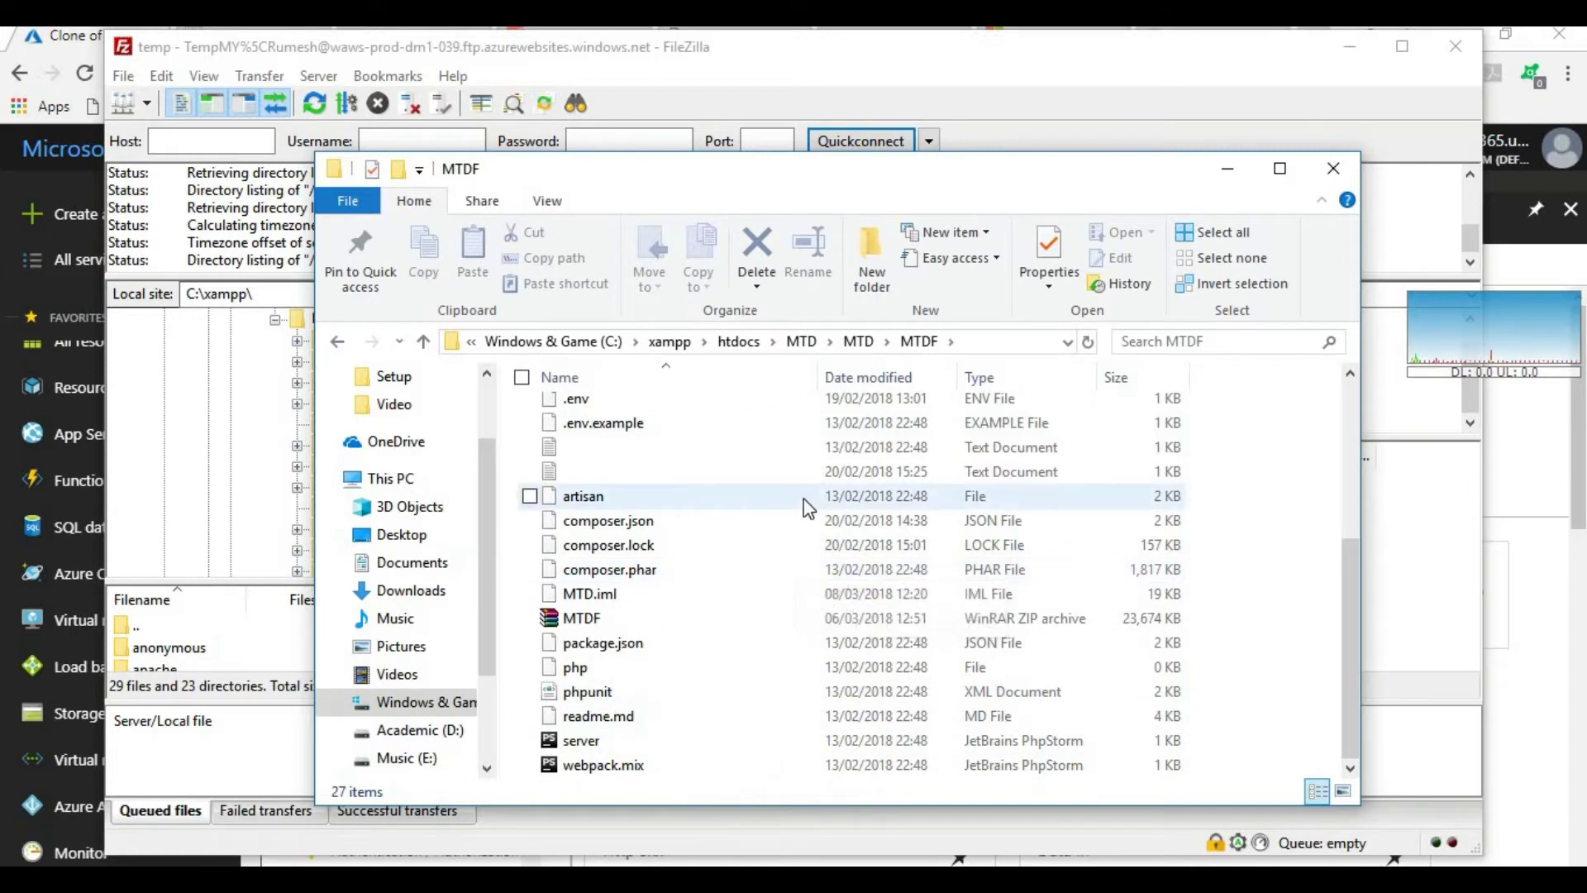
key("ctrl+a")
scroll(775, 454, "up", 4)
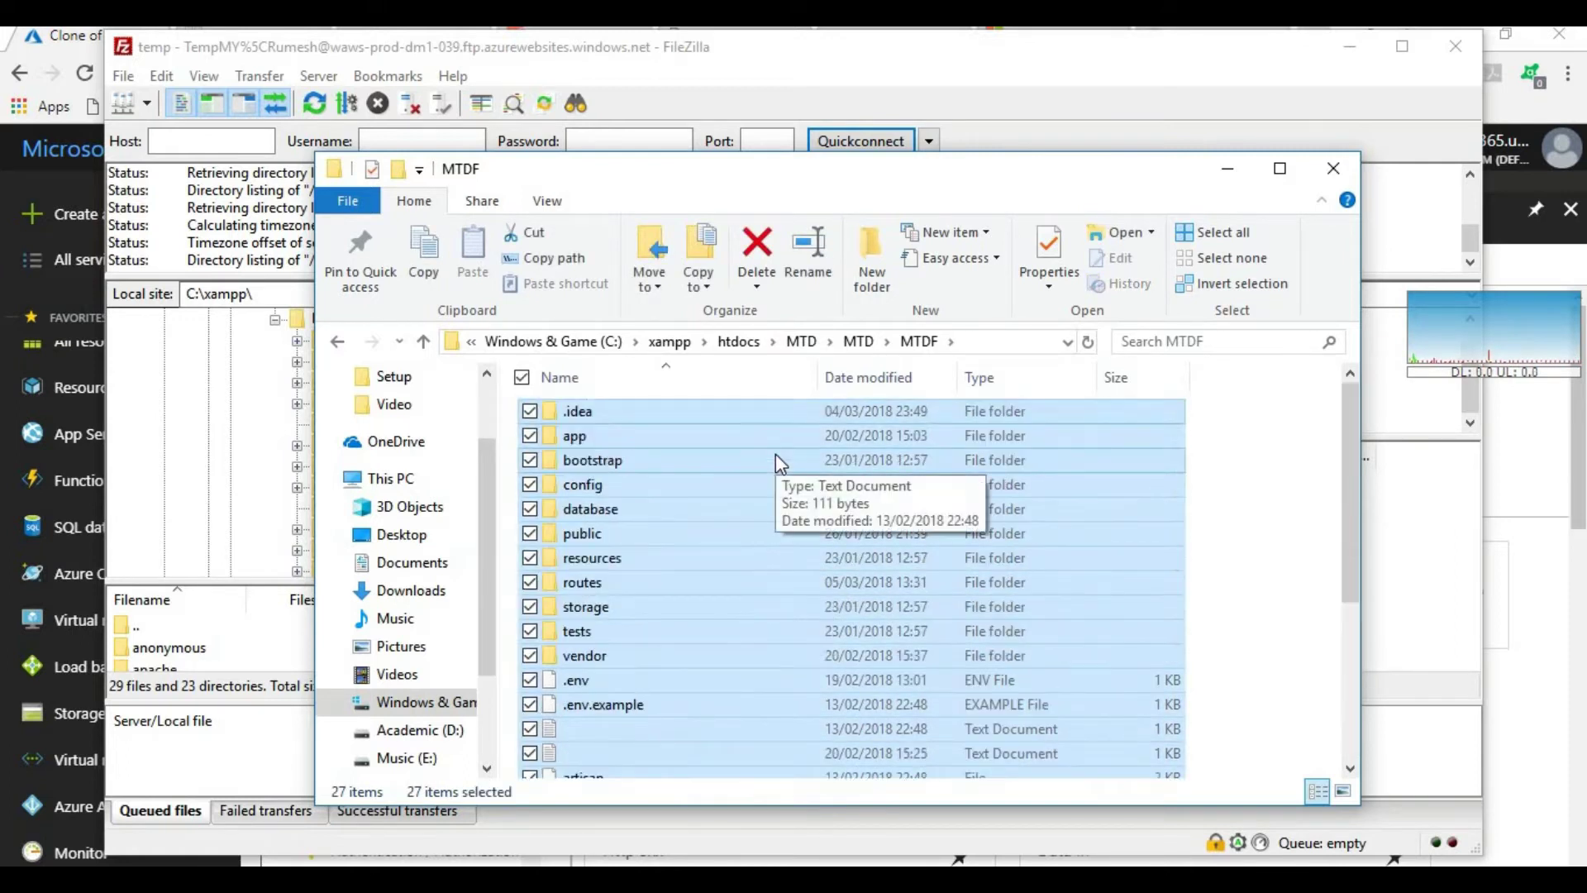
right_click(775, 469)
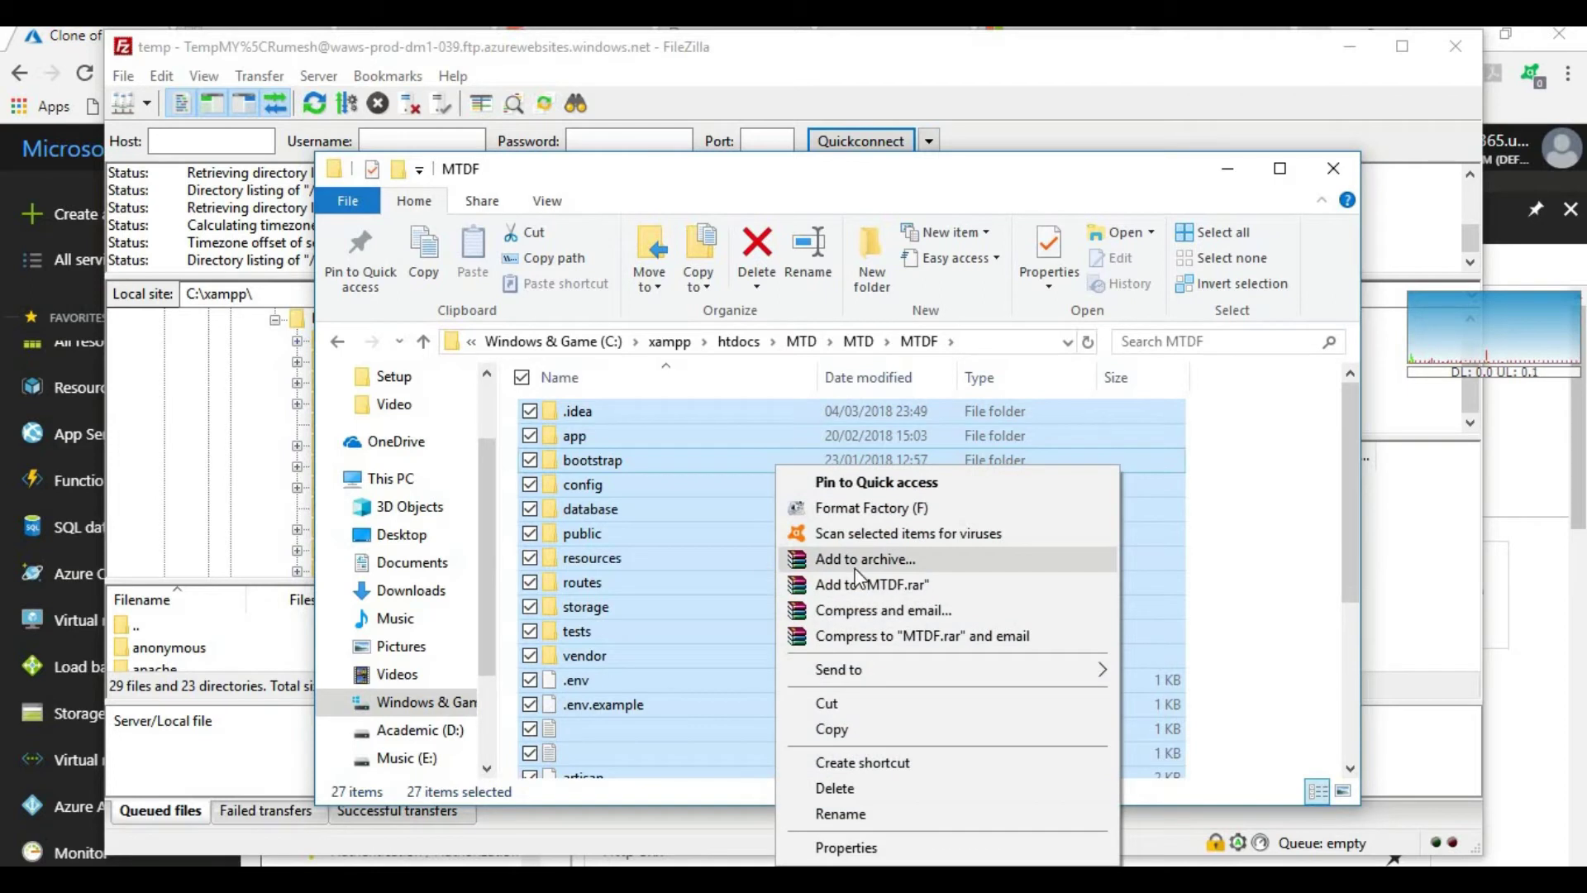
left_click(691, 567)
- Locate the MTDF zip archive in the project folder and minimize File Explorer
scroll(691, 575, "down", 4)
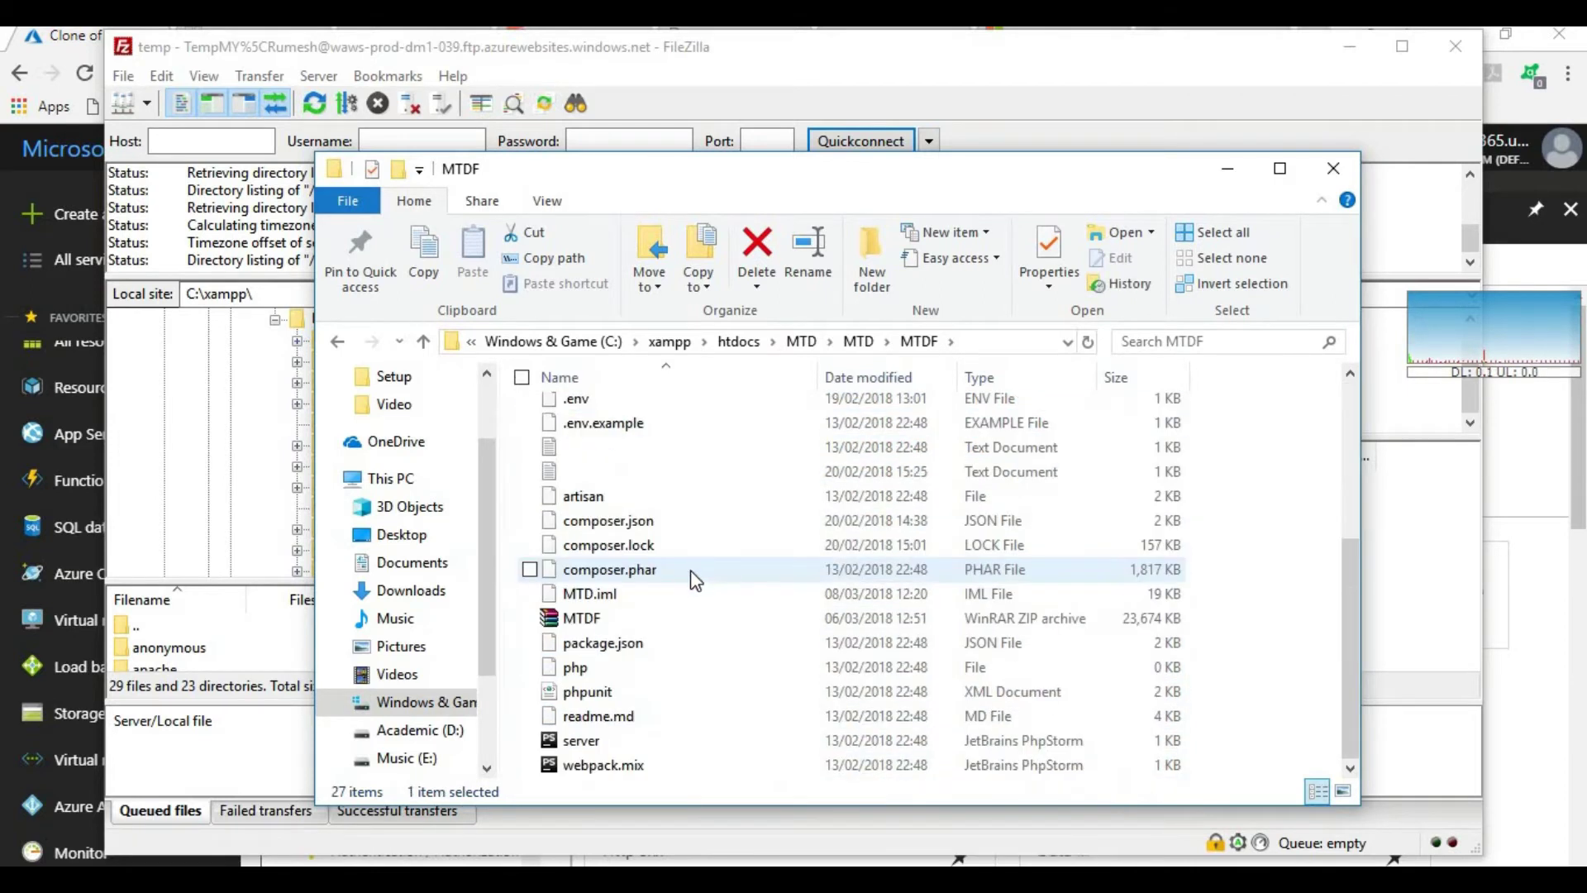
left_click(623, 618)
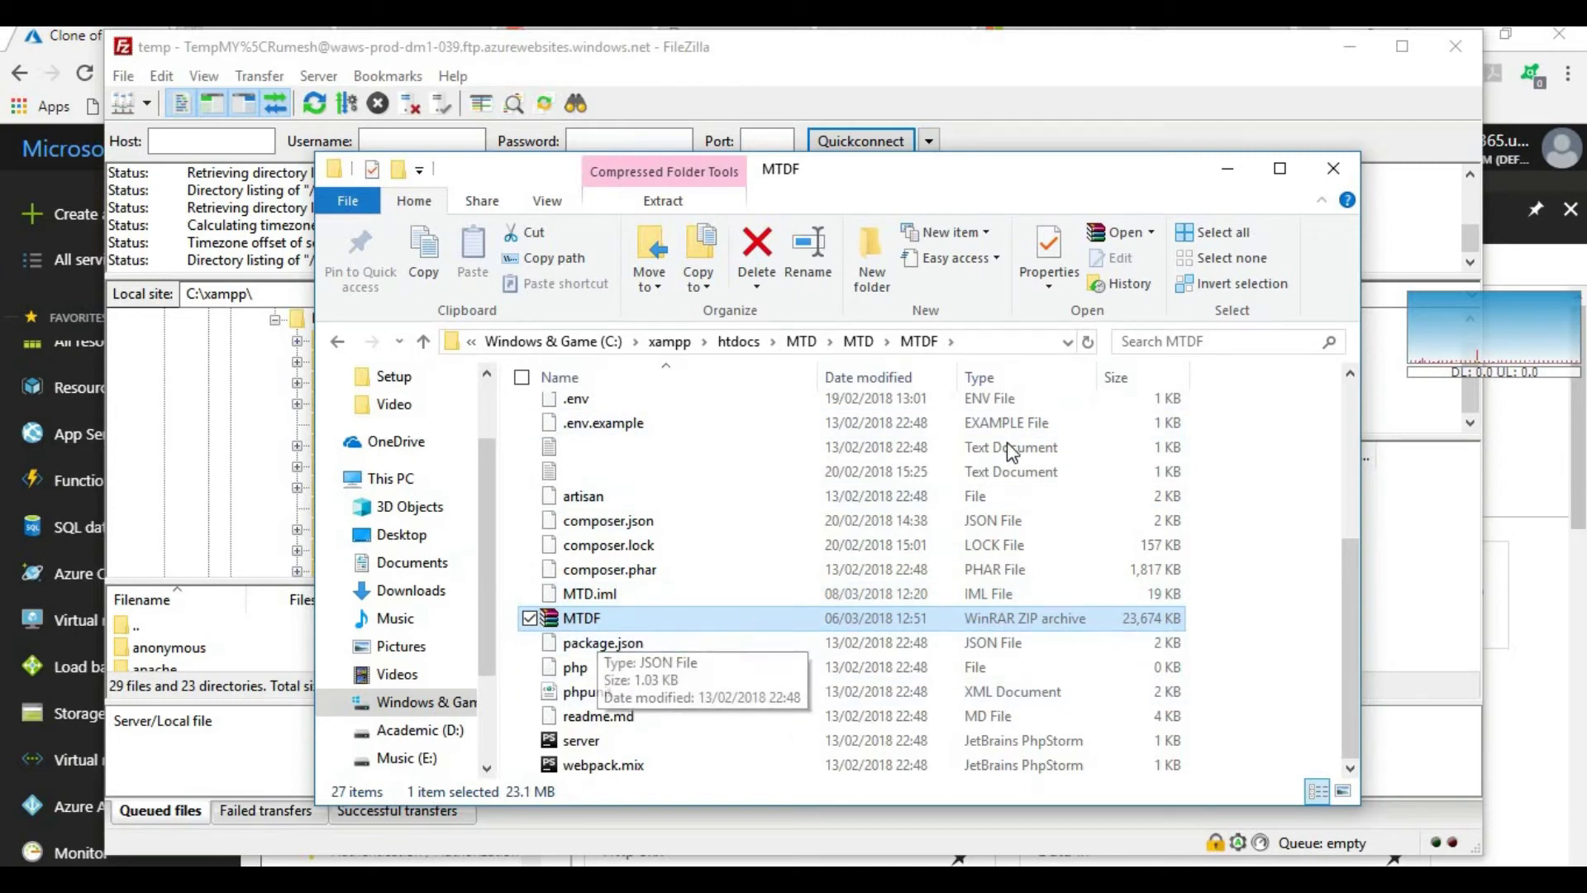
left_click(1226, 170)
- Enlarge FileZilla's local file listing and open the C:\xampp\htdocs\MTD\MTD\MTDF folder in it
scroll(659, 570, "down", 1)
left_click_drag(659, 578, 388, 413)
scroll(353, 488, "down", 5)
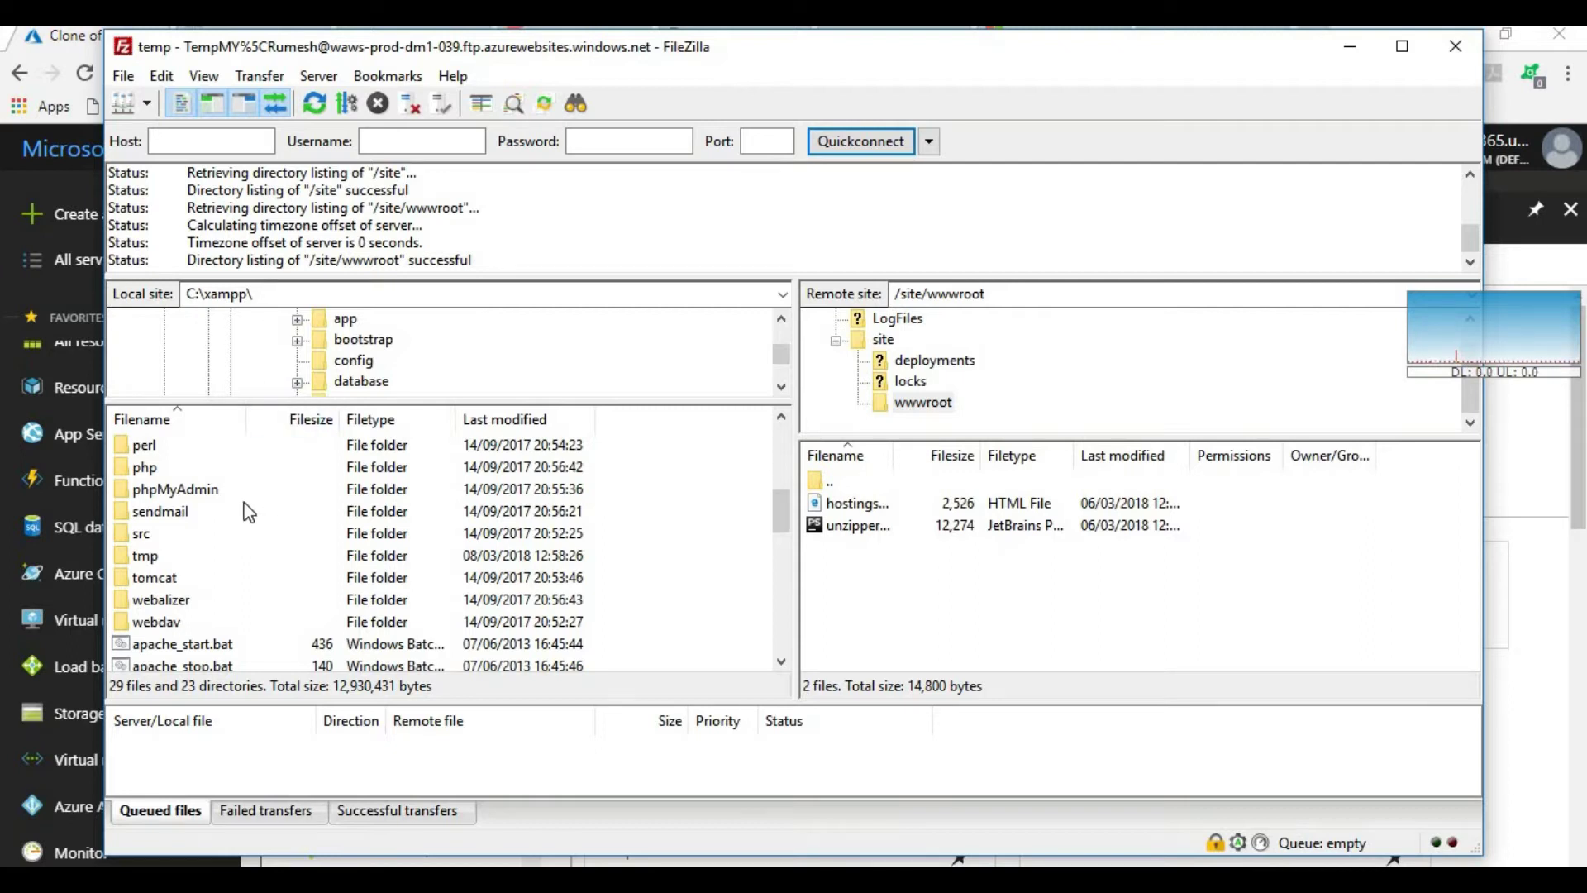
scroll(248, 512, "up", 5)
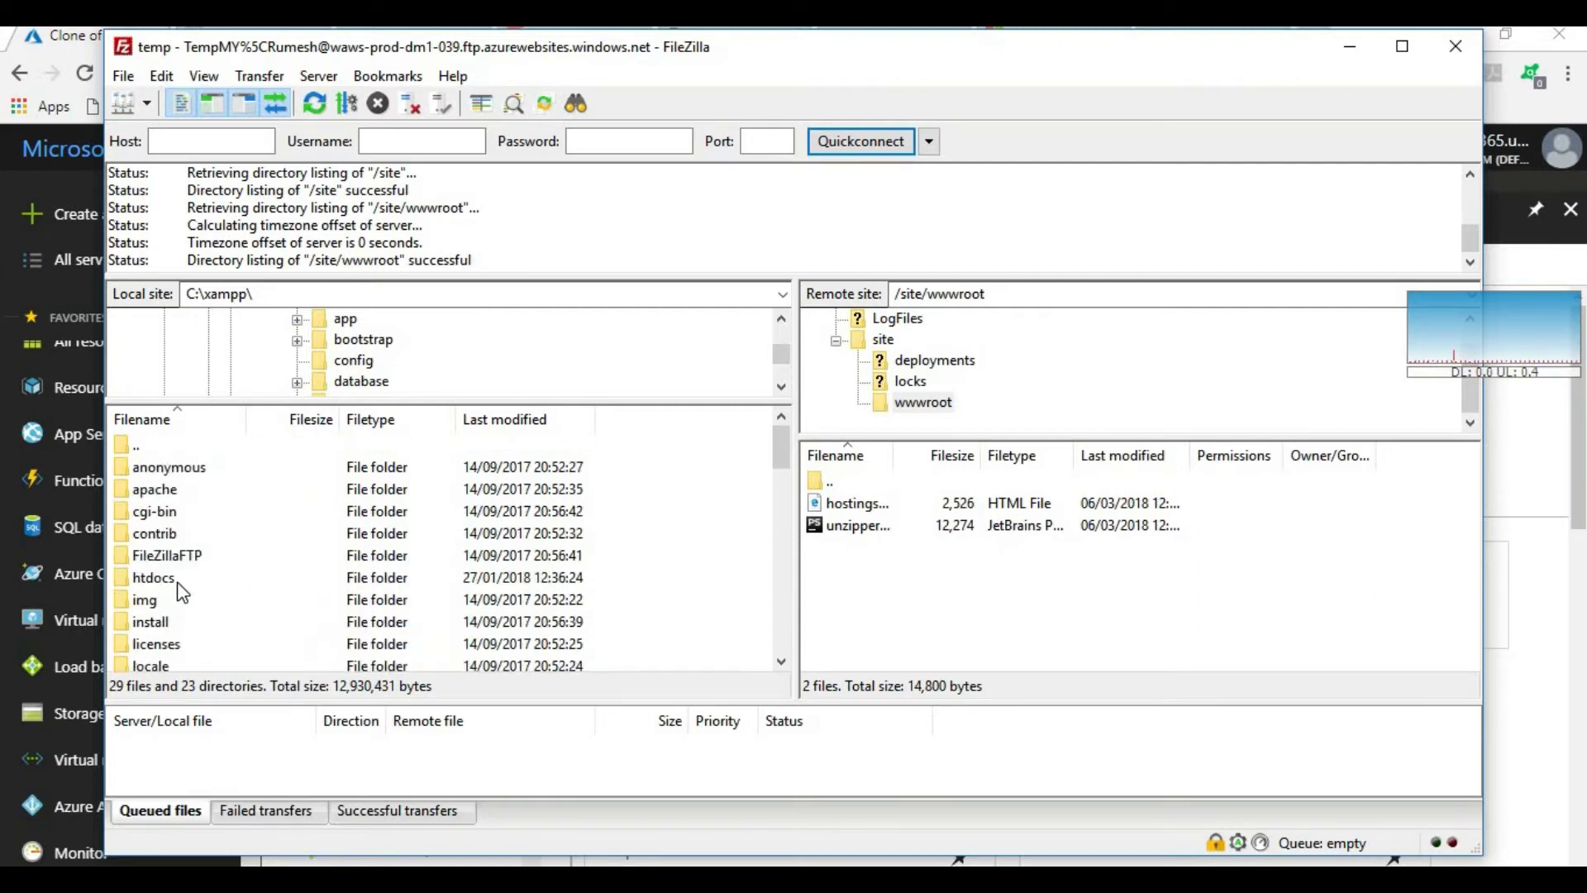
left_click(246, 576)
double_click(245, 576)
scroll(303, 536, "down", 2)
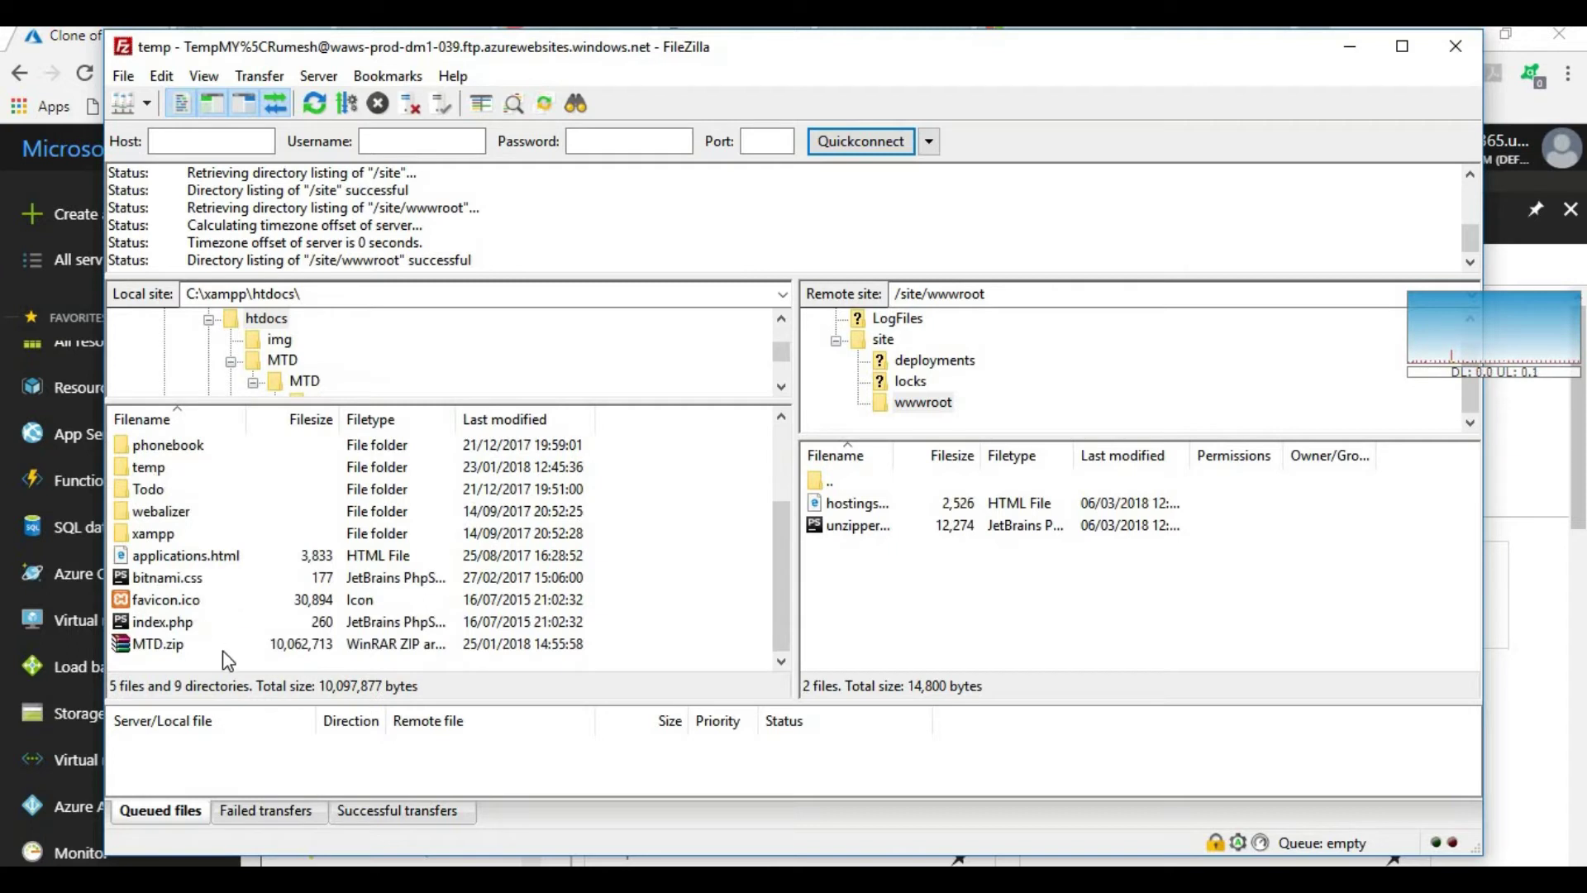
scroll(210, 527, "up", 2)
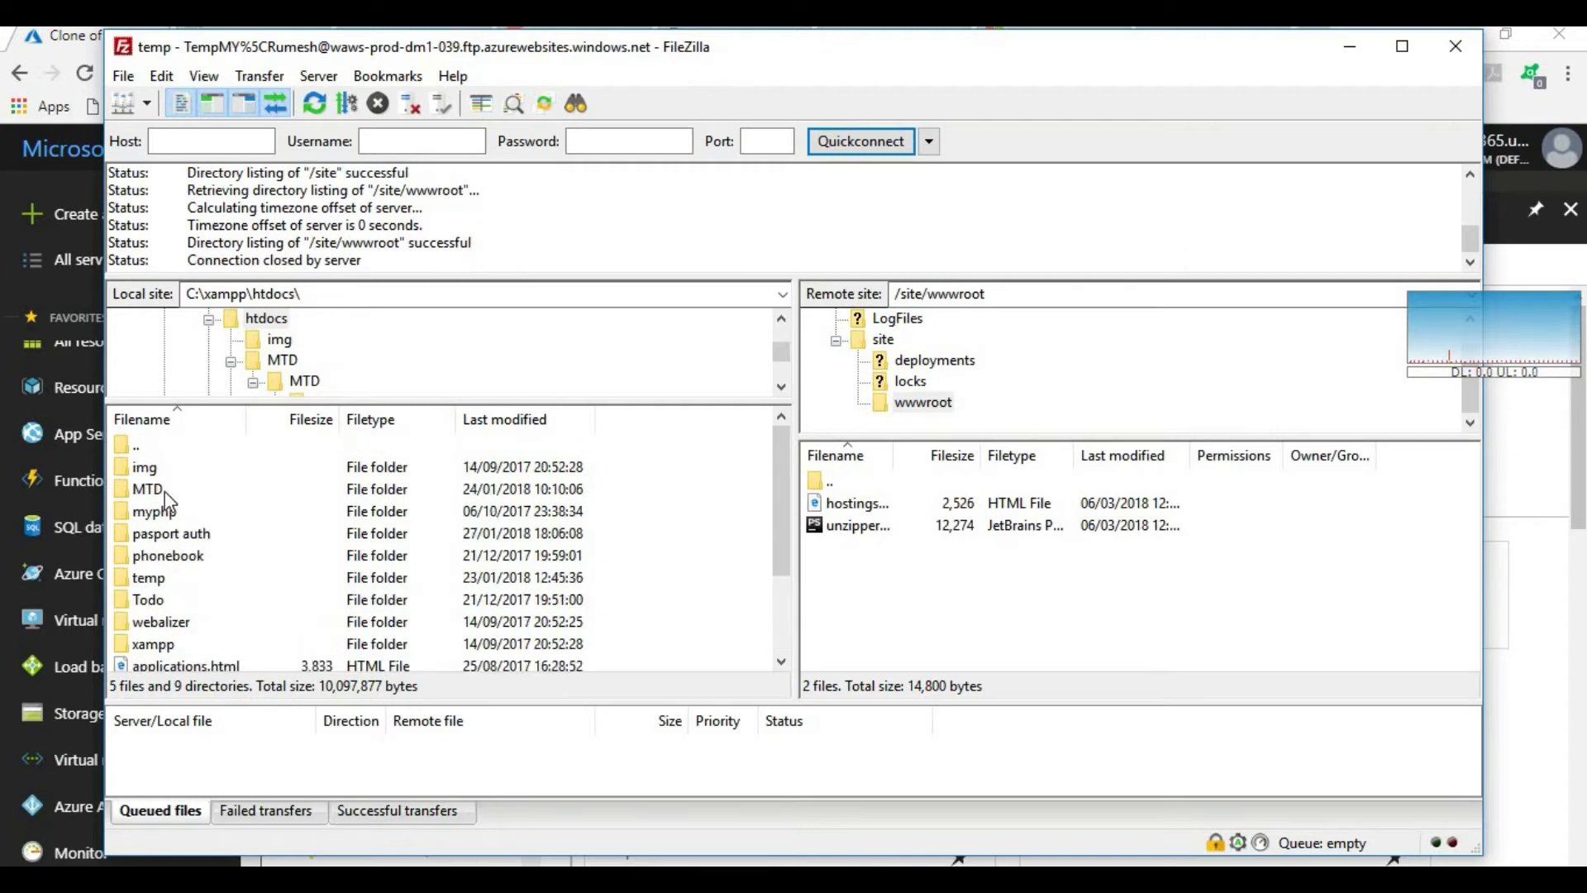
double_click(162, 489)
double_click(162, 471)
double_click(170, 467)
- Upload MTDF.zip from the local project folder to the remote /site/wwwroot folder and enlarge the transfer queue area
scroll(248, 562, "down", 6)
scroll(223, 545, "down", 2)
left_click(191, 514)
right_click(242, 512)
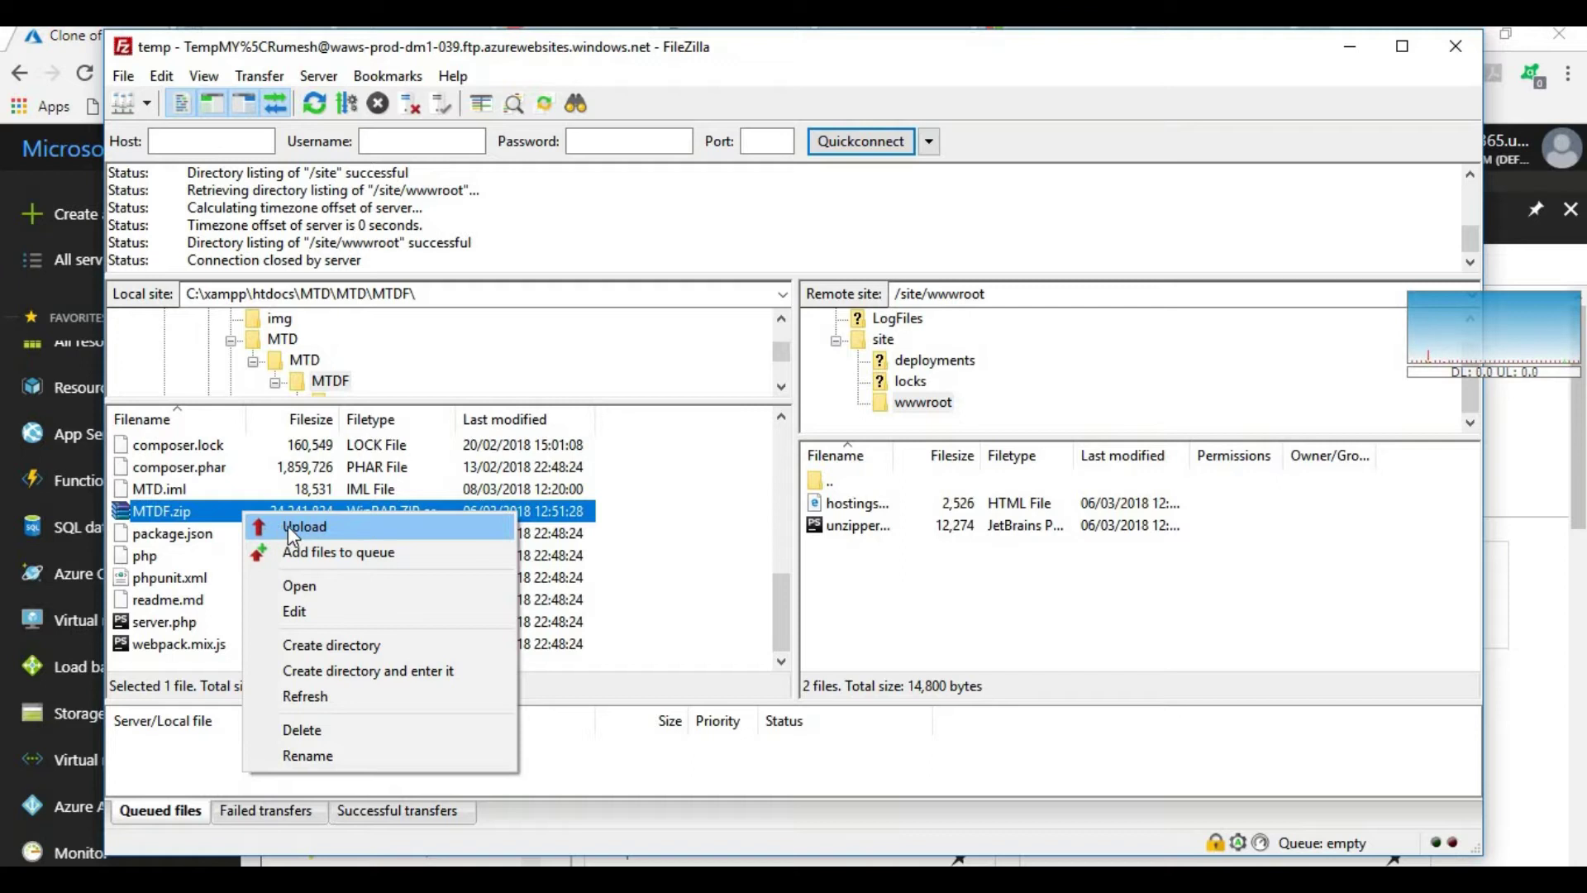
left_click(288, 526)
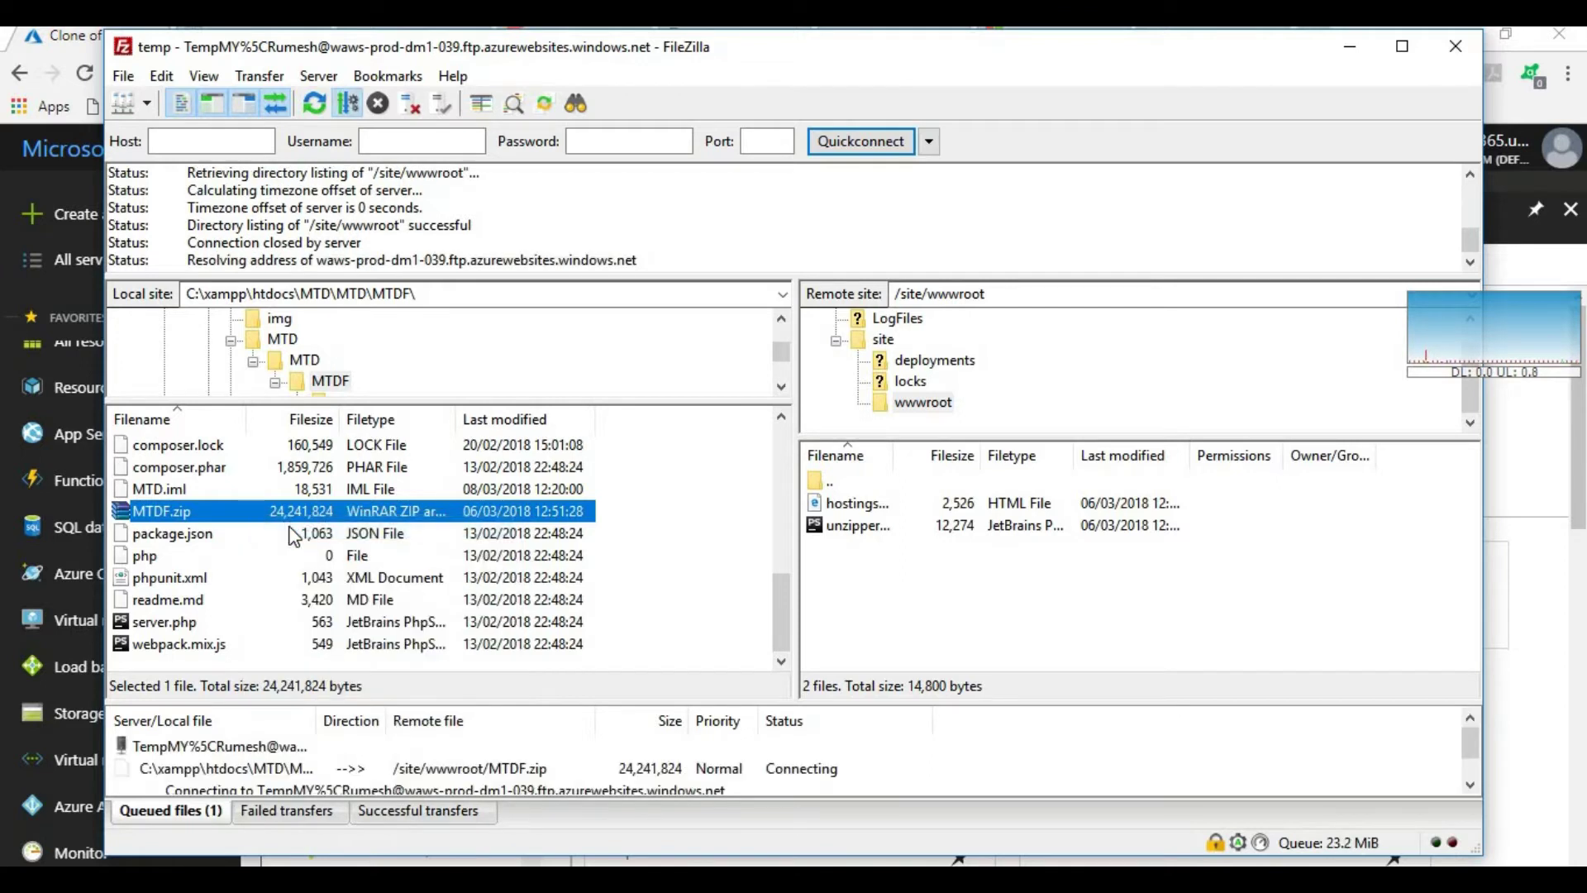
left_click_drag(538, 704, 539, 627)
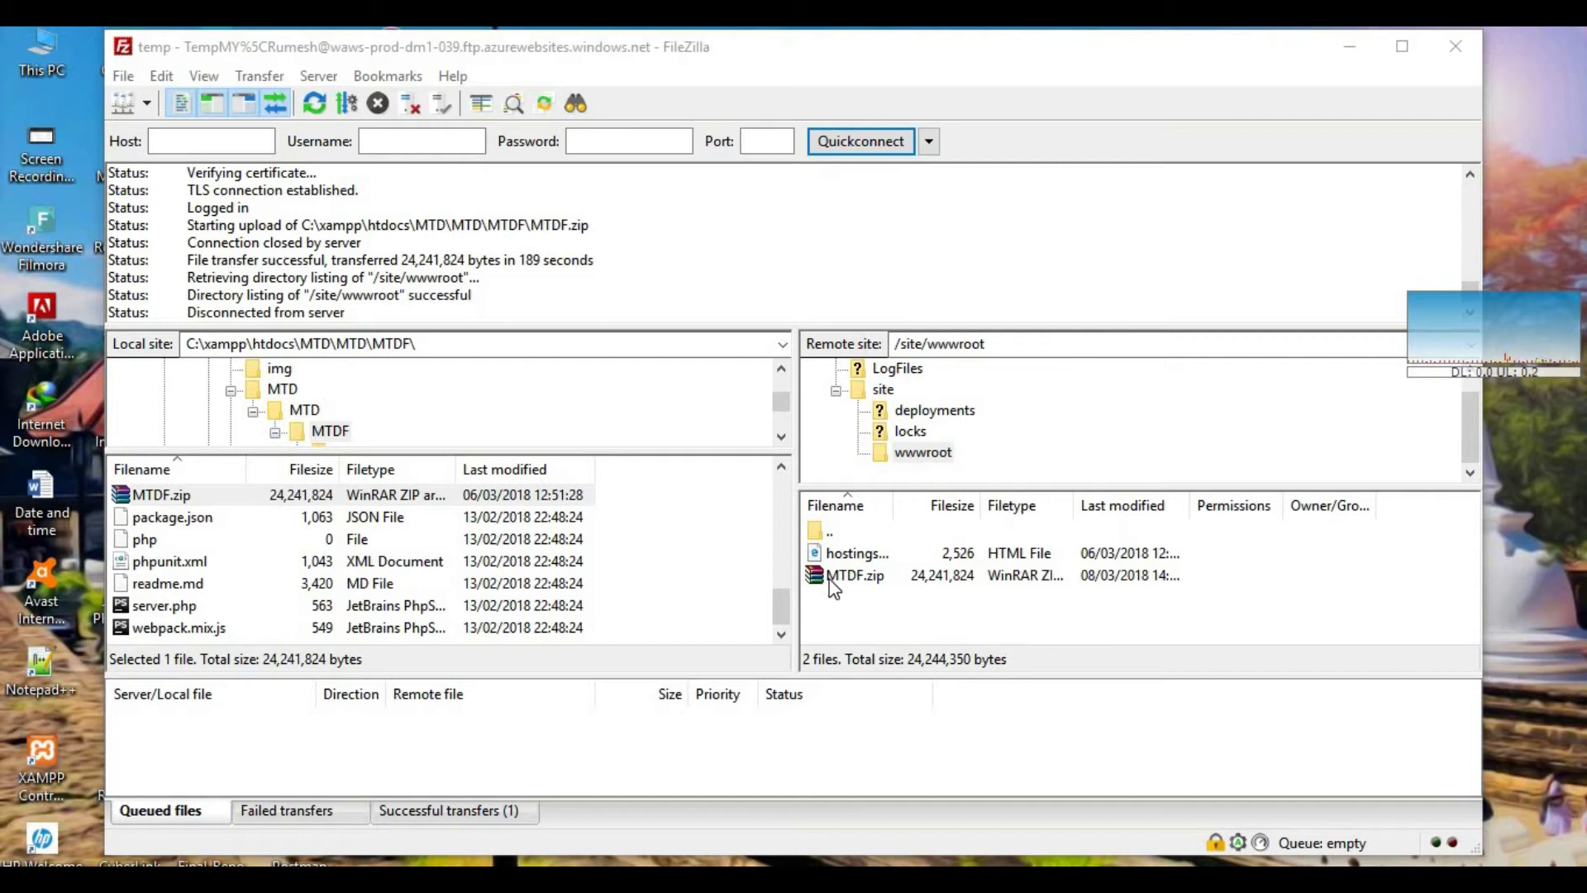
- Check which actions are available for the uploaded MTDF.zip on the remote site
right_click(878, 578)
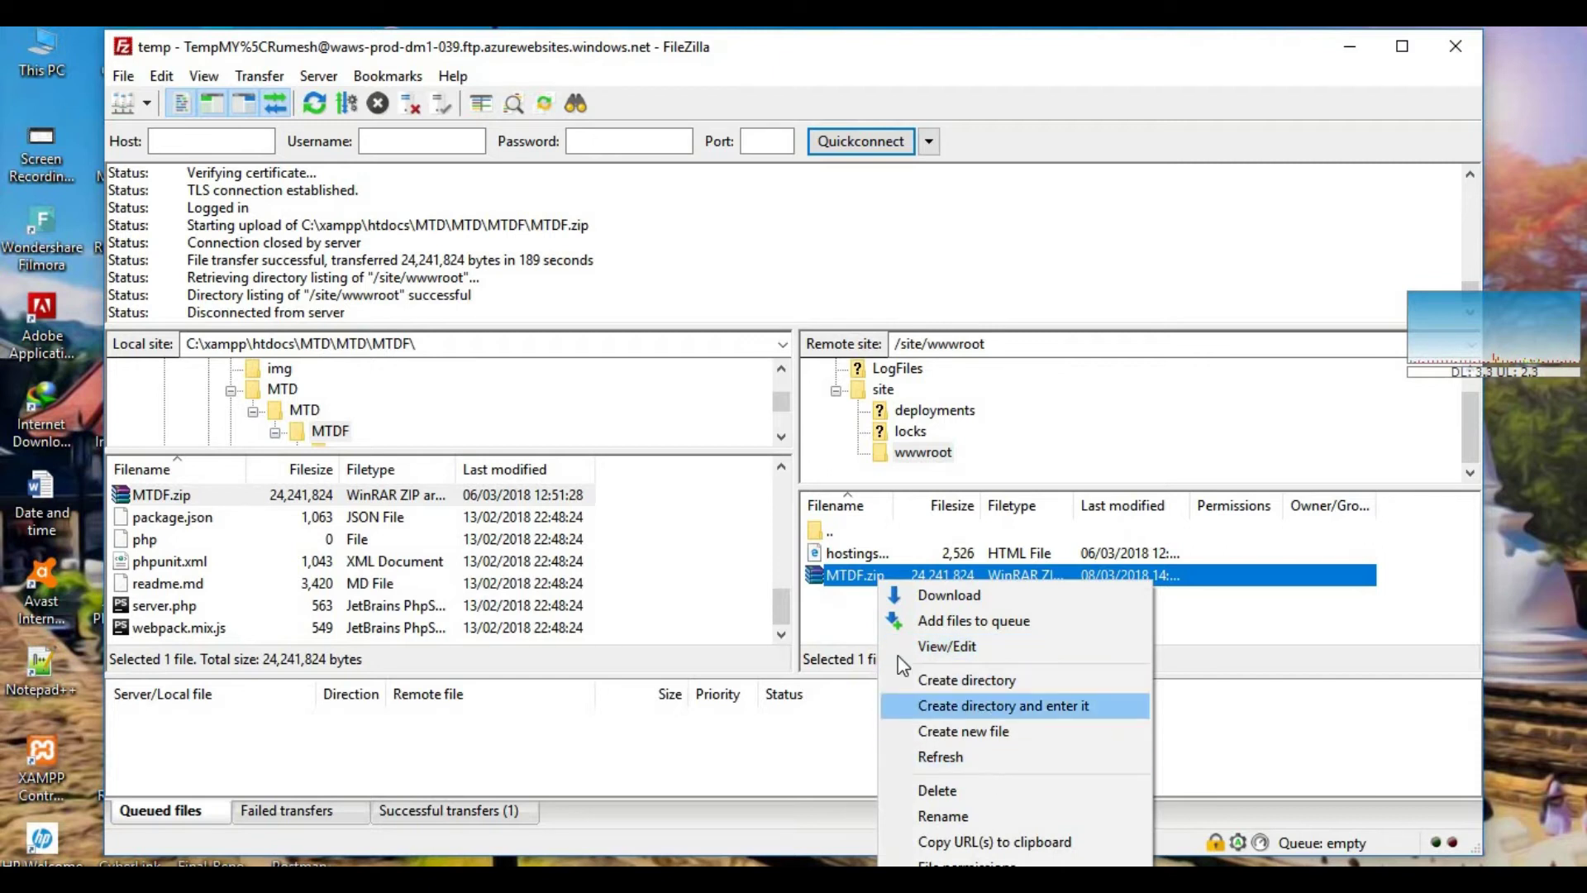
left_click(836, 608)
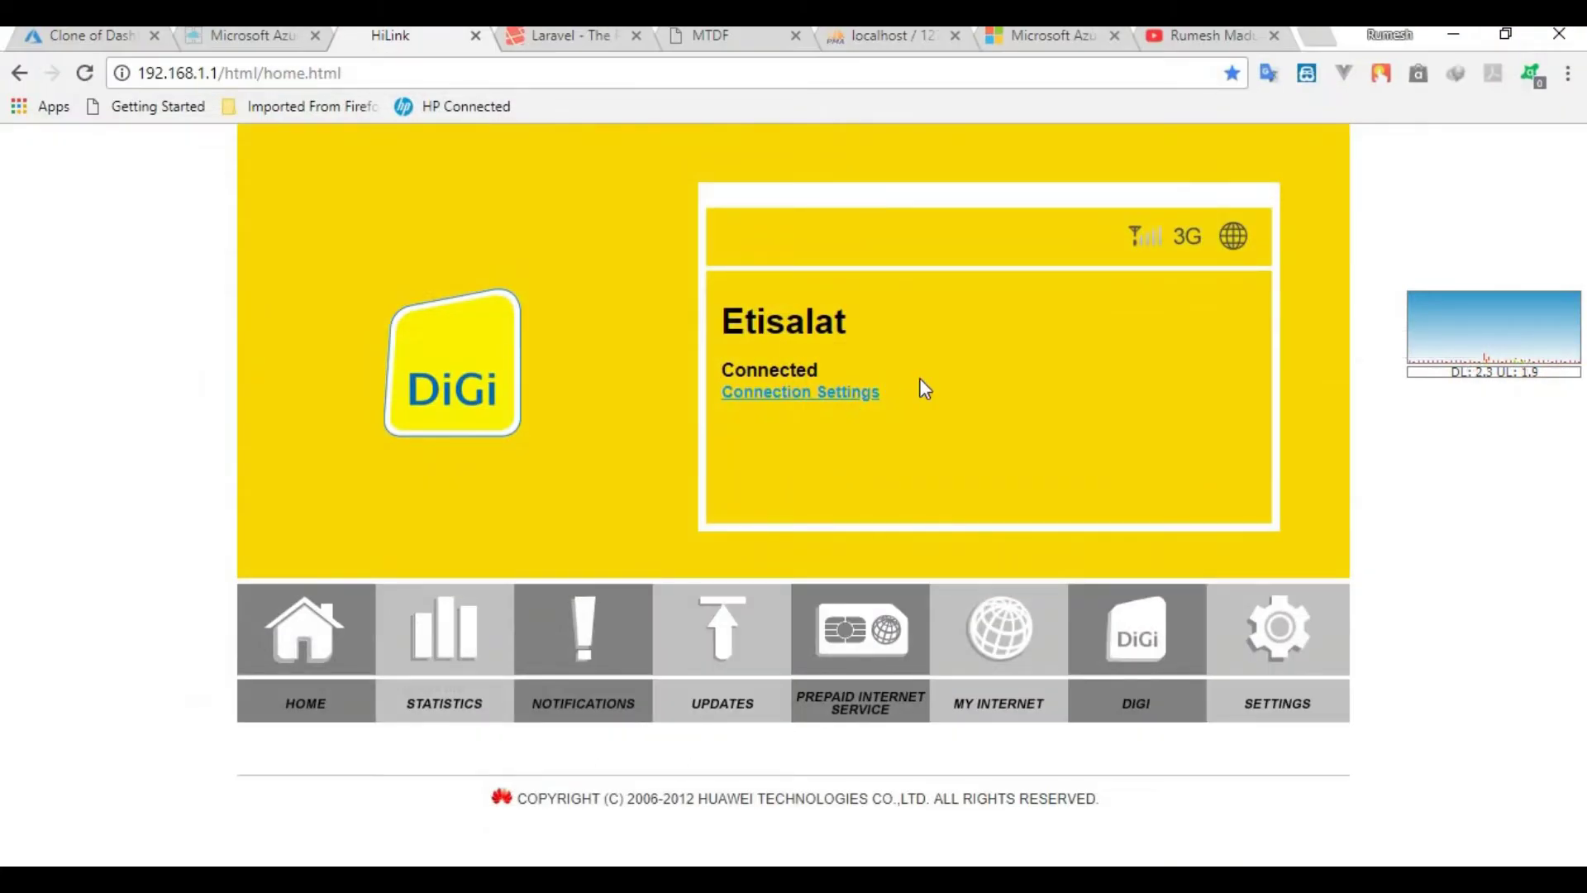
- Search the web for unzipper.php in a new browser tab and open the ndeet/unzipper GitHub repository
left_click(1314, 36)
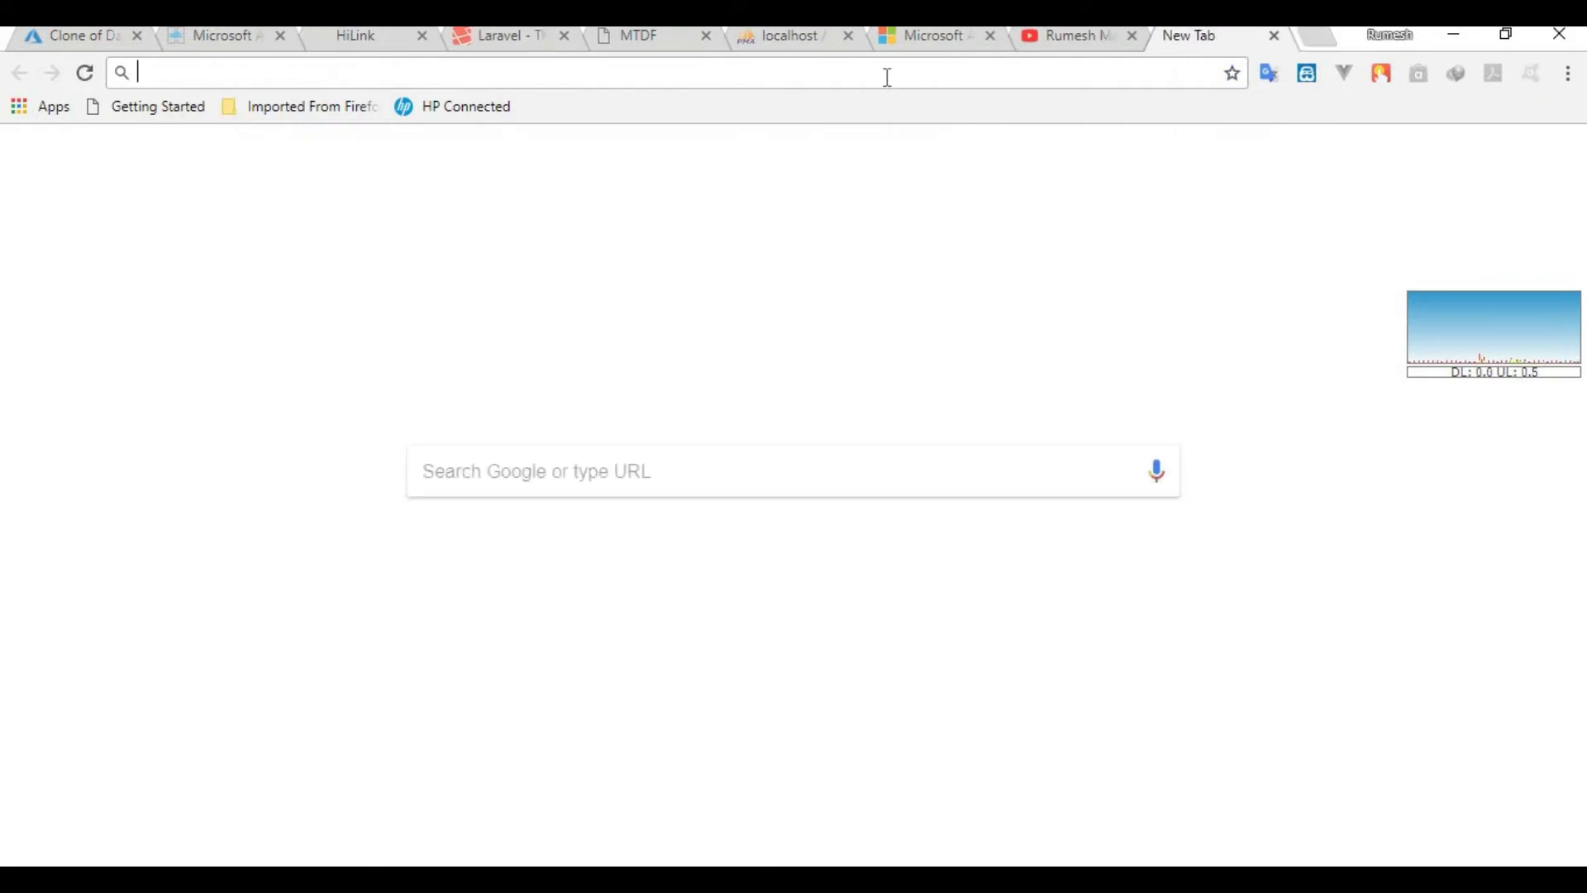
type("un")
key("Down")
key("Down")
key("Down")
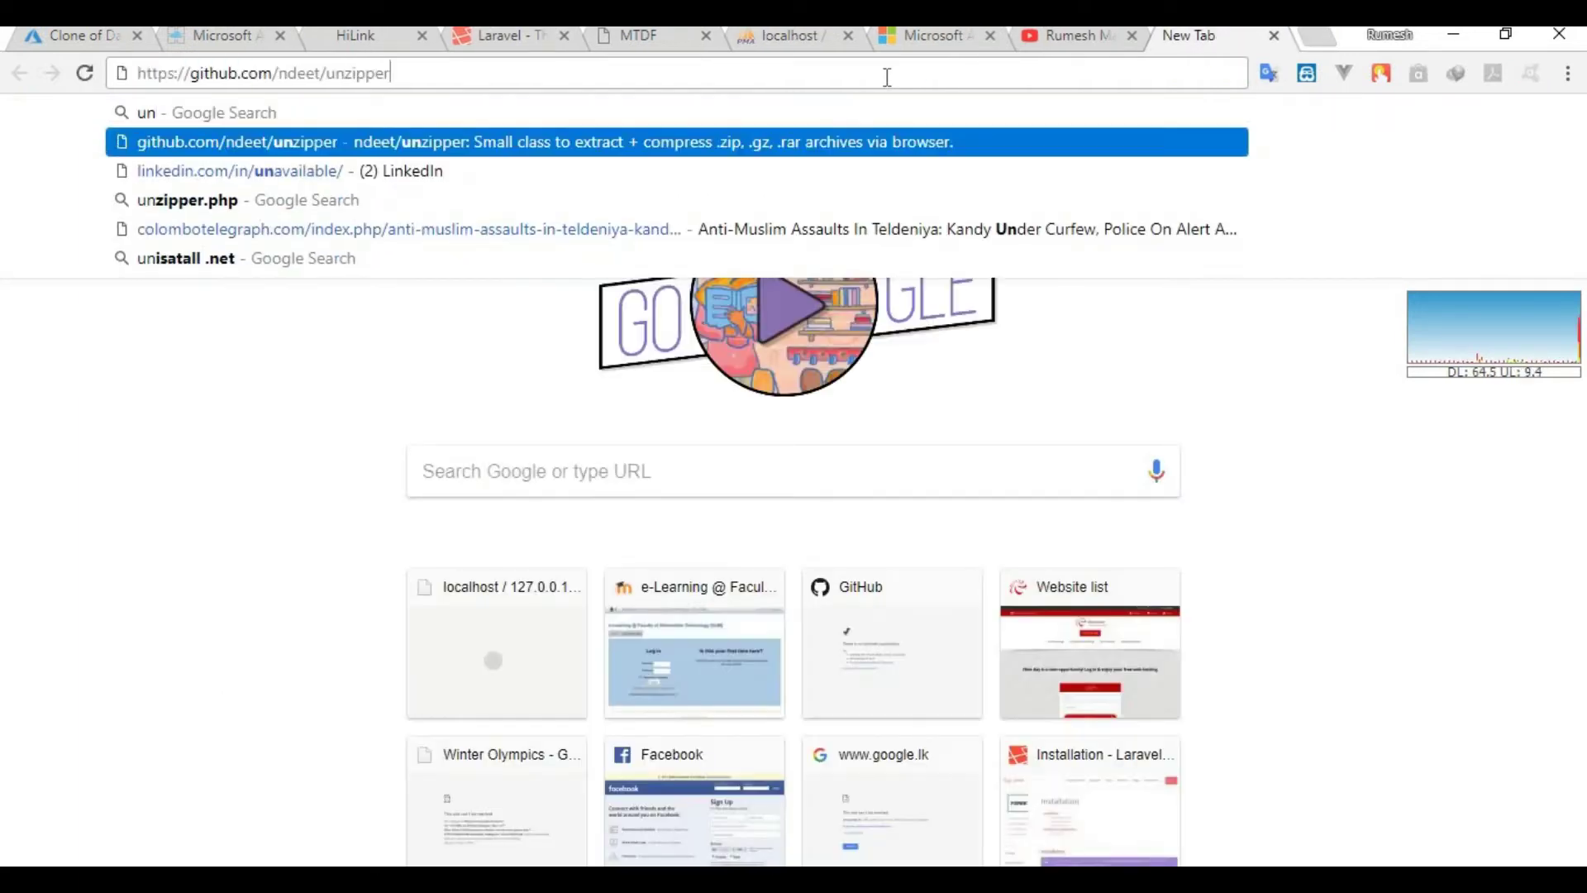
key("Return")
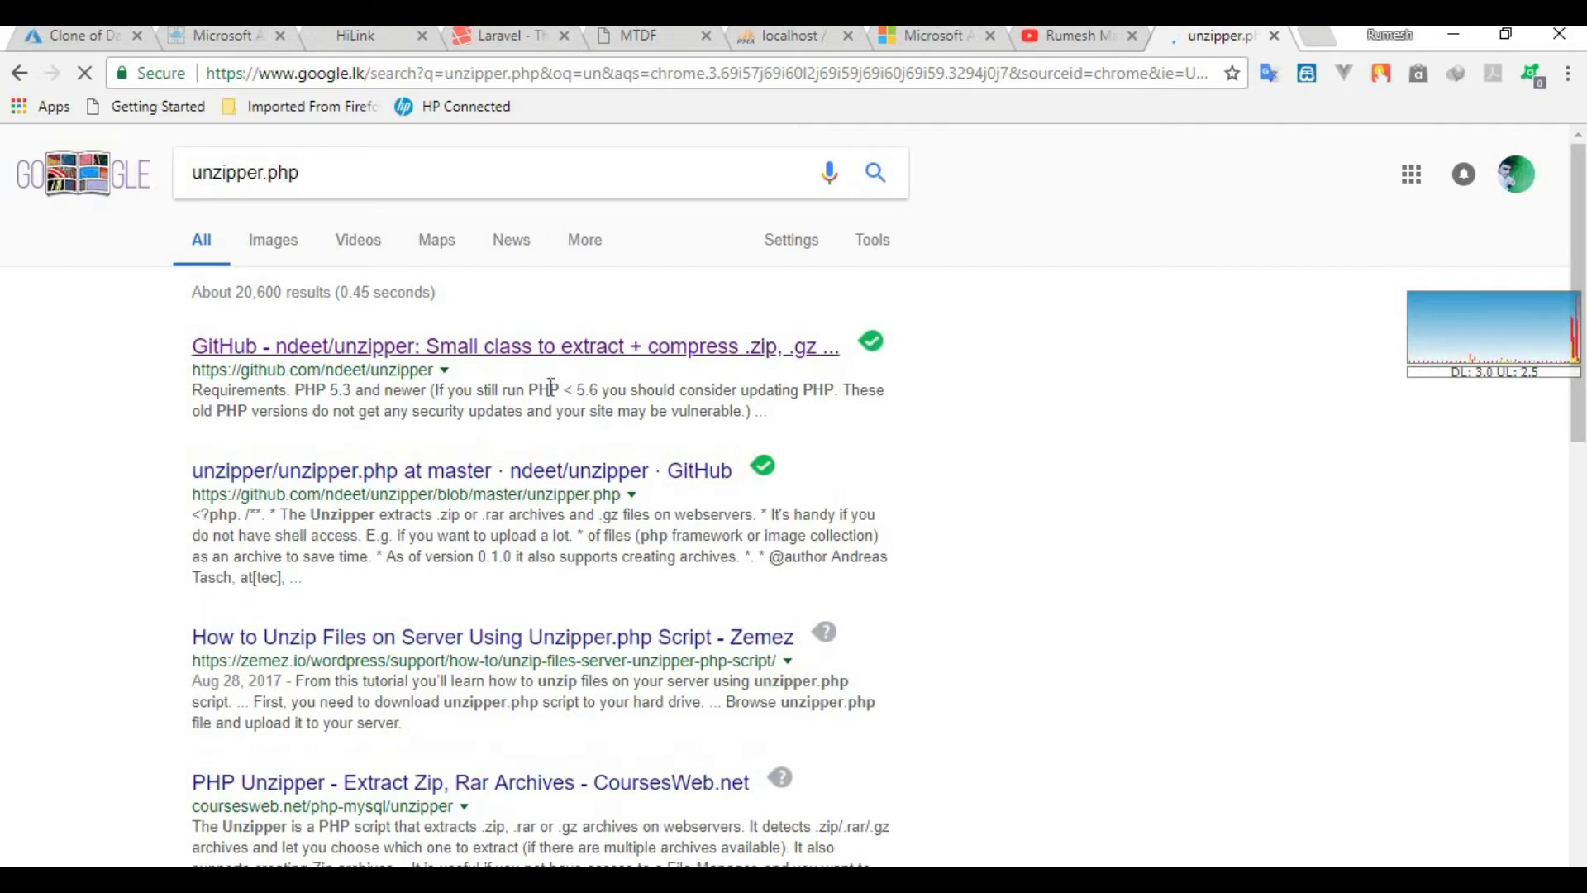
left_click(306, 354)
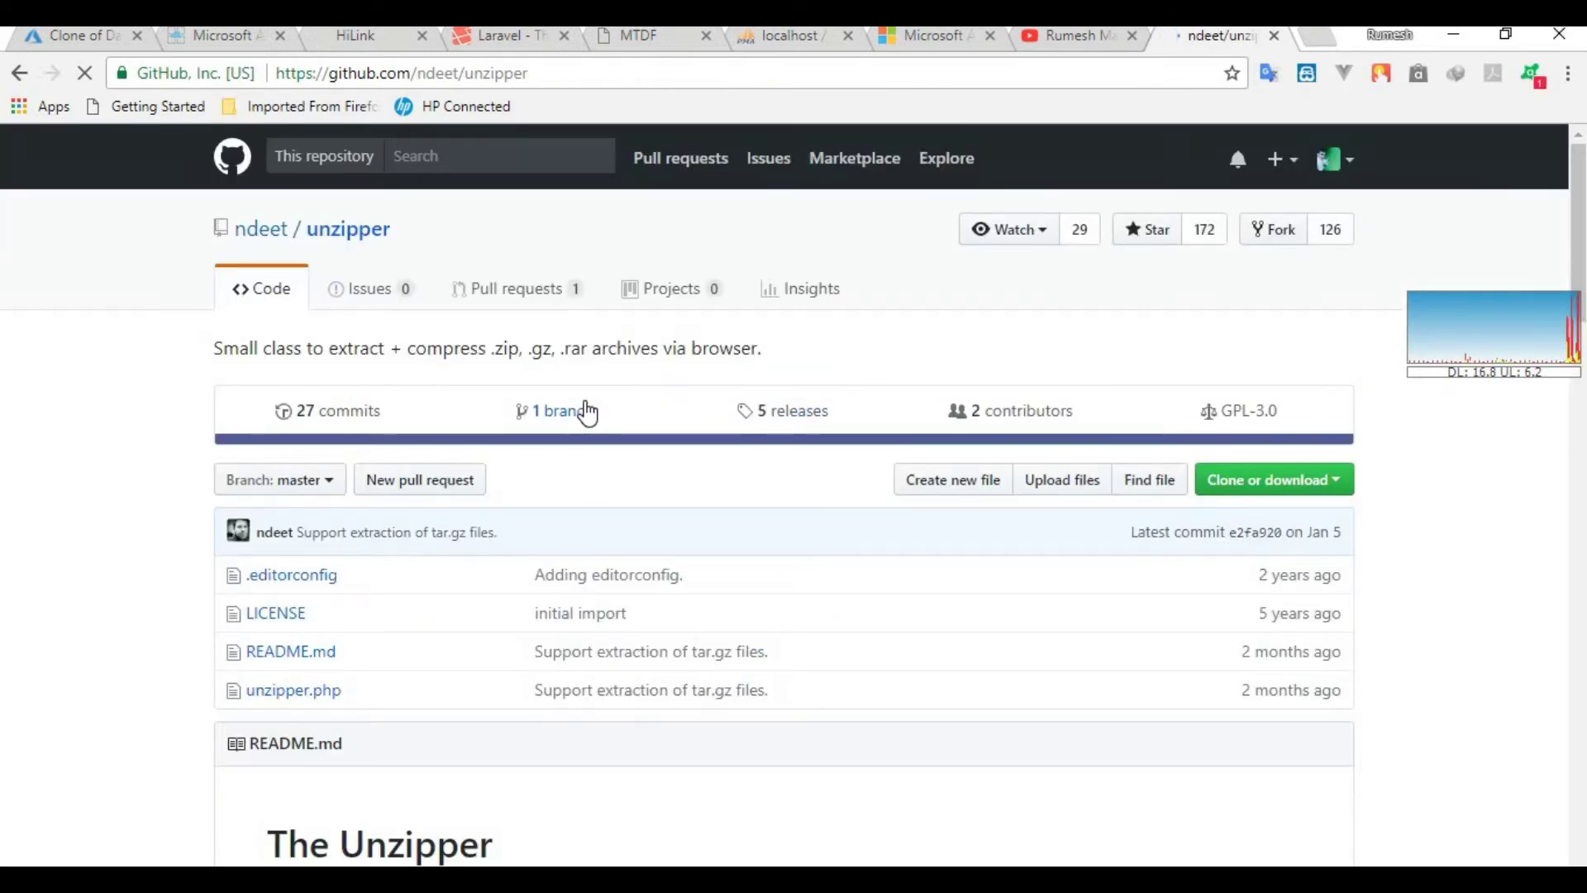
- Read the unzipper README's requirements, usage instructions and screenshot section, and return to the repository's file list
scroll(589, 409, "down", 4)
scroll(589, 410, "down", 7)
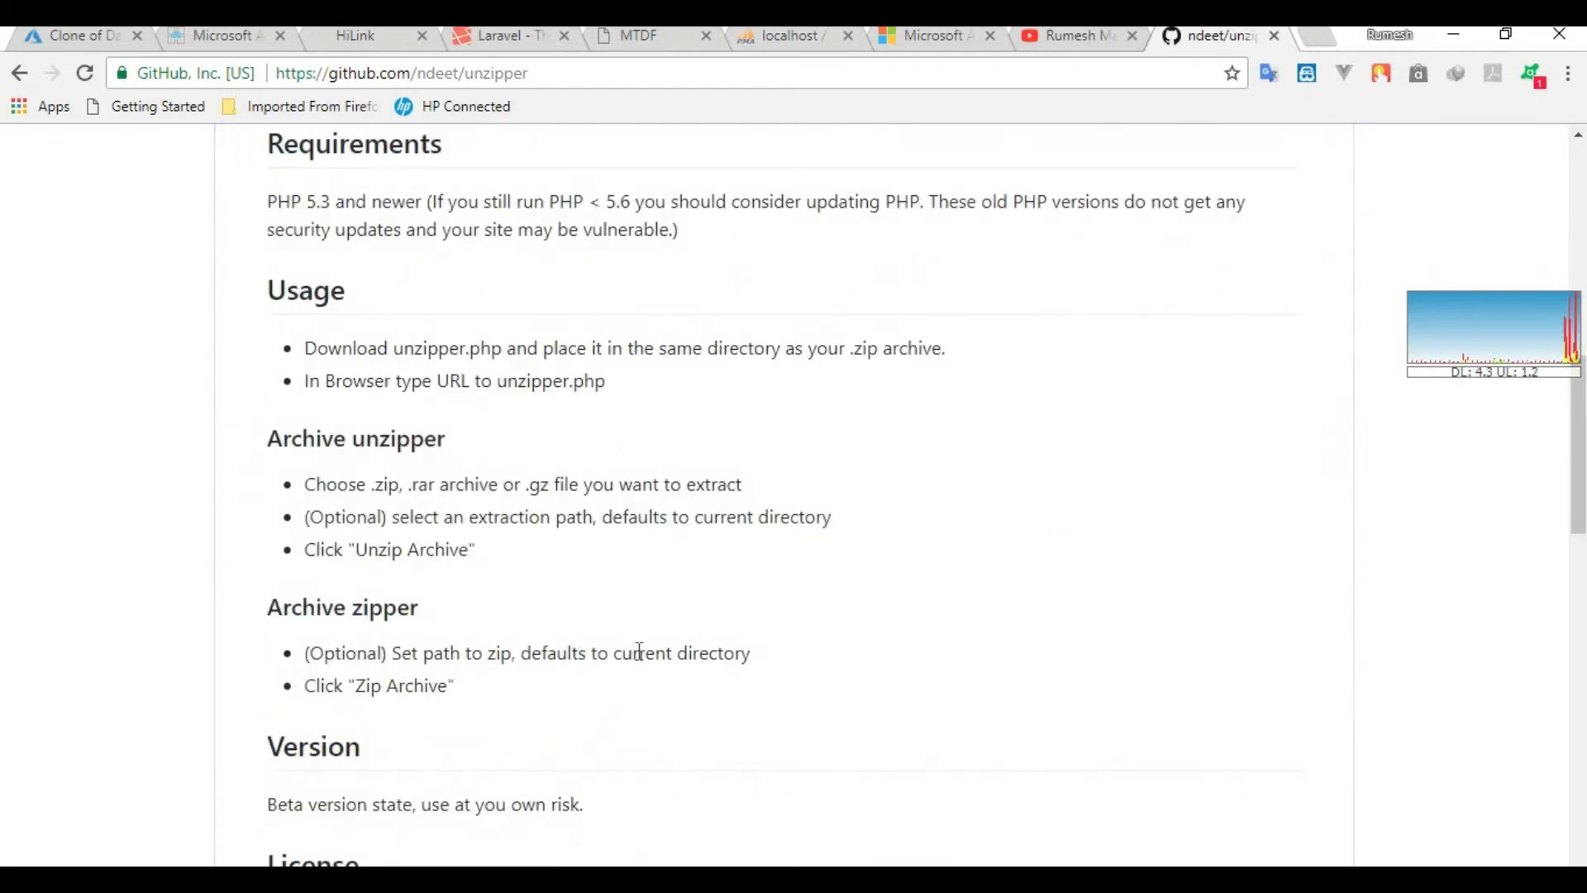
scroll(677, 538, "down", 4)
scroll(684, 538, "up", 5)
scroll(686, 537, "down", 6)
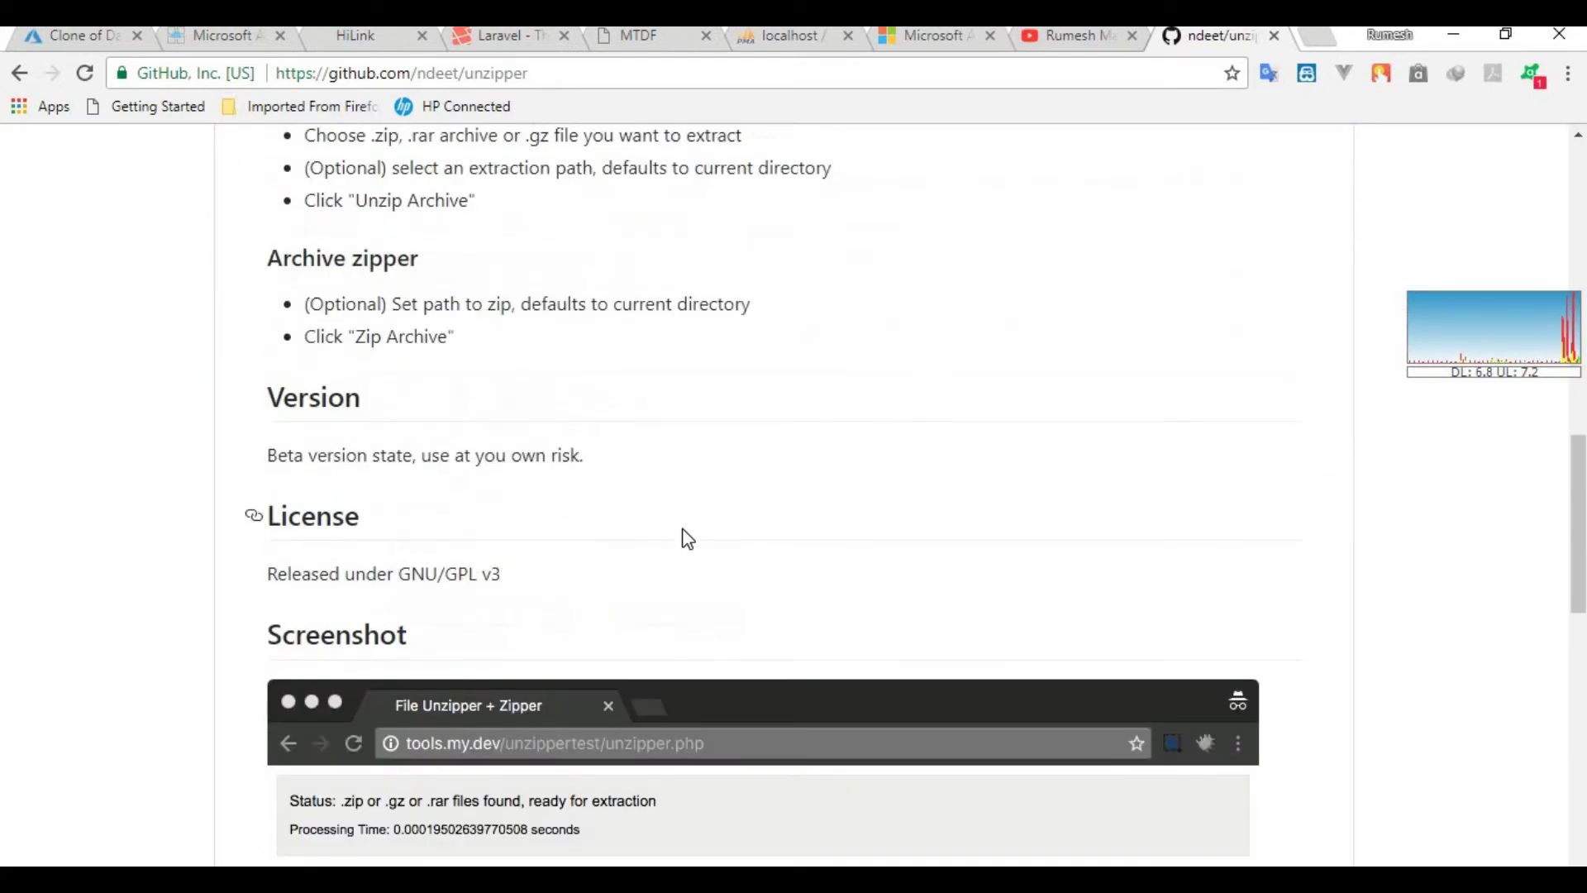
scroll(687, 538, "down", 7)
scroll(687, 538, "up", 12)
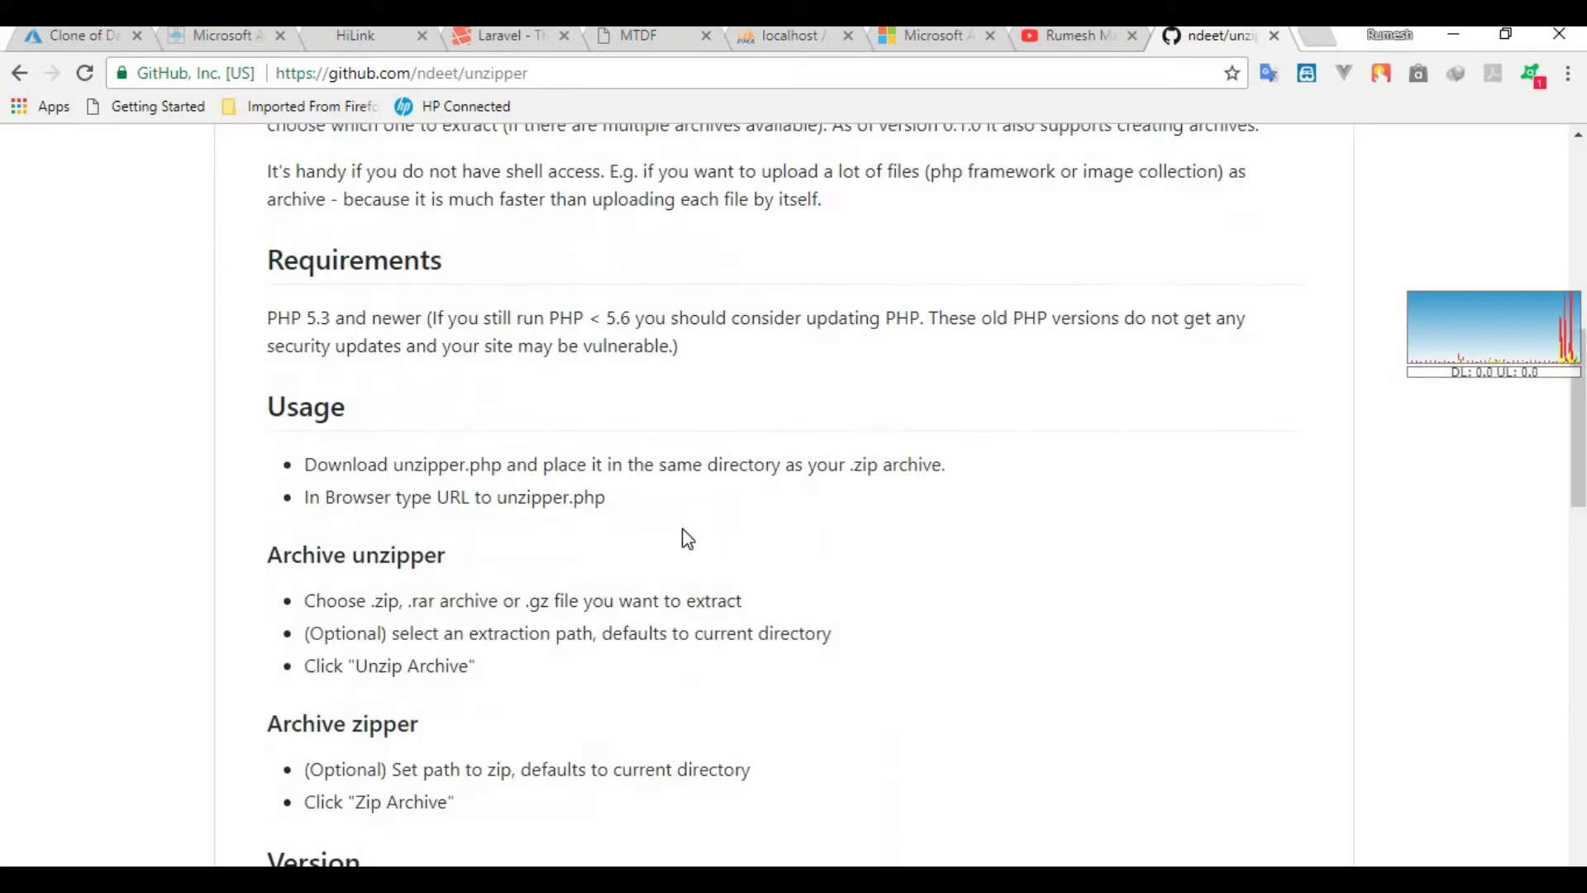
scroll(685, 536, "up", 10)
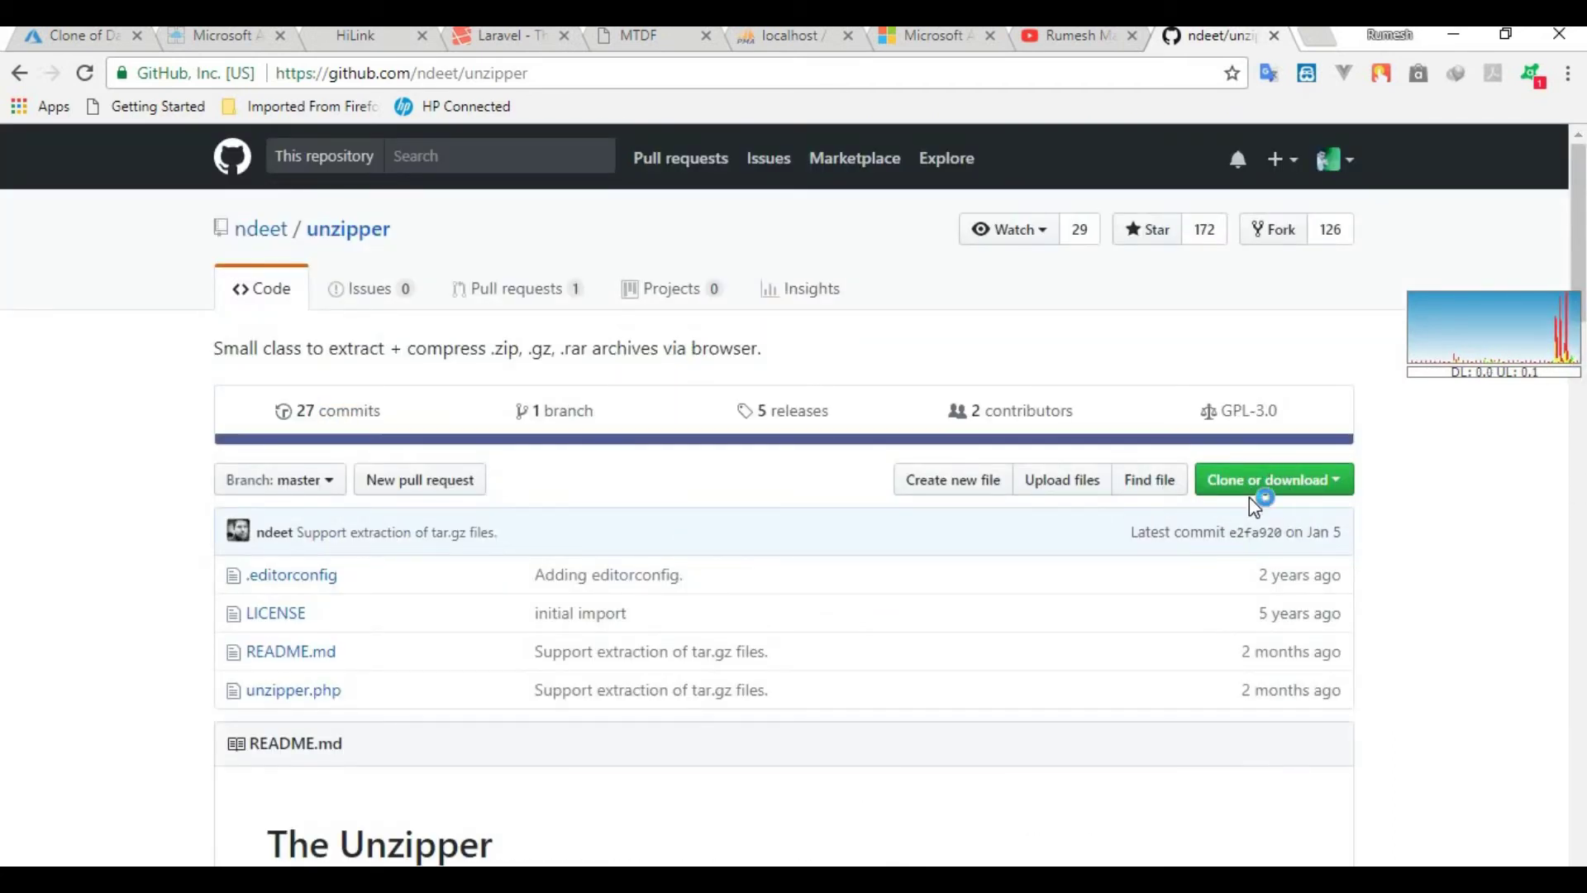
- Locate the unzipper PHP file inside the extracted Downloads\Compressed\unzipper-master\unzipper-master folder and minimize File Explorer
left_click(1249, 494)
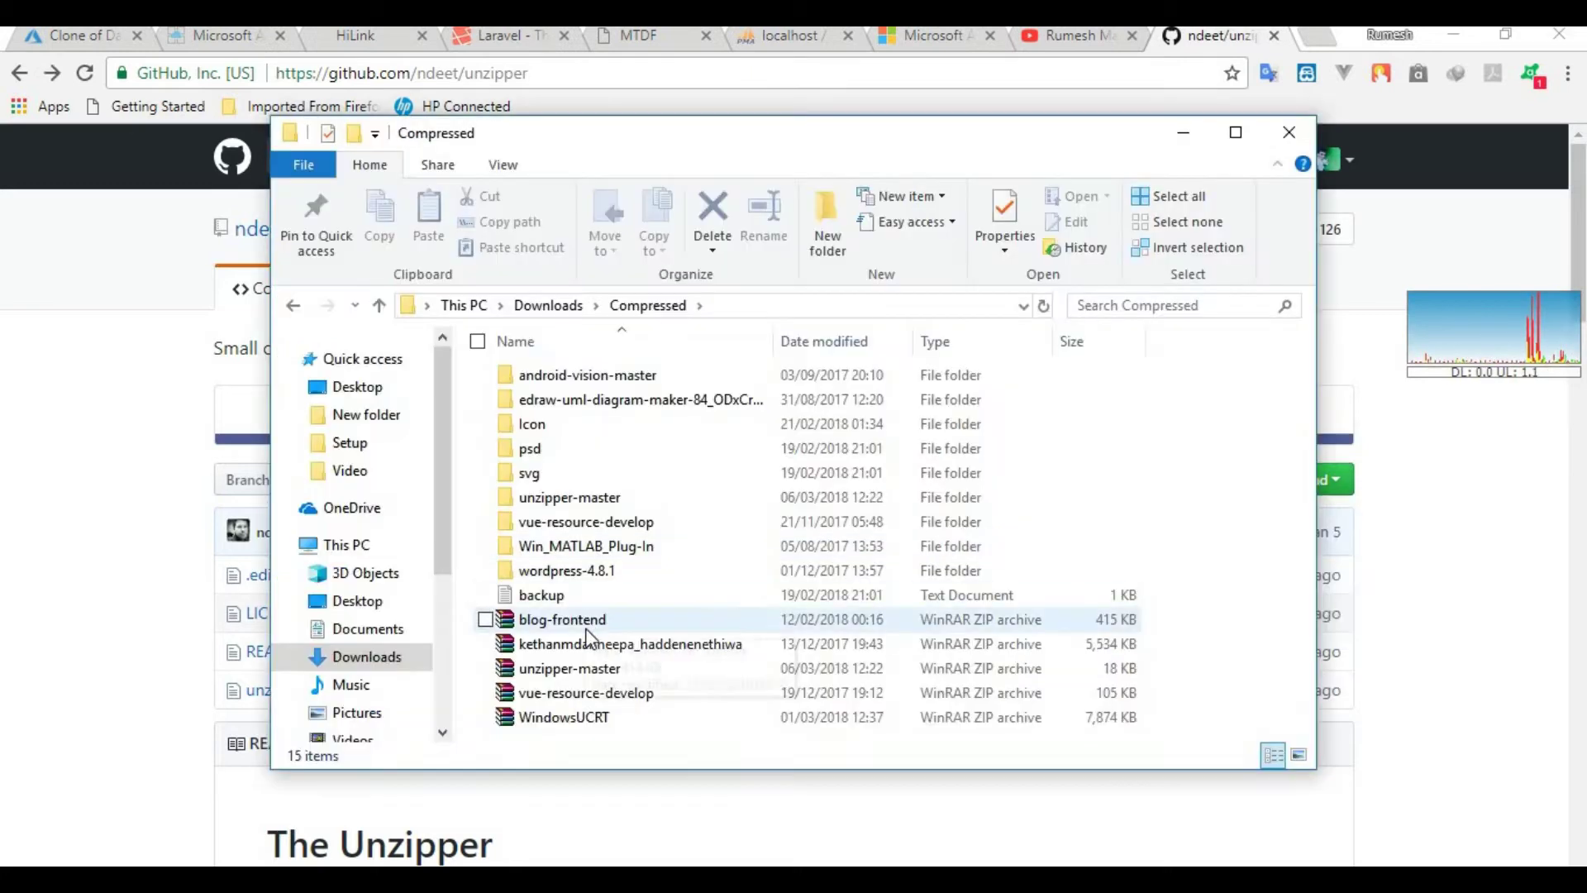
left_click(591, 671)
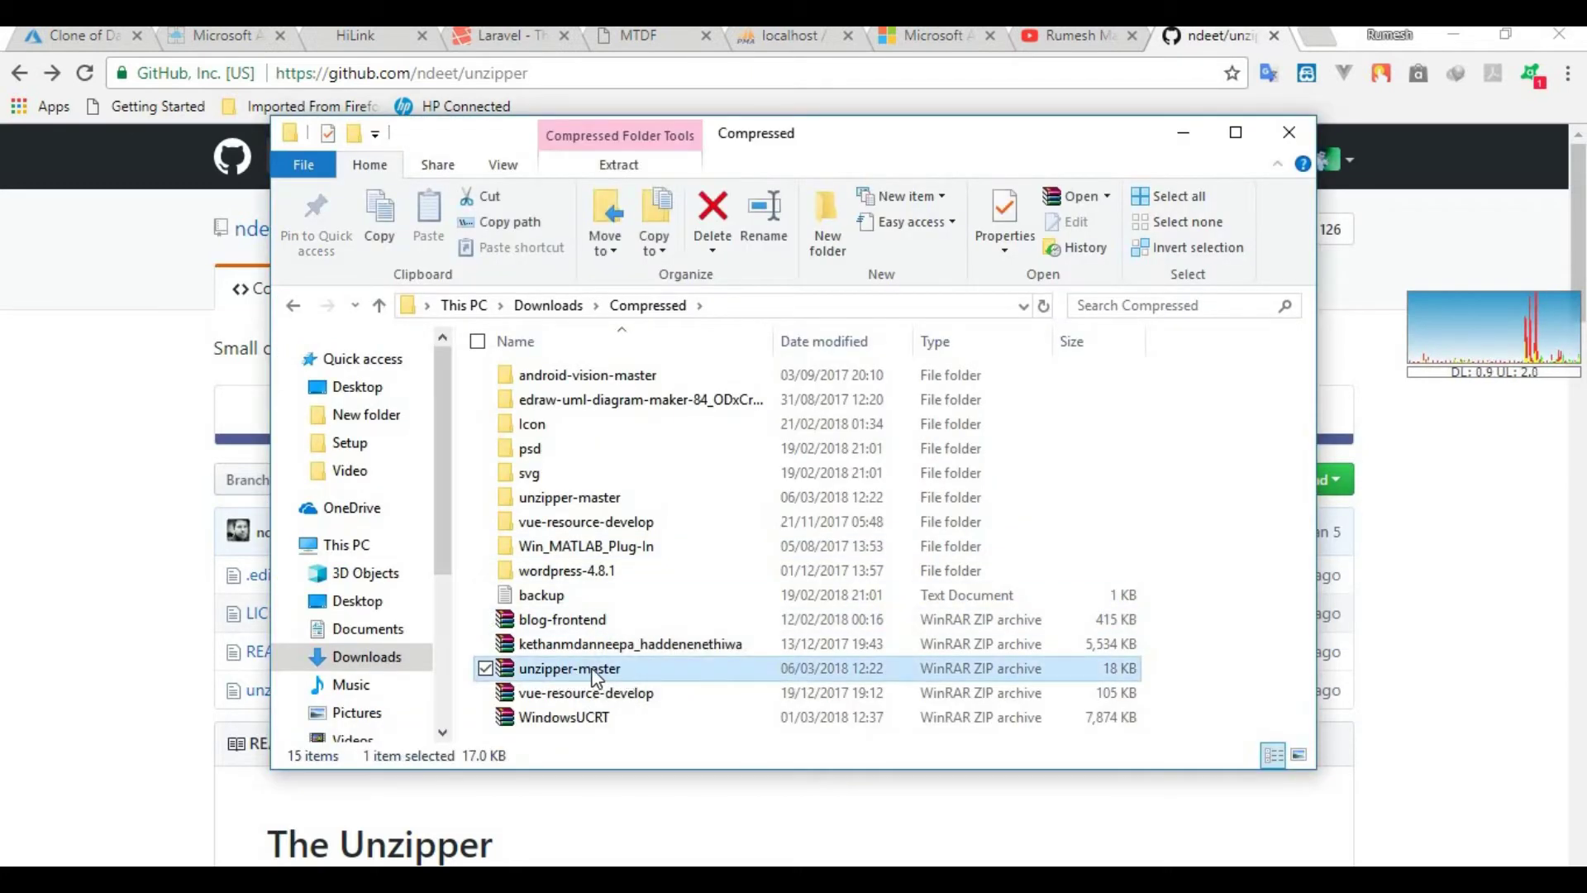
double_click(619, 499)
double_click(556, 374)
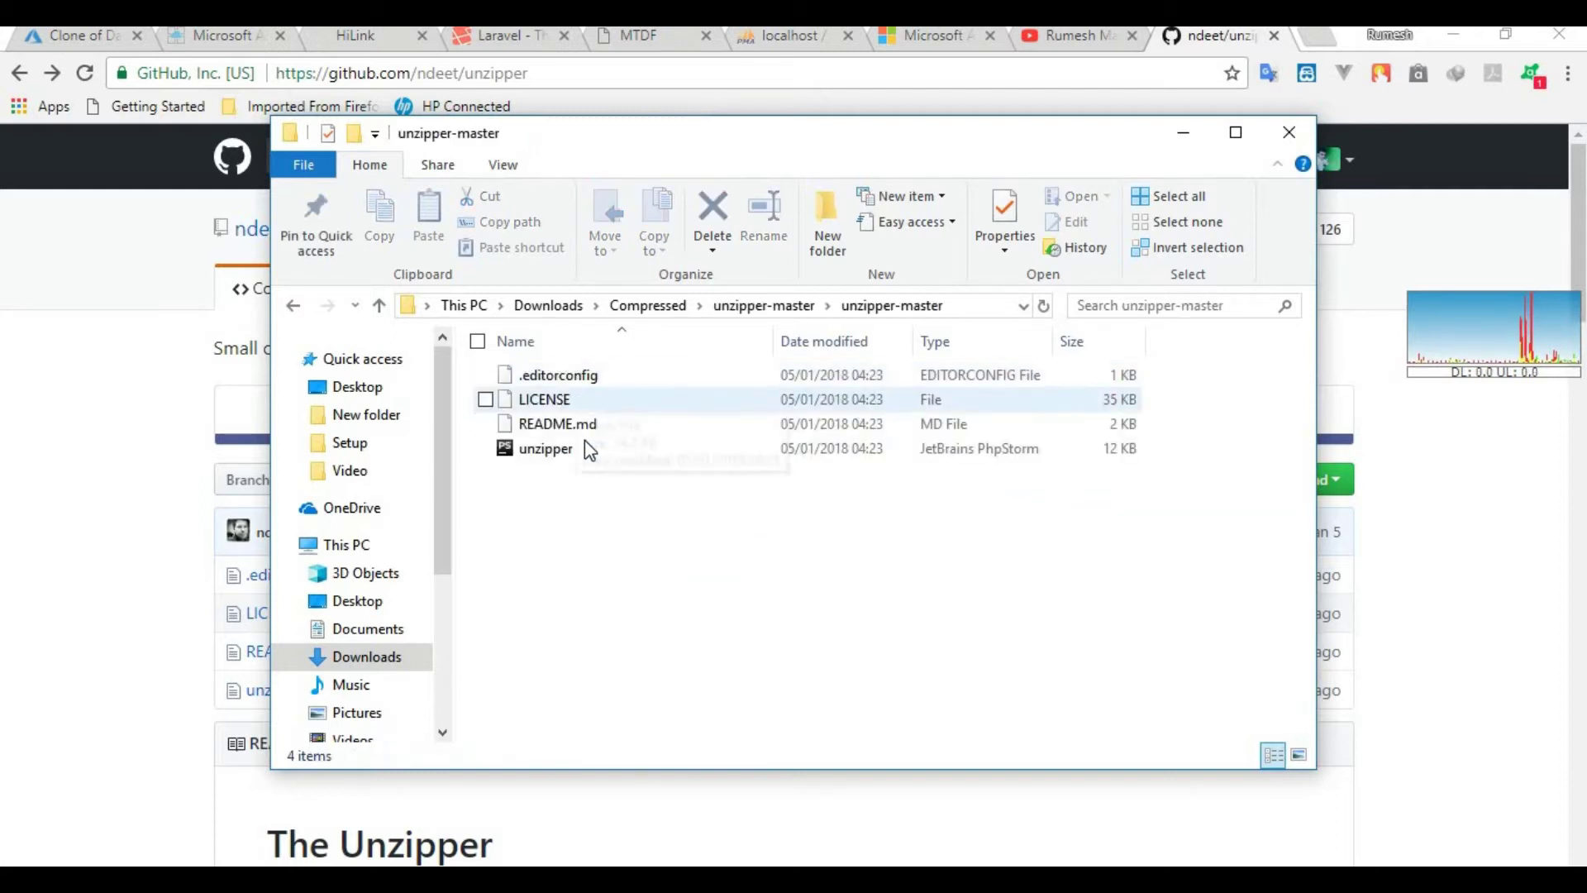
left_click(628, 453)
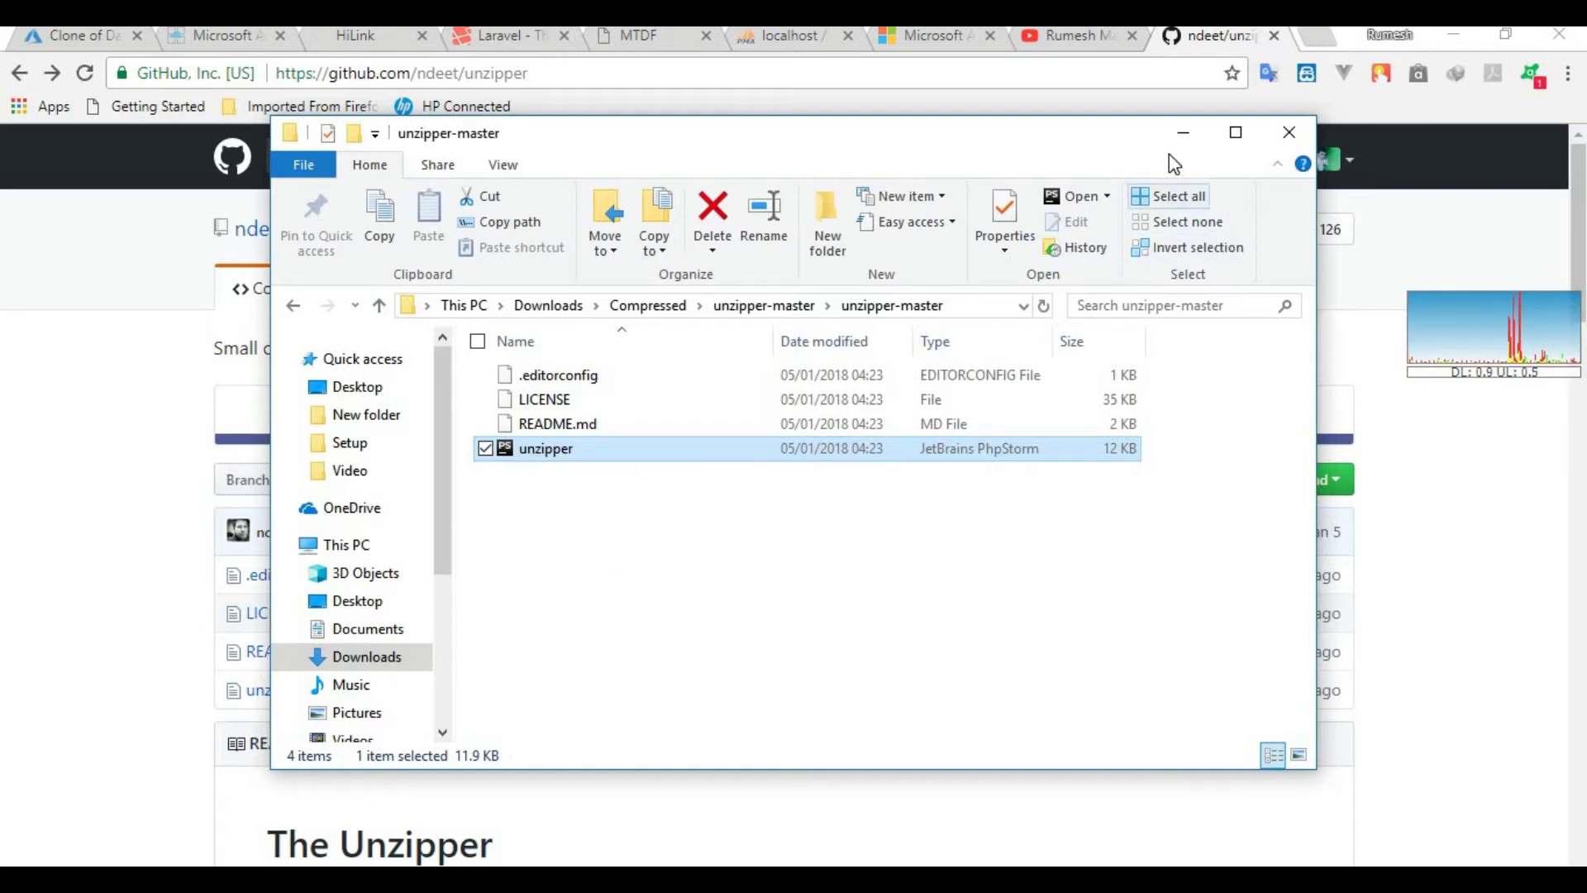
left_click(1183, 132)
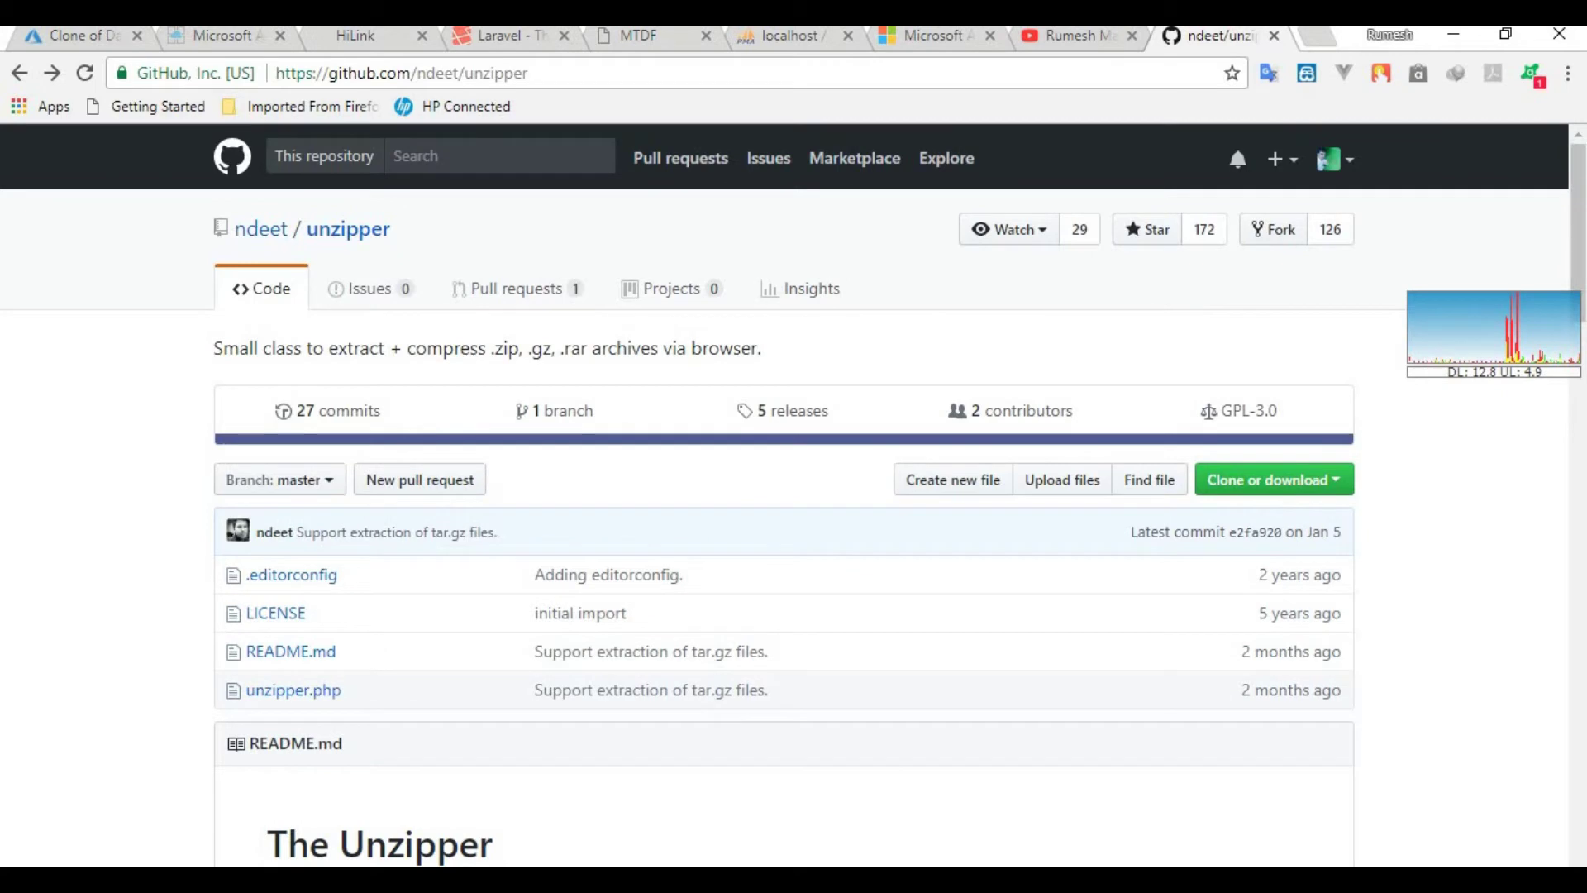
- Switch to FileZilla and open the Desktop folder in the local site tree
left_click(820, 878)
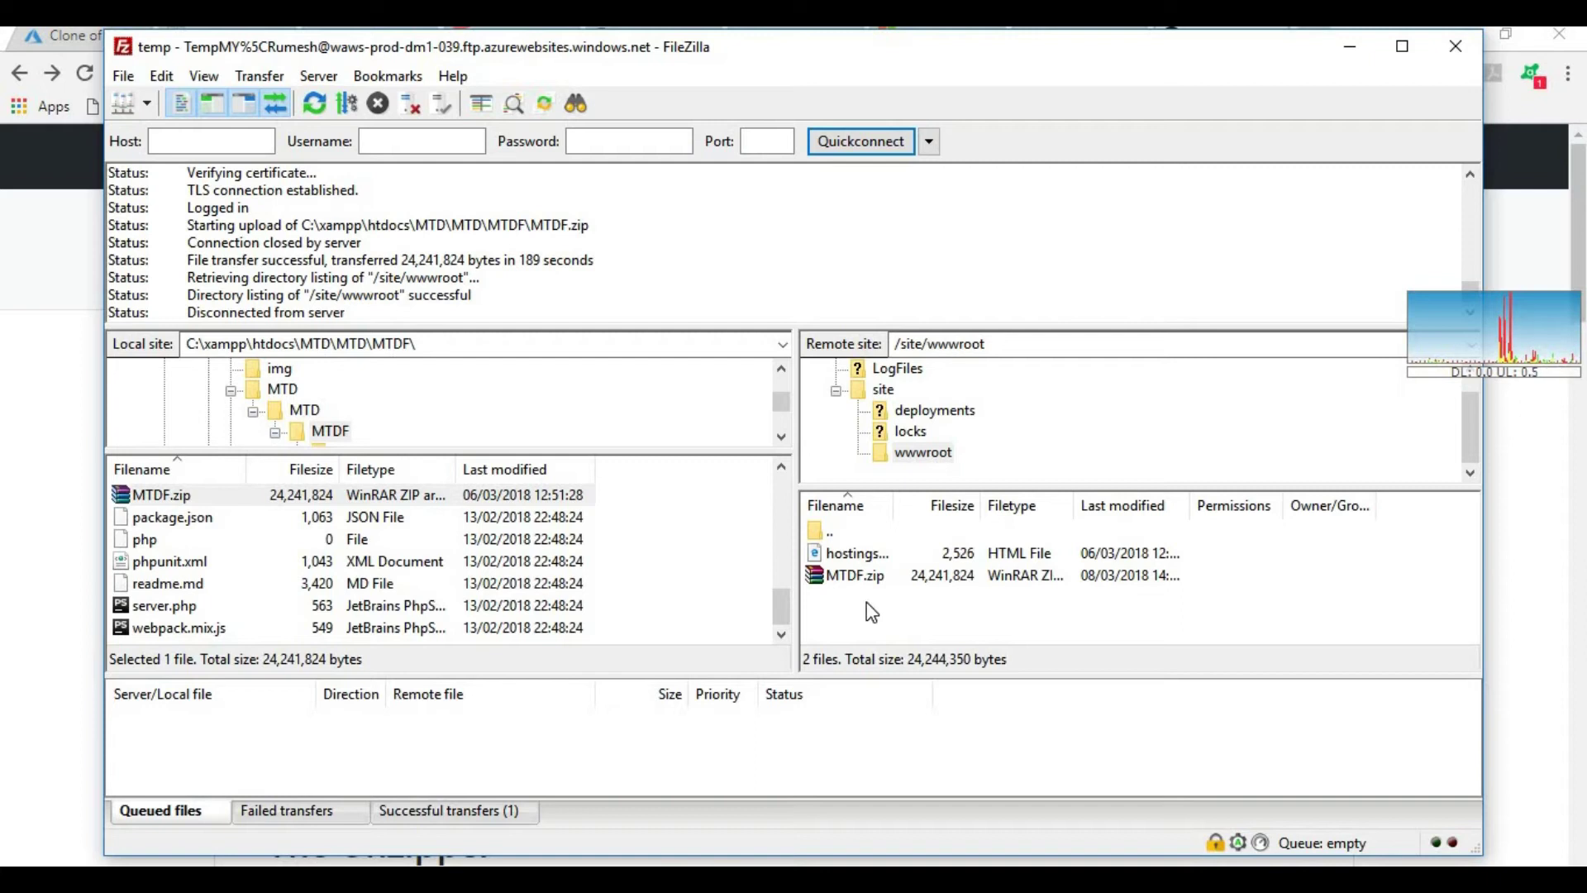
scroll(770, 489, "up", 6)
scroll(765, 598, "down", 6)
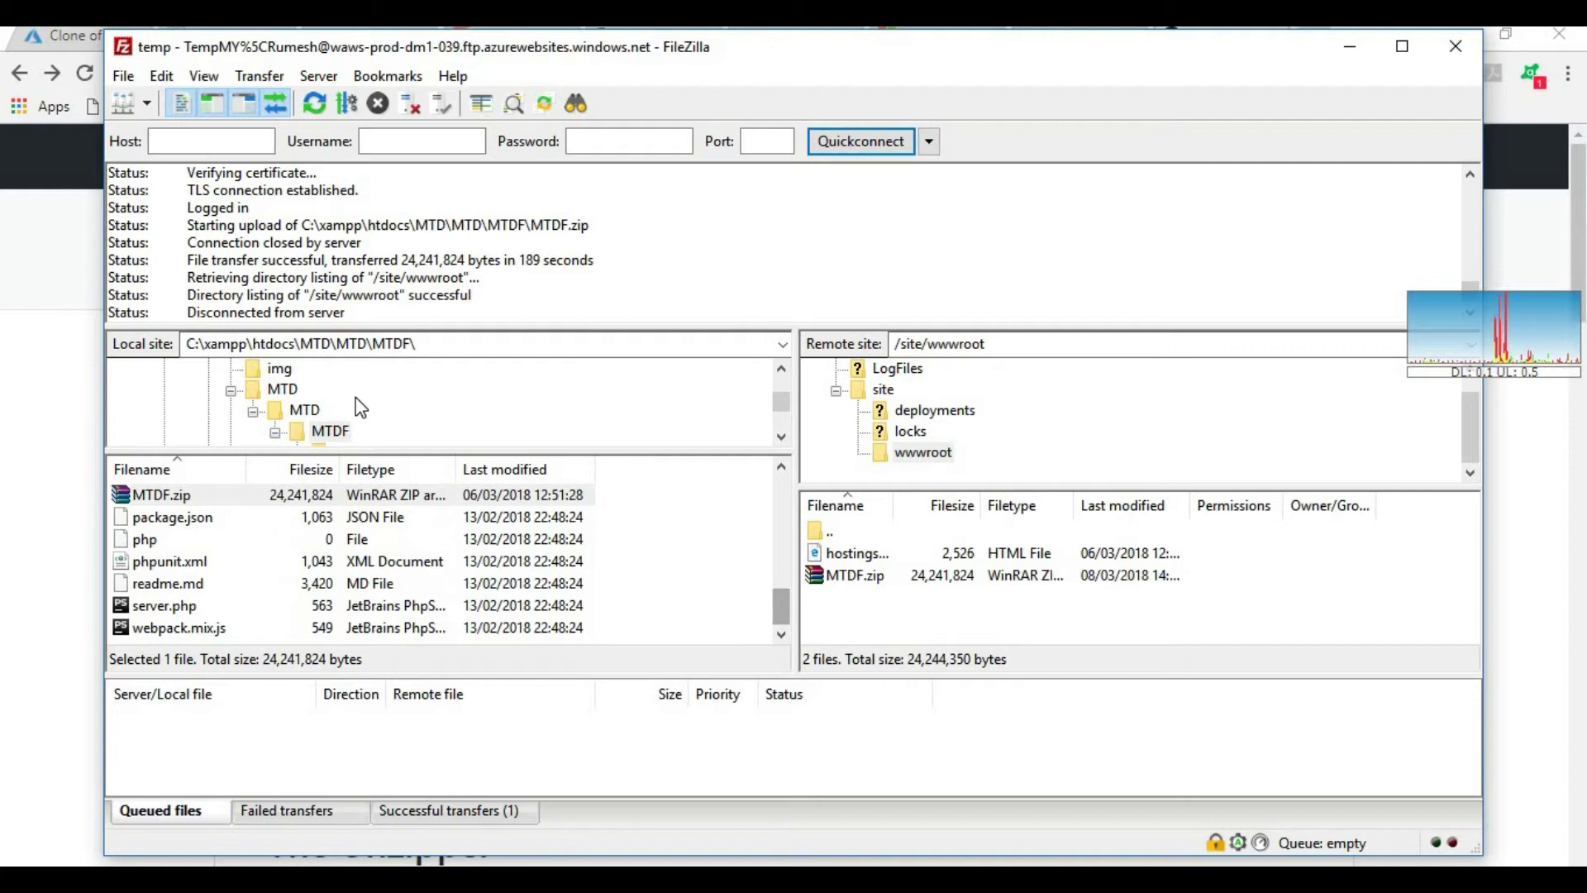
scroll(355, 398, "up", 5)
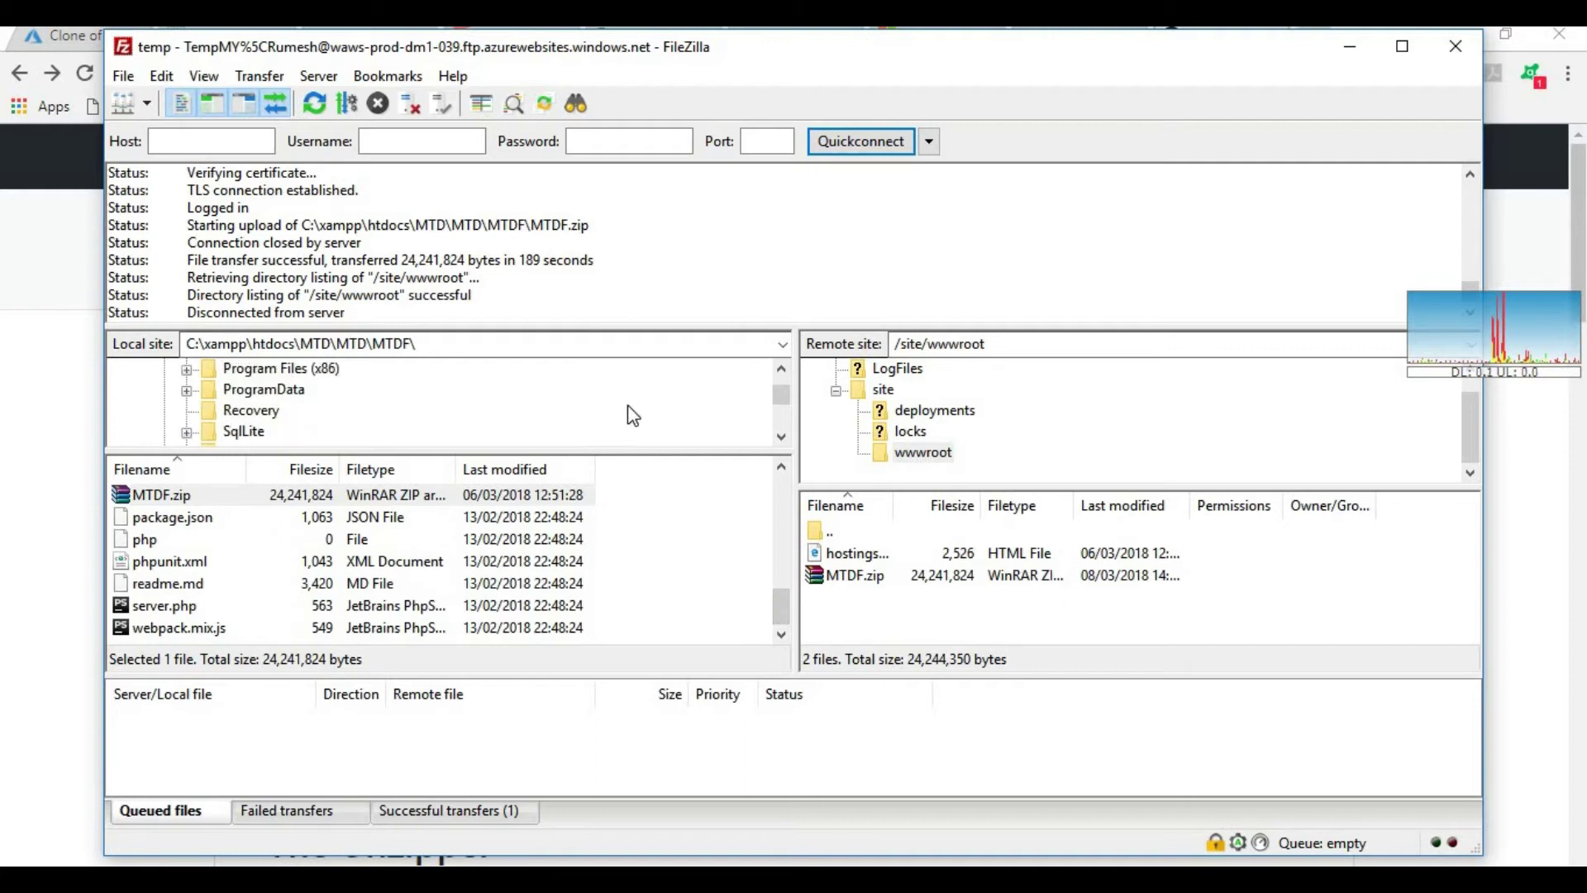
left_click_drag(782, 395, 783, 387)
left_click(180, 368)
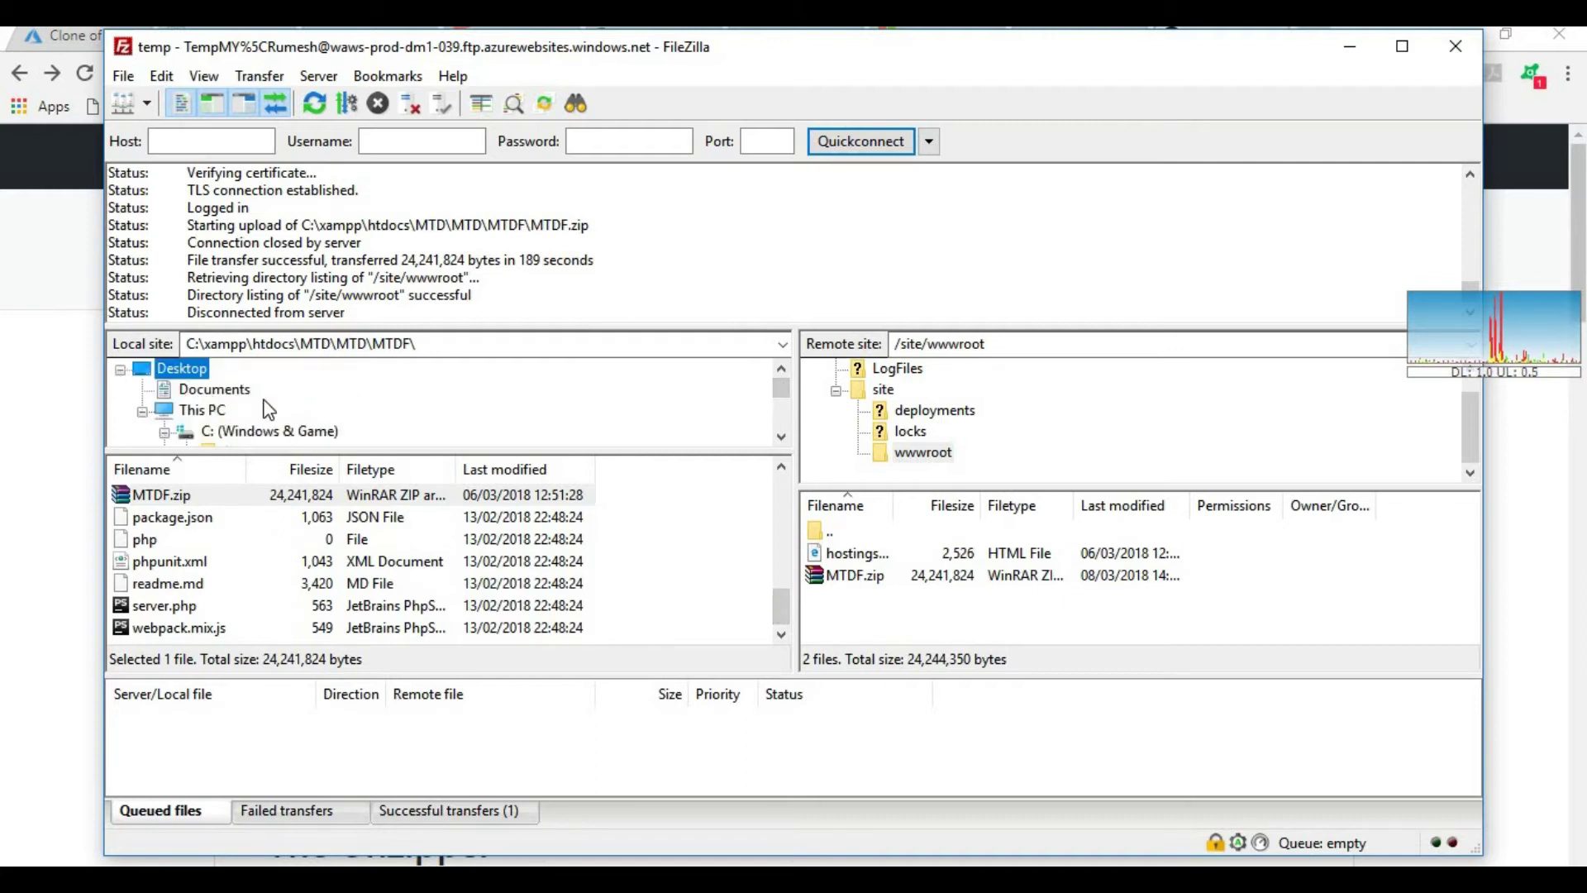
- Upload unzipper.php from the local Desktop to the remote /site/wwwroot folder, select the uploaded copy and minimize FileZilla
scroll(293, 615, "down", 10)
left_click(207, 564)
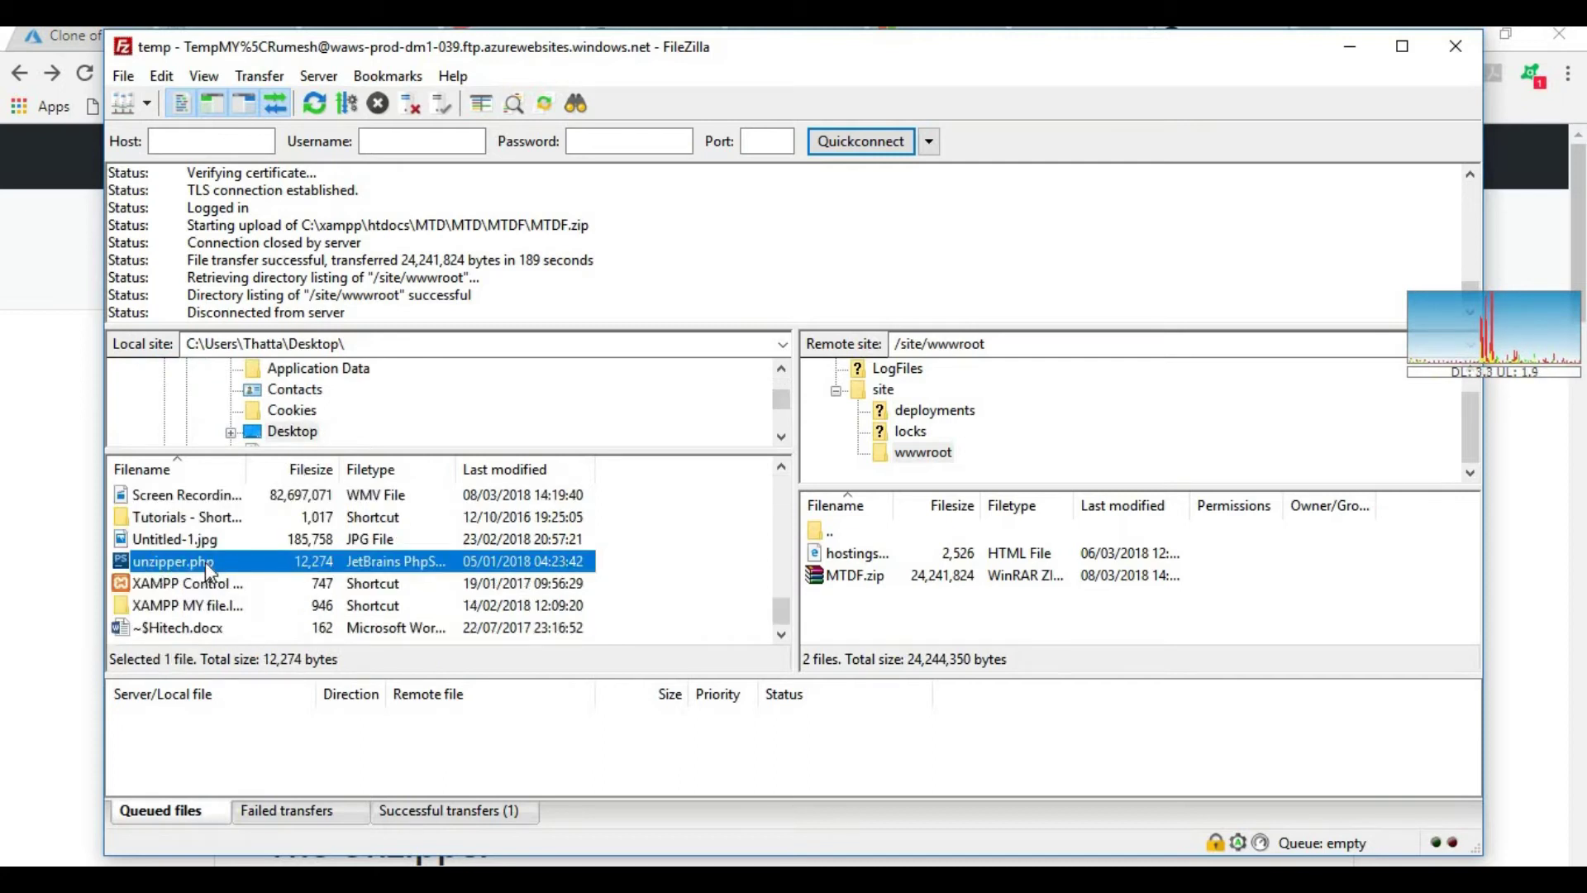
right_click(205, 562)
left_click(252, 577)
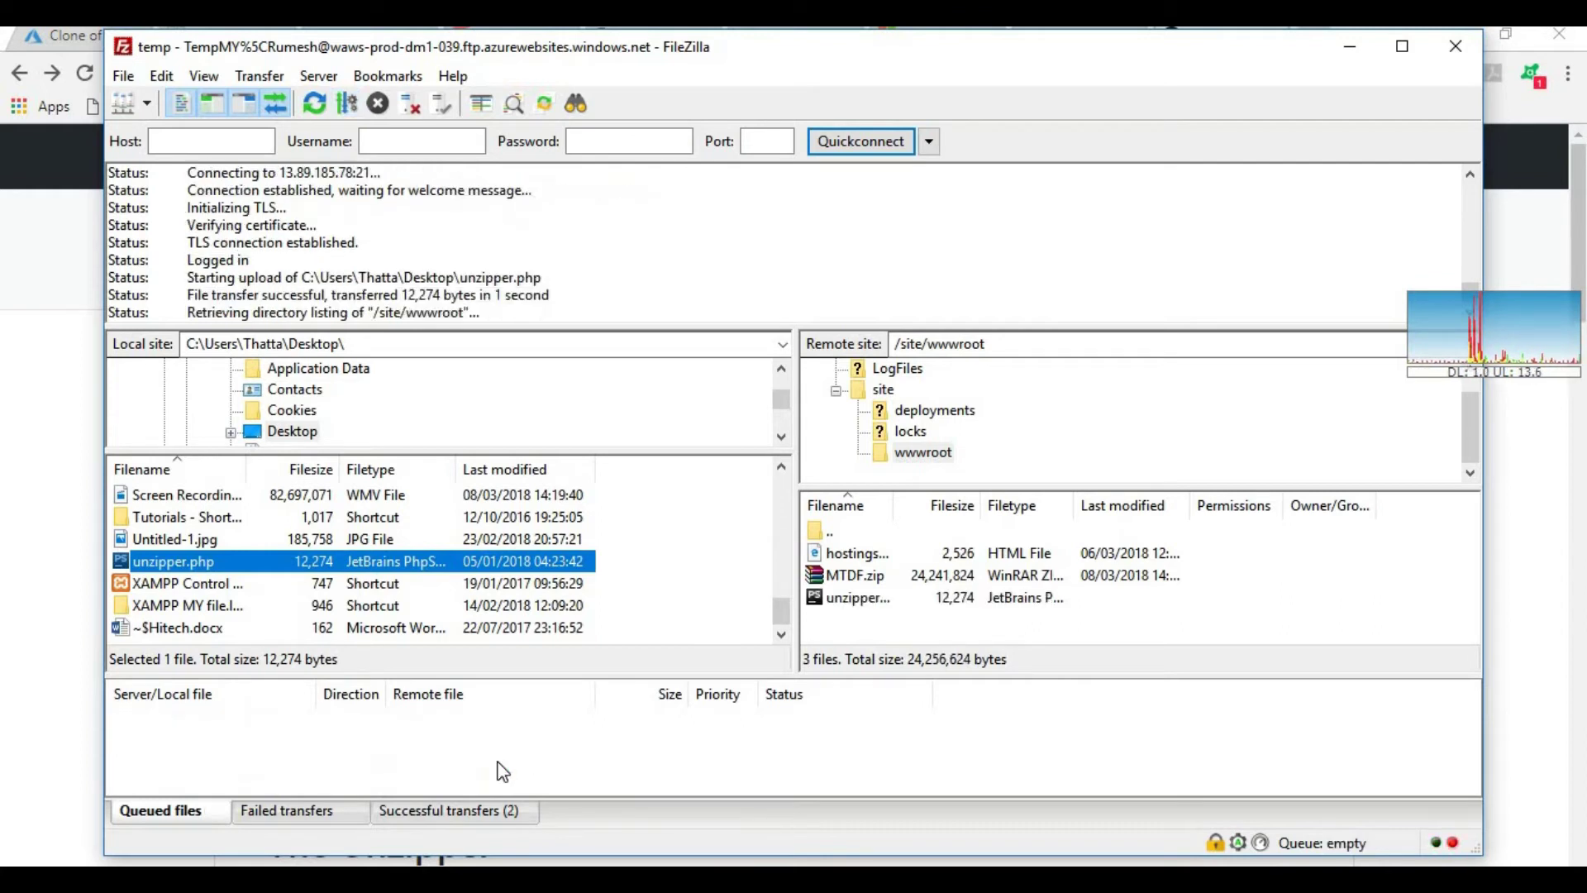
left_click(871, 602)
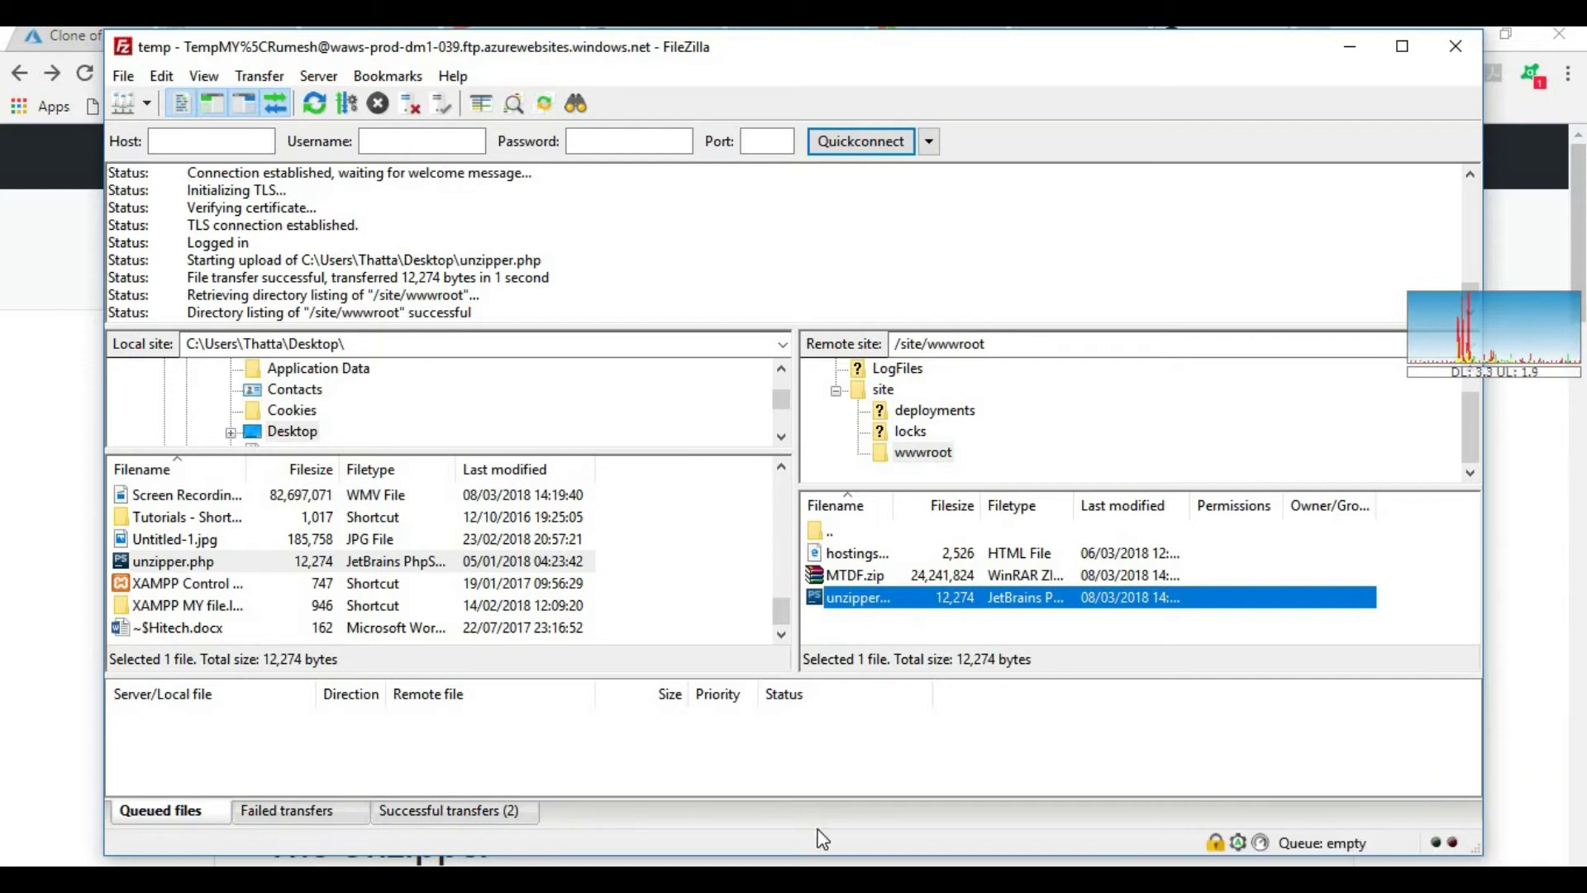
left_click(1341, 37)
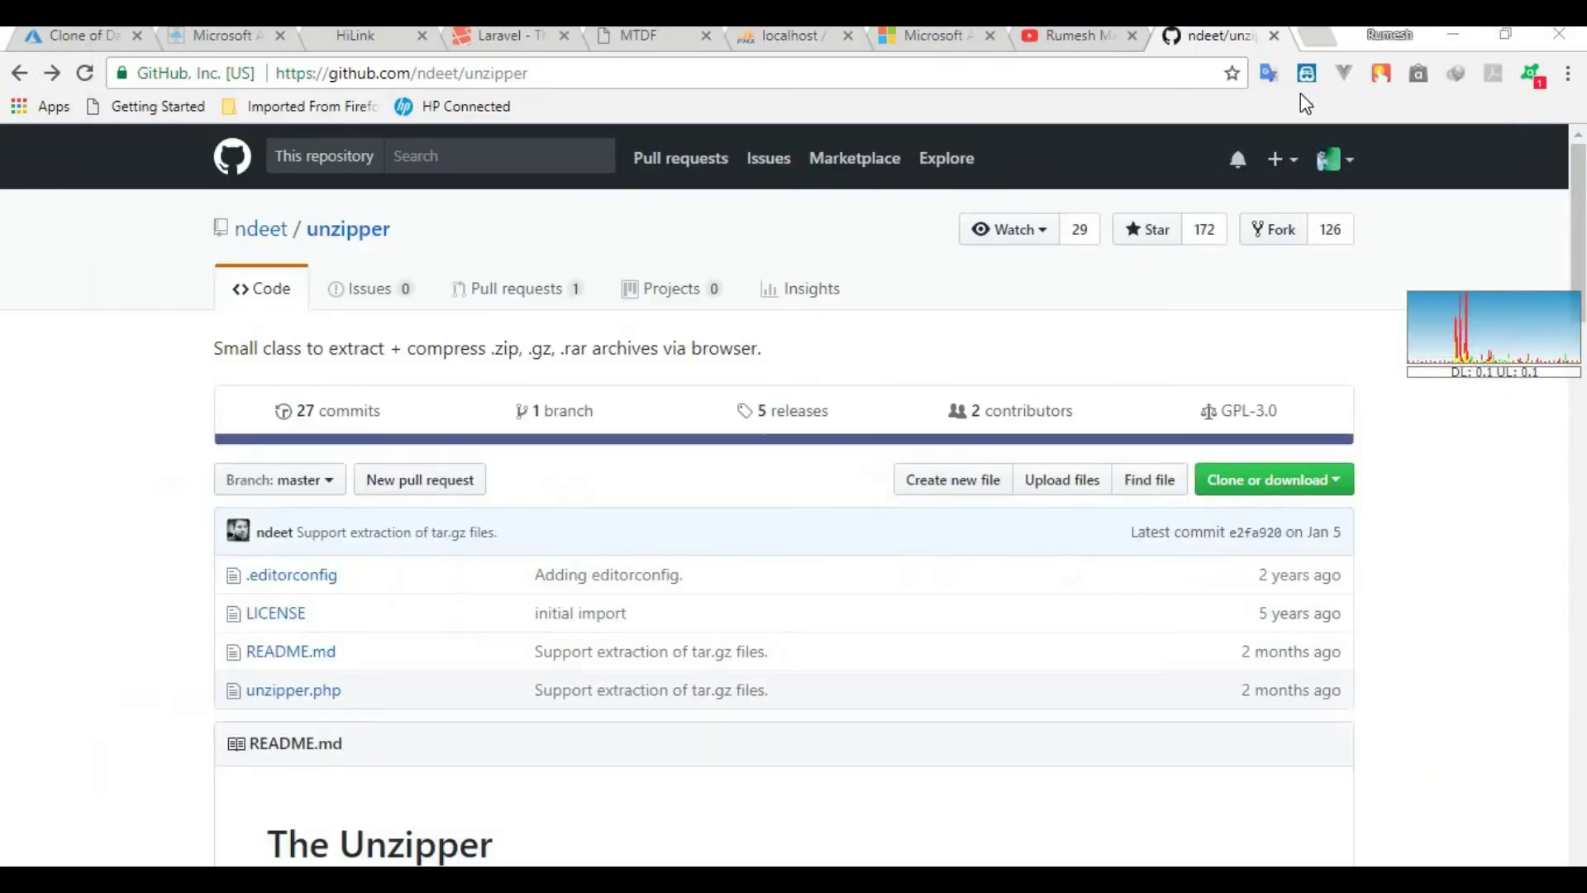
- Open the TempMY web app's URL from the Azure portal and load its /unzipper.php page
left_click(79, 35)
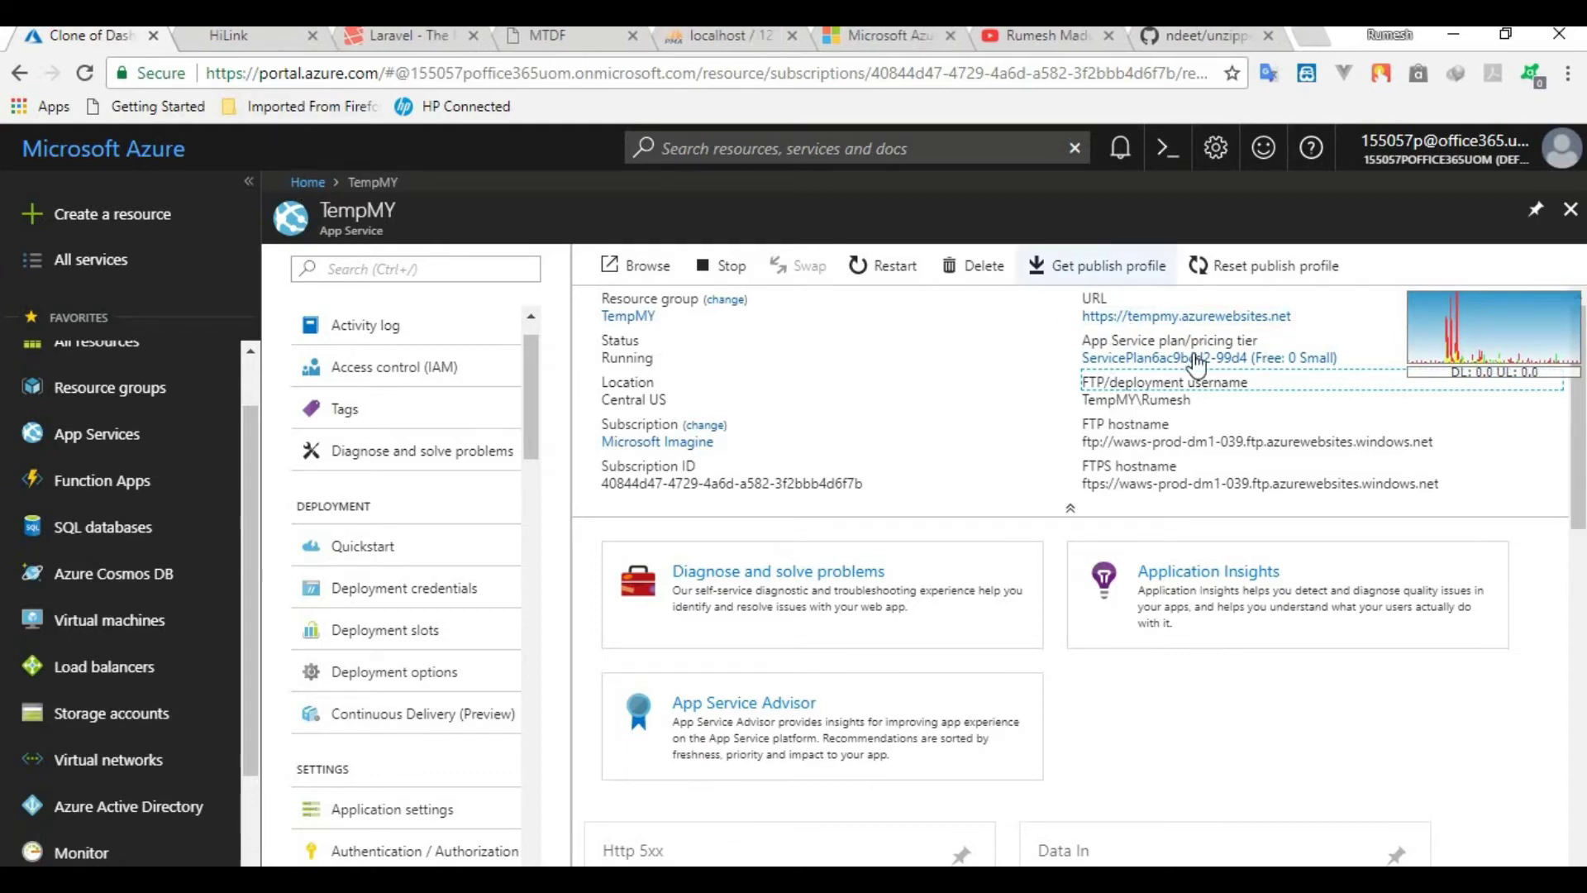
left_click(1144, 319)
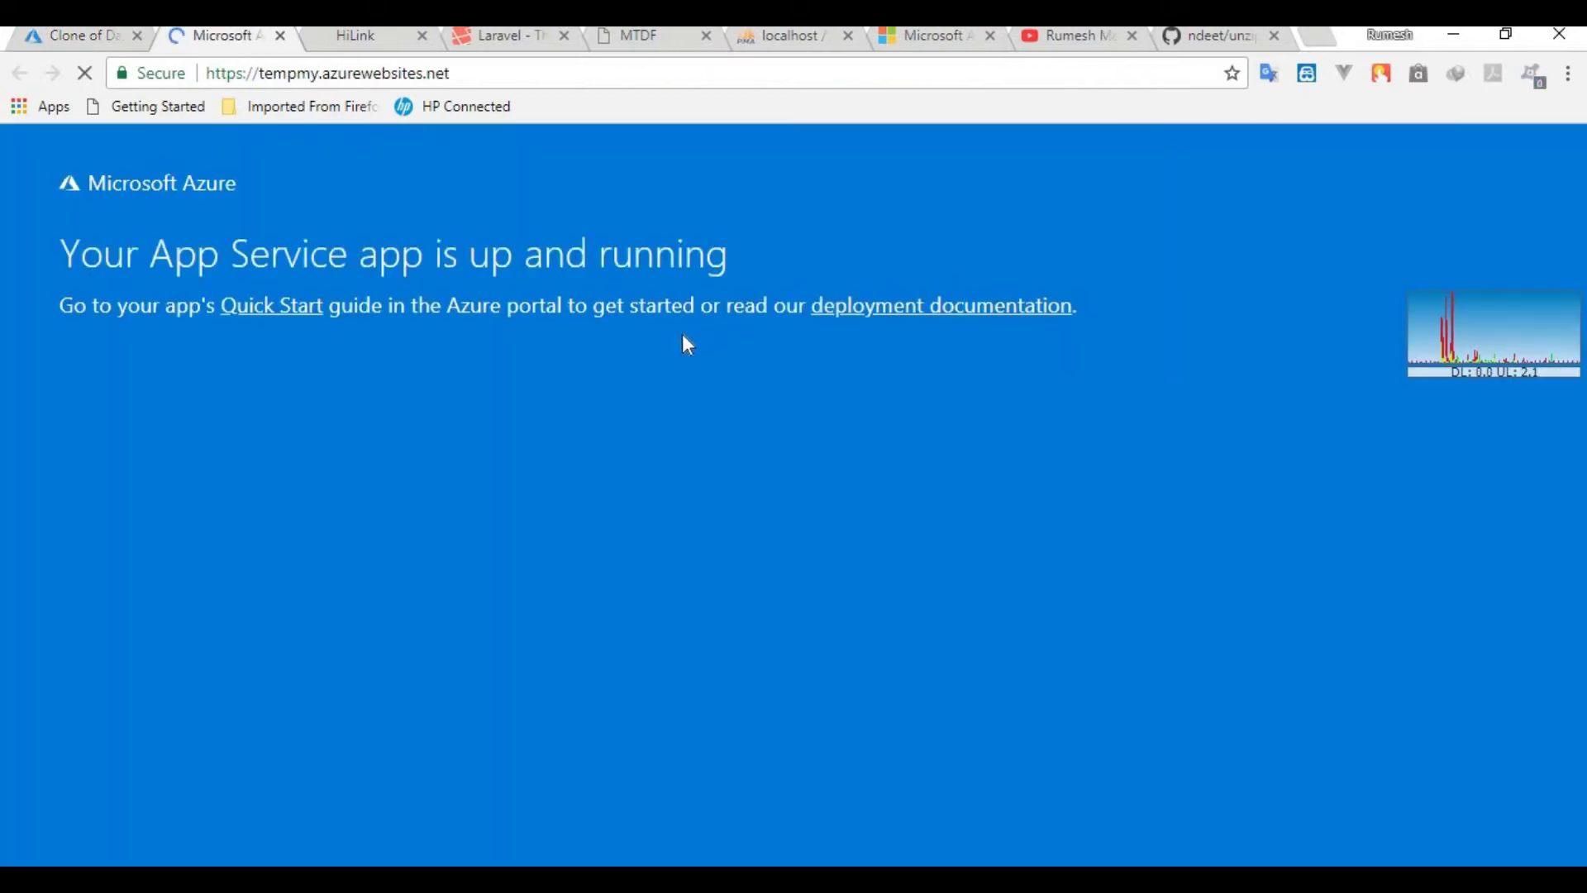
left_click(487, 76)
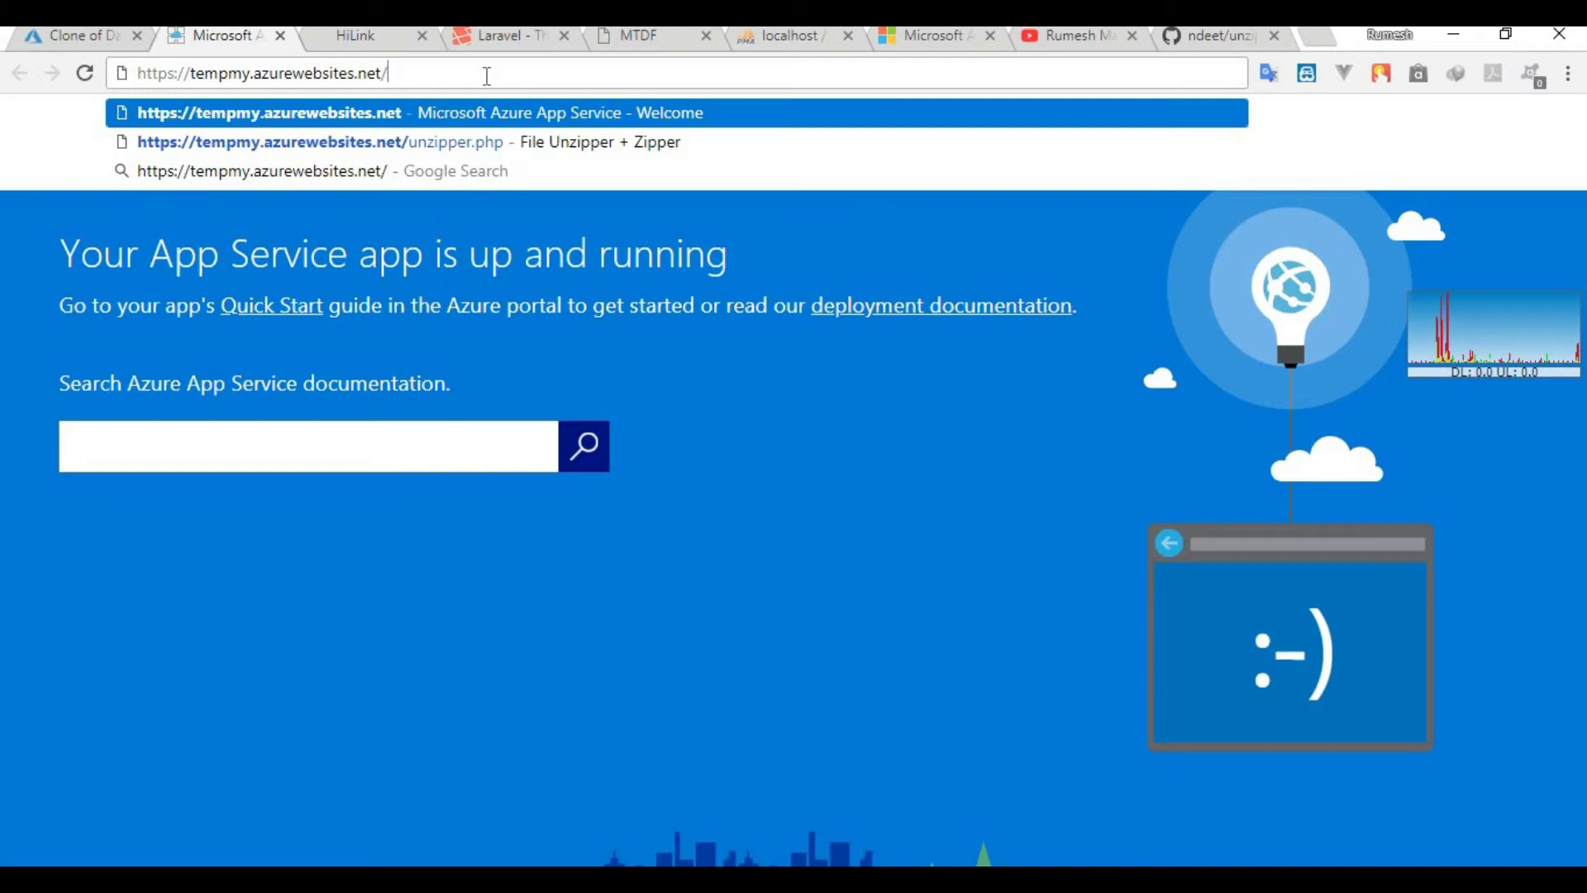
key("Down")
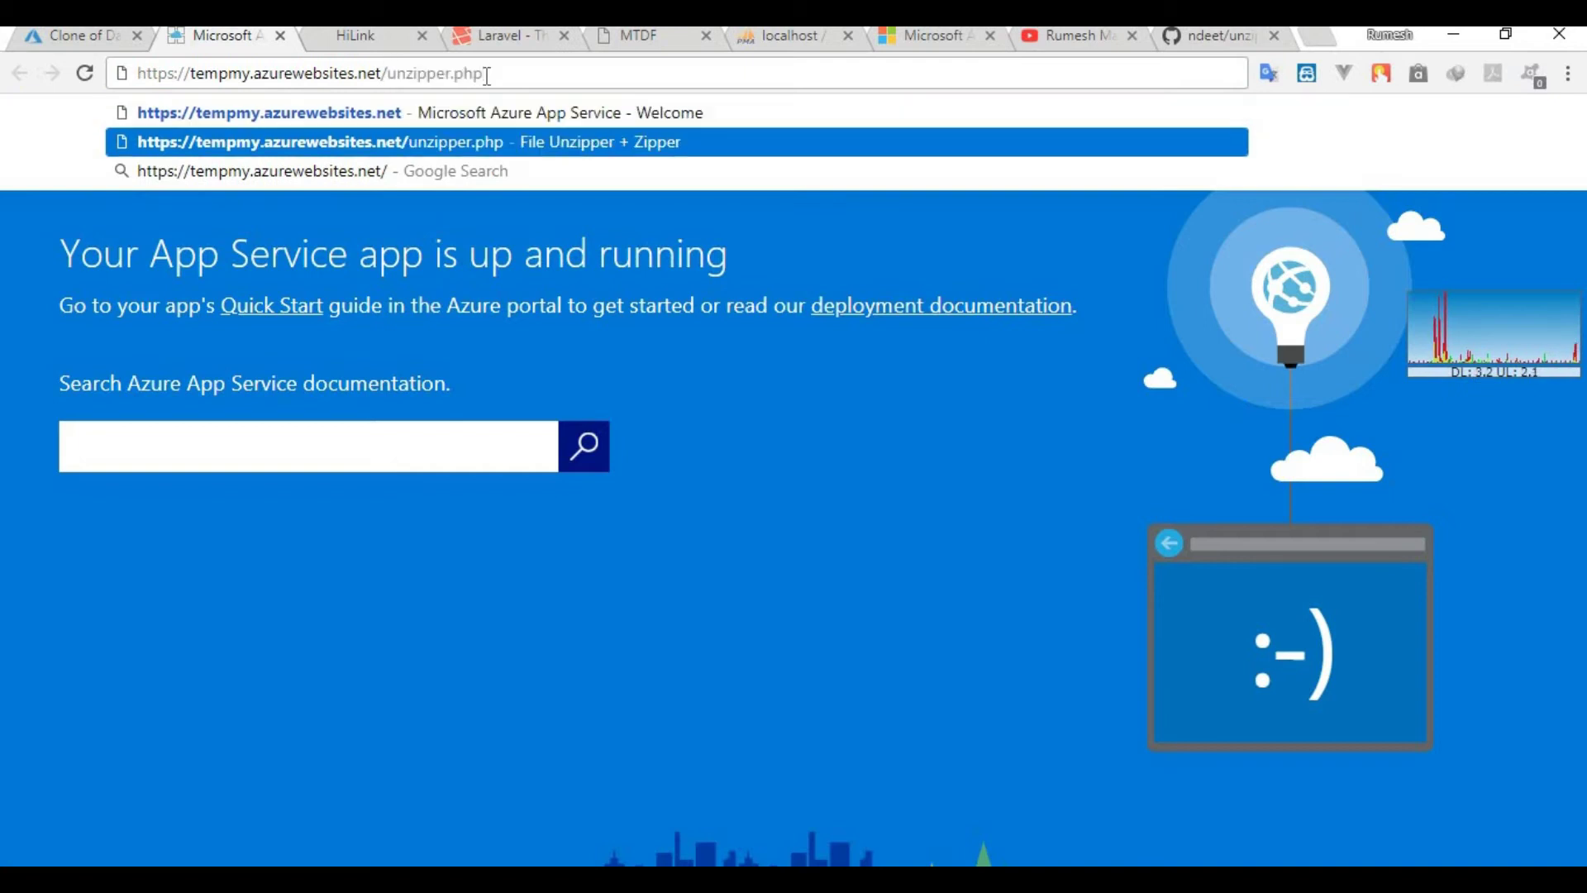
key("Return")
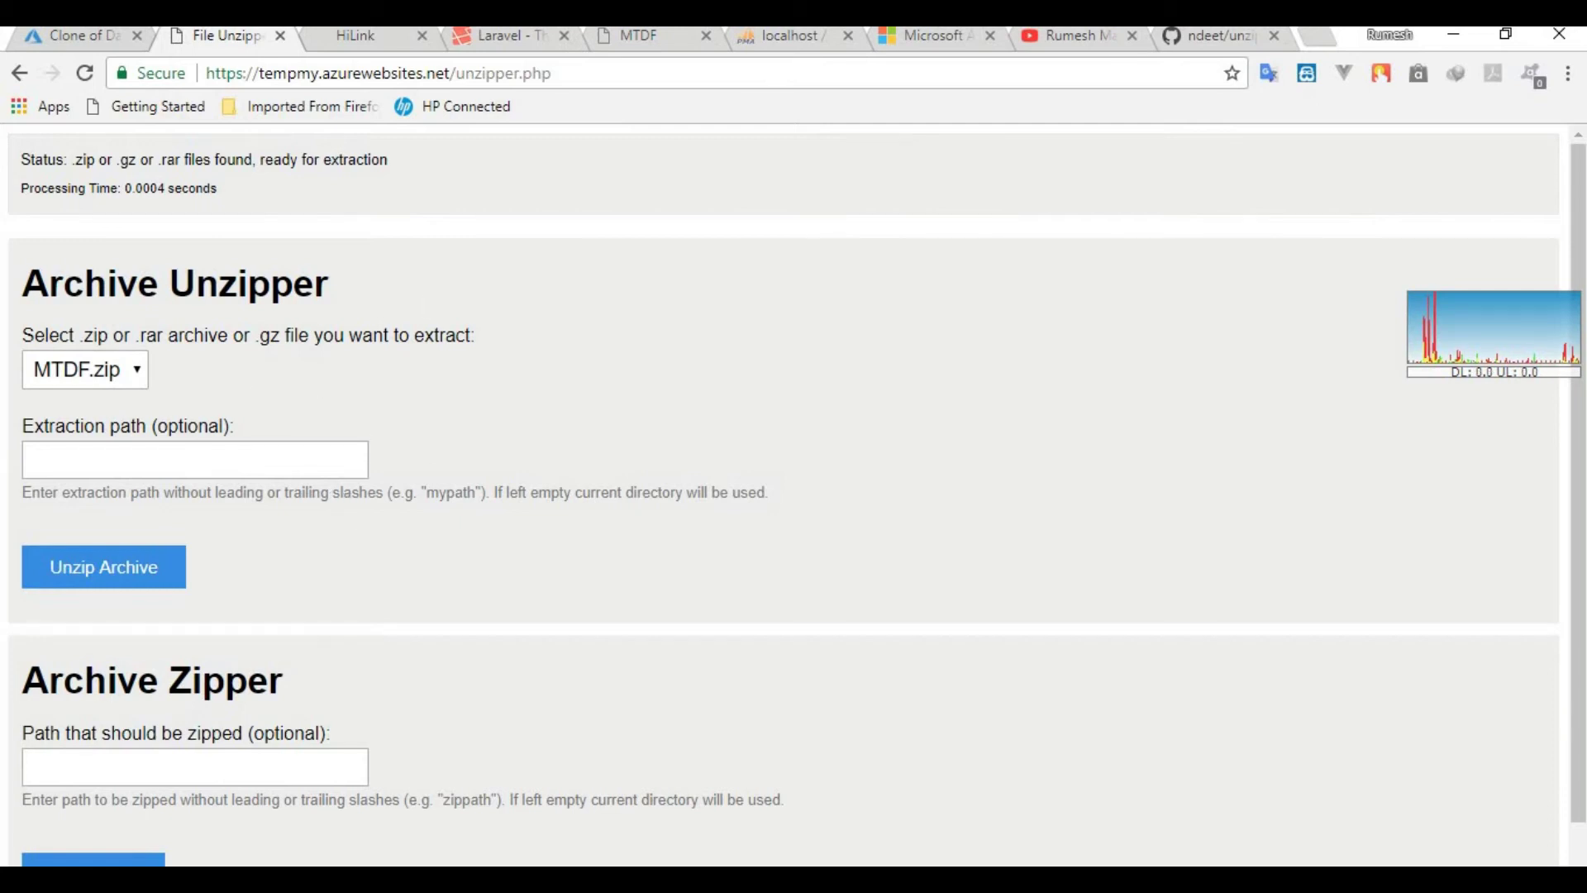
- Check in FileZilla that unzipper.php and MTDF.zip are both in the remote wwwroot folder, and return to the browser
key("alt+Tab")
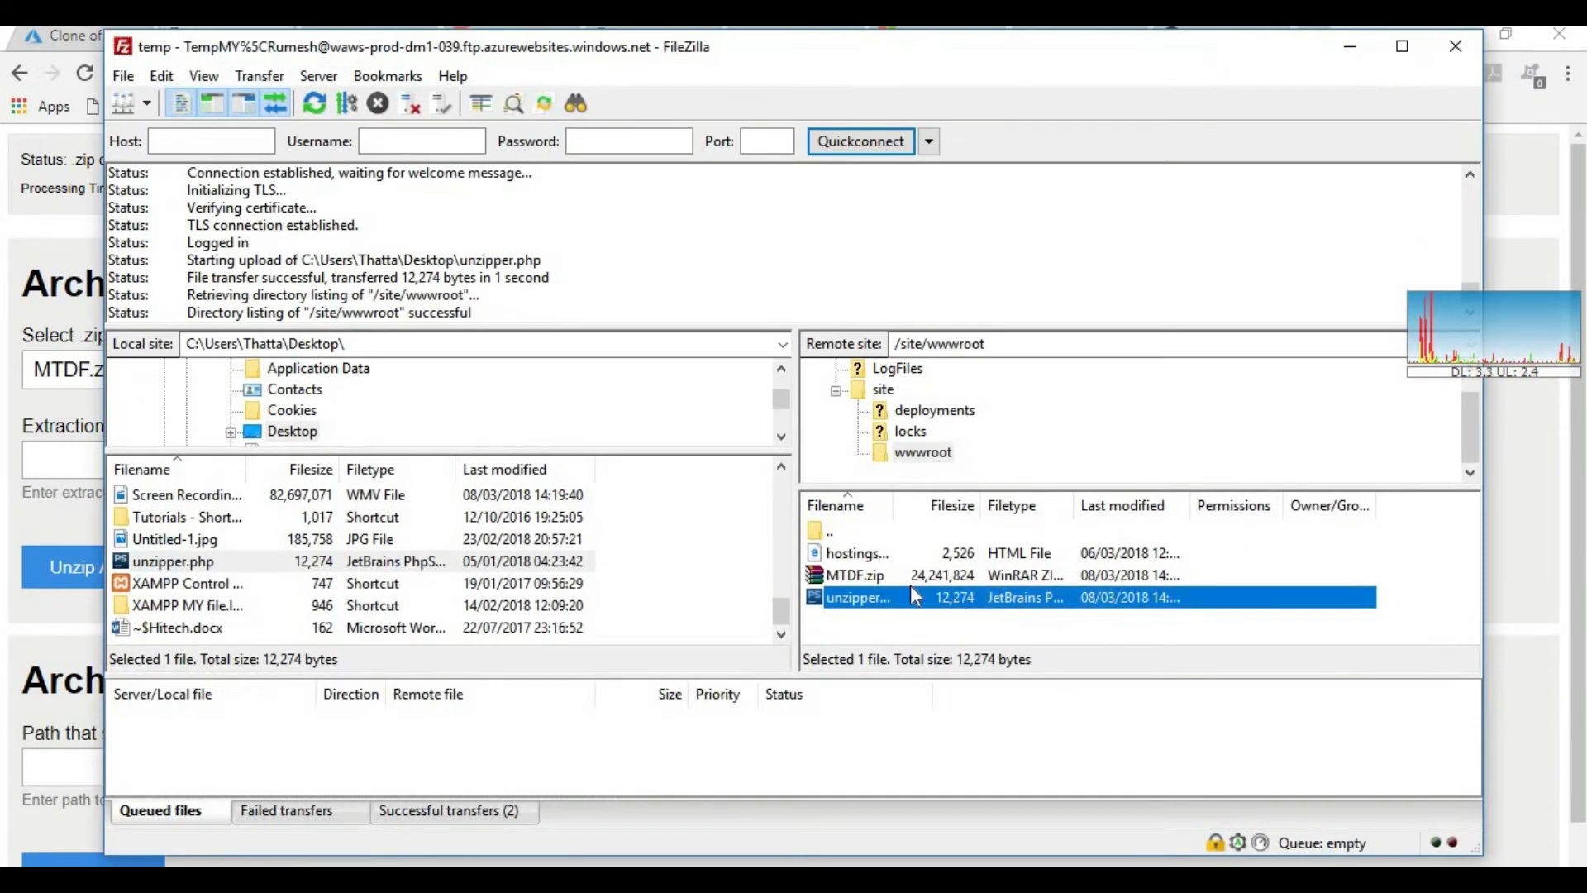
left_click(889, 616)
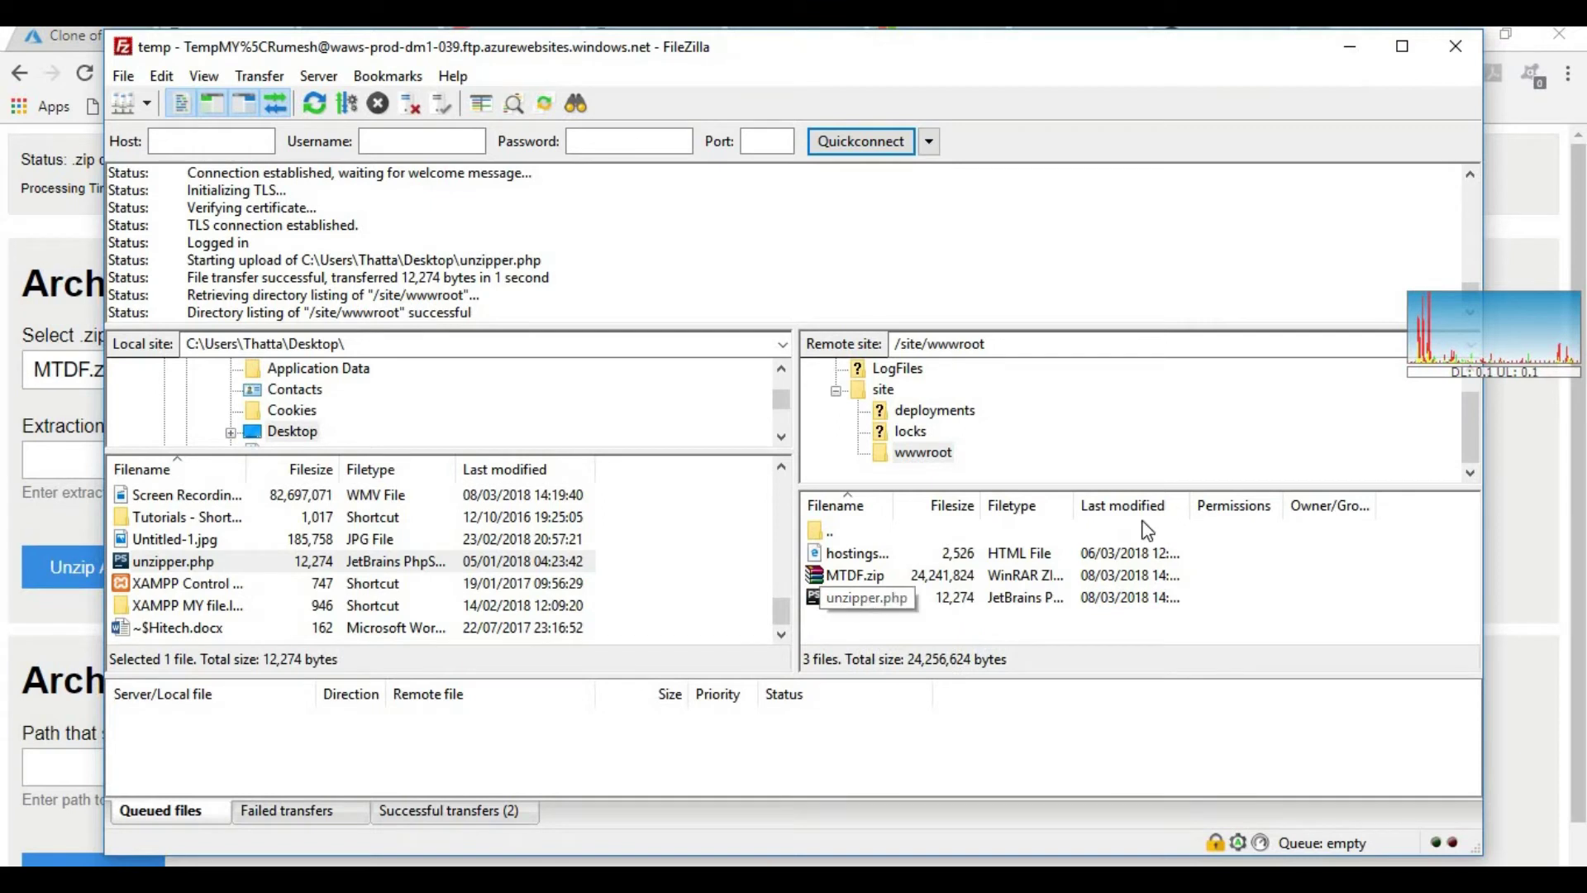
left_click(1349, 46)
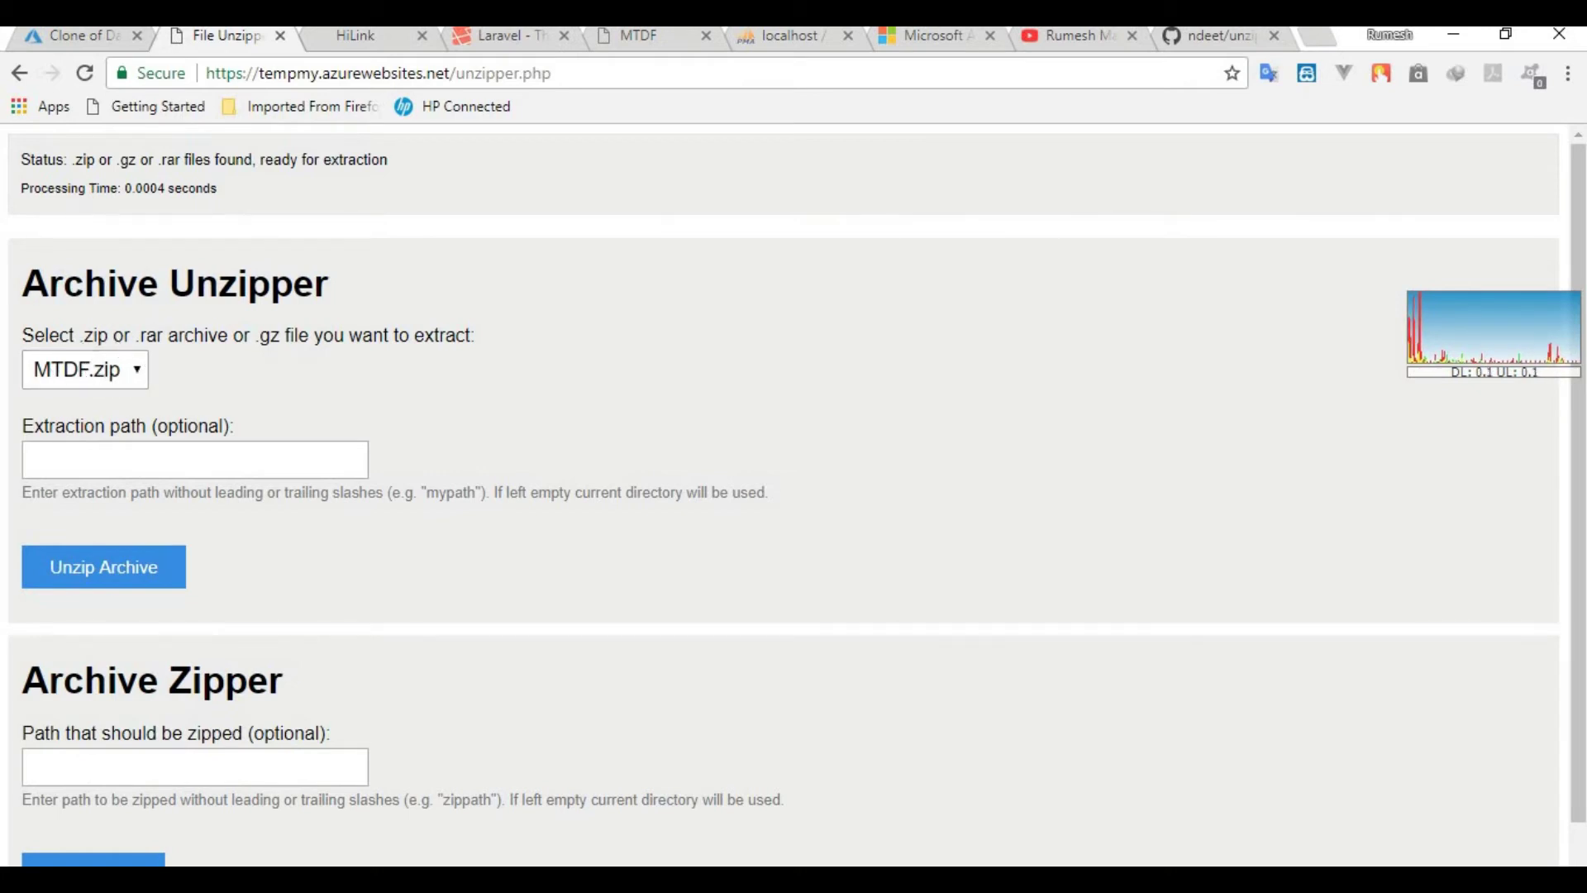
key("alt+Tab")
left_click(847, 575)
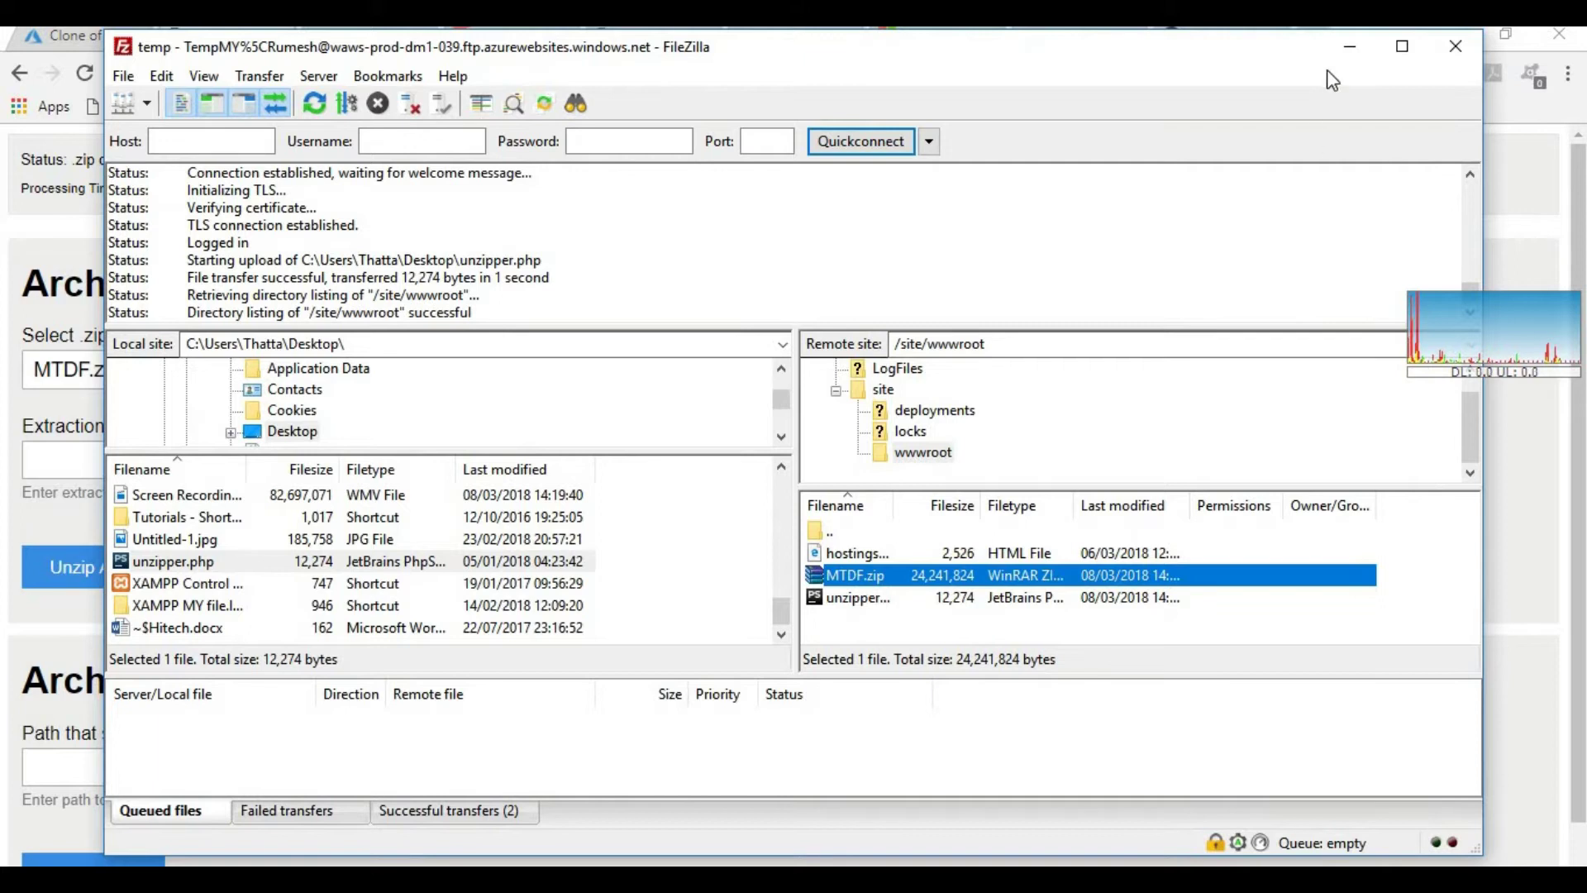
left_click(1350, 47)
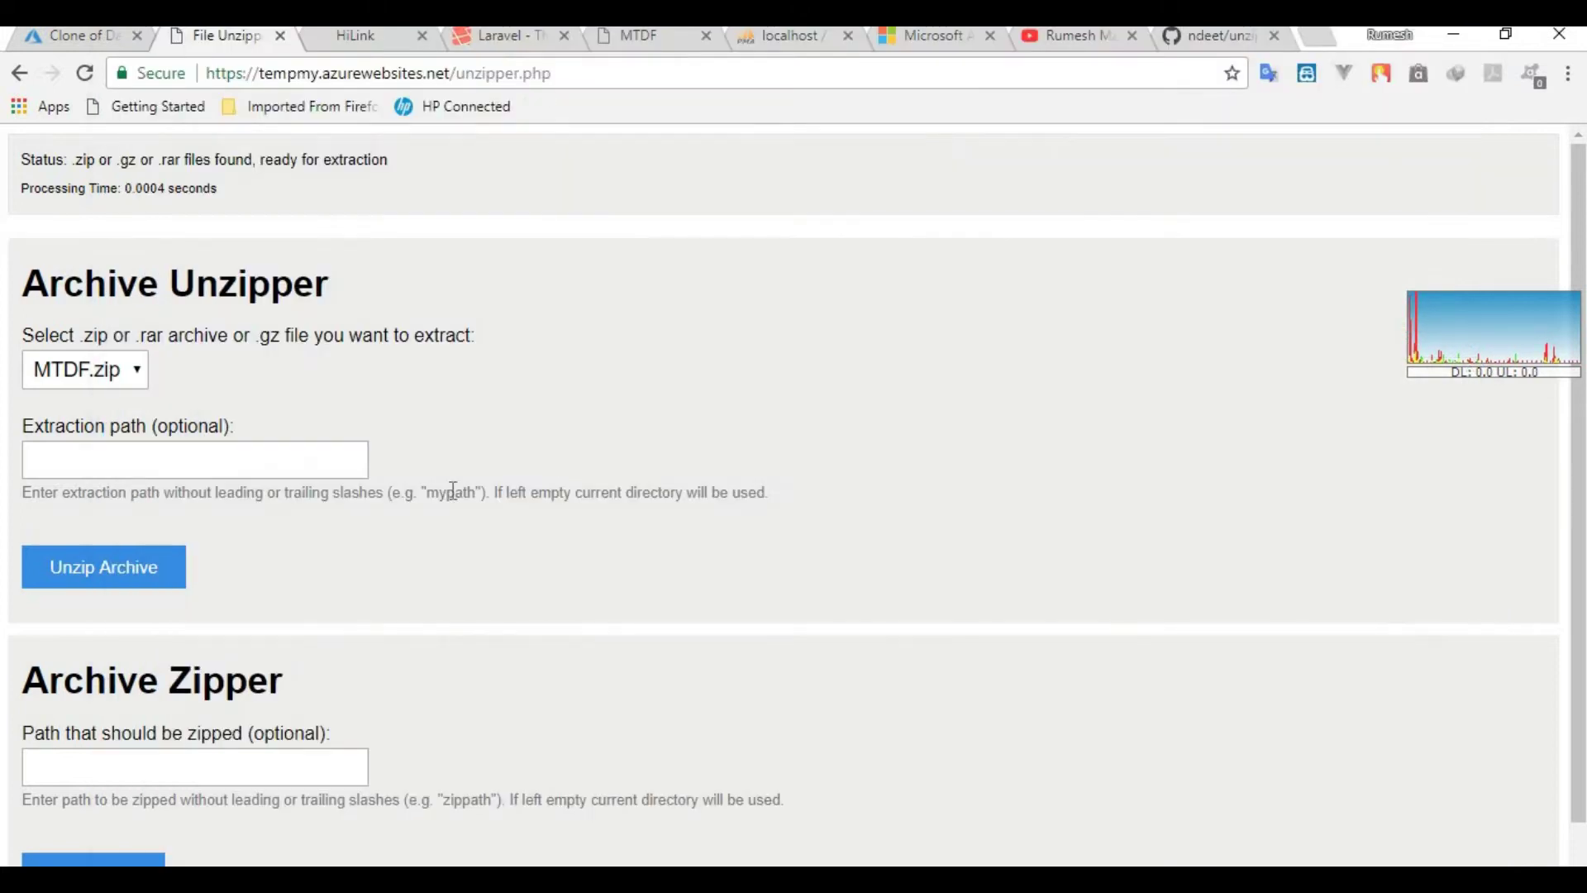
- Extract MTDF.zip with the Archive Unzipper, leaving the extraction path empty to use the current directory
left_click(64, 460)
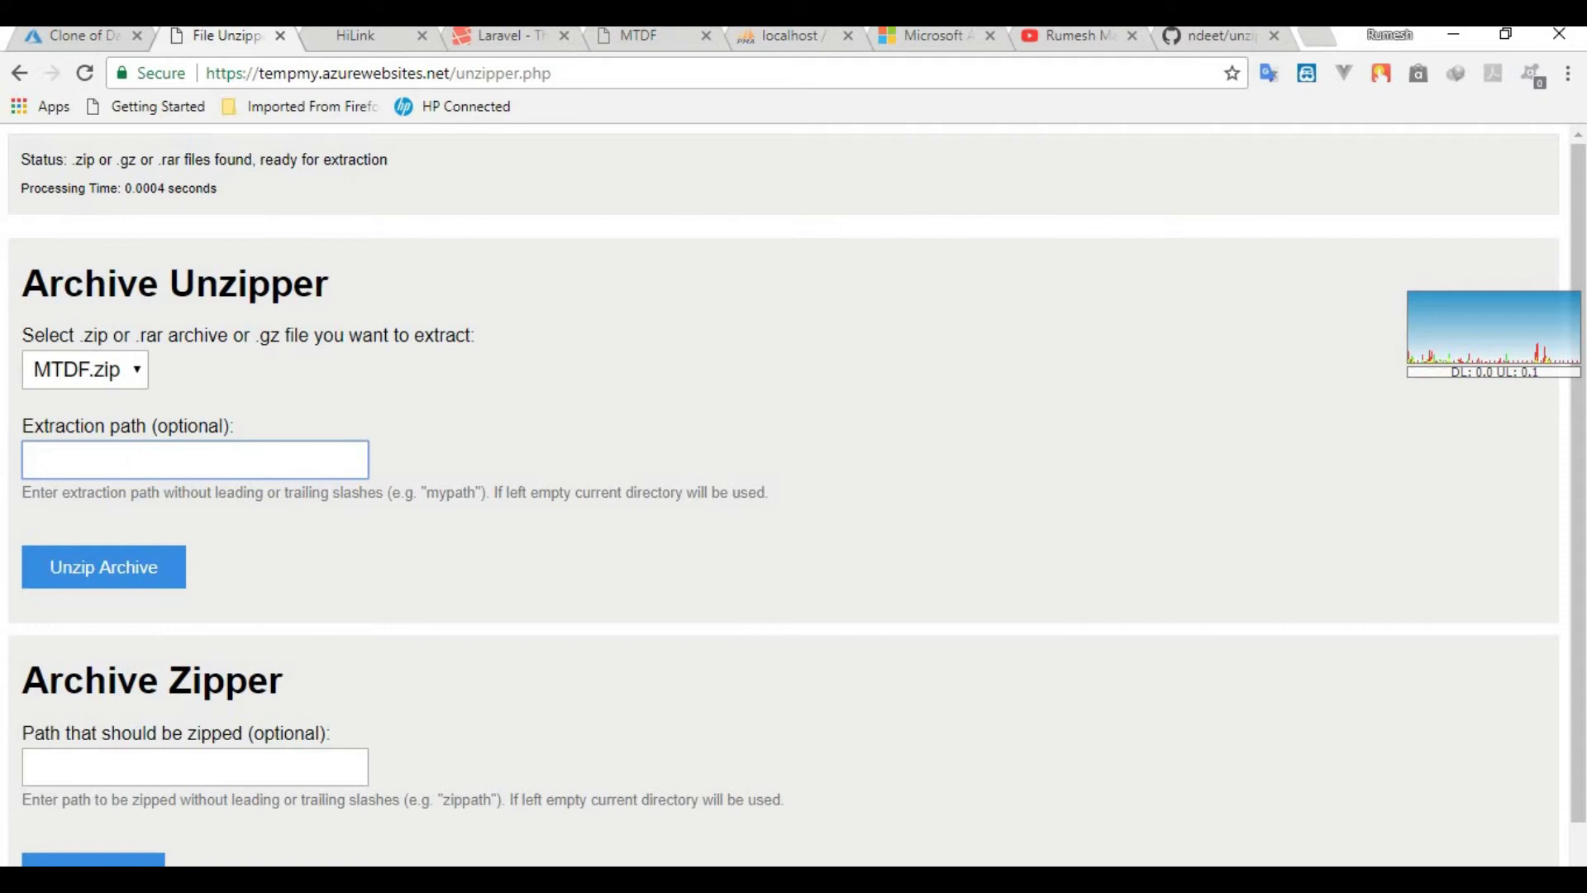
key("alt+Tab")
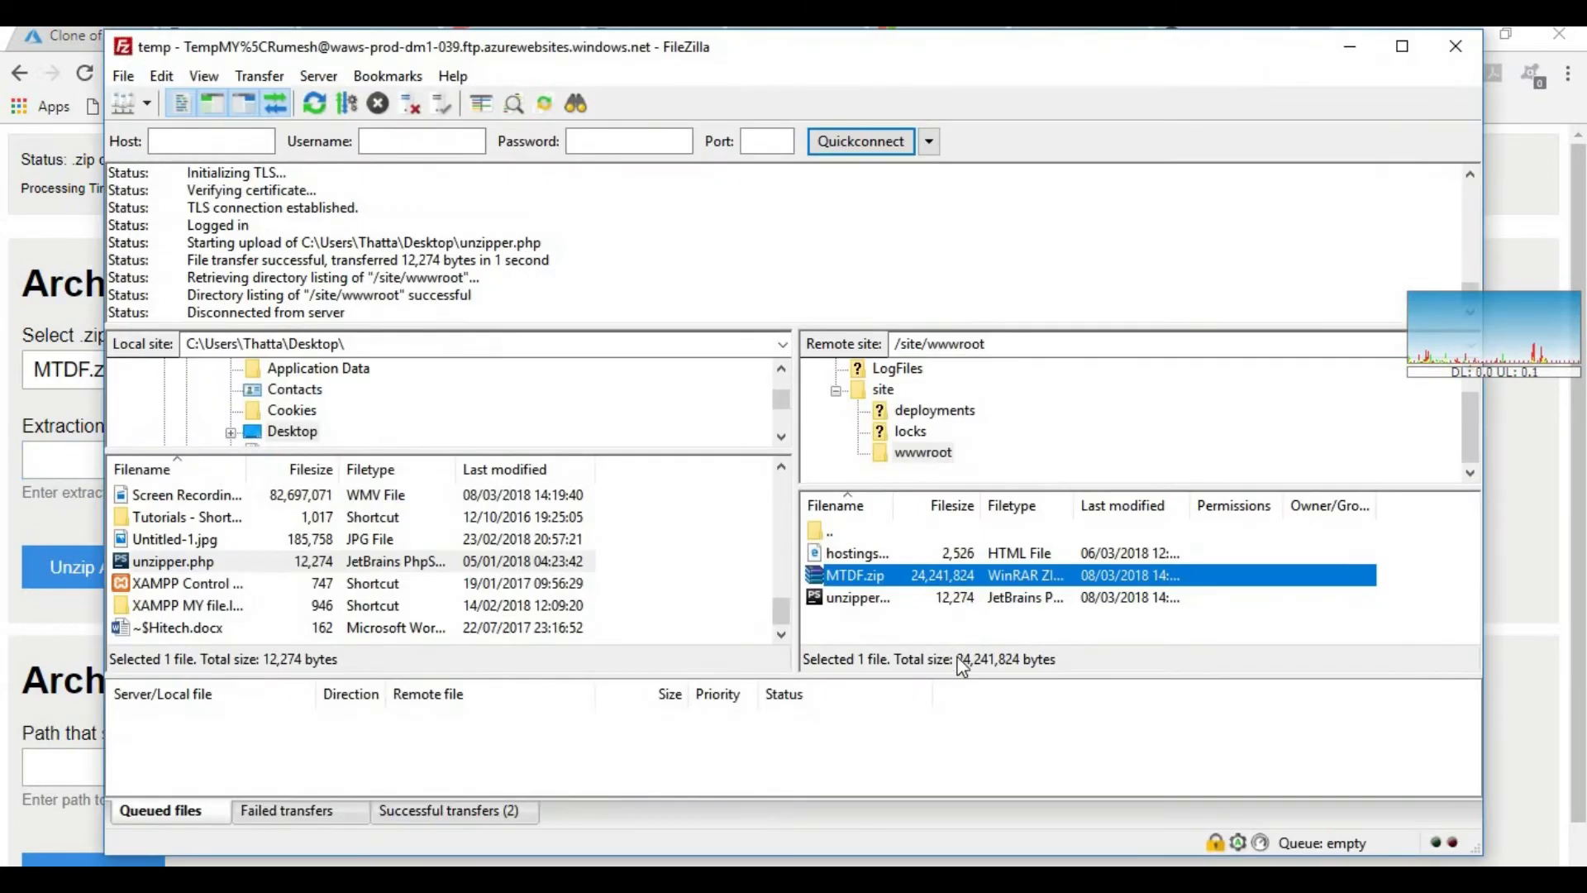
left_click(1349, 46)
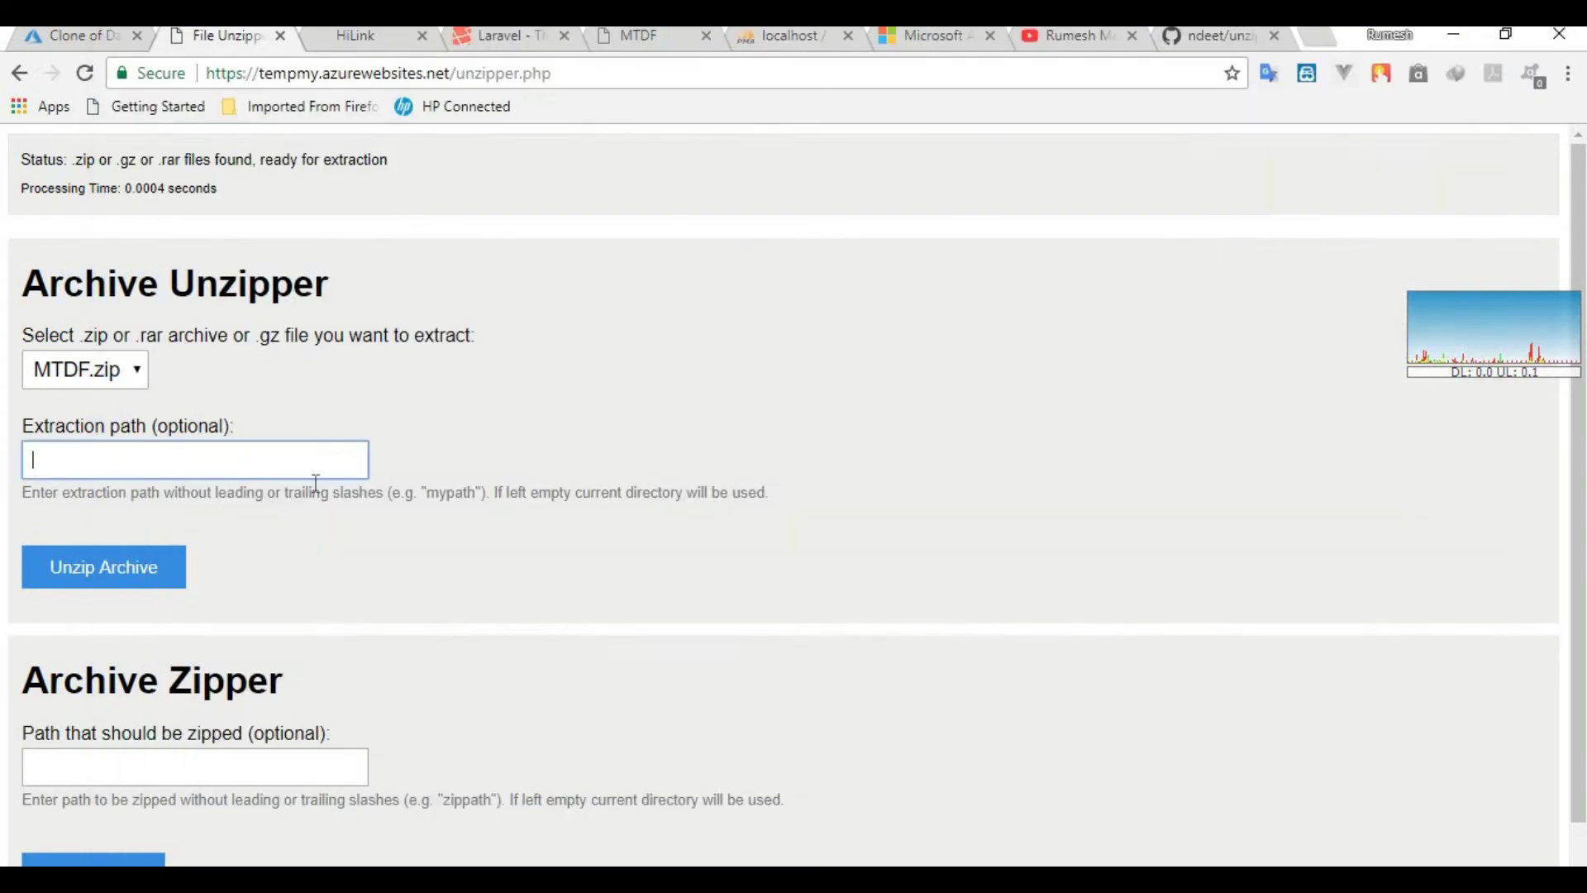
left_click(104, 583)
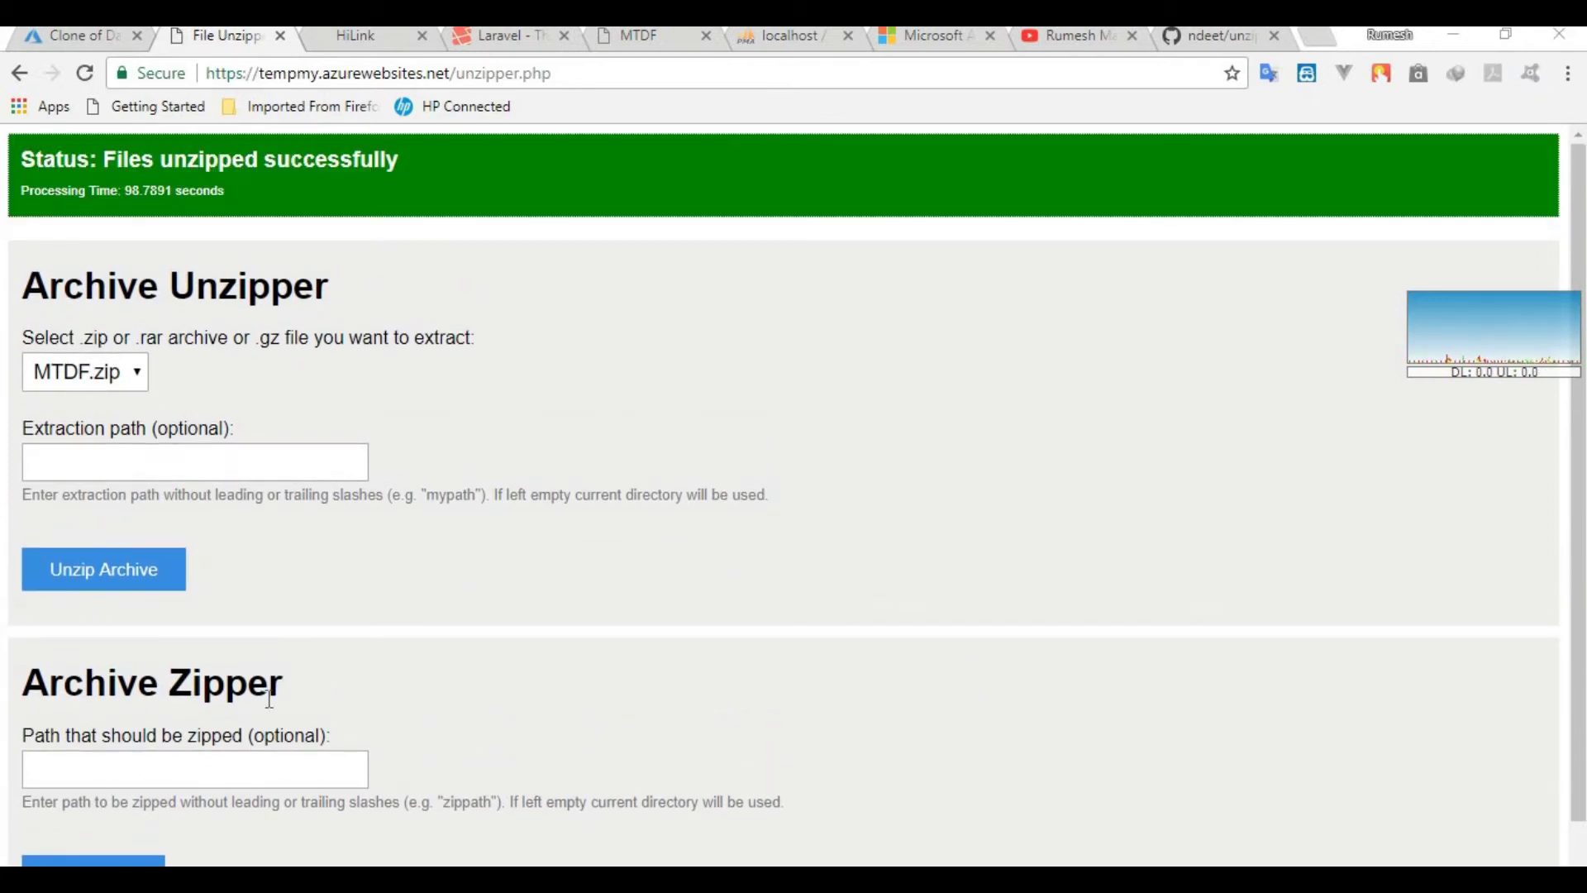
- Switch to FileZilla and examine the extracted project folders and files in the remote /site/wwwroot folder
left_click(73, 584)
key("alt+Tab")
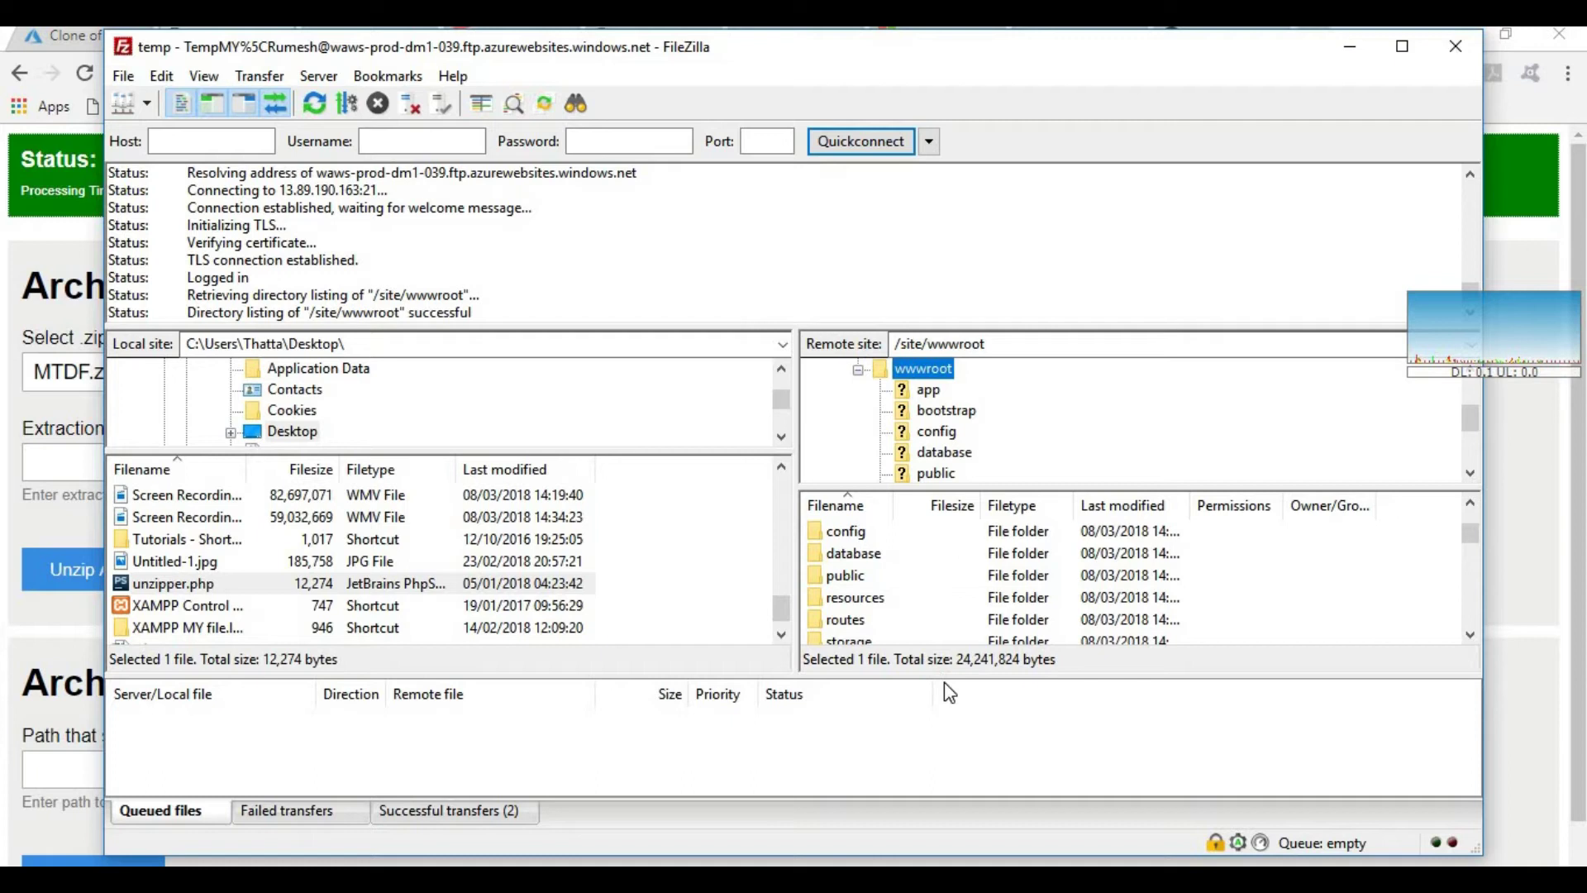
left_click_drag(944, 677, 959, 719)
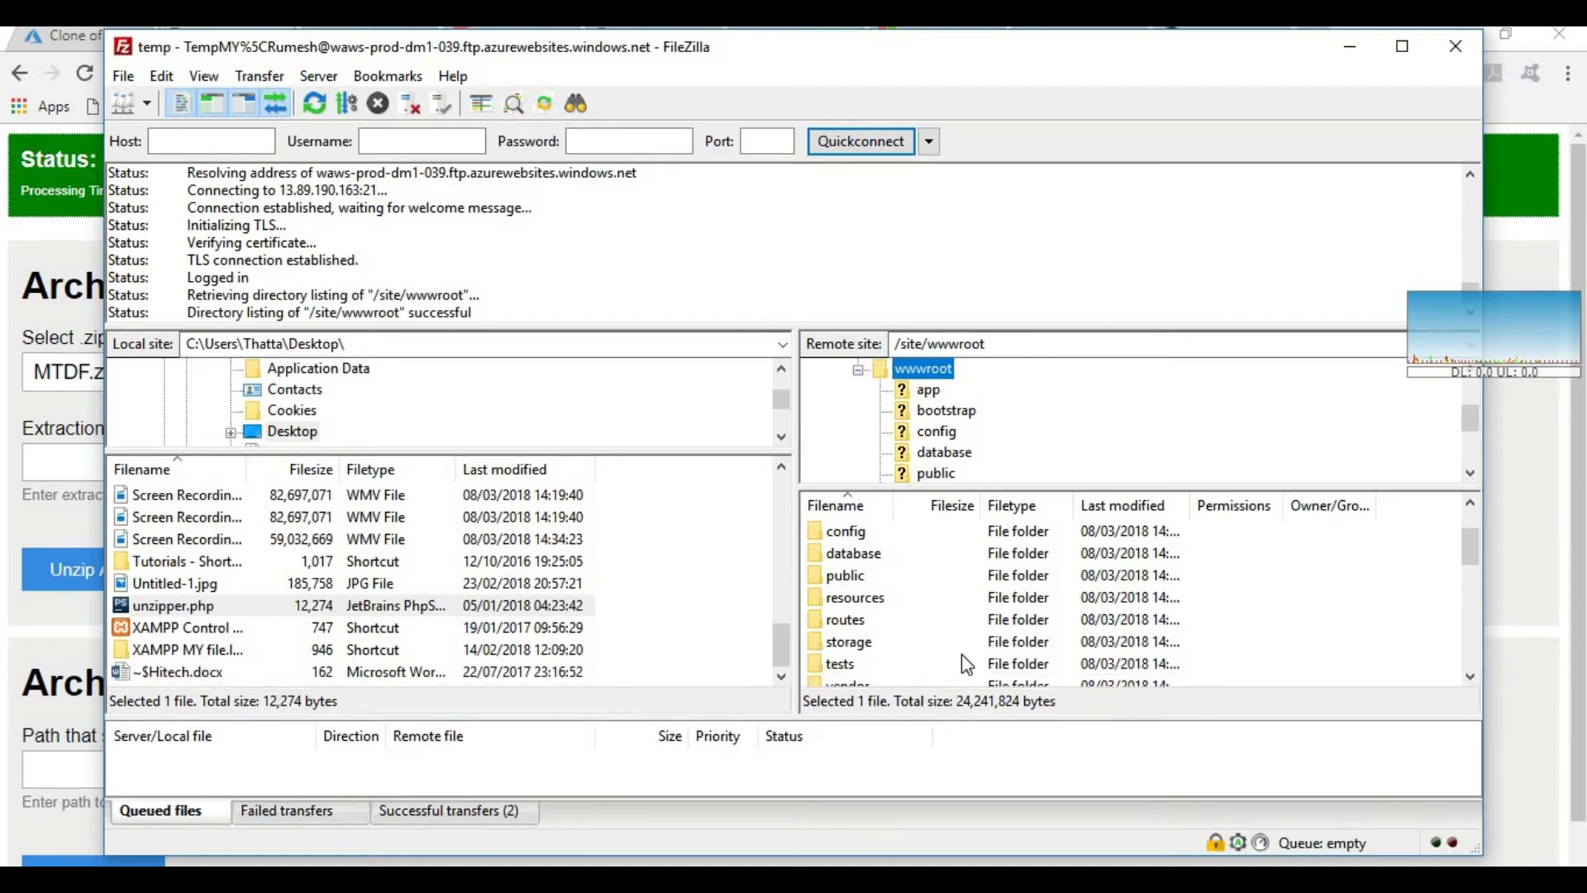
scroll(916, 444, "up", 1)
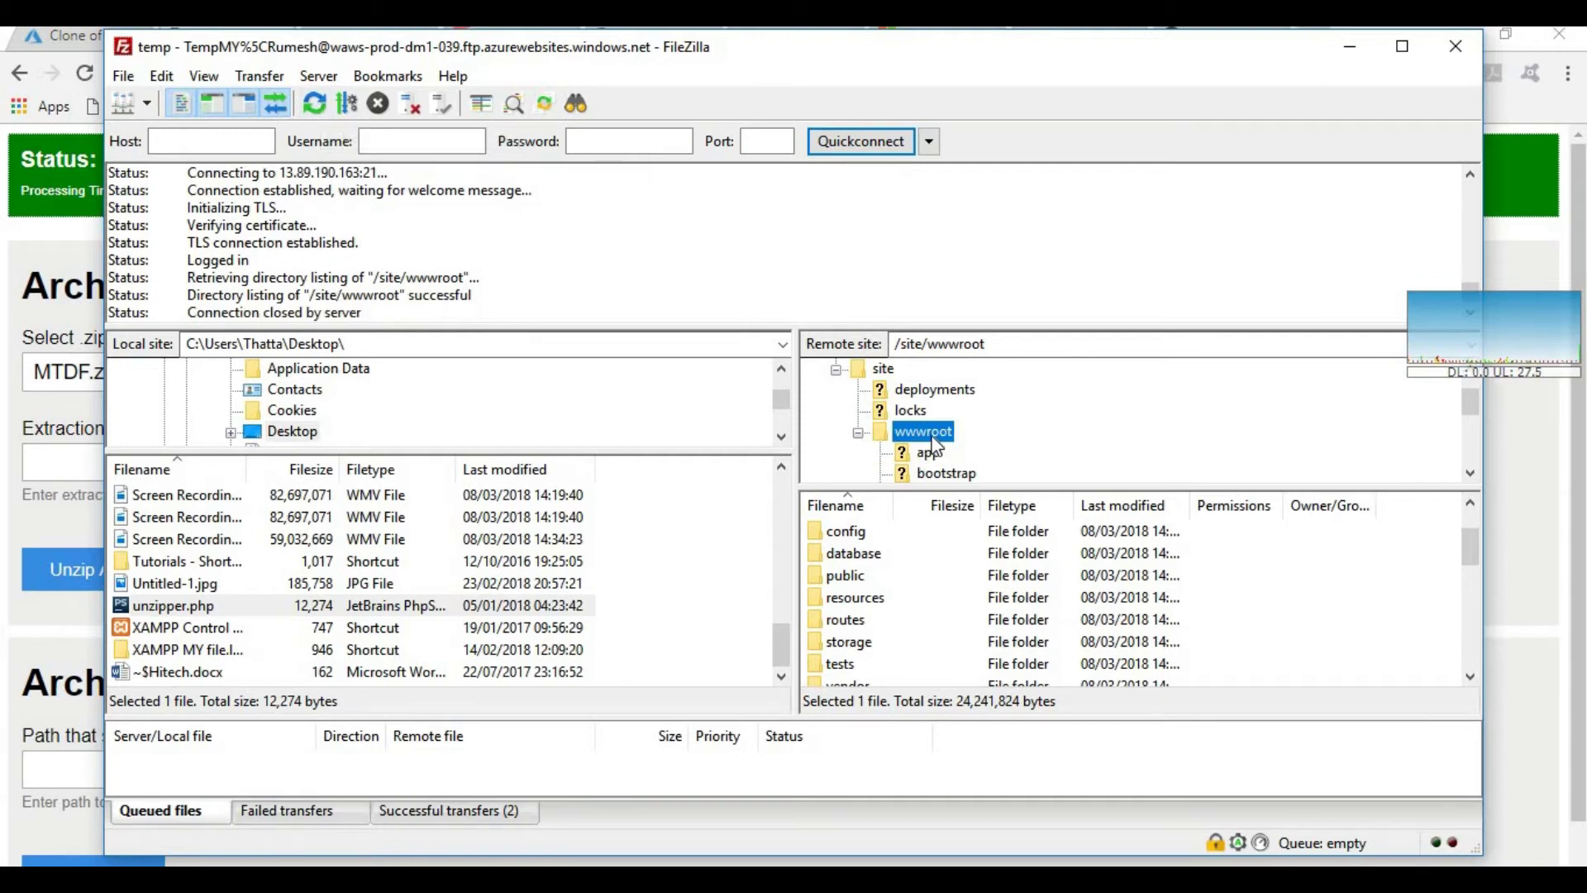
scroll(934, 446, "down", 3)
scroll(939, 447, "up", 3)
scroll(939, 448, "down", 3)
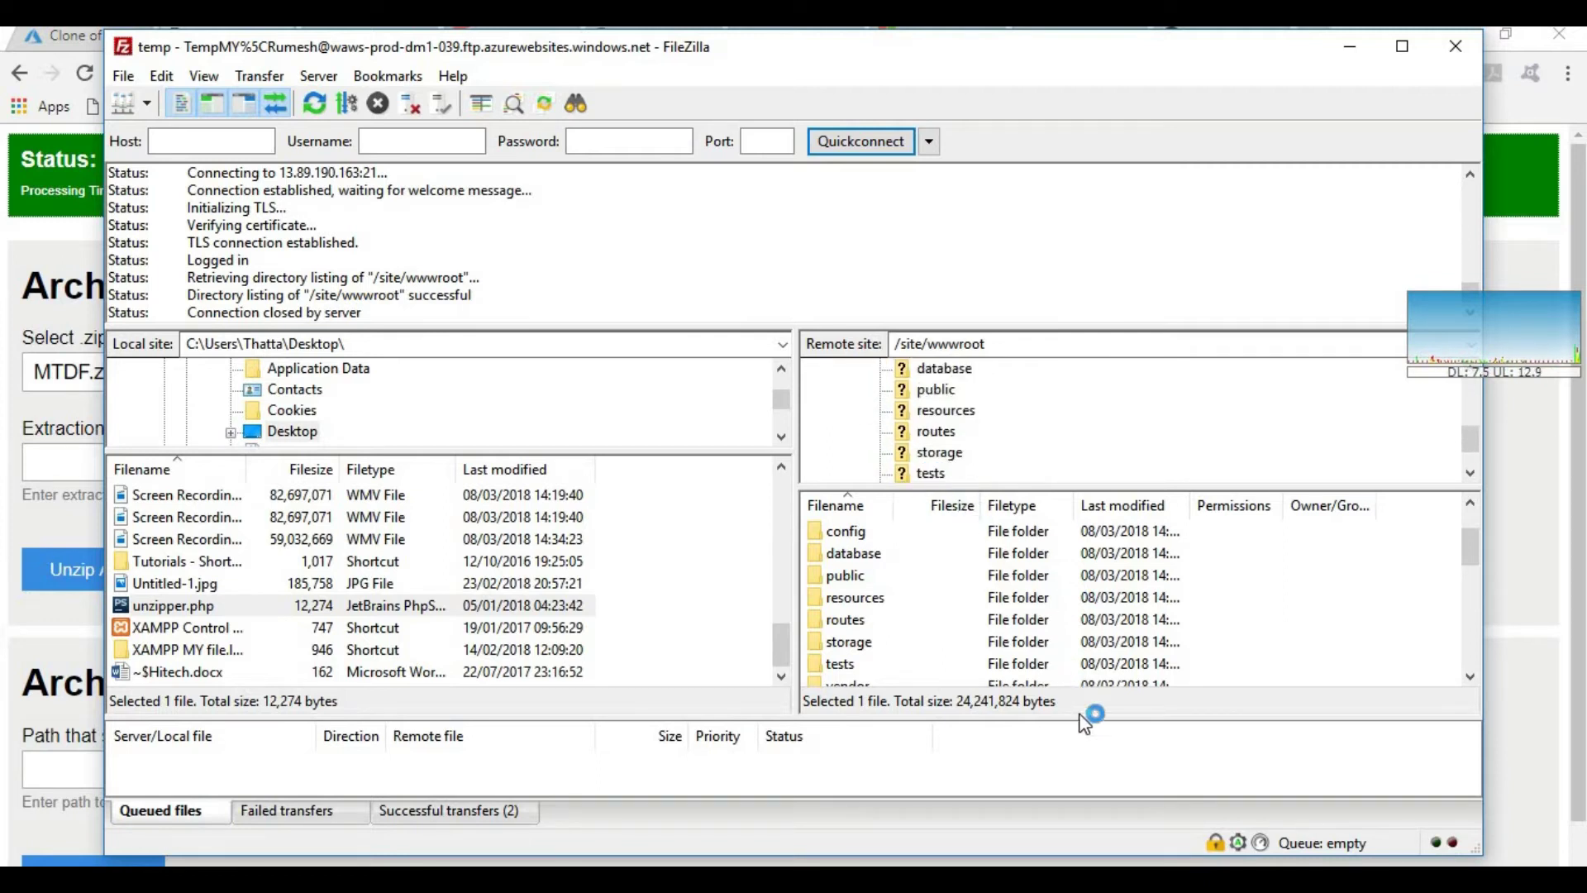
left_click_drag(1084, 723, 1091, 772)
scroll(1470, 556, "up", 1)
left_click_drag(1469, 556, 1469, 682)
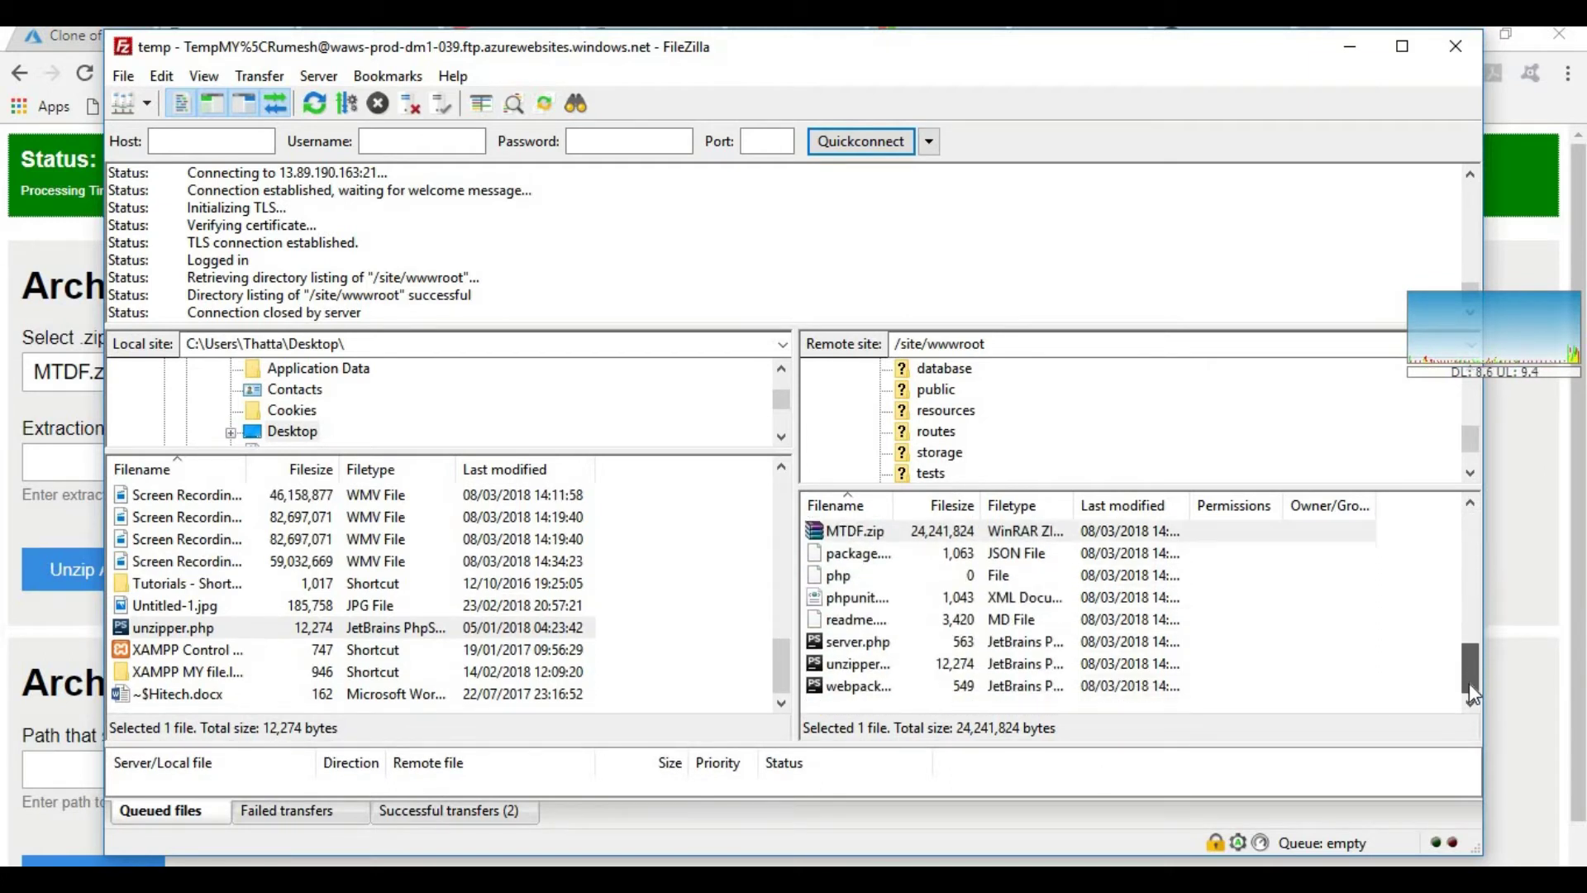
left_click(1468, 570)
scroll(1469, 579, "up", 5)
scroll(1469, 608, "down", 6)
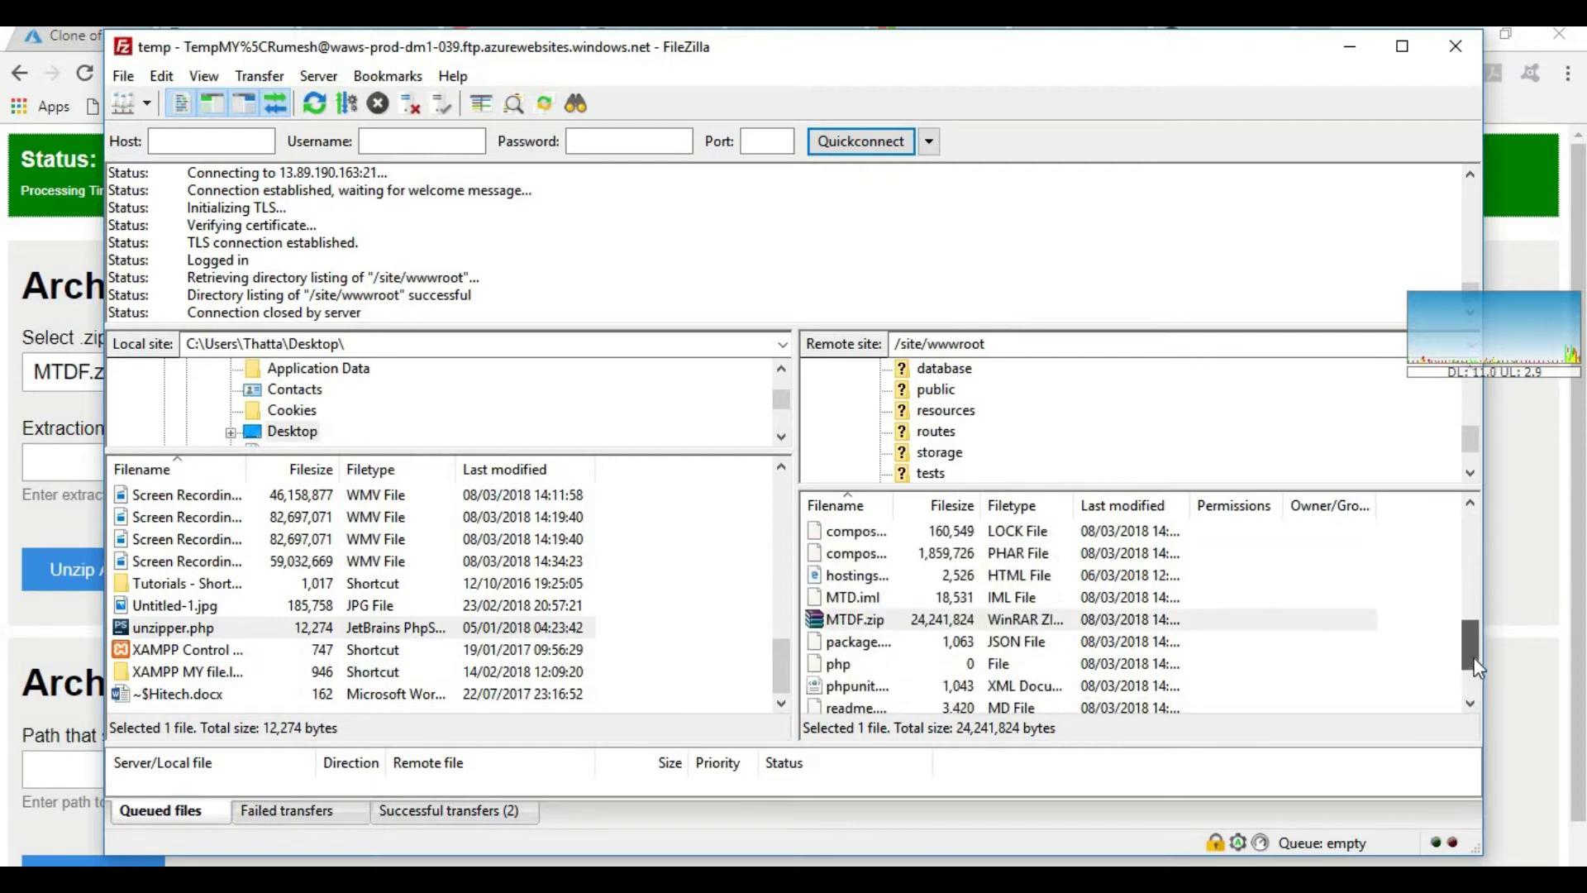
scroll(1033, 423, "up", 3)
scroll(1032, 423, "down", 5)
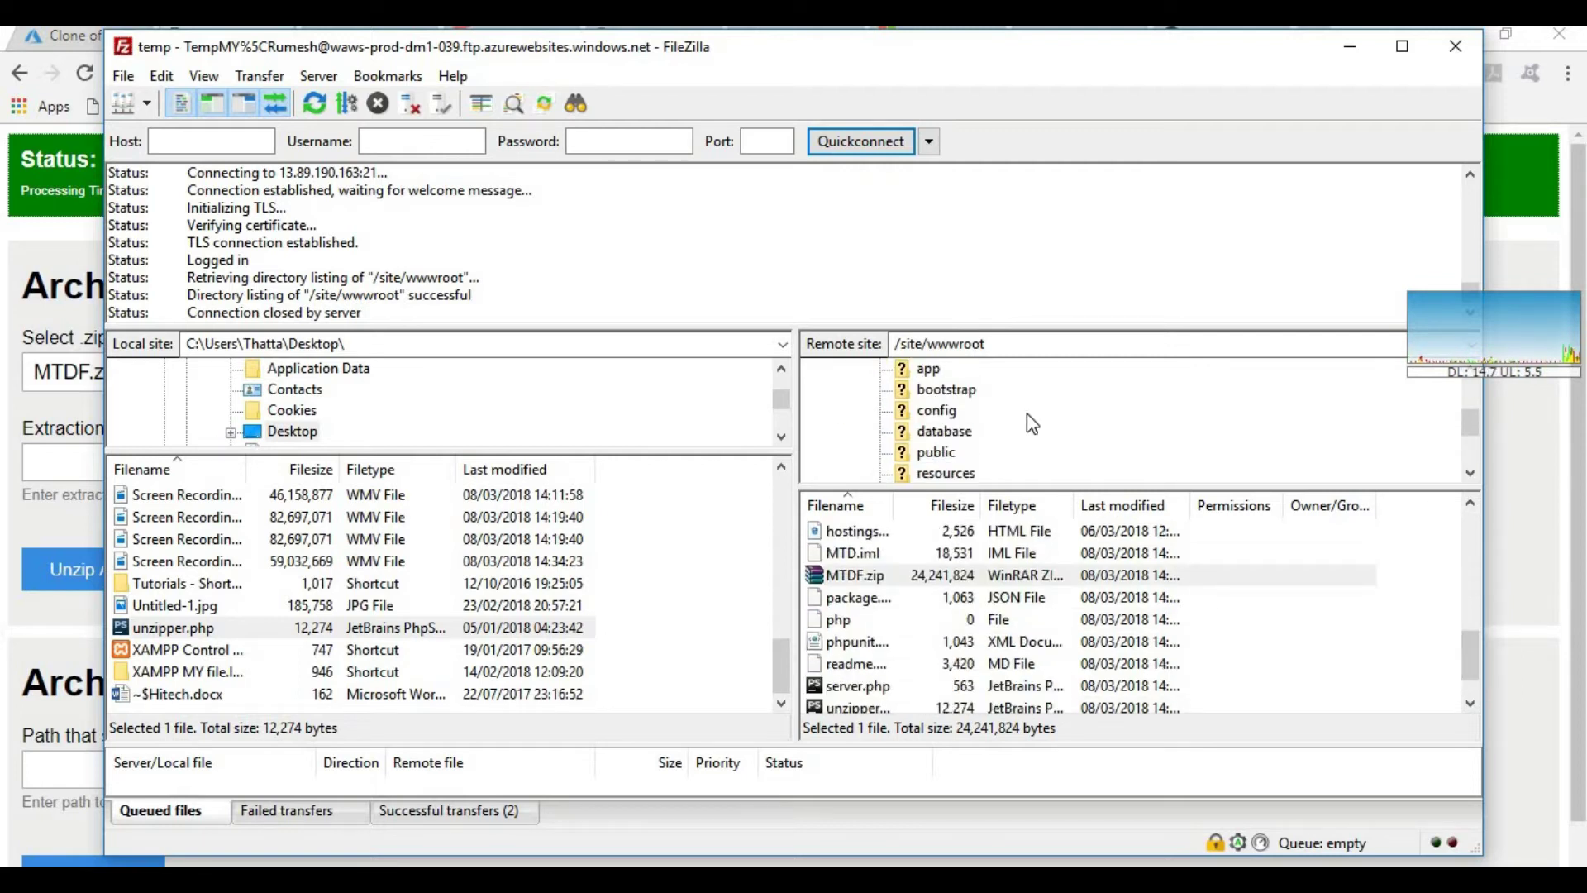
scroll(978, 539, "down", 1)
scroll(909, 578, "up", 2)
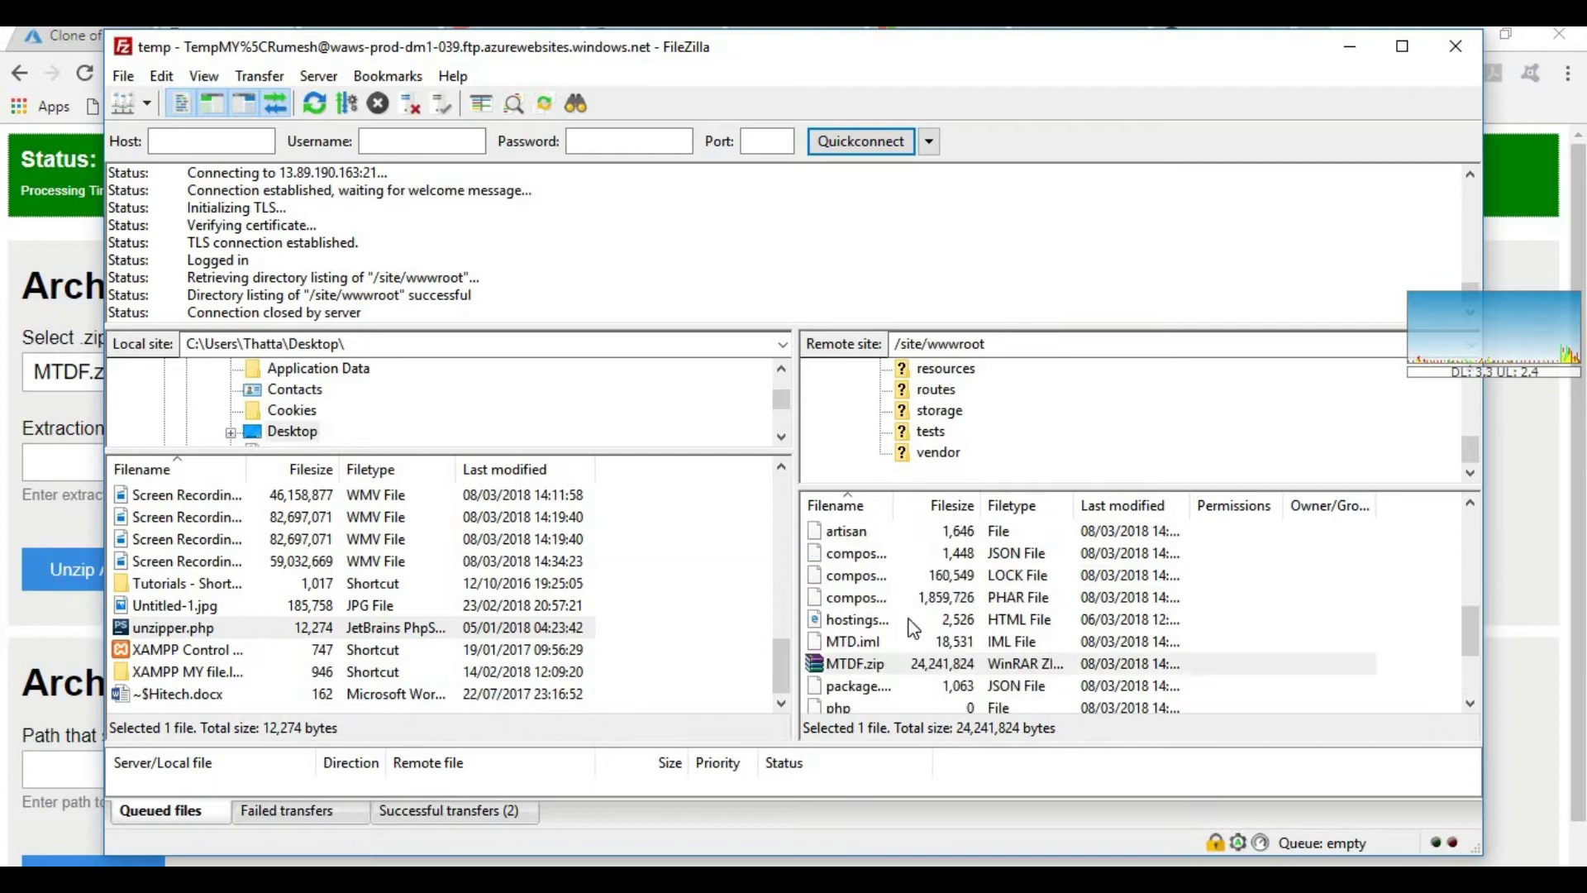
- Delete MTDF.zip from the remote /site/wwwroot folder, confirm the deletion and minimize FileZilla
scroll(920, 667, "down", 1)
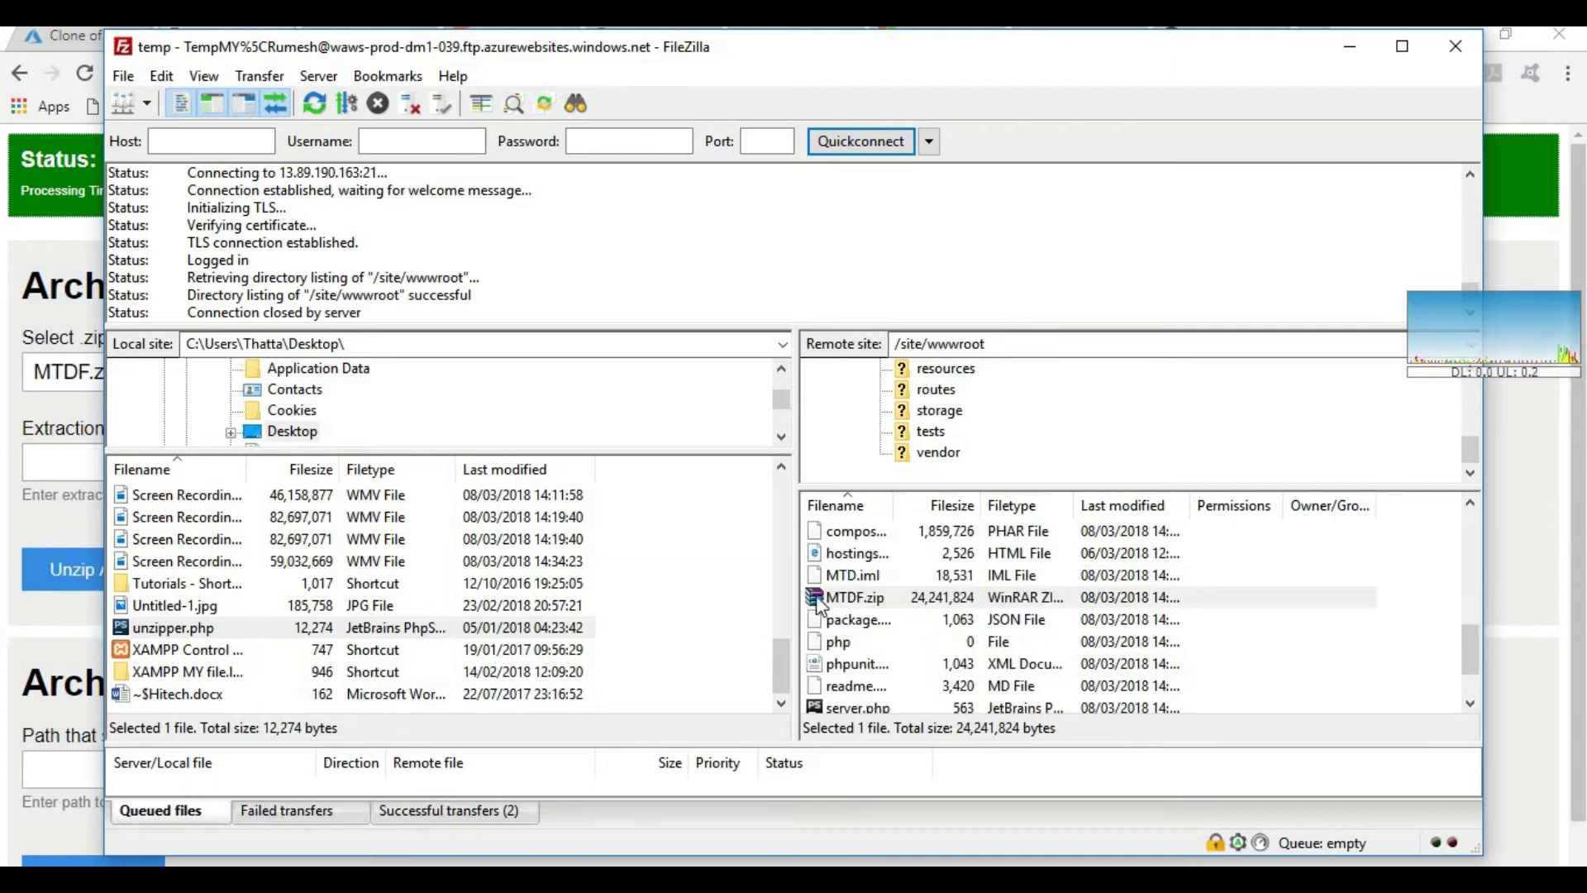
left_click(872, 601)
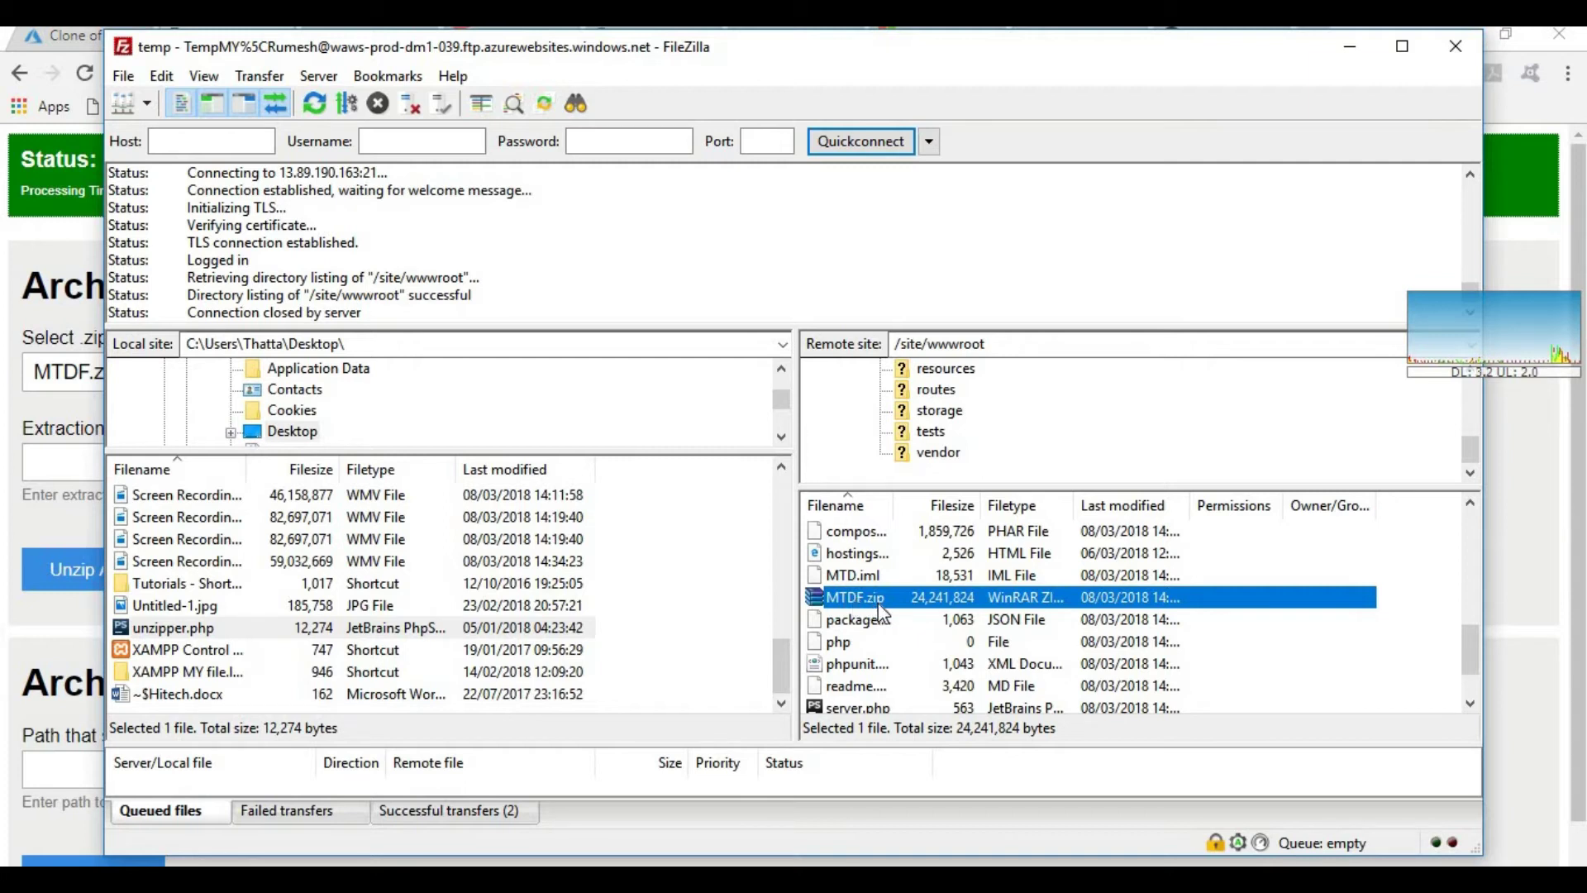
right_click(878, 606)
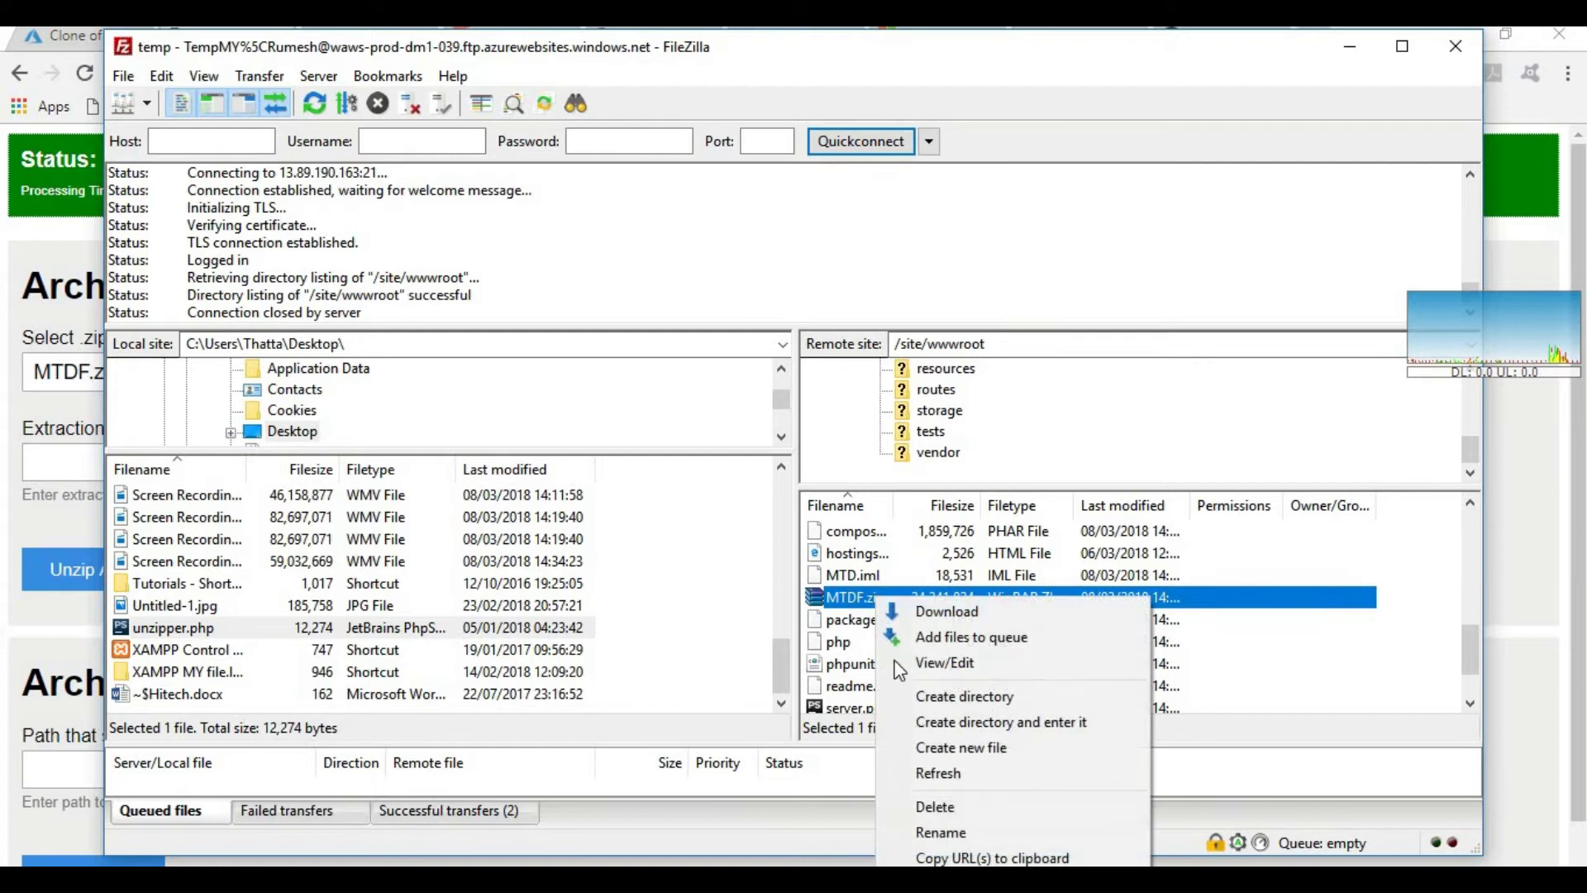
left_click(942, 806)
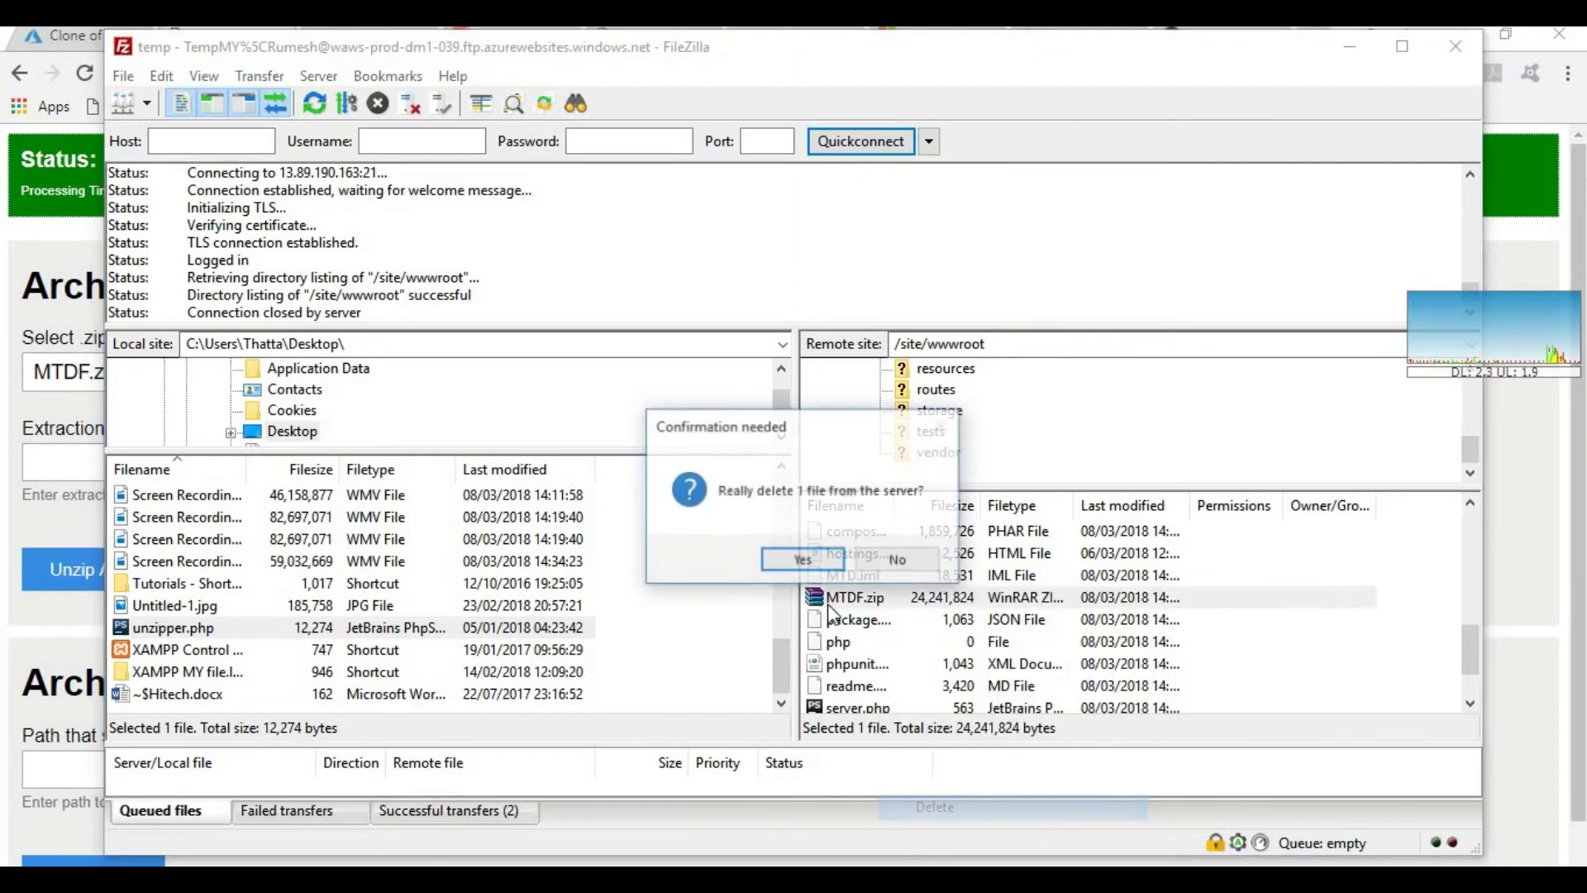
left_click(822, 562)
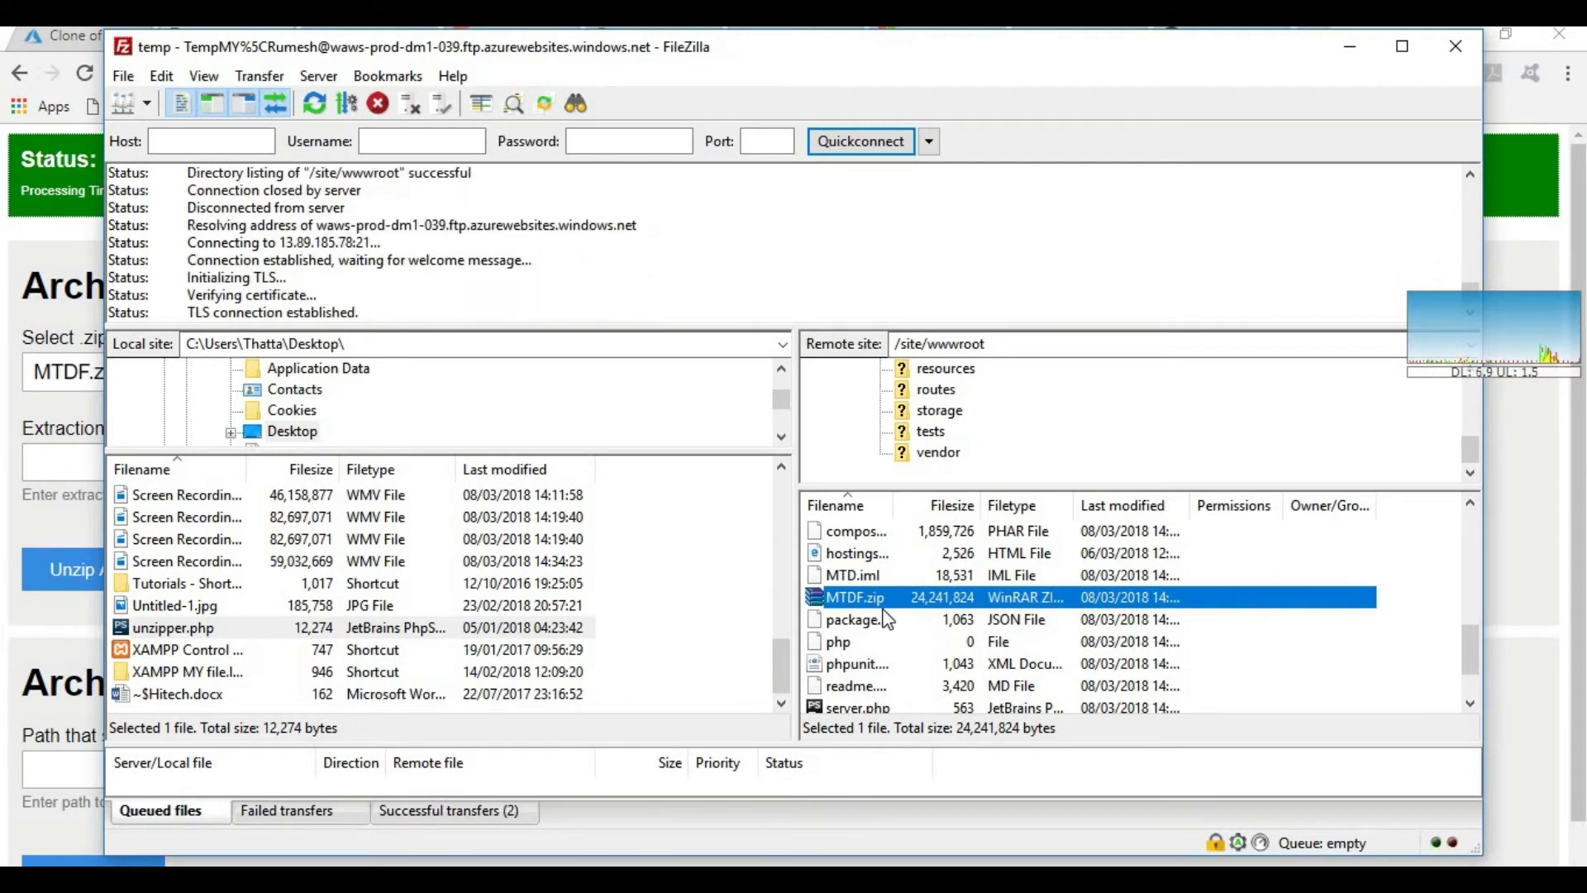
left_click(1362, 56)
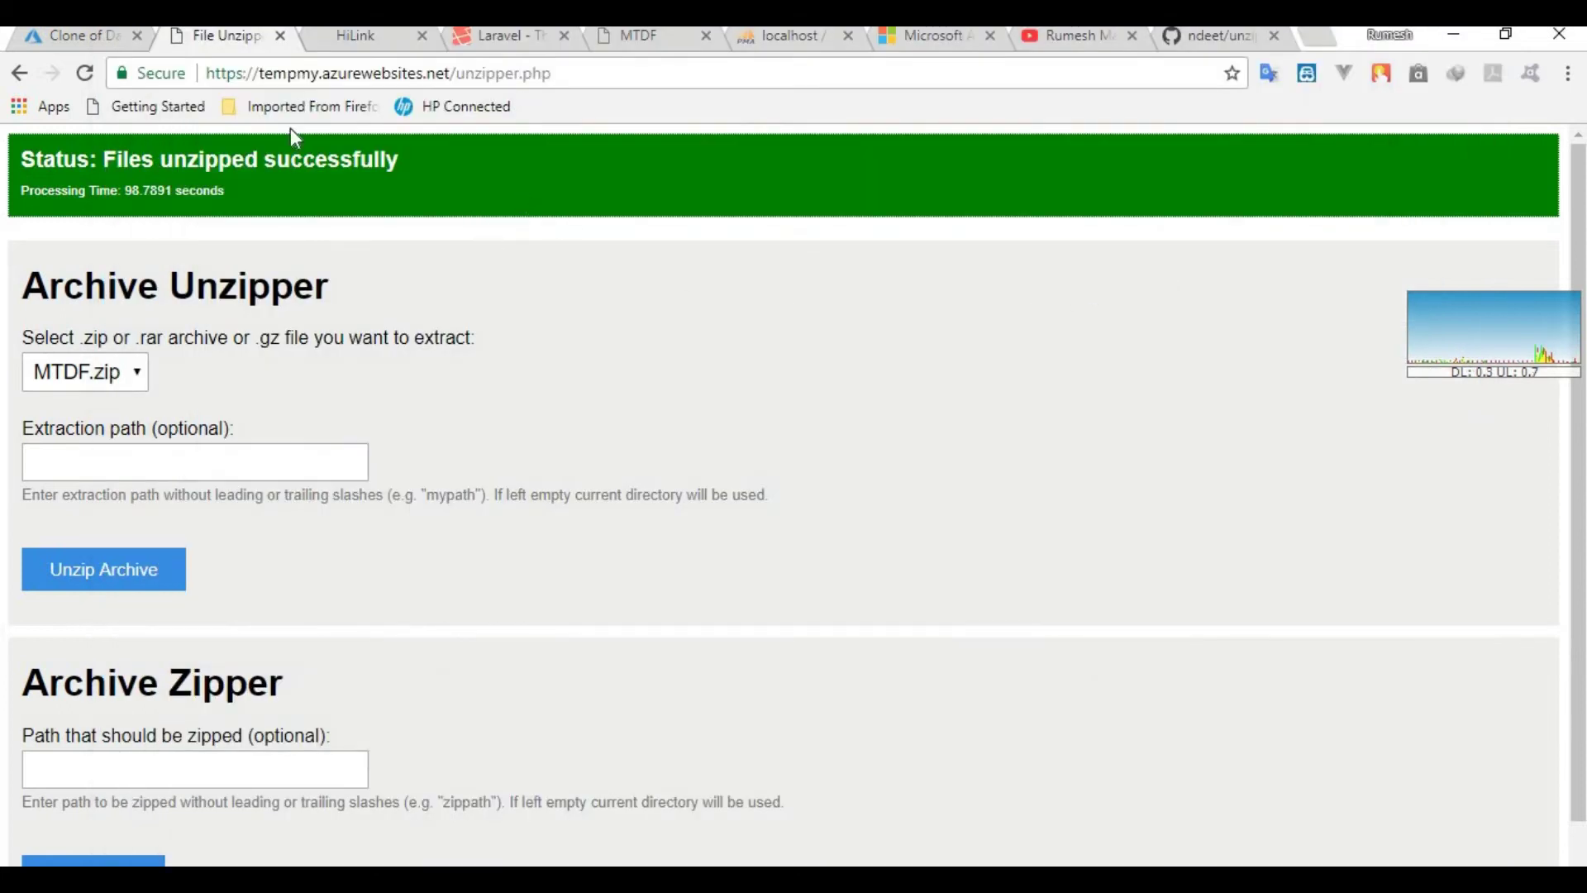
- Close the unzipper page, check the TempMY site through its URL in the Azure portal, and return to the portal
left_click(20, 73)
left_click(83, 38)
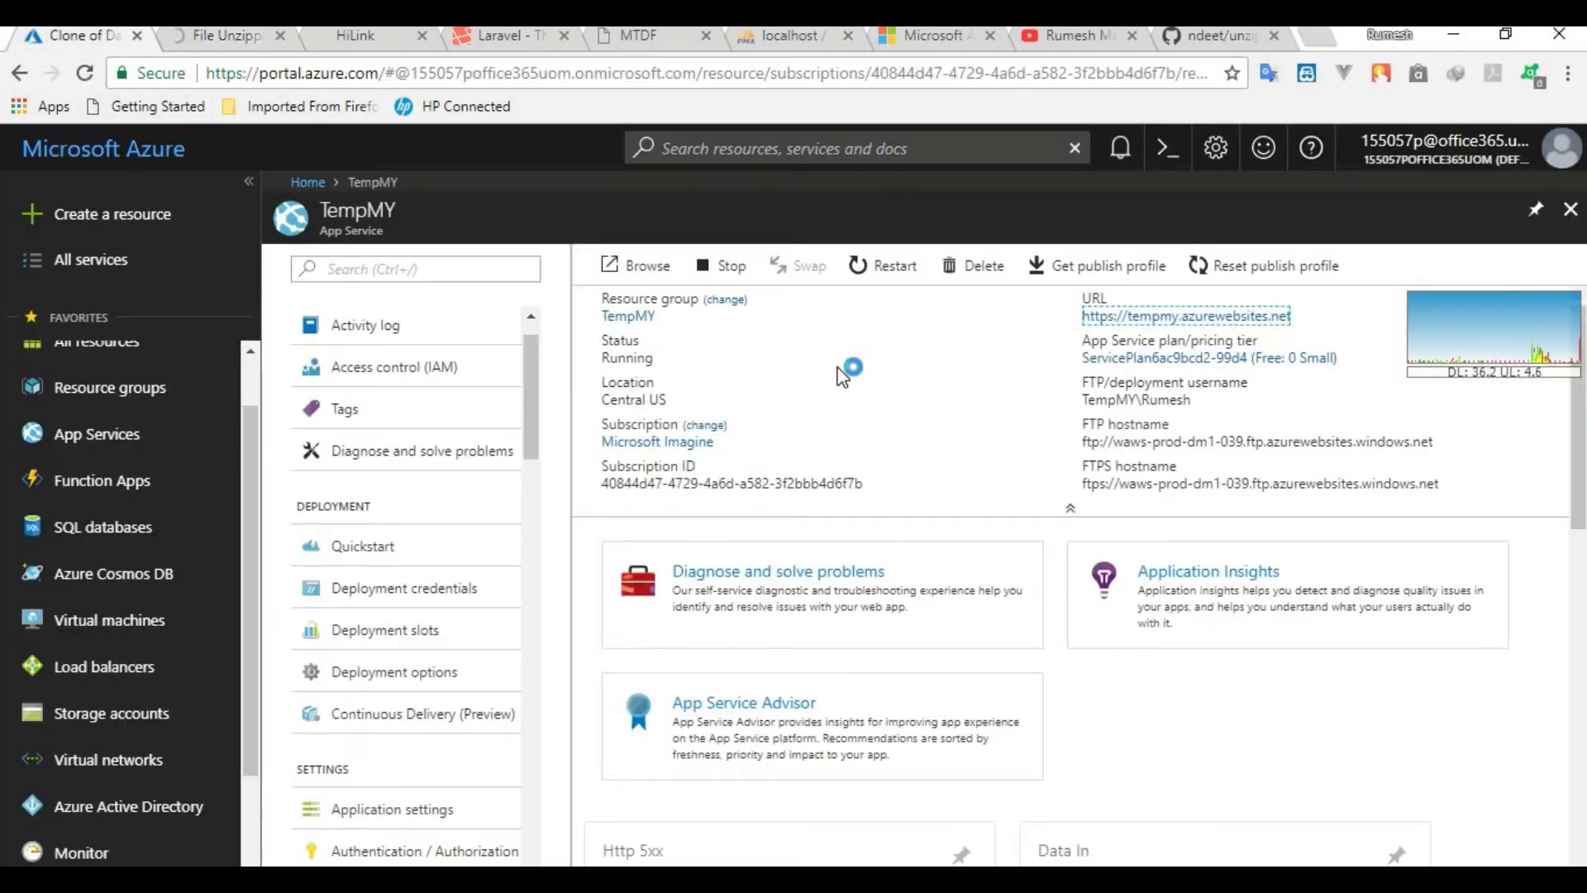
left_click(279, 37)
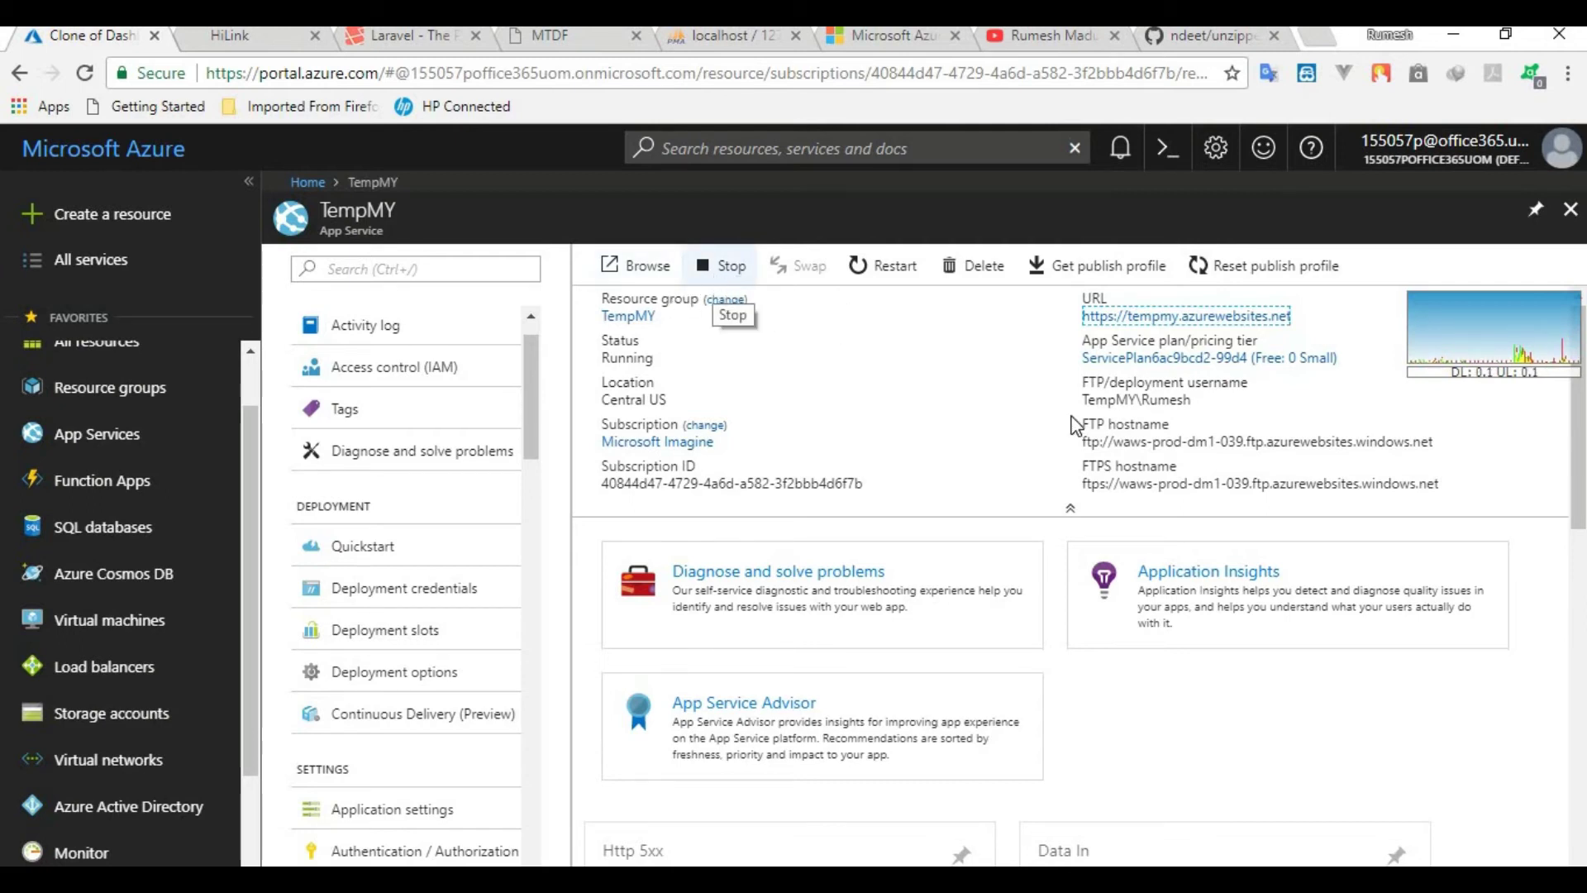
left_click(1134, 320)
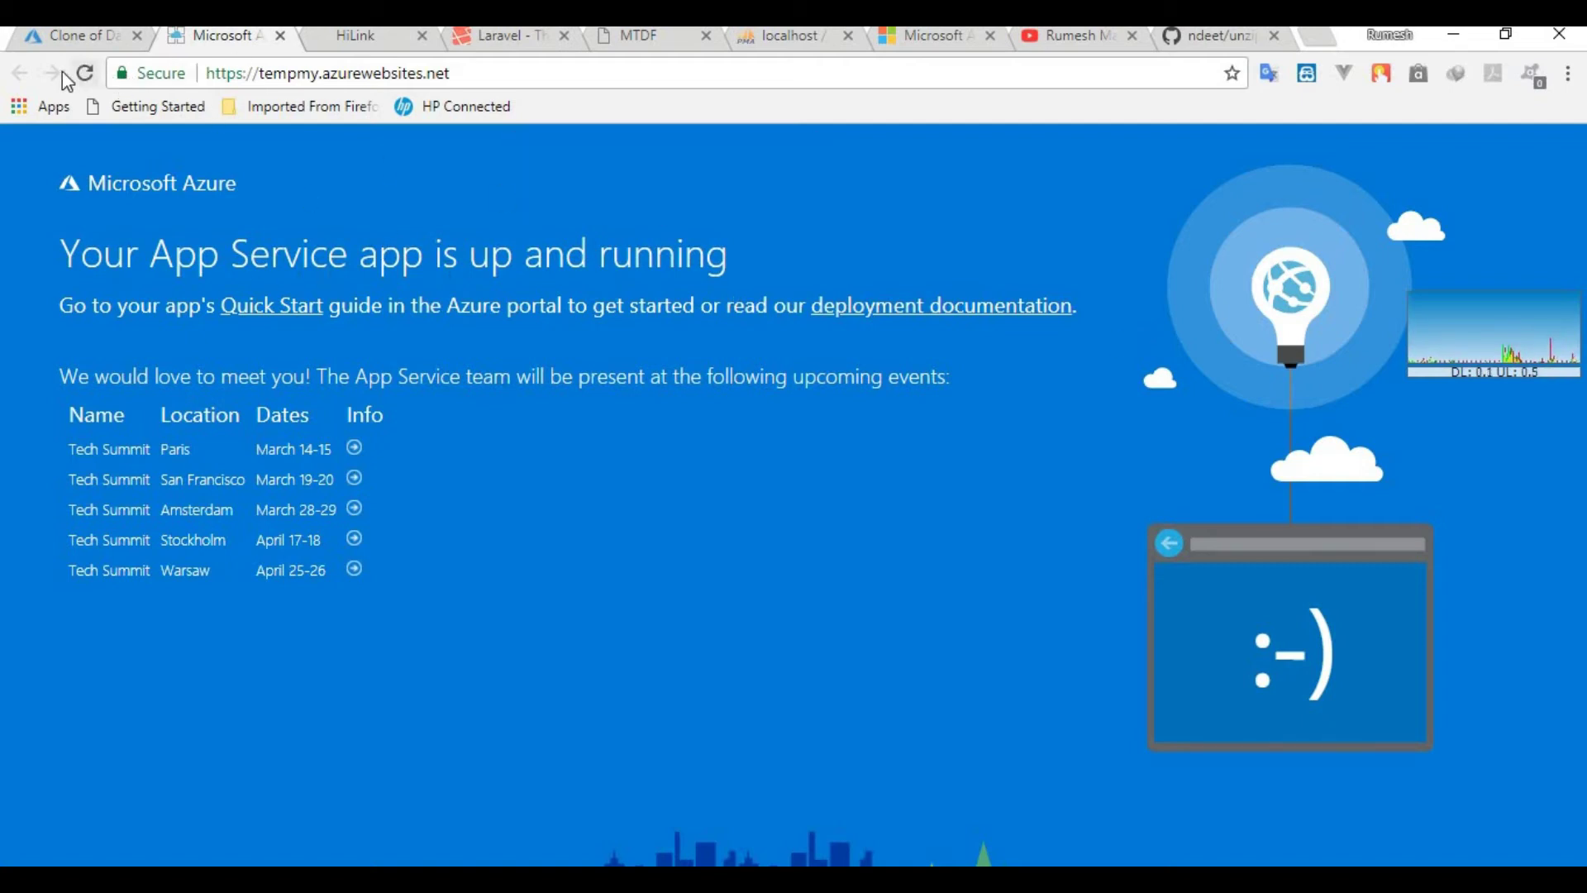
key("ctrl+w")
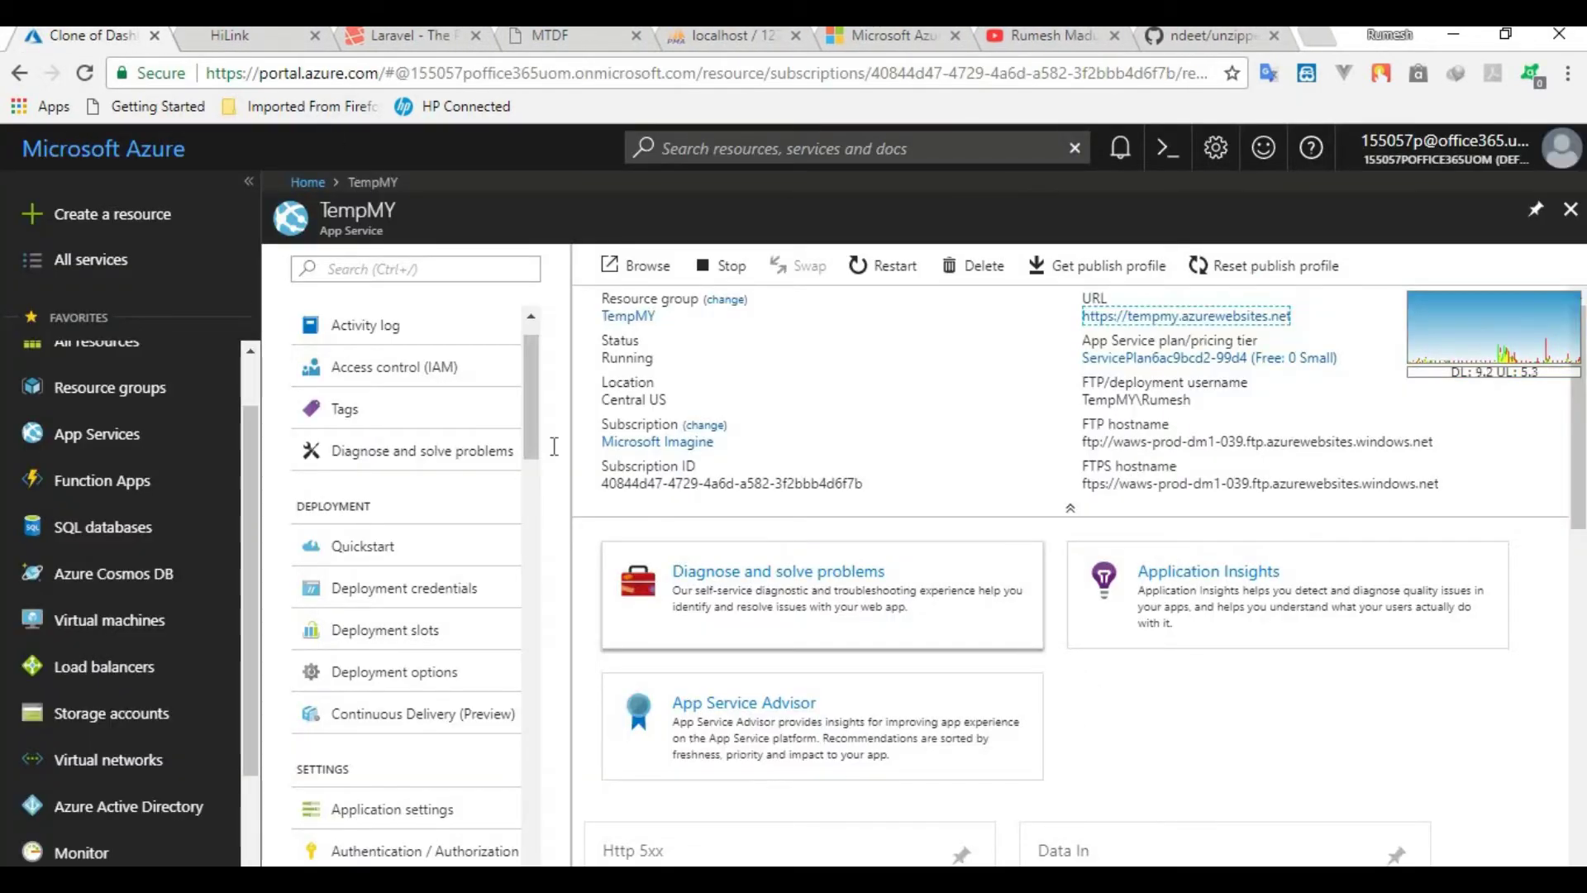
- Open the TempMY app's Application settings and set the PHP version to 7.1, leaving the .NET Framework version at v4.7
scroll(532, 380, "up", 1)
scroll(533, 380, "down", 4)
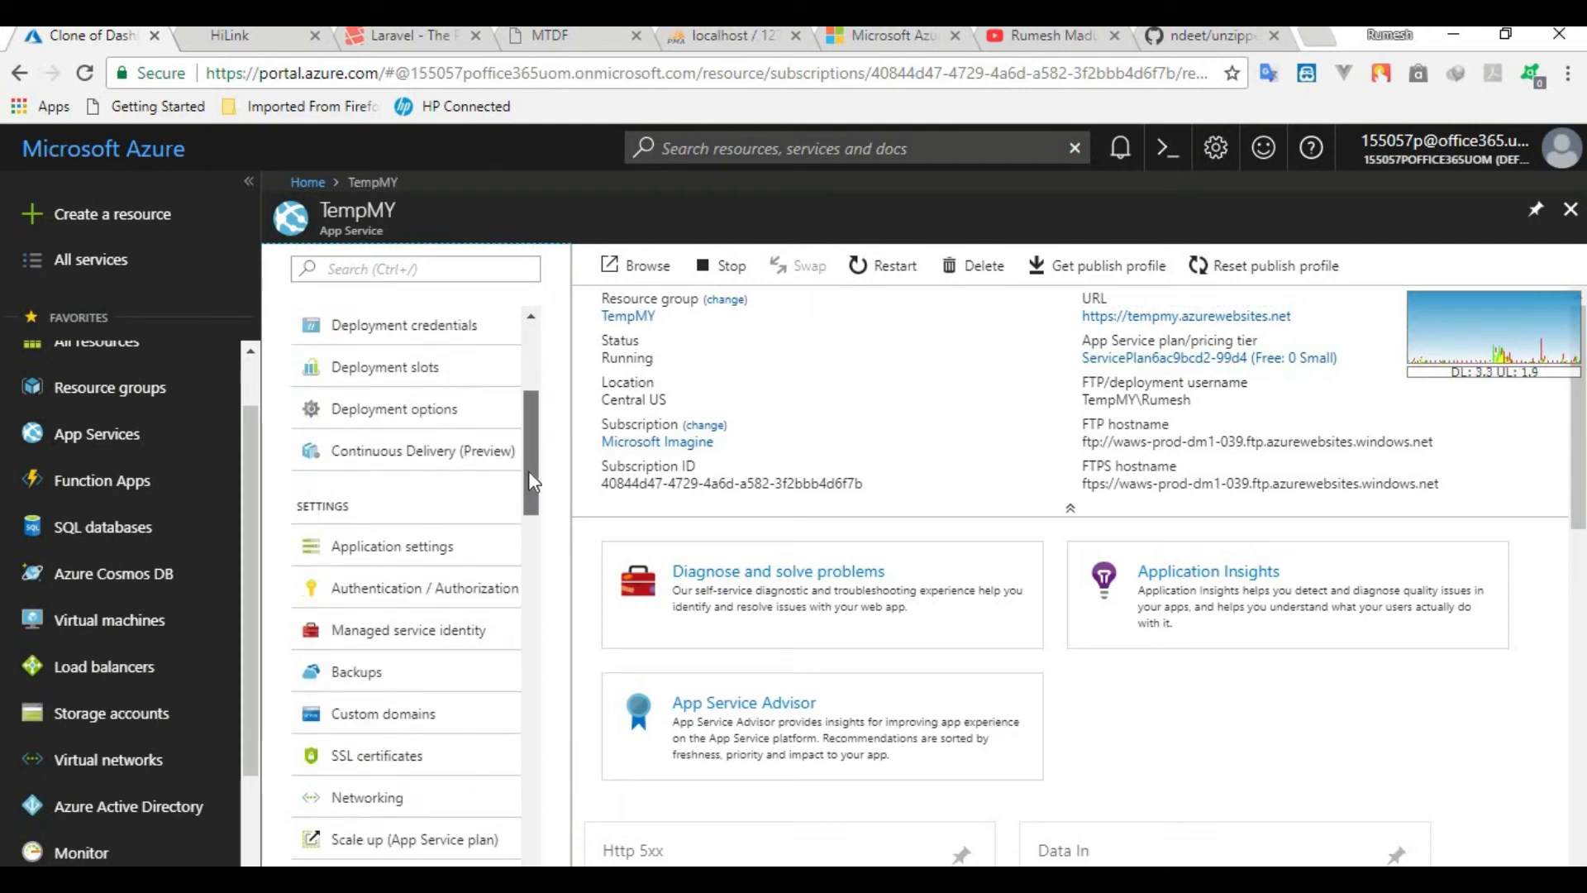
scroll(530, 481, "down", 1)
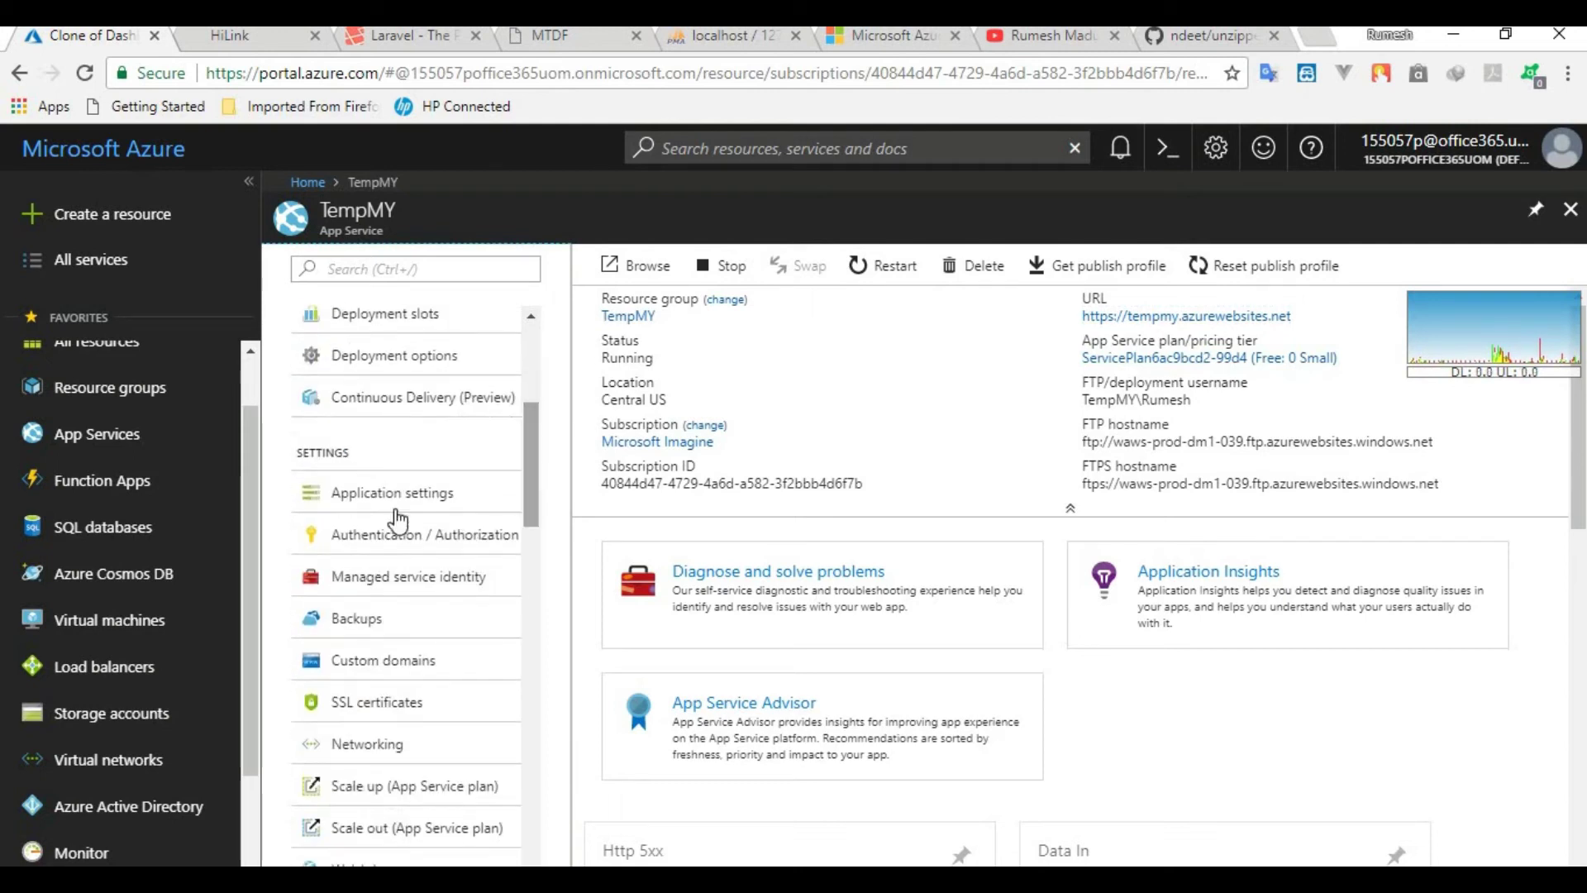
left_click(348, 494)
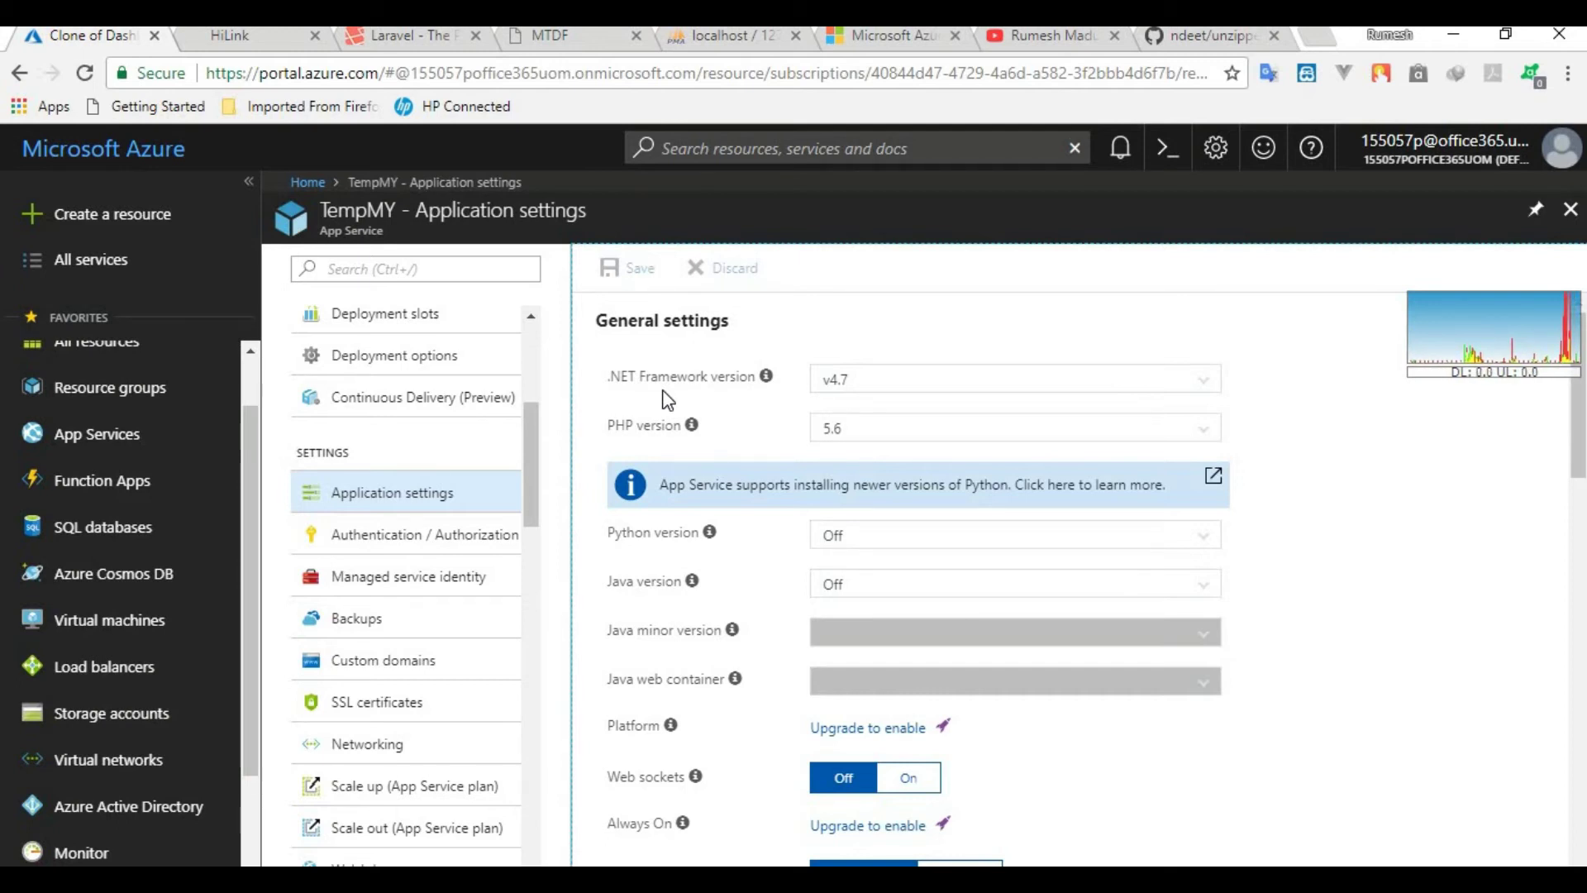
left_click(972, 385)
left_click(924, 399)
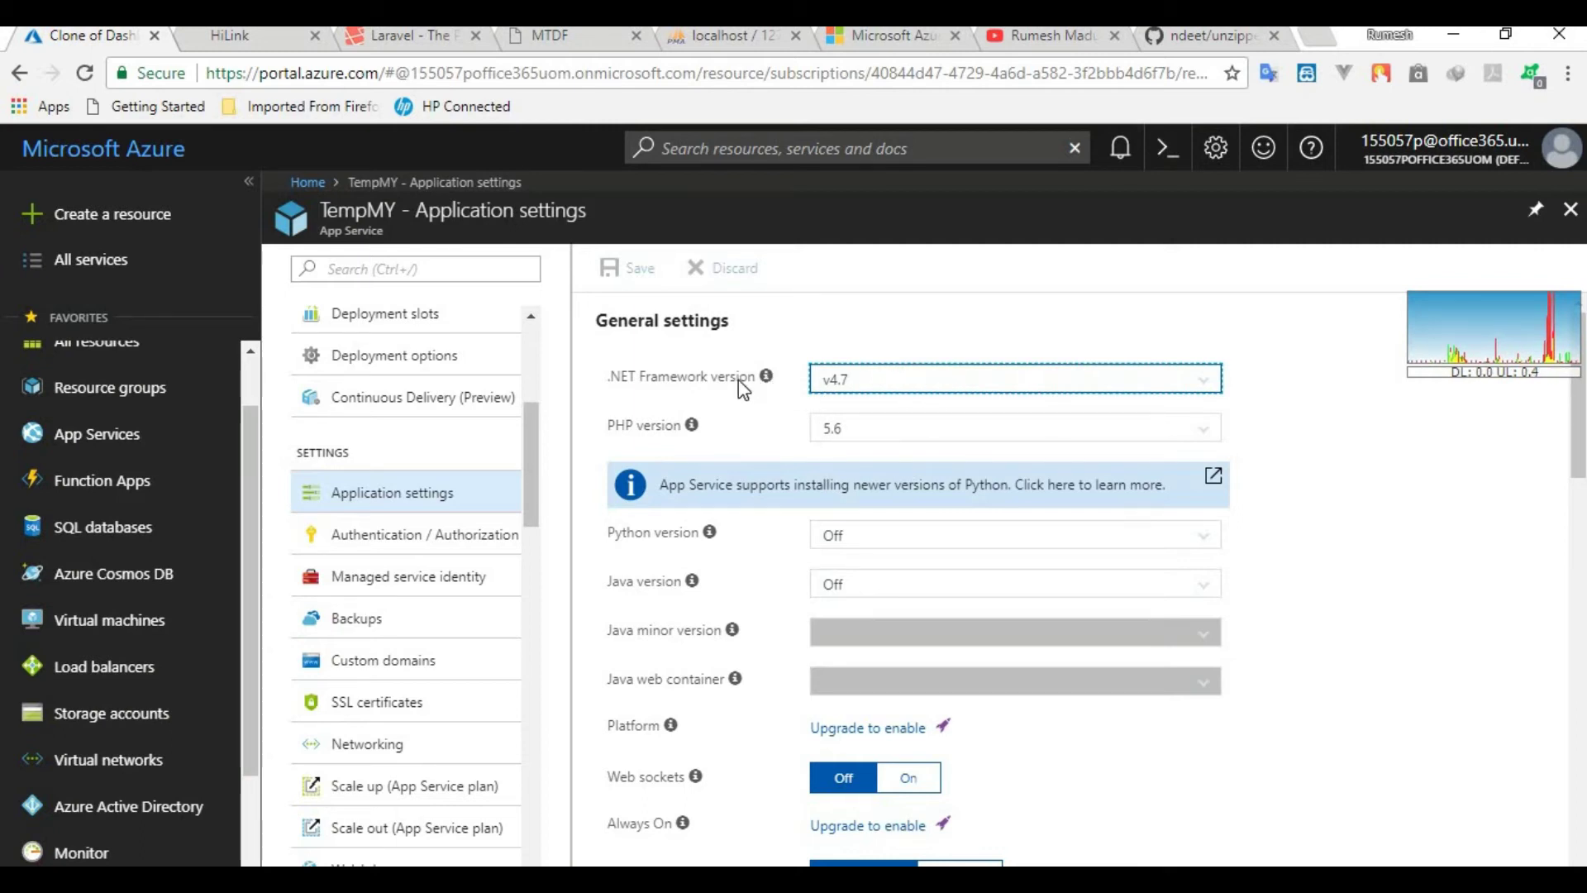
mouse_move(738, 379)
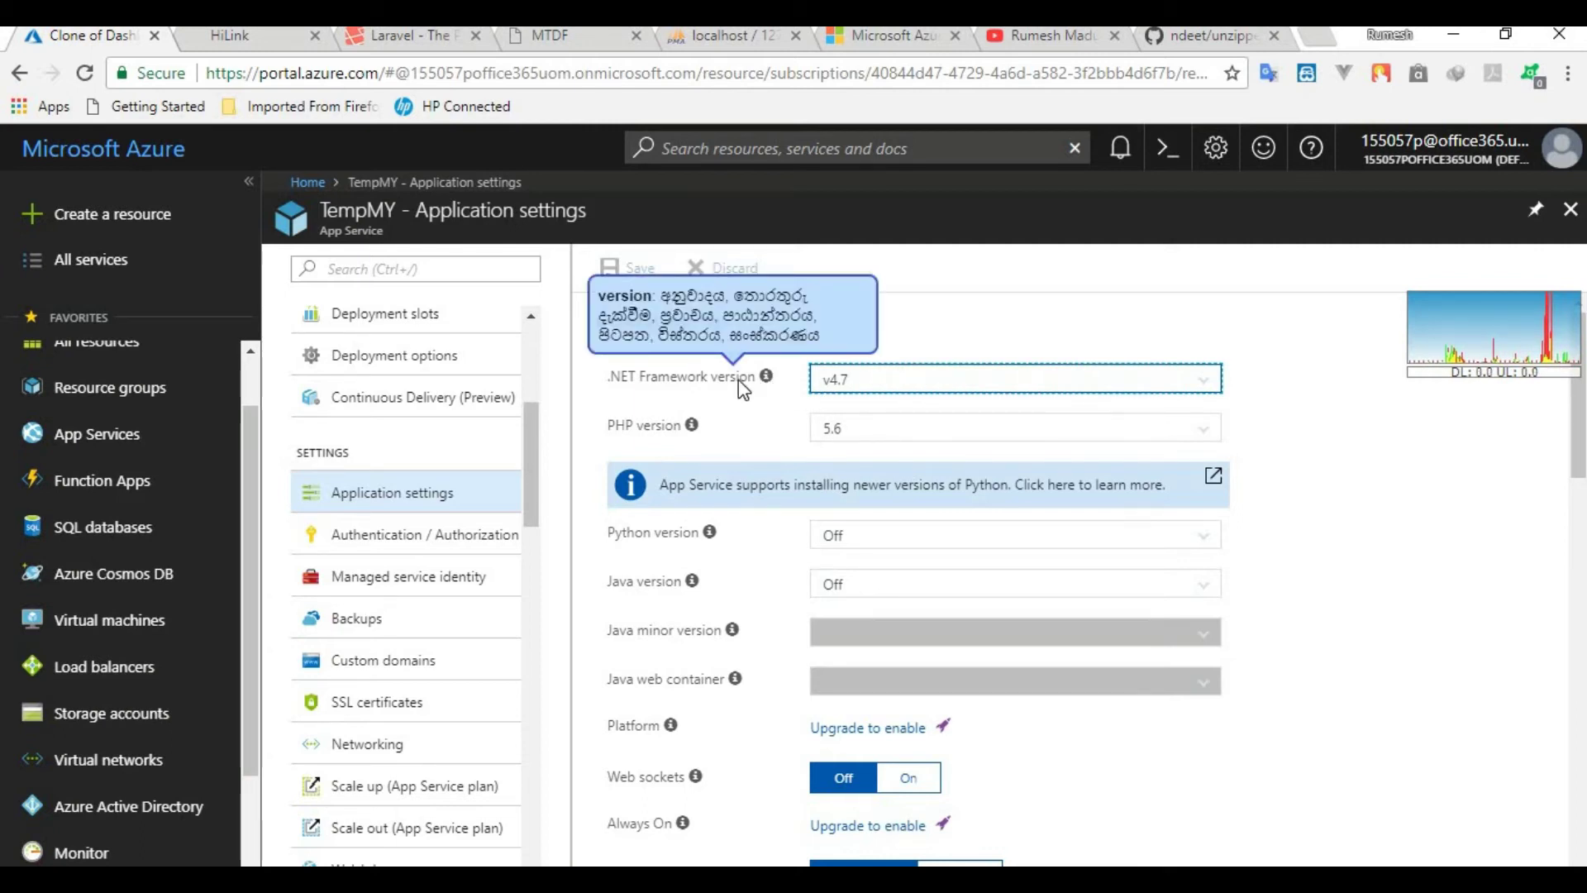
mouse_move(664, 387)
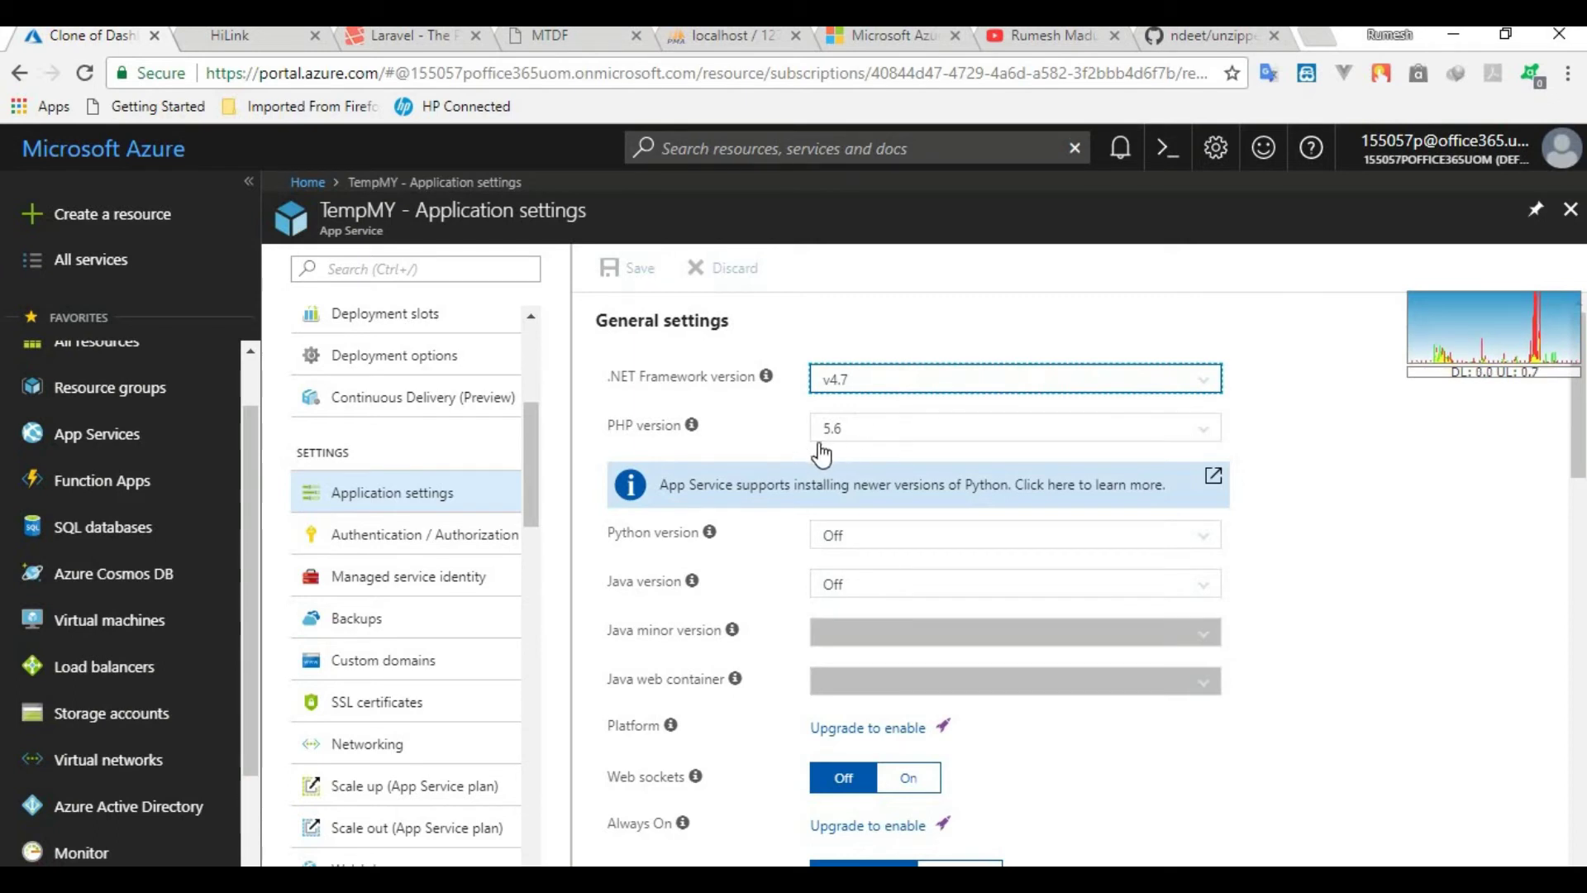
left_click(849, 438)
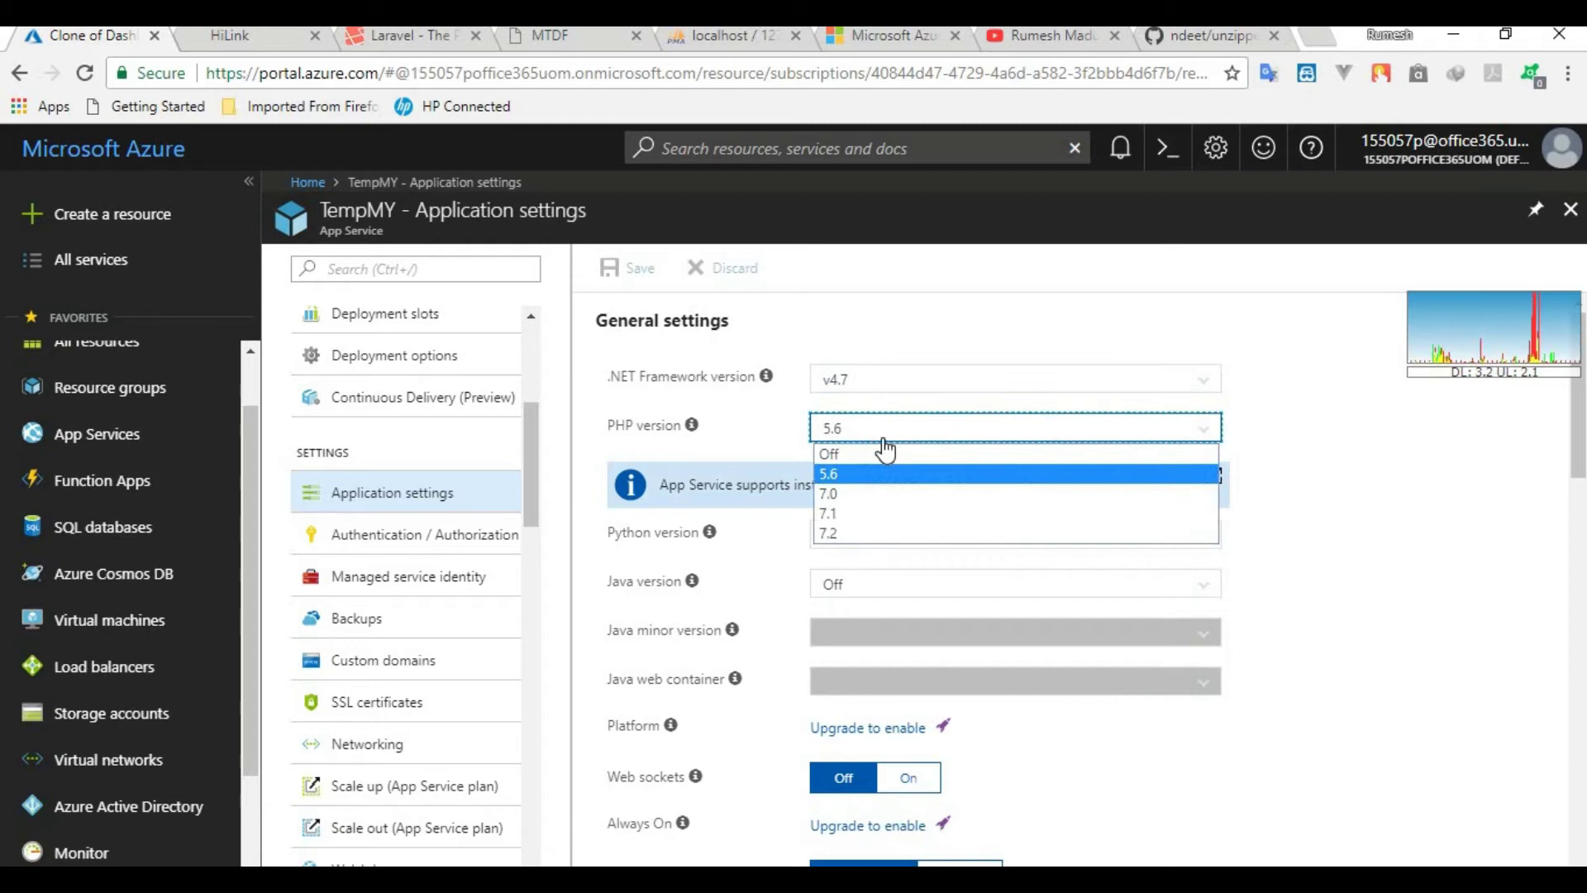
left_click(884, 514)
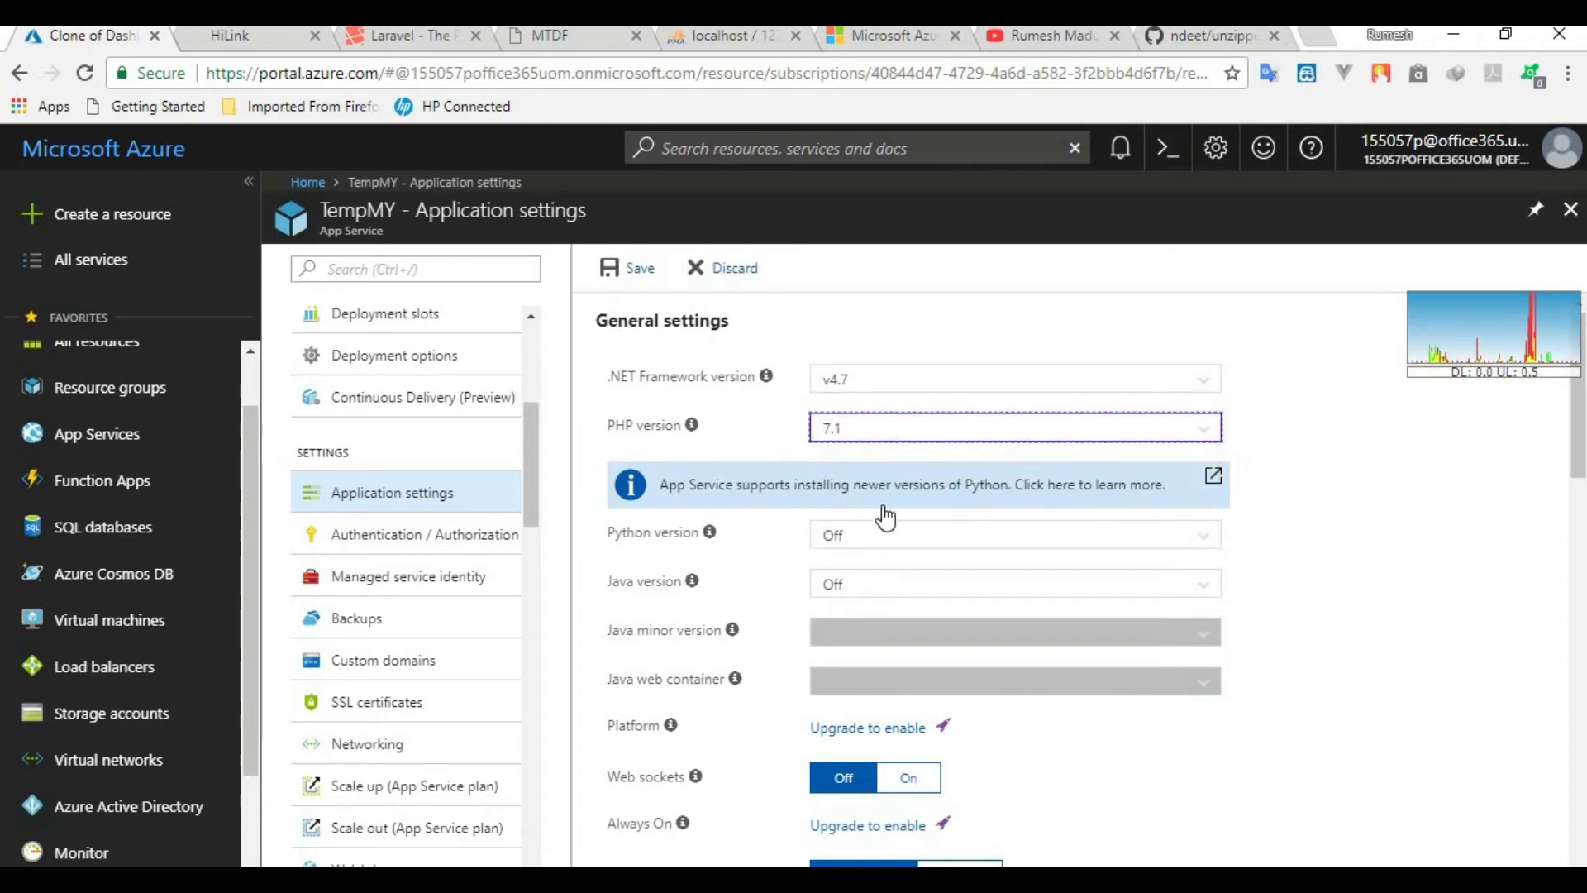
- Review the remaining application settings and open the physical path of the / virtual application for editing
scroll(885, 517, "down", 3)
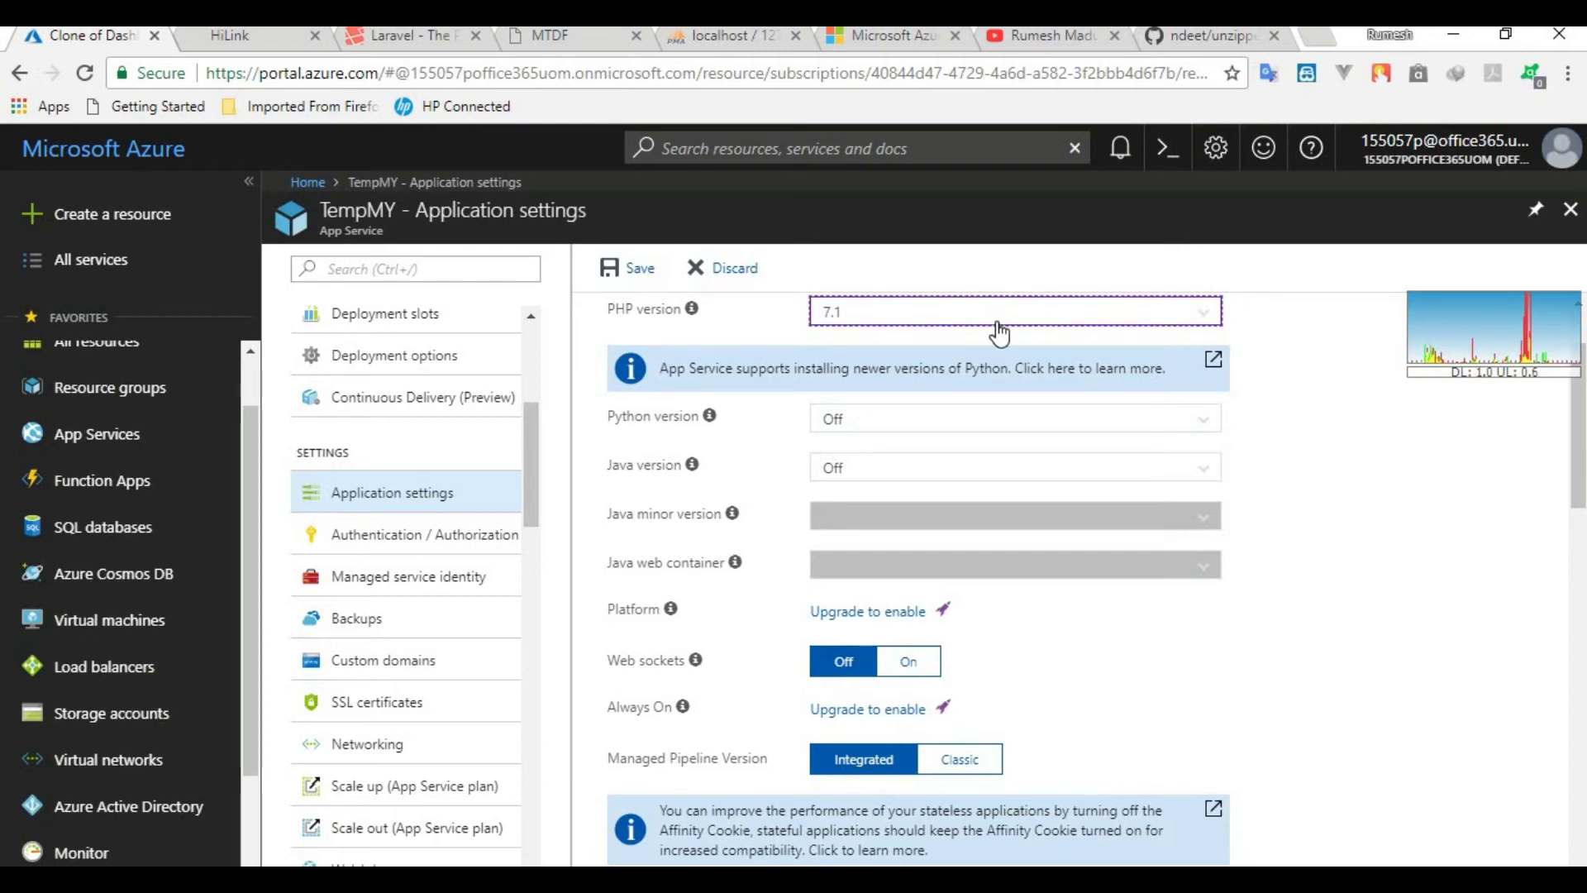
mouse_move(1008, 376)
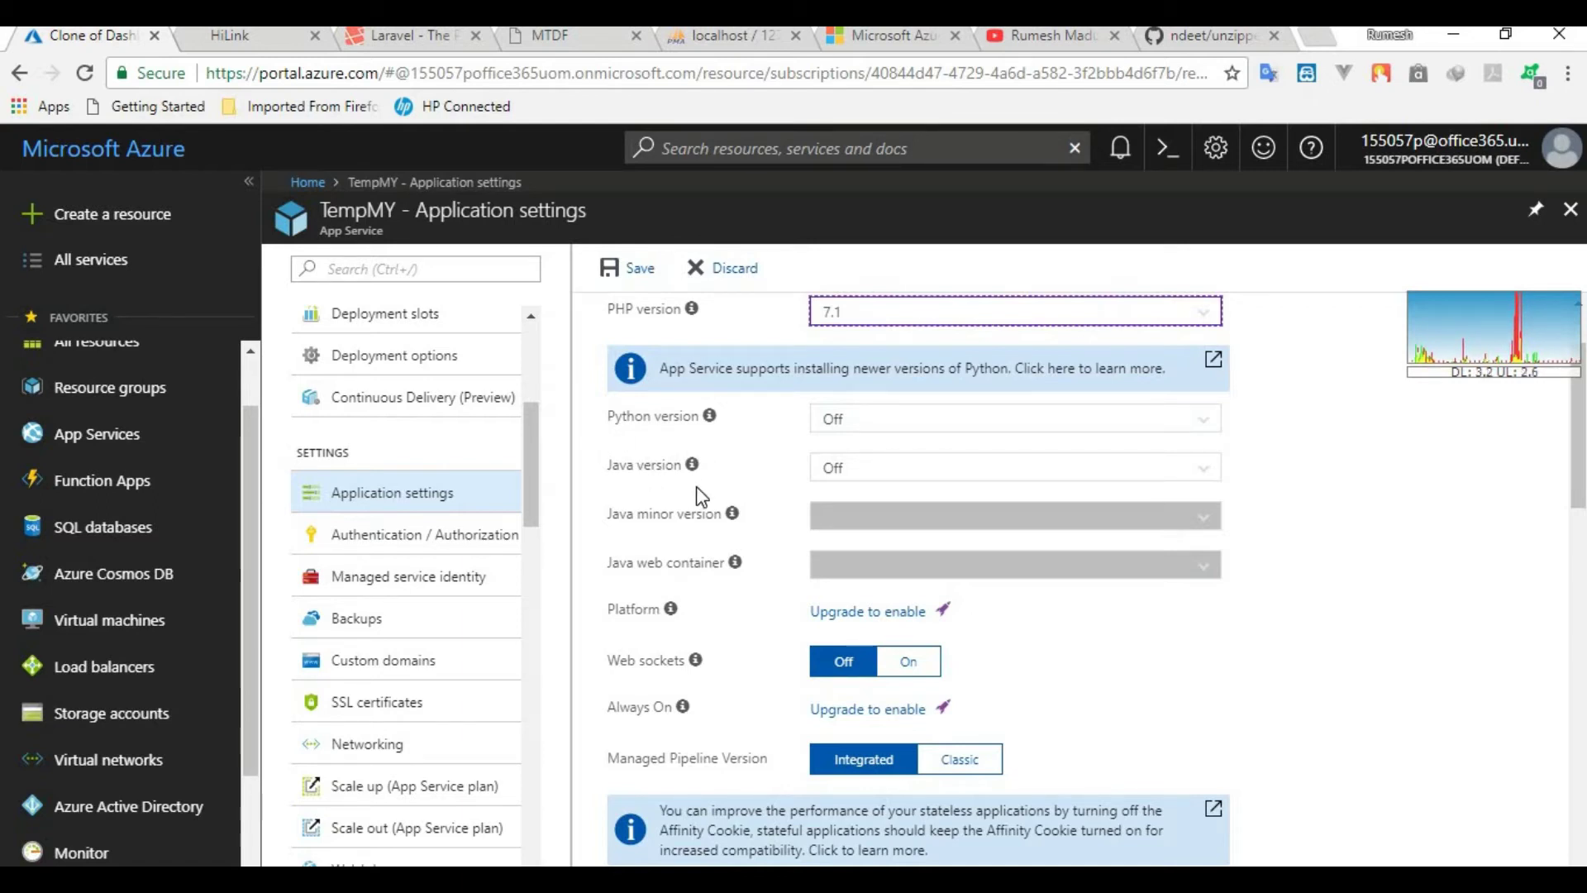
scroll(716, 479, "down", 3)
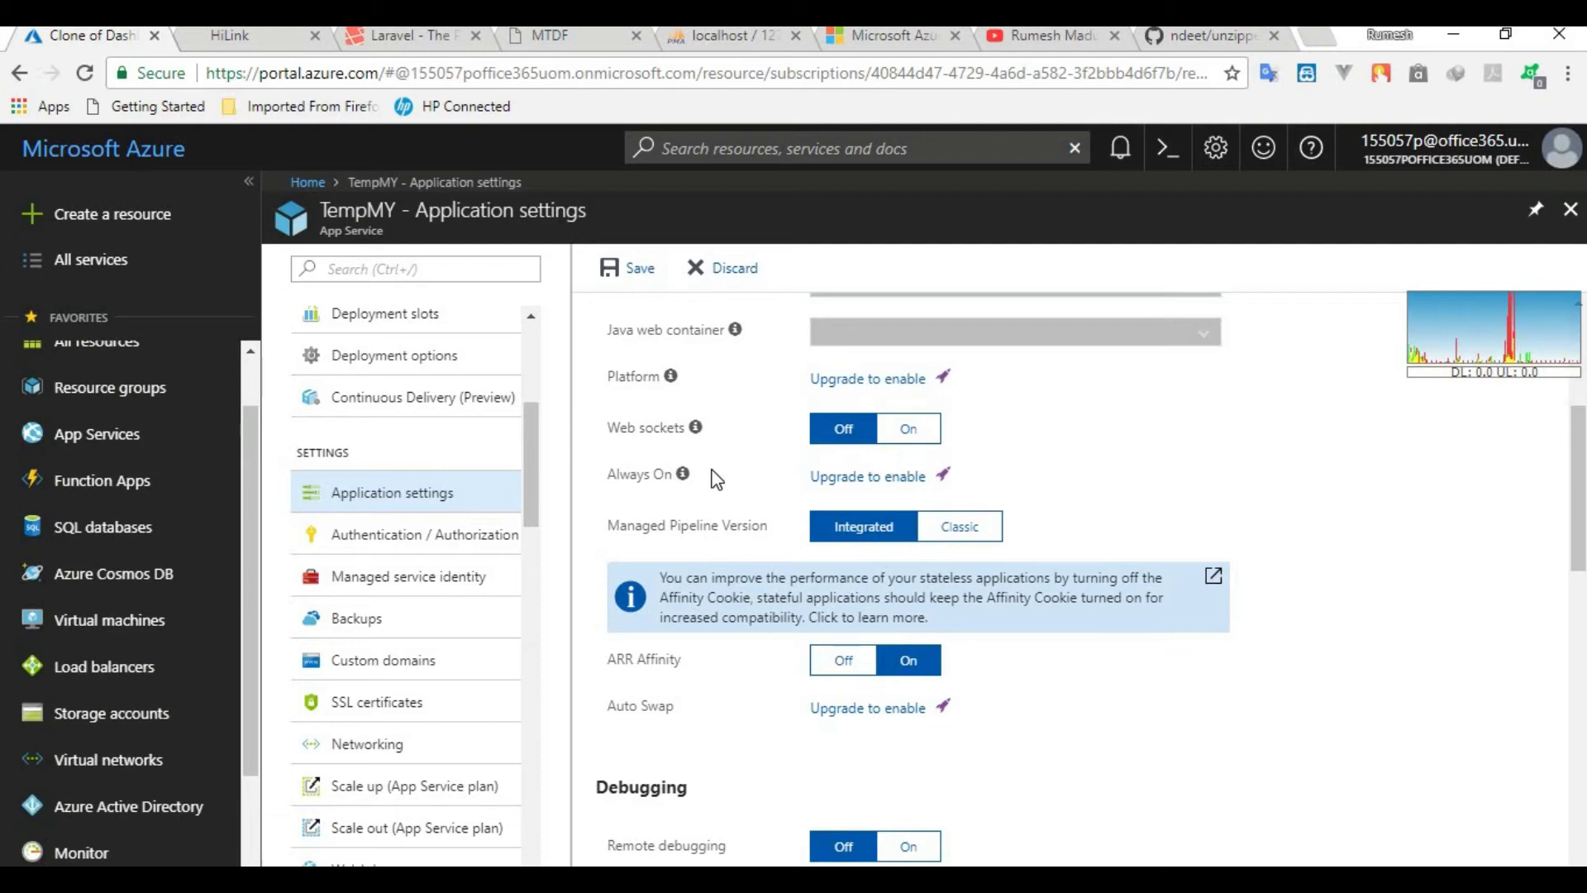
scroll(719, 496, "down", 3)
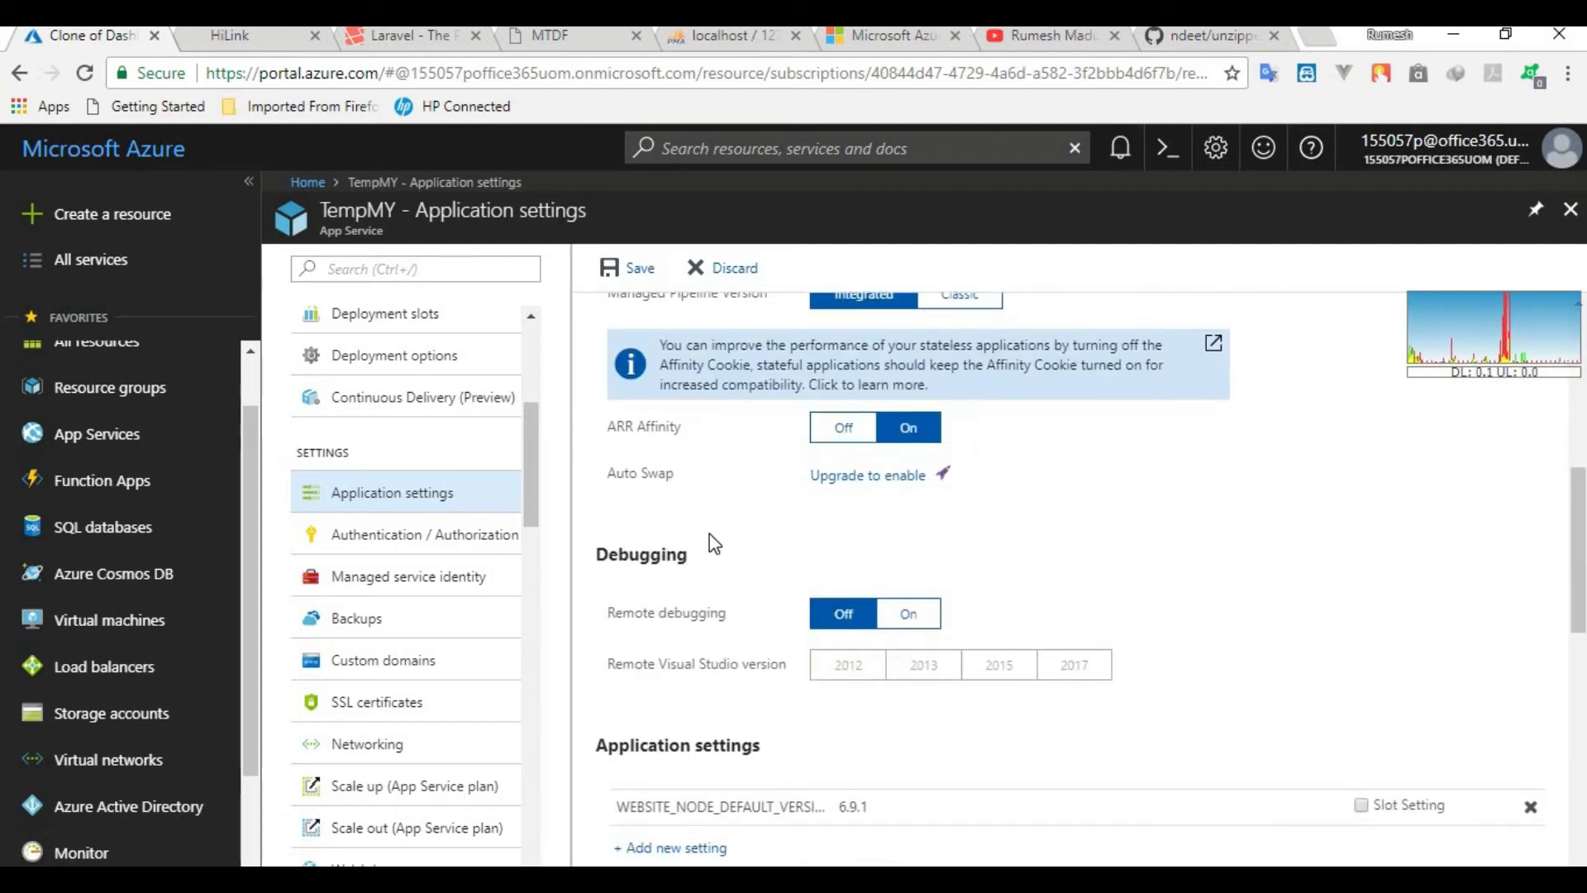
scroll(709, 533, "down", 12)
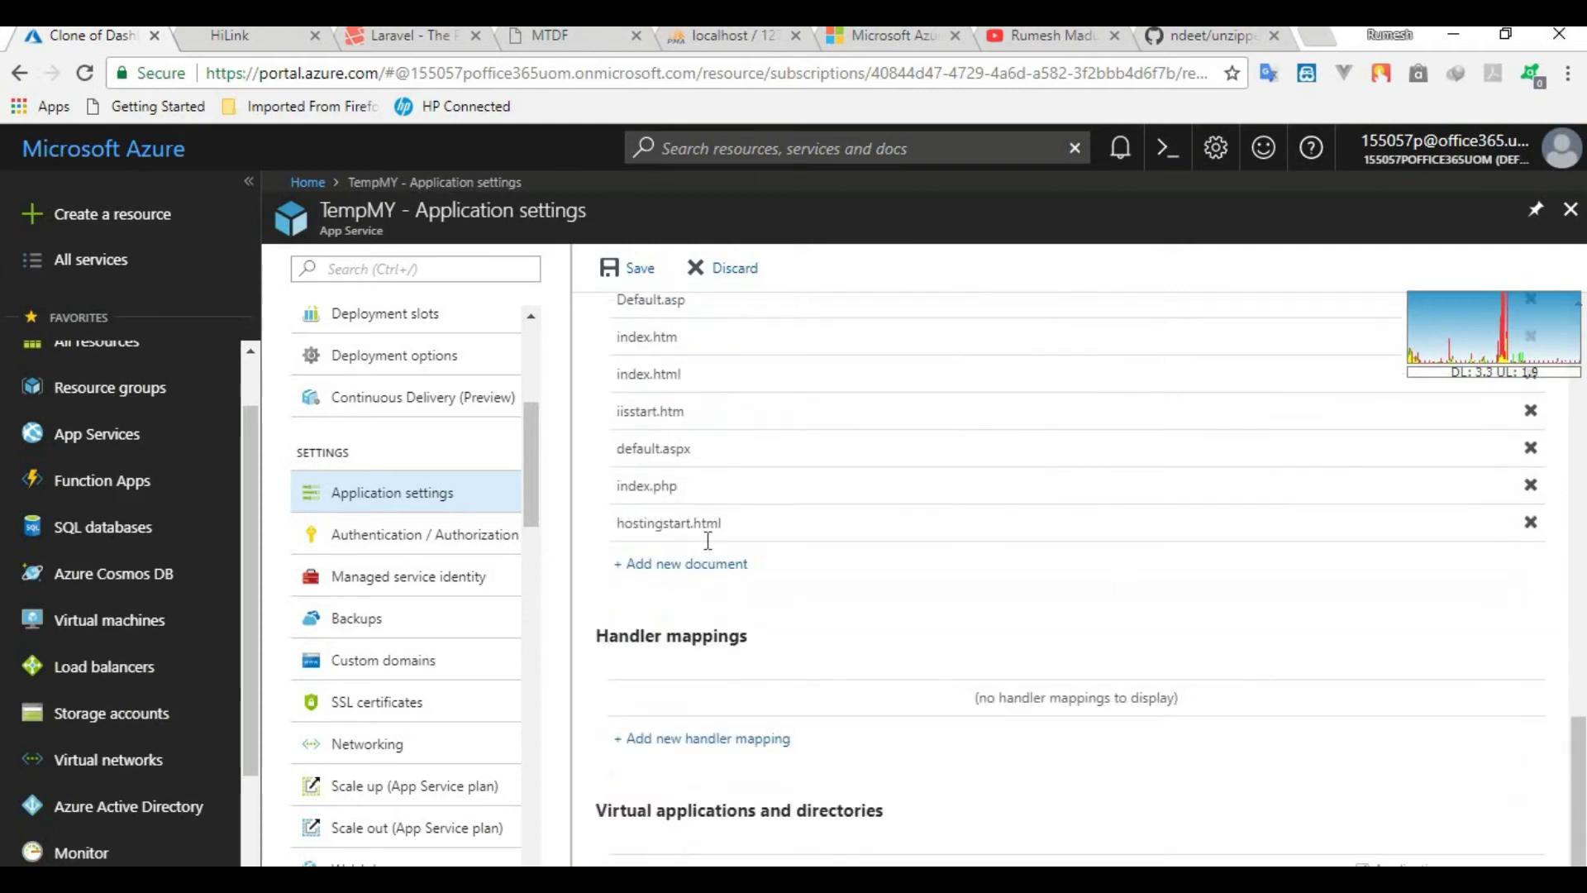
scroll(708, 541, "down", 1)
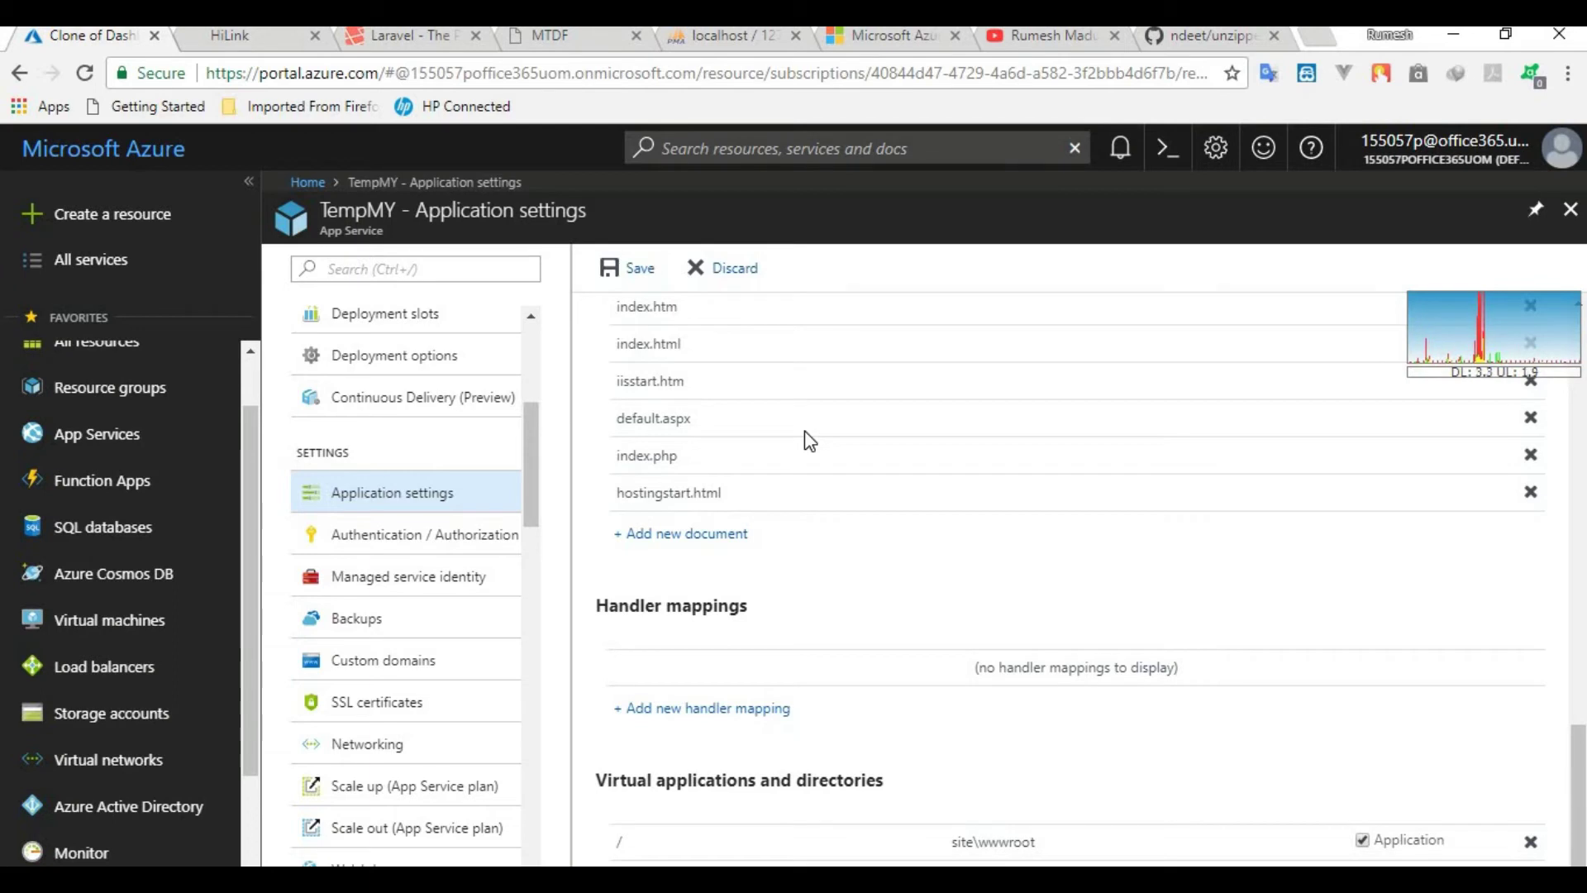
left_click(1074, 838)
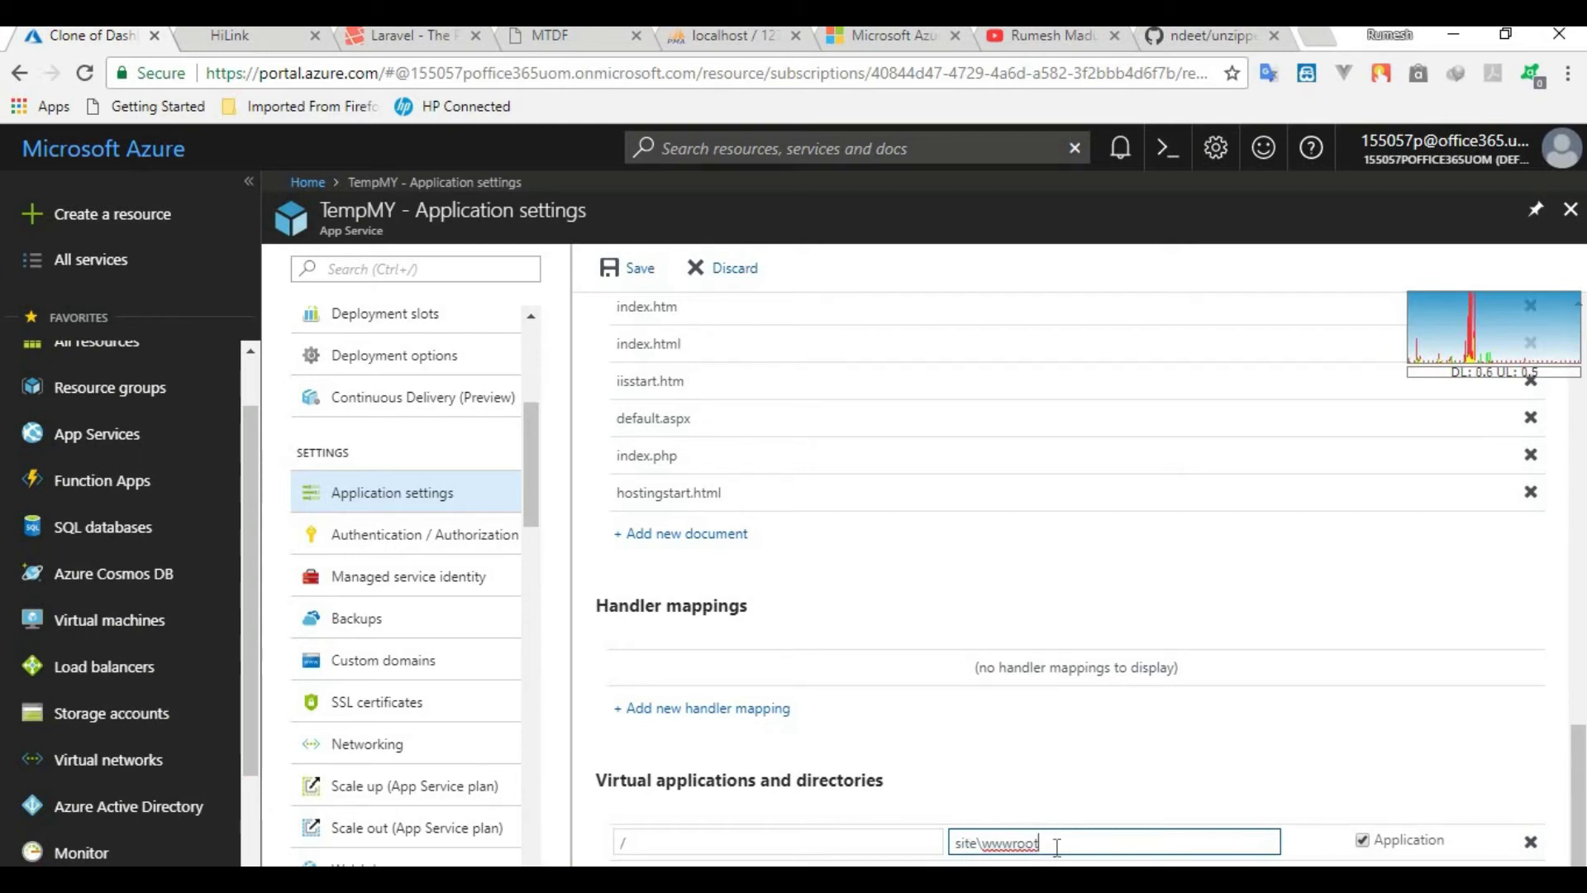
- Switch to FileZilla and examine the files in the remote /site/wwwroot folder, including server.php and the hostingstart HTML file
key("alt+Tab")
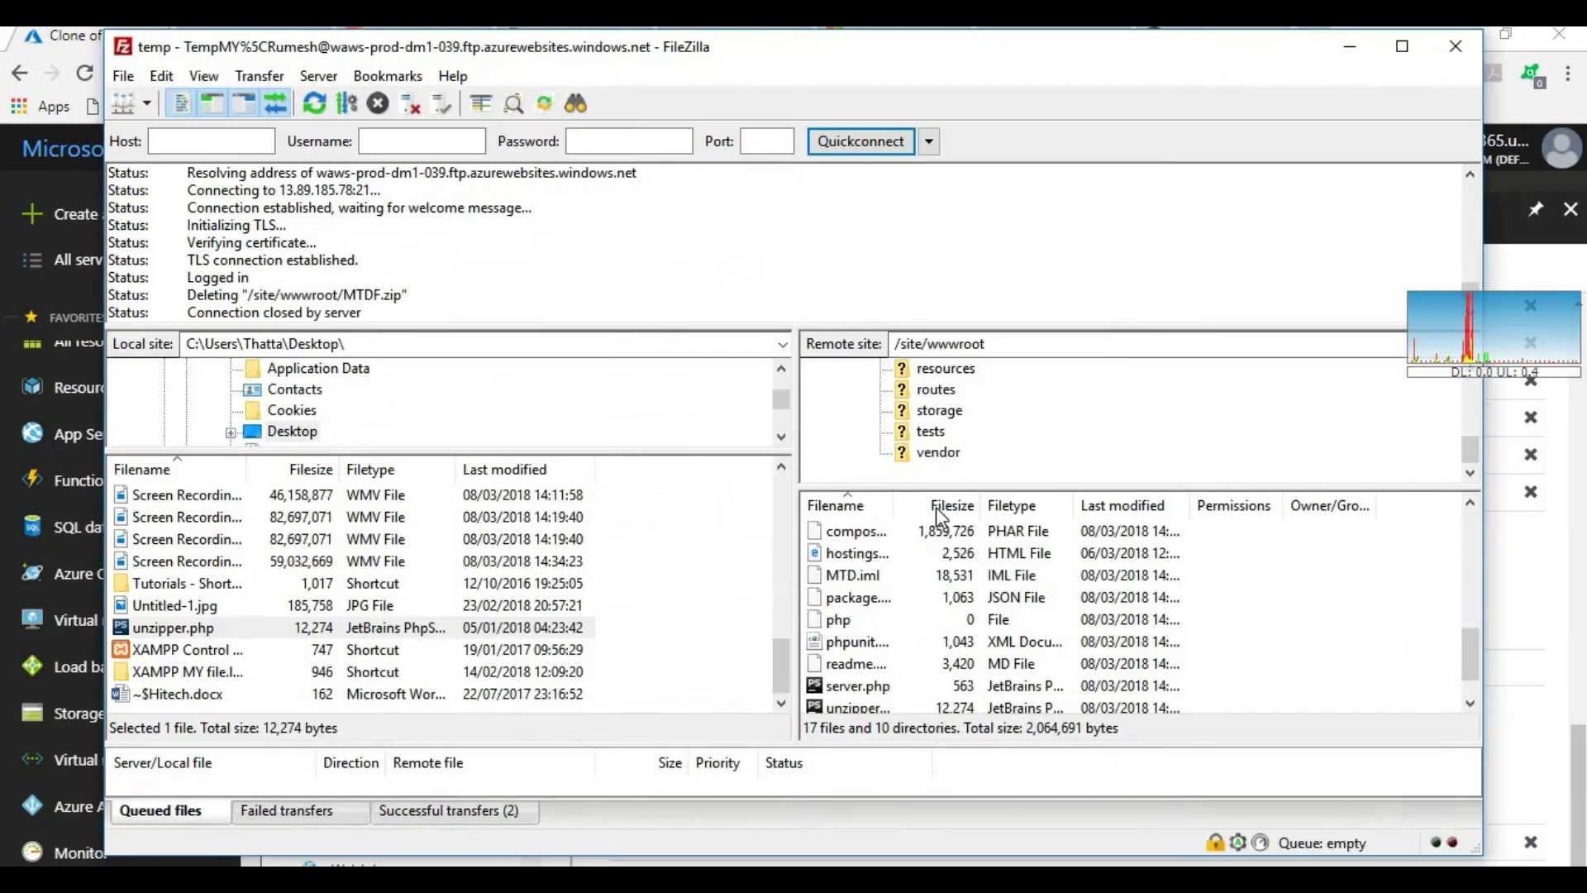
scroll(945, 430, "up", 3)
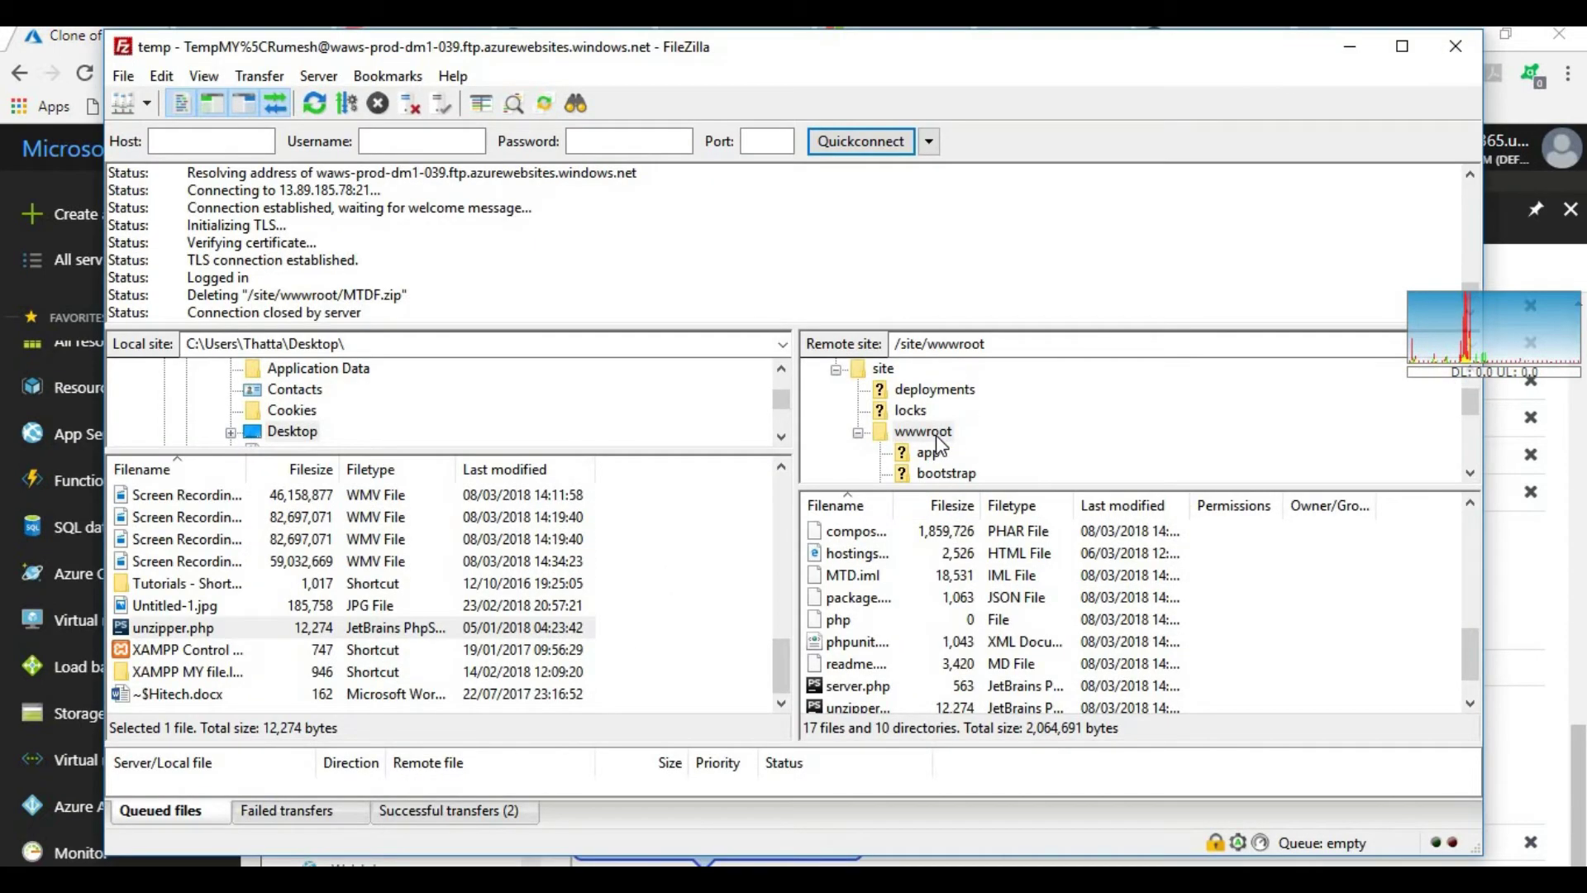
scroll(939, 436, "down", 3)
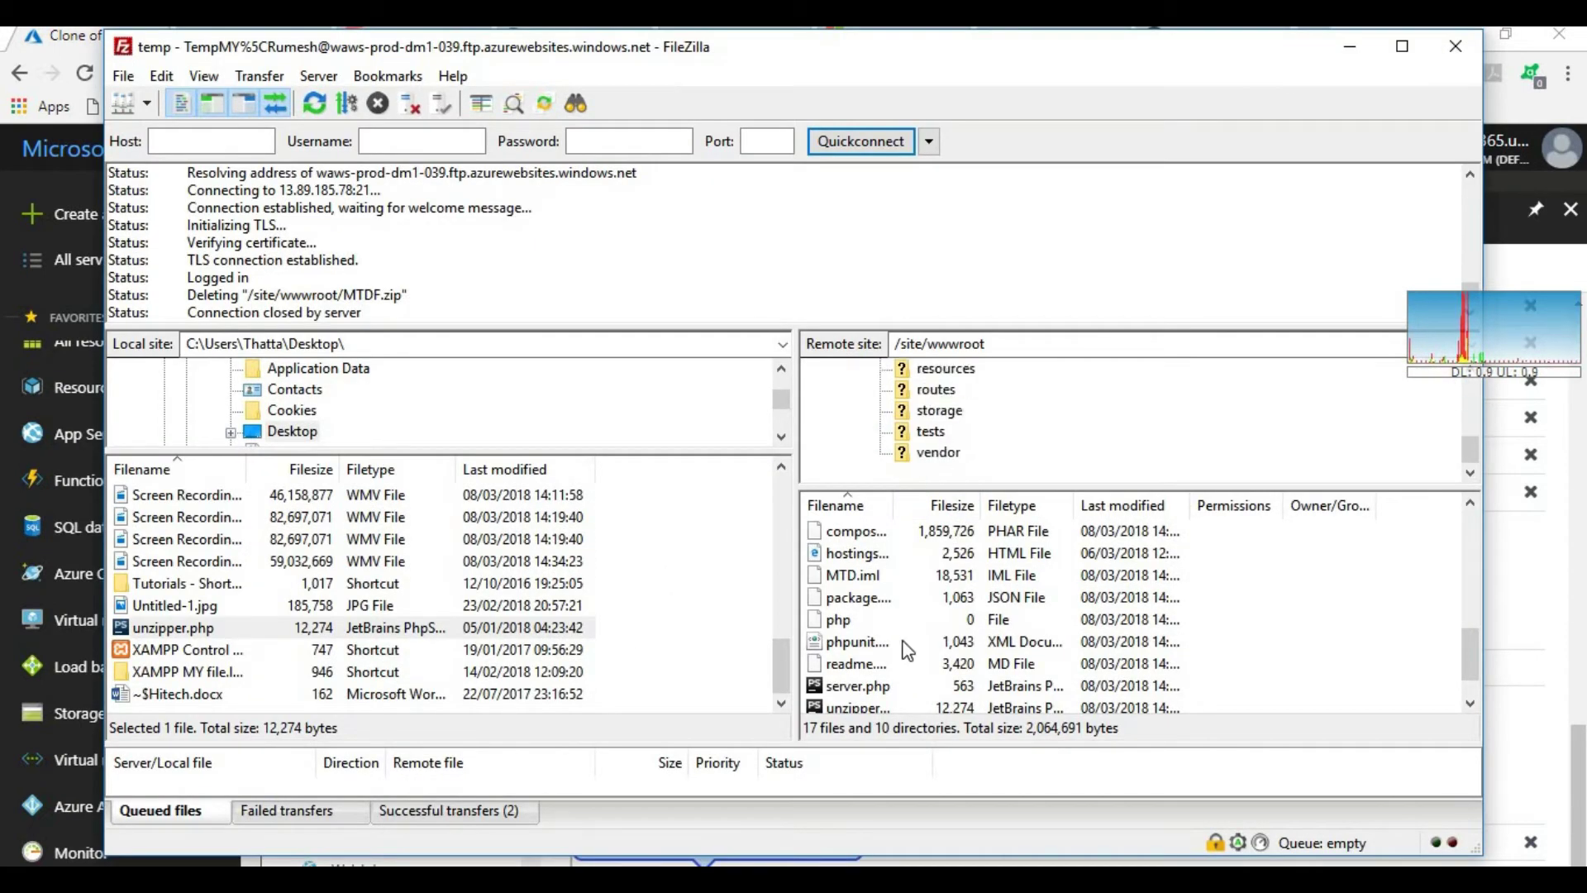
scroll(902, 633, "up", 2)
scroll(906, 627, "down", 1)
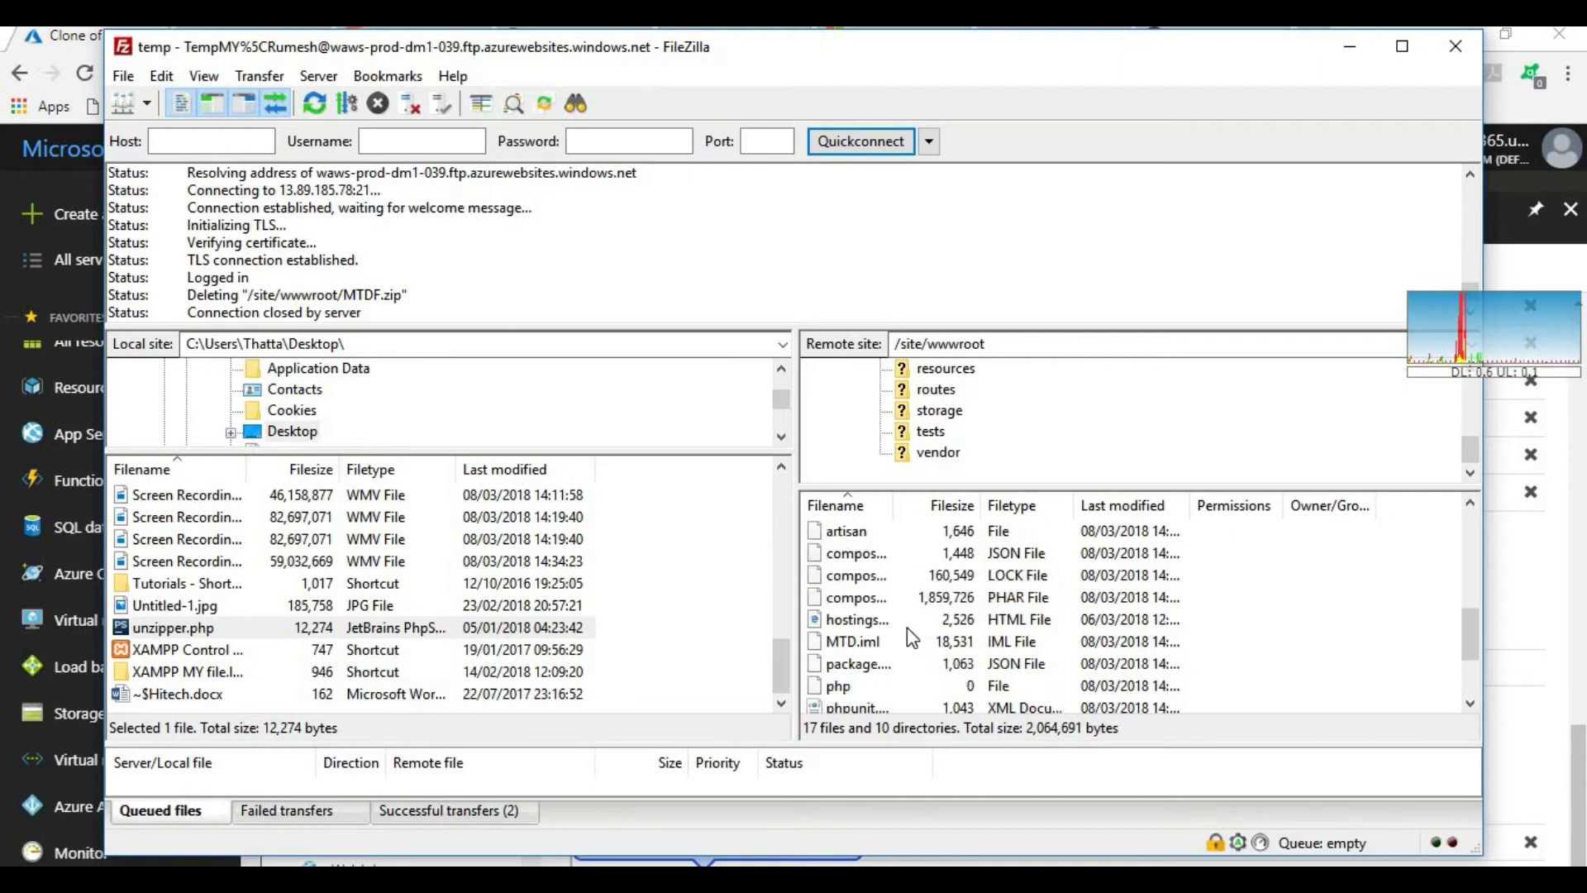
scroll(906, 627, "down", 2)
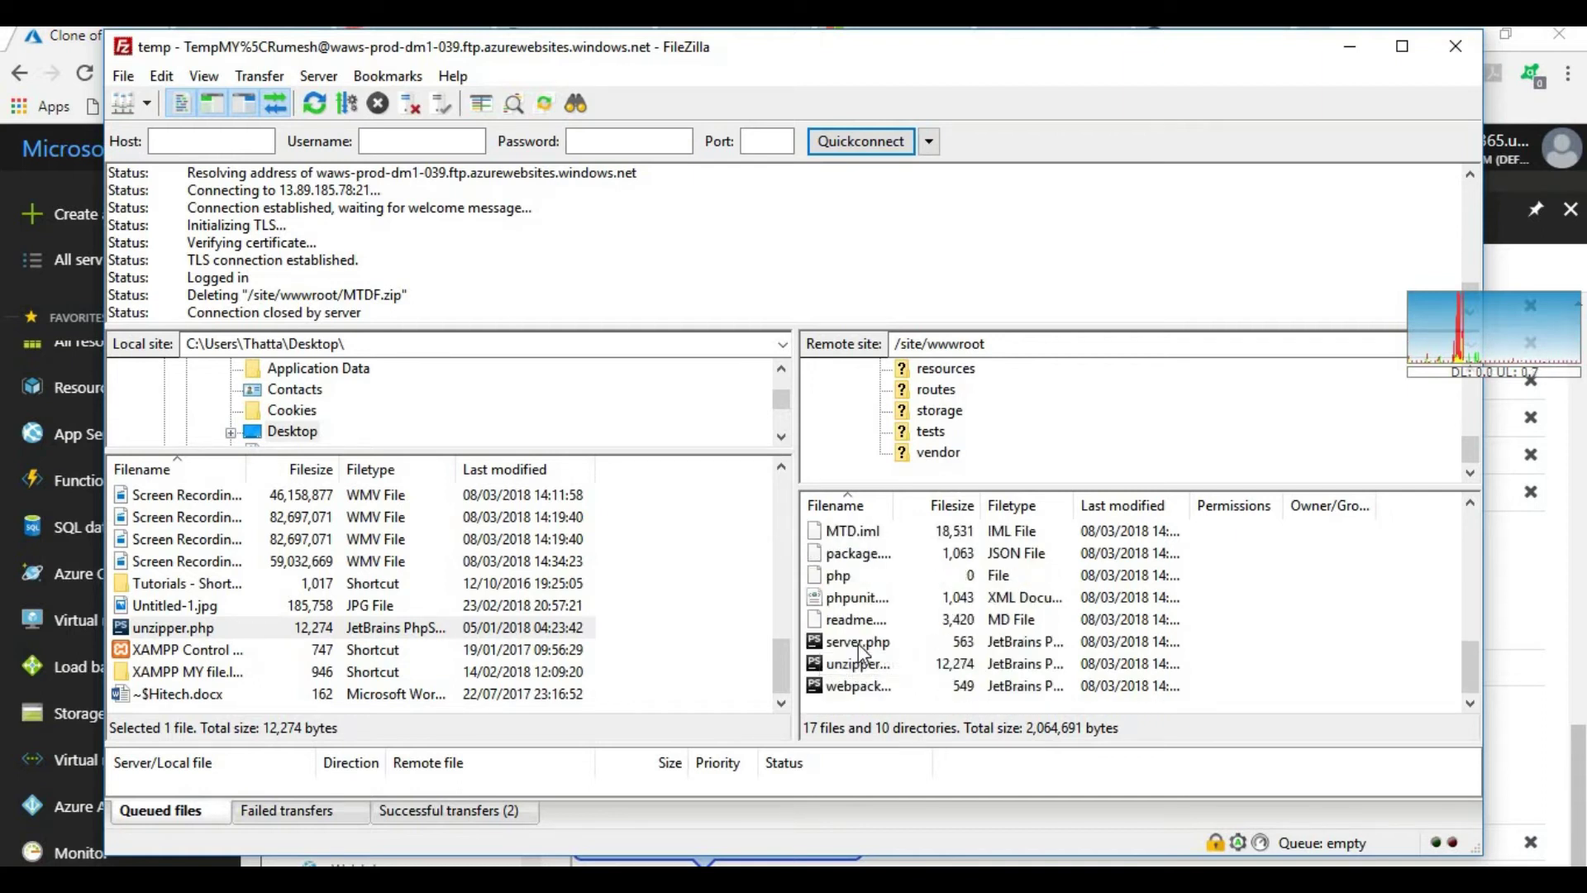
left_click(858, 643)
left_click(863, 688)
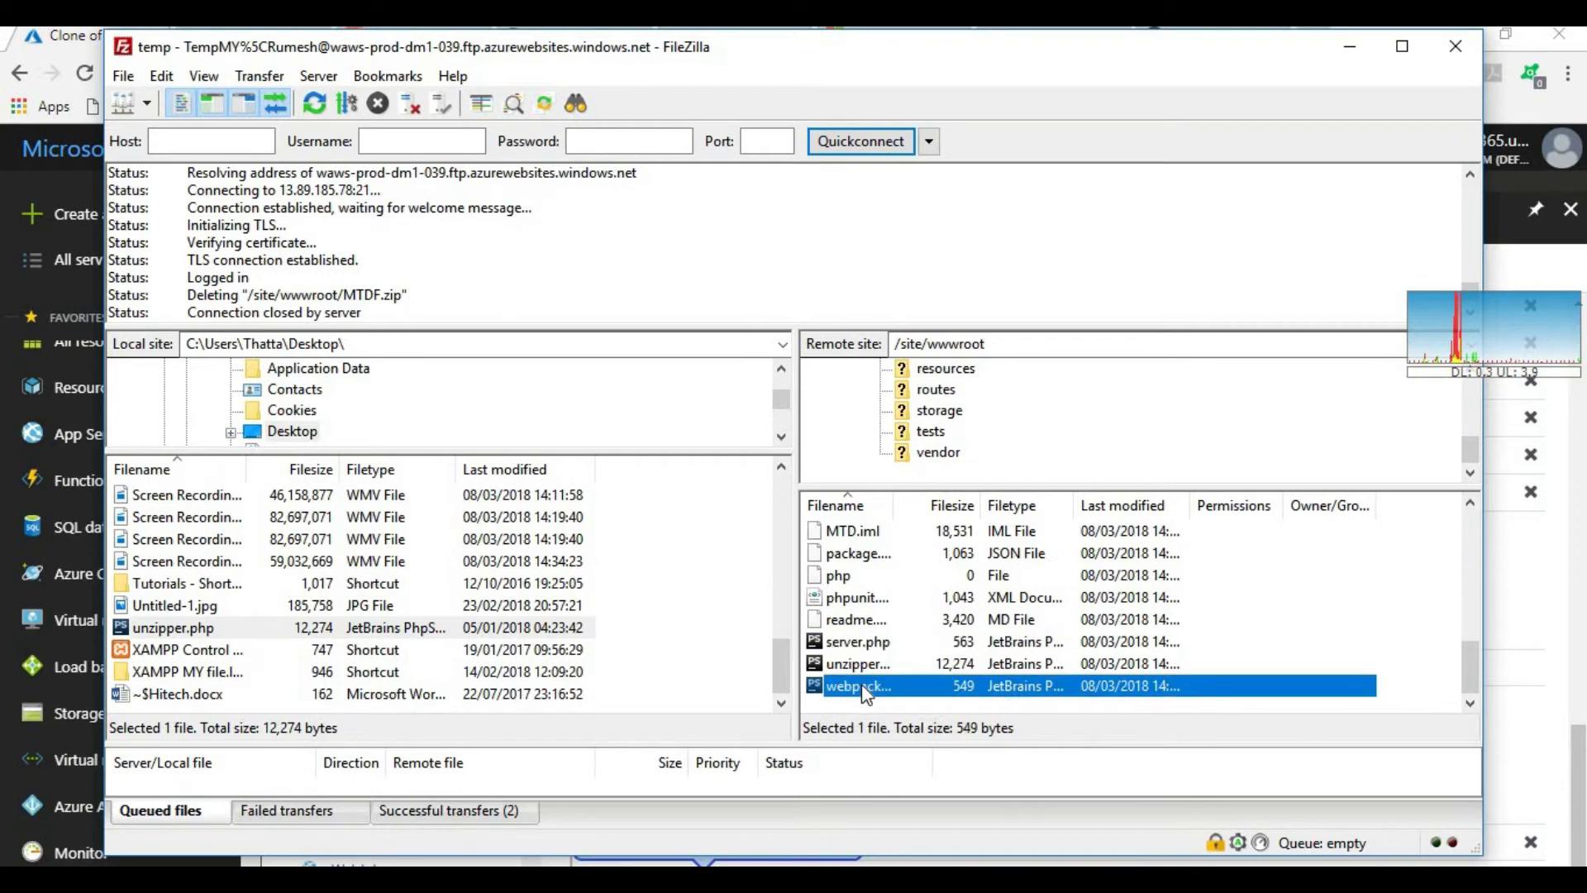
scroll(864, 692, "up", 7)
scroll(871, 686, "down", 4)
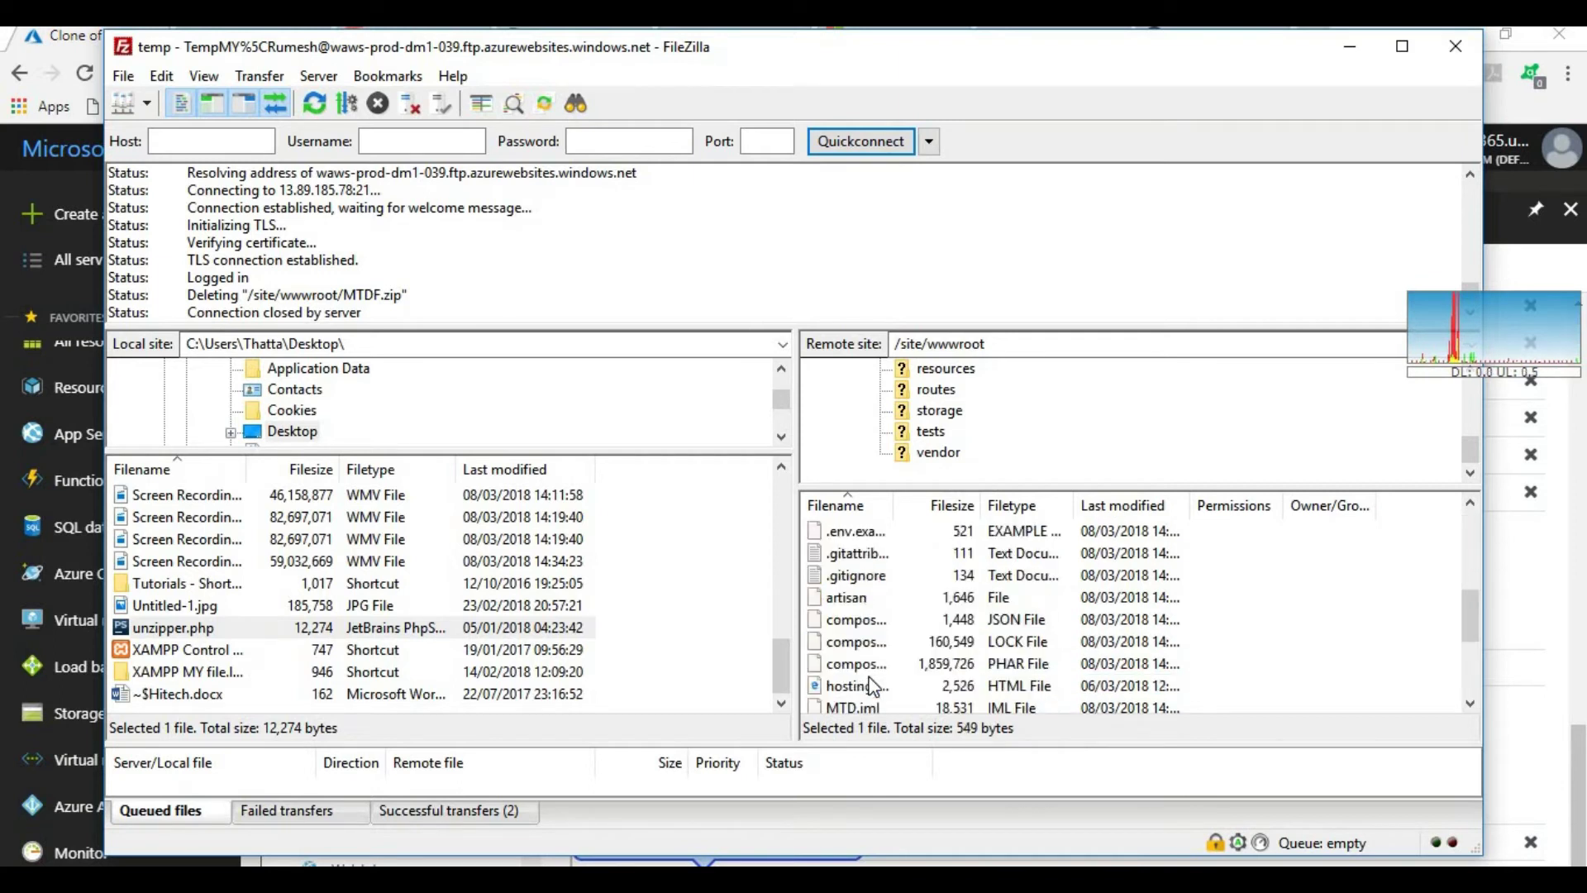
scroll(870, 686, "down", 2)
left_click(847, 561)
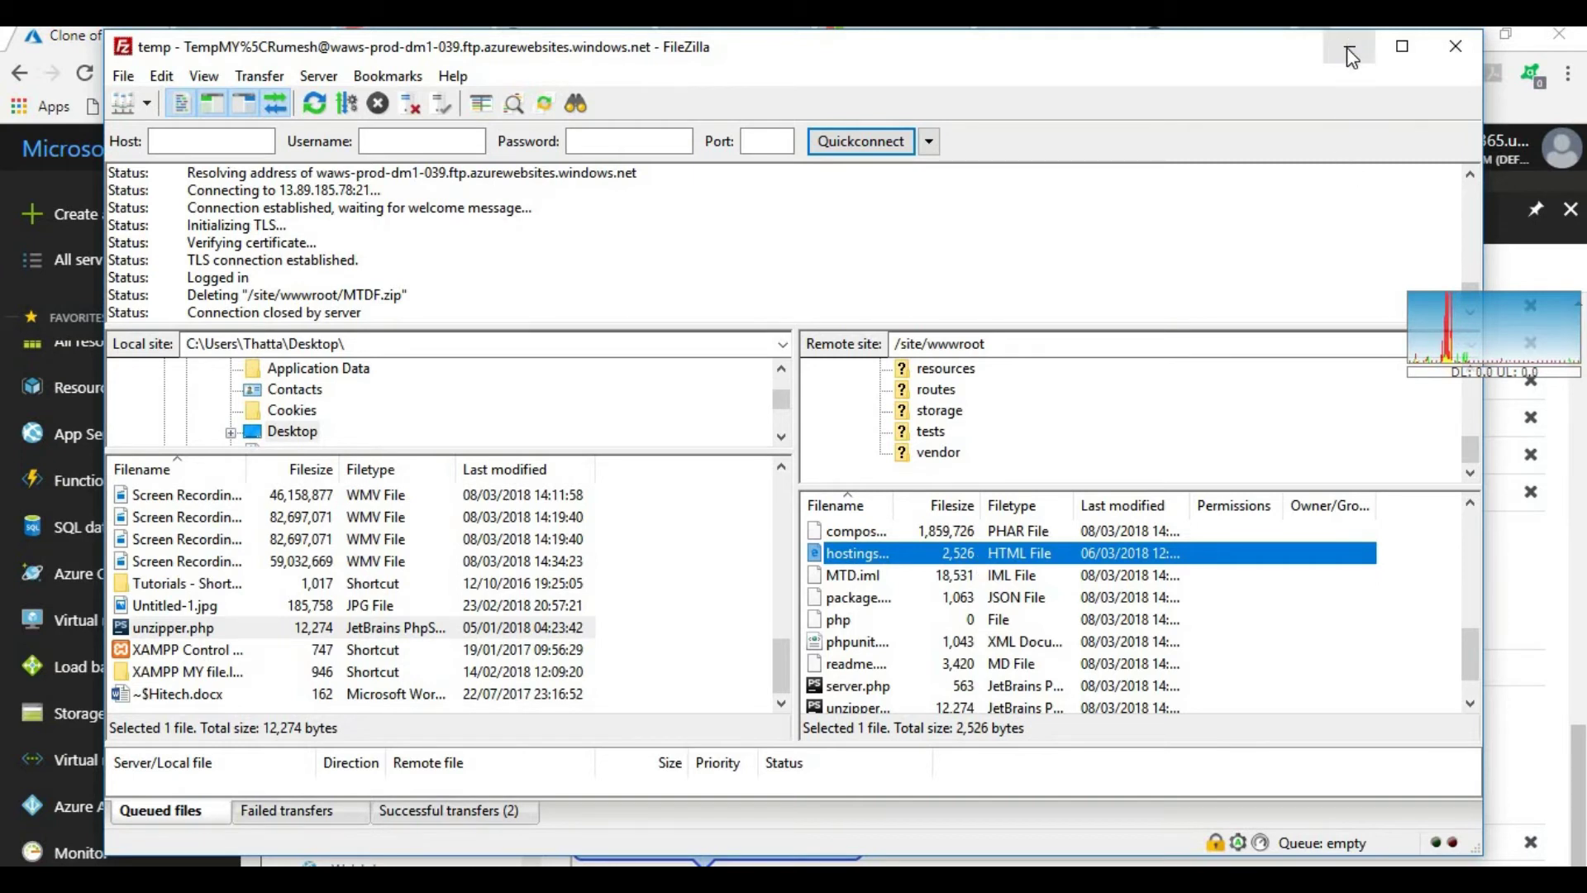
- Locate and select the public folder in the remote /site/wwwroot folder, and minimize FileZilla
scroll(1248, 599, "up", 2)
scroll(1245, 592, "up", 4)
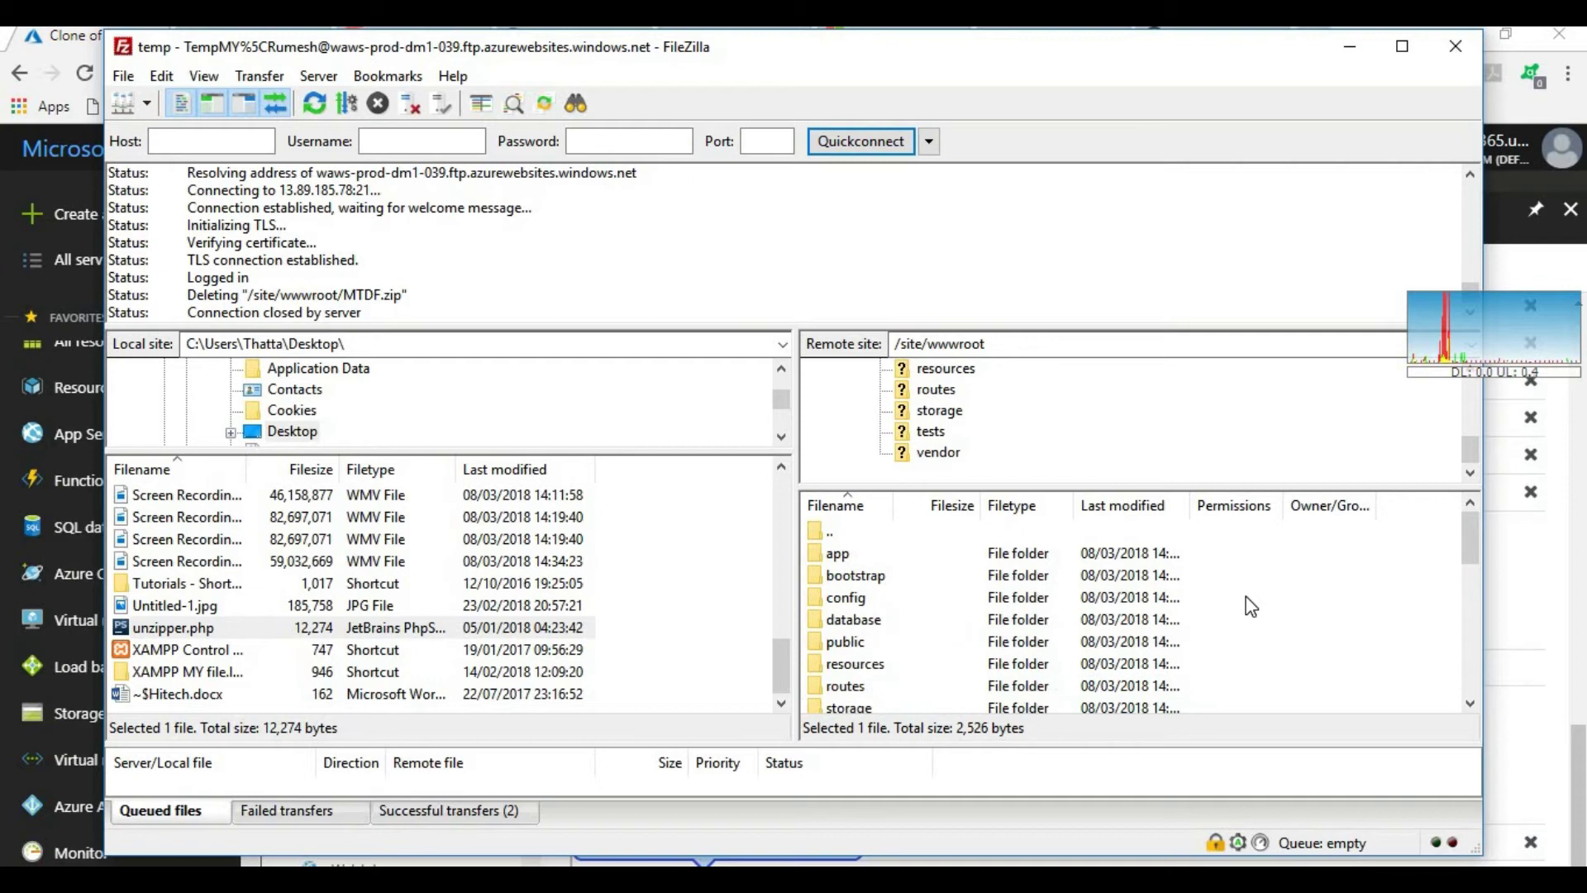
left_click(844, 641)
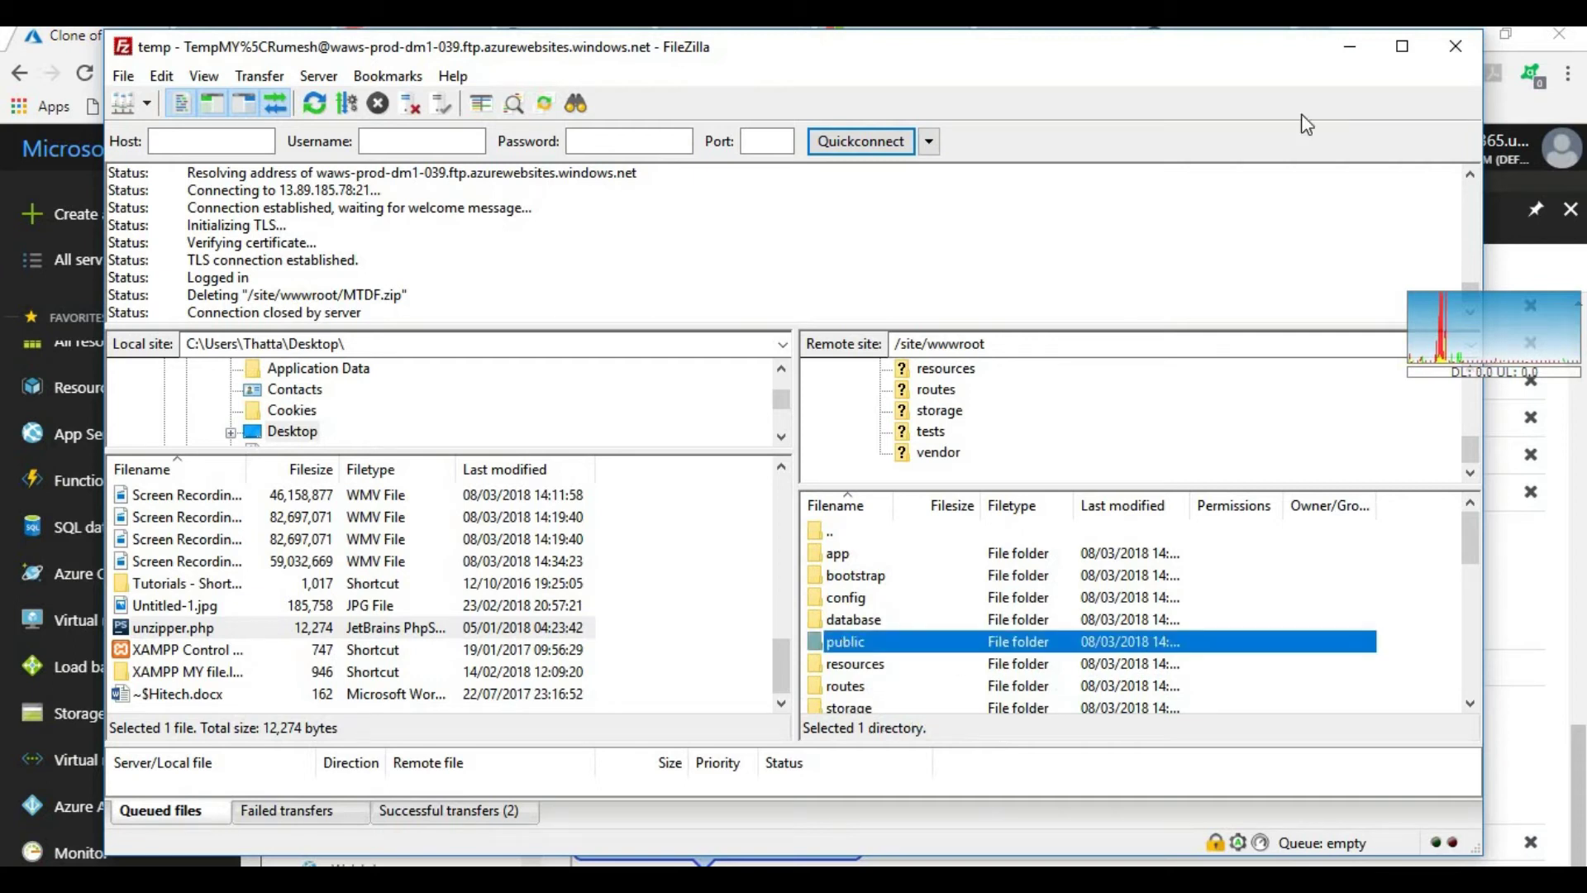
left_click(1345, 56)
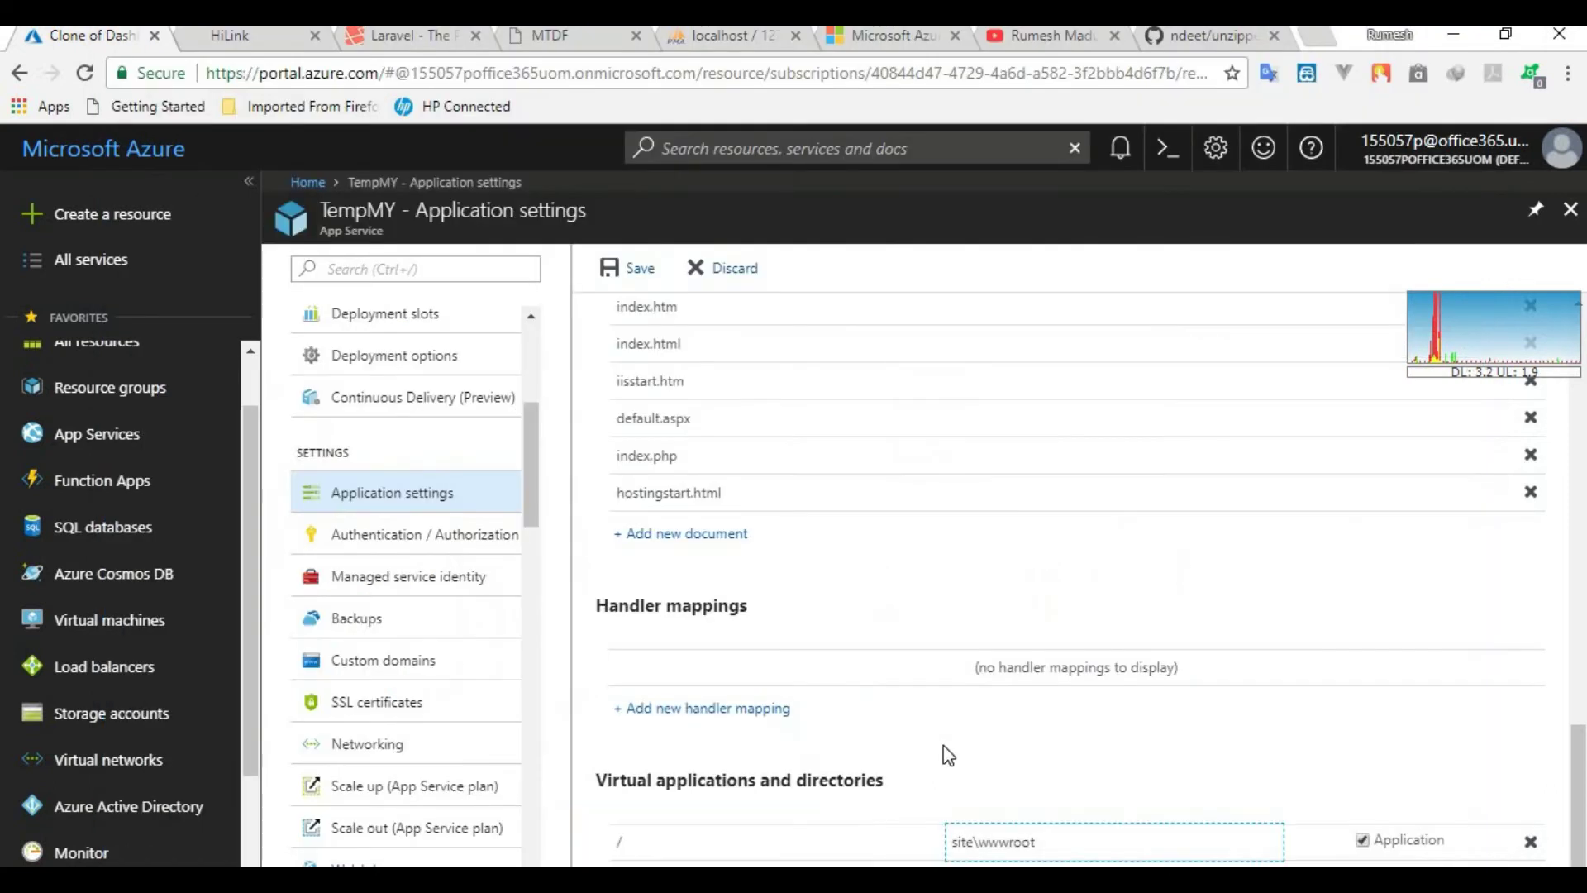
- Set the / virtual application's physical path to site\wwwroot\public, save the application settings and dismiss the notification
left_click(1072, 844)
type("\\")
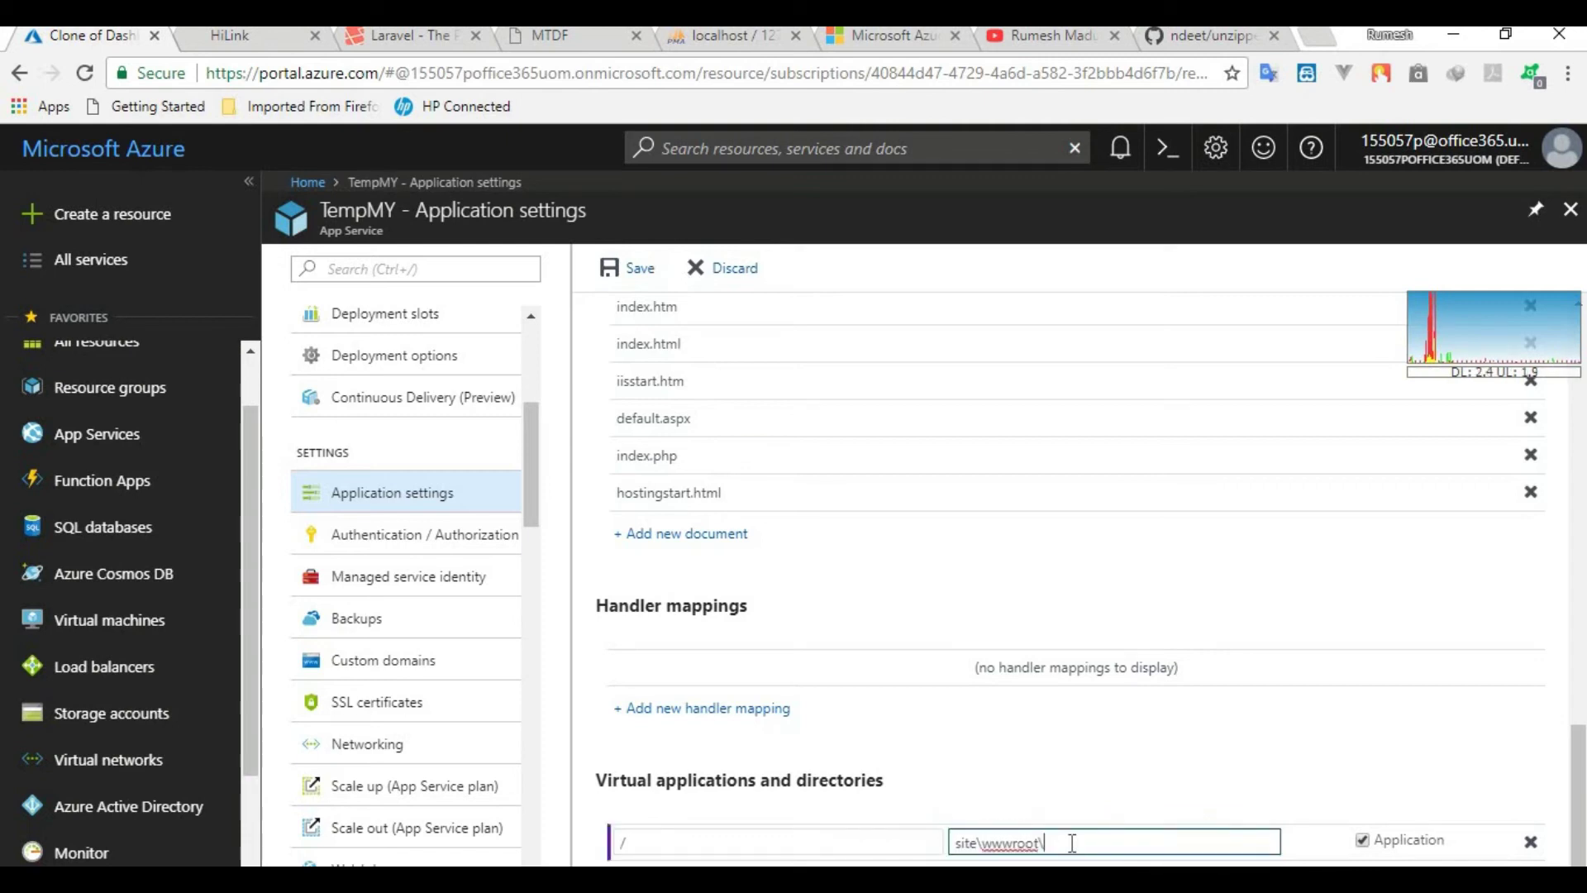
type("public")
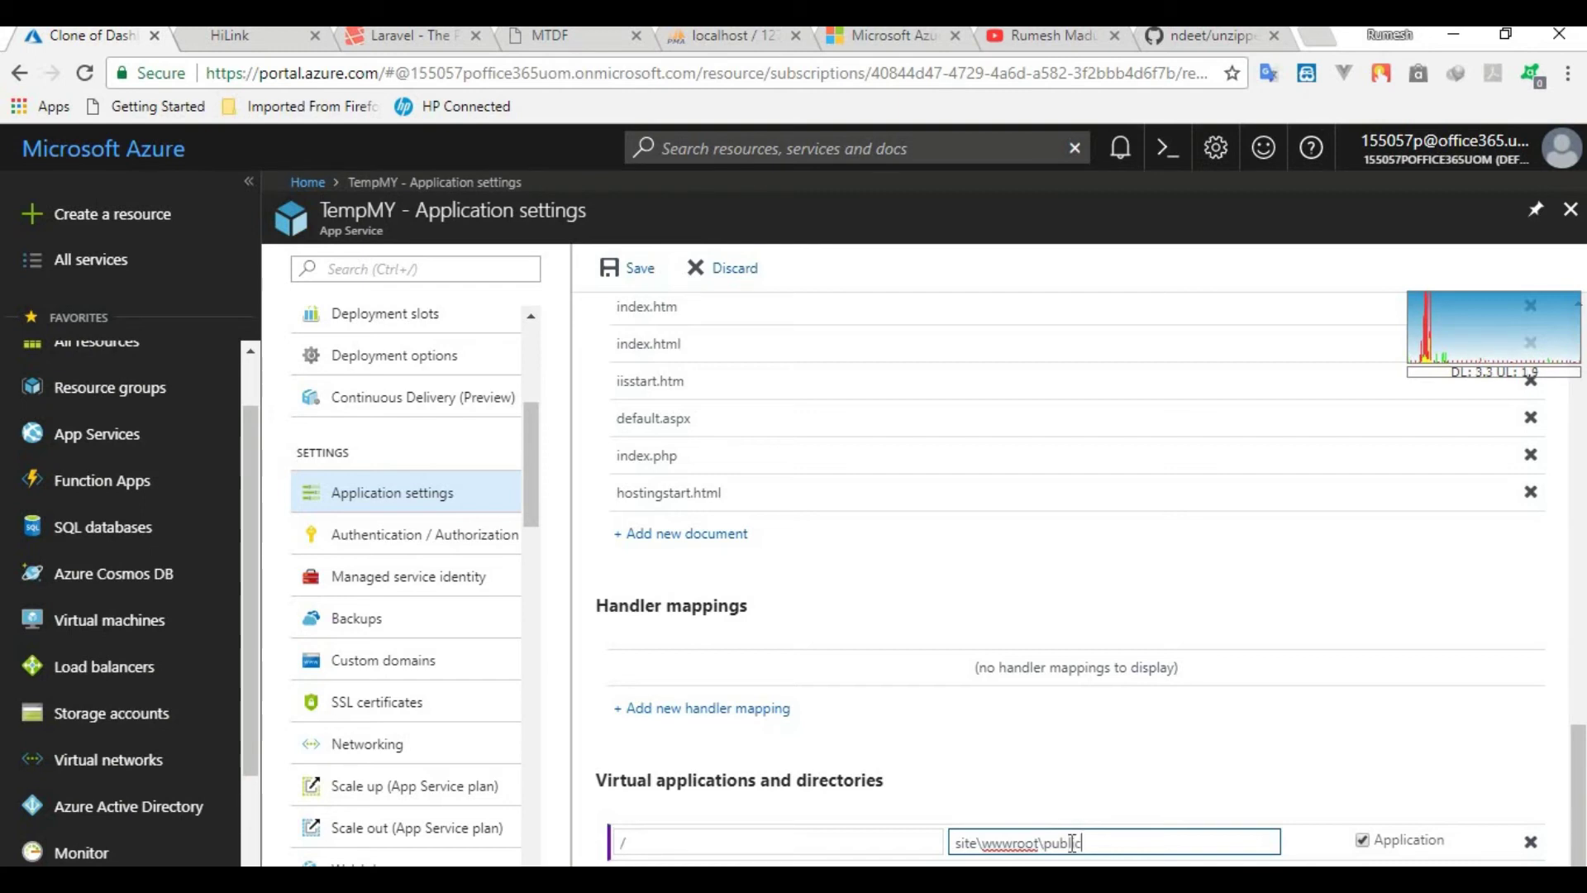
scroll(1009, 736, "up", 20)
scroll(1203, 726, "down", 10)
scroll(1215, 775, "down", 5)
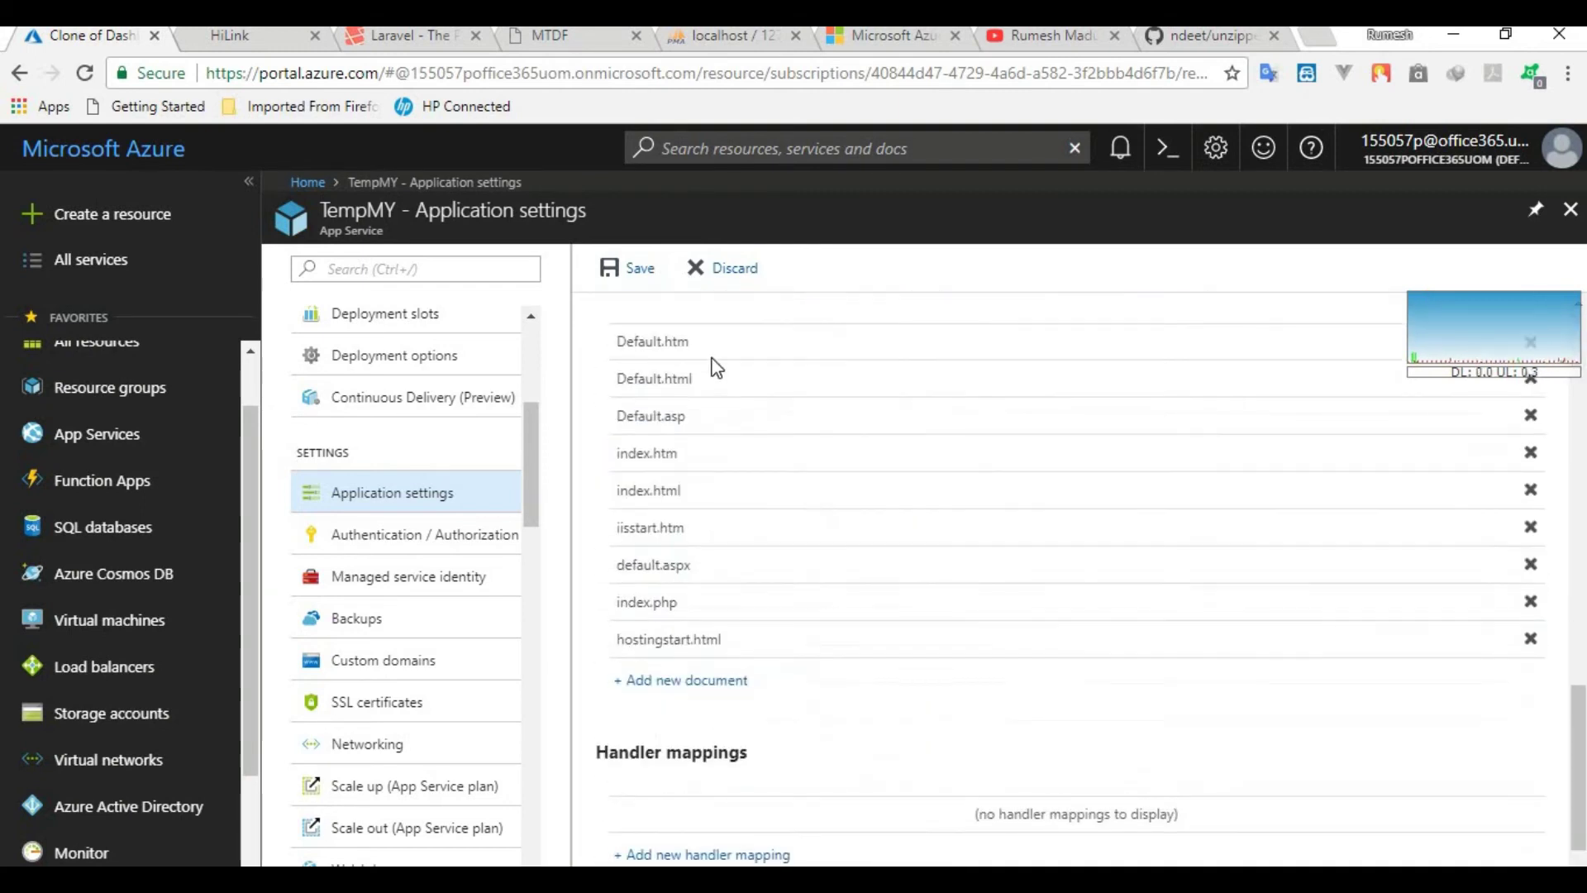
left_click(640, 272)
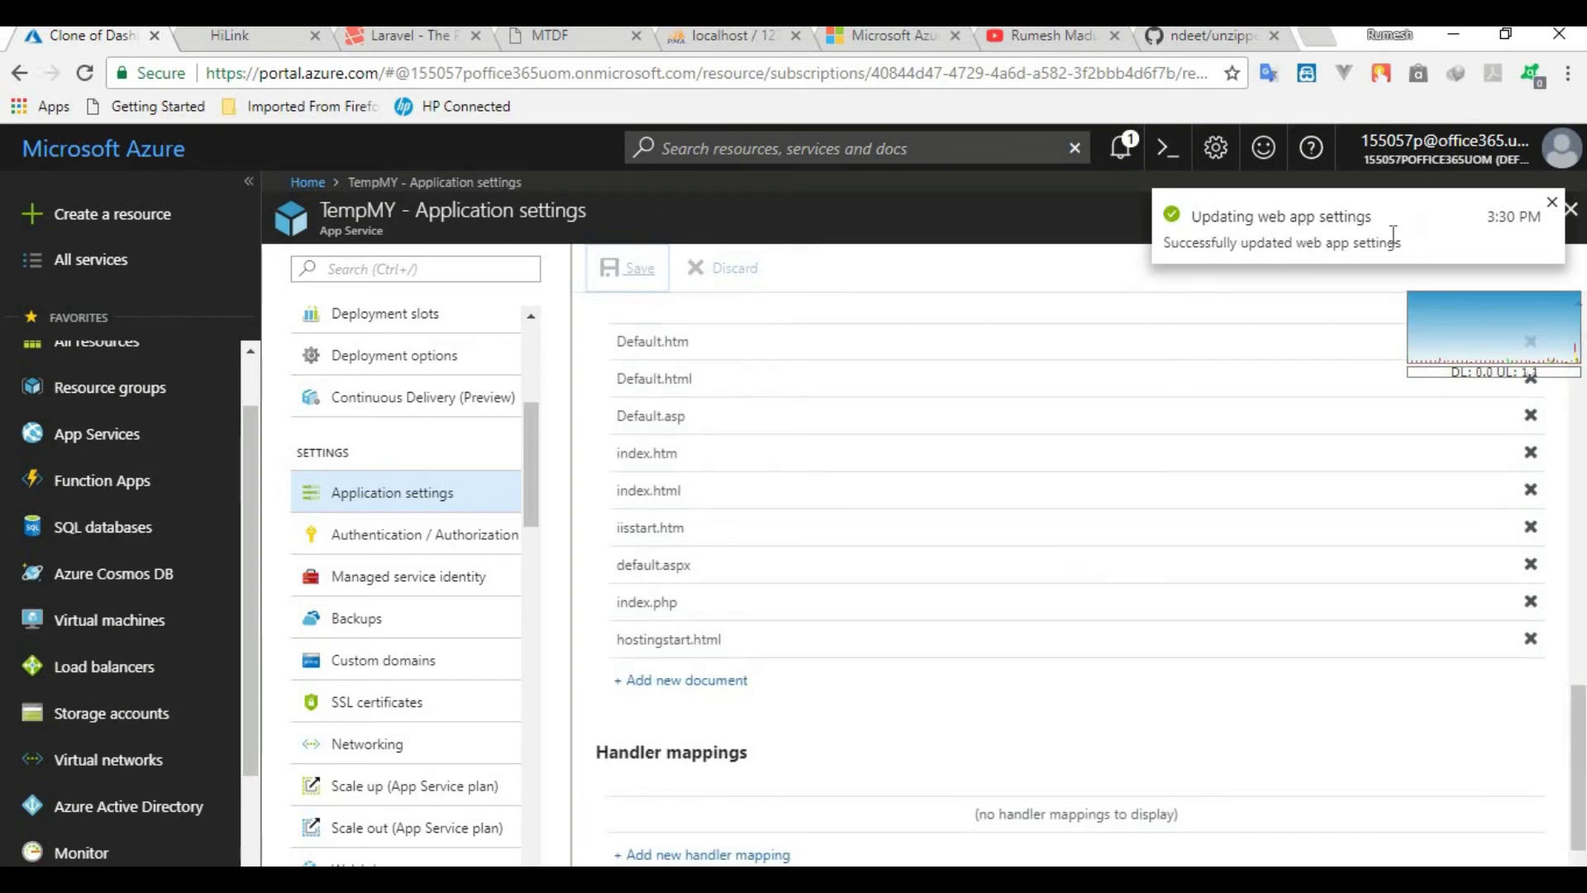
left_click(1551, 203)
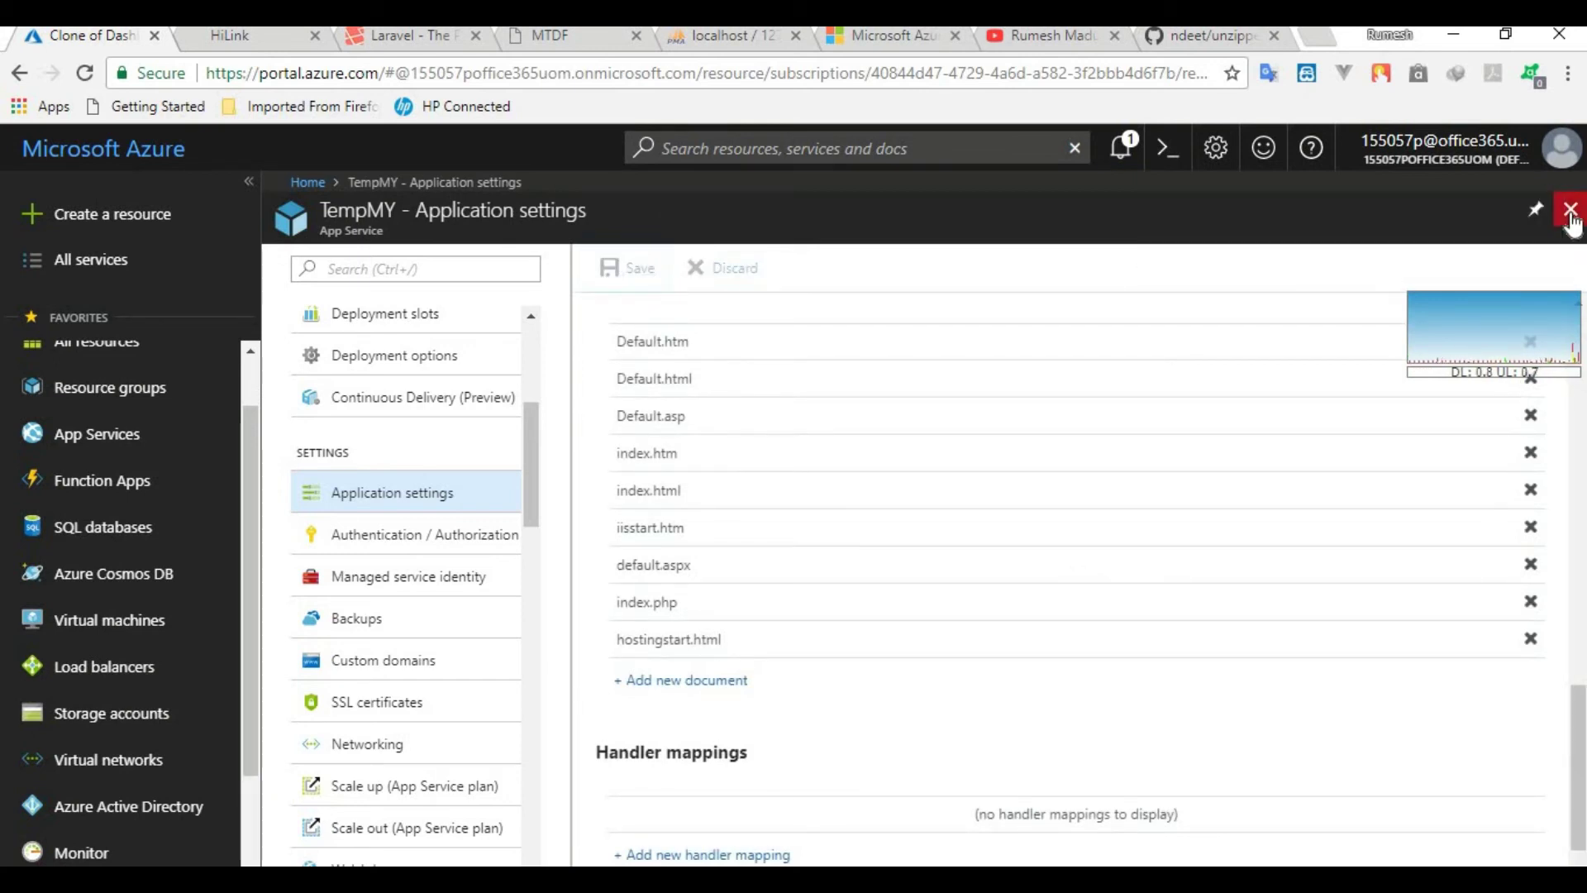
- Close the Application settings, check the TempMY site through its URL, and return to the Azure portal
left_click(1568, 217)
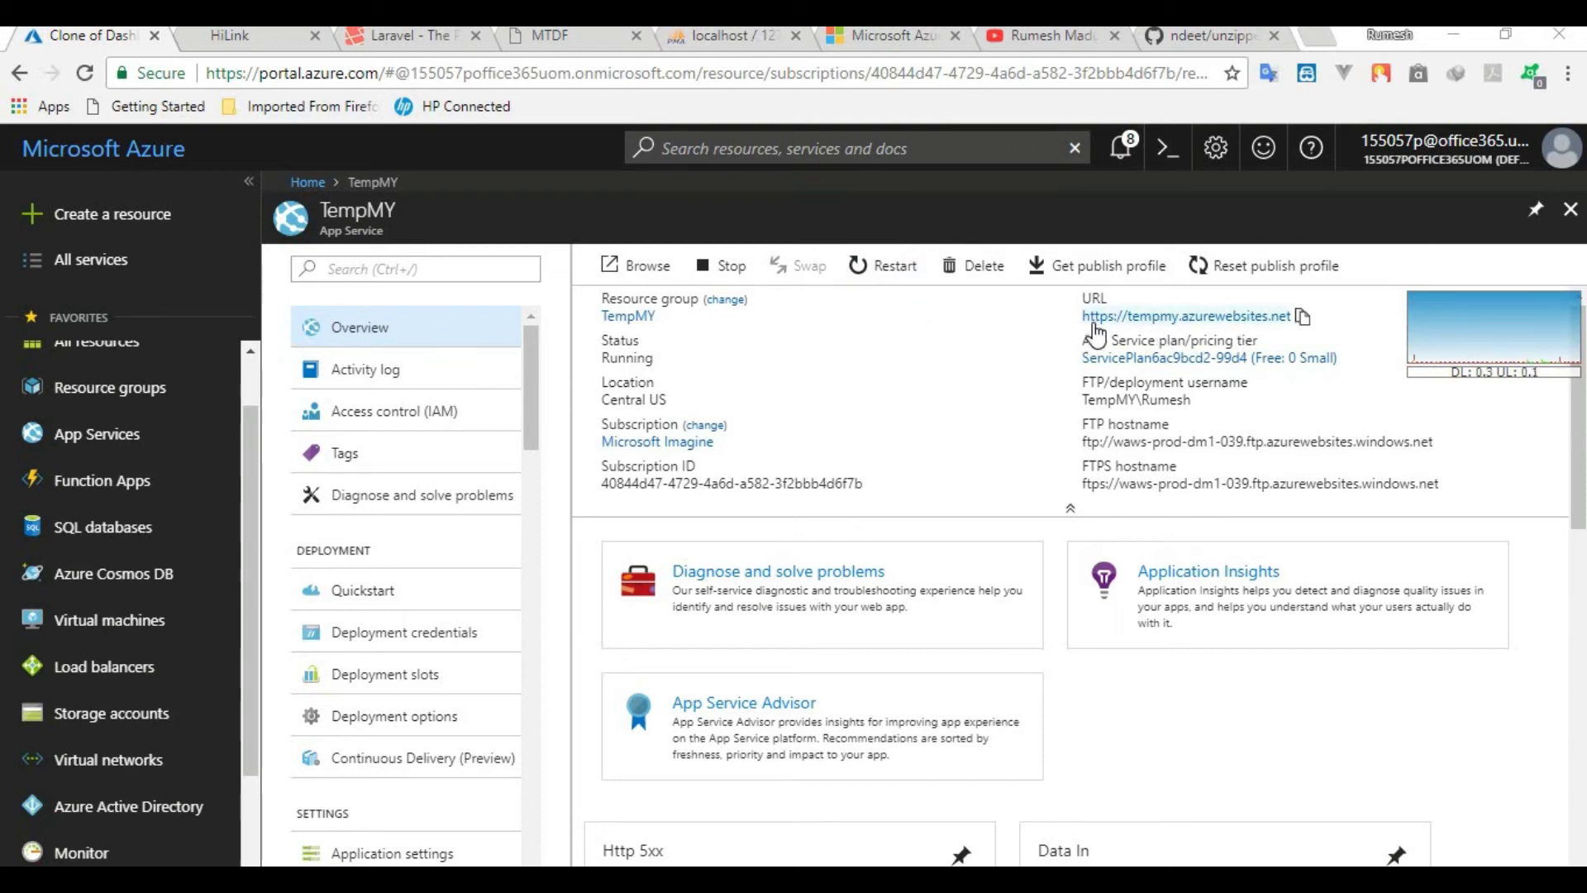
left_click(1166, 318)
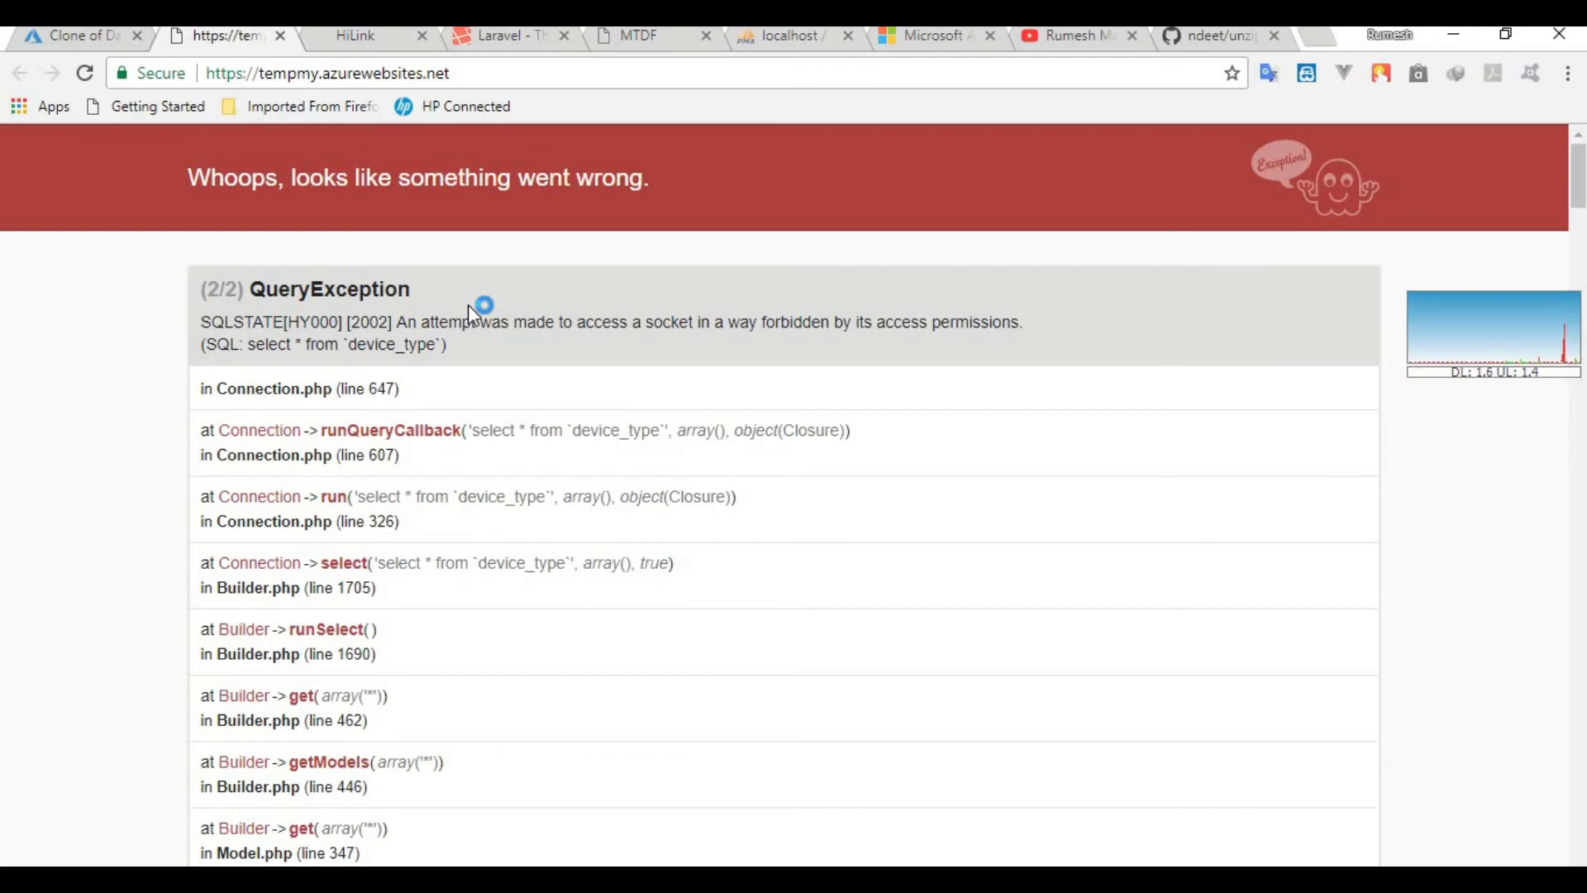
left_click(74, 35)
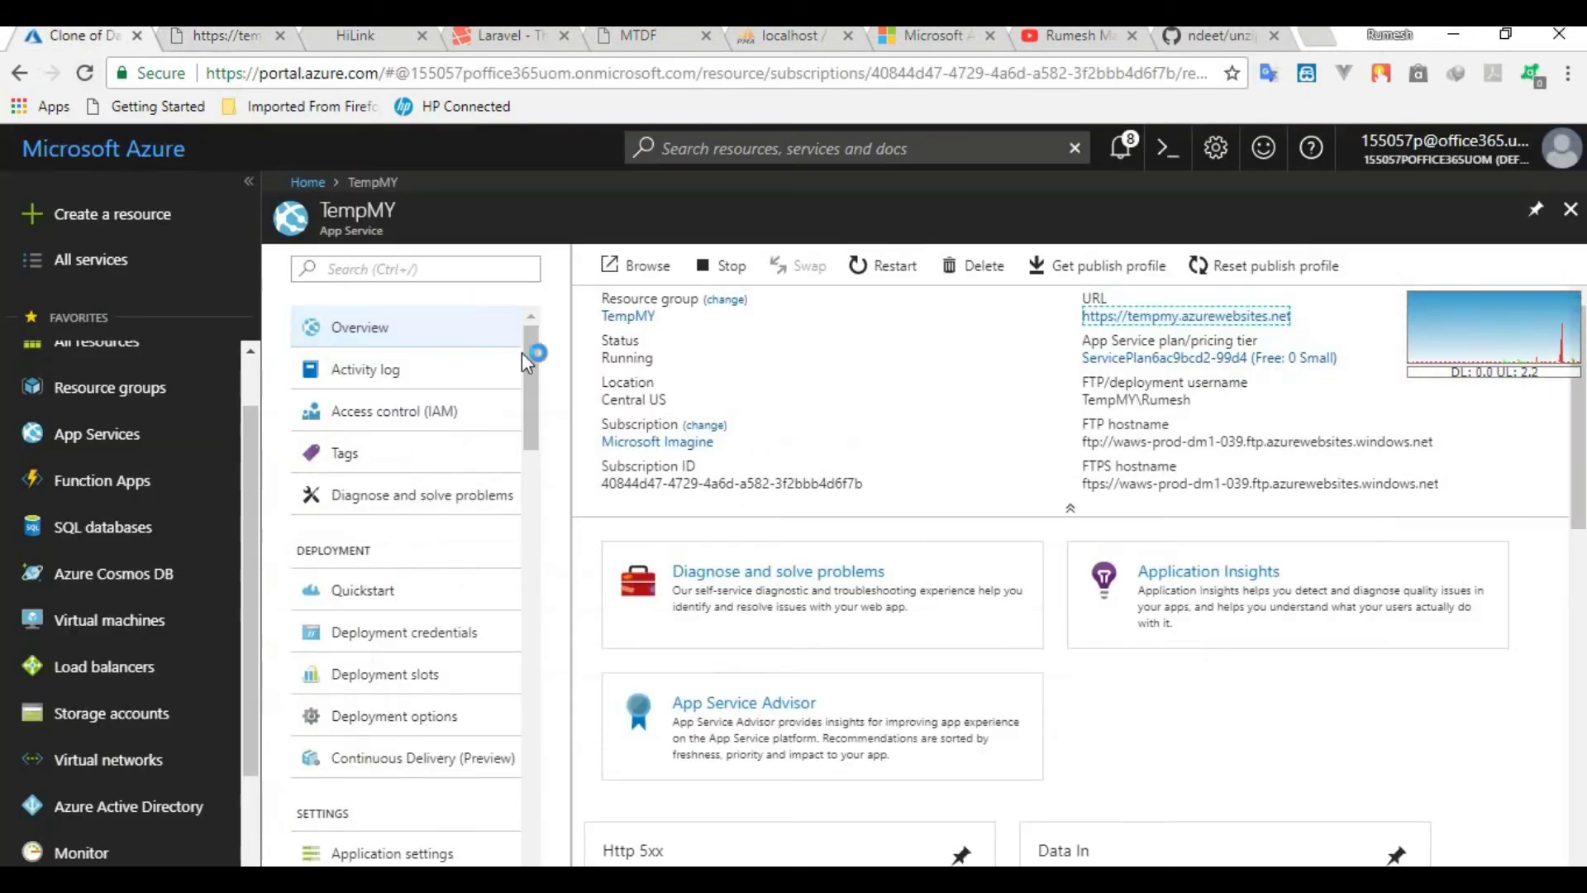
- Open the TempMY app's Extensions page from its development tools
left_click_drag(528, 352, 524, 753)
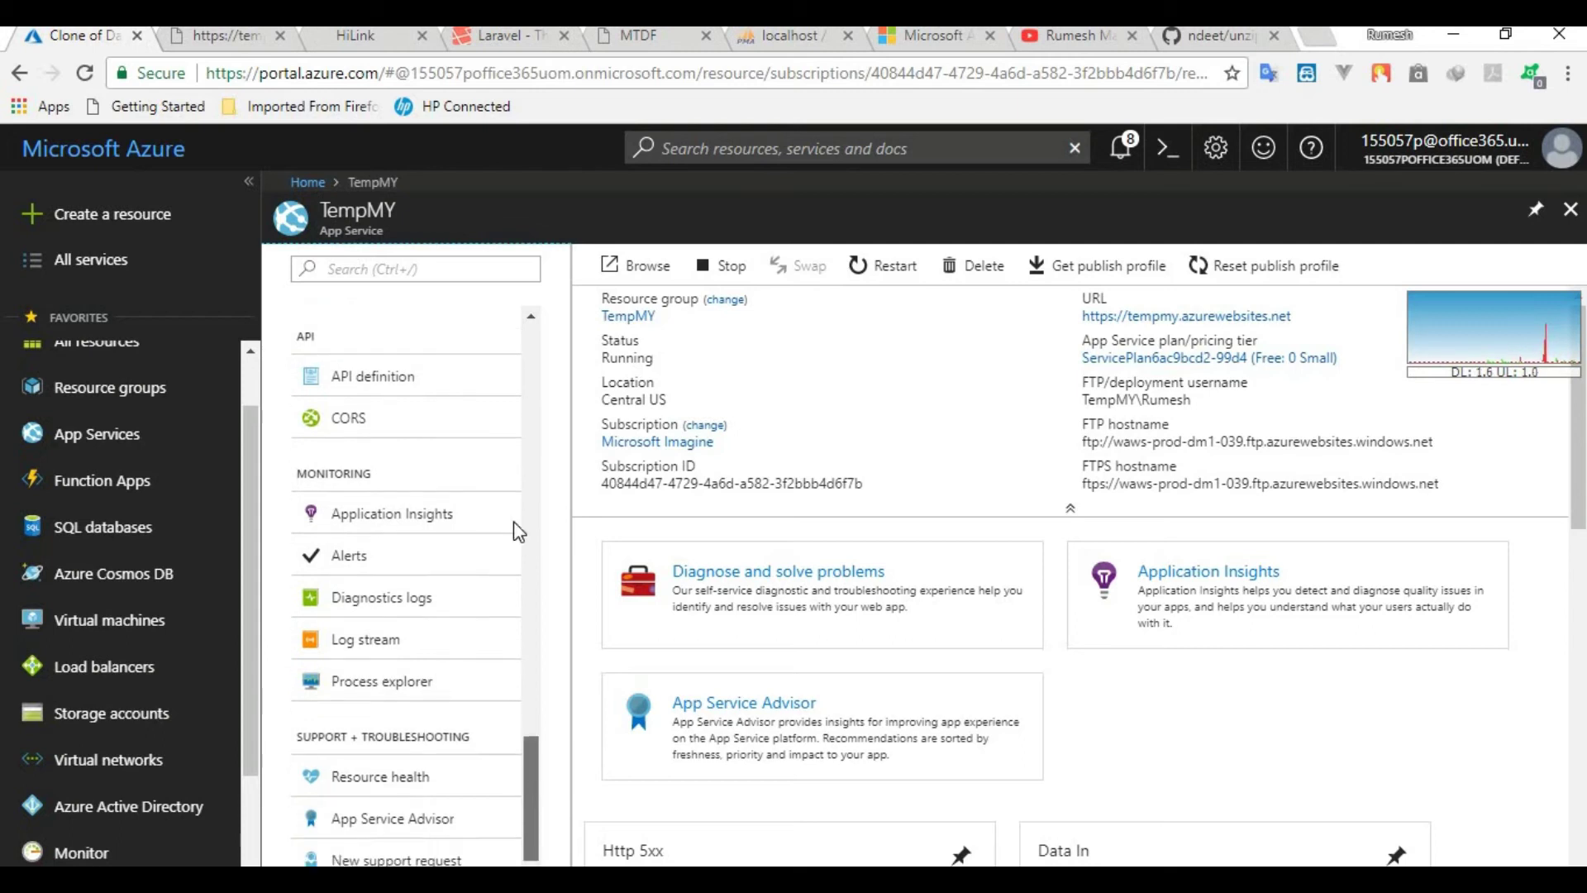
scroll(512, 600, "up", 10)
left_click_drag(524, 600, 524, 661)
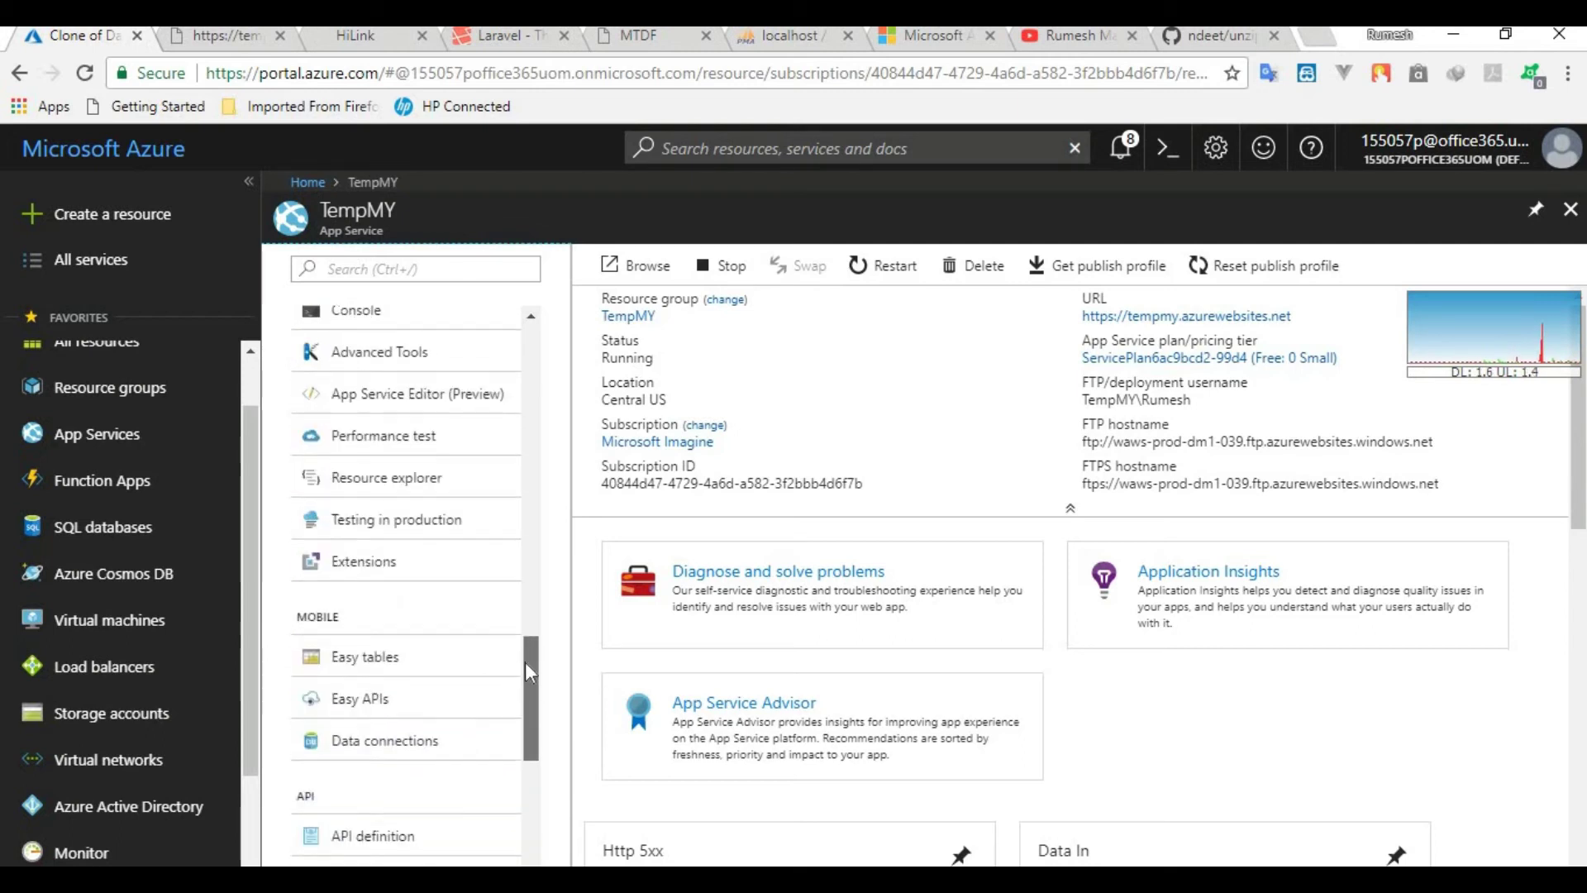
left_click(360, 568)
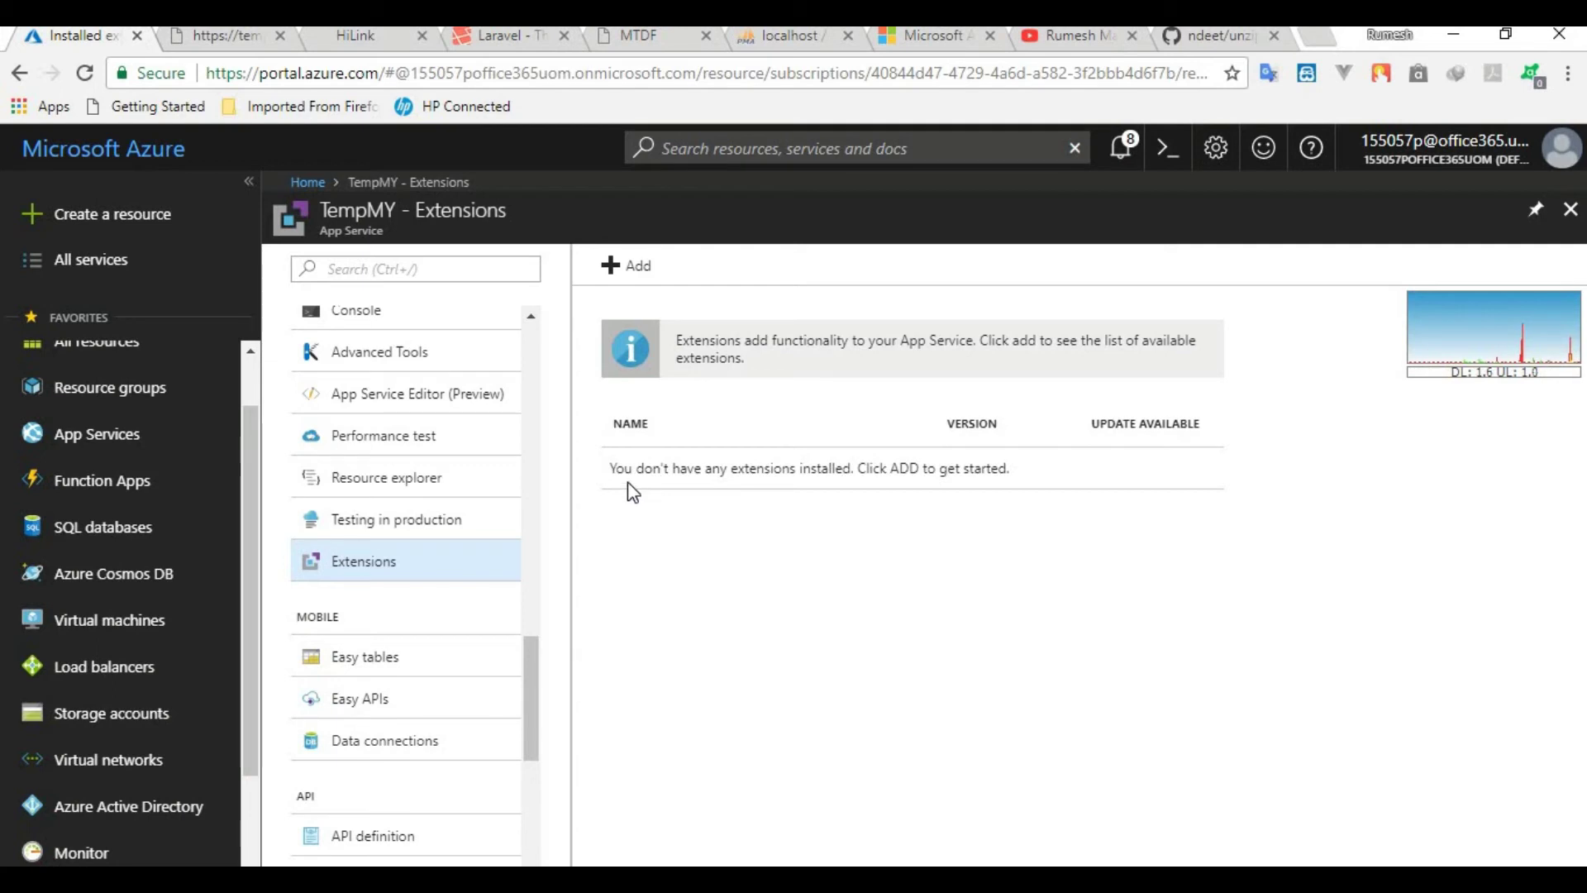
- Start adding an extension to the TempMY app and choose phpMyAdmin from the available extensions
left_click(642, 285)
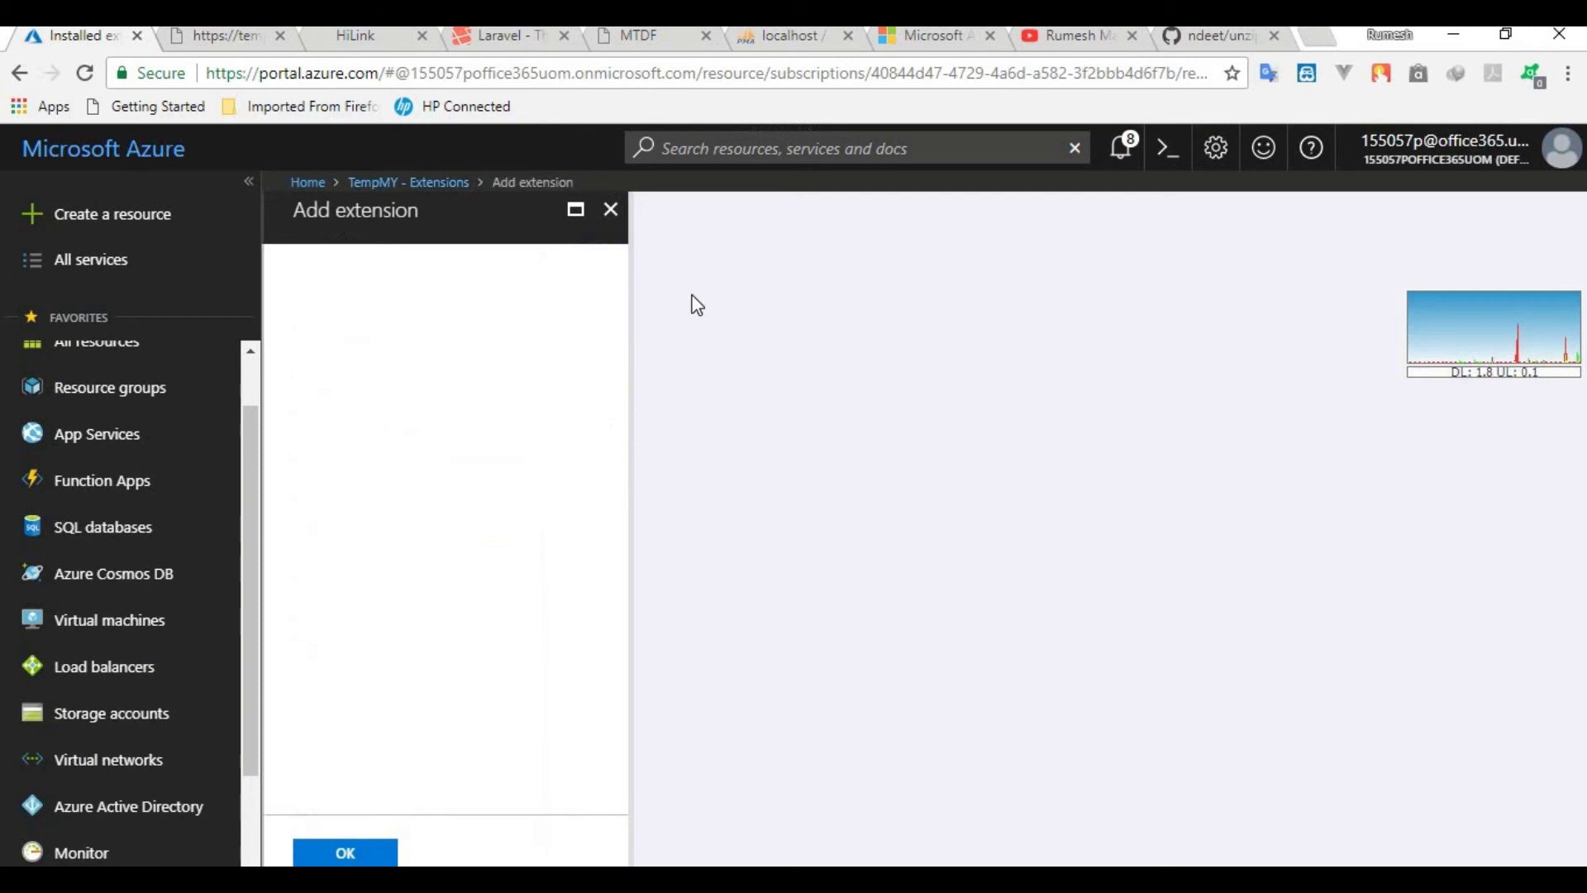
left_click(421, 308)
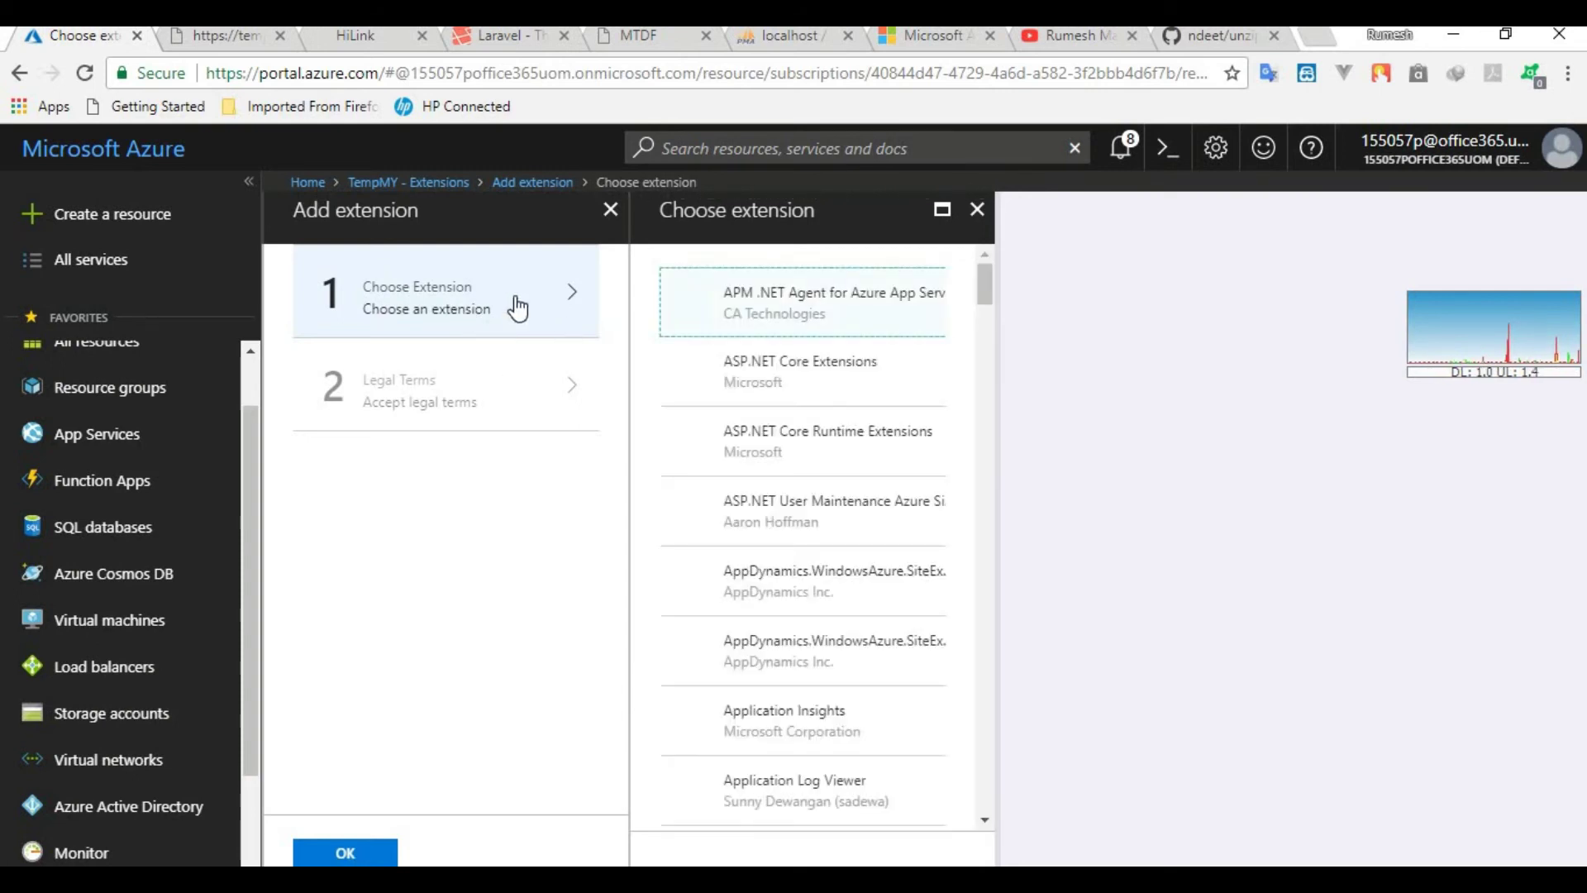
scroll(983, 289, "down", 1)
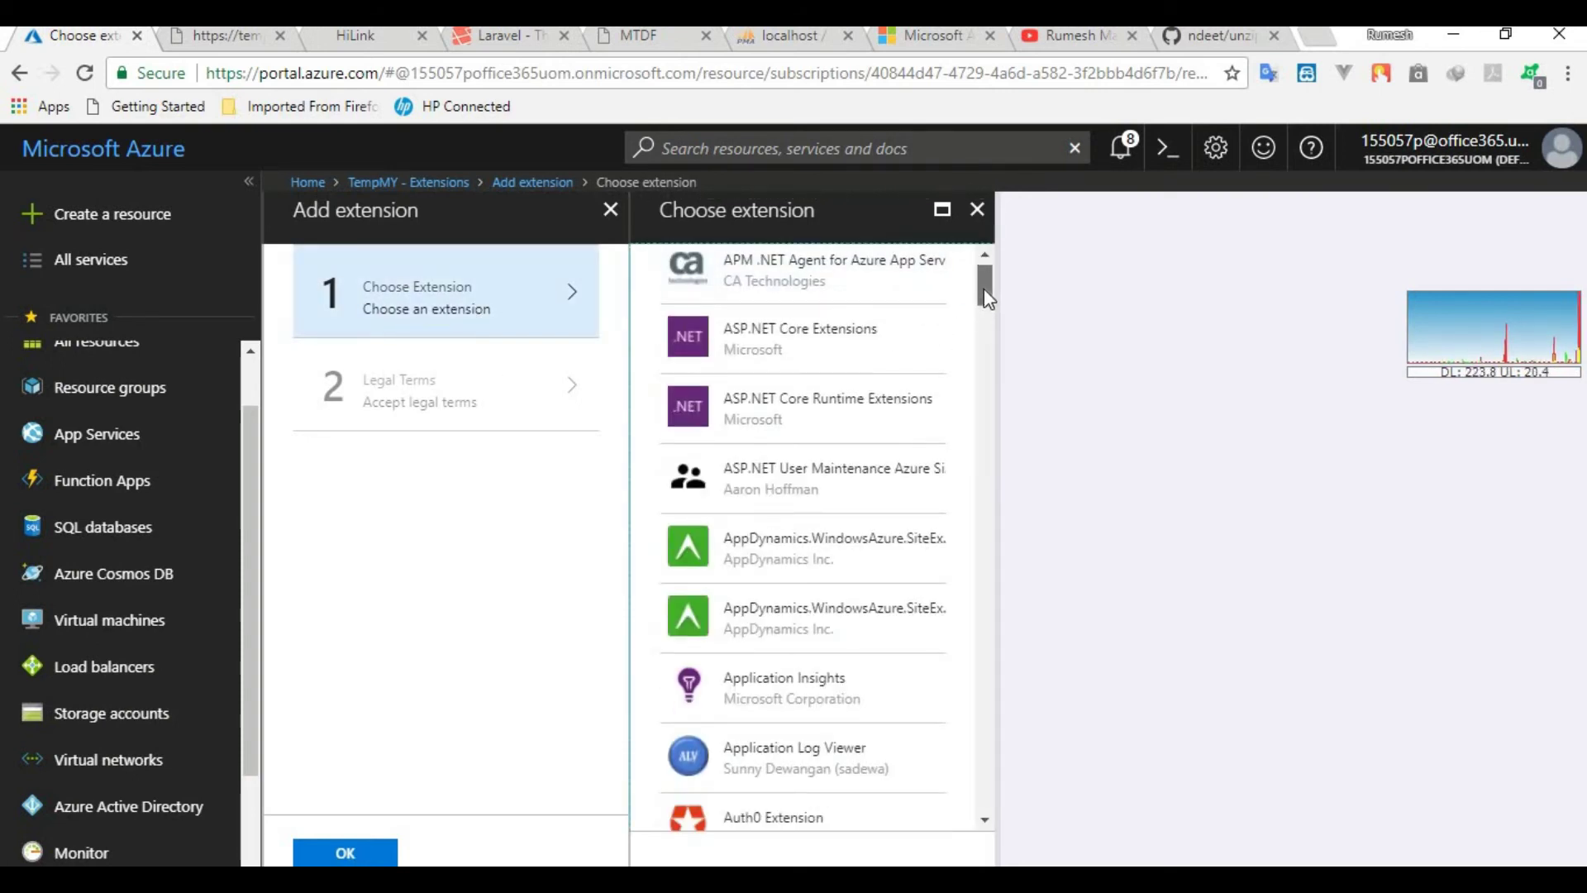
scroll(982, 397, "down", 5)
scroll(986, 501, "down", 10)
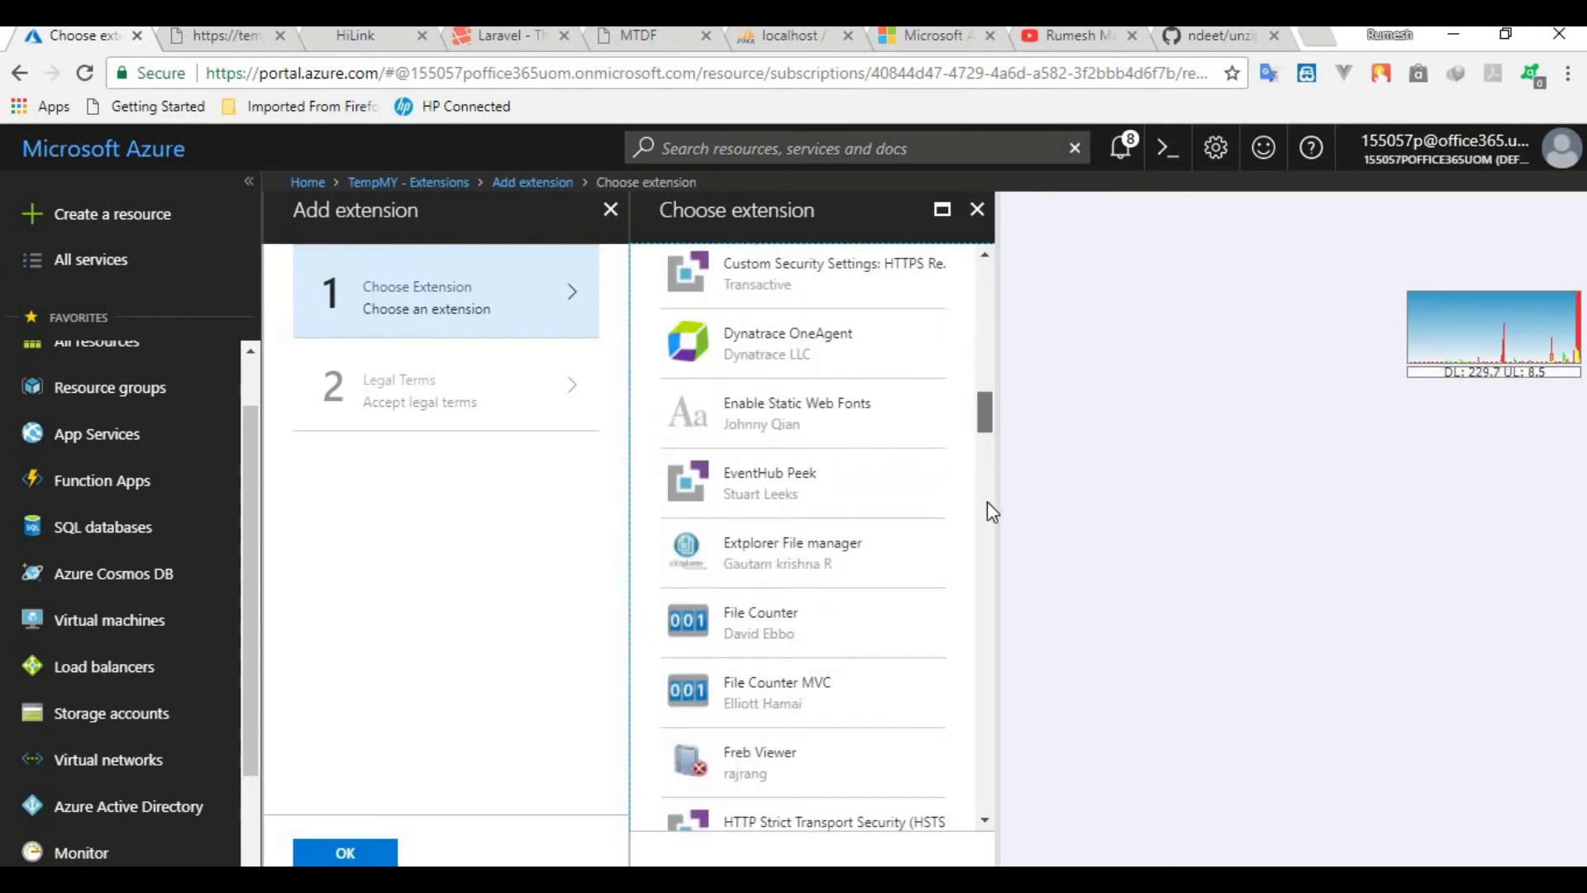
scroll(988, 661, "down", 15)
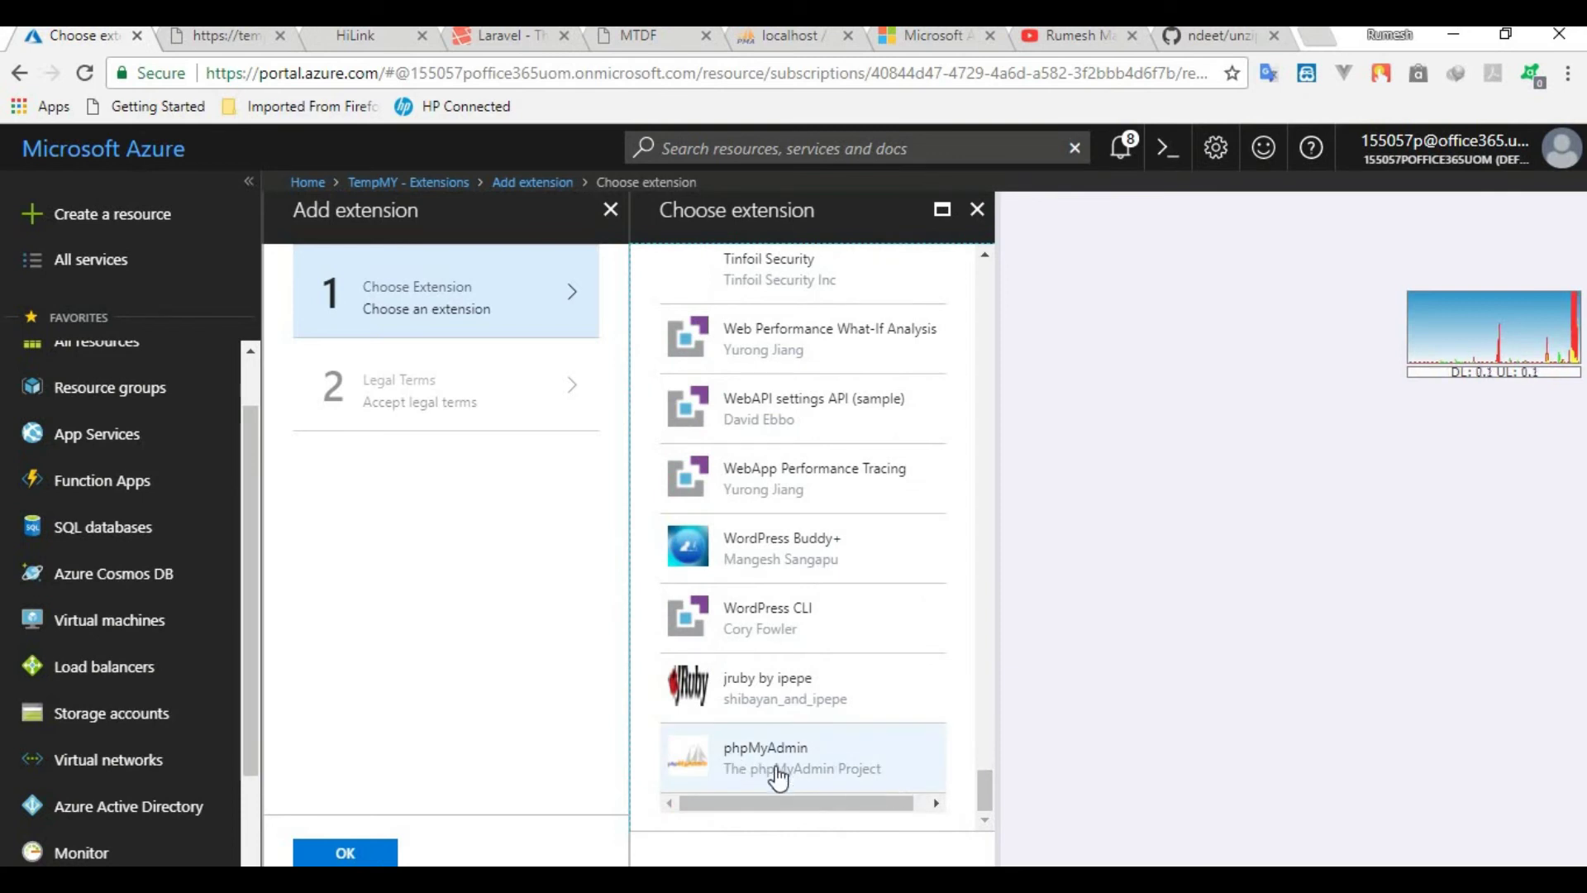
left_click(743, 777)
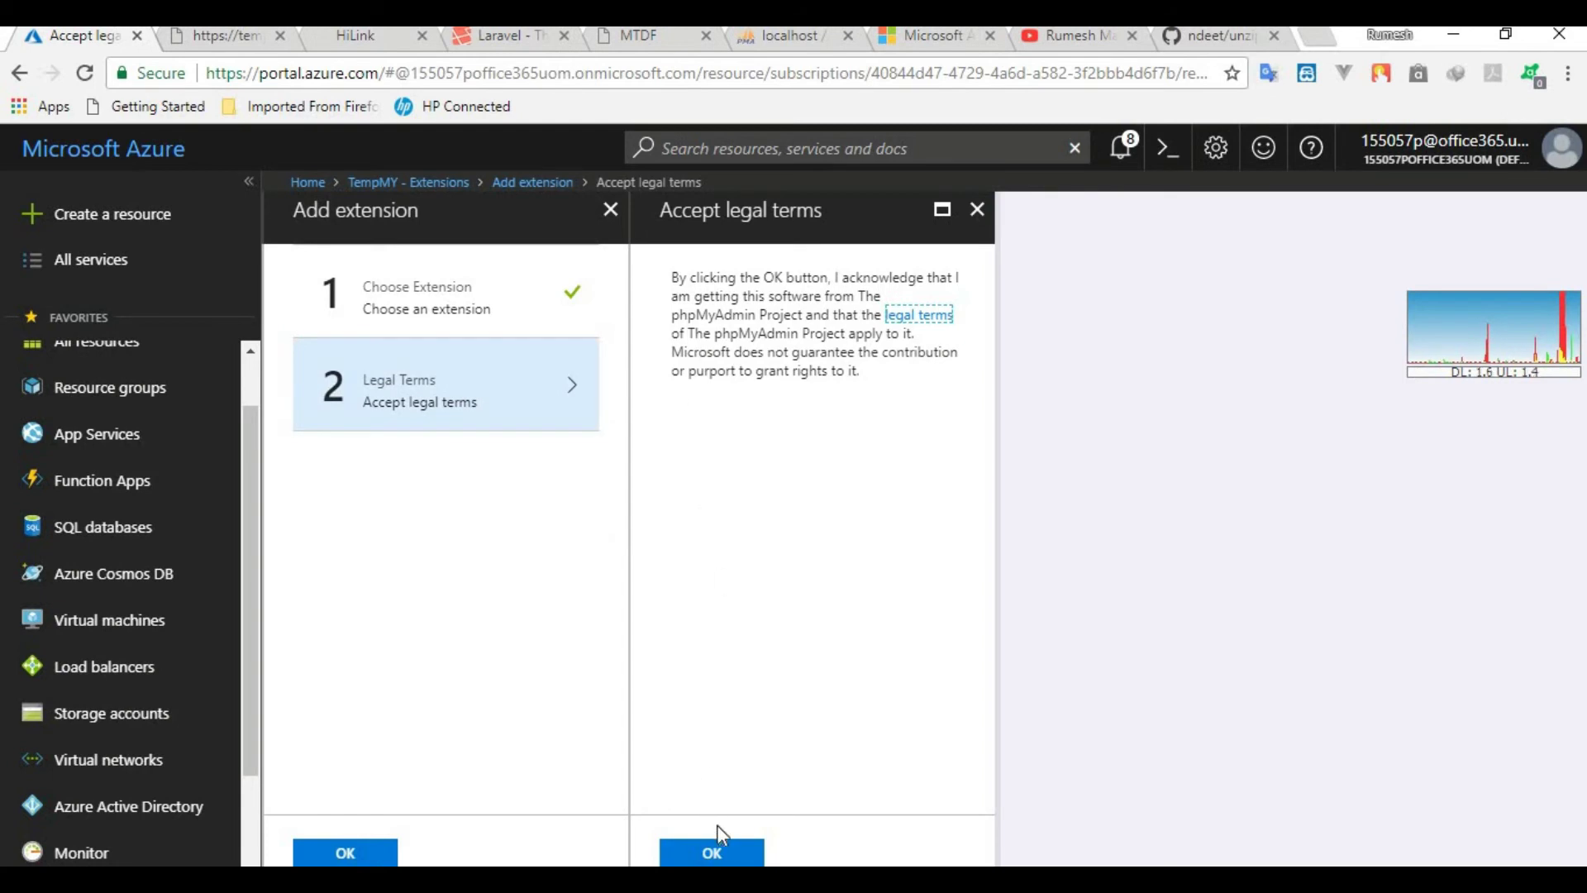
- Accept the legal terms for phpMyAdmin and confirm adding the extension to the TempMY app
left_click(711, 852)
left_click(364, 852)
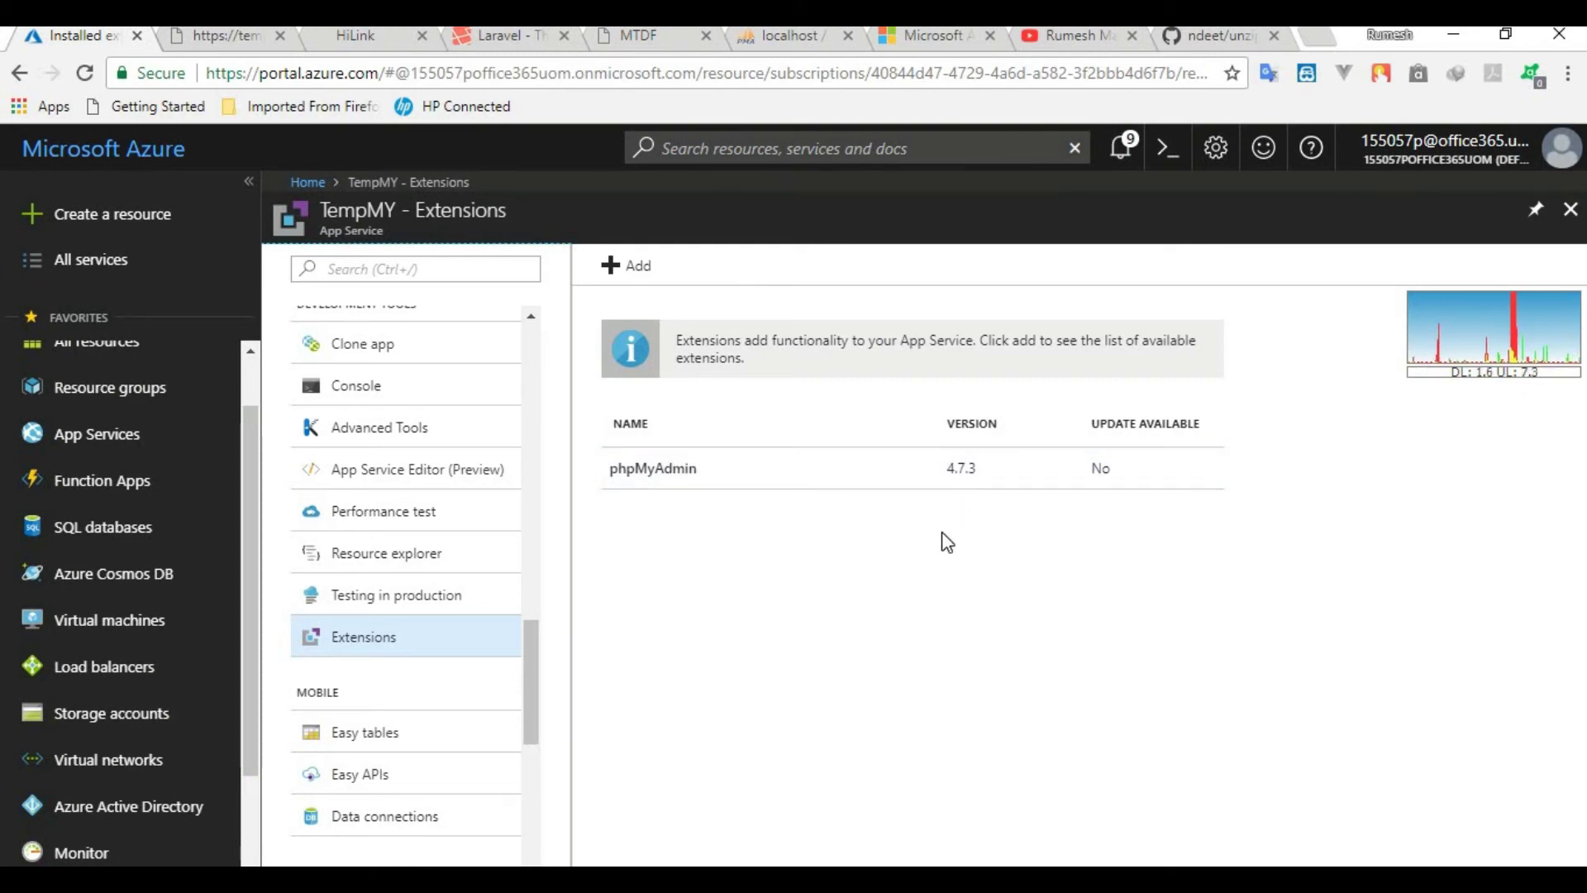
- Open TempMY's MySQL In App page, launch its phpMyAdmin management site and retry the database connection
scroll(537, 614, "up", 3)
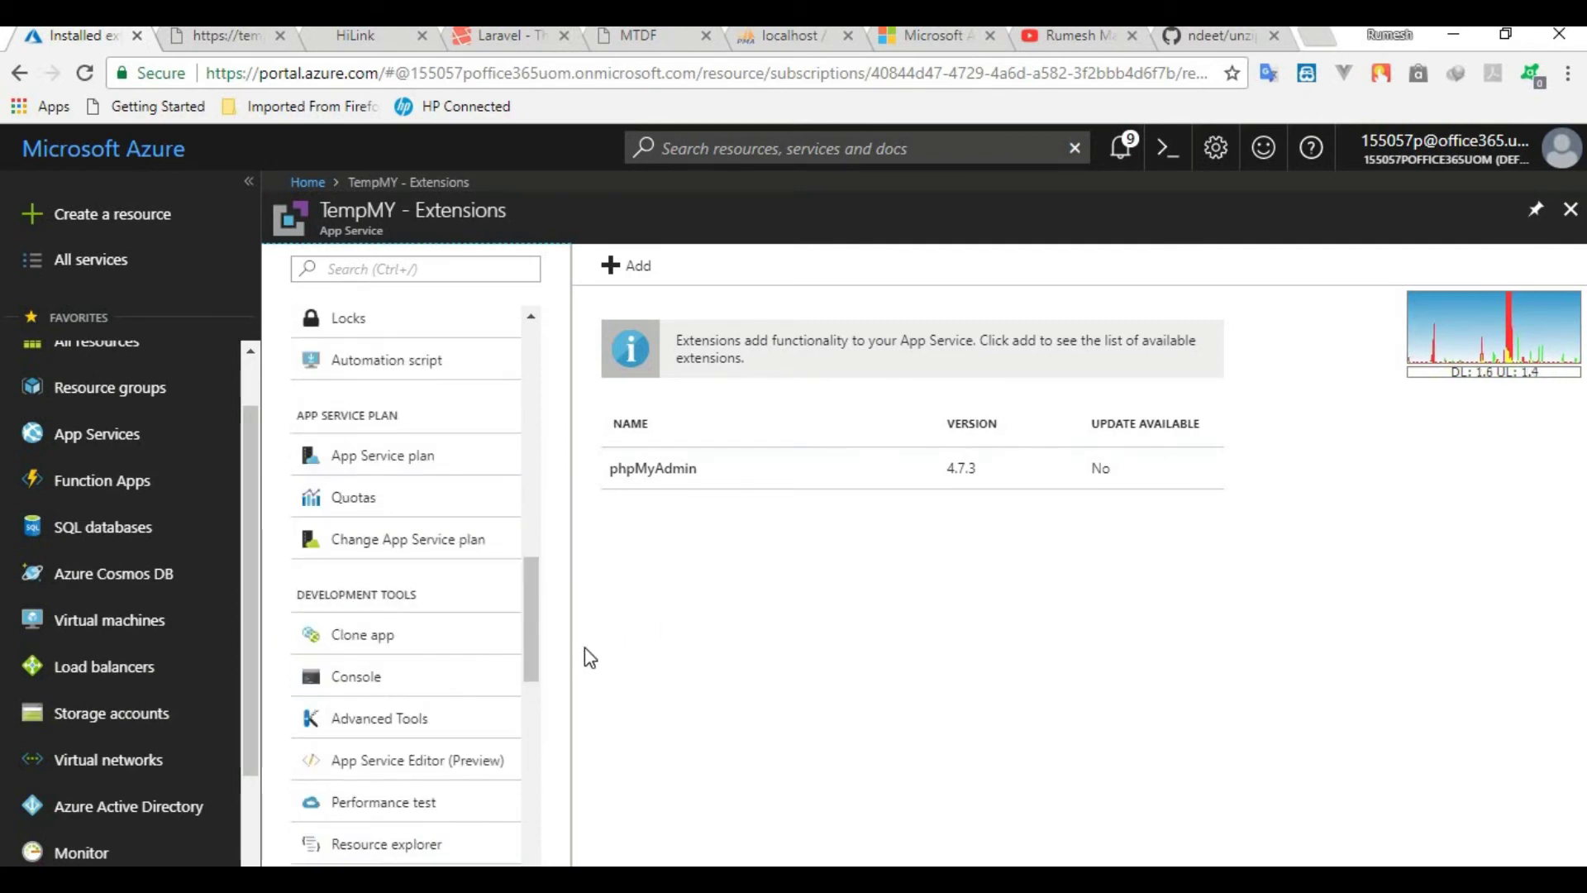
scroll(537, 608, "up", 3)
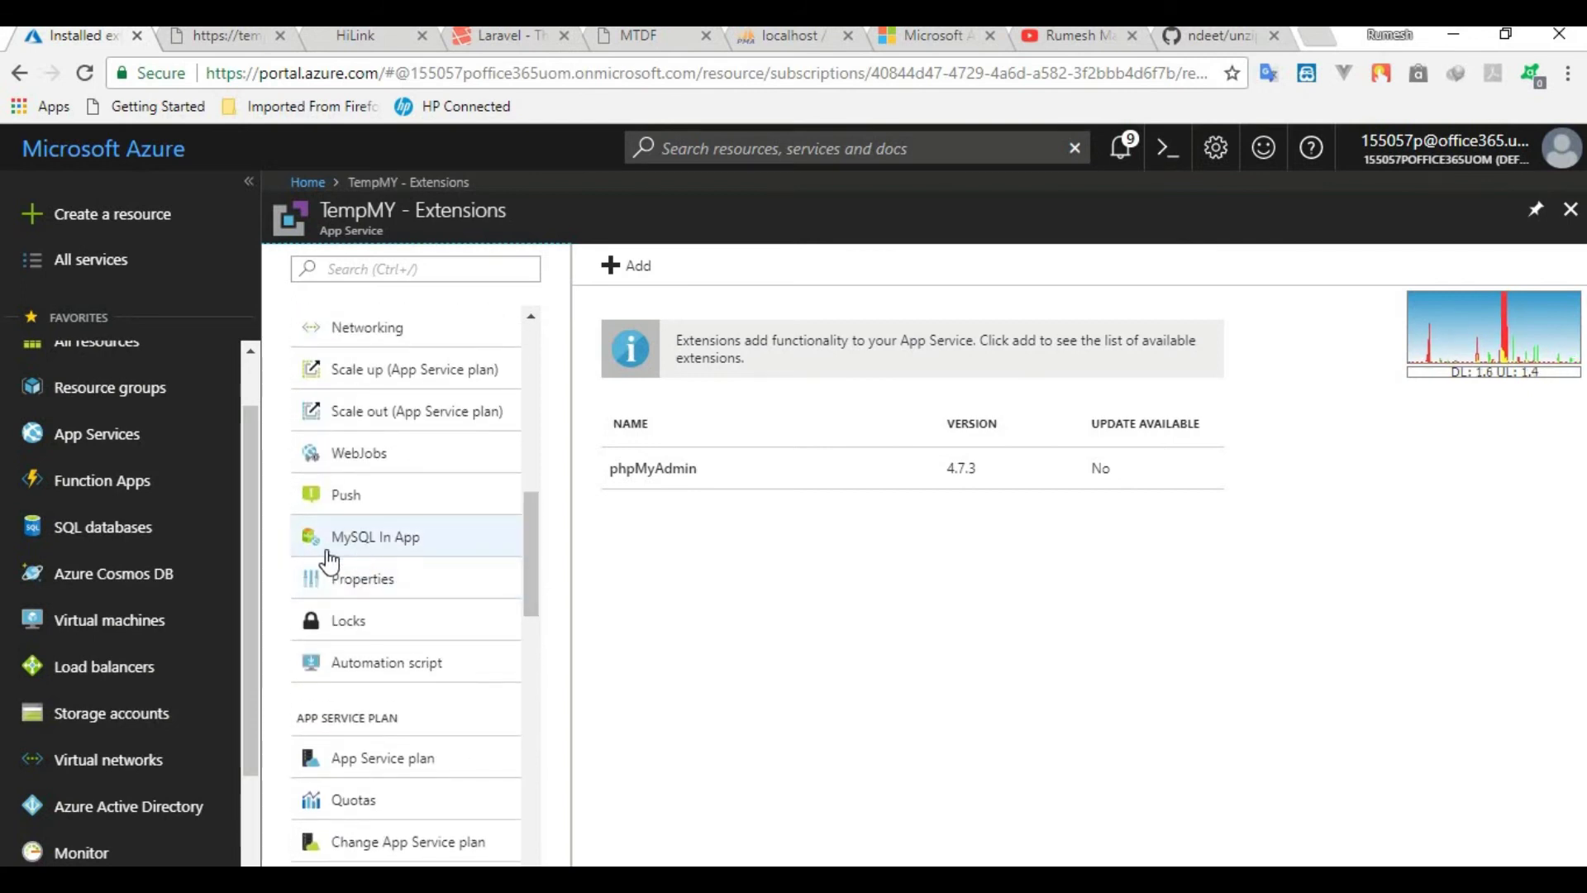
left_click(379, 554)
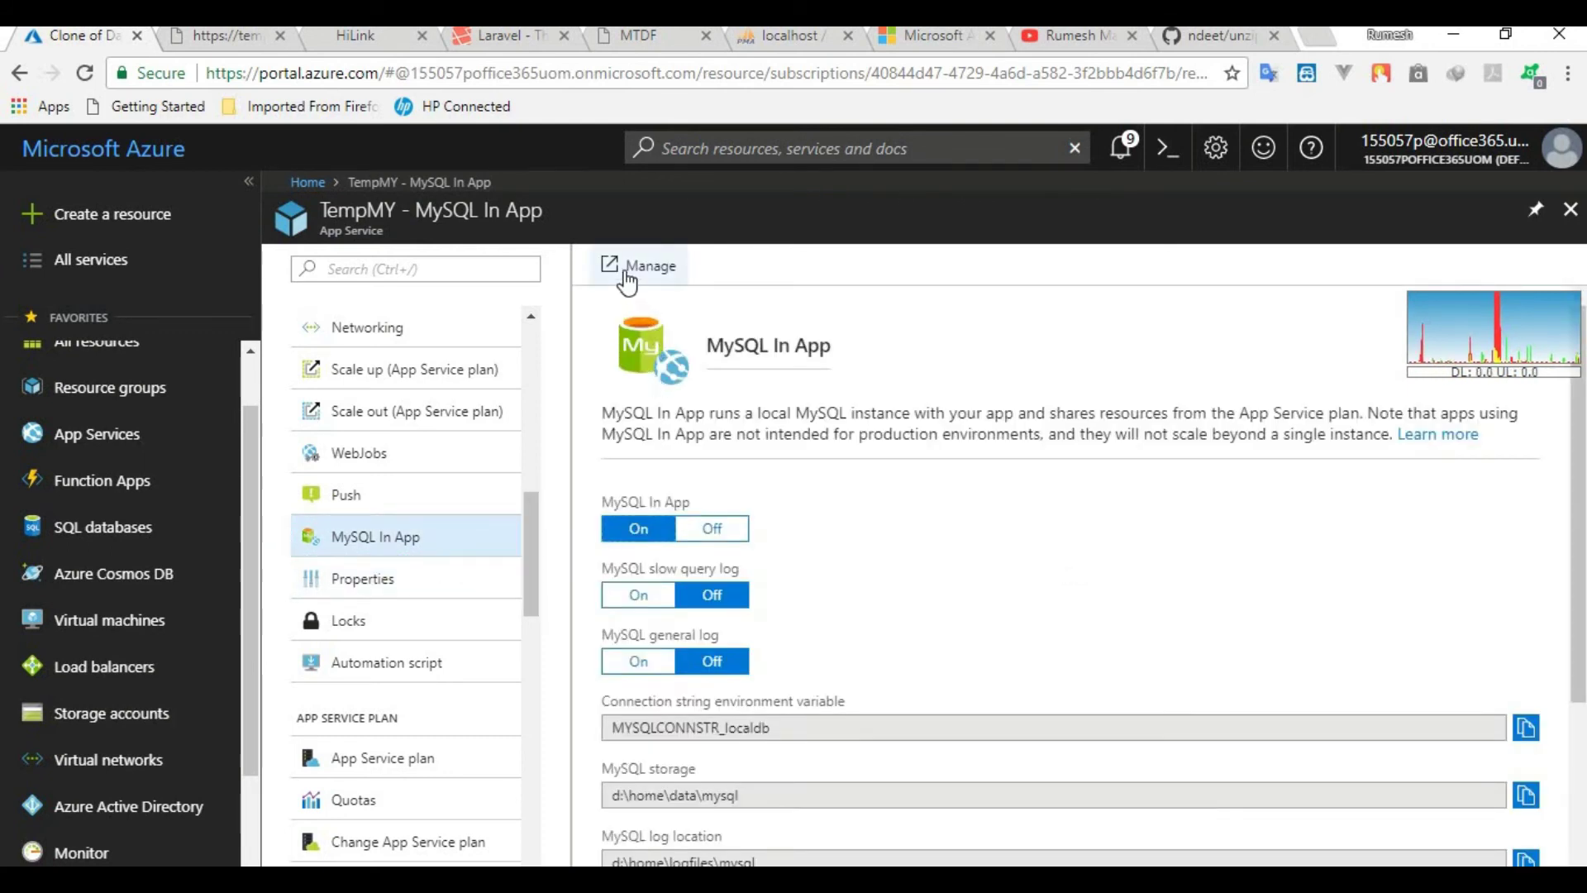
scroll(1540, 538, "down", 4)
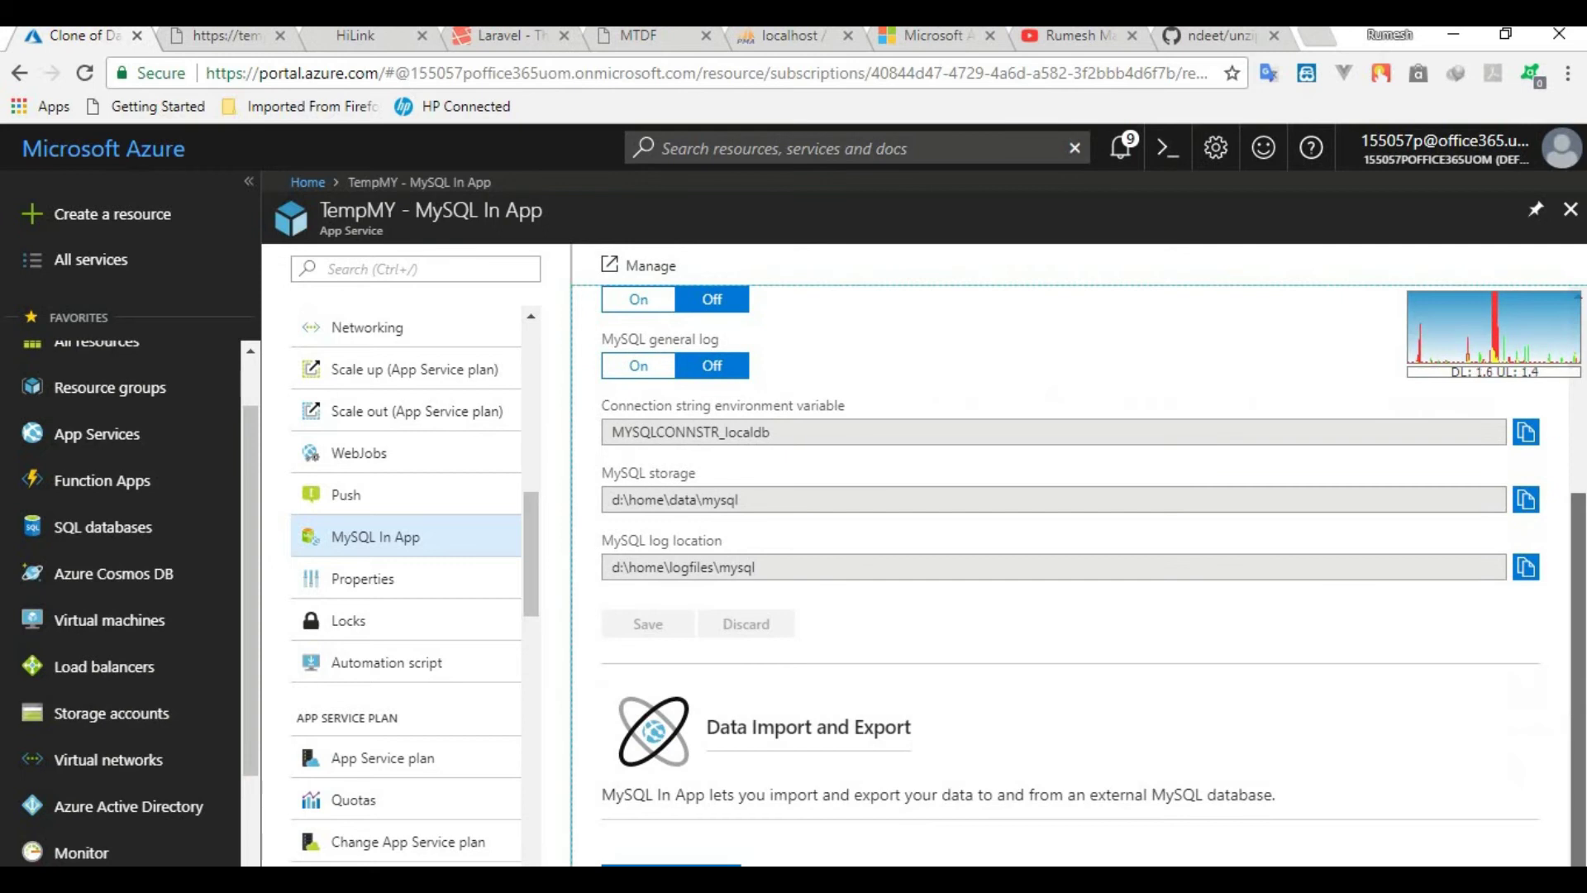
scroll(1074, 538, "up", 4)
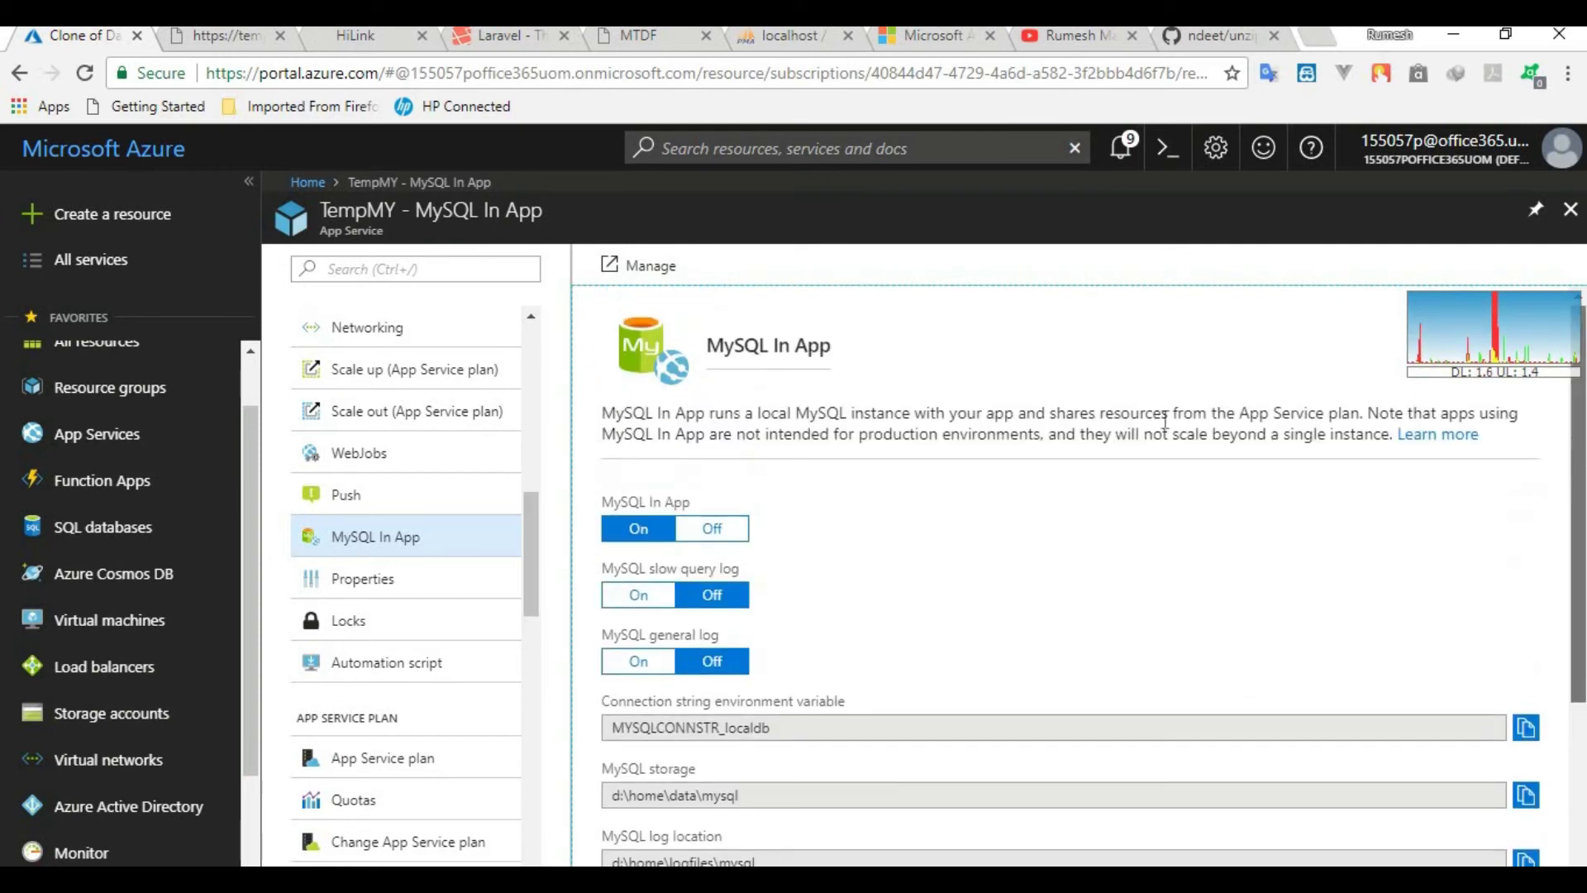
left_click(625, 273)
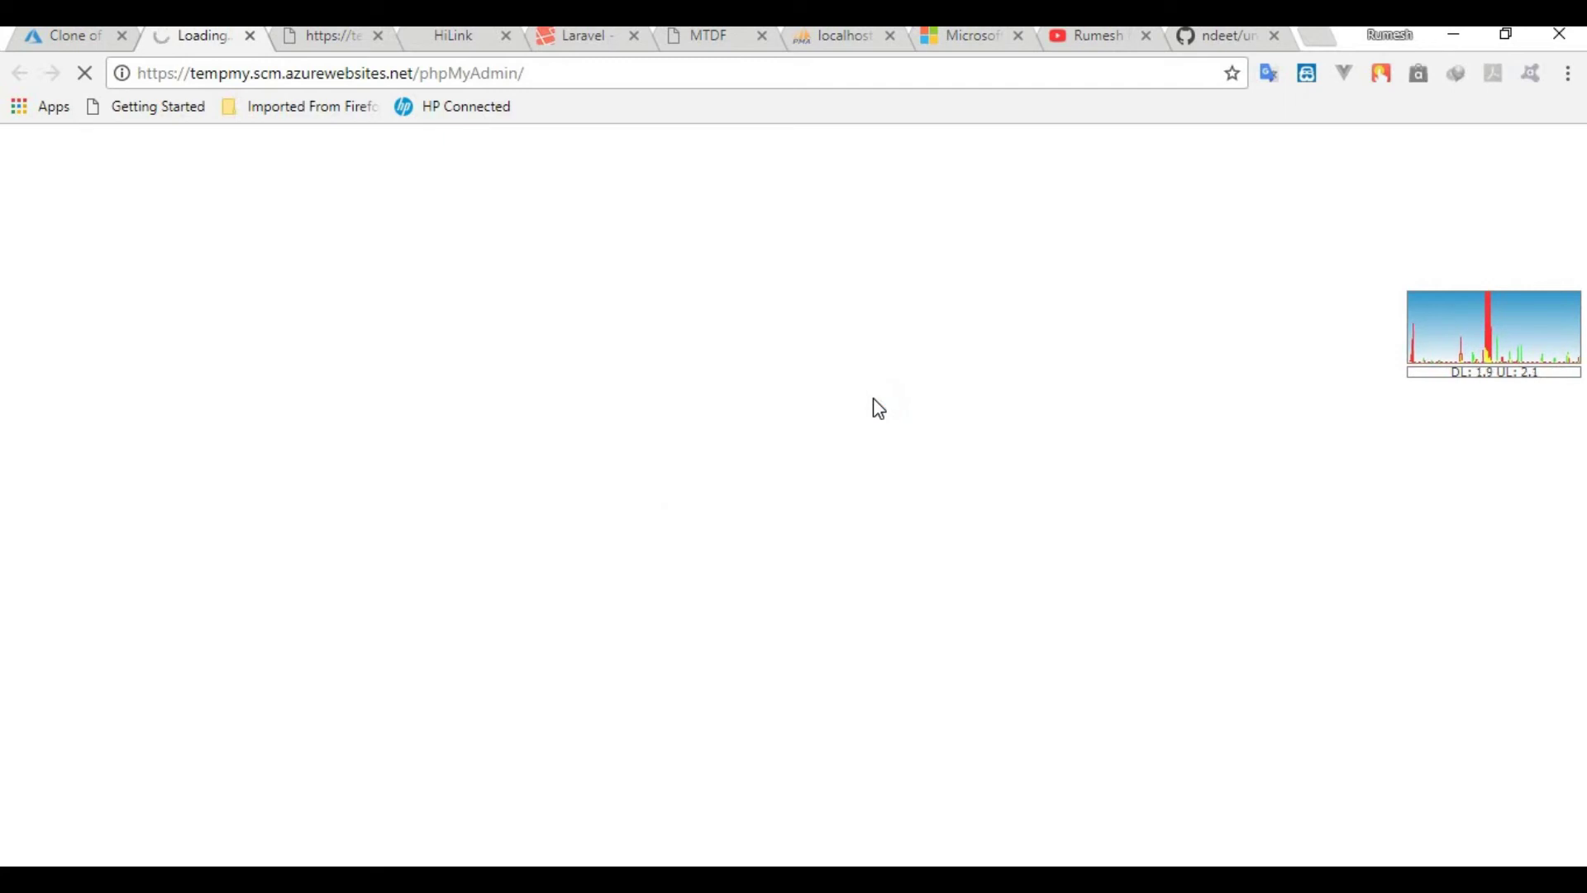
left_click(799, 487)
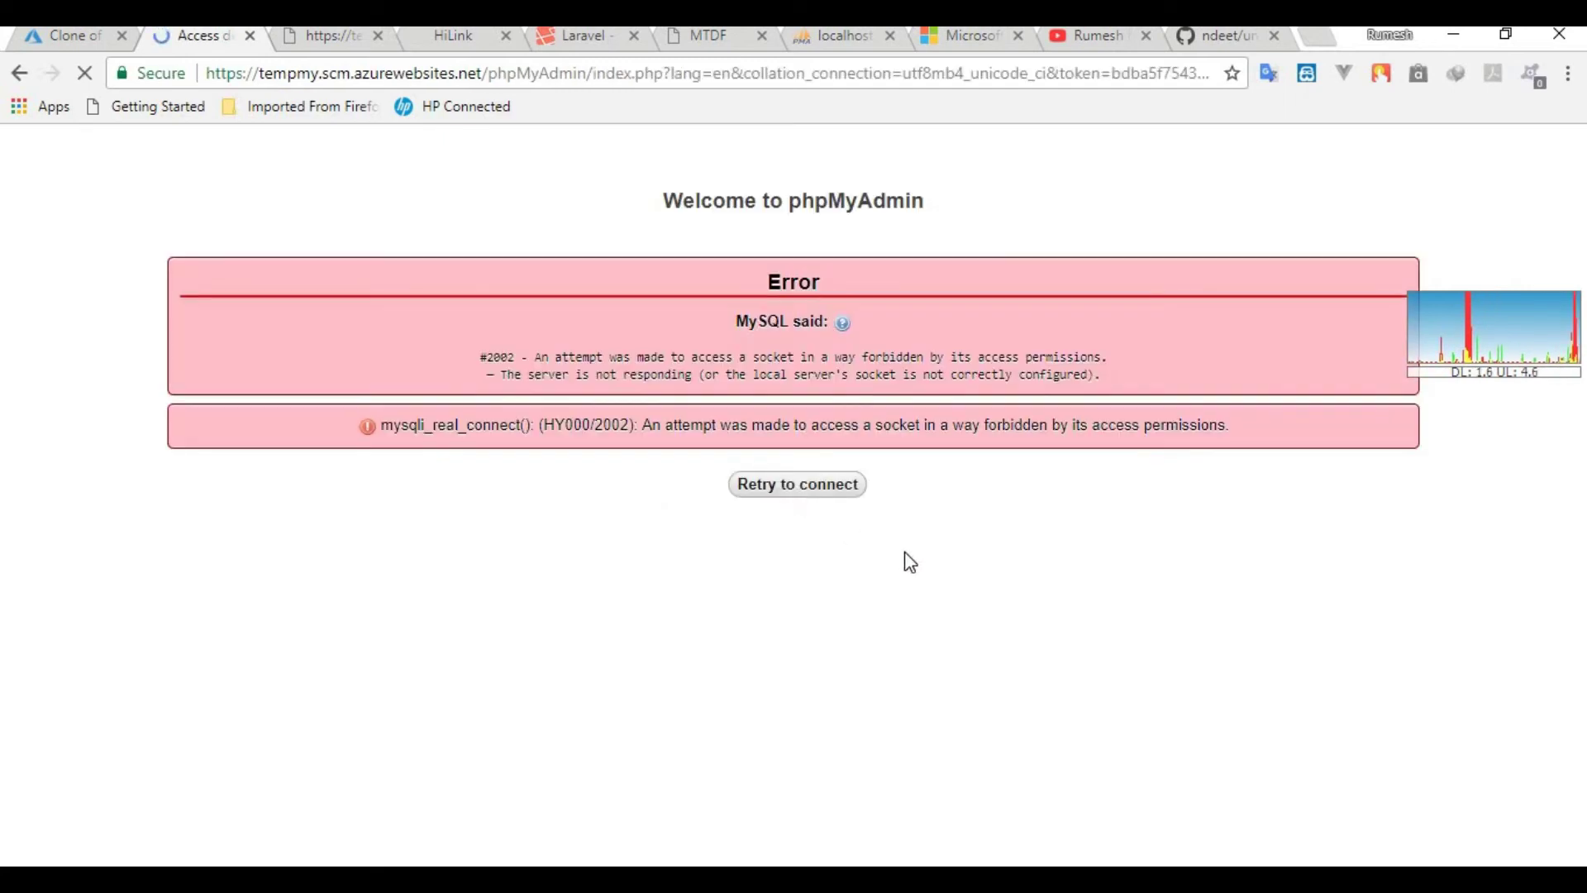
- Check the MySQL In App settings in the Azure portal and look at the phpMyAdmin page again
left_click(83, 36)
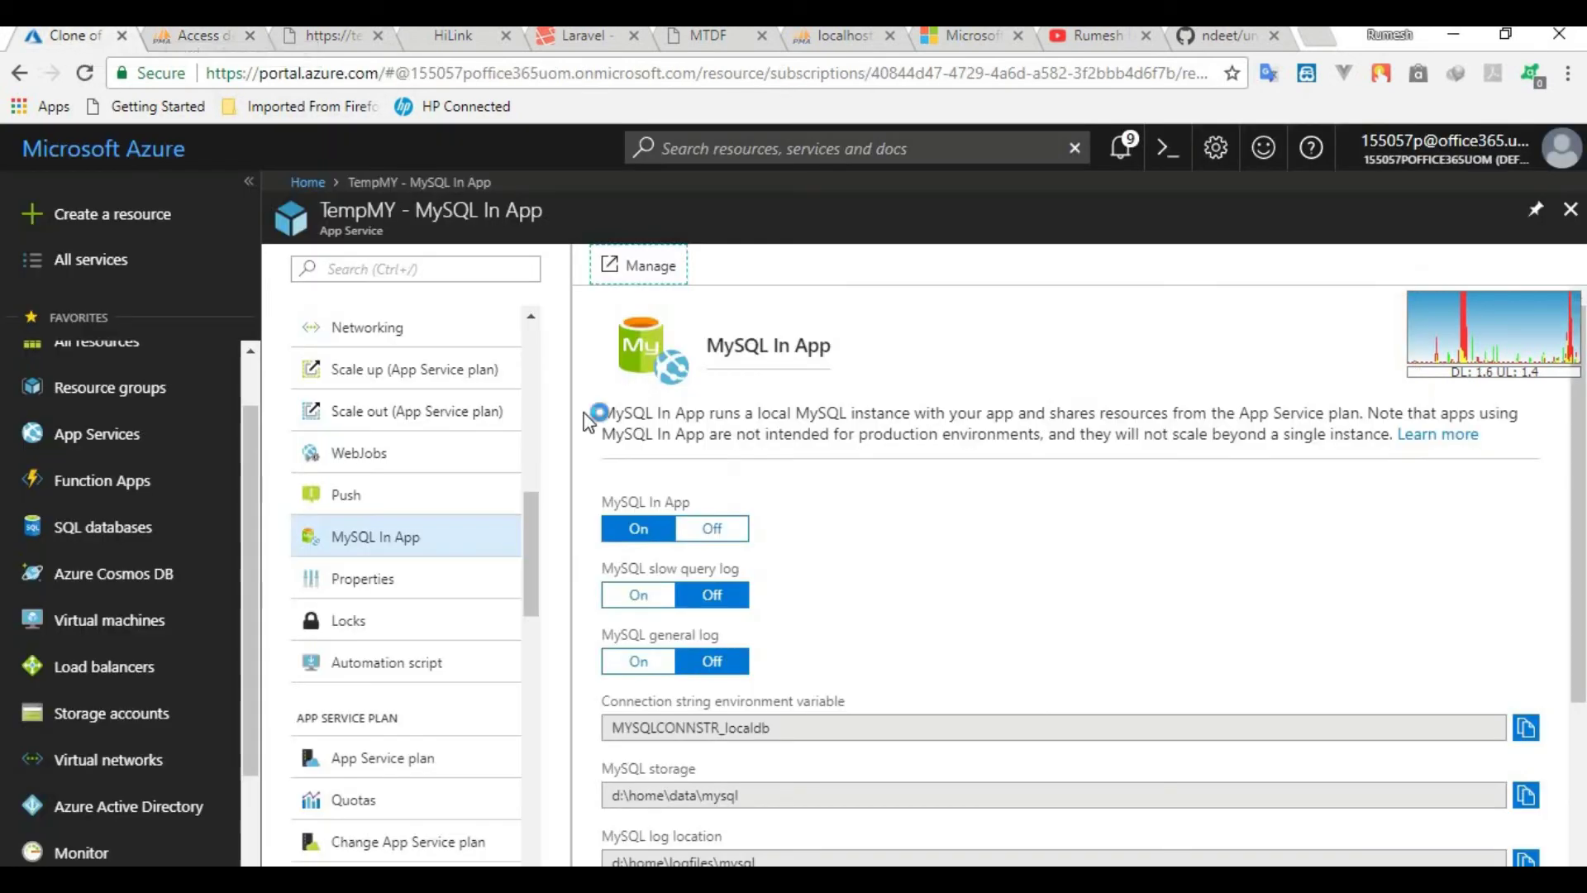
scroll(845, 519, "down", 3)
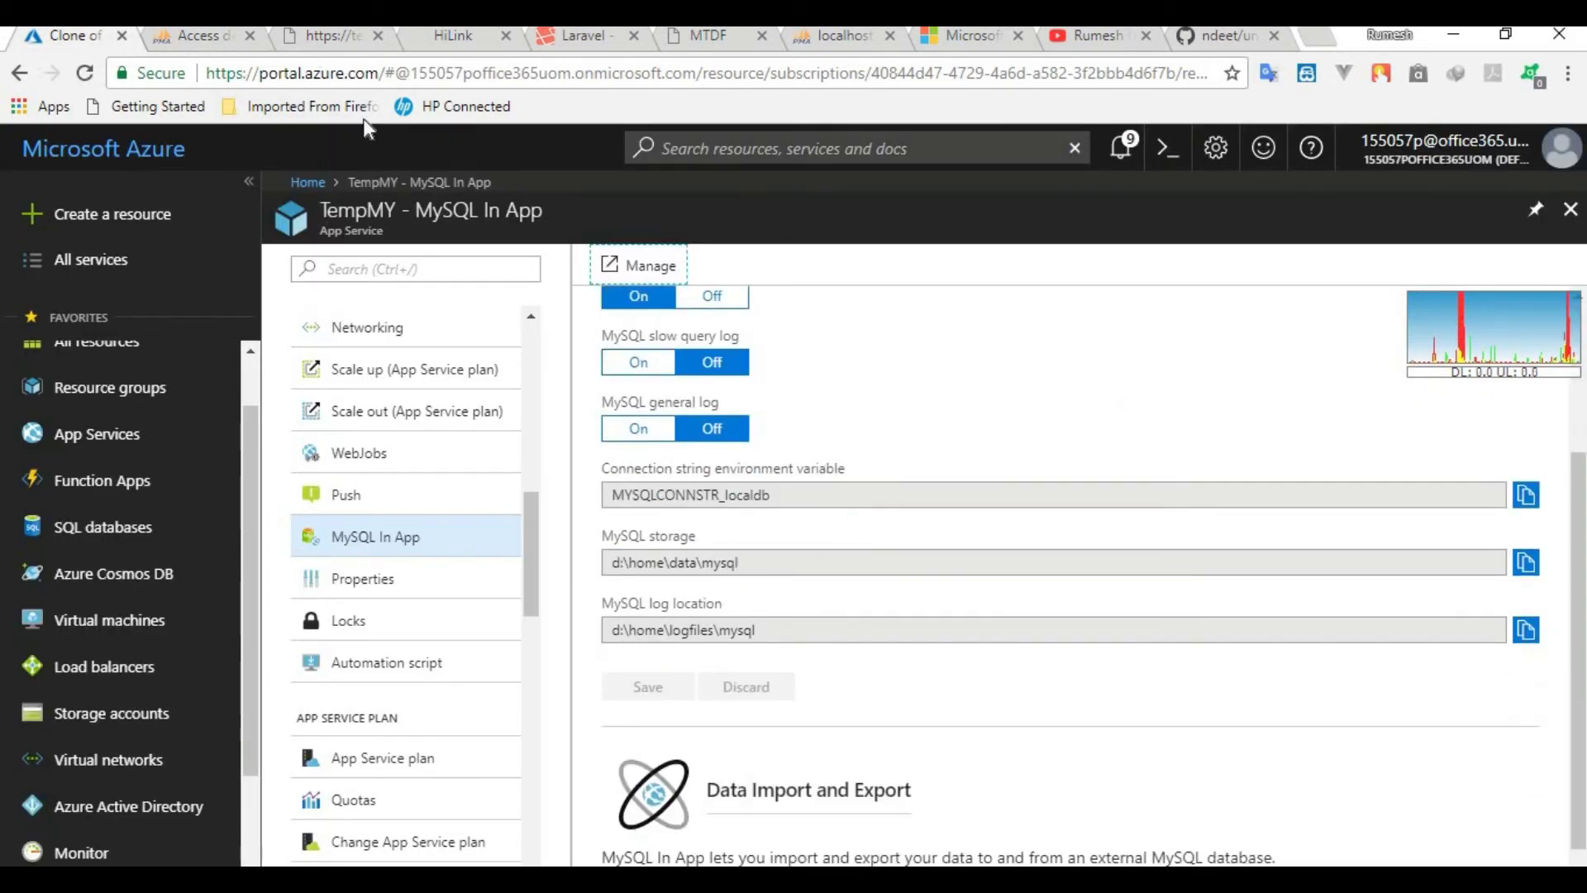
key("ctrl+Tab")
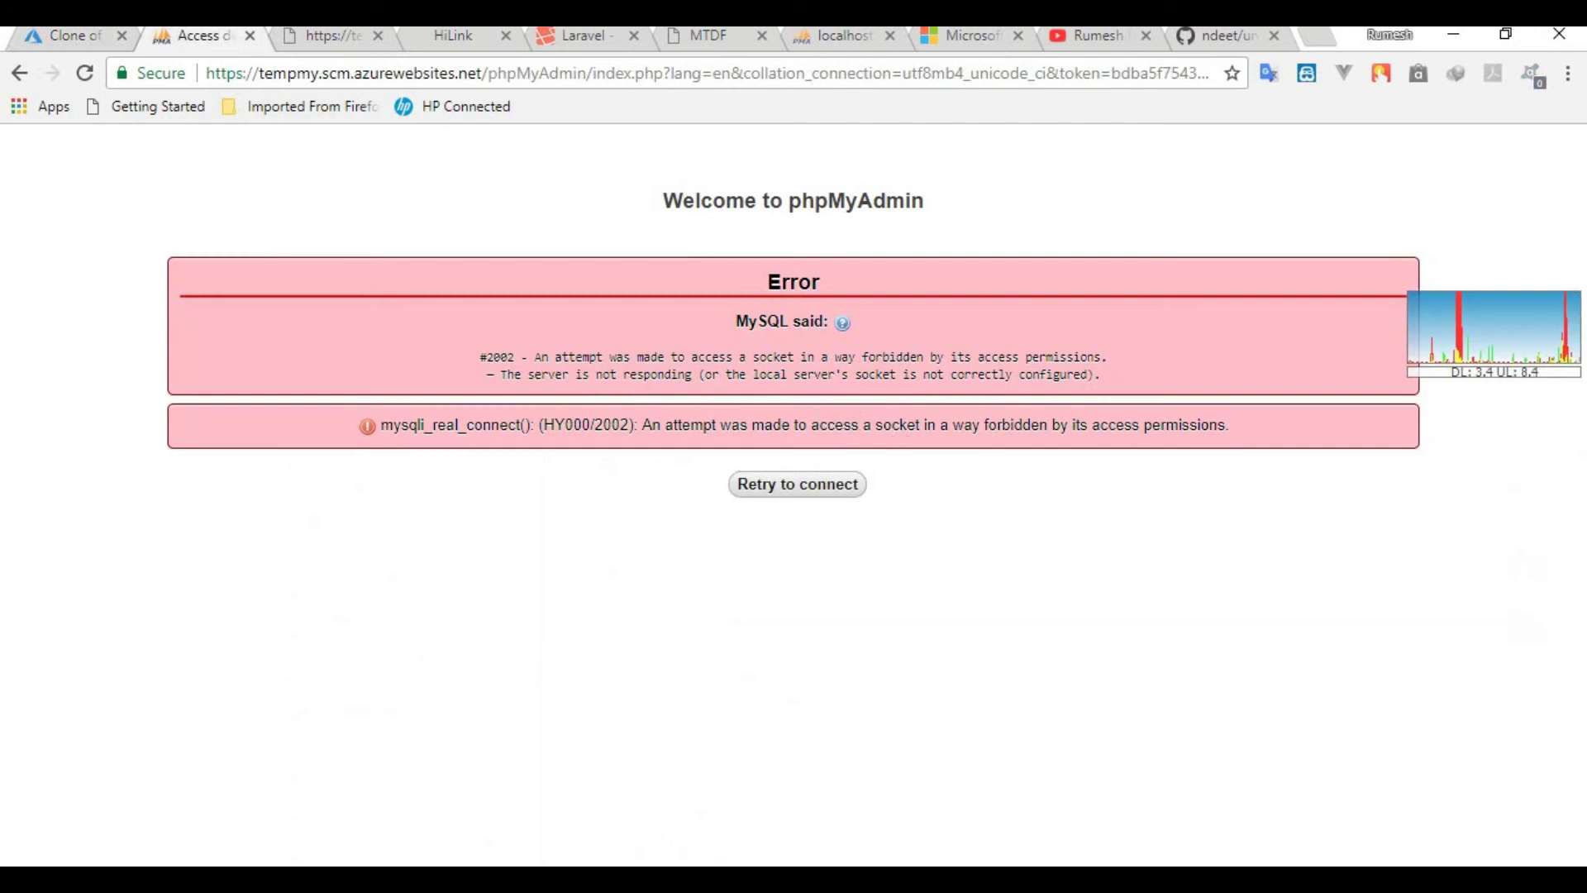
key("alt+Tab")
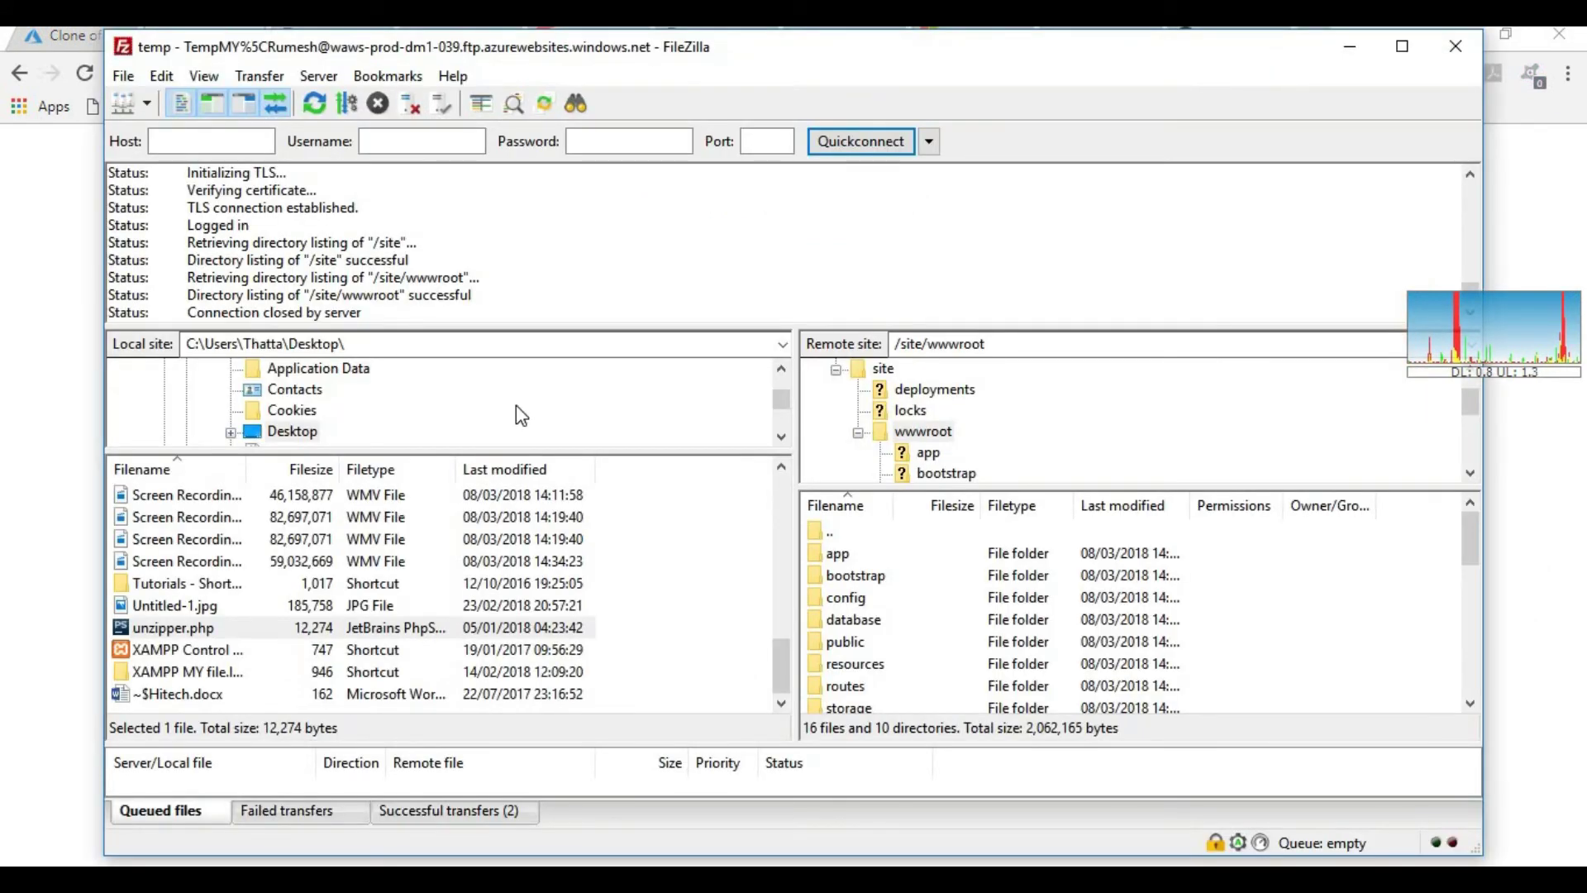
left_click(1350, 46)
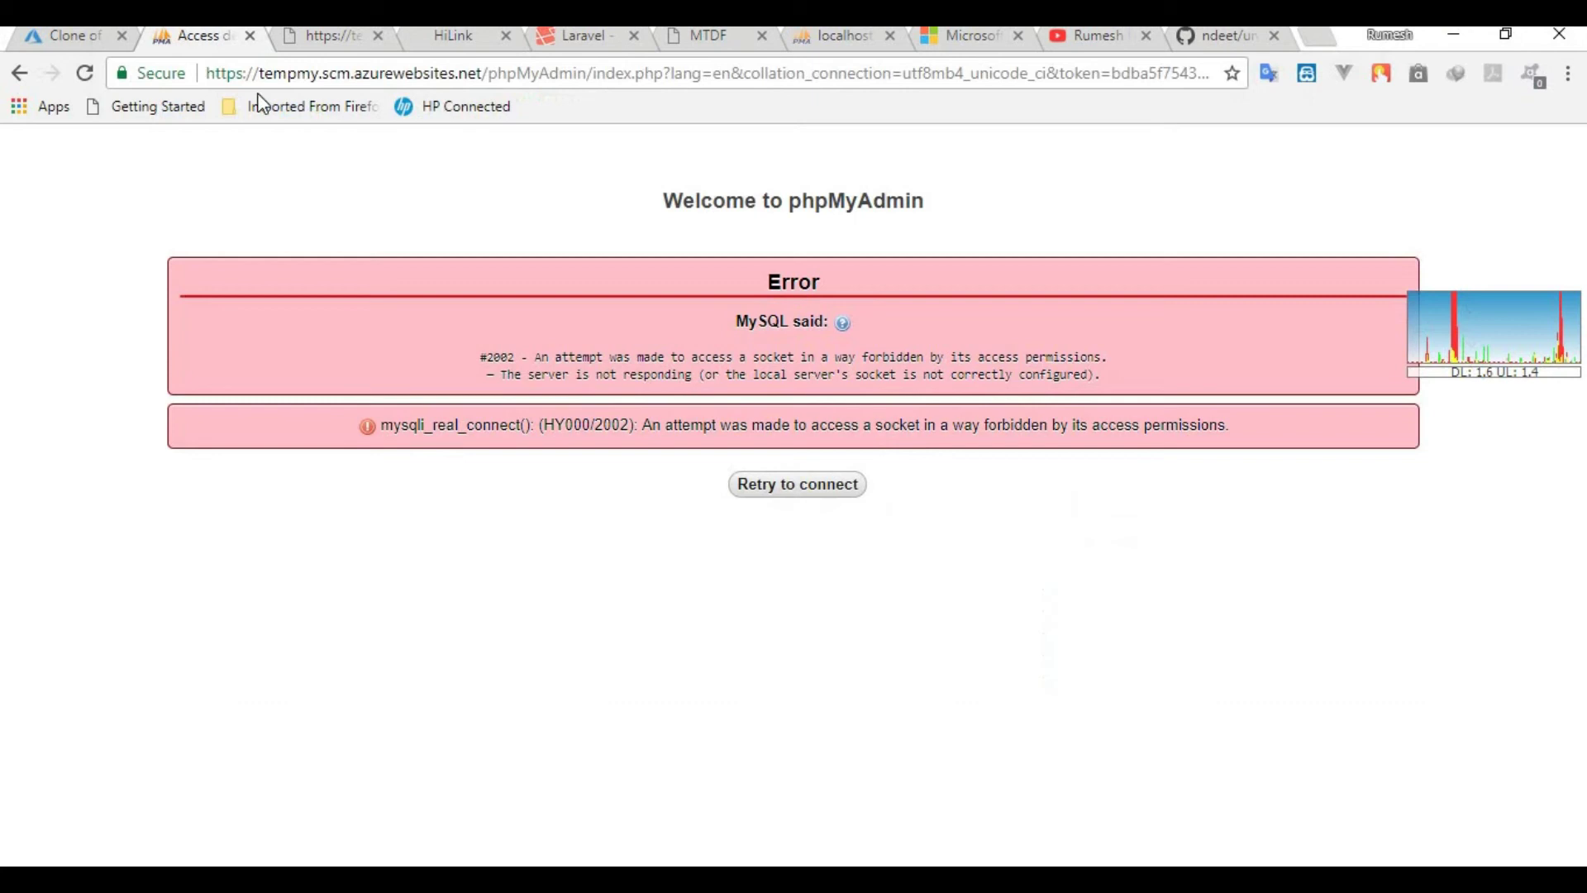
- Stop the TempMY web app from its Overview page in the Azure portal and confirm the stop
left_click(77, 41)
scroll(562, 393, "up", 3)
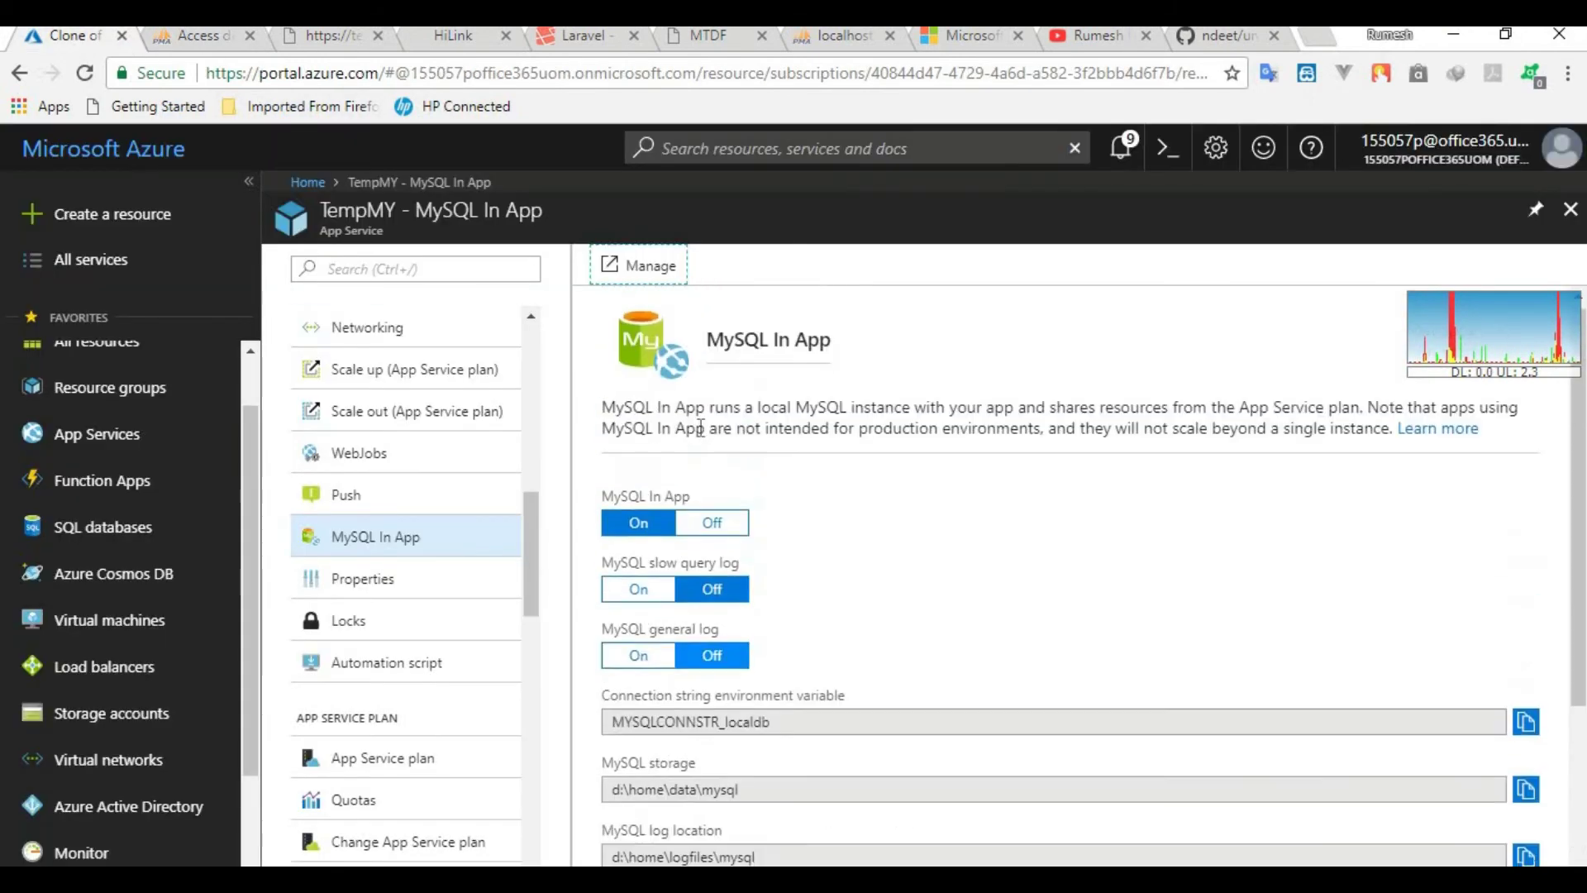
left_click_drag(533, 517, 529, 332)
left_click(372, 331)
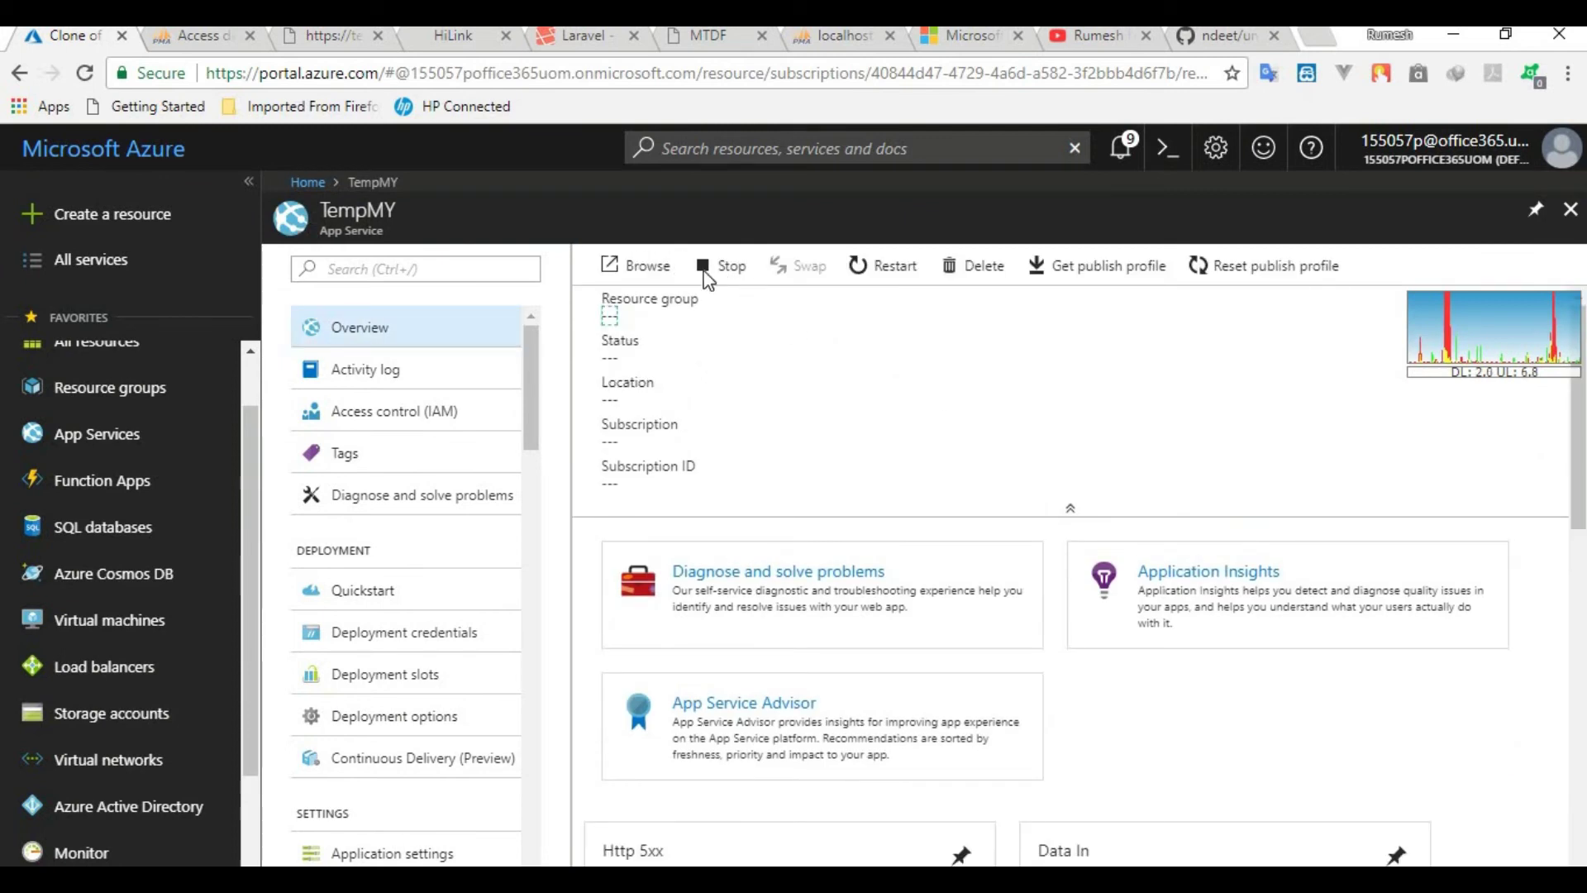
left_click(704, 273)
key("Return")
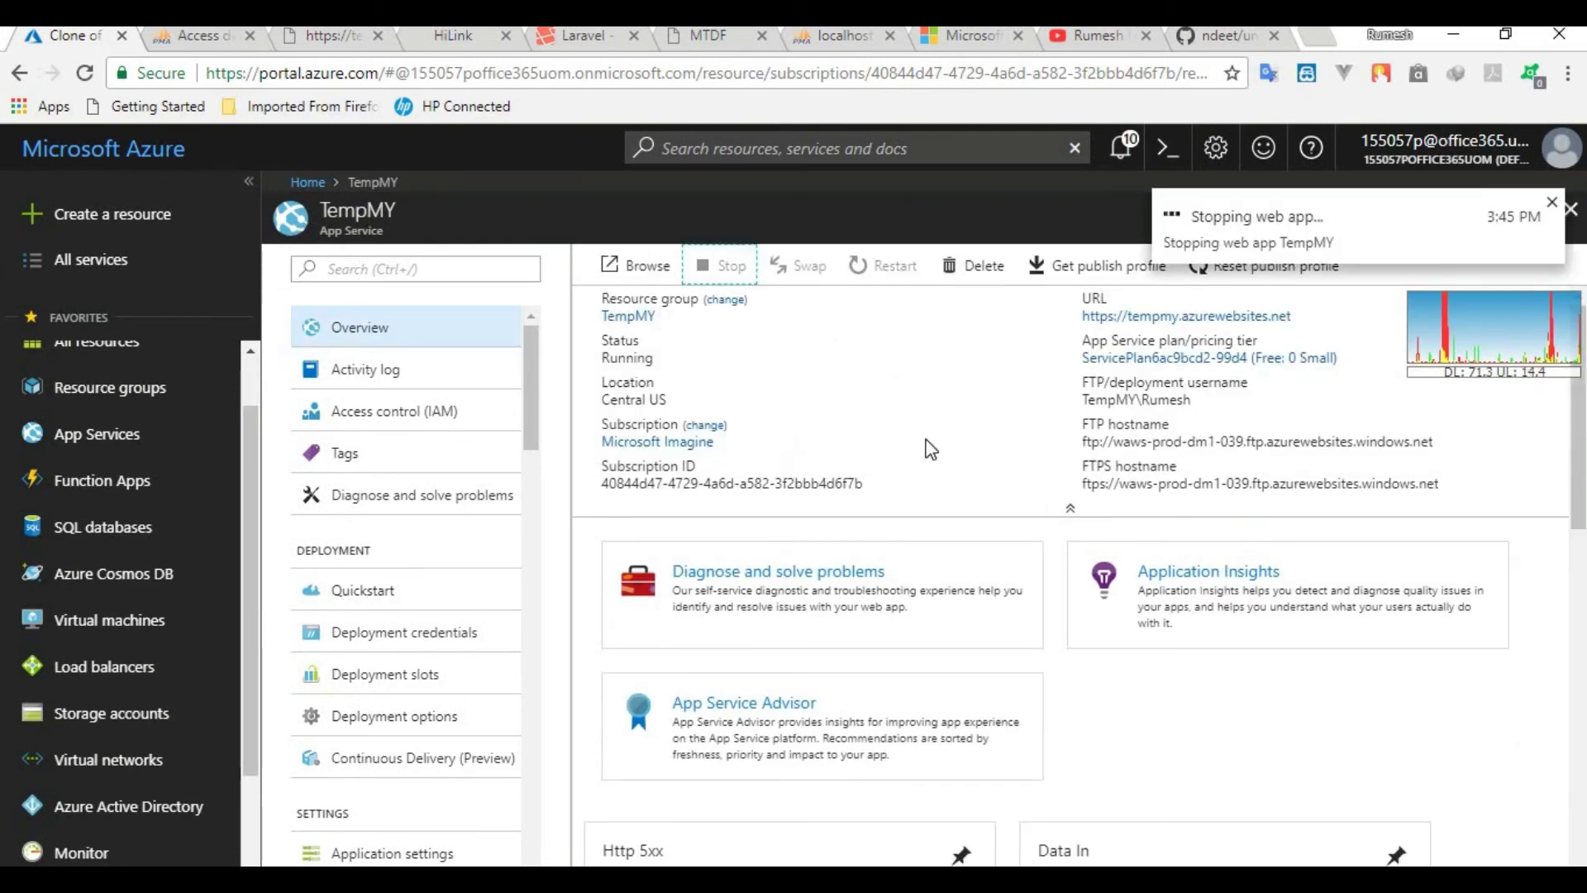
- Reload the phpMyAdmin page, close it and return to the TempMY overview
left_click(207, 37)
left_click(84, 72)
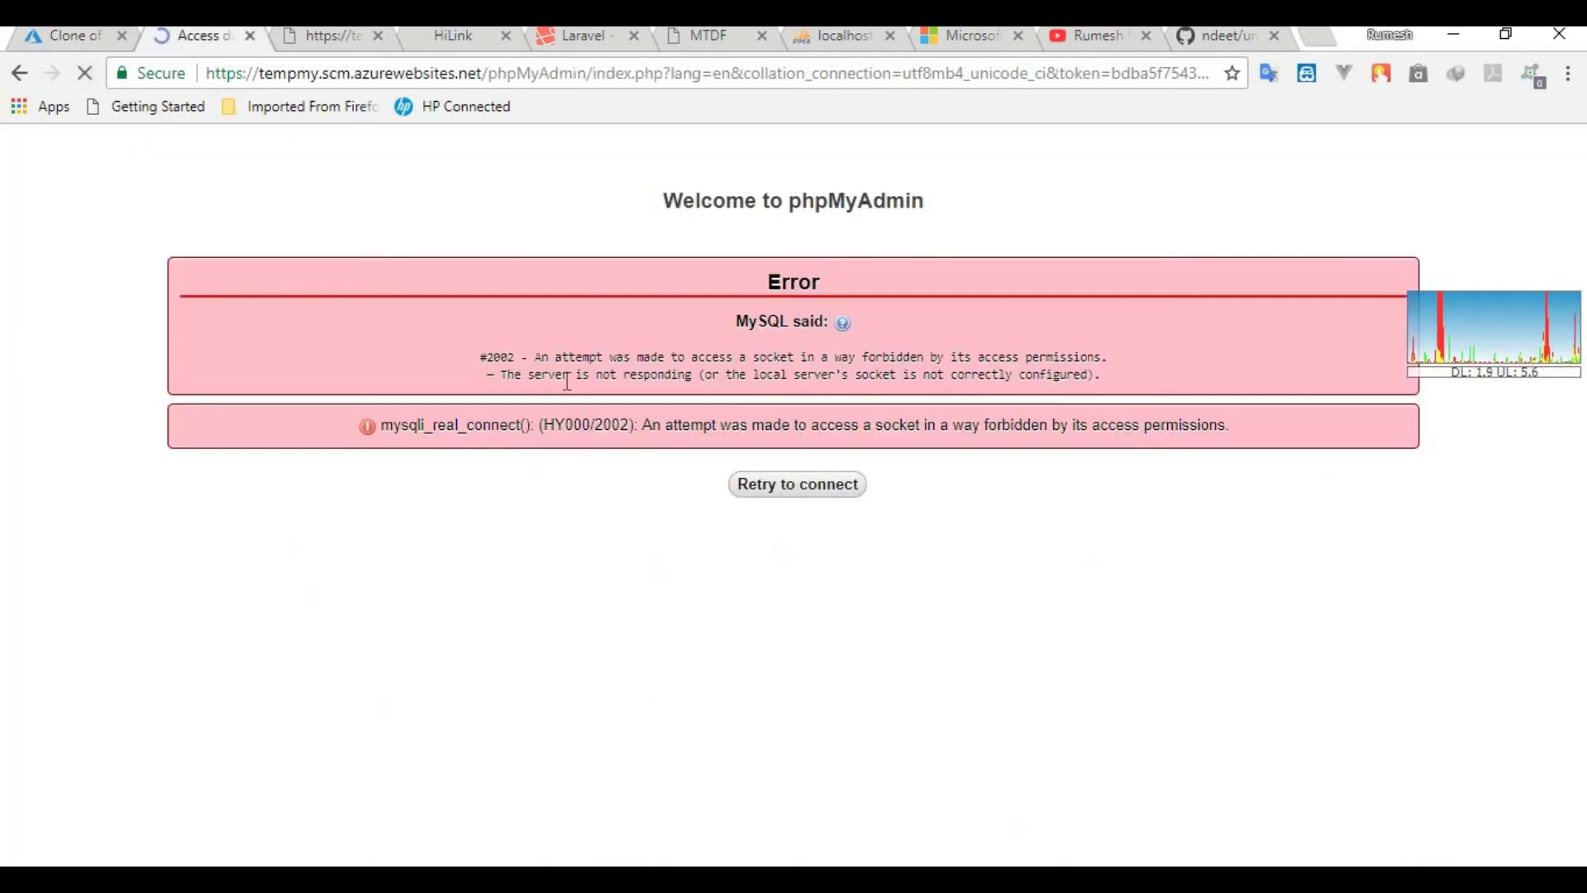
left_click(249, 36)
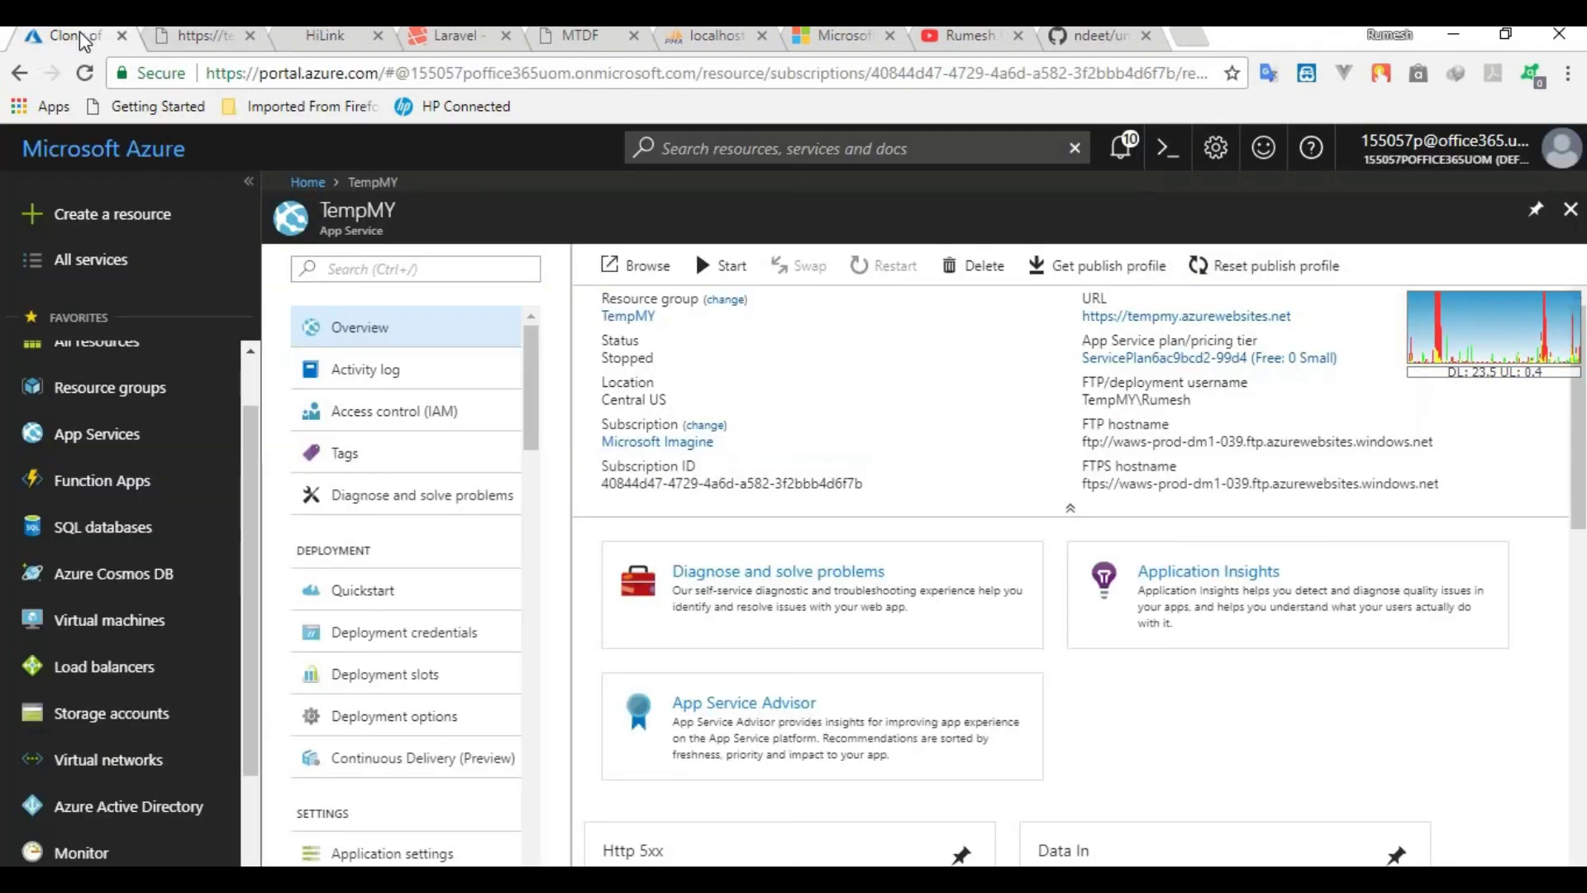
- Check the extensions installed on the TempMY app from its development tools
scroll(498, 694, "down", 5)
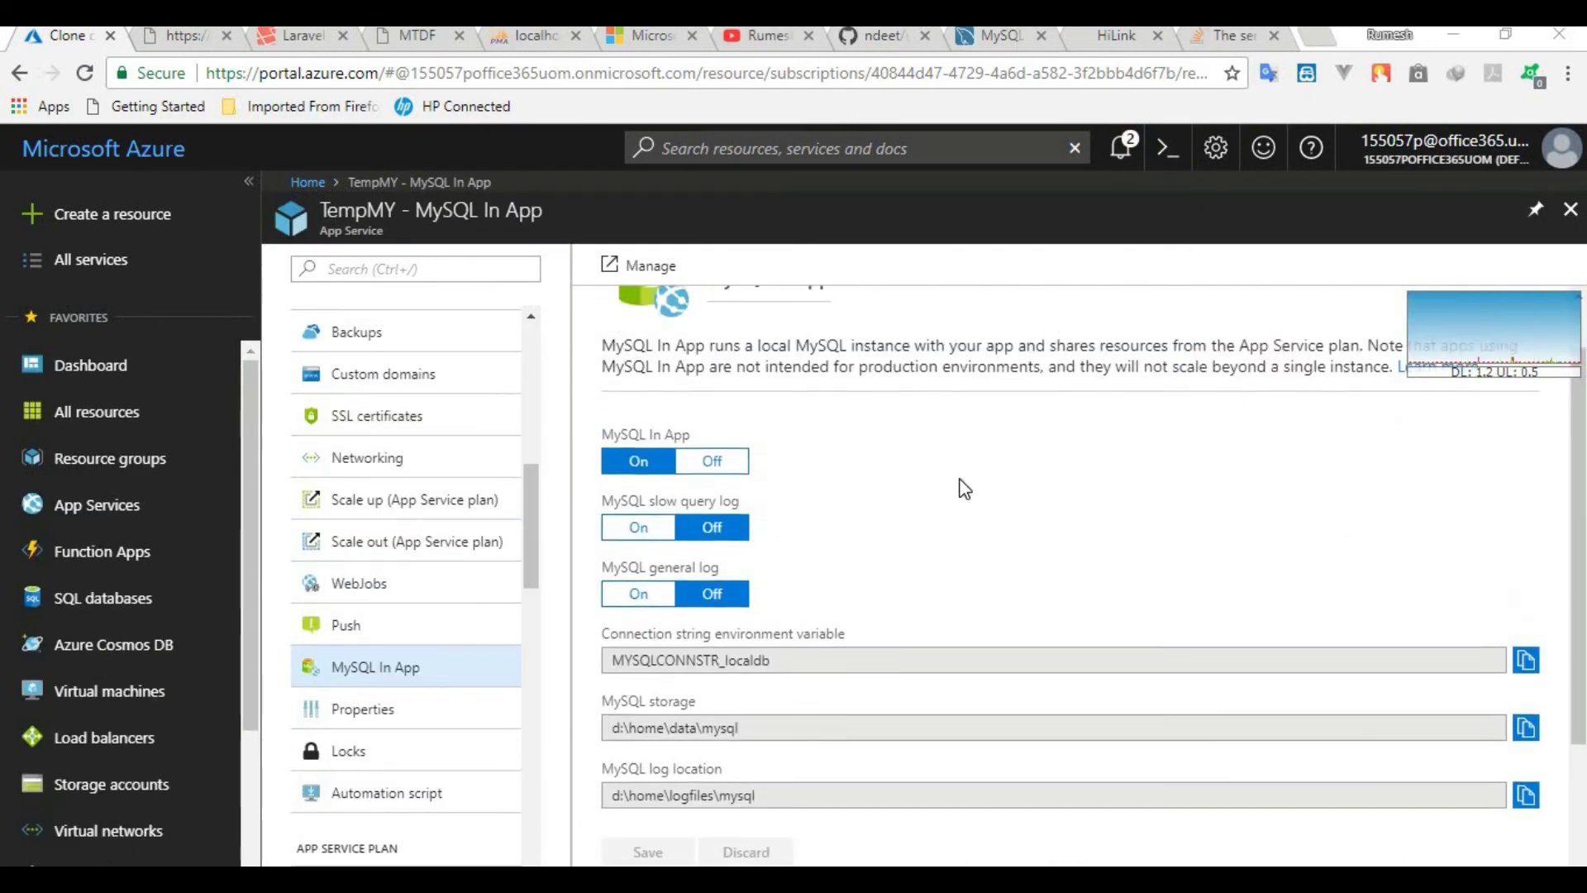
scroll(529, 556, "down", 6)
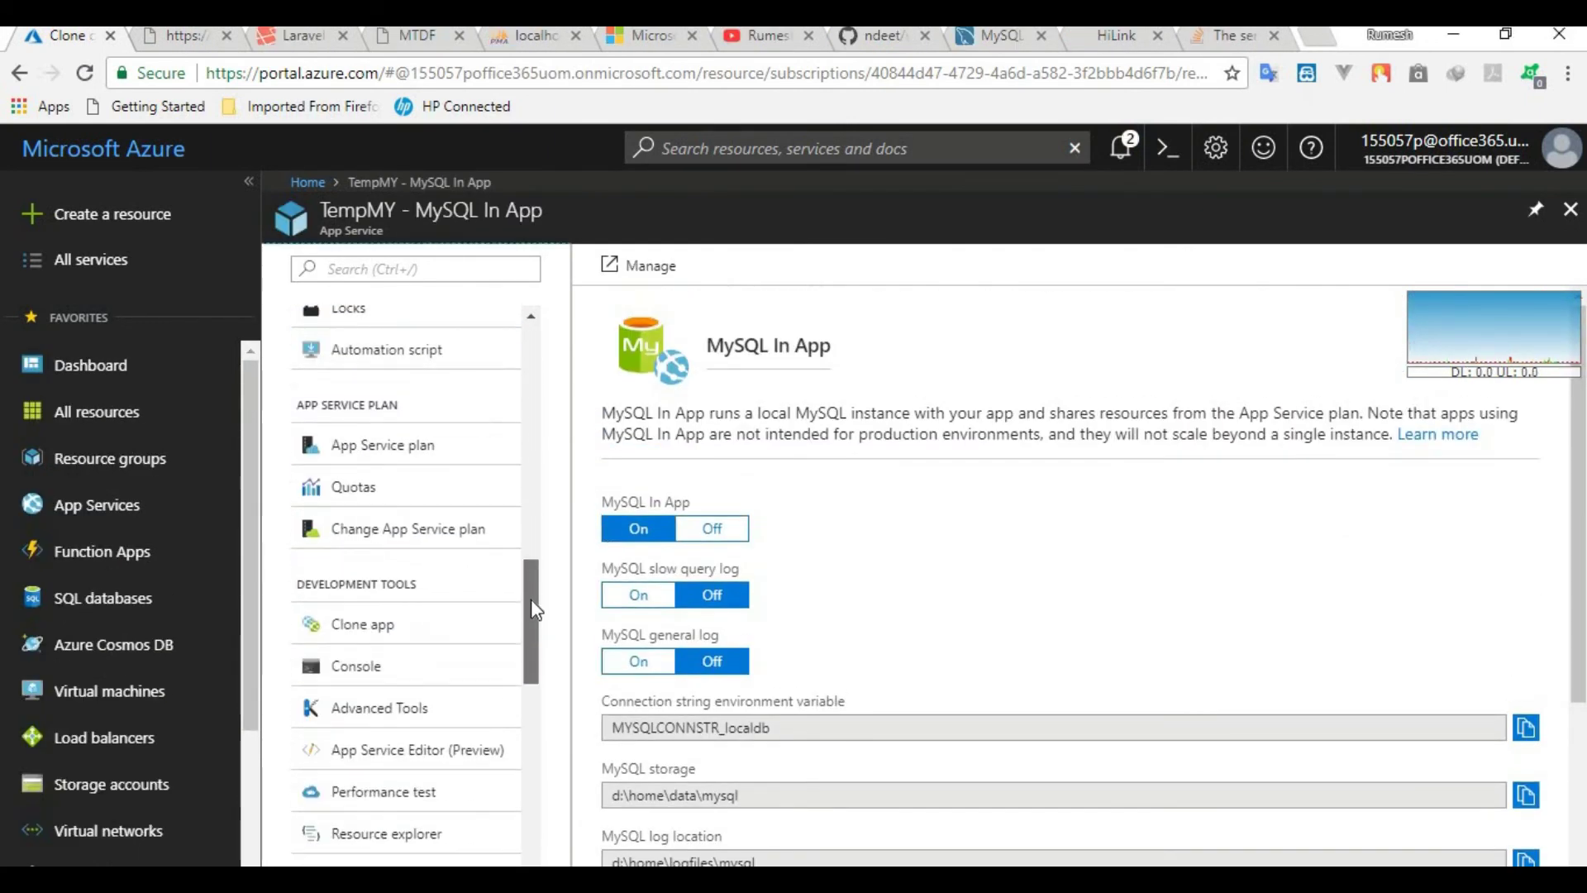
scroll(531, 662, "down", 2)
left_click(388, 671)
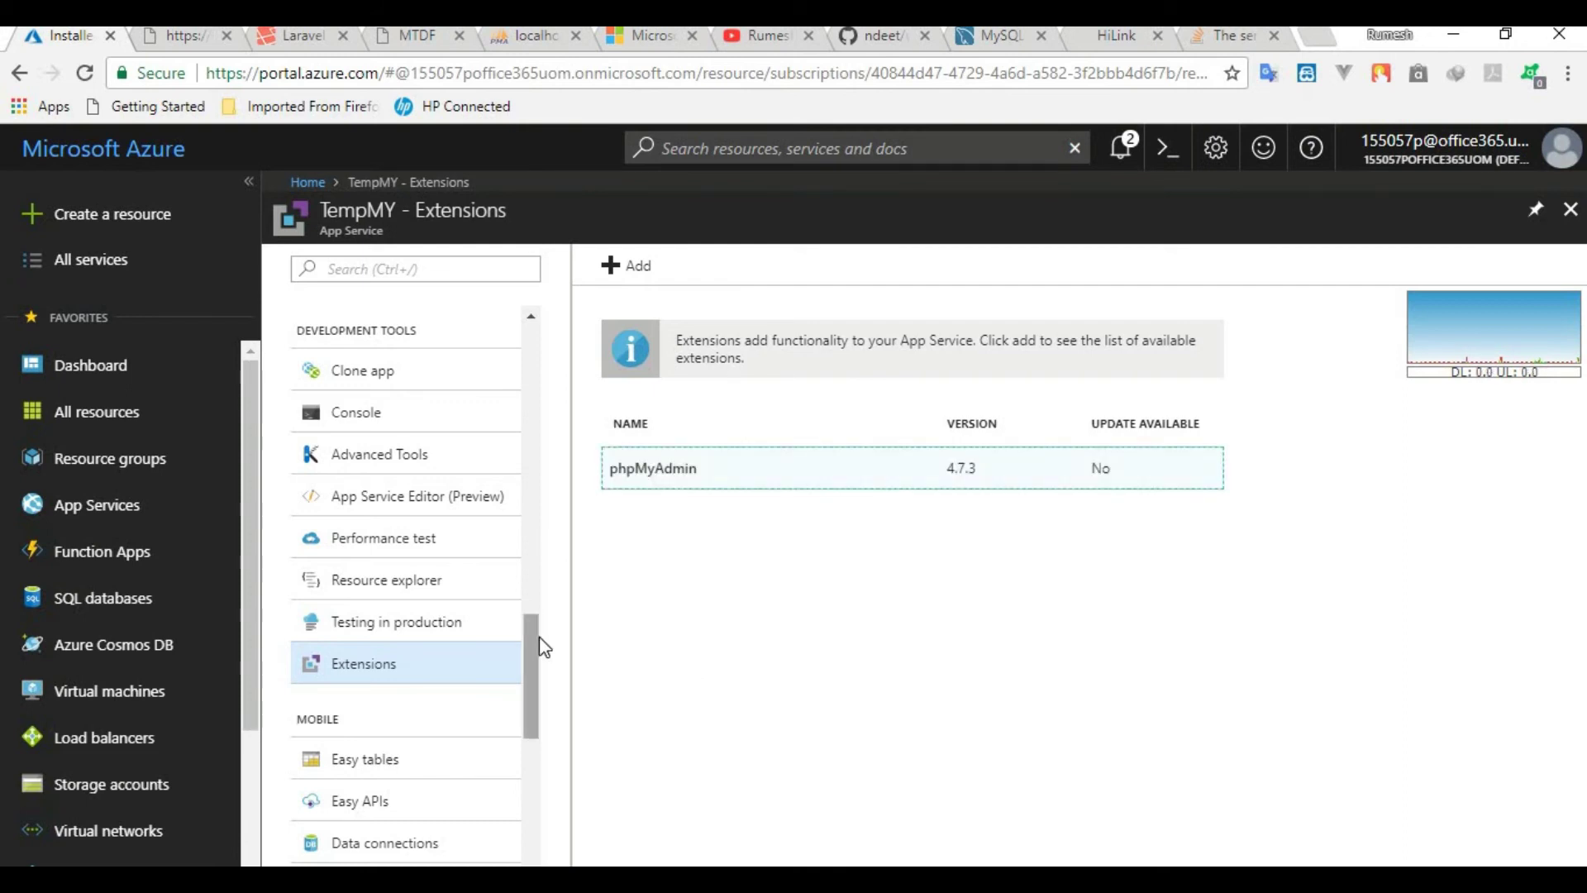
scroll(542, 395, "up", 5)
scroll(542, 395, "up", 5)
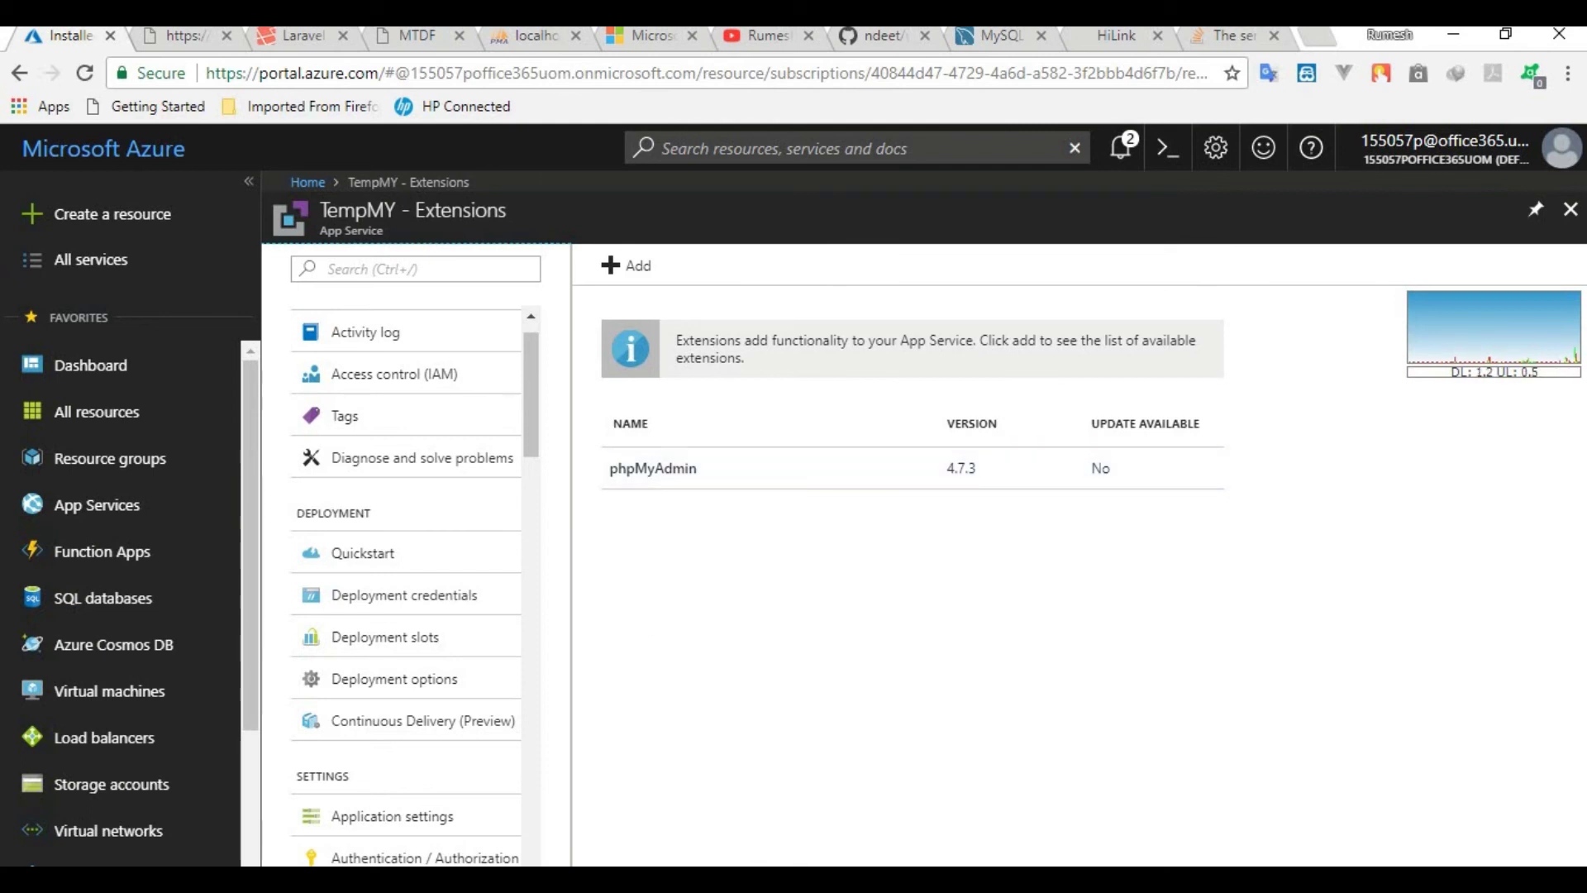
- Switch to FileZilla, find the .env file in the remote /site/wwwroot folder and open it with View/Edit
left_click(909, 878)
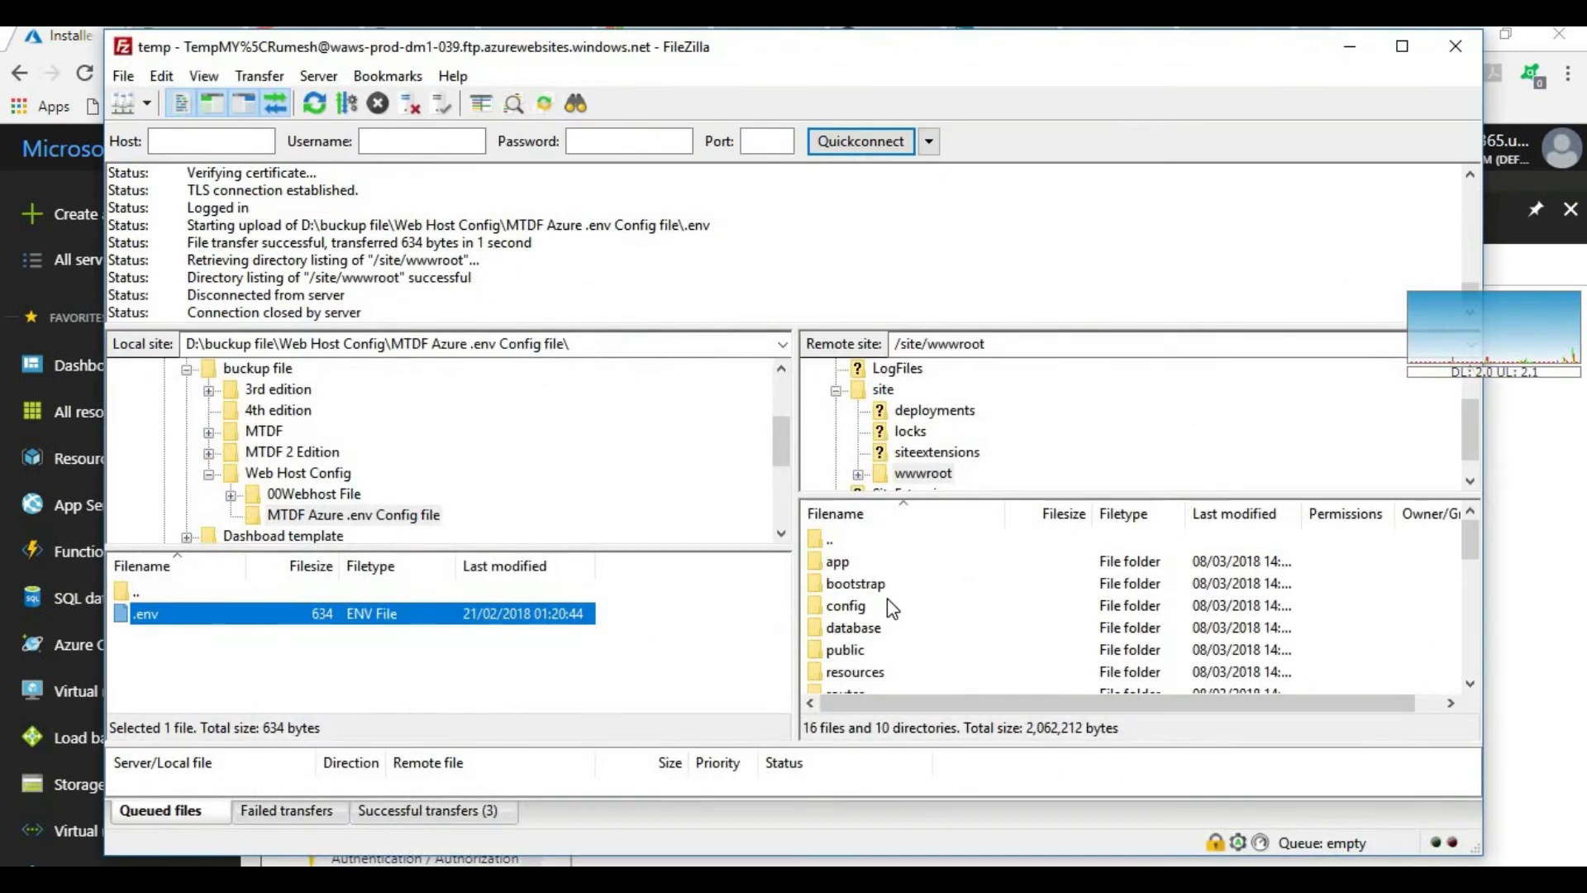
scroll(888, 602, "down", 5)
scroll(888, 601, "up", 5)
scroll(885, 601, "down", 3)
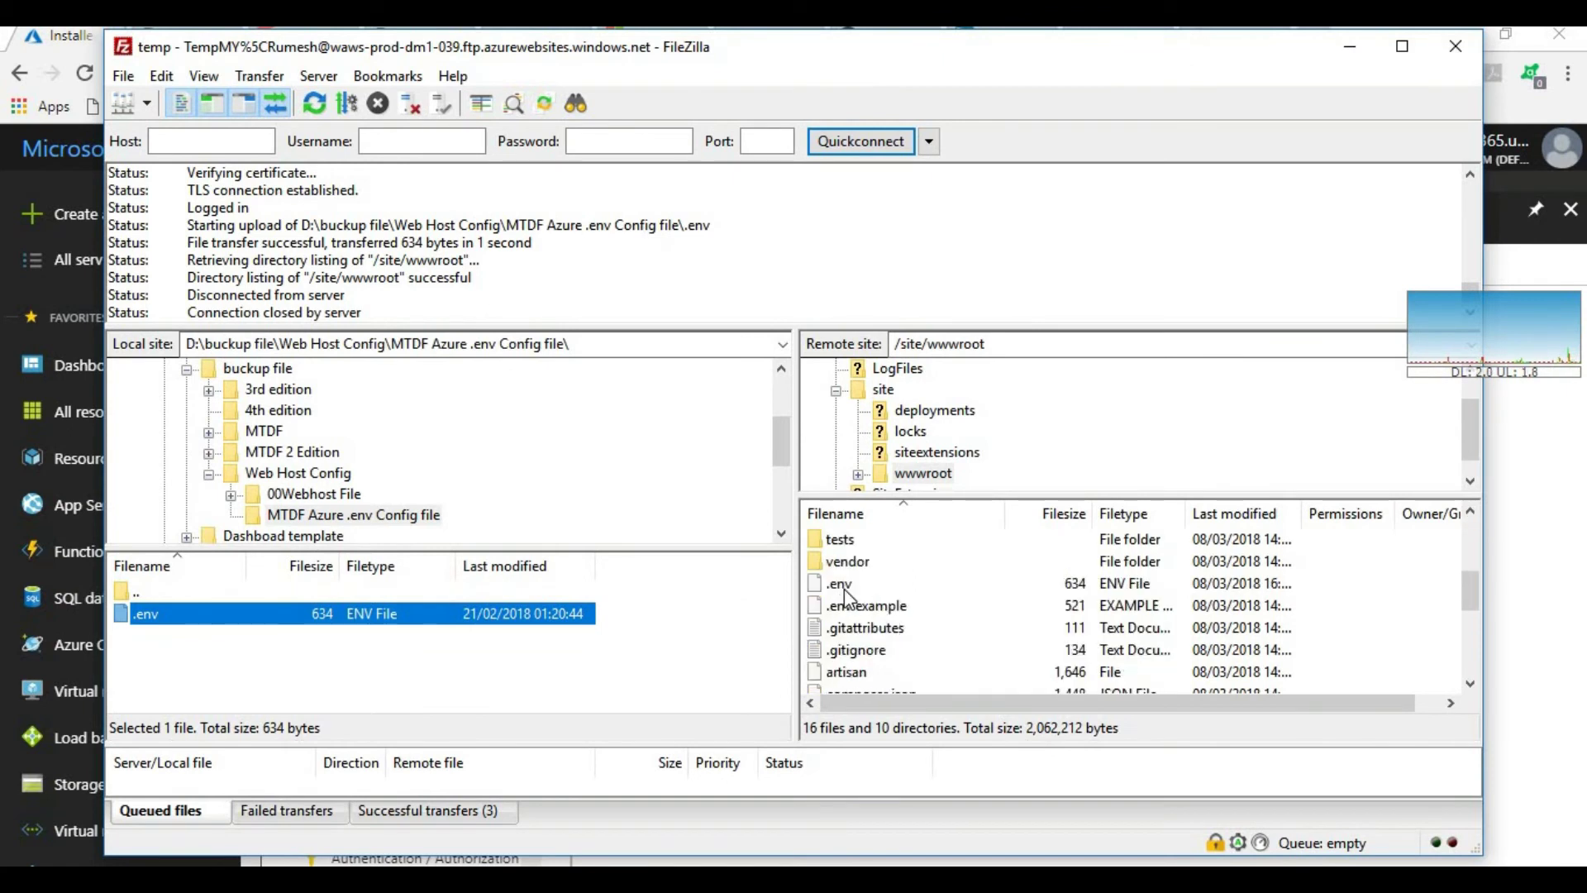
left_click_drag(1470, 588, 1471, 593)
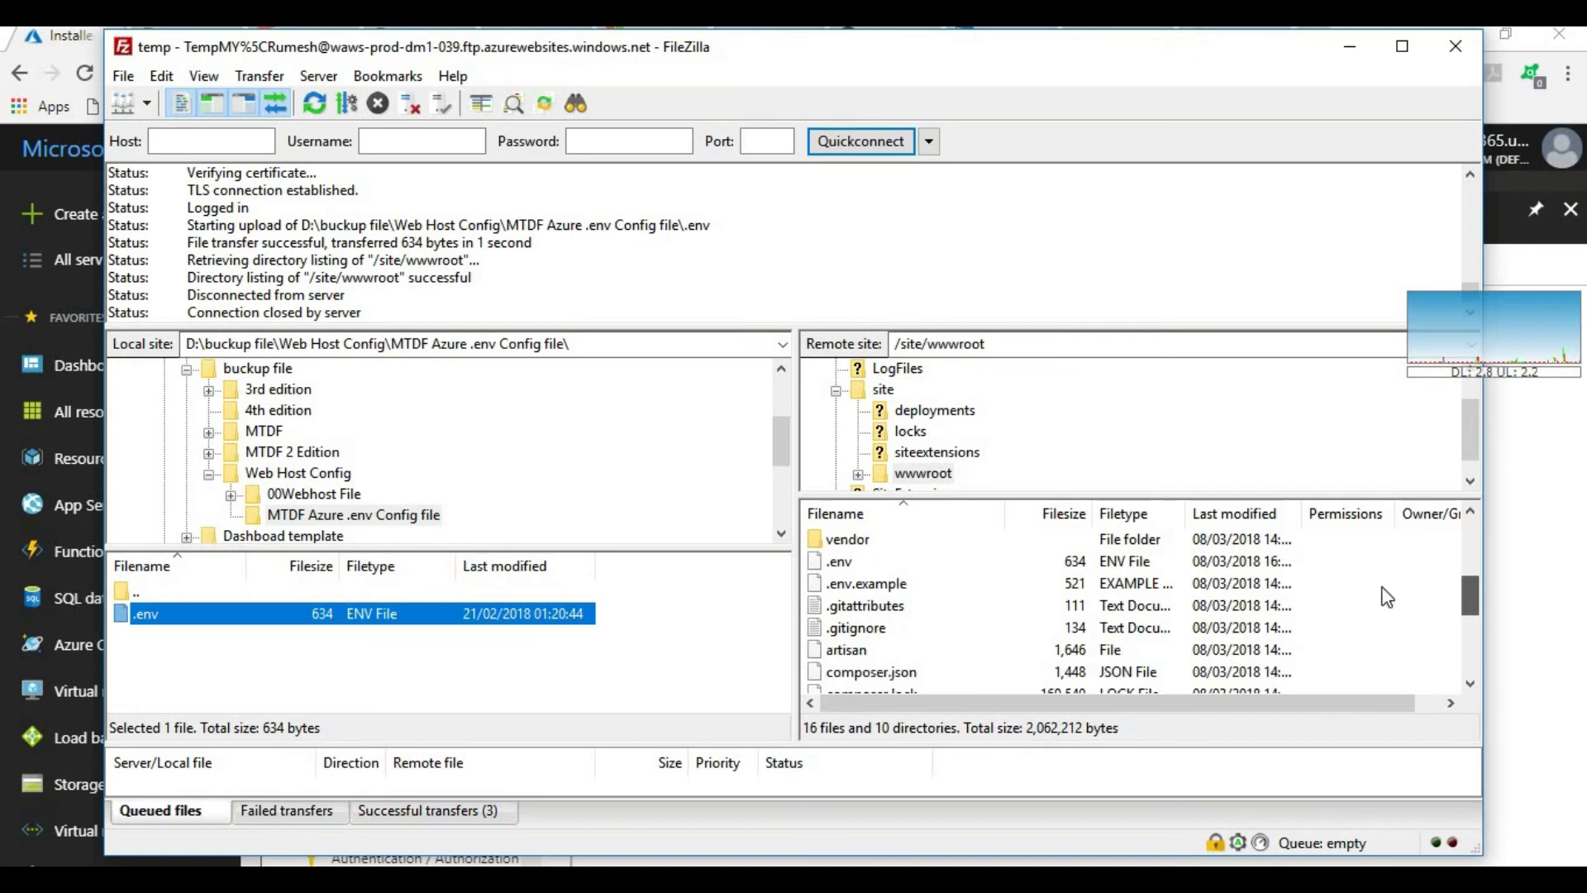
left_click(857, 558)
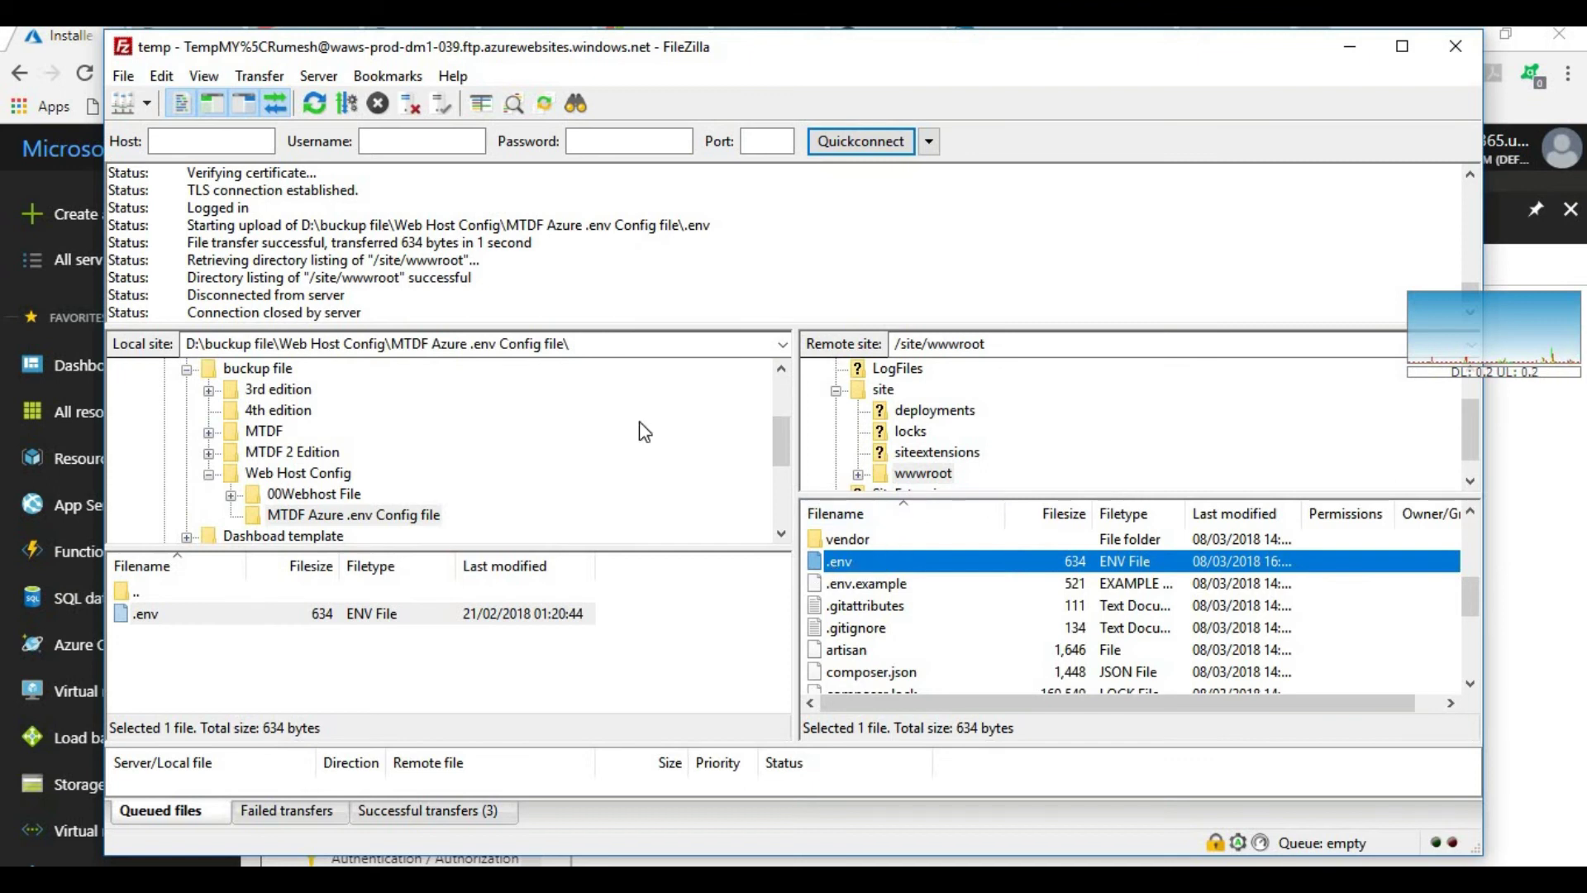
right_click(916, 568)
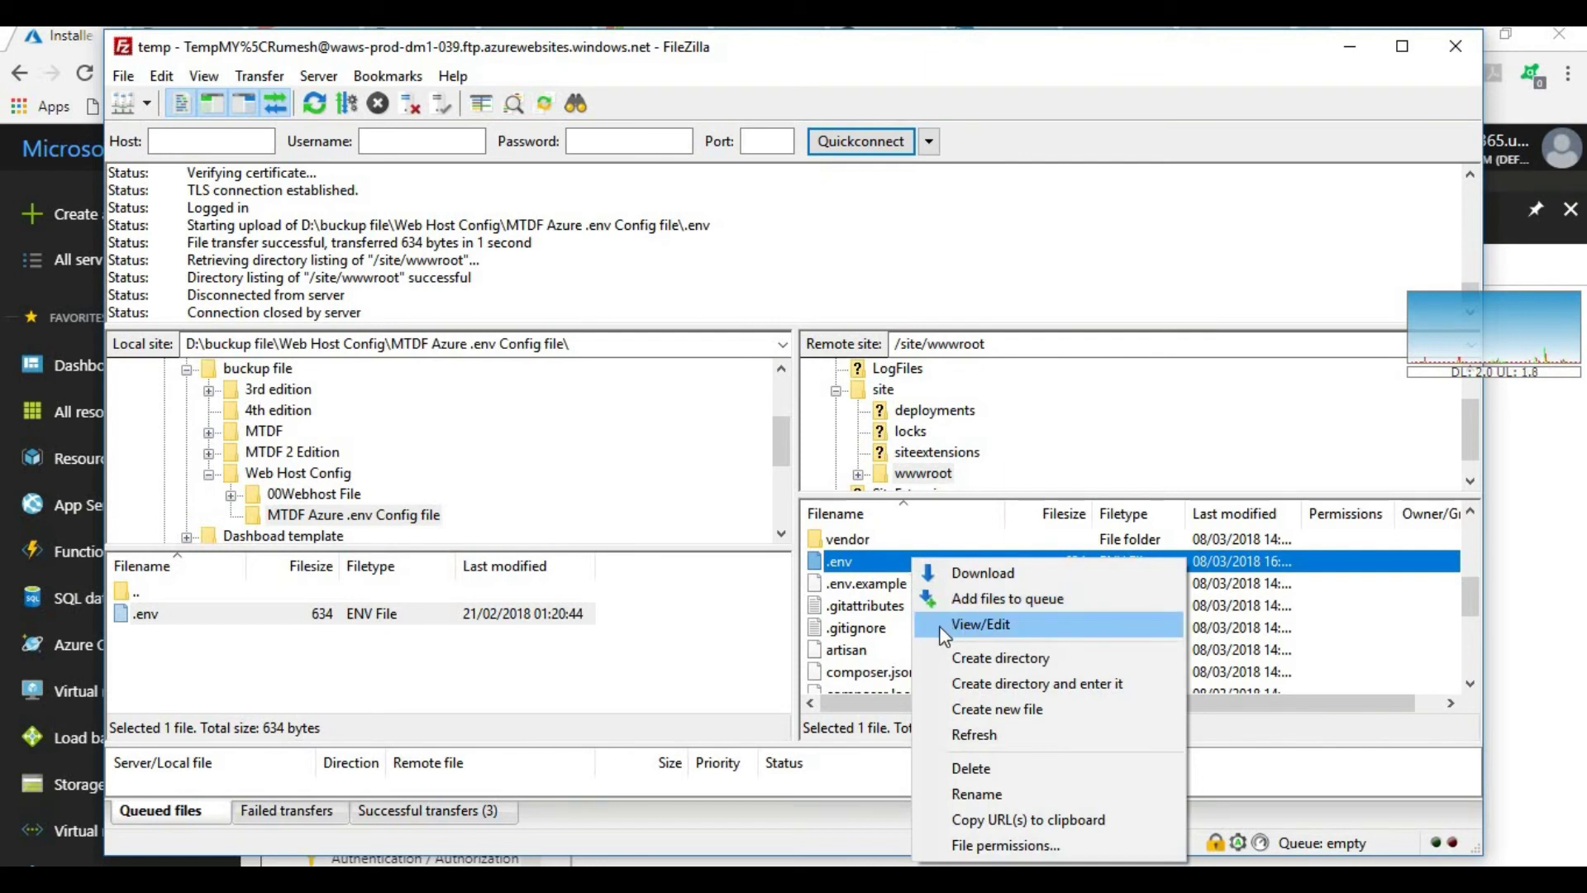
left_click(981, 628)
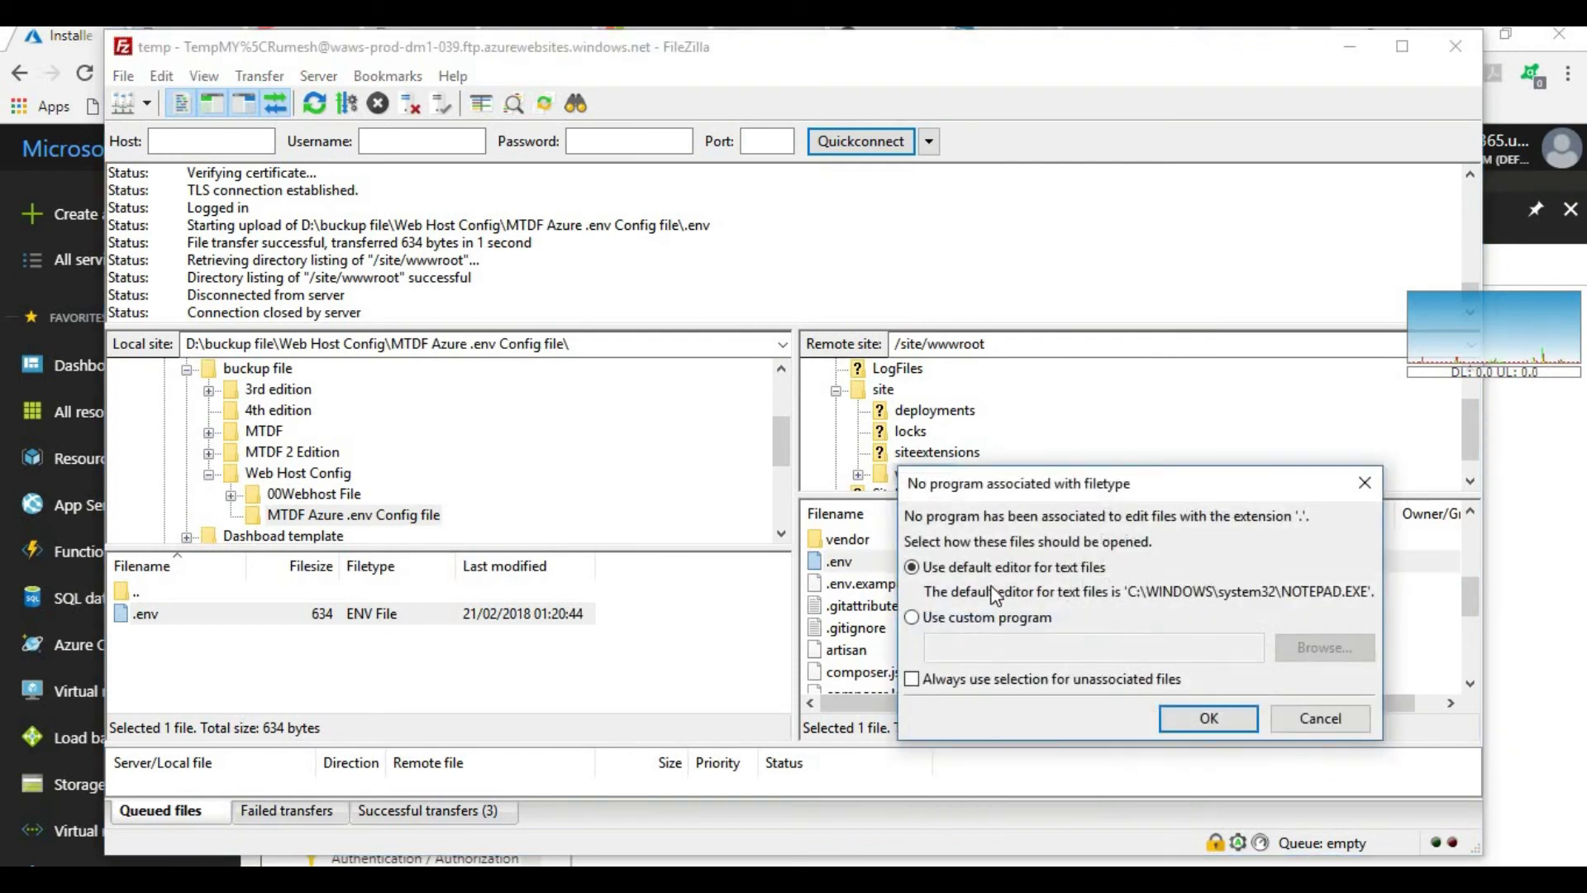
- Choose Notepad++ as the custom program for the remote .env file, view its contents there and minimise the editor
left_click_drag(948, 431, 933, 420)
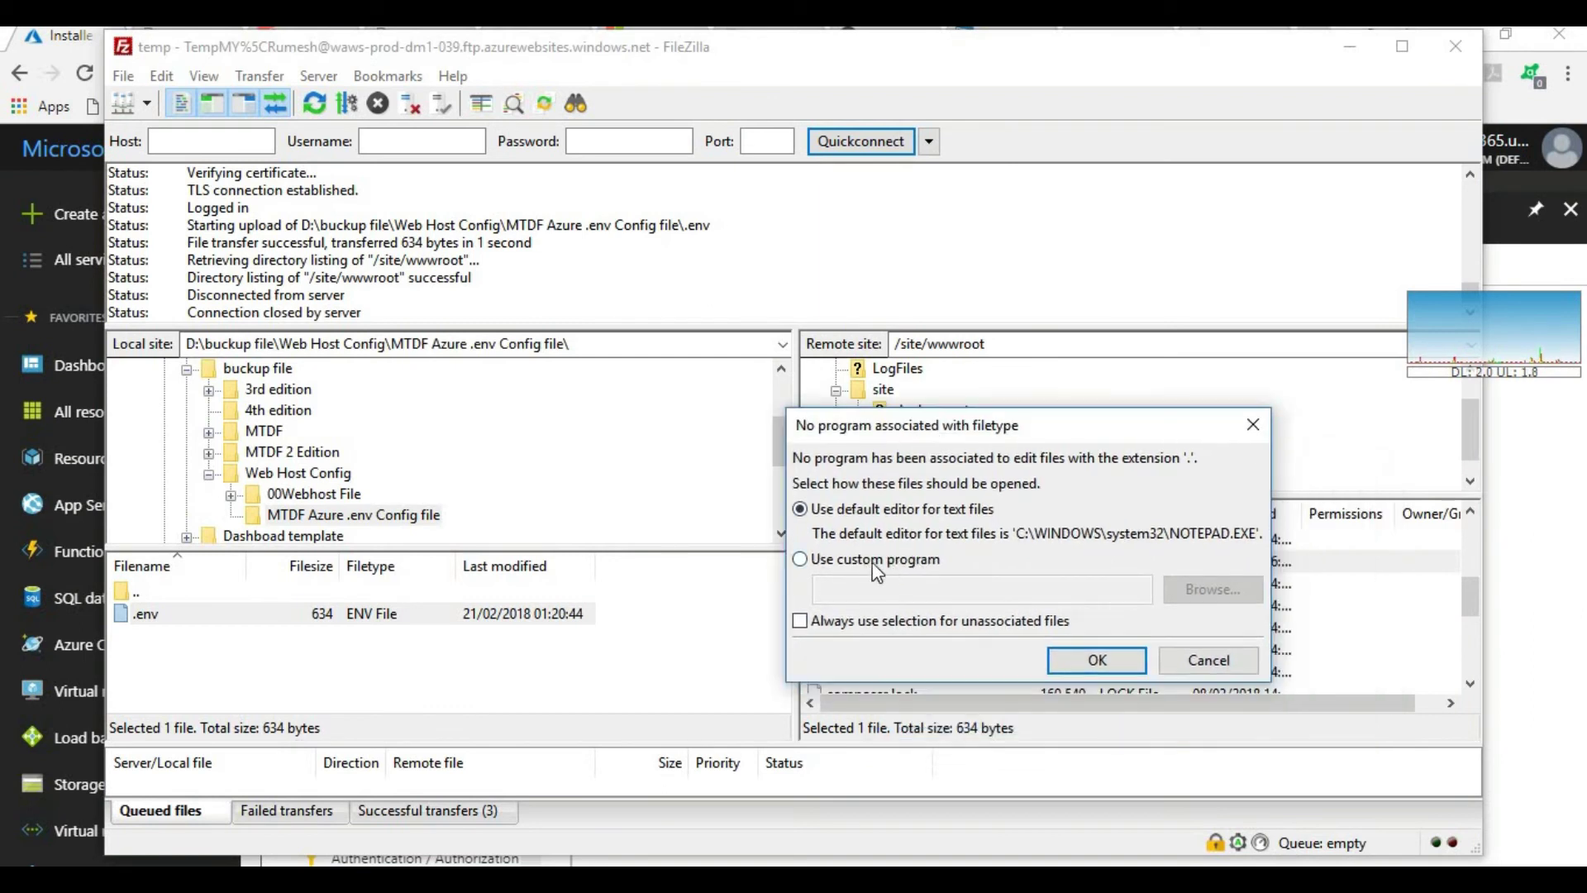
left_click(828, 559)
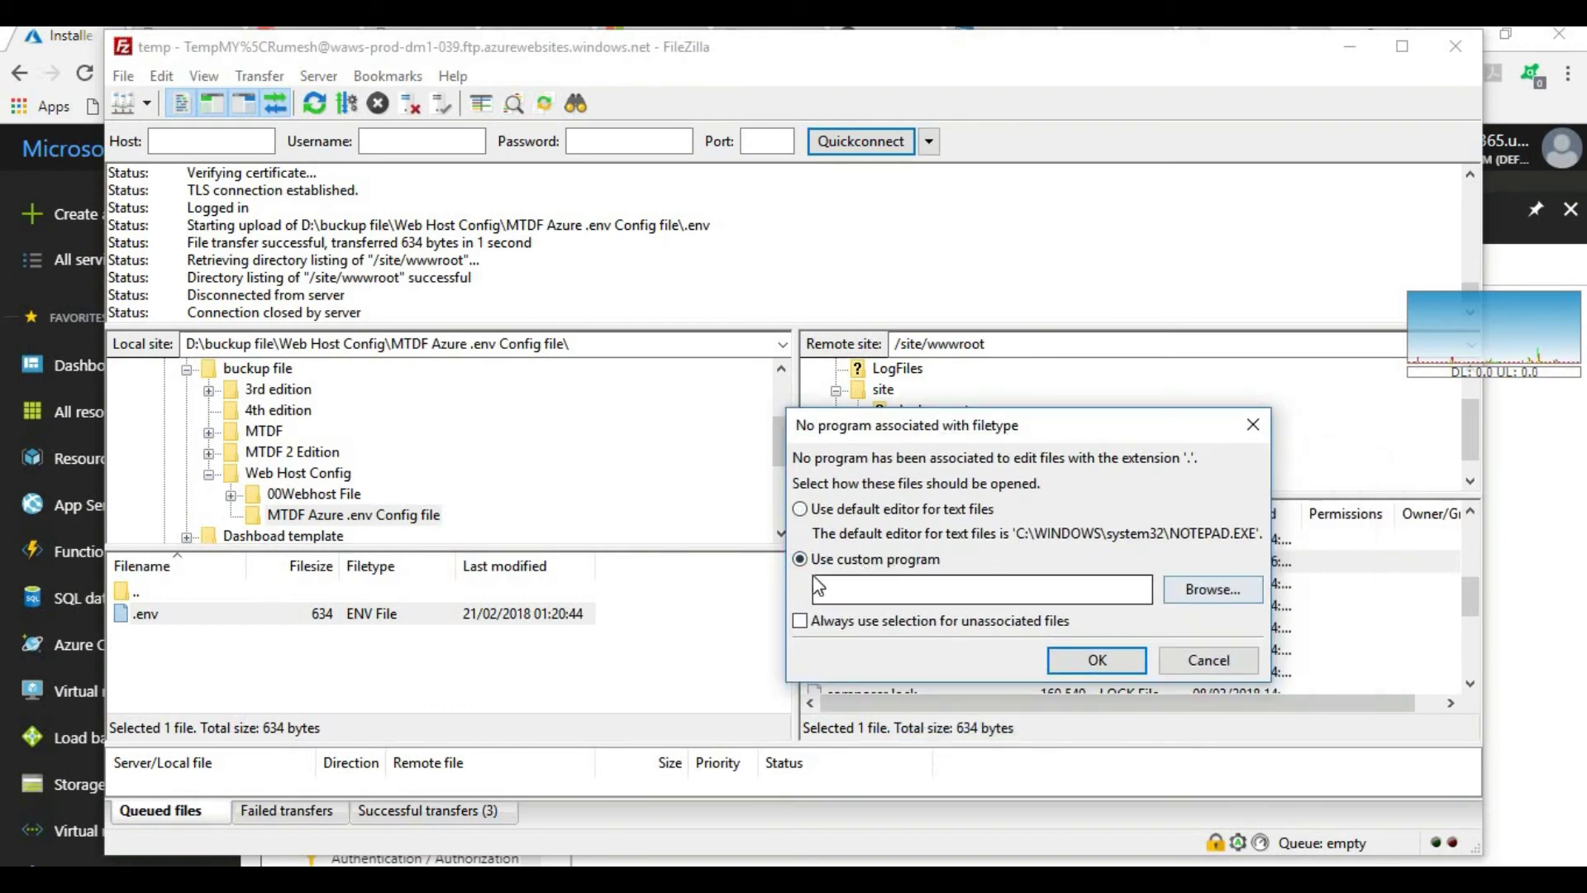
left_click(1198, 590)
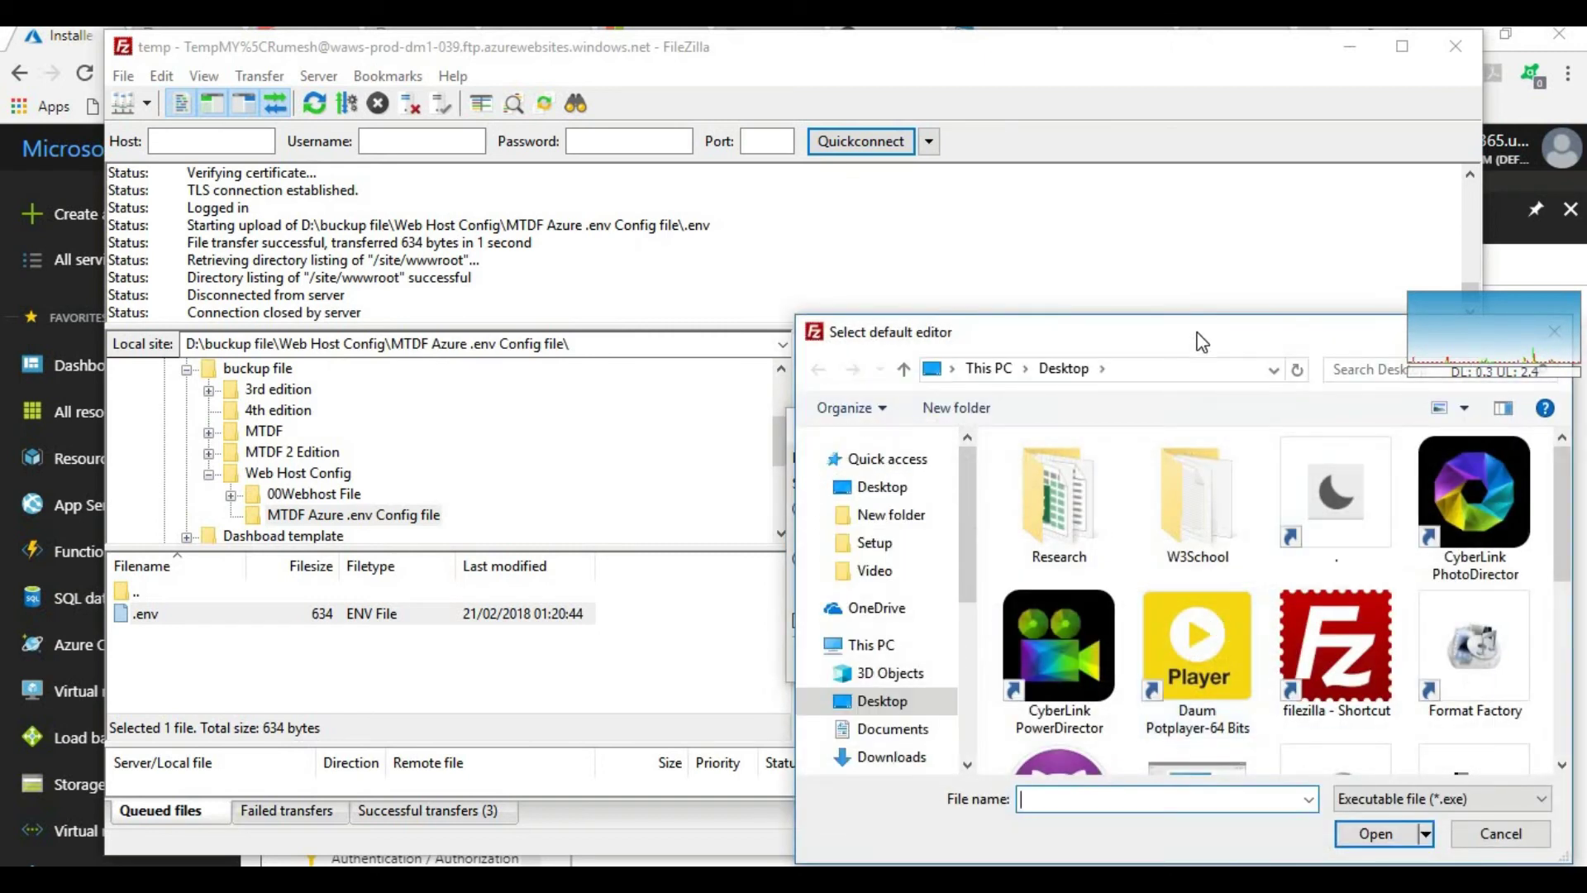
left_click_drag(1033, 332, 742, 266)
scroll(1033, 495, "down", 5)
left_click(909, 495)
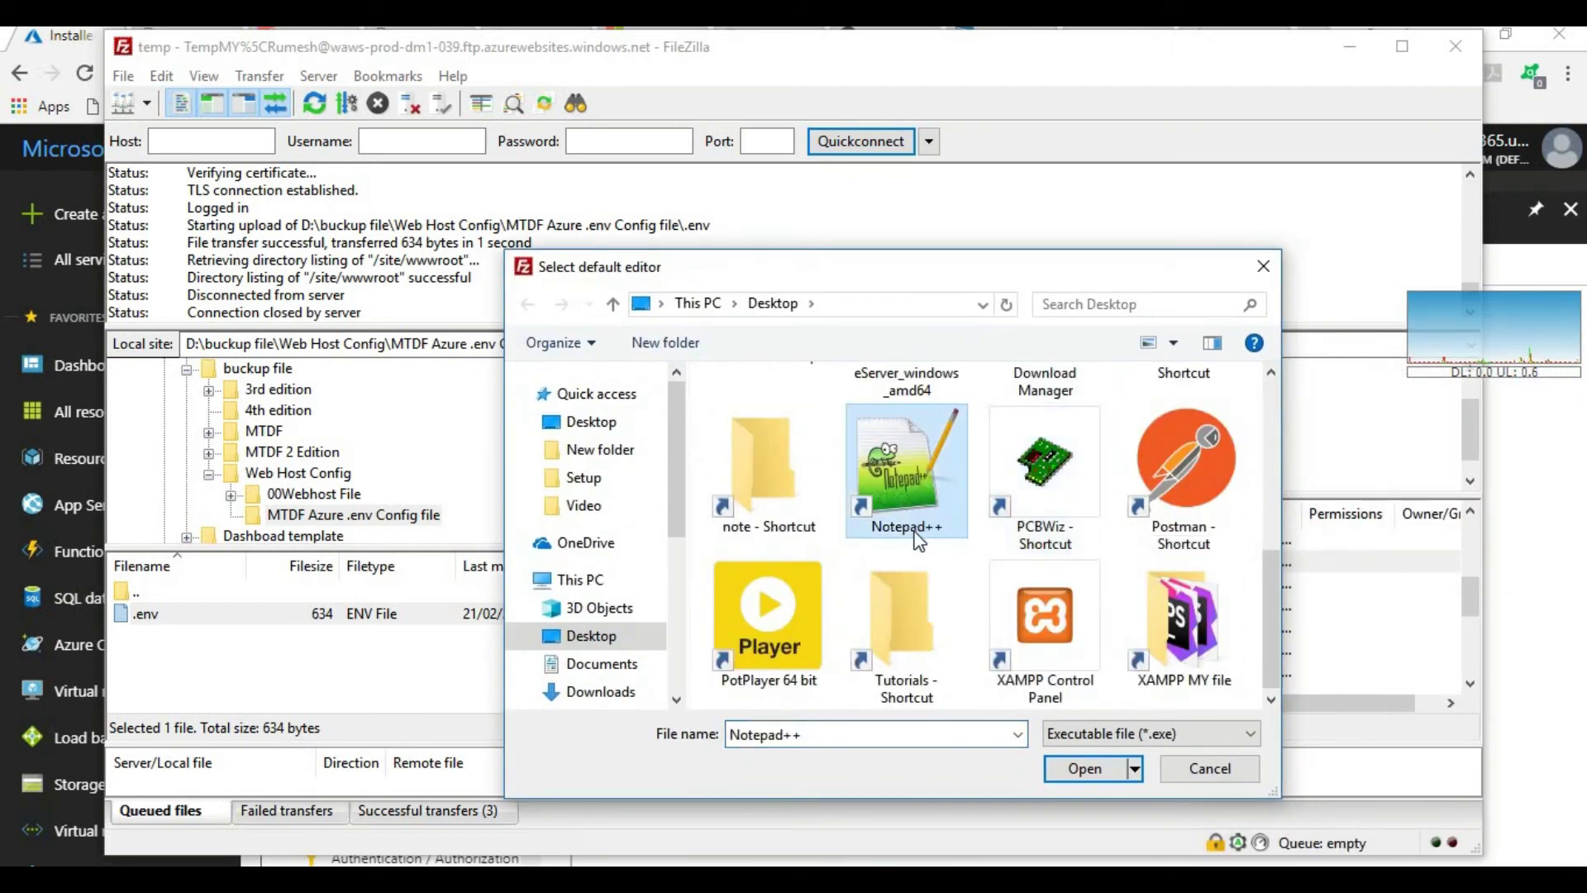
left_click(1083, 768)
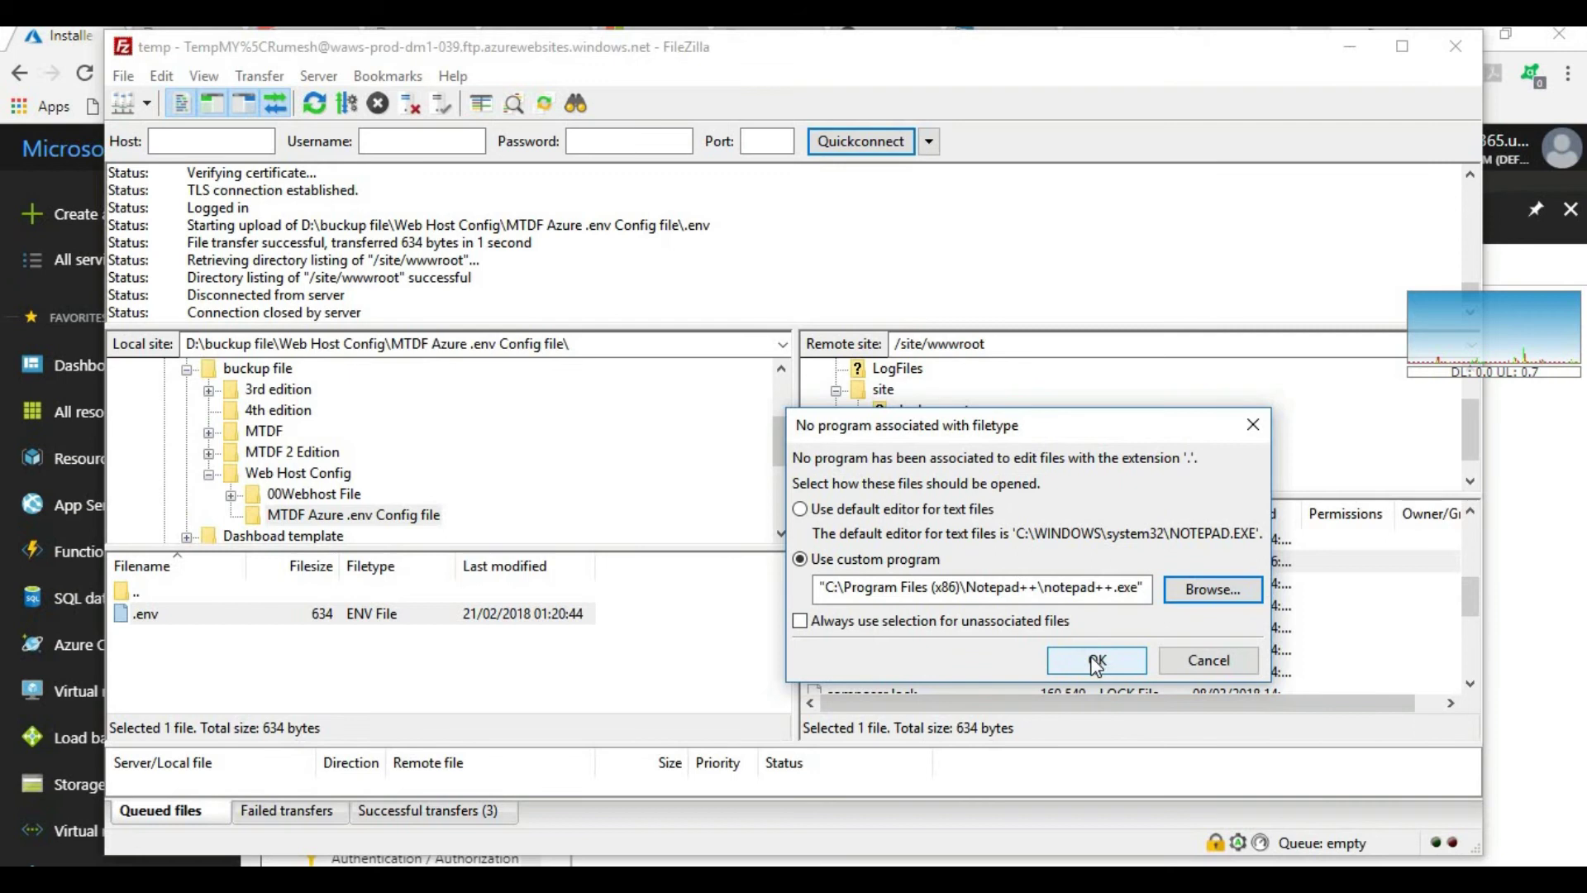
left_click(1096, 661)
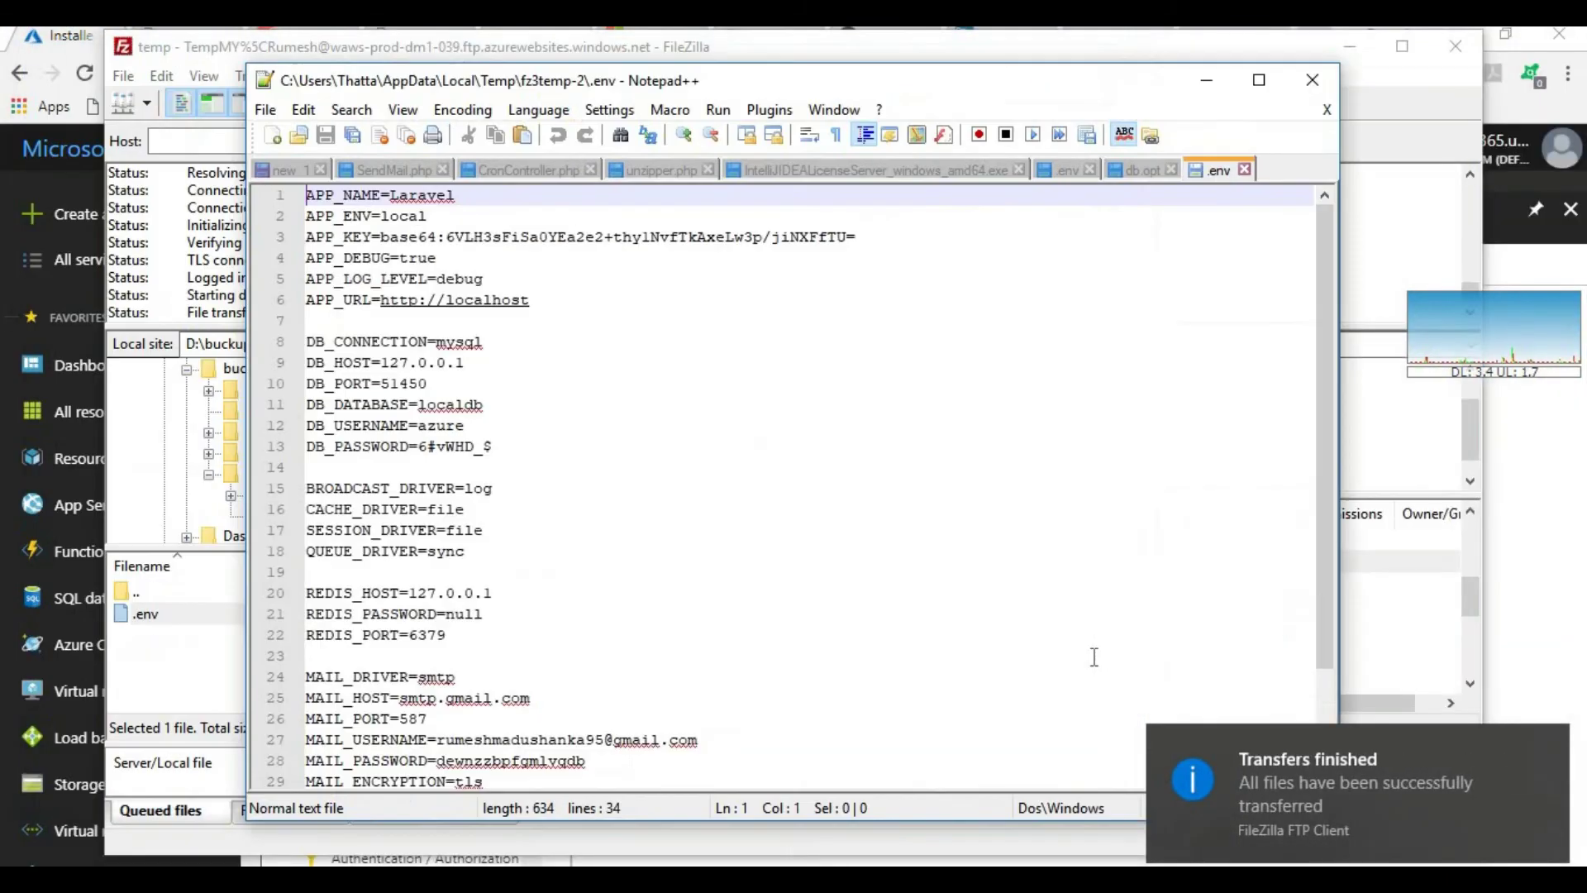
left_click(1208, 81)
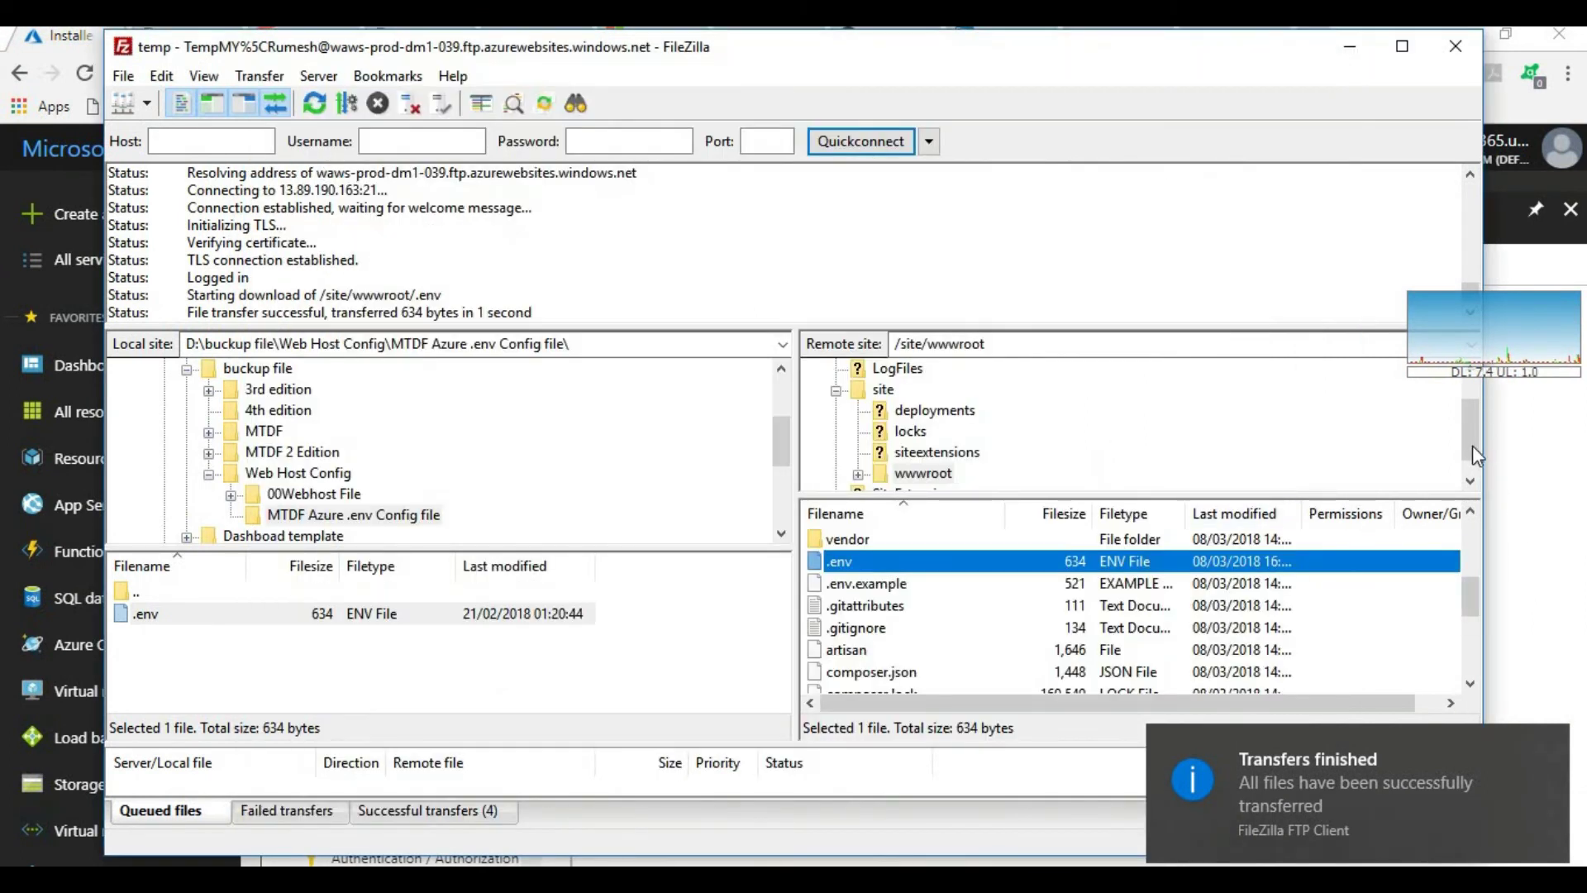
- Open MYSQLCONNSTR_localdb.ini from the remote /data/mysql folder with View/Edit, reopening the local copy
scroll(1466, 428, "up", 2)
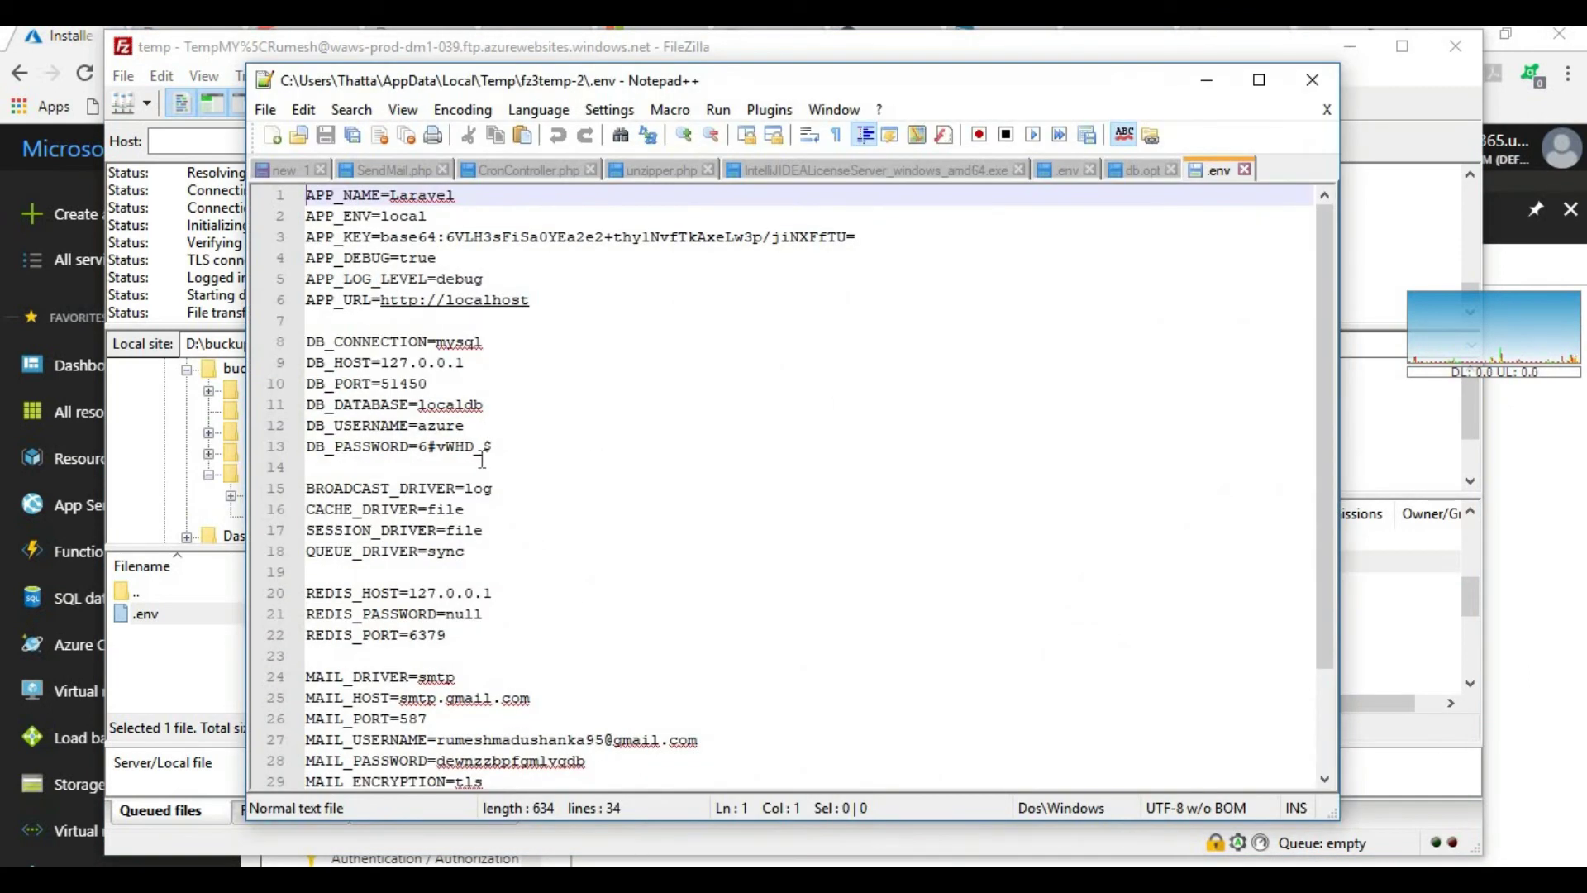
left_click(1206, 79)
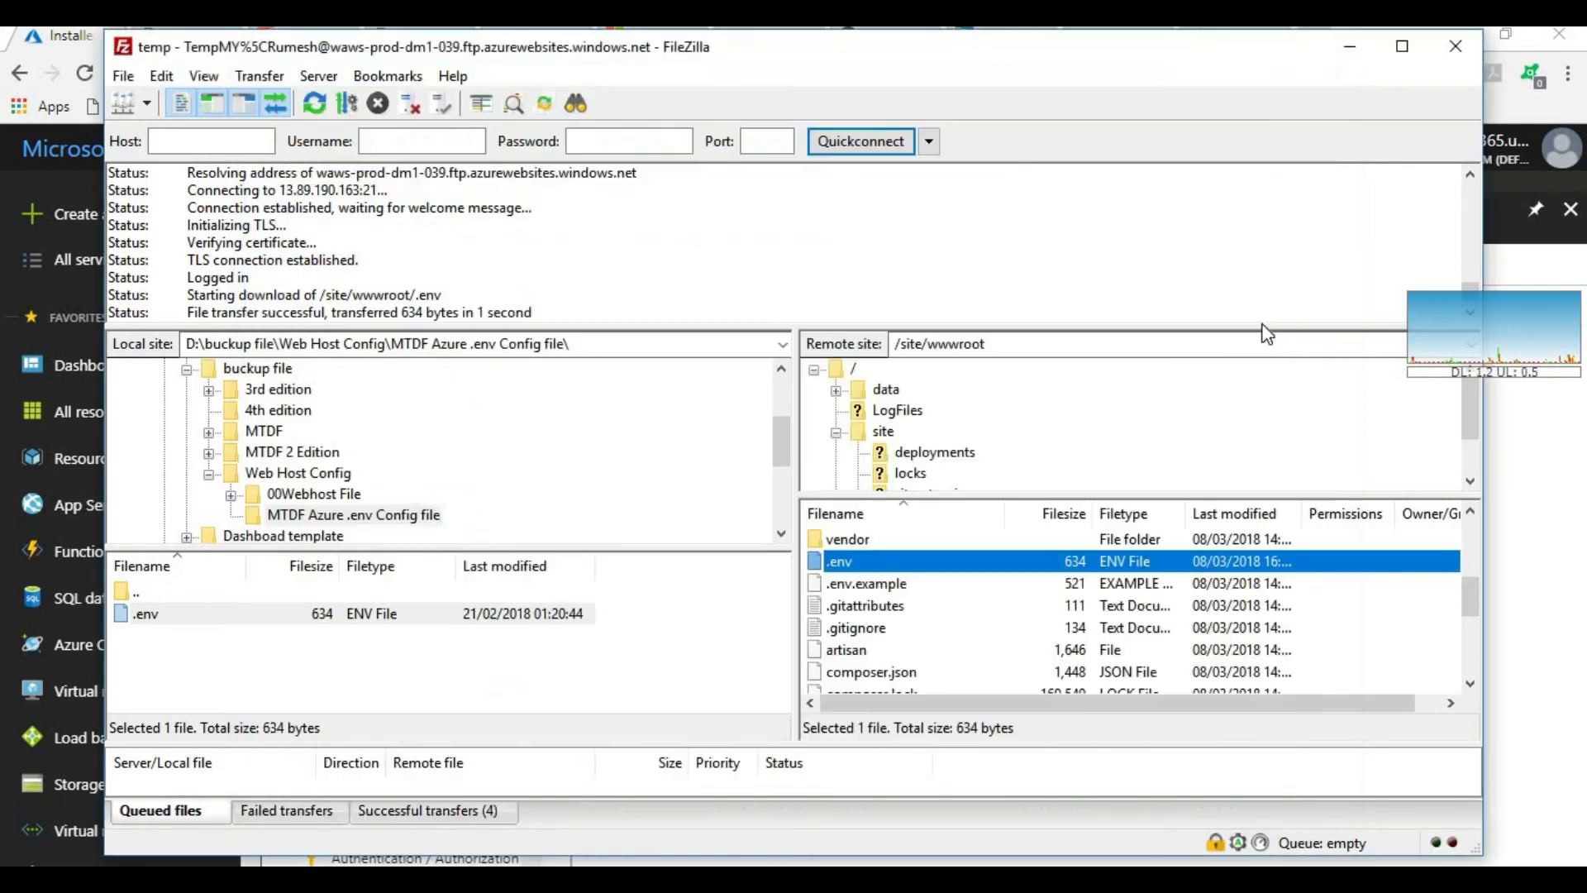
left_click_drag(1469, 407, 1382, 469)
left_click(888, 393)
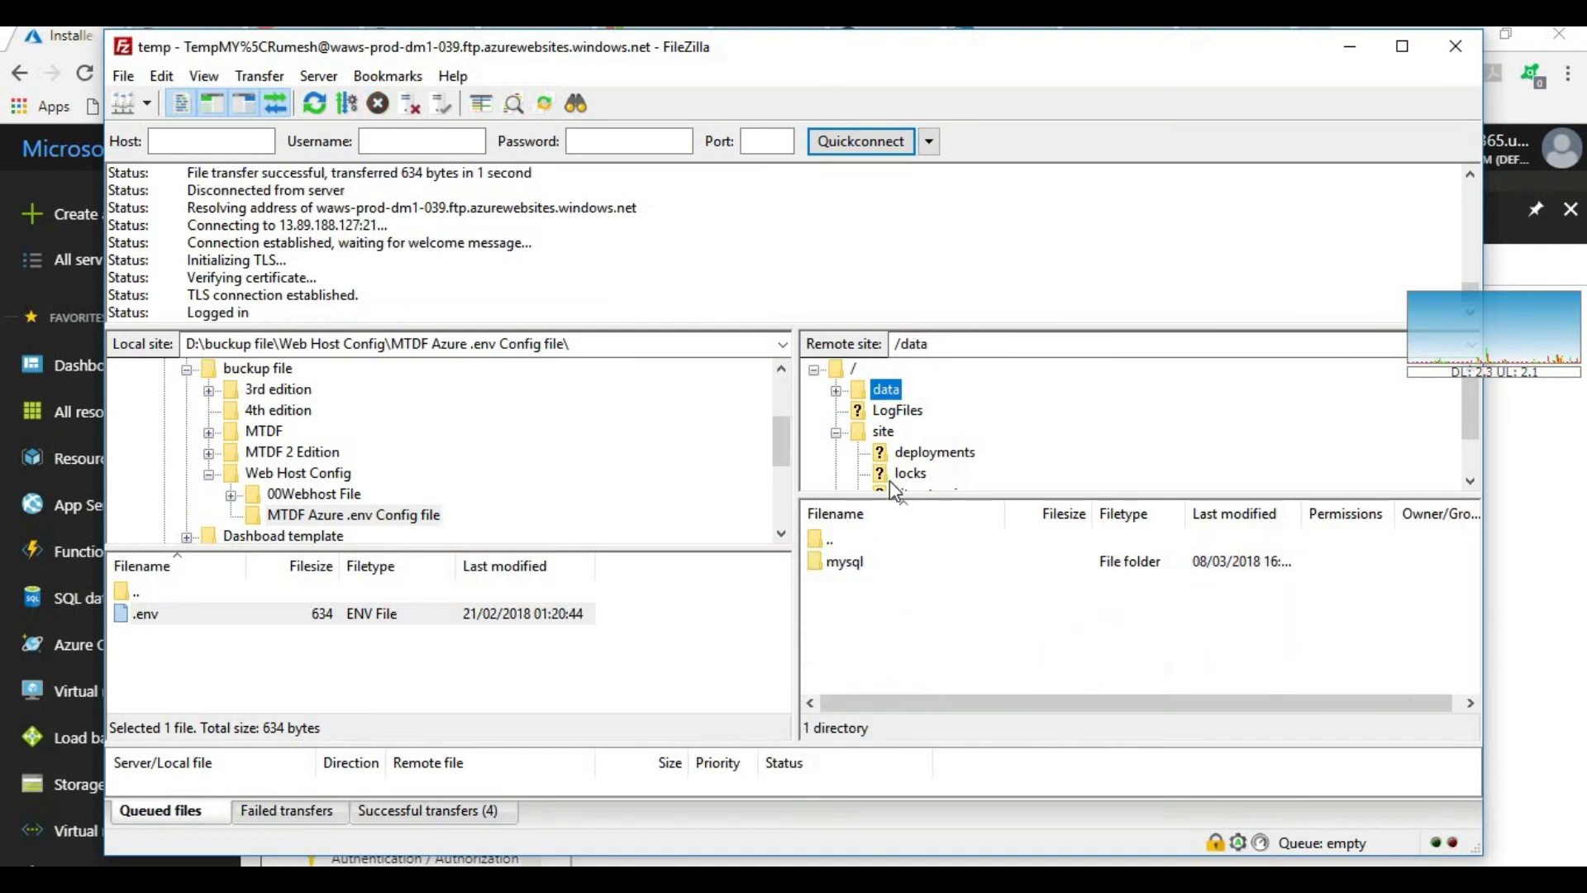
double_click(865, 563)
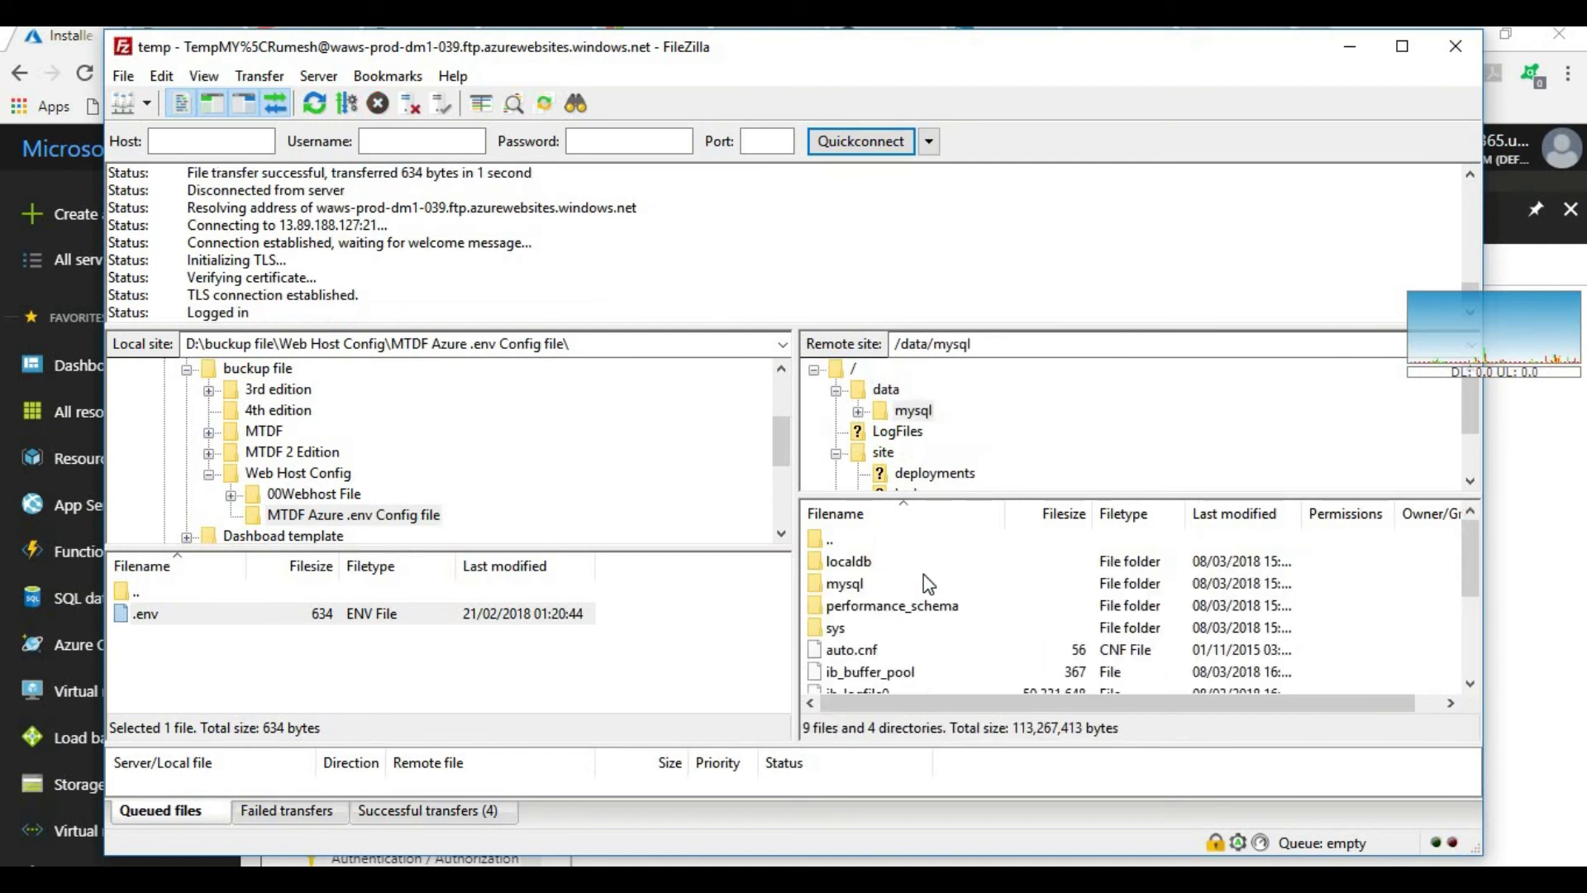
scroll(928, 595, "down", 2)
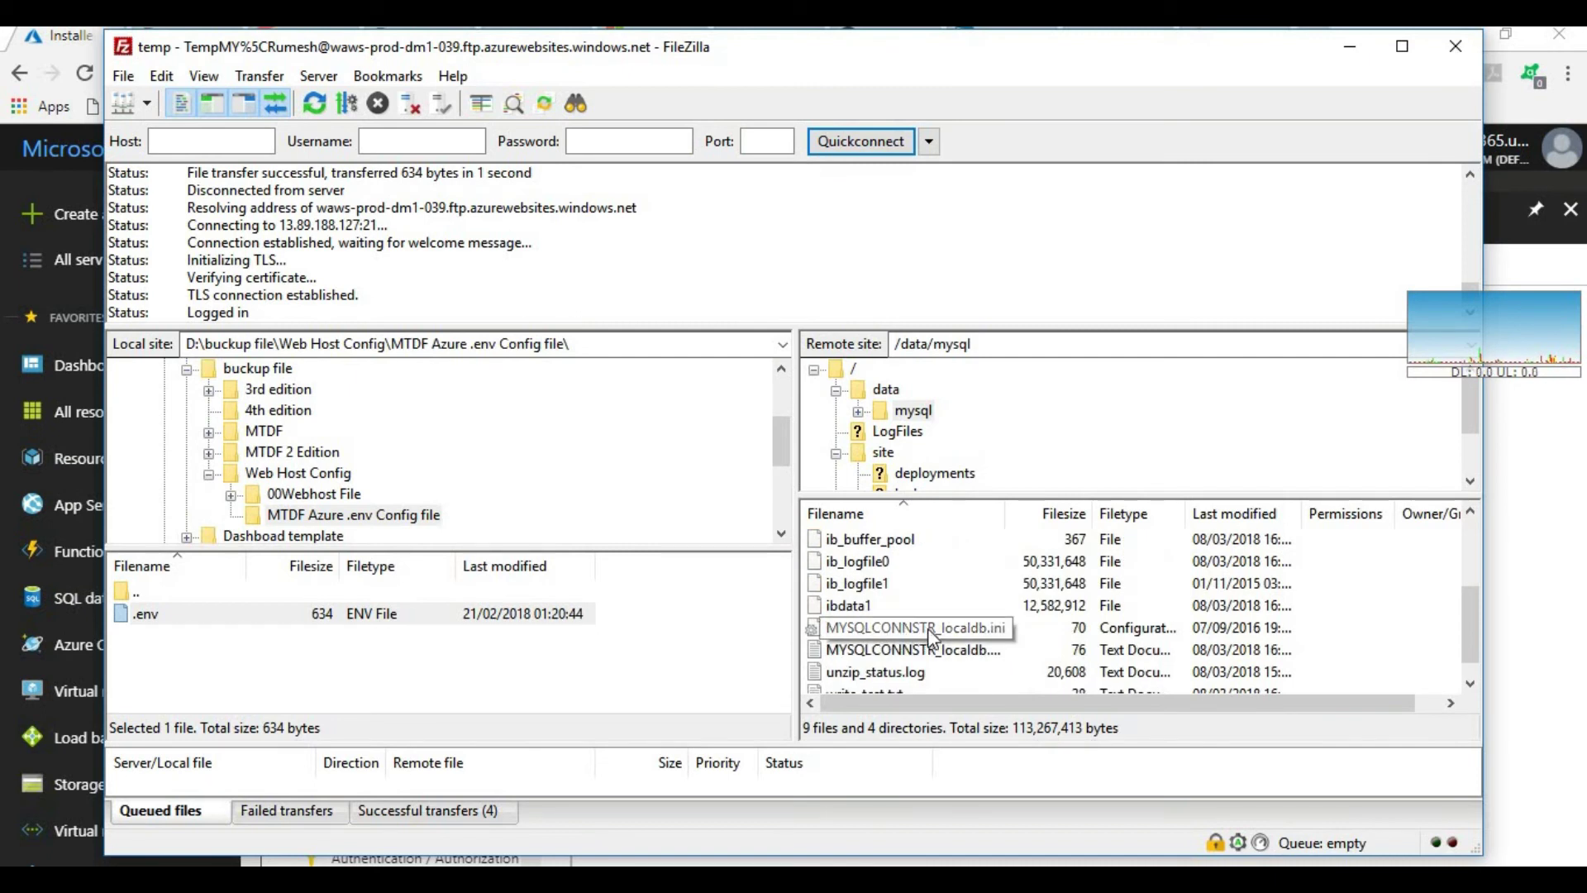
left_click(939, 626)
right_click(938, 624)
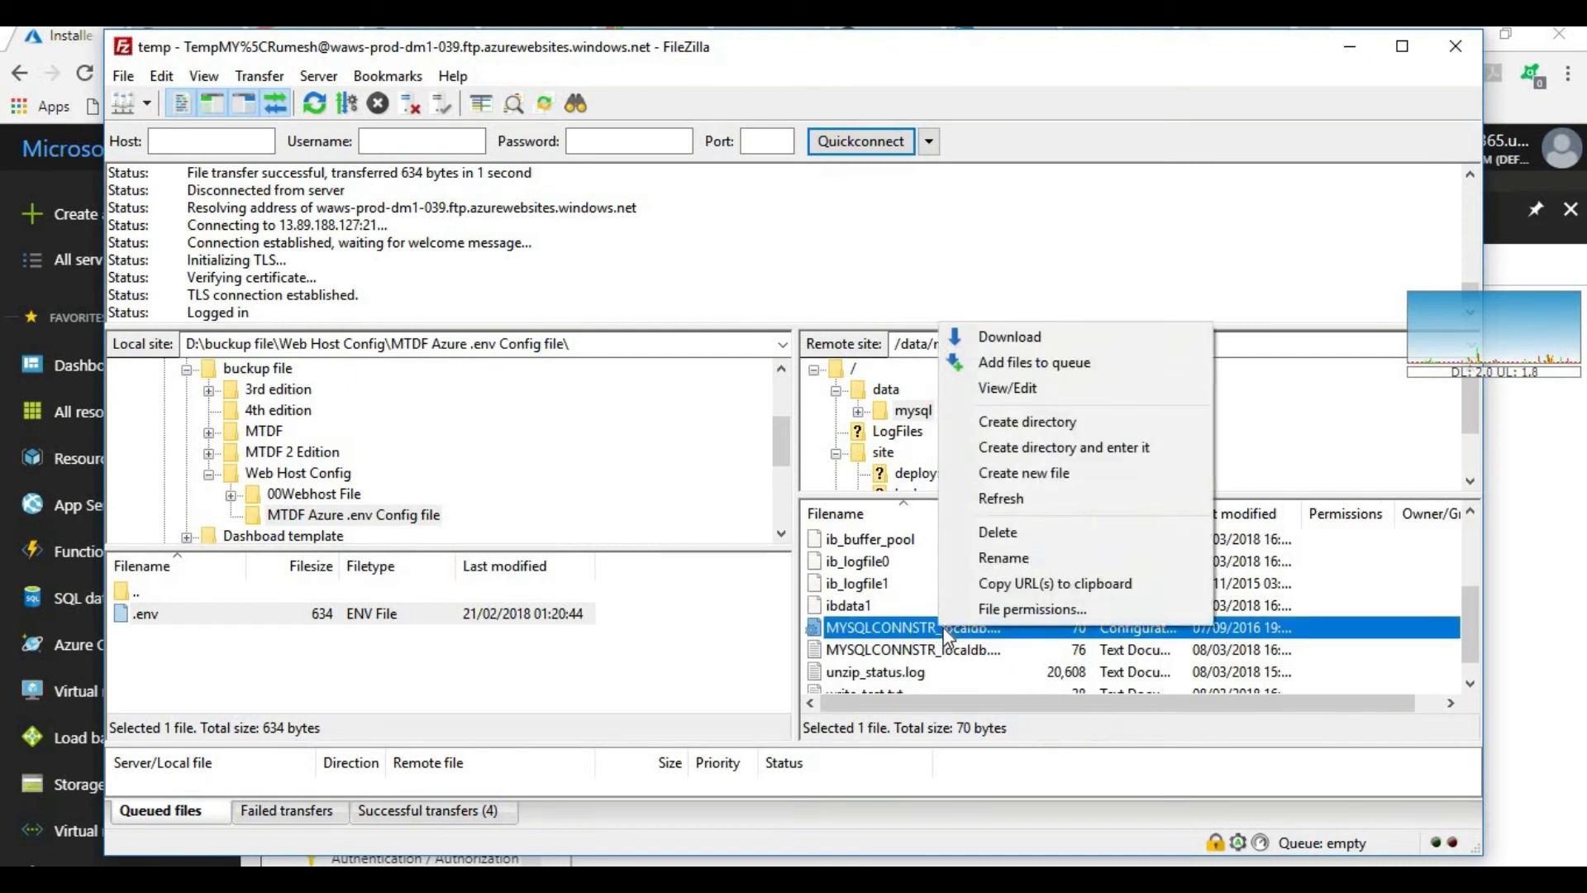
left_click(1013, 395)
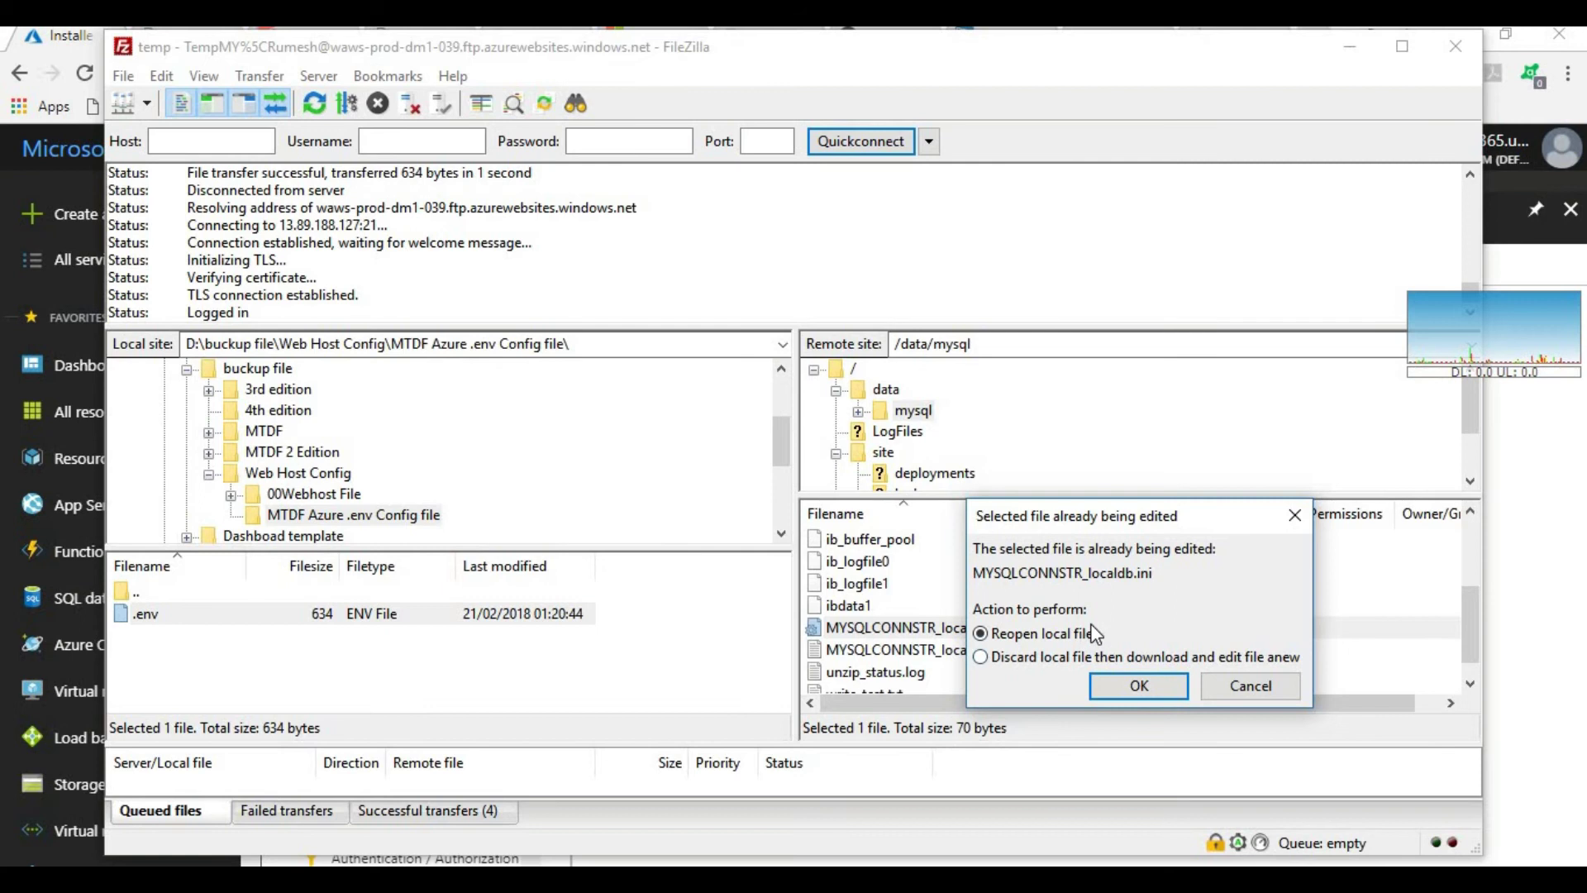
left_click(1131, 686)
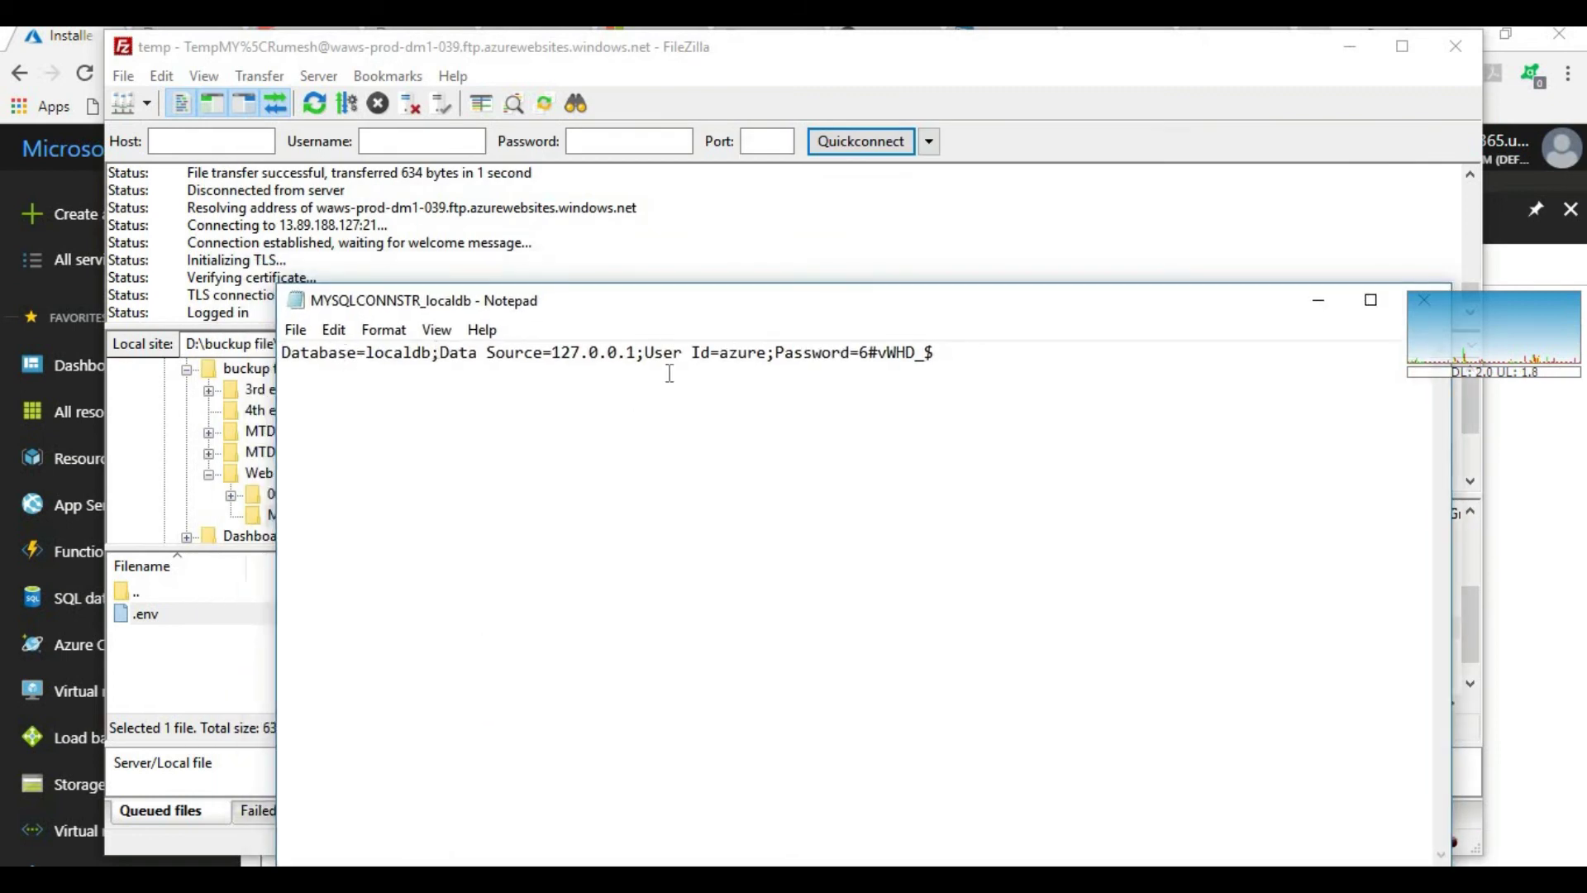
- Arrange the connection string file and the .env file together and compare their database host, name, user and password settings
left_click_drag(808, 310, 827, 233)
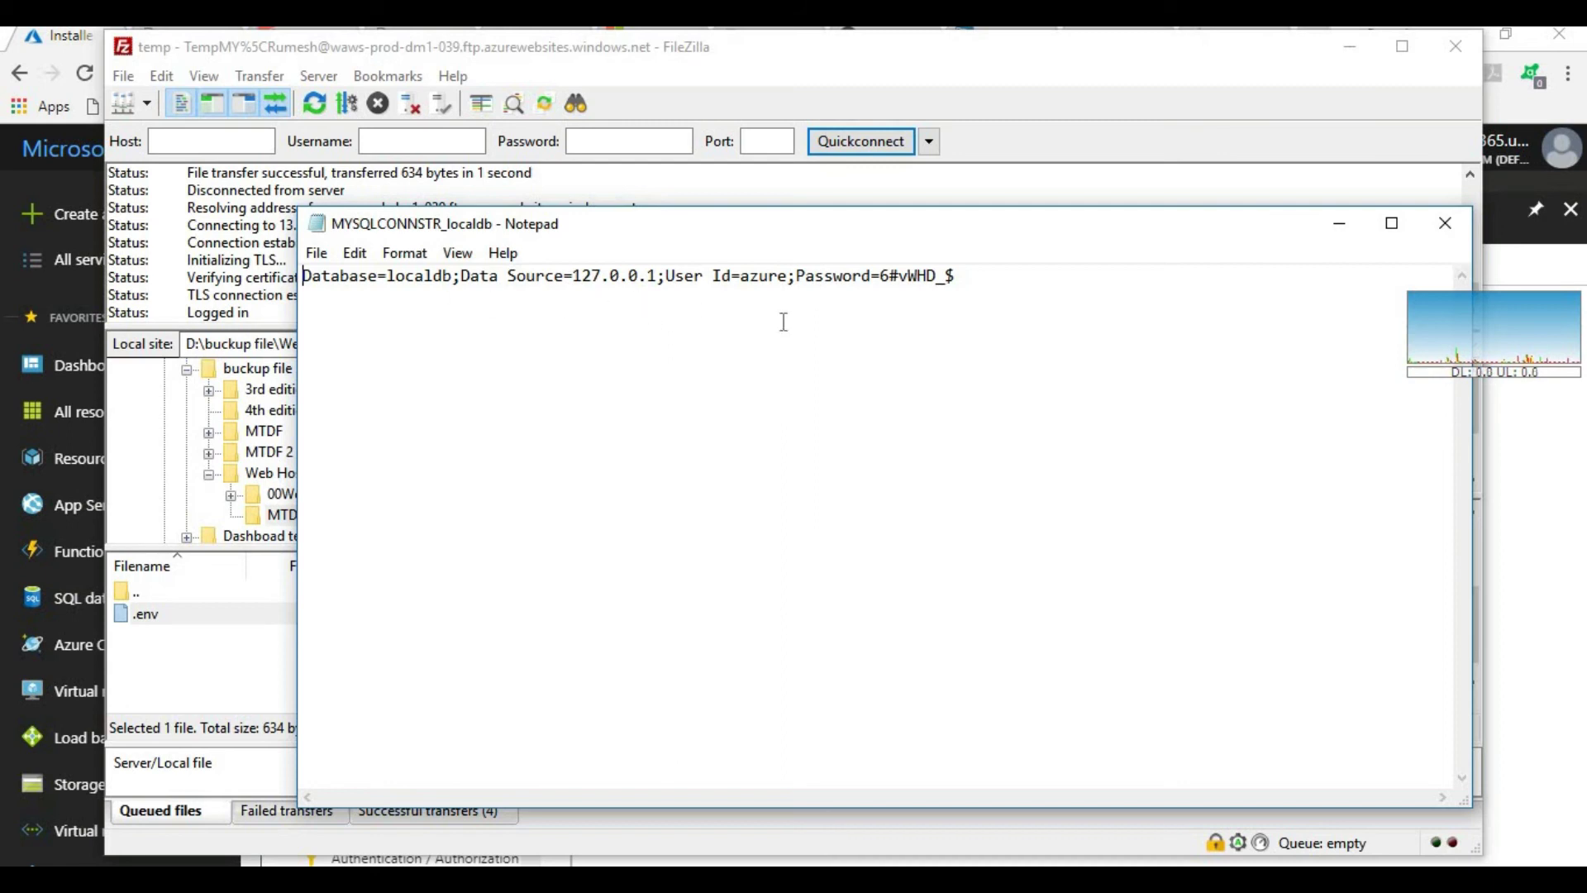
left_click_drag(981, 230, 1012, 198)
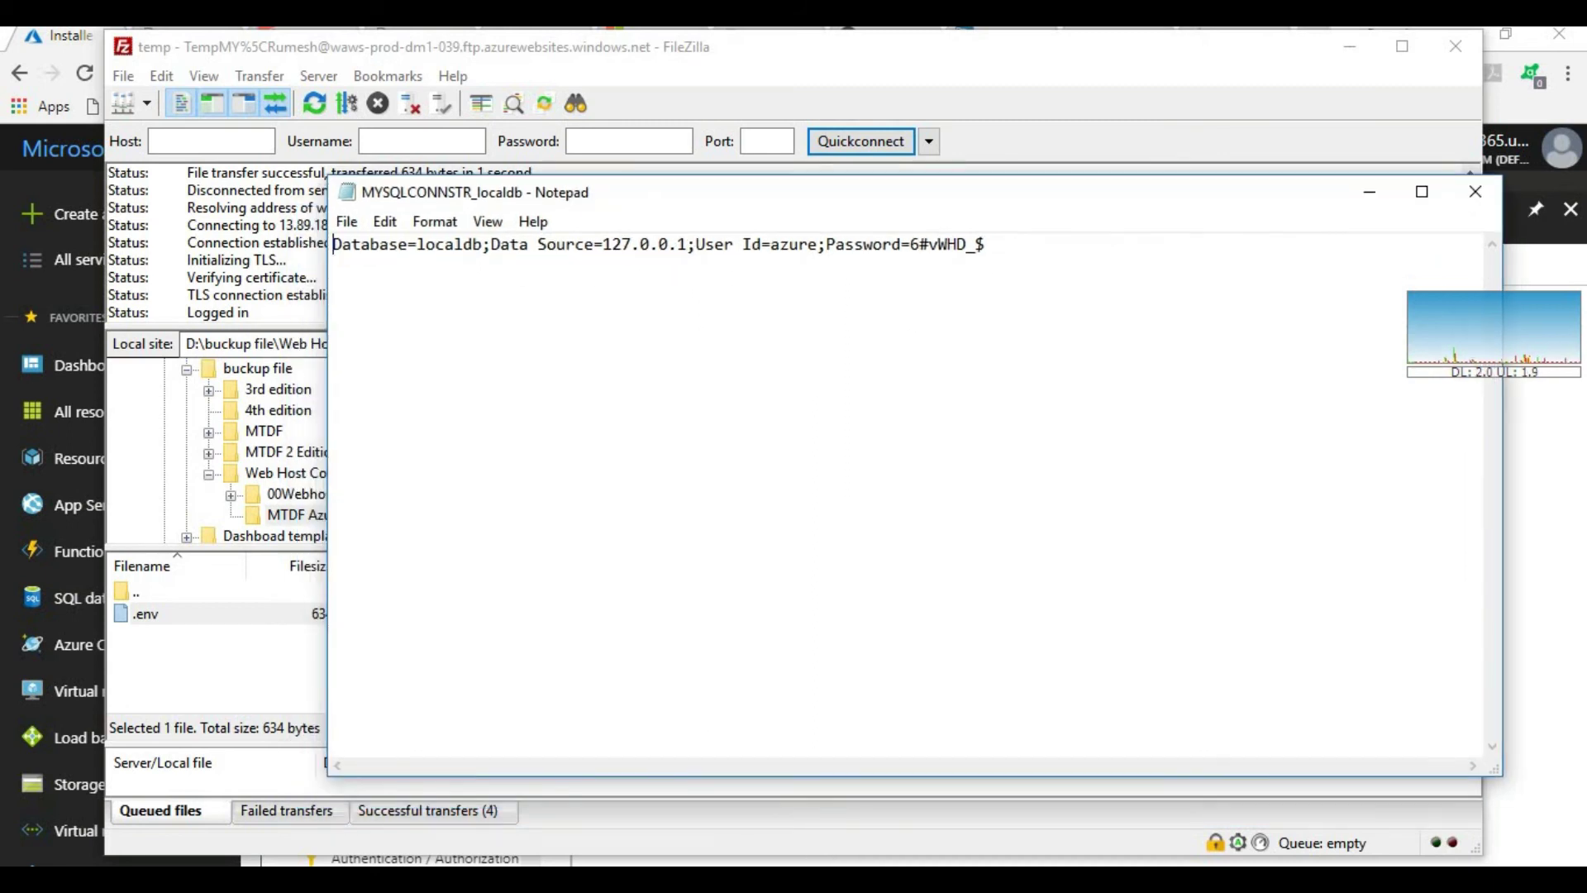
key("alt+Tab")
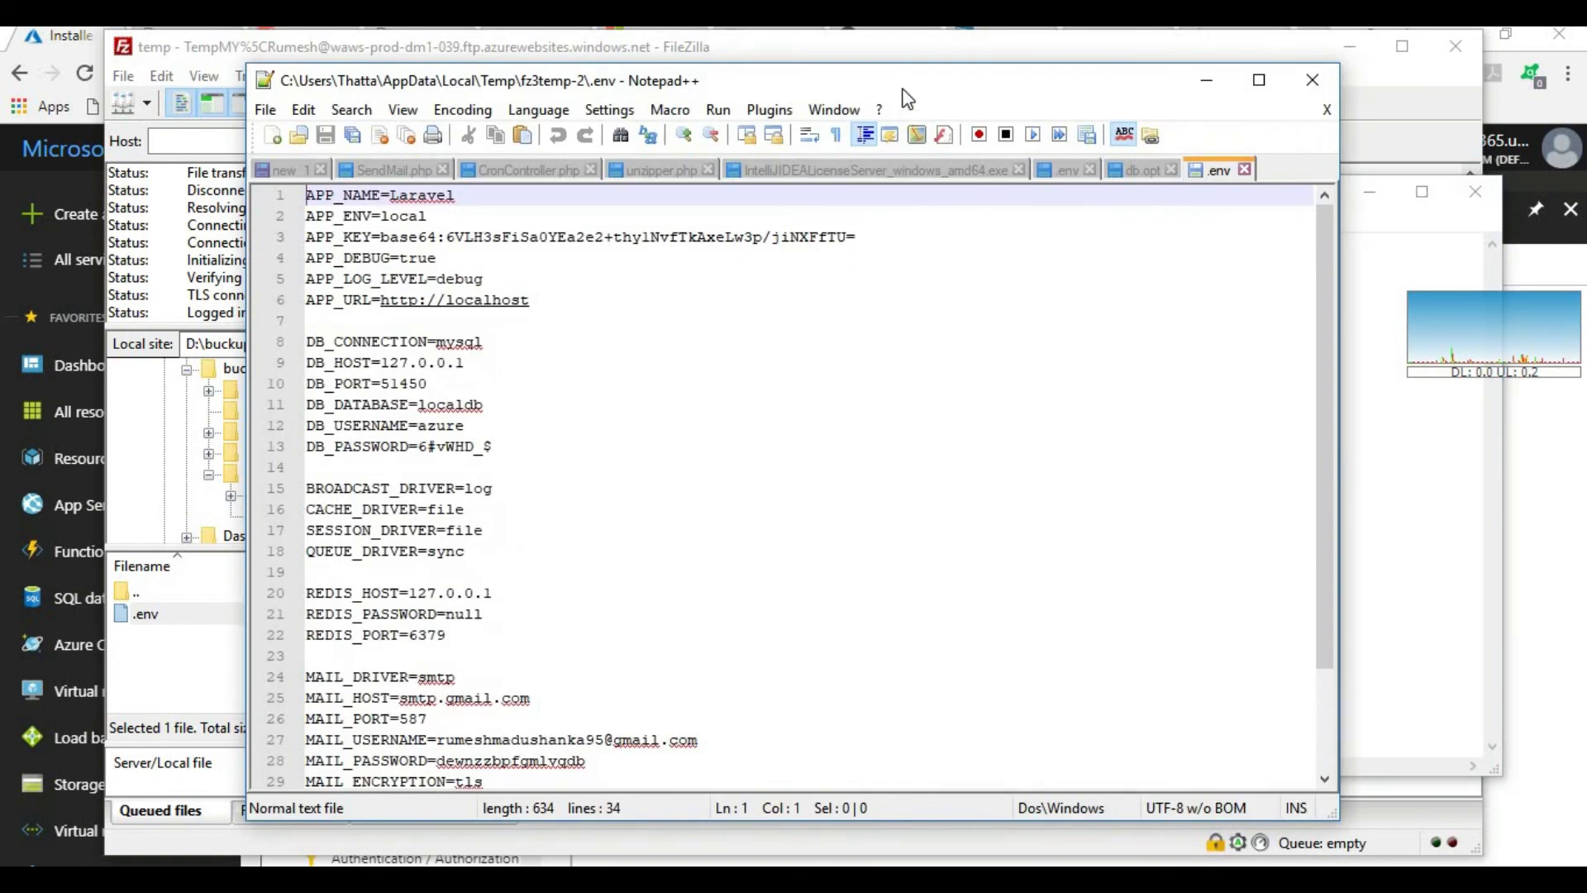
left_click_drag(903, 89, 1174, 339)
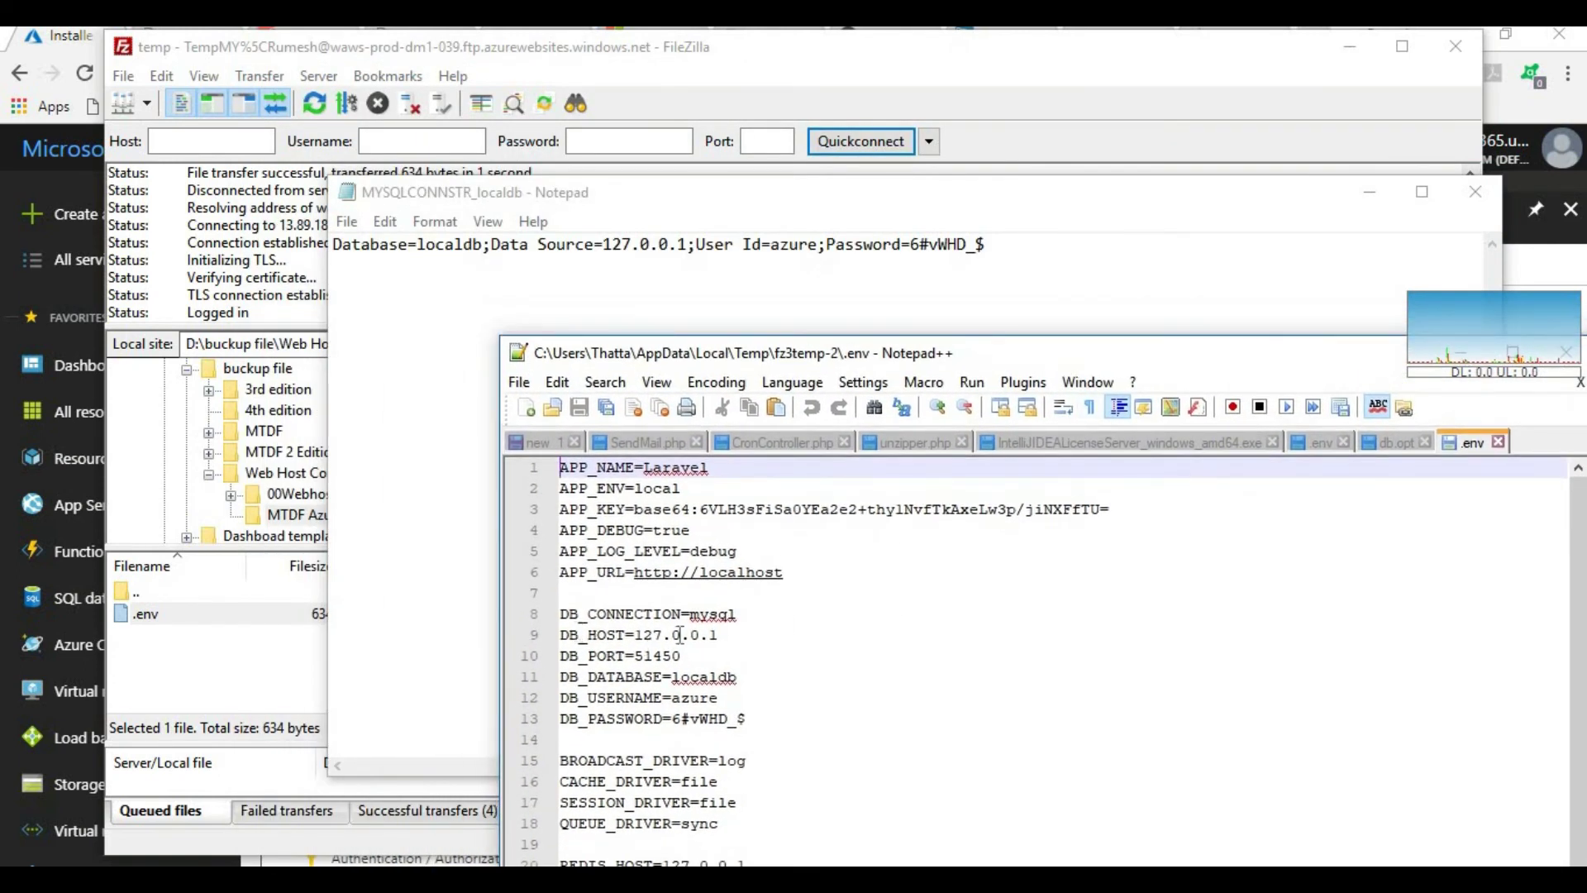
left_click(759, 620)
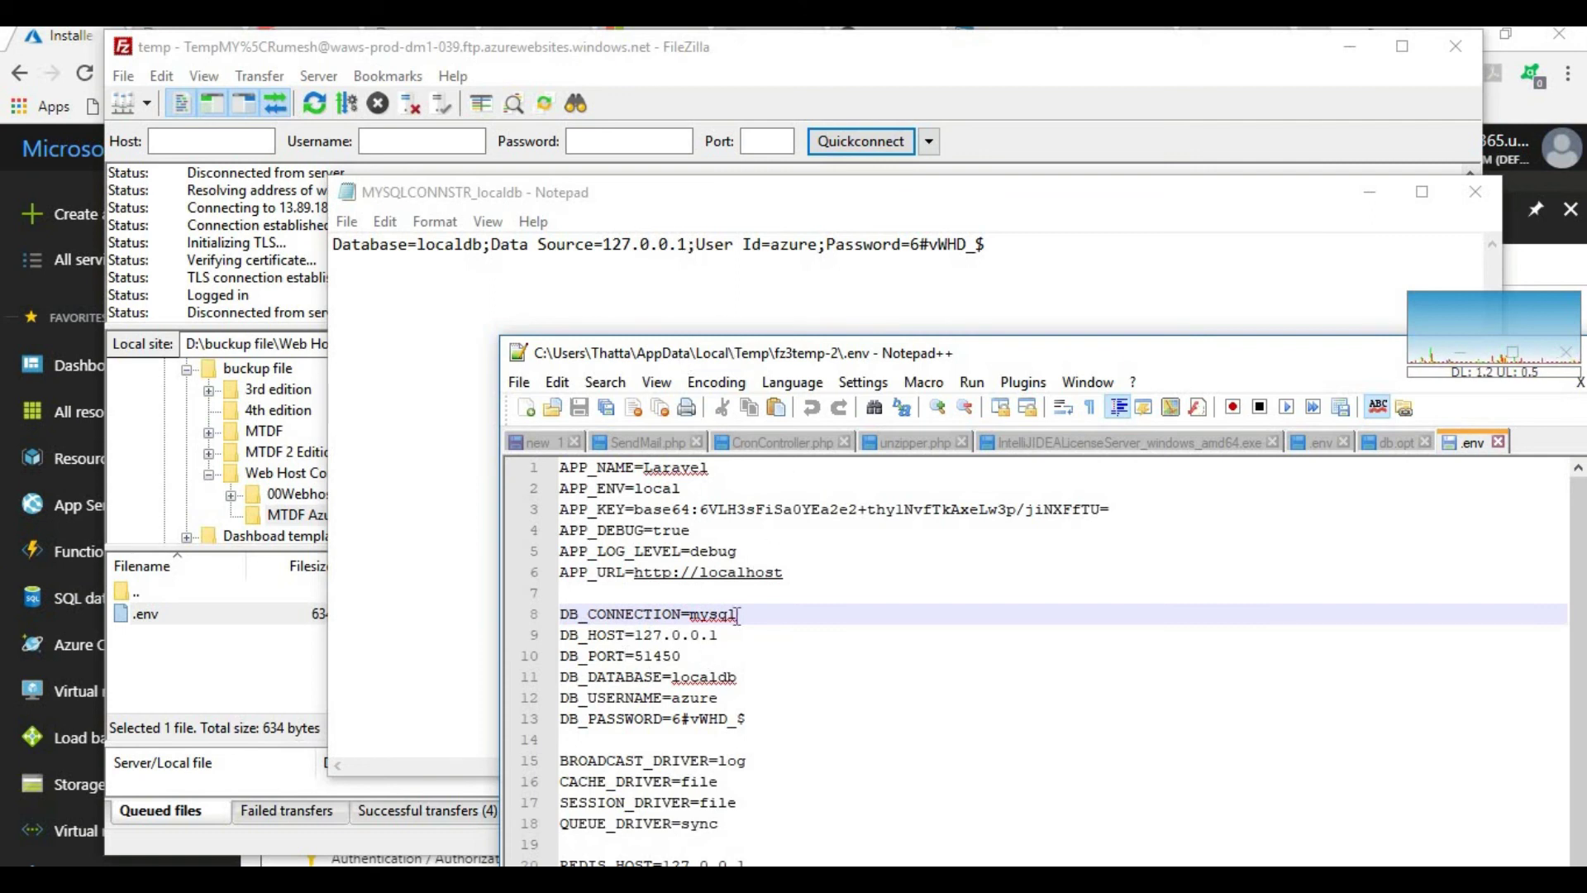
left_click(710, 657)
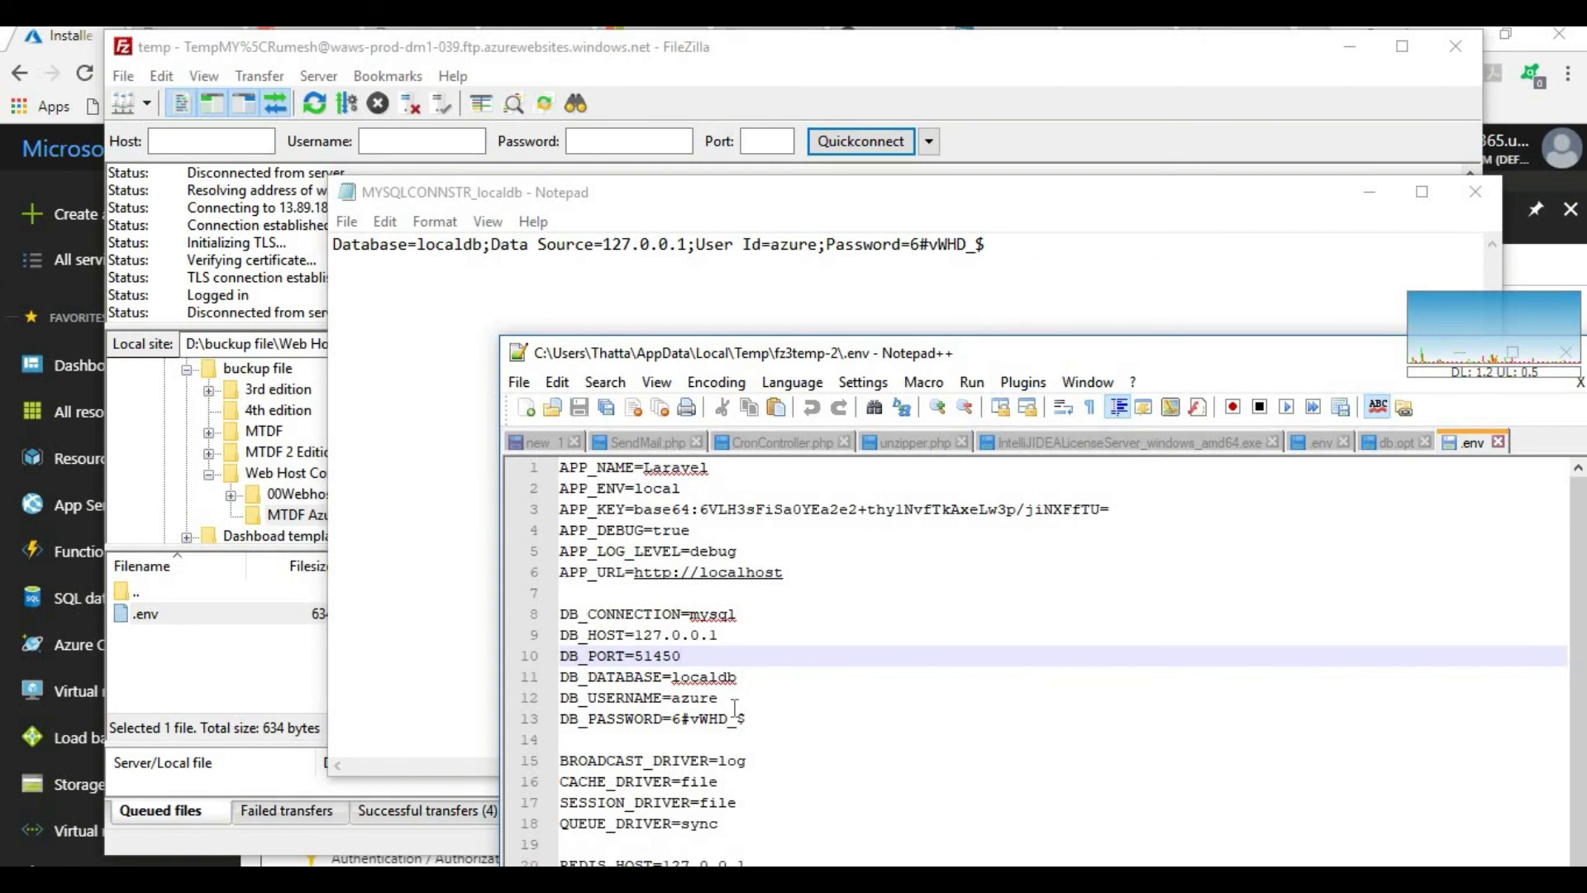
- Switch to the Azure portal, open MySQL In App for TempMY and launch its database management page
key("alt+Tab")
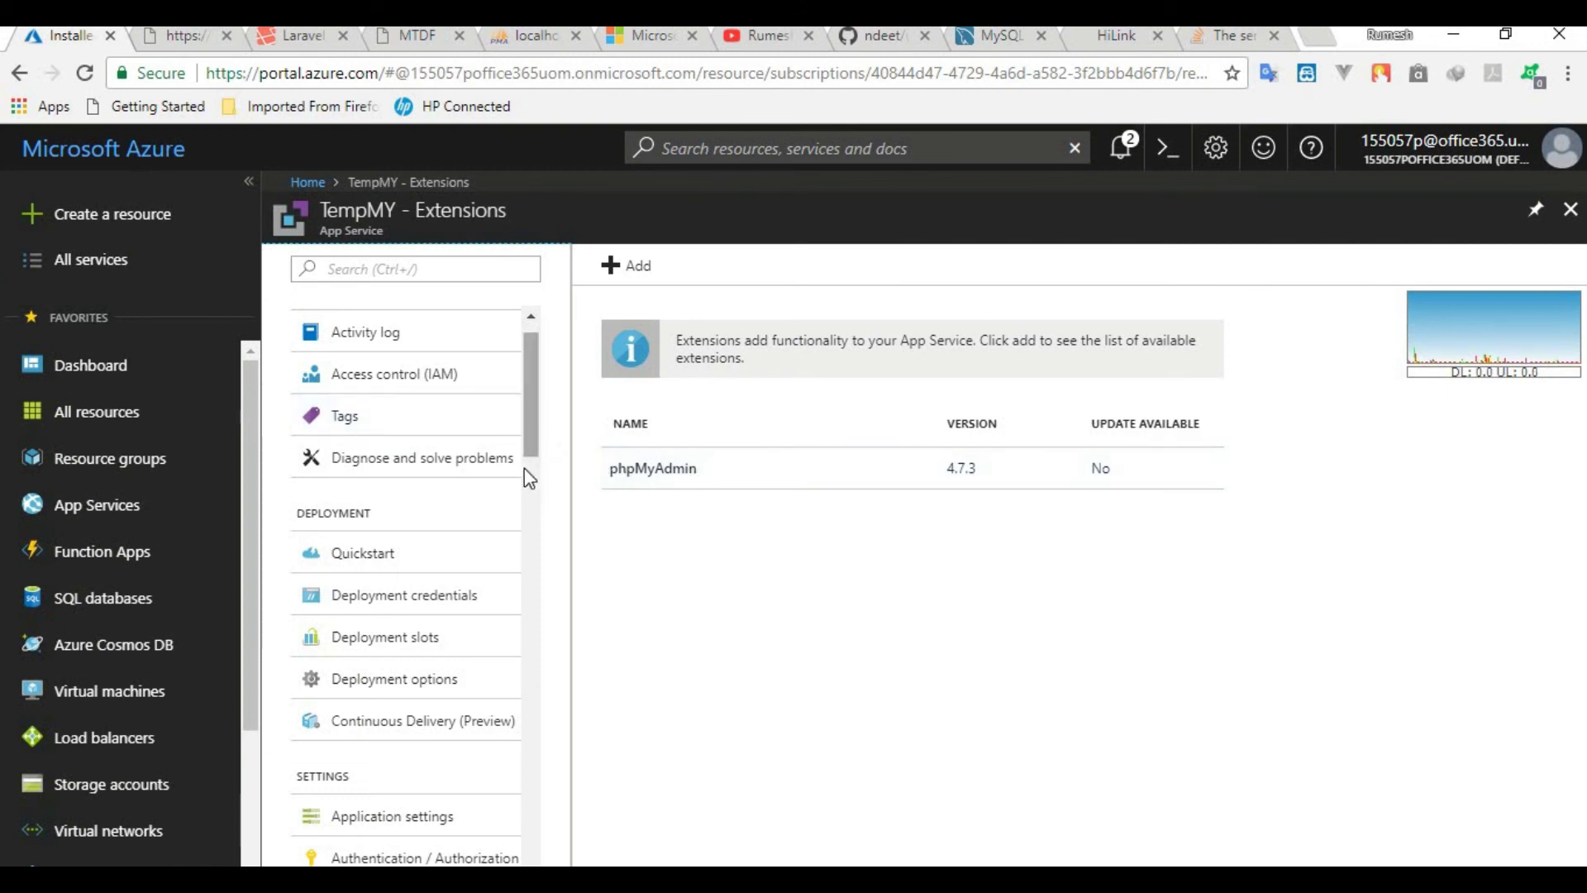
scroll(528, 475, "down", 1)
scroll(525, 472, "down", 4)
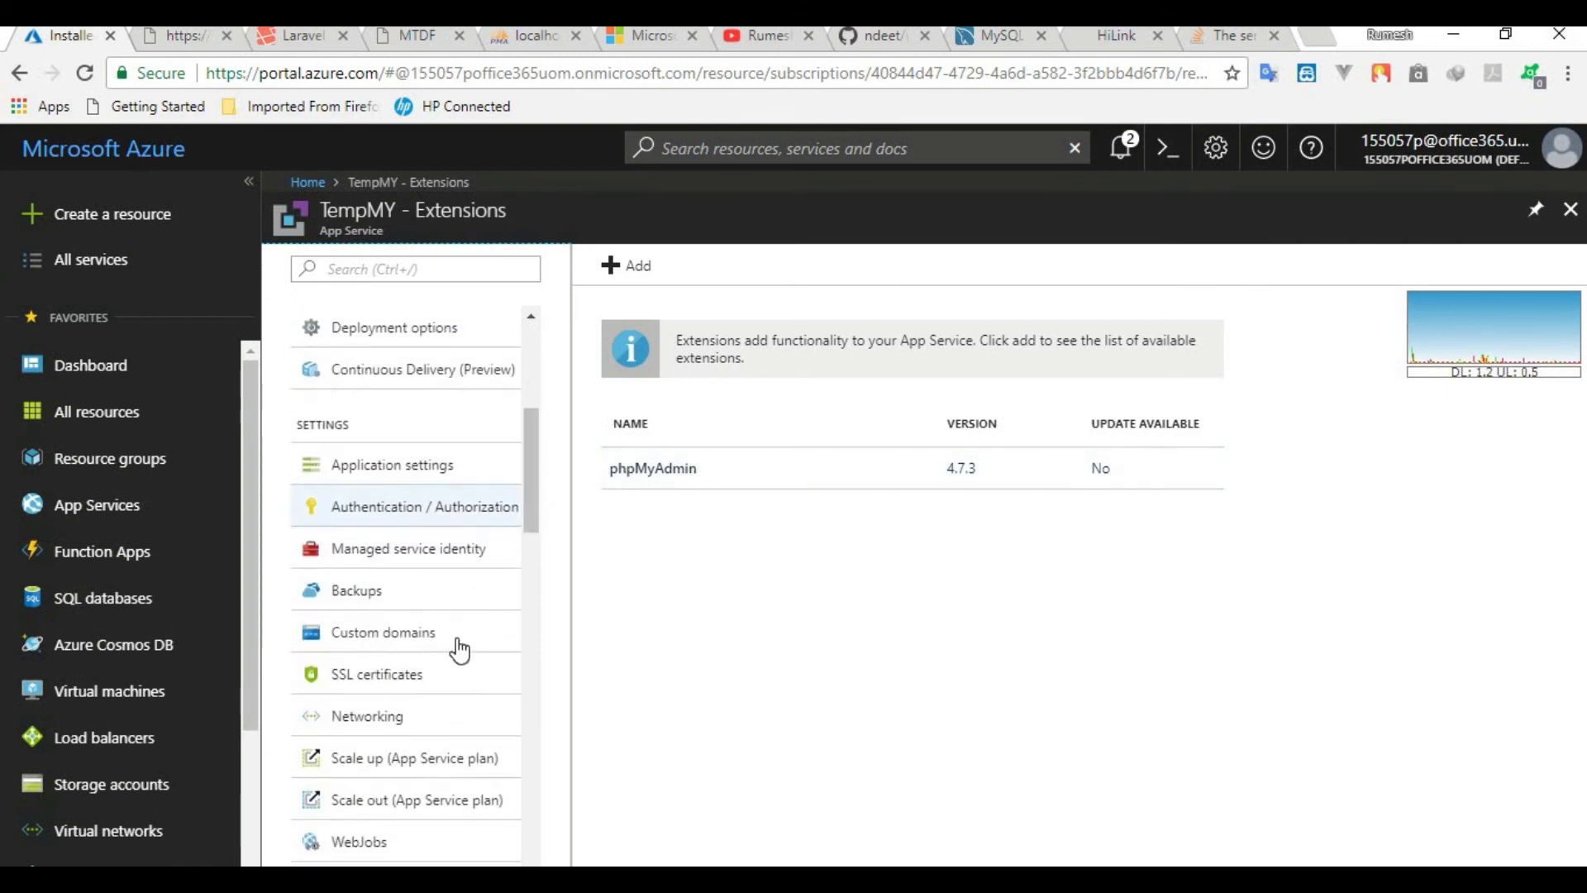
scroll(454, 669, "down", 3)
left_click(419, 701)
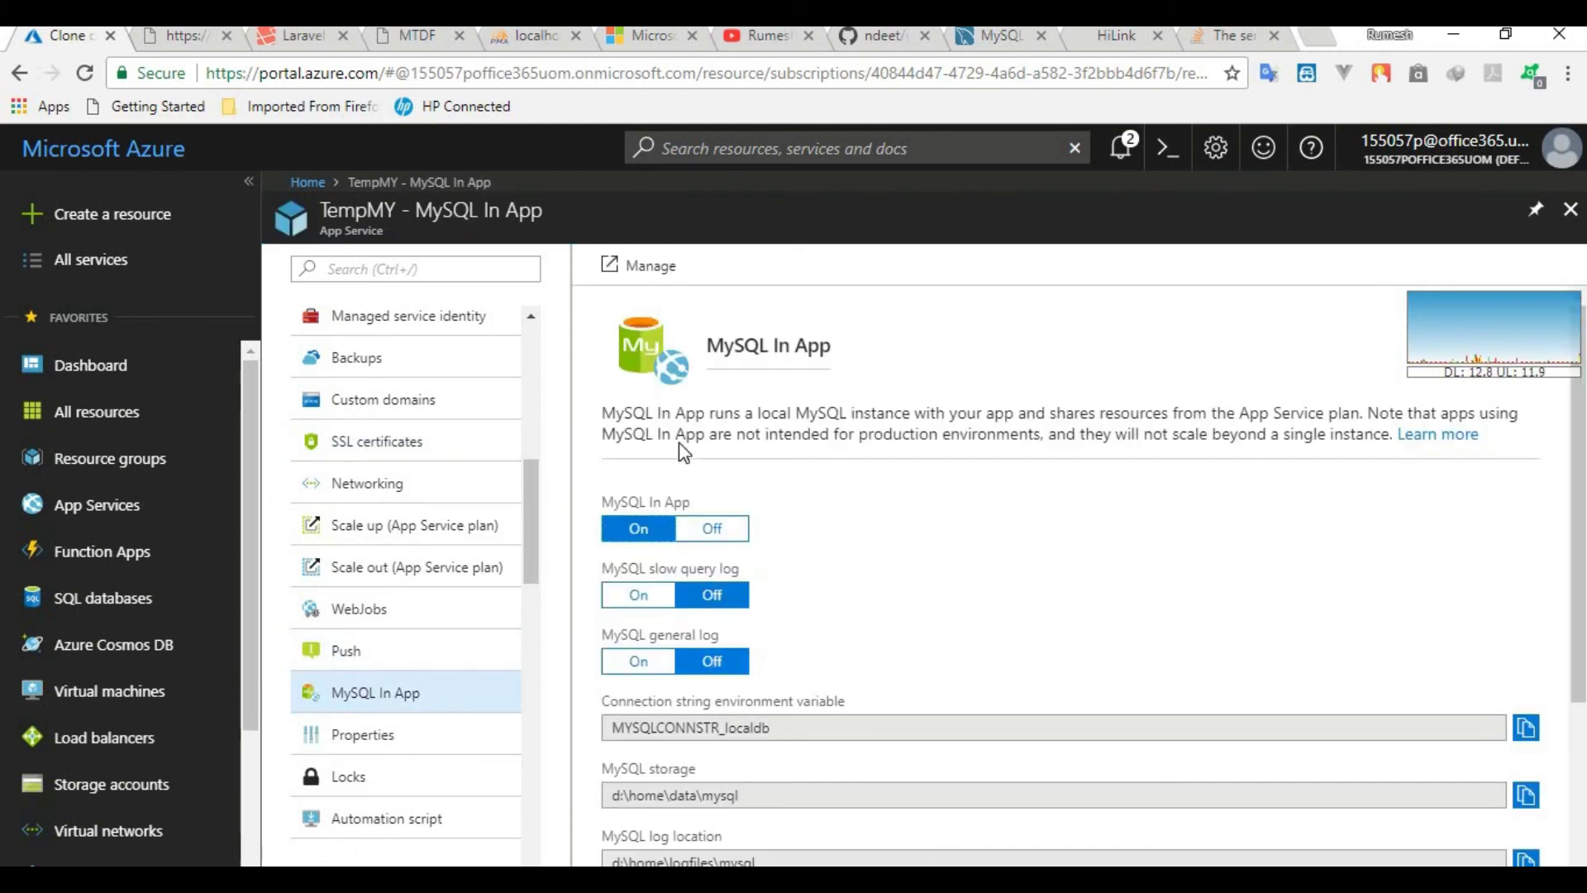
left_click(644, 269)
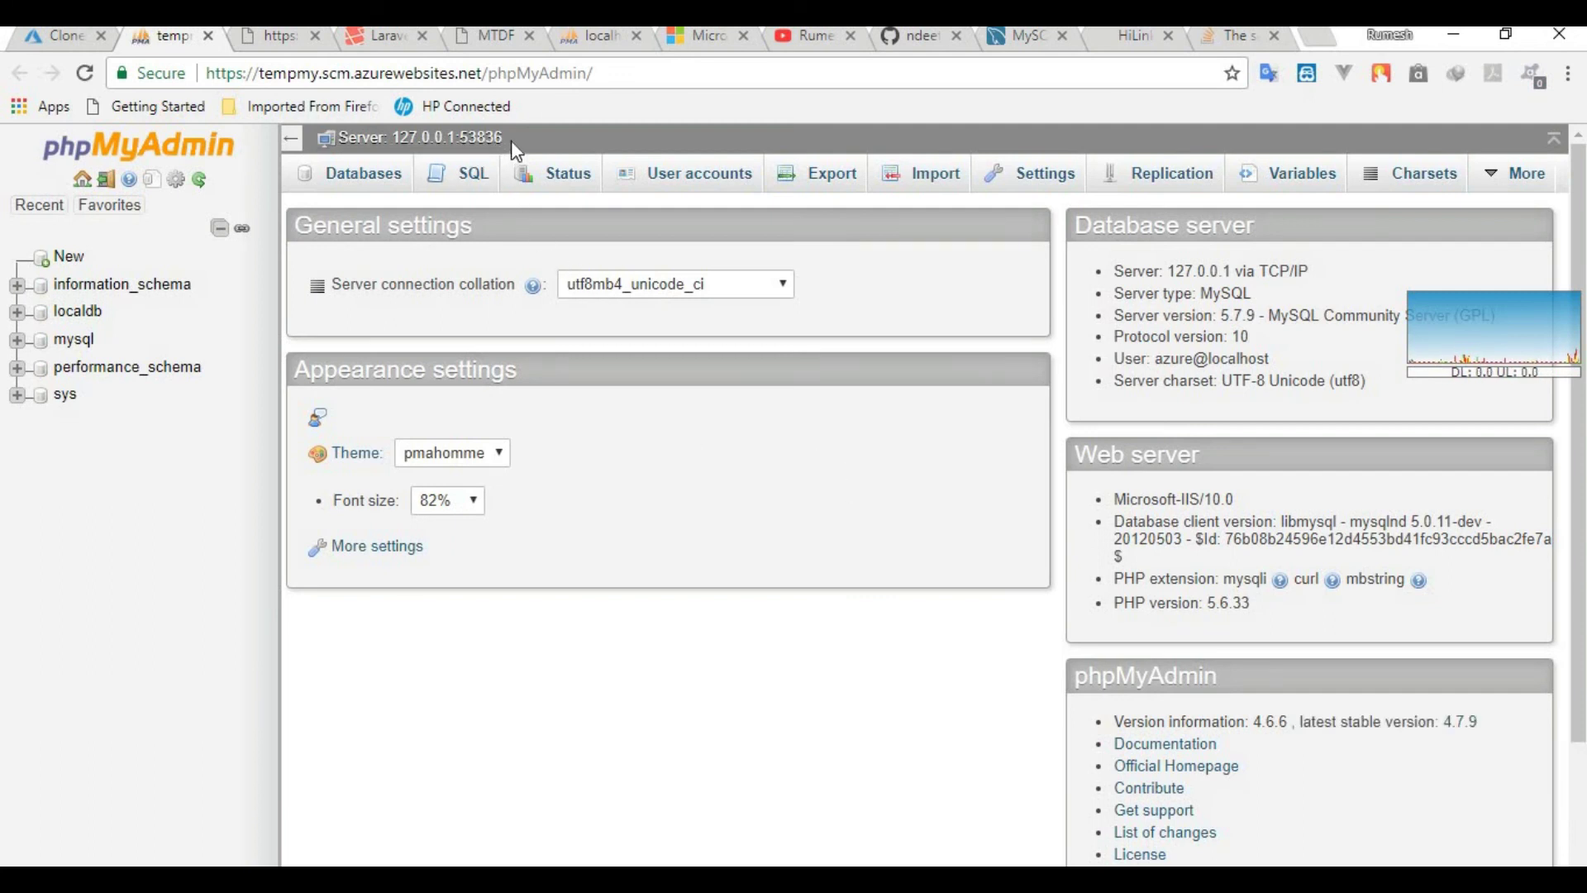
- Copy the server port from phpMyAdmin and set DB_PORT to 53836 in the .env file in Notepad++
left_click_drag(504, 137, 458, 137)
key("ctrl+c")
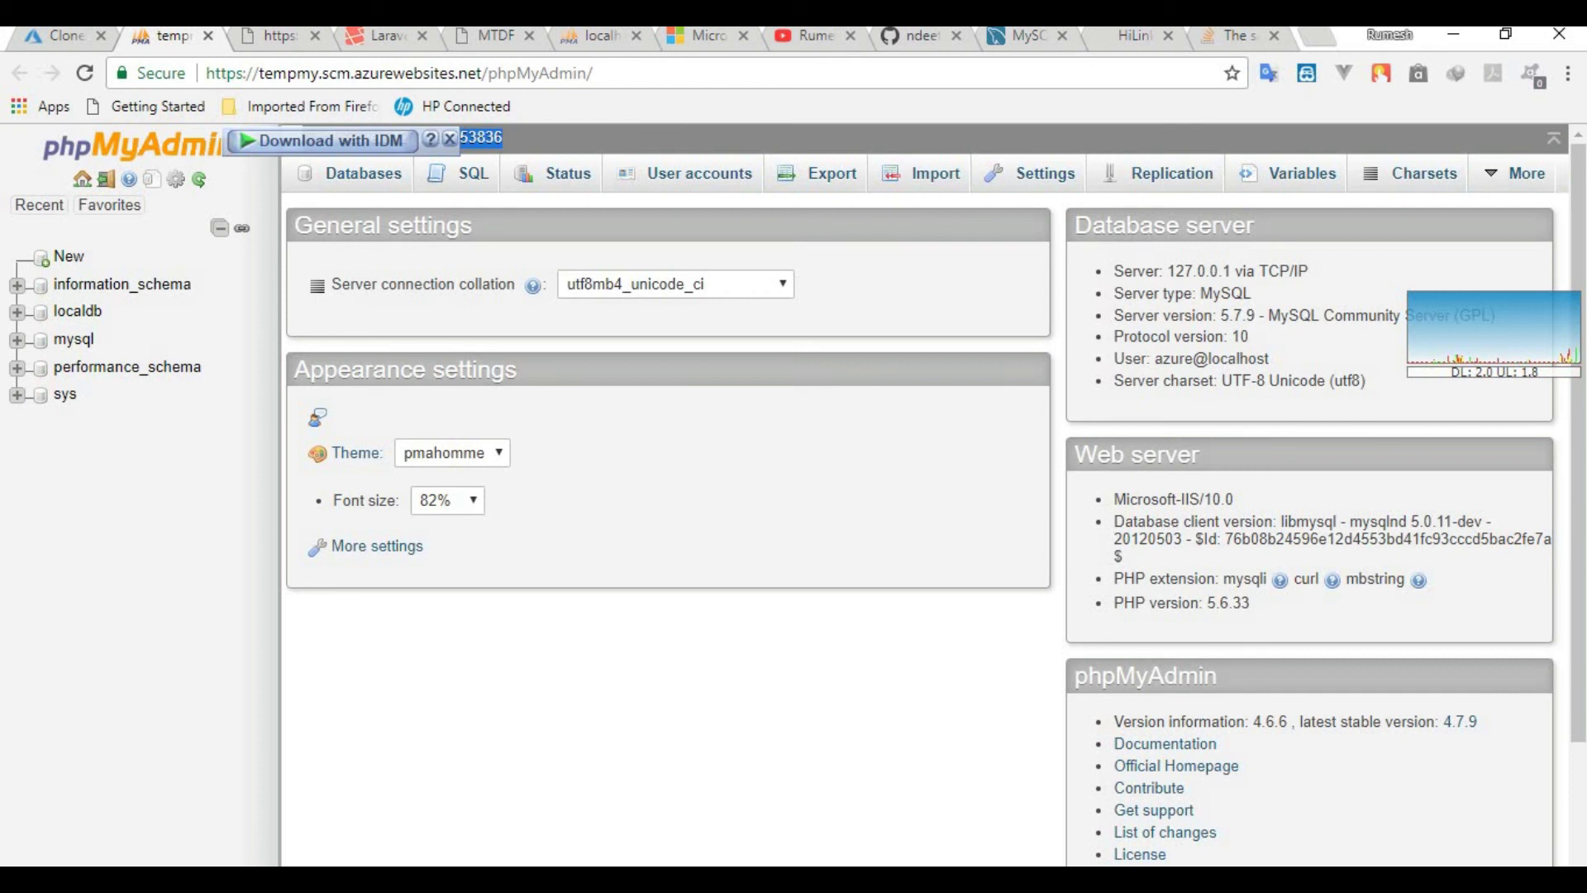
key("alt+Tab")
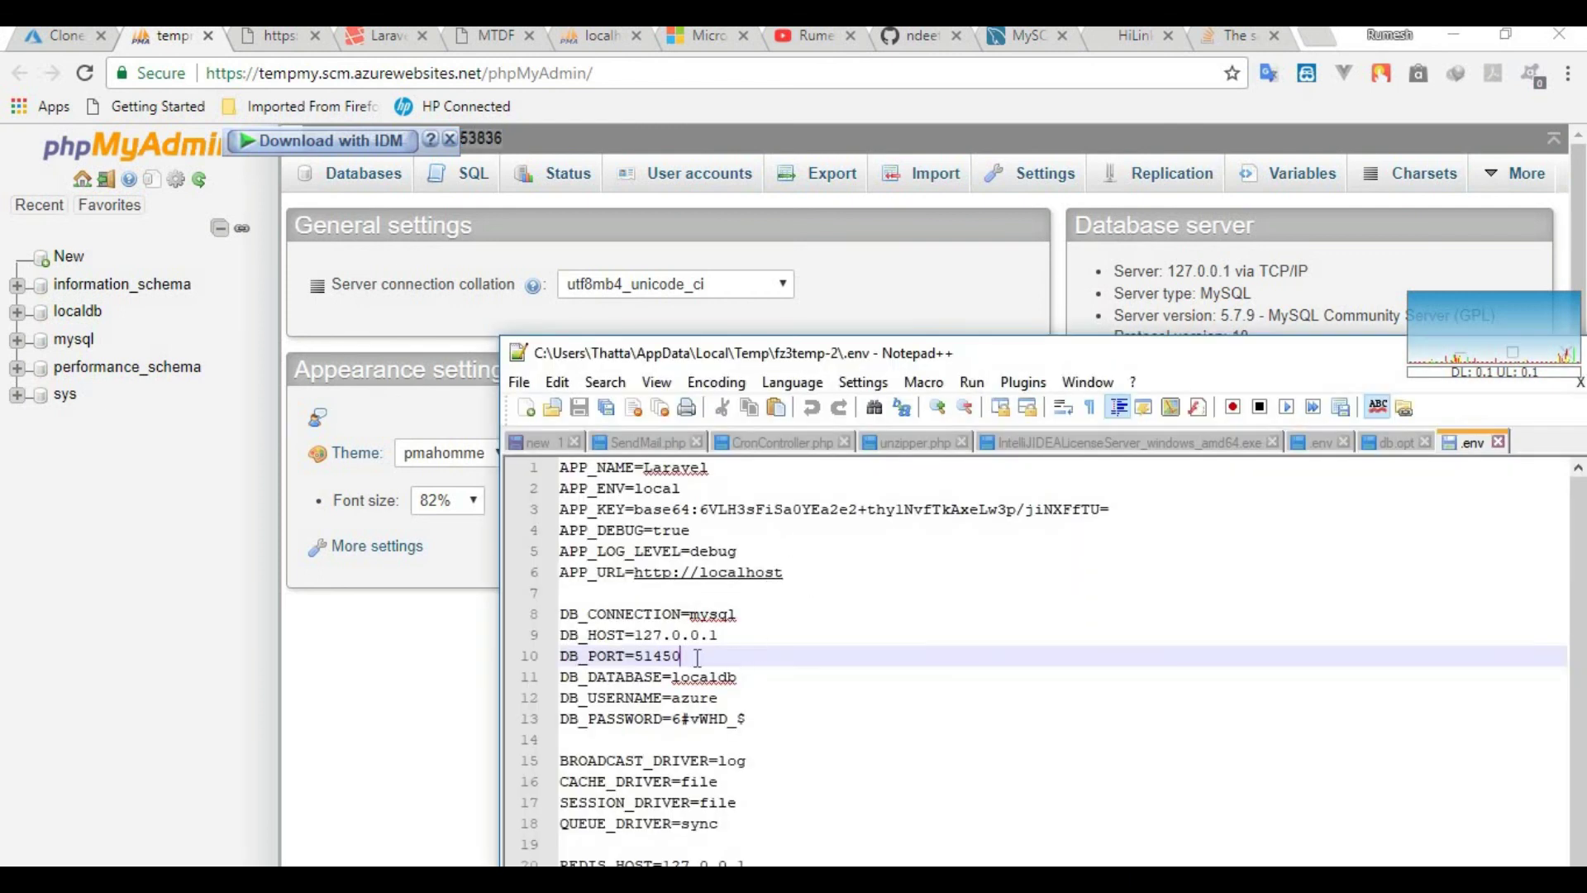
left_click_drag(681, 655, 634, 655)
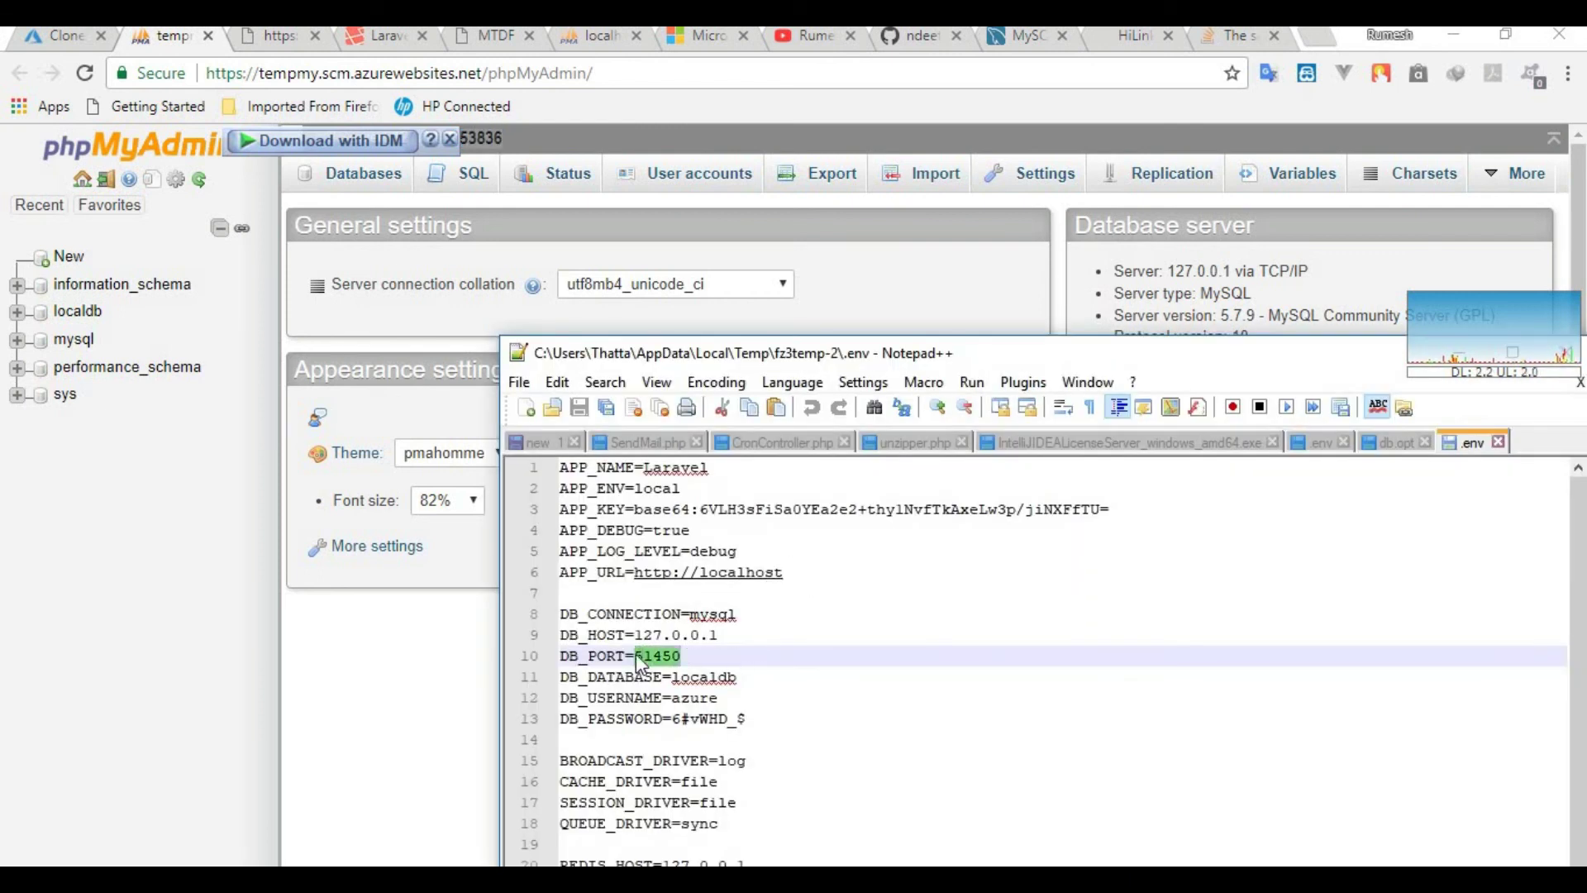
key("ctrl+v")
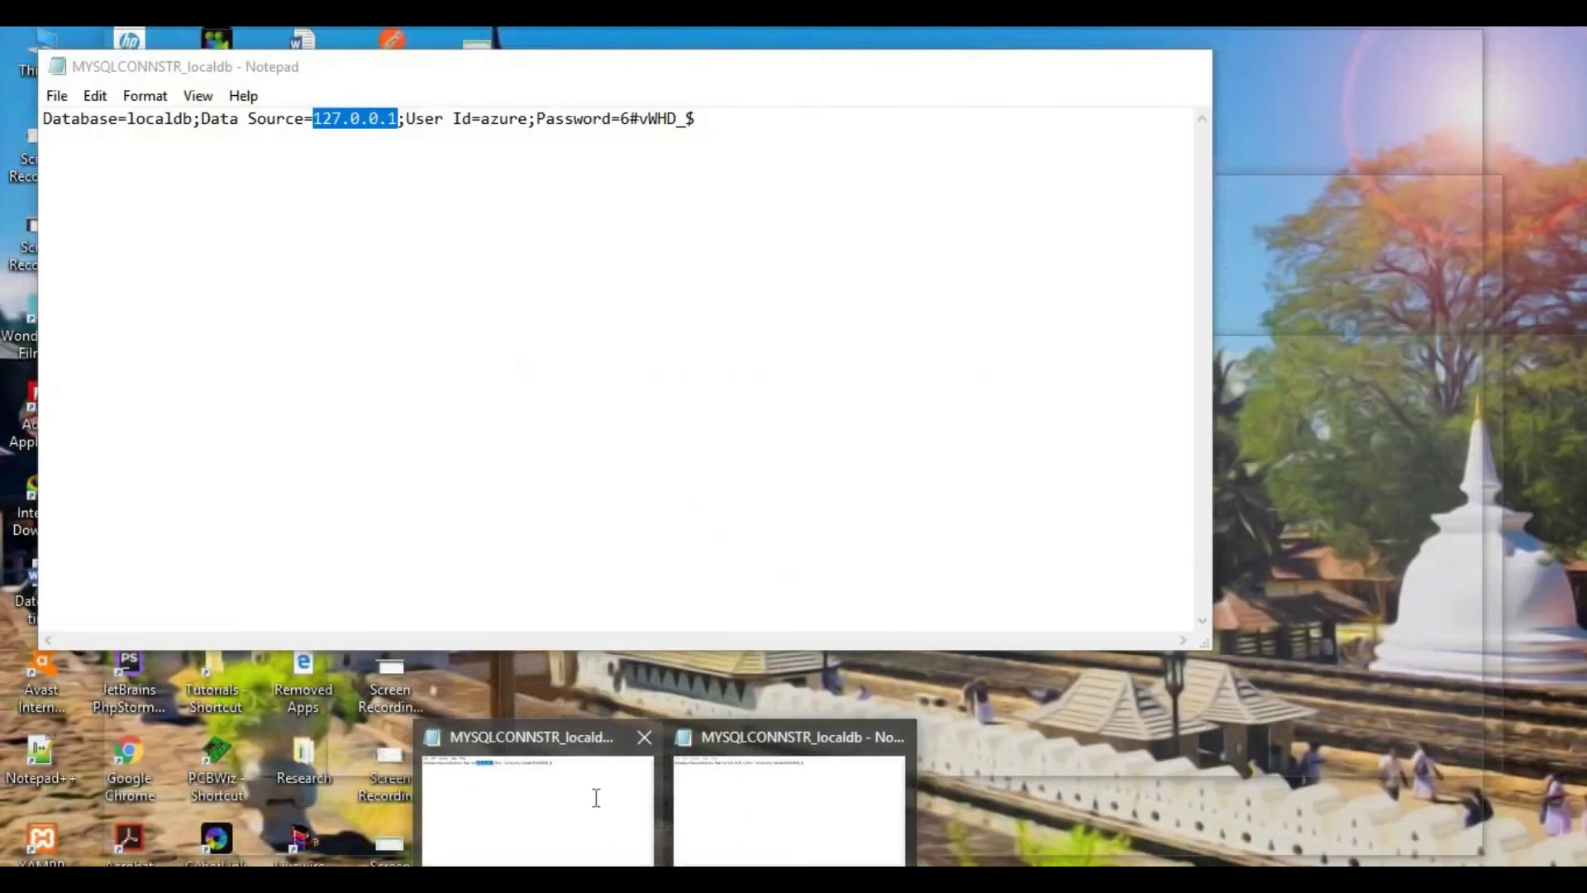
- Recheck the .env database settings against the MYSQLCONNSTR_localdb connection string and save the .env file
left_click(596, 796)
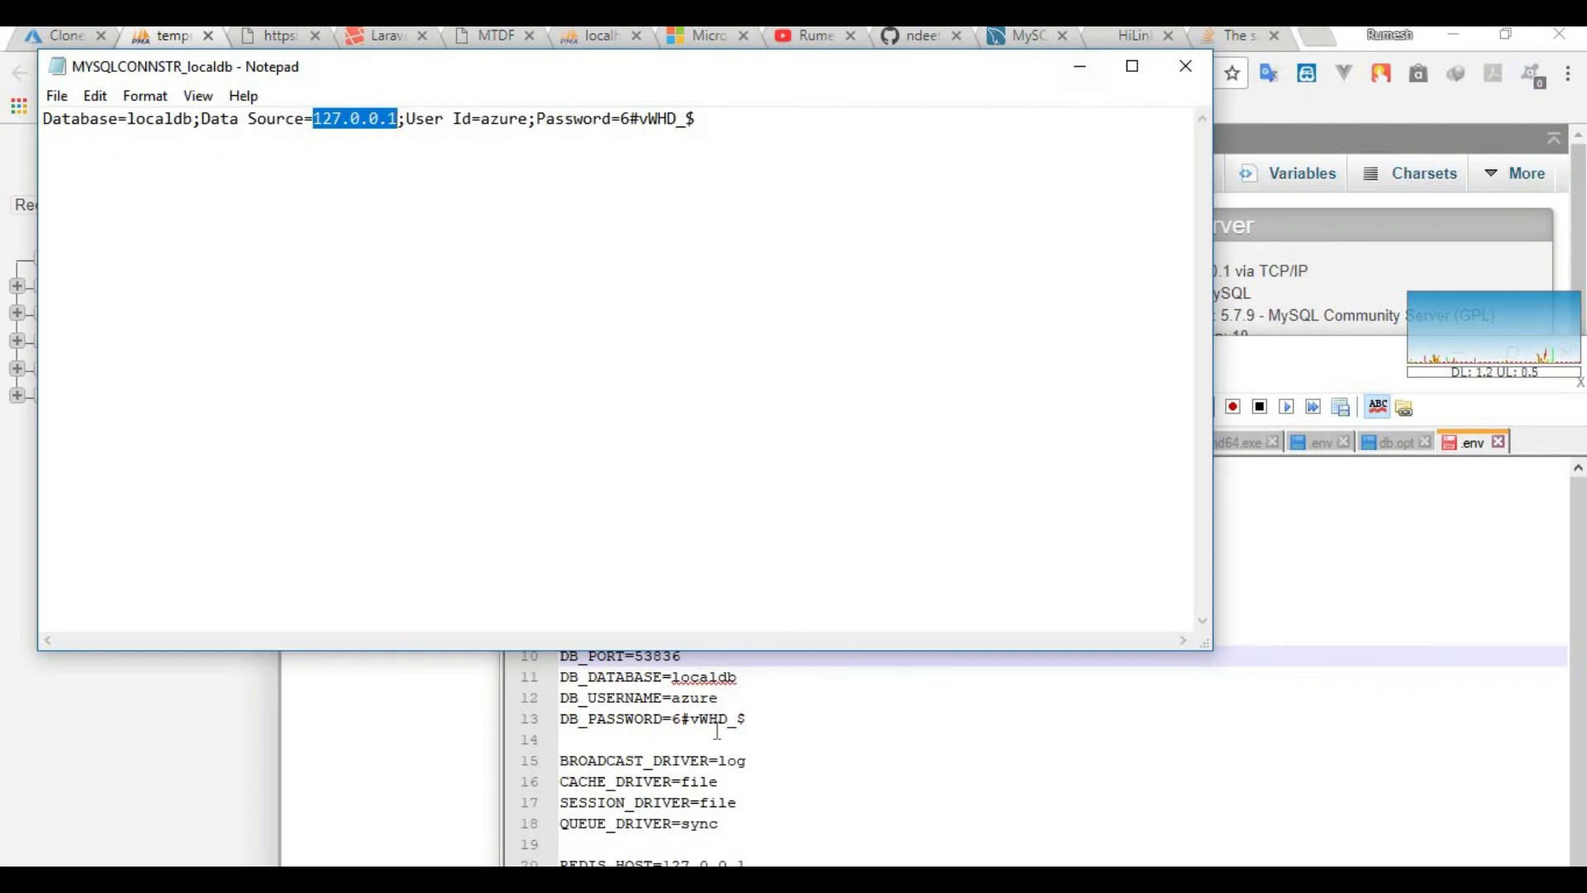
left_click(1078, 66)
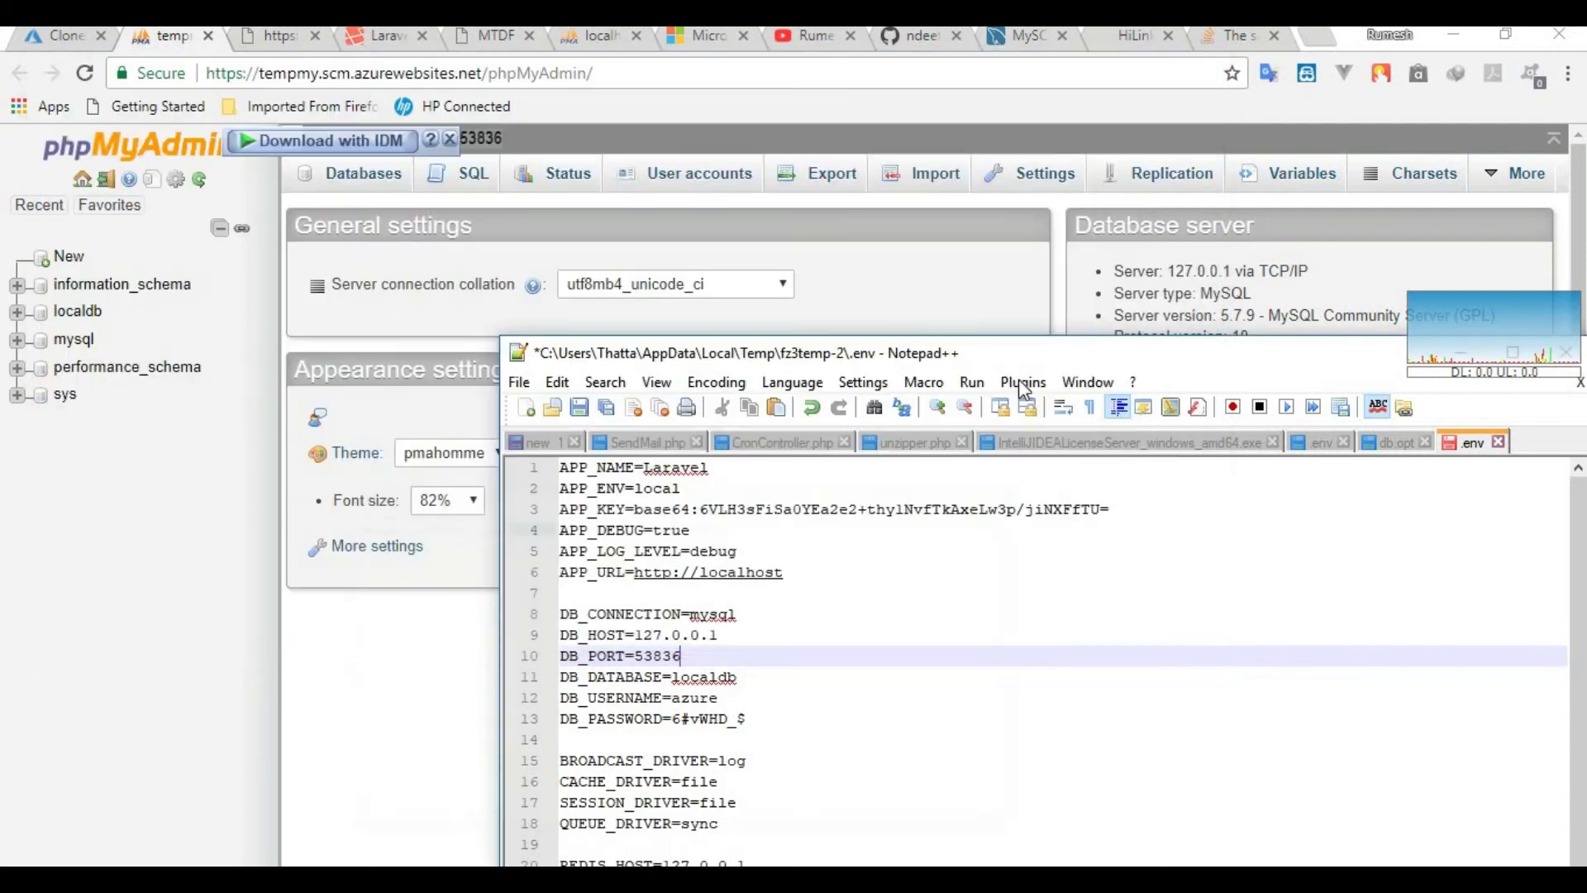
left_click_drag(987, 353, 934, 186)
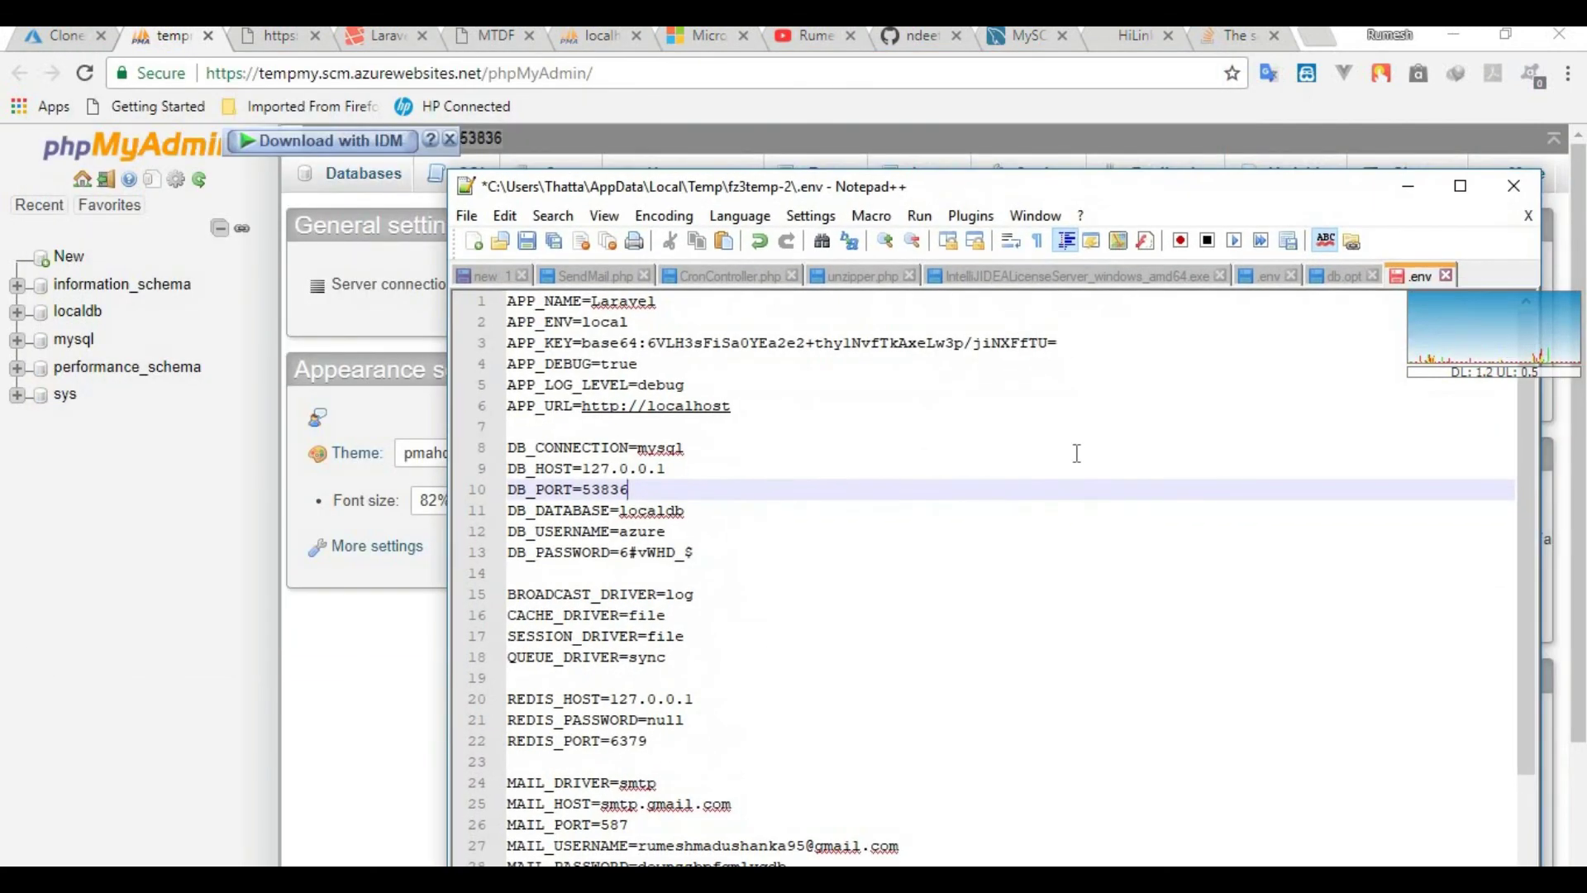
left_click(527, 242)
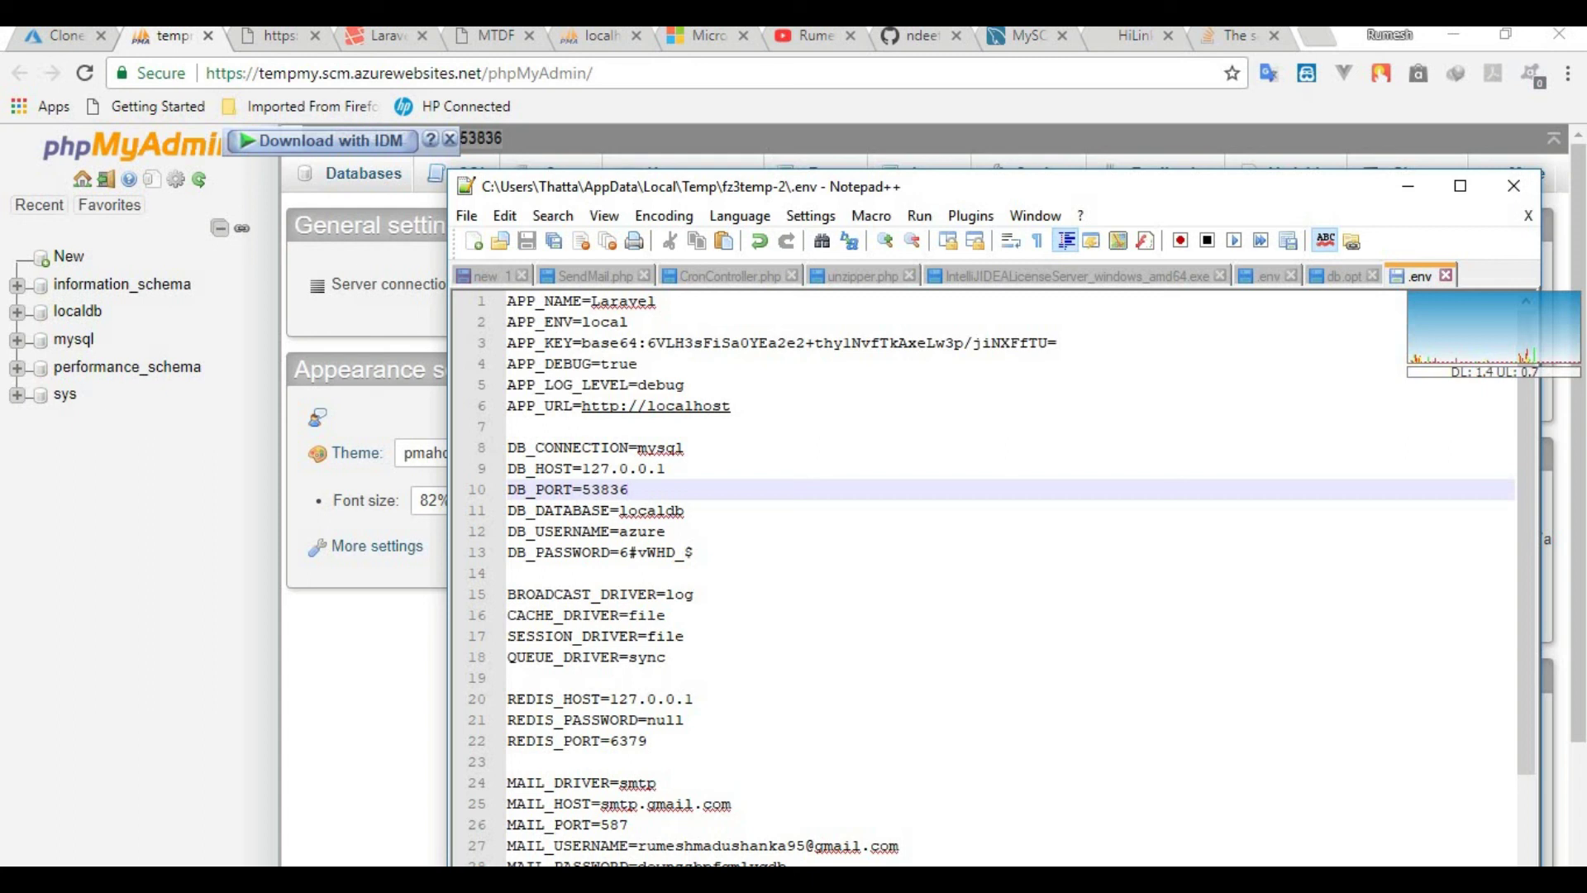
- Switch to FileZilla and upload the changed .env file back to /site/wwwroot on the server
left_click(670, 781)
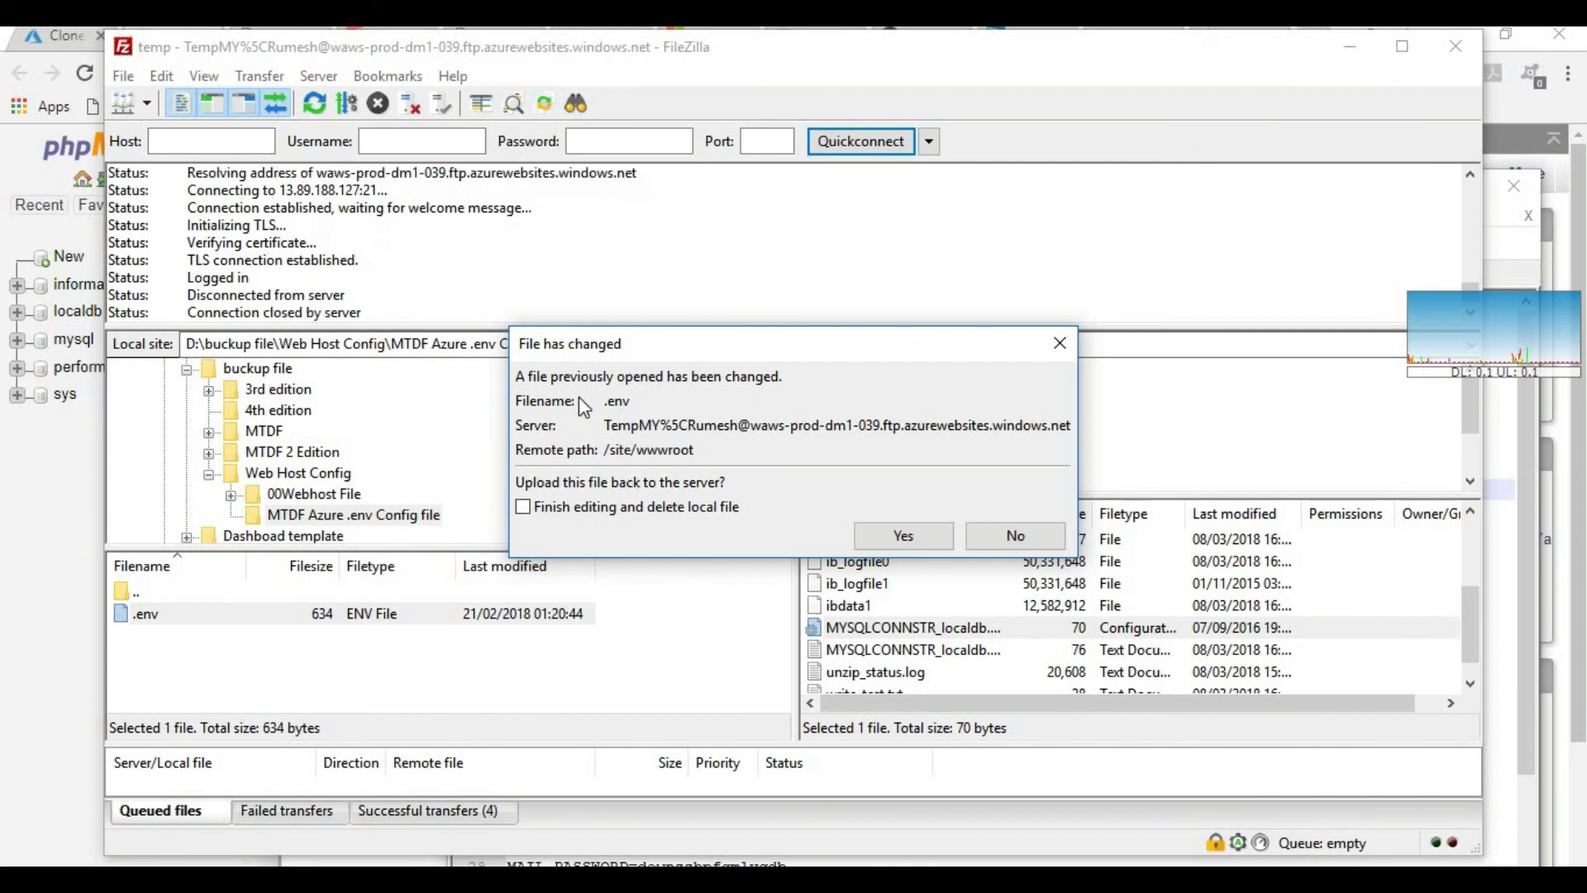
left_click_drag(665, 354, 630, 340)
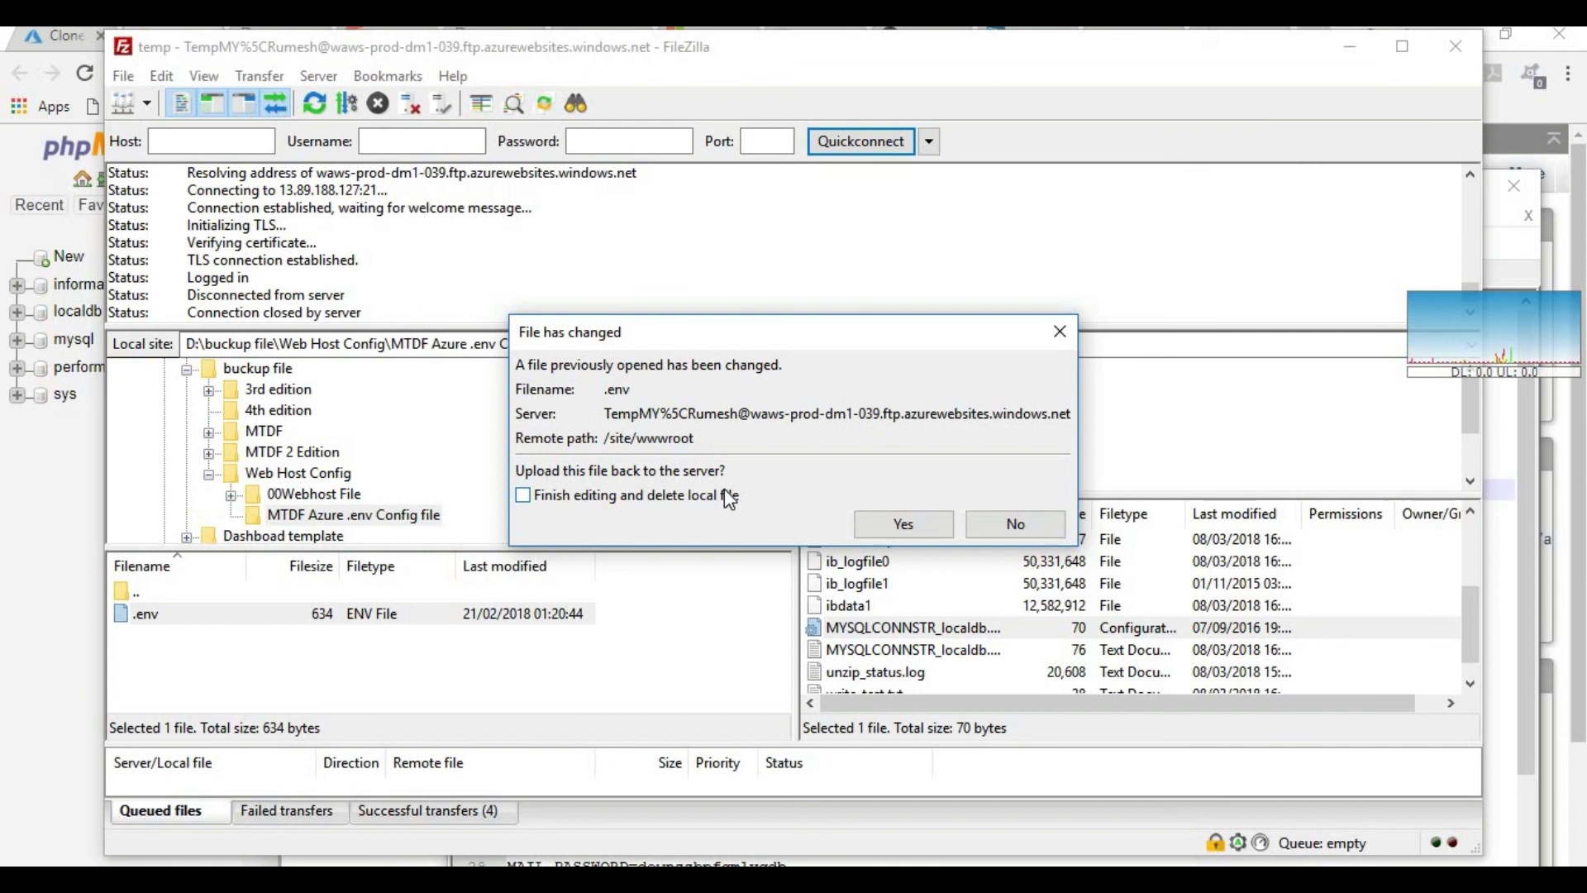
left_click(886, 532)
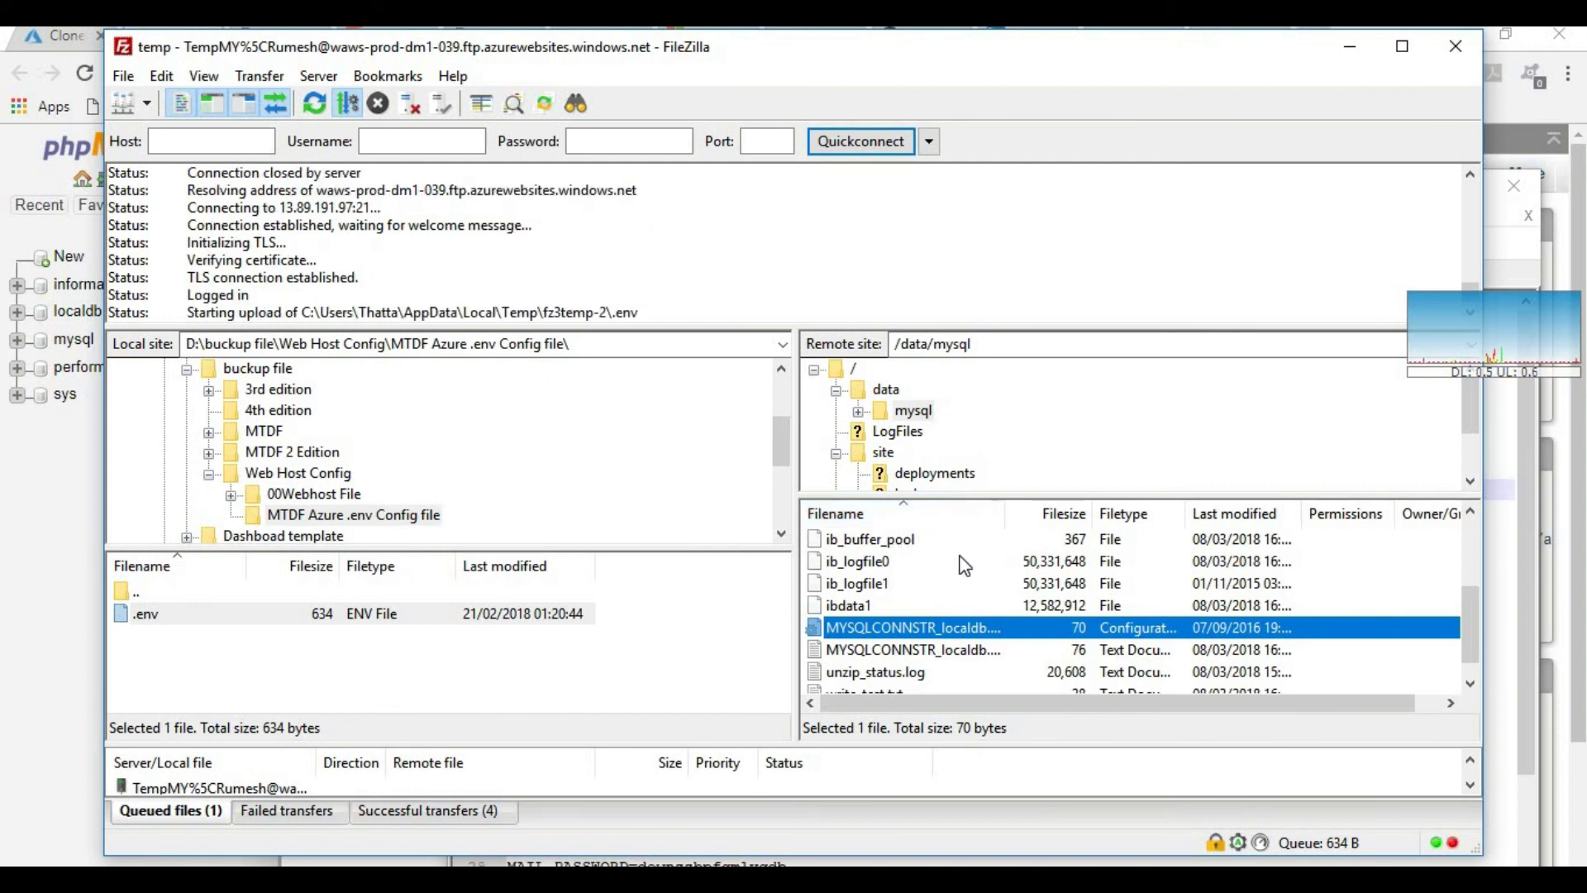
- Minimise FileZilla and Notepad++, and open the localdb database in the TempMY phpMyAdmin
left_click(1351, 47)
left_click(1408, 186)
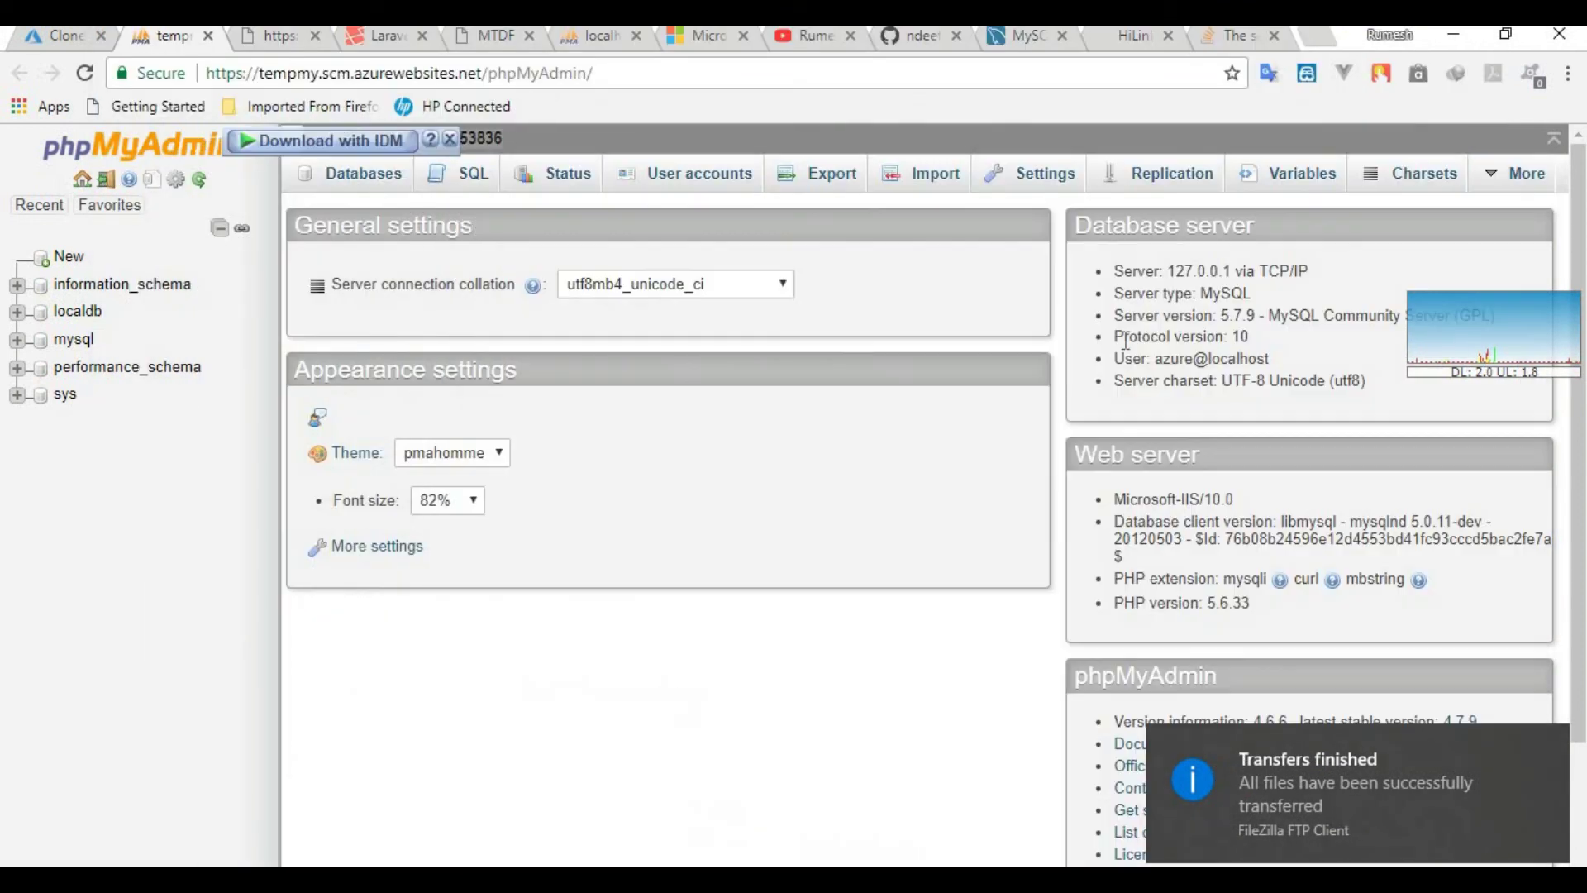
left_click(77, 314)
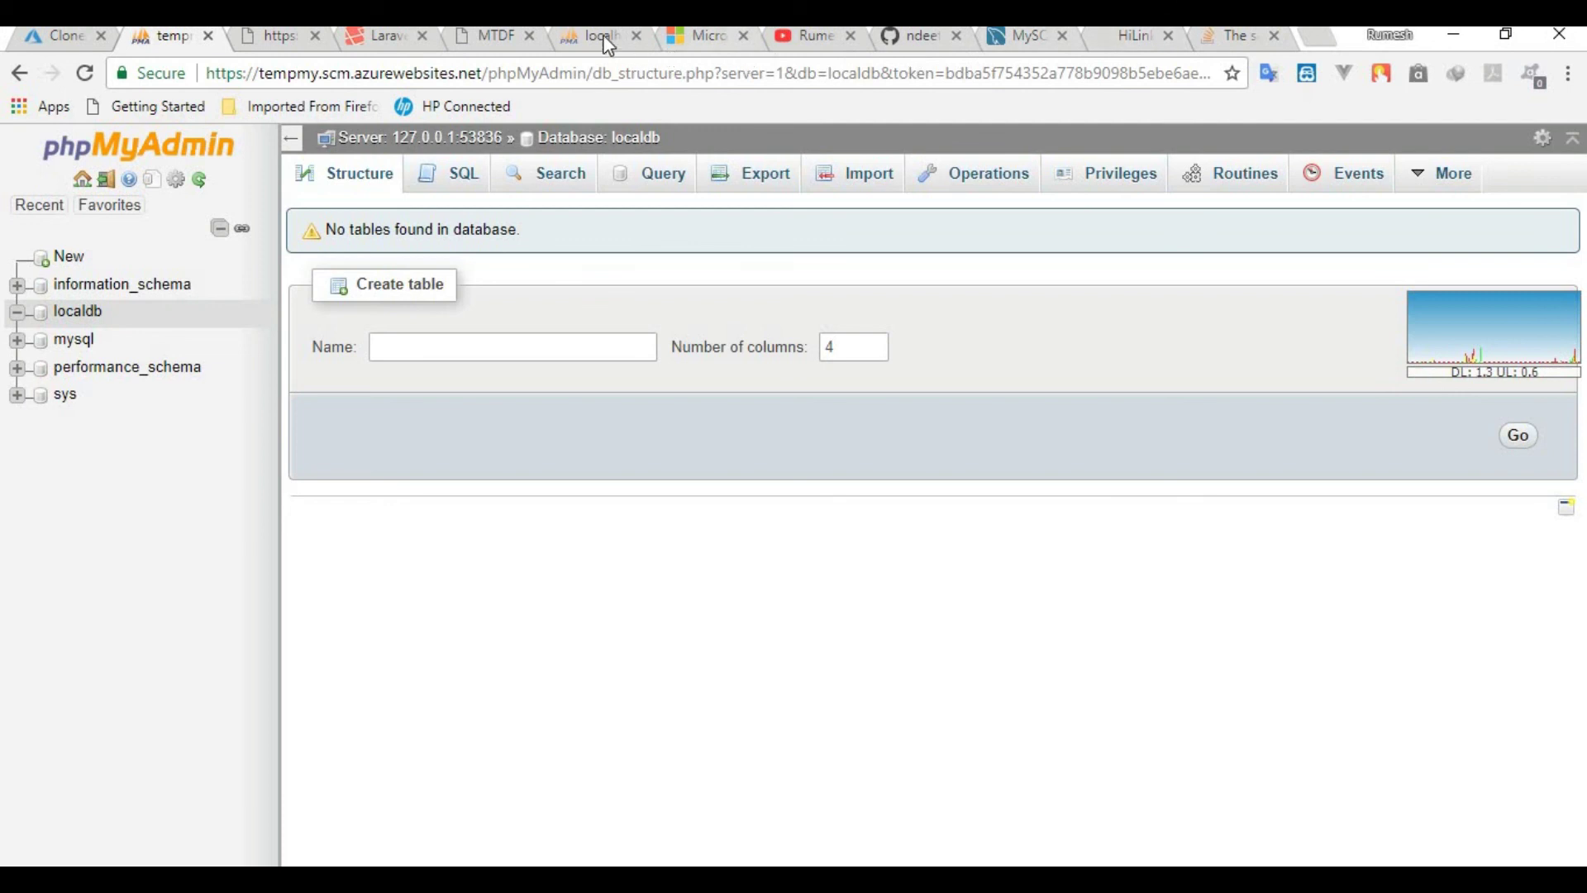
- Switch to the localhost phpMyAdmin and export the mtd database with the Quick method in SQL format
key("ctrl+6")
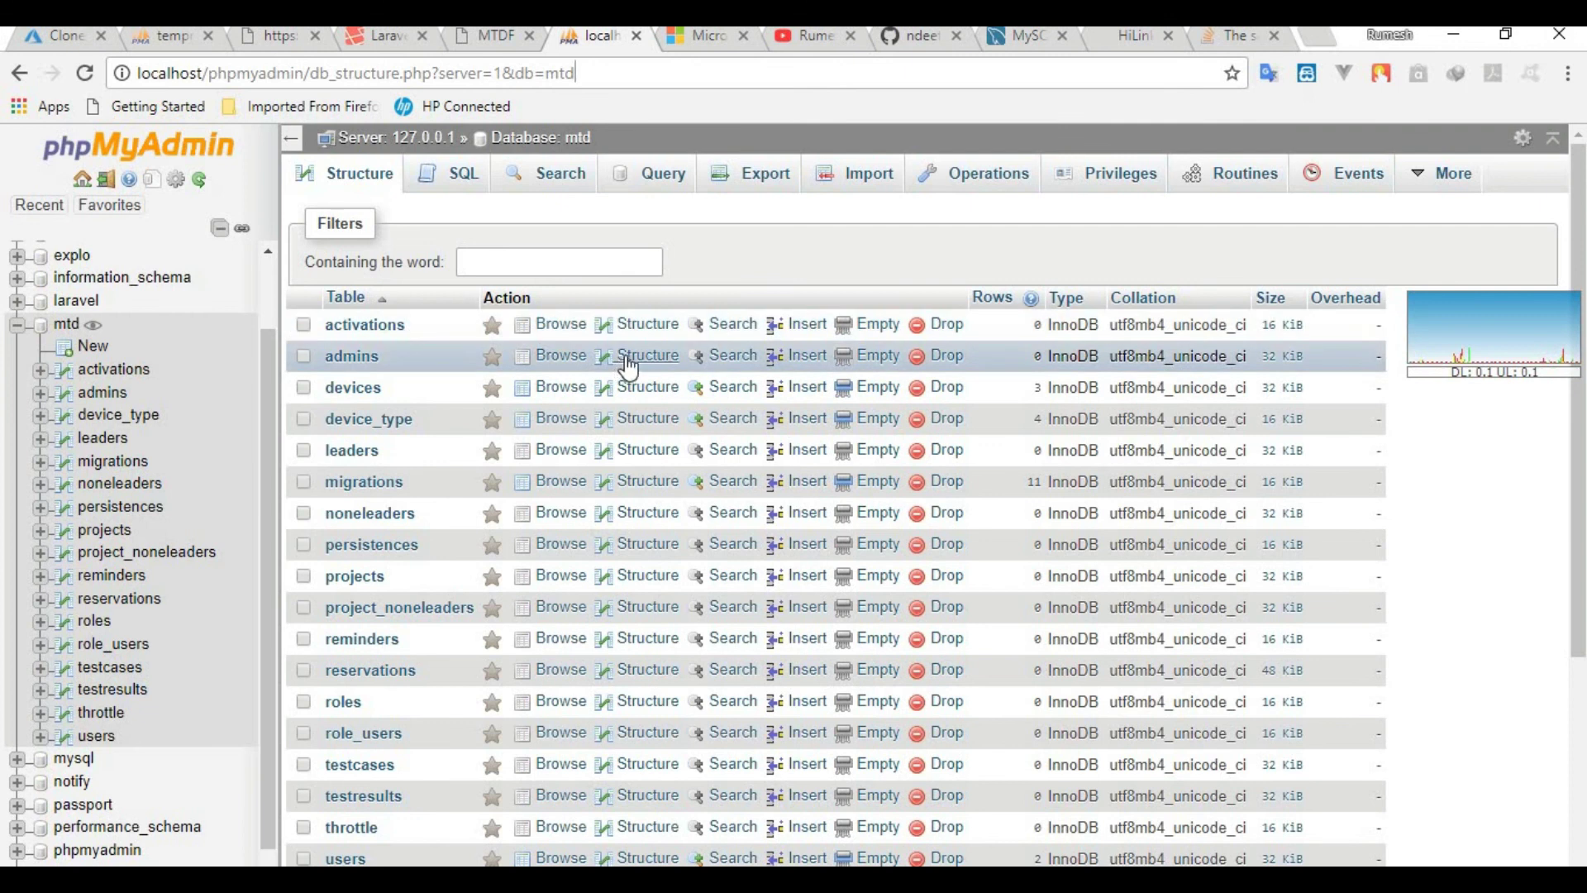
left_click(496, 258)
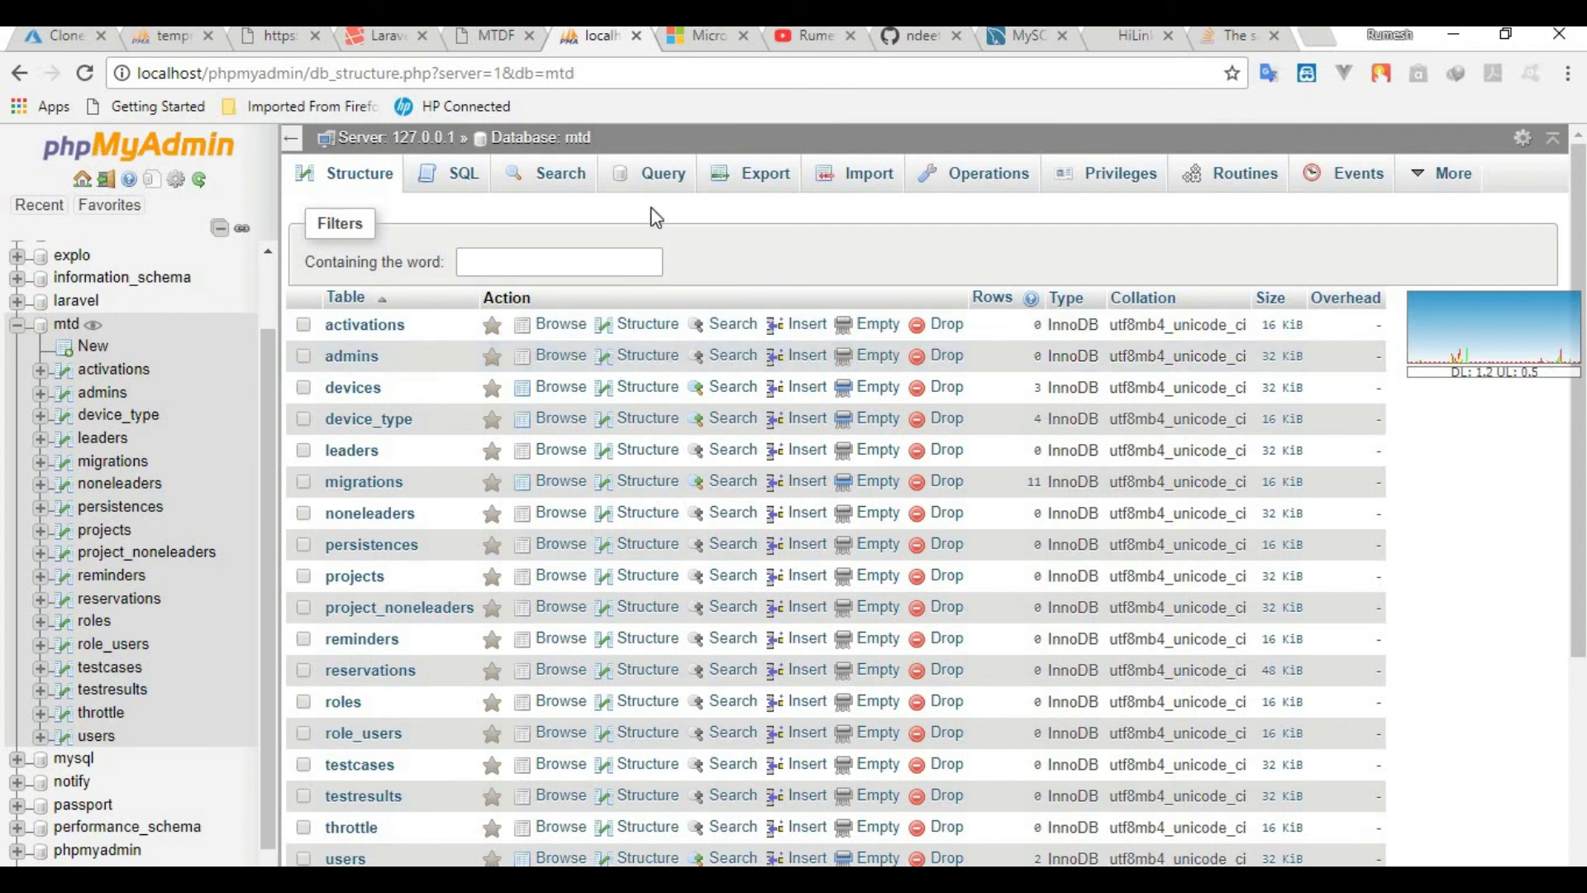
left_click(754, 190)
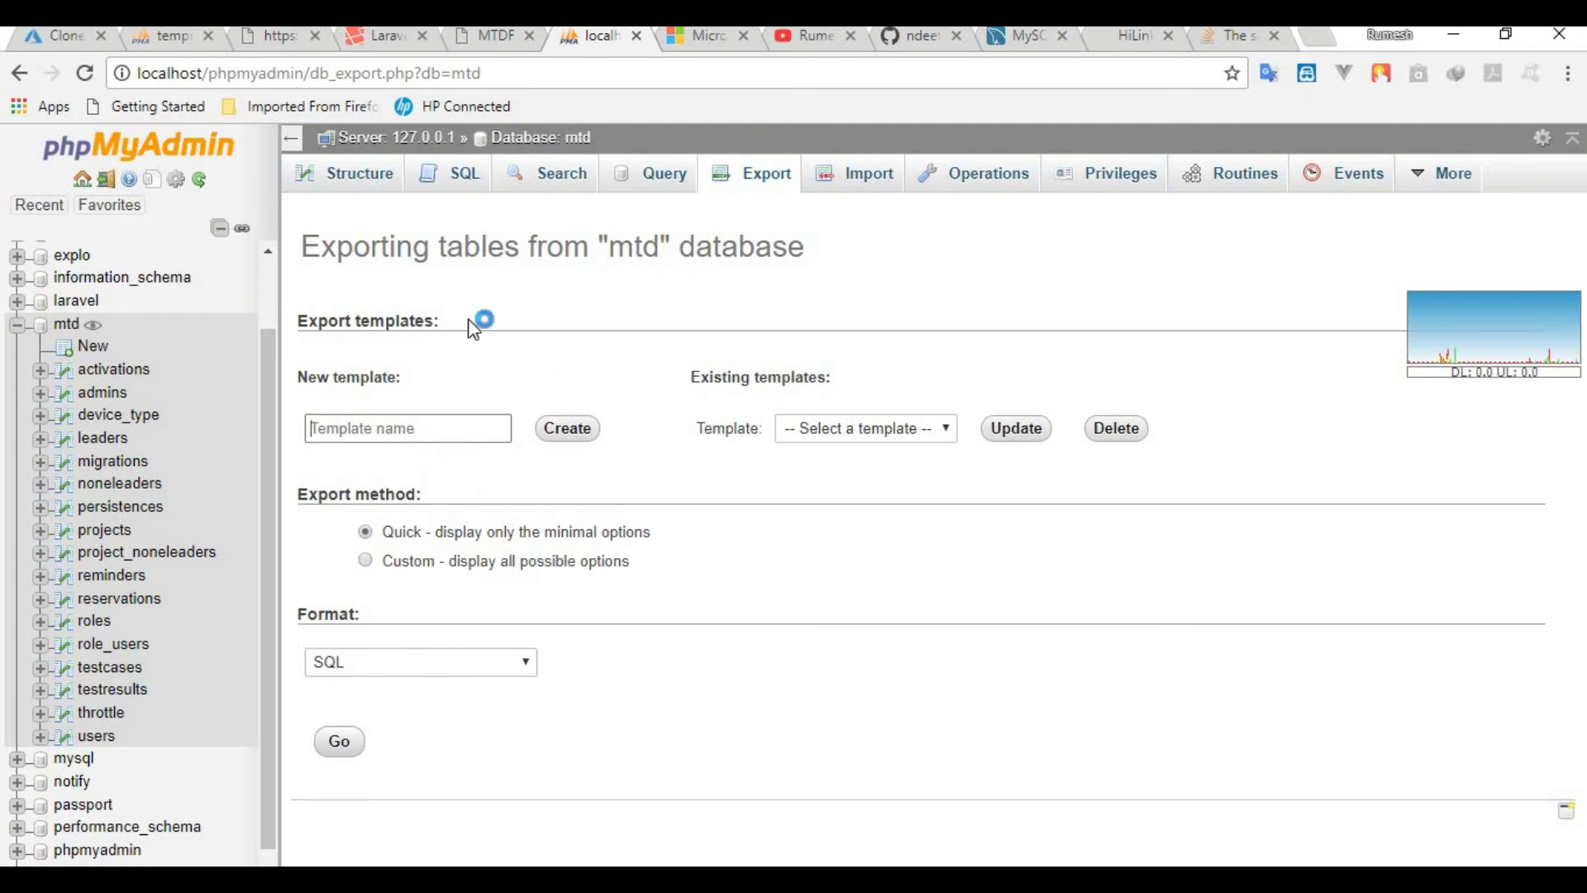
left_click(340, 744)
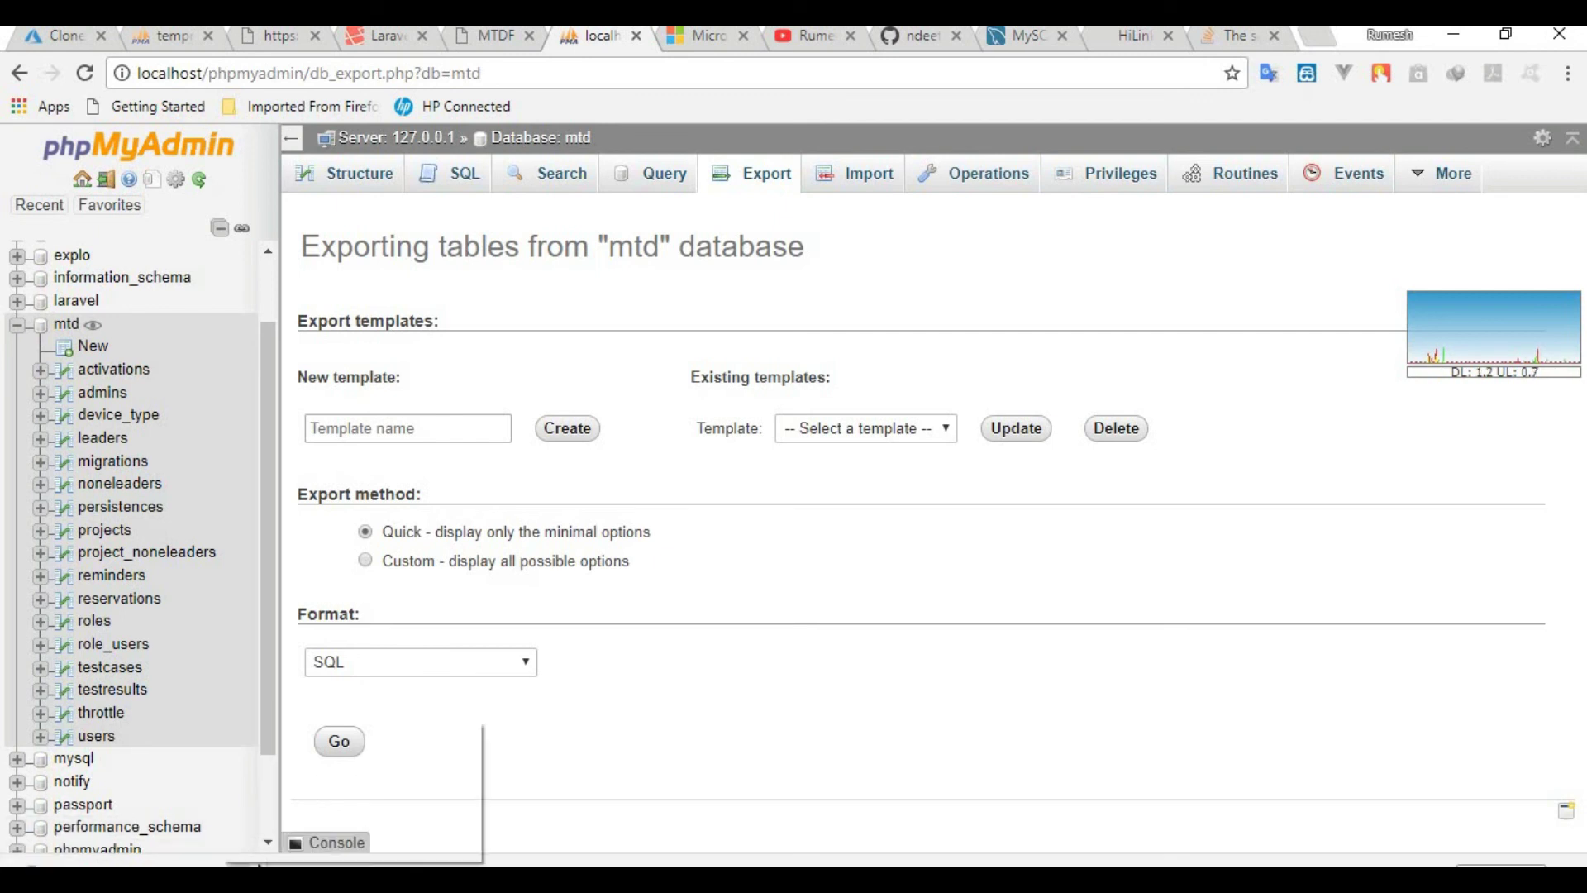
- Open the exported mtd.sql file from the Downloads folder in Notepad++
left_click(285, 808)
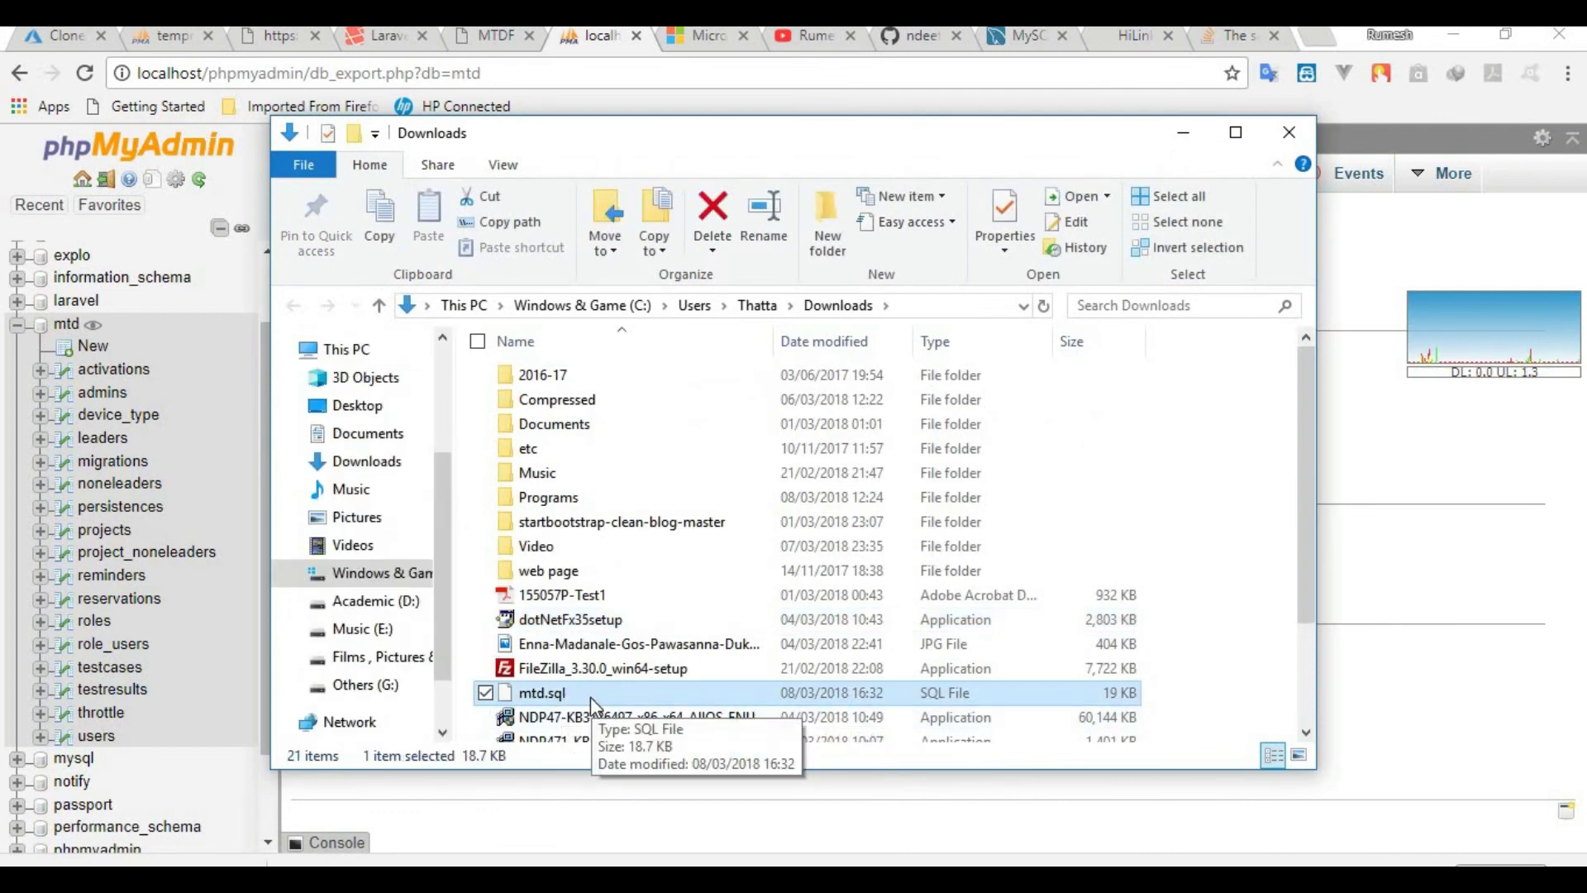
right_click(590, 694)
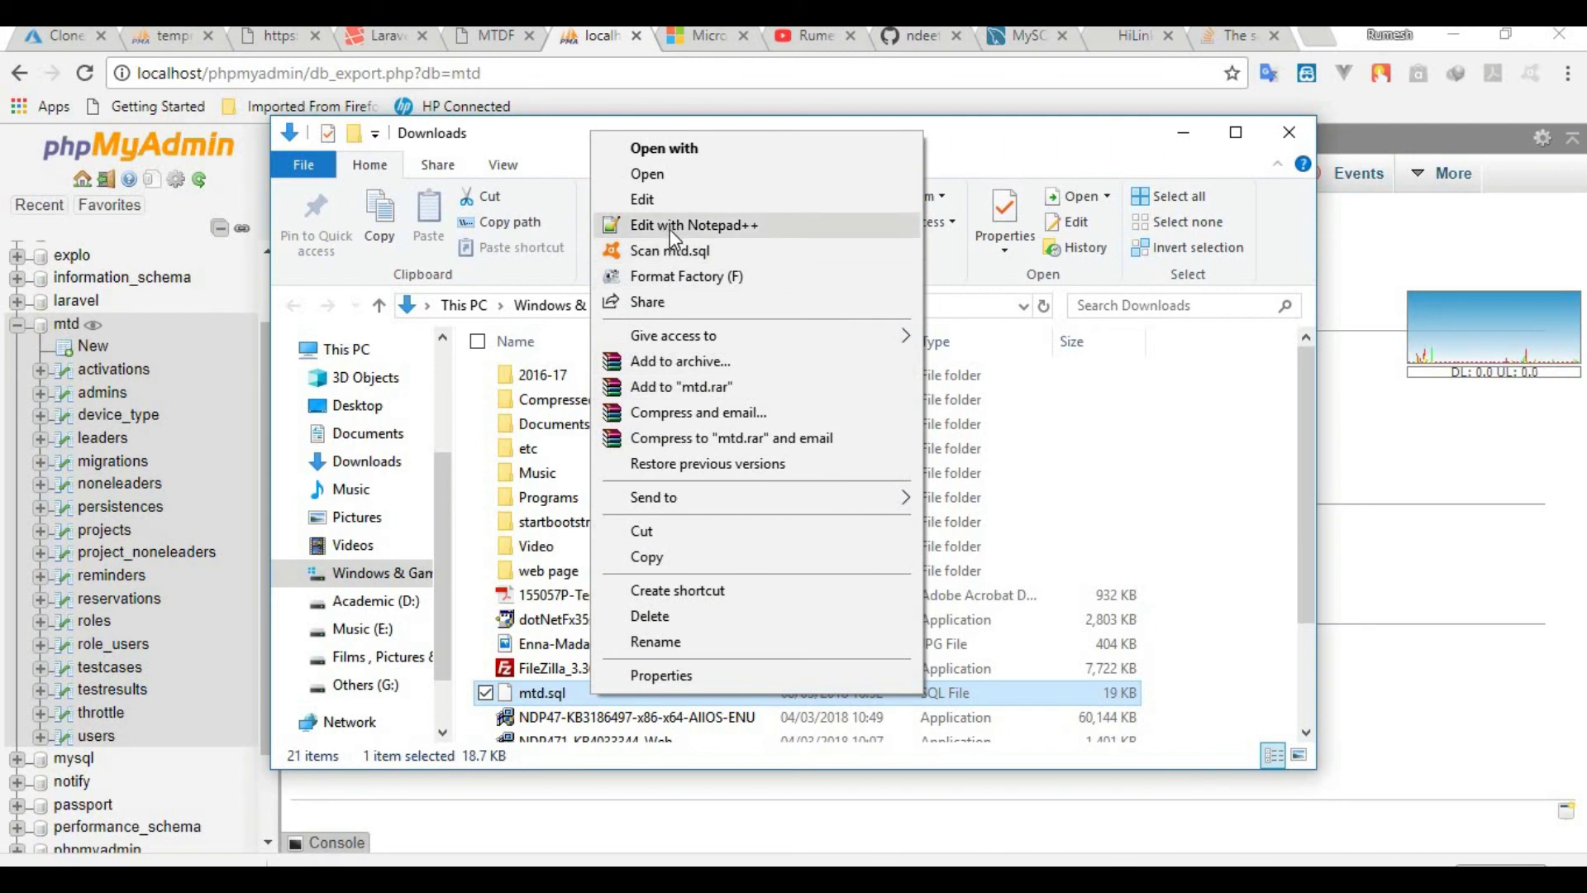
left_click(699, 226)
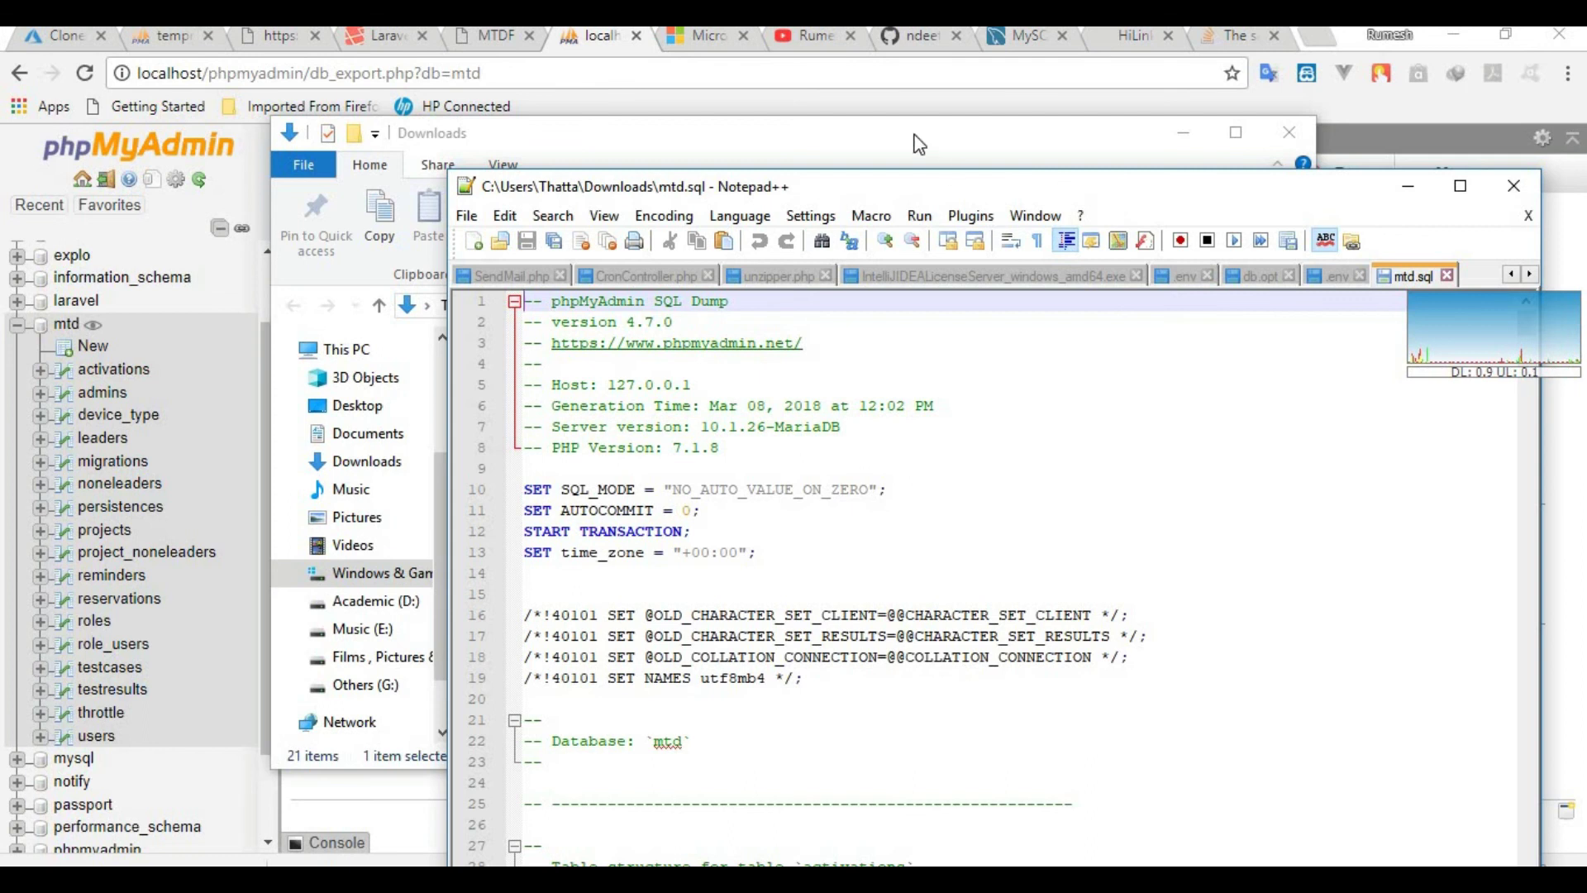
left_click_drag(917, 186, 712, 130)
- Look through the SQL dump, select and copy all of its contents, and minimise Notepad++
scroll(826, 526, "down", 13)
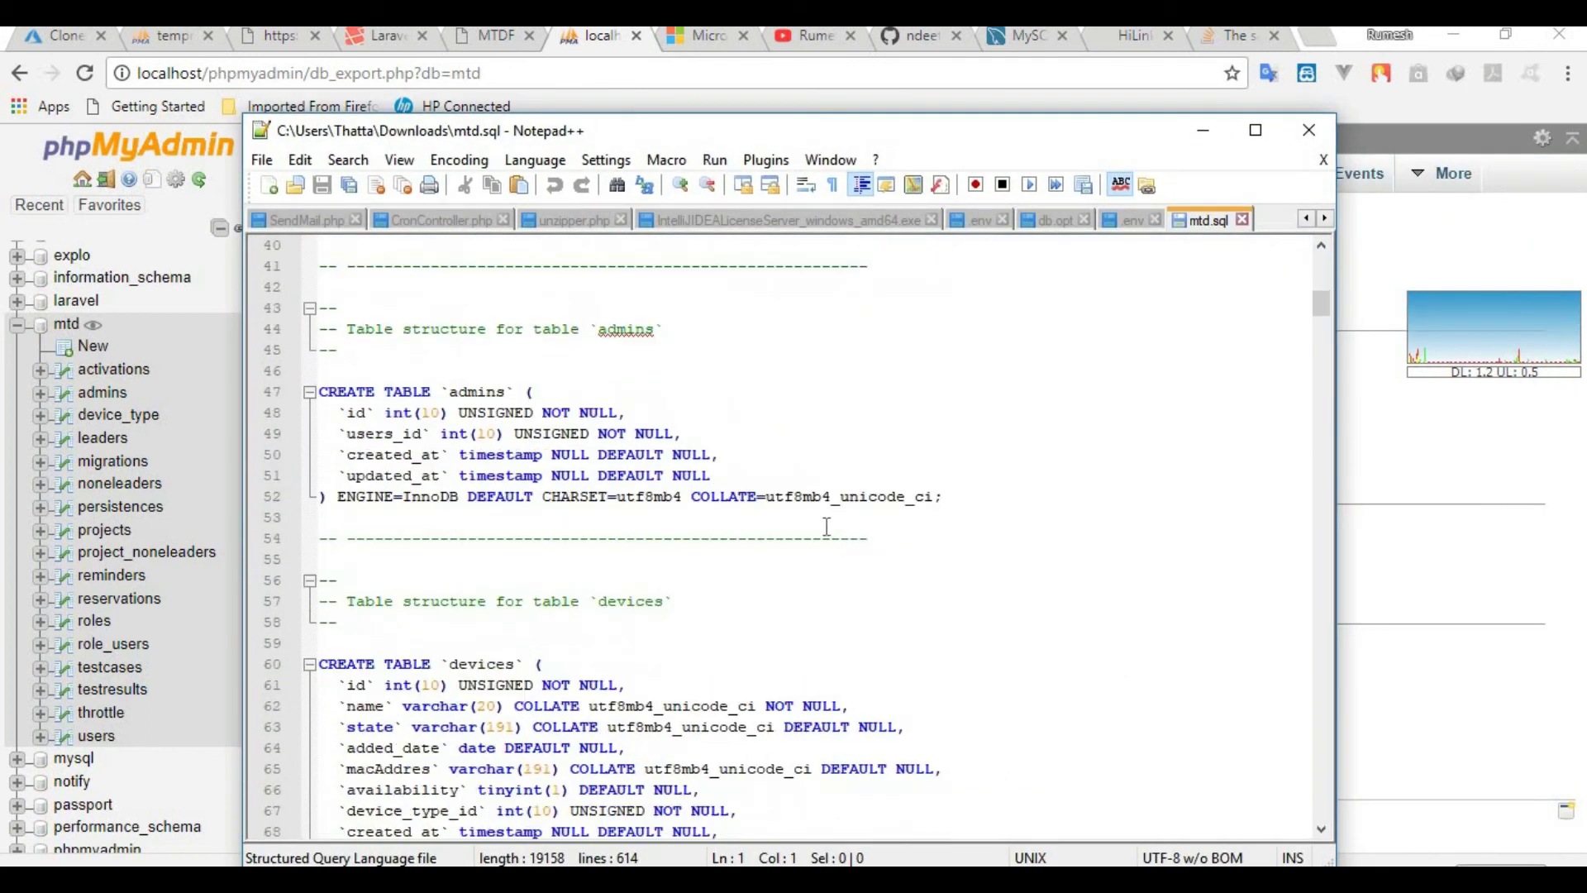
scroll(851, 542, "down", 9)
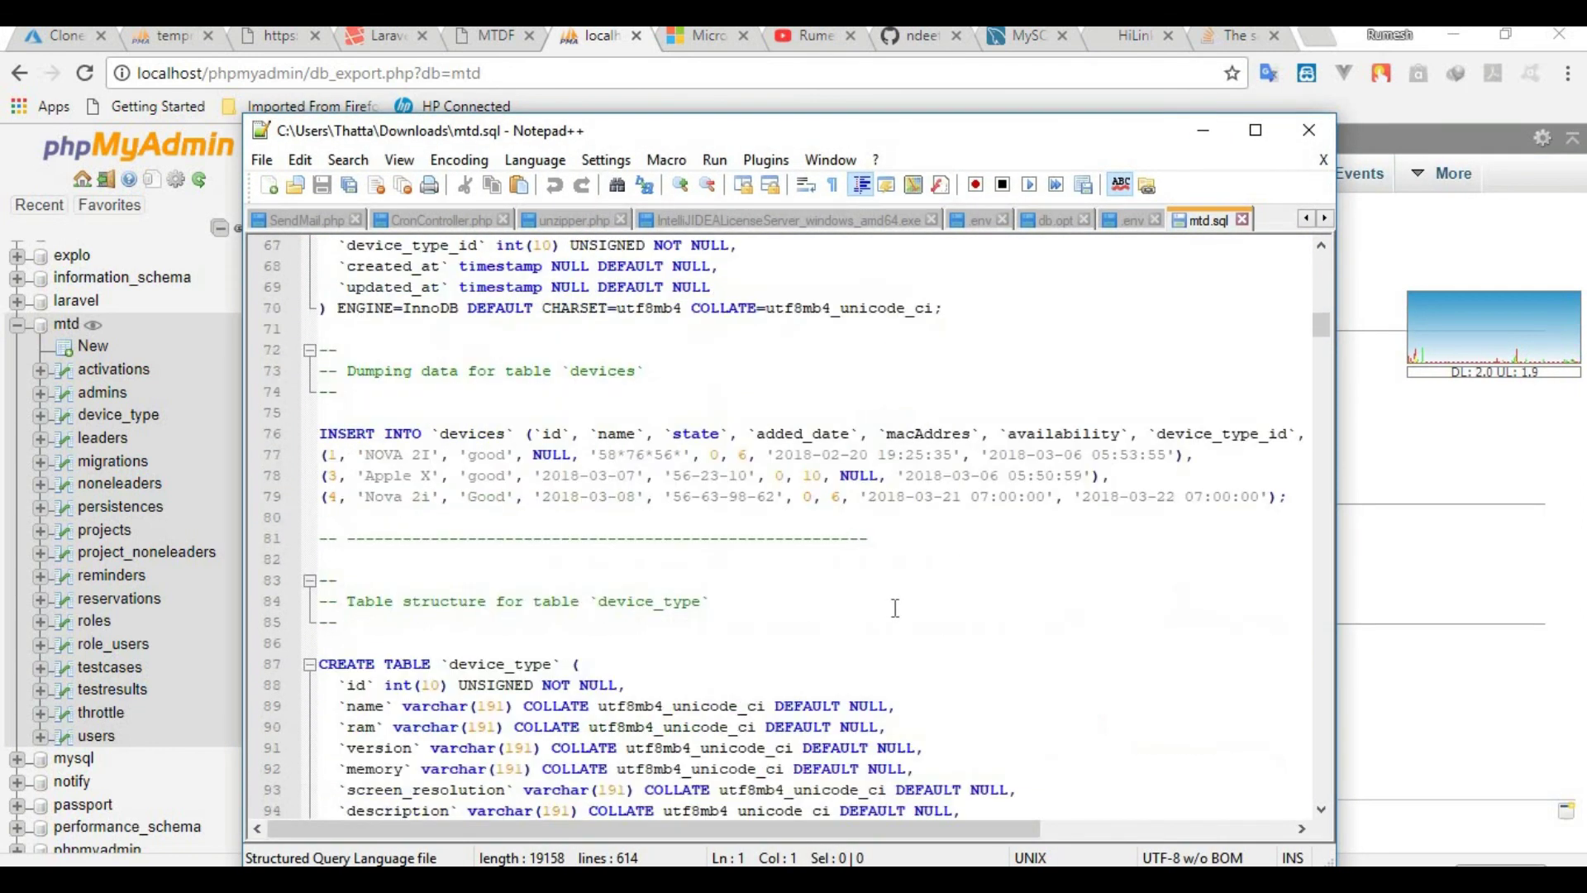
scroll(895, 607, "up", 4)
key("ctrl+a")
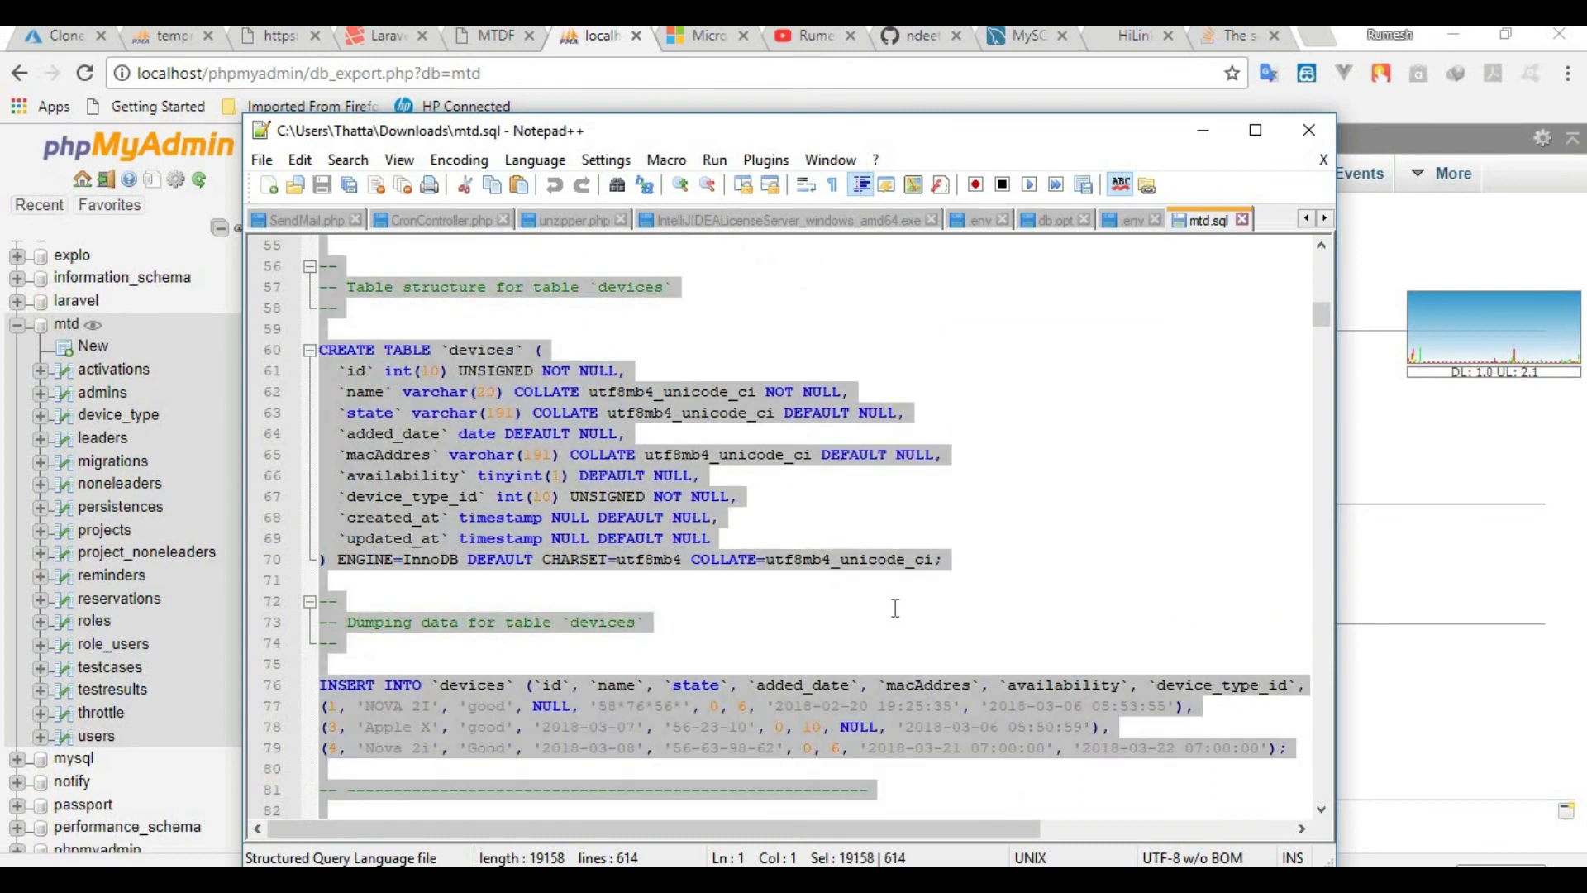
left_click(1203, 132)
- Switch to the TempMY phpMyAdmin, paste the copied SQL dump as a query on the localdb database, and run it
left_click(165, 46)
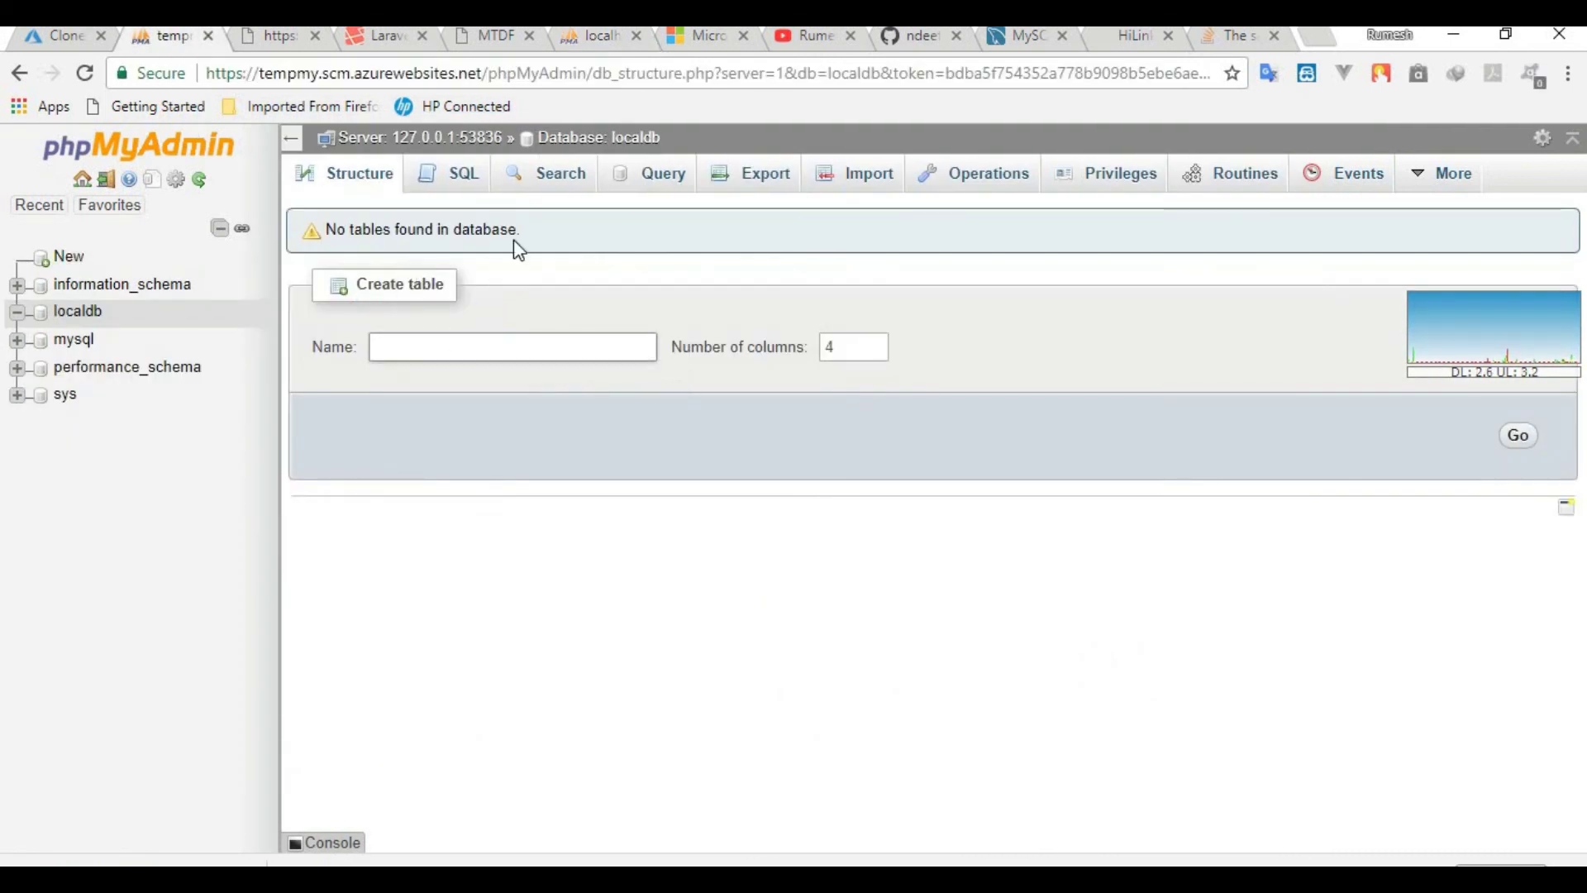
left_click(443, 187)
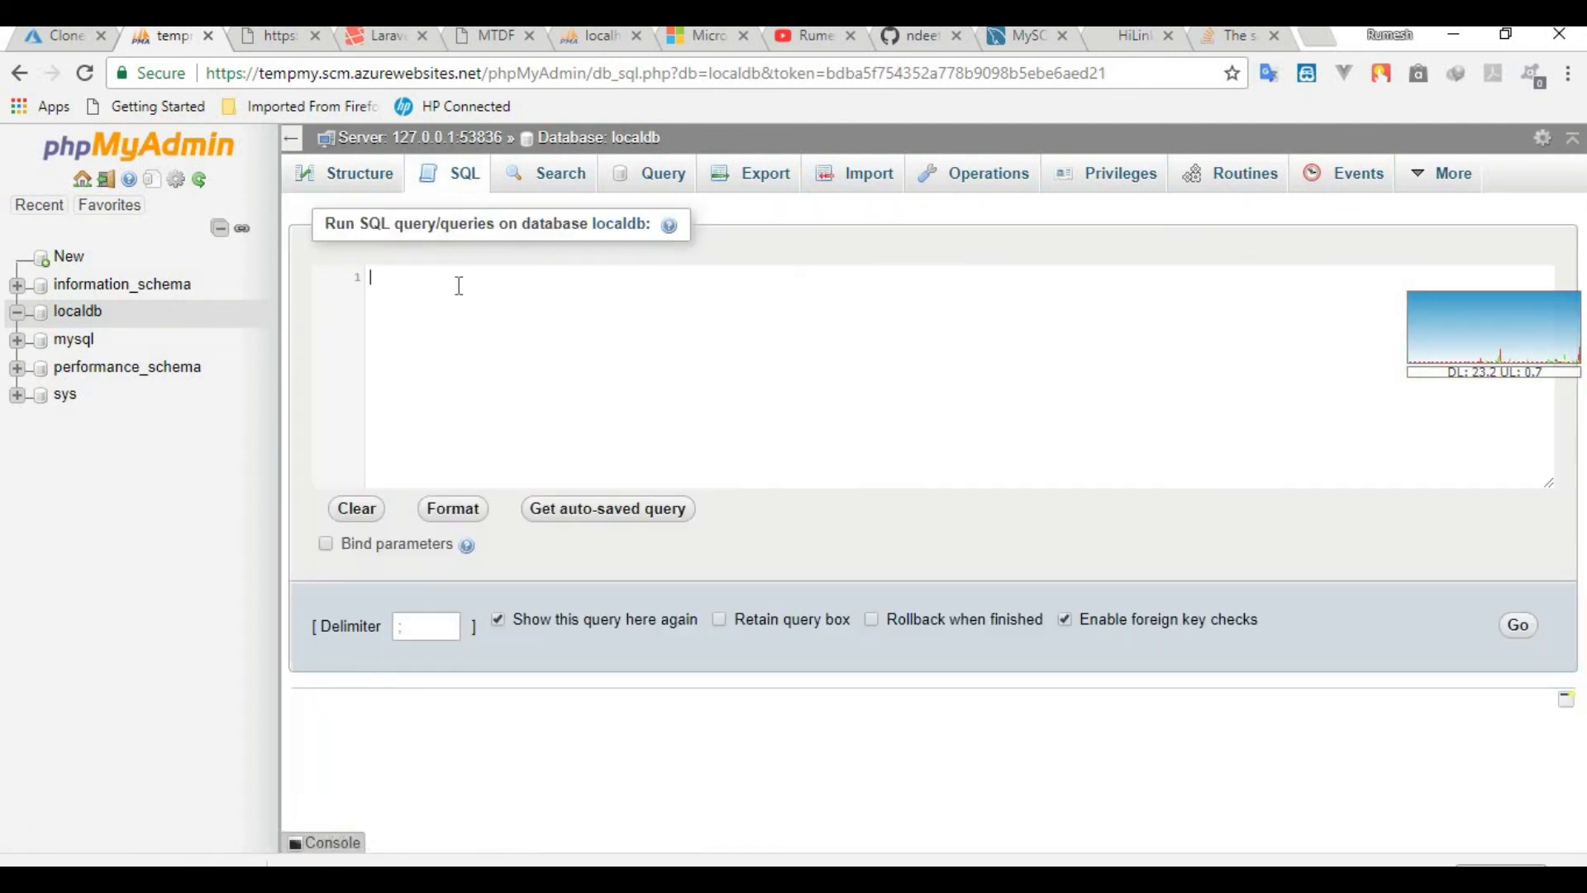
key("ctrl+v")
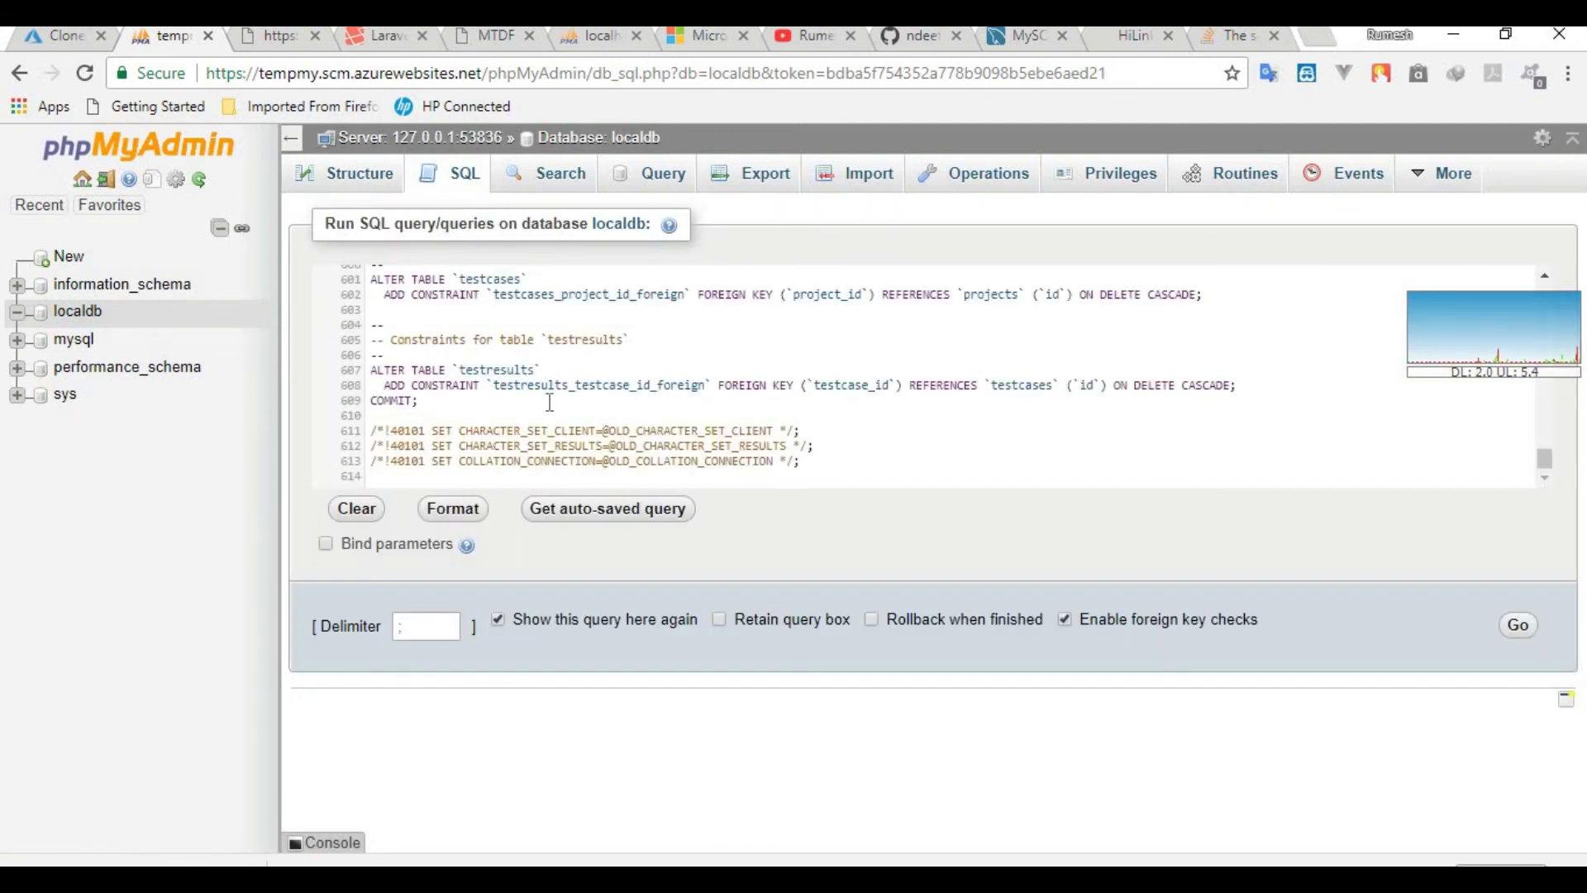
scroll(550, 403, "up", 15)
scroll(550, 403, "up", 14)
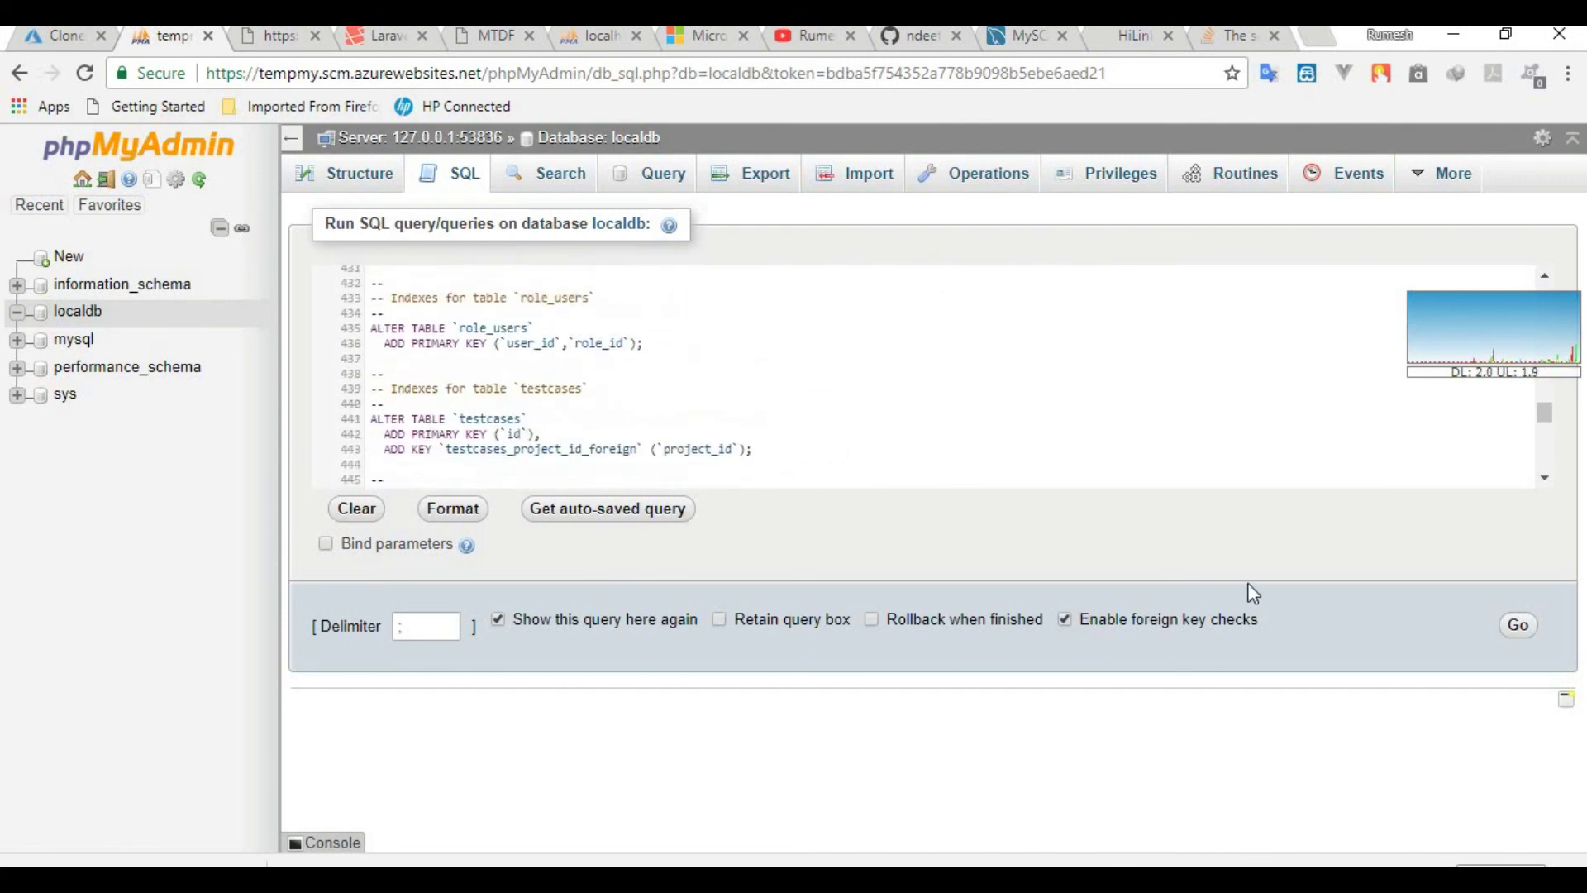
left_click(1519, 633)
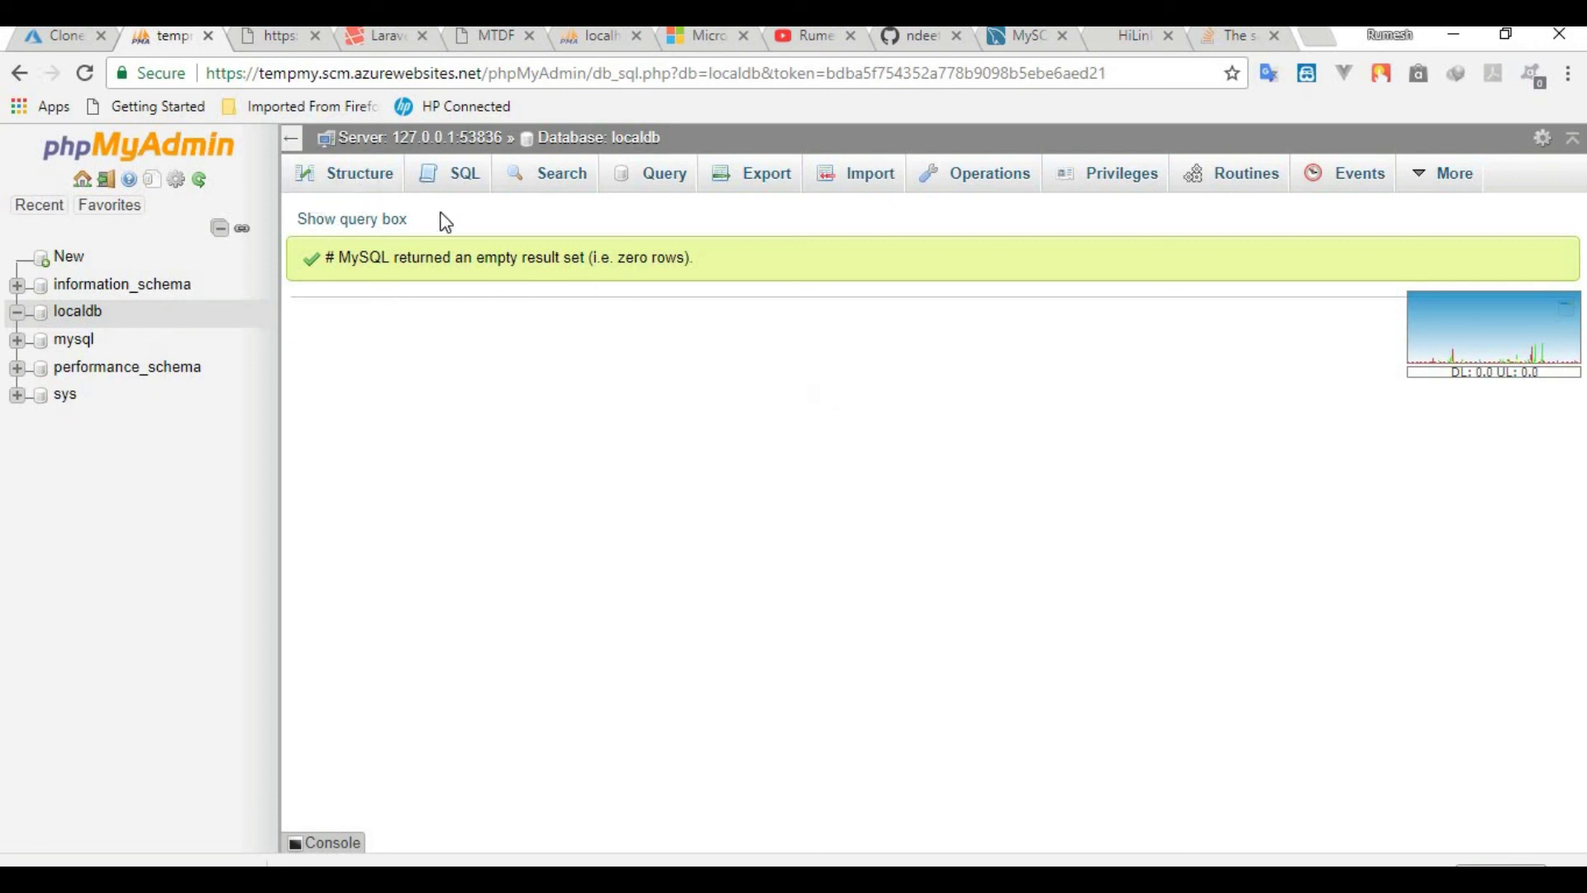
- Check the list of tables in the localdb database structure
left_click(352, 188)
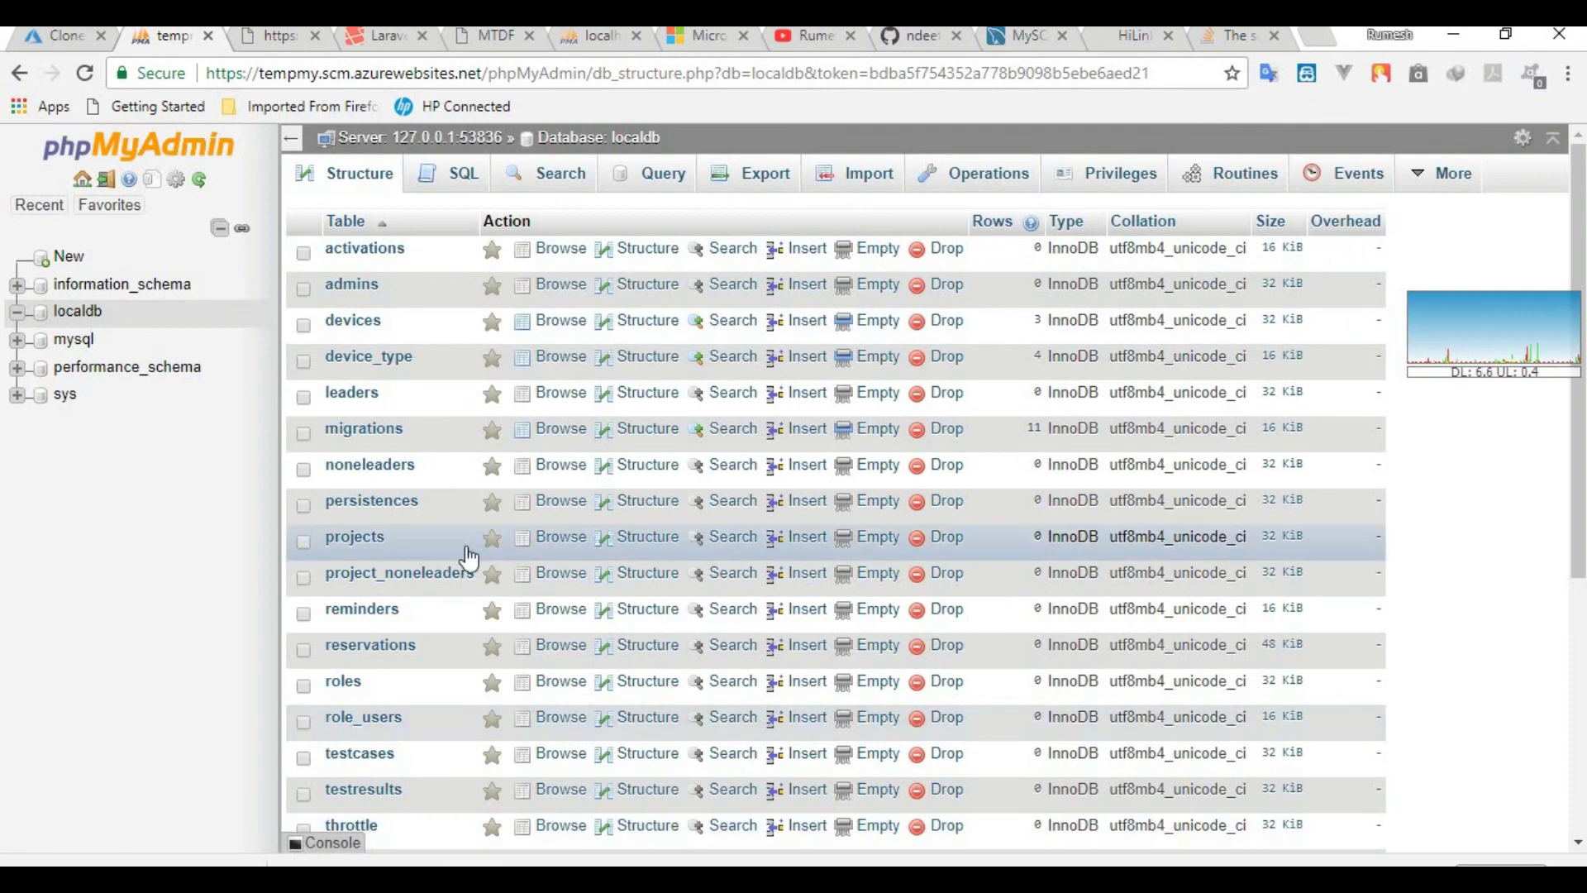
scroll(517, 656, "down", 5)
scroll(495, 537, "up", 5)
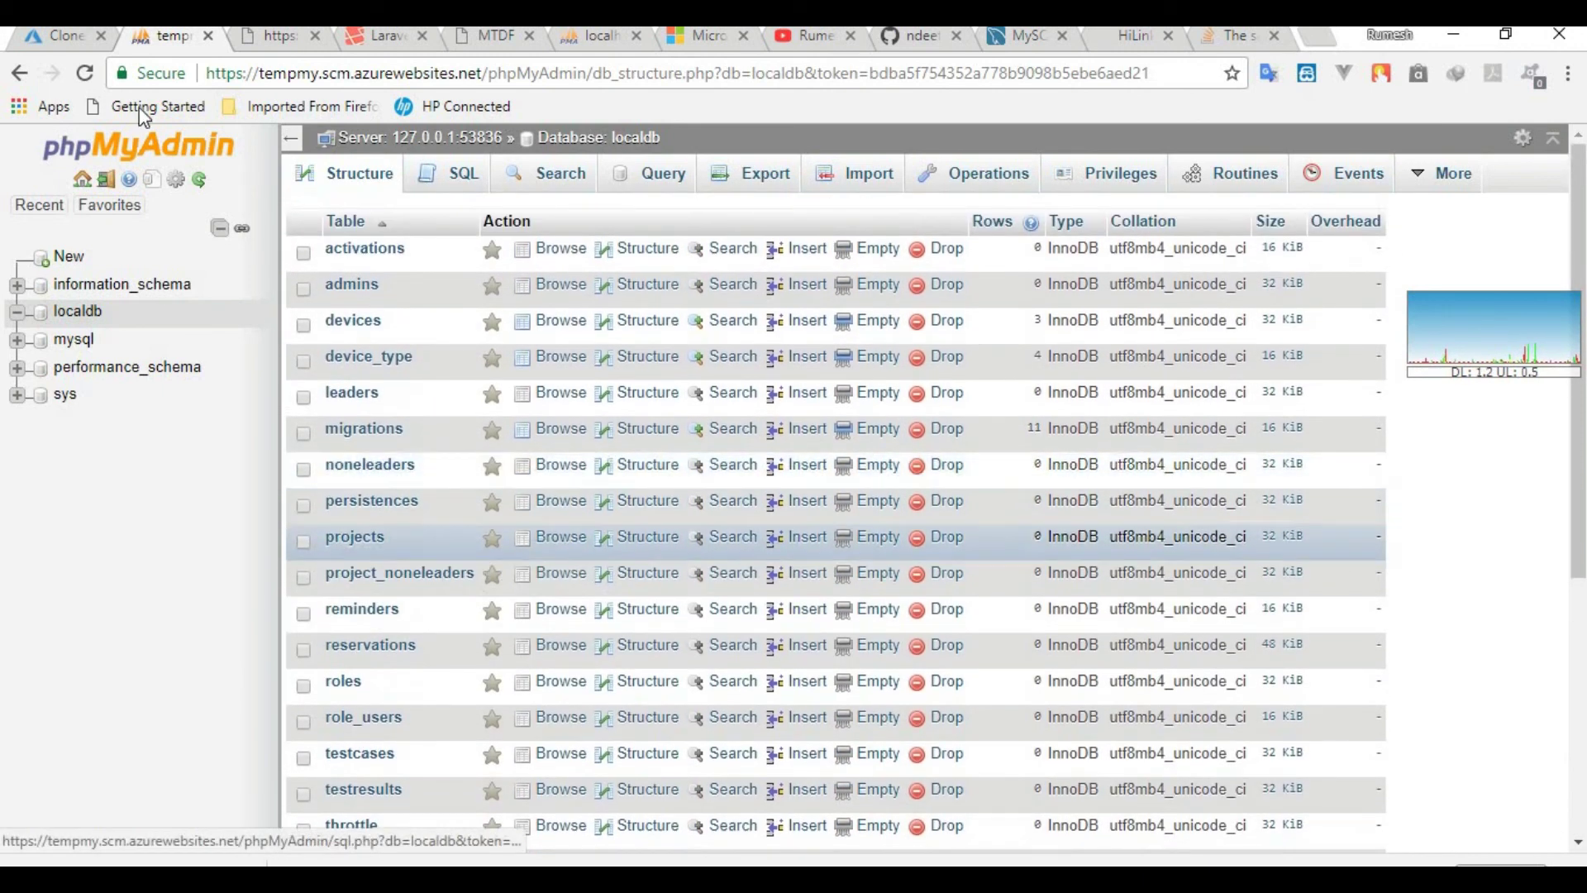
left_click(39, 42)
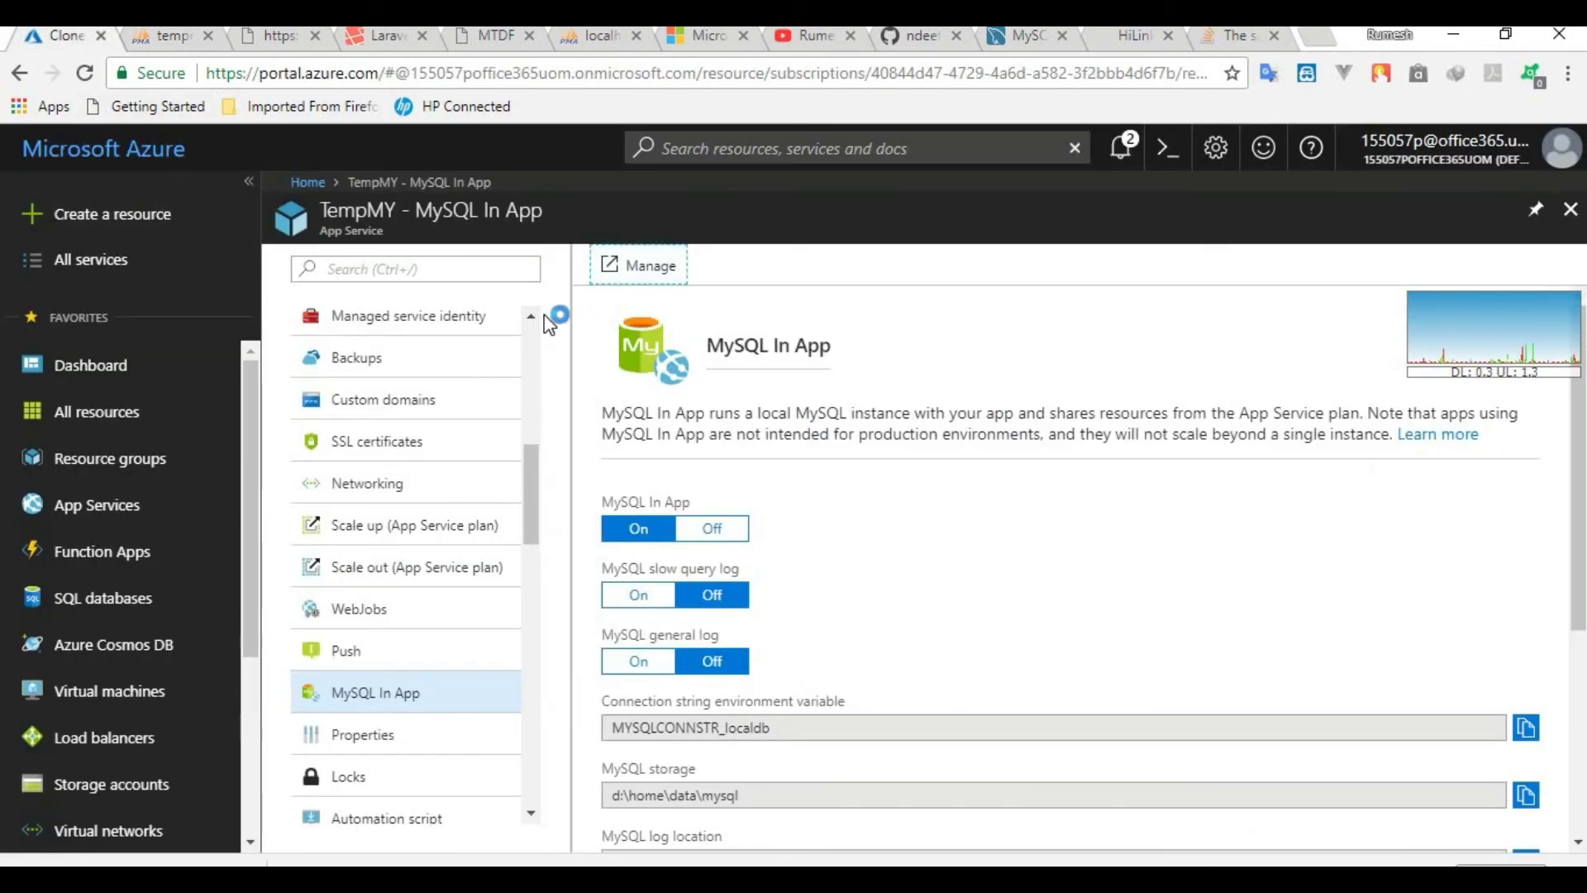
scroll(496, 347, "up", 5)
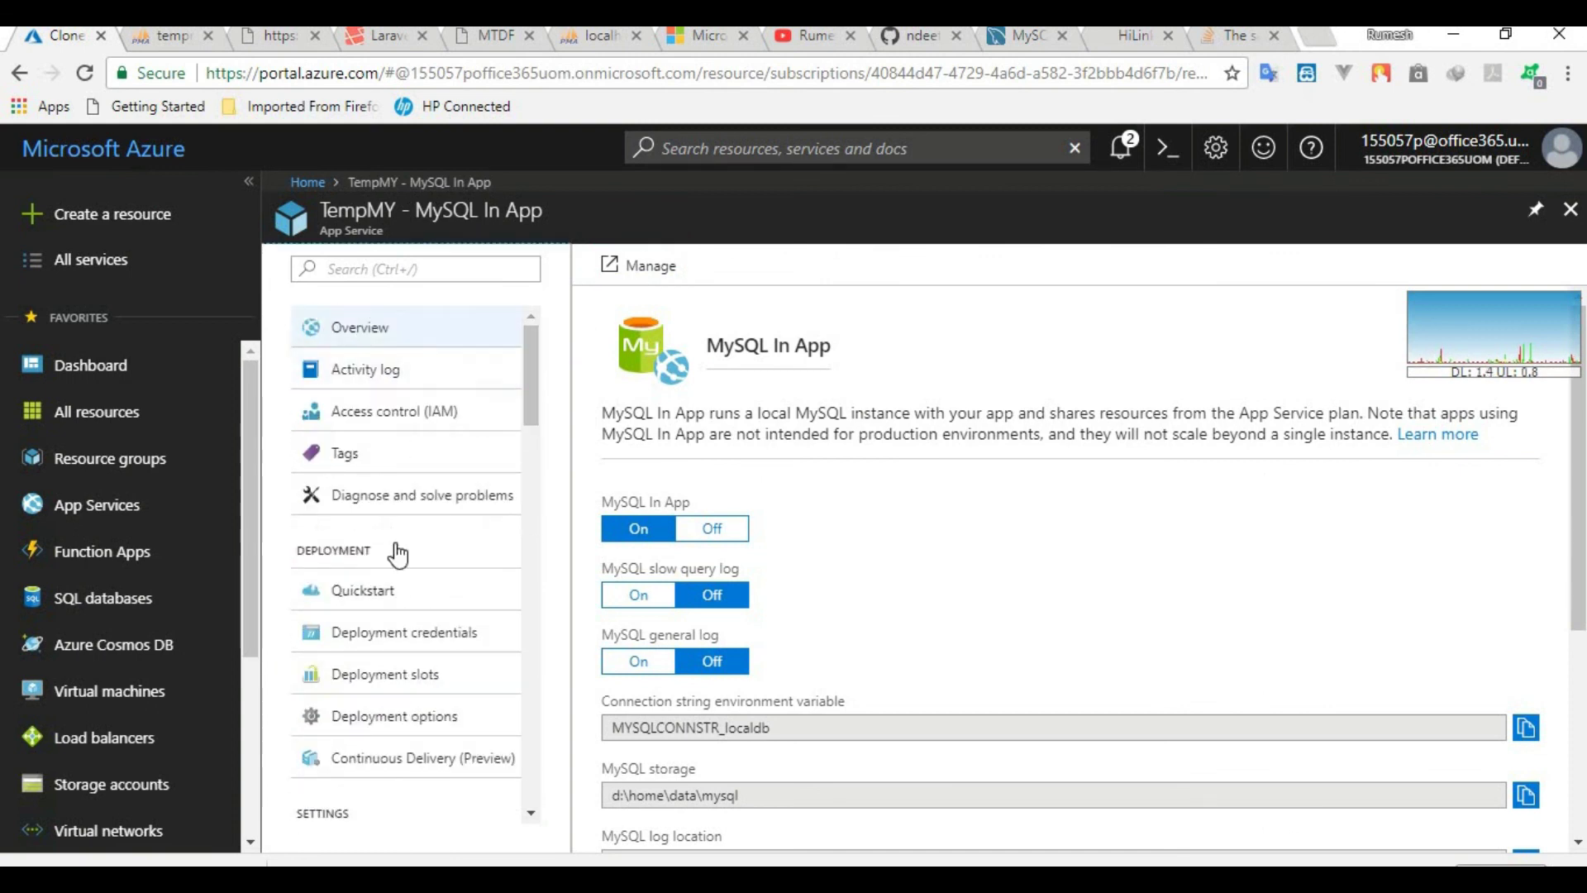
left_click(387, 335)
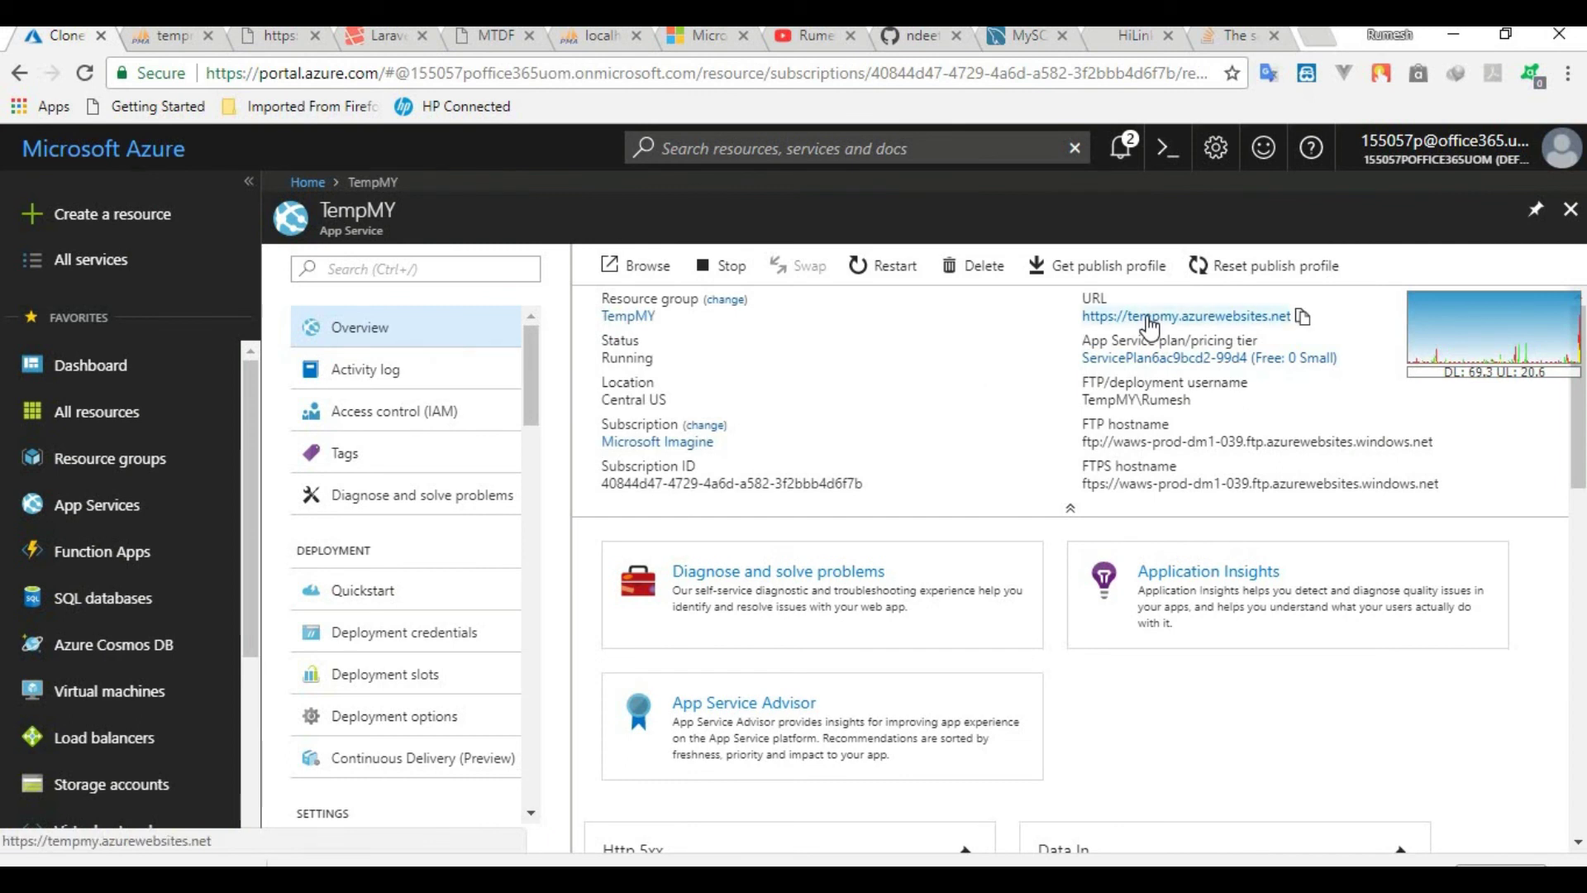
left_click(1149, 318)
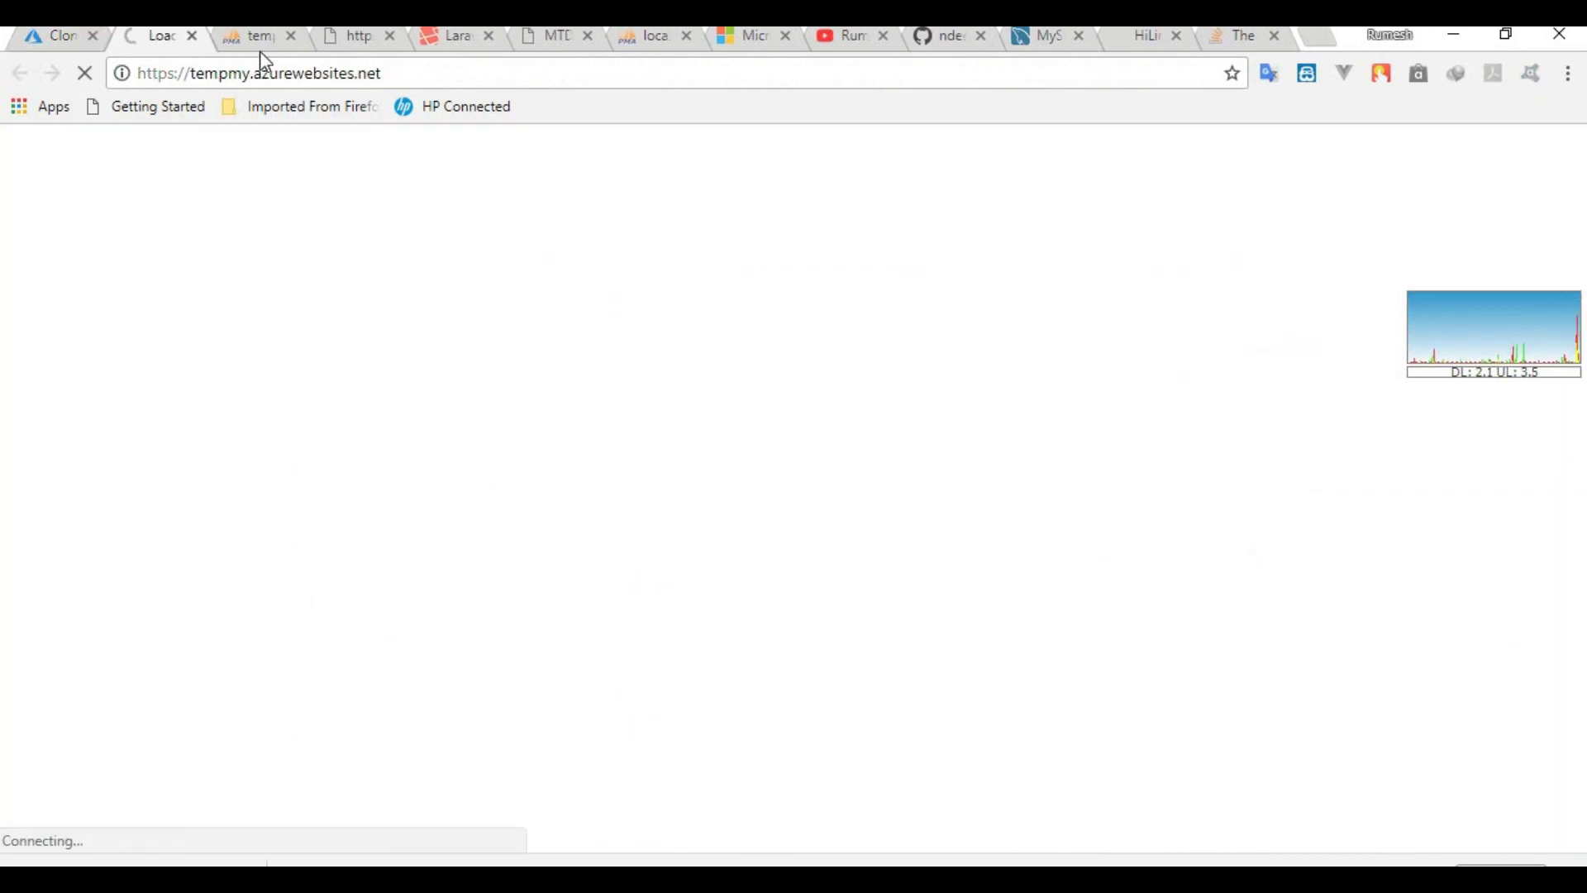
left_click(291, 36)
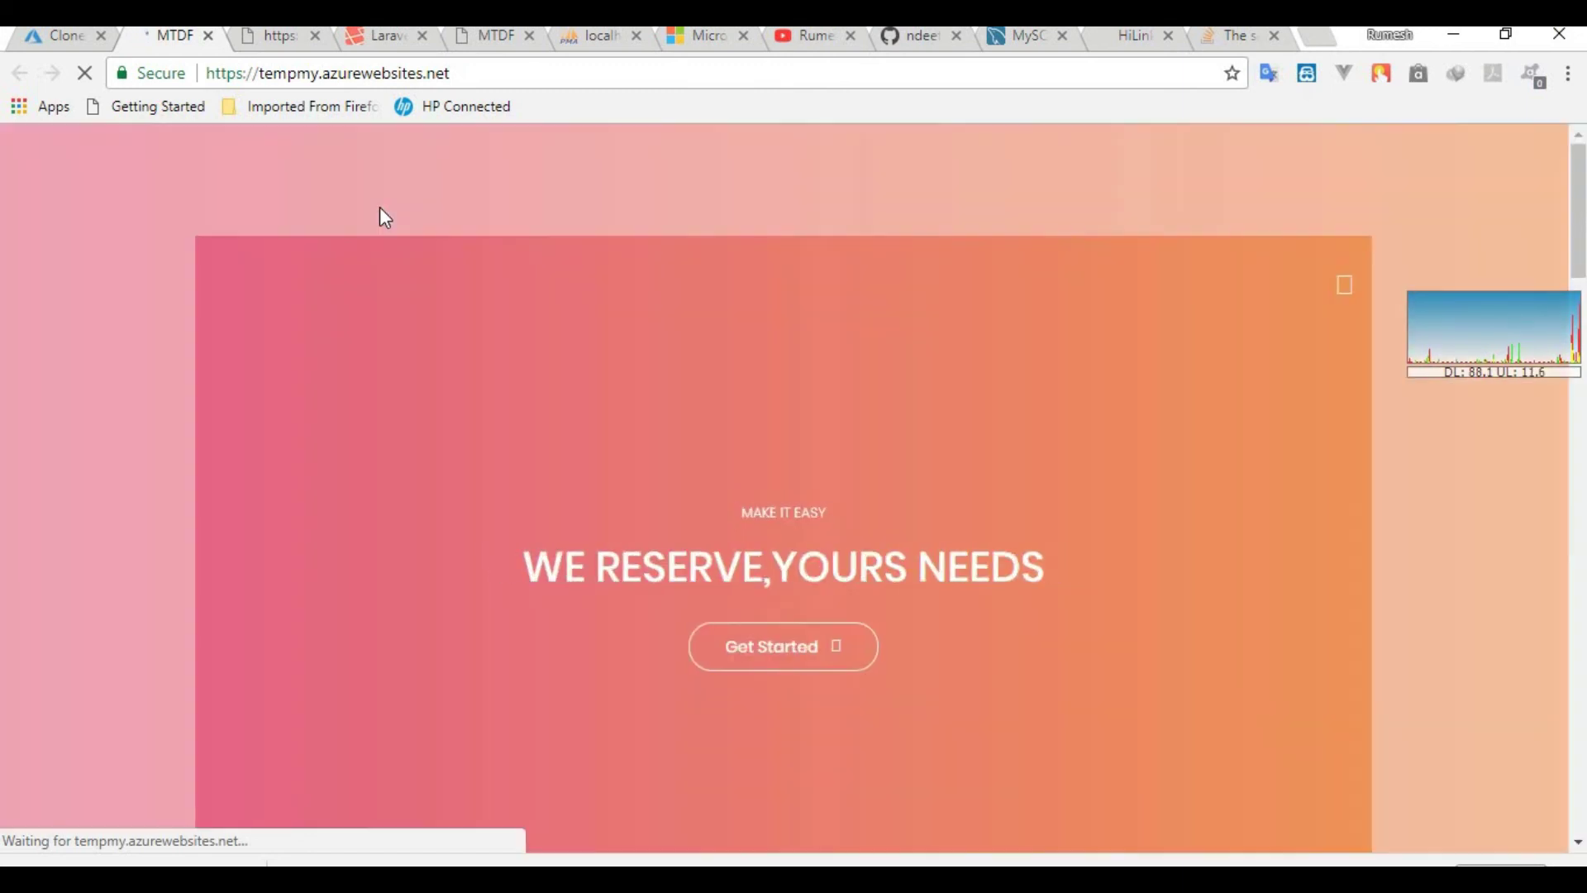
- Look through the hosted MTDF home page down to the offered services and return to its beginning
scroll(511, 241, "down", 3)
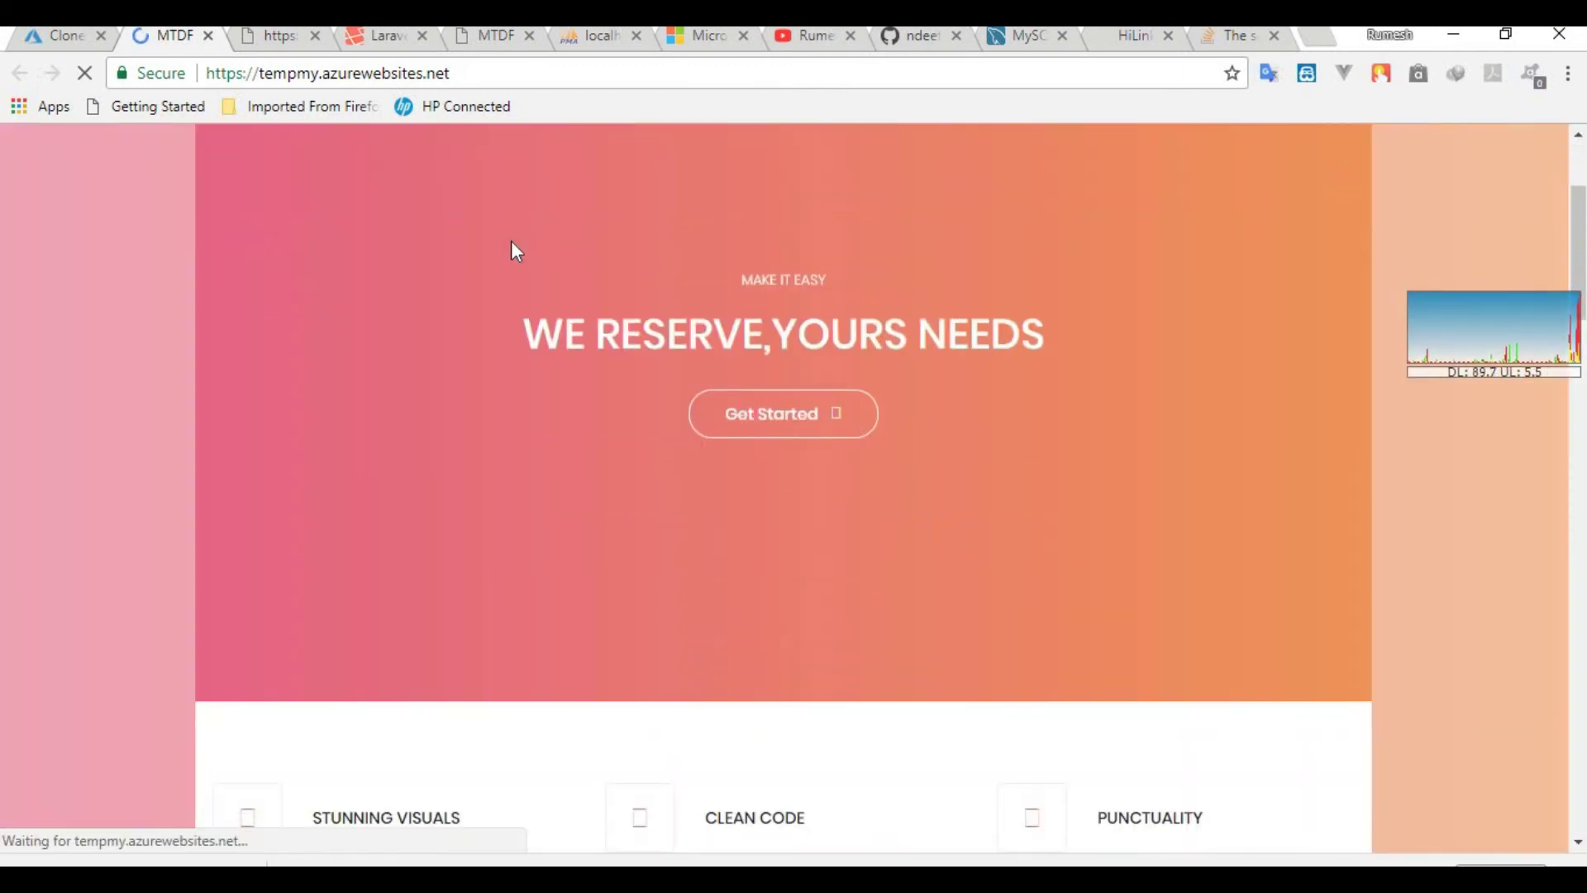
scroll(511, 241, "down", 8)
scroll(555, 395, "down", 8)
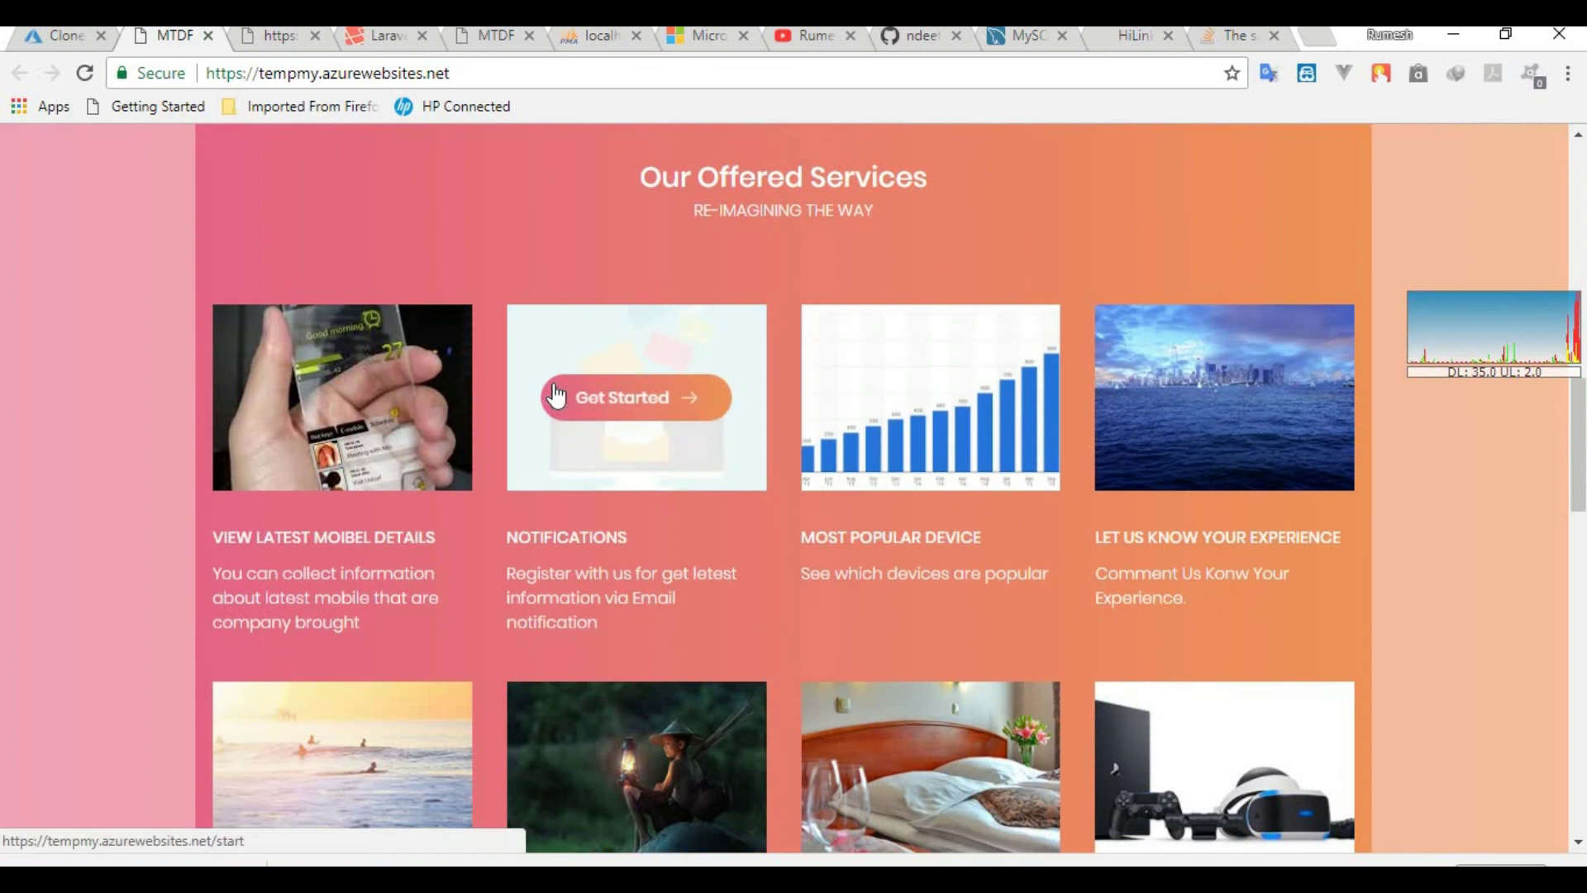
scroll(472, 273, "up", 14)
scroll(453, 262, "up", 4)
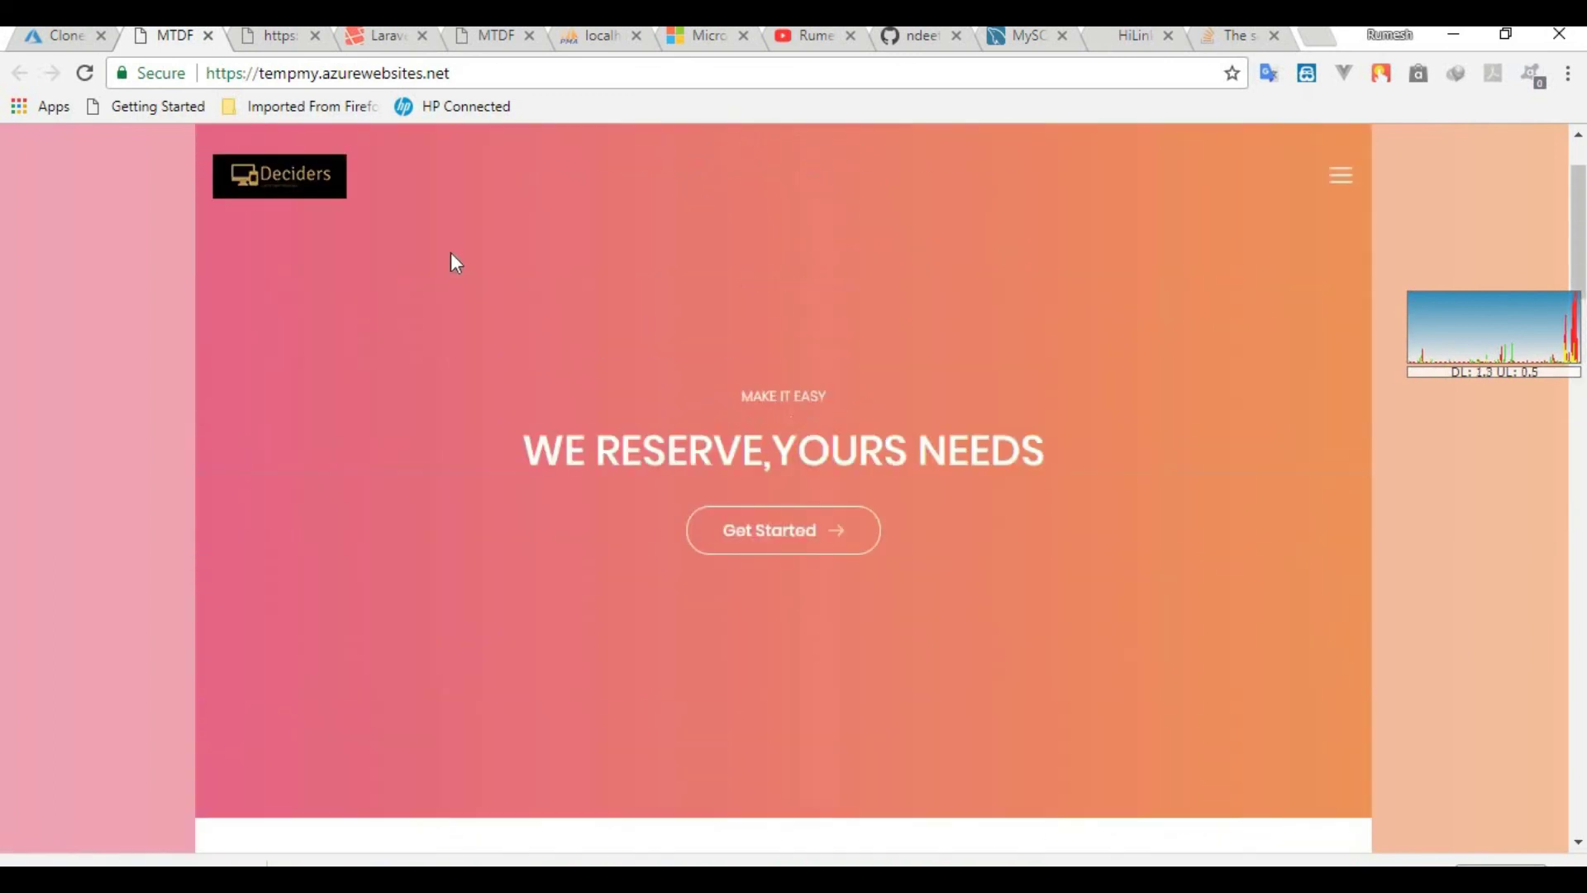
scroll(452, 255, "up", 2)
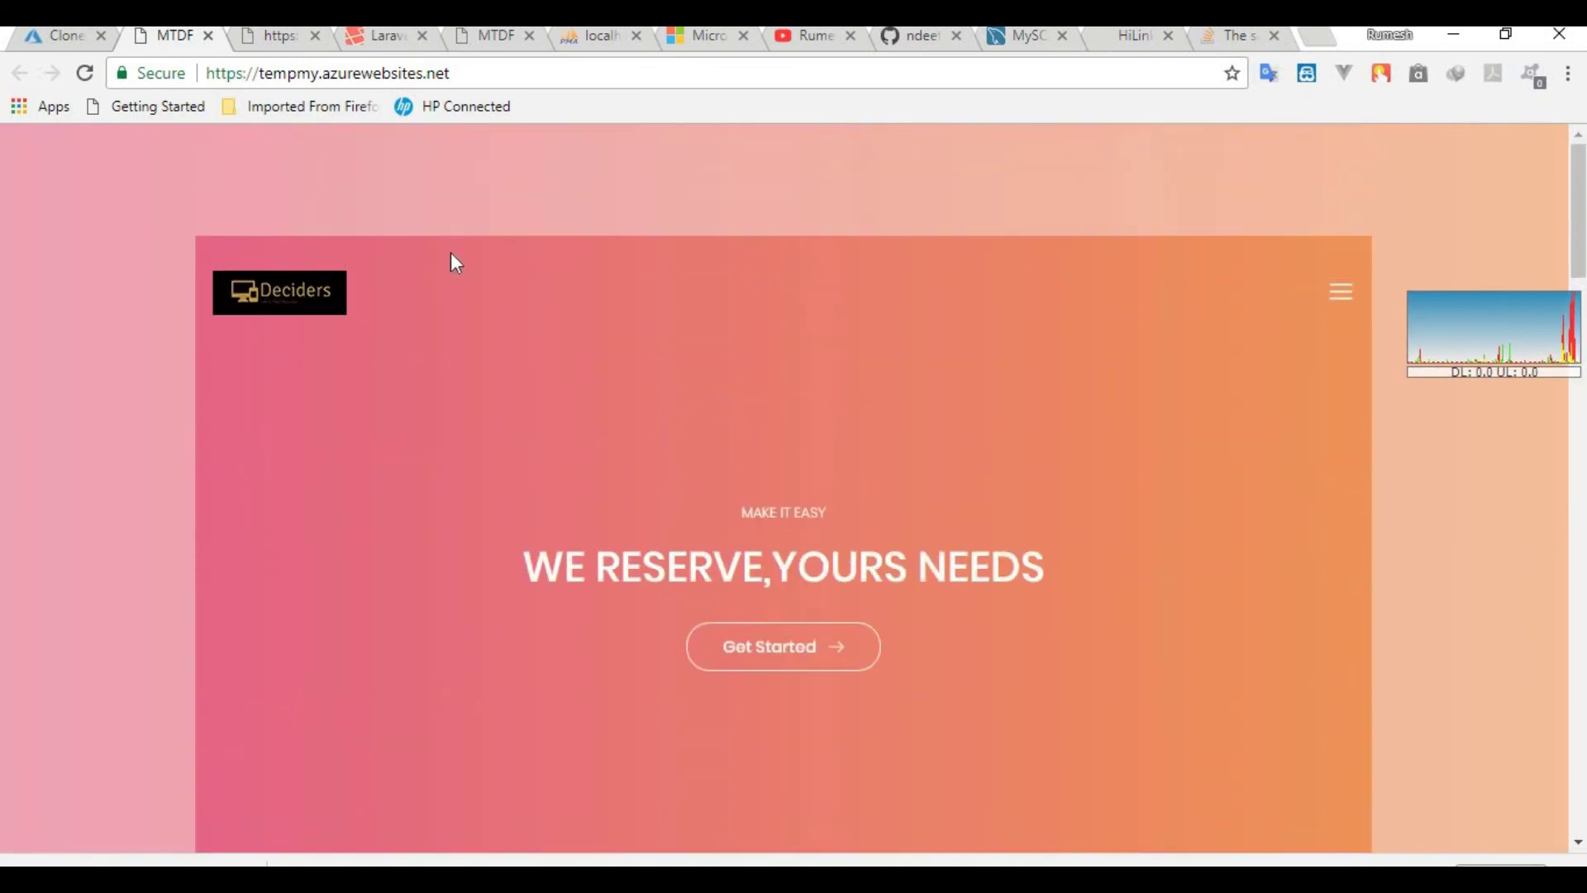